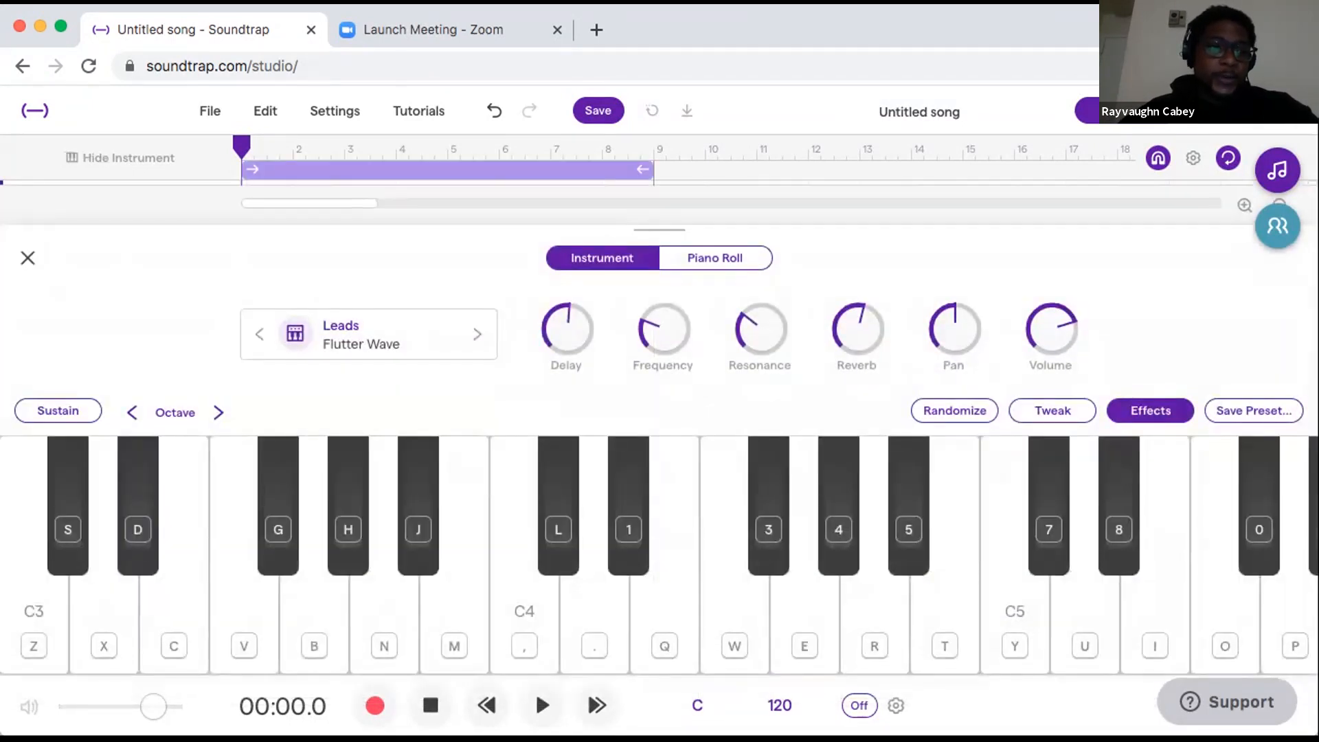
Close the instrument editor and delete the Flutter Wave track.
{"action": "left_click", "coordinate": [27, 259]}
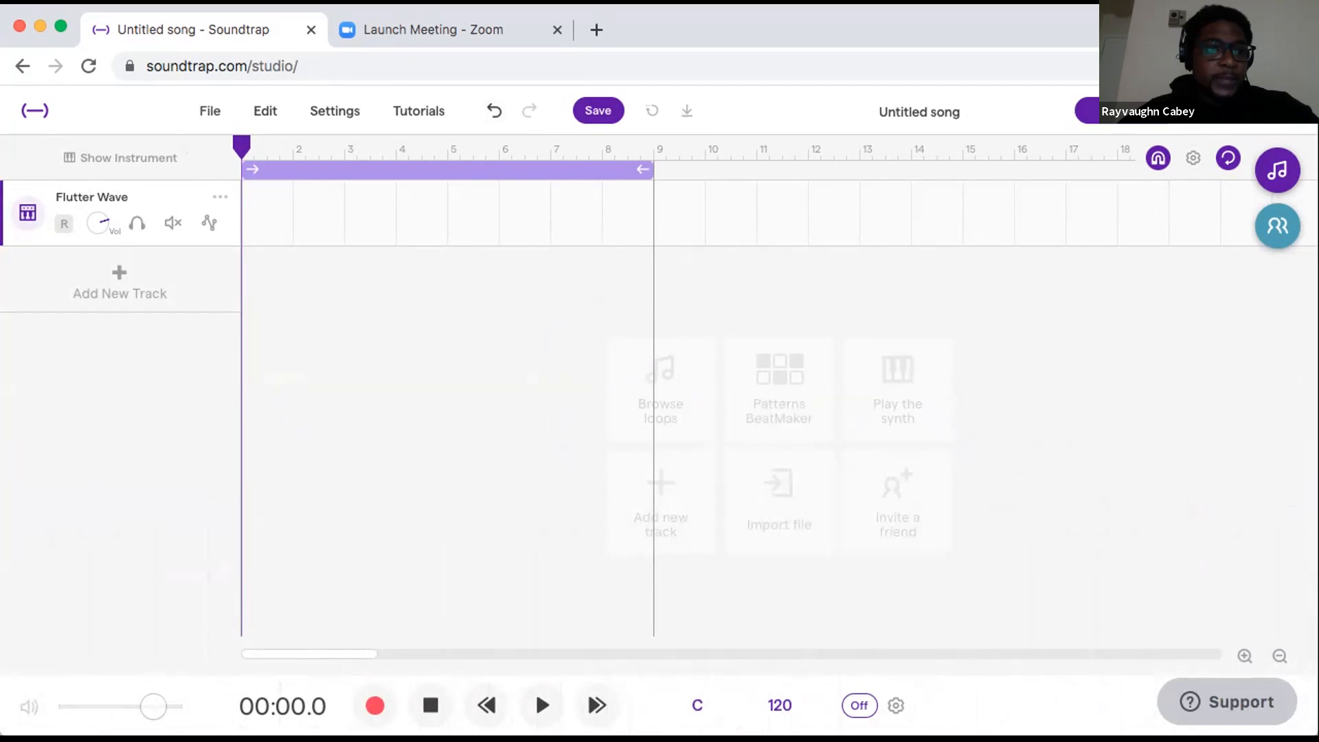
{"action": "left_click", "coordinate": [221, 196]}
{"action": "left_click", "coordinate": [317, 308]}
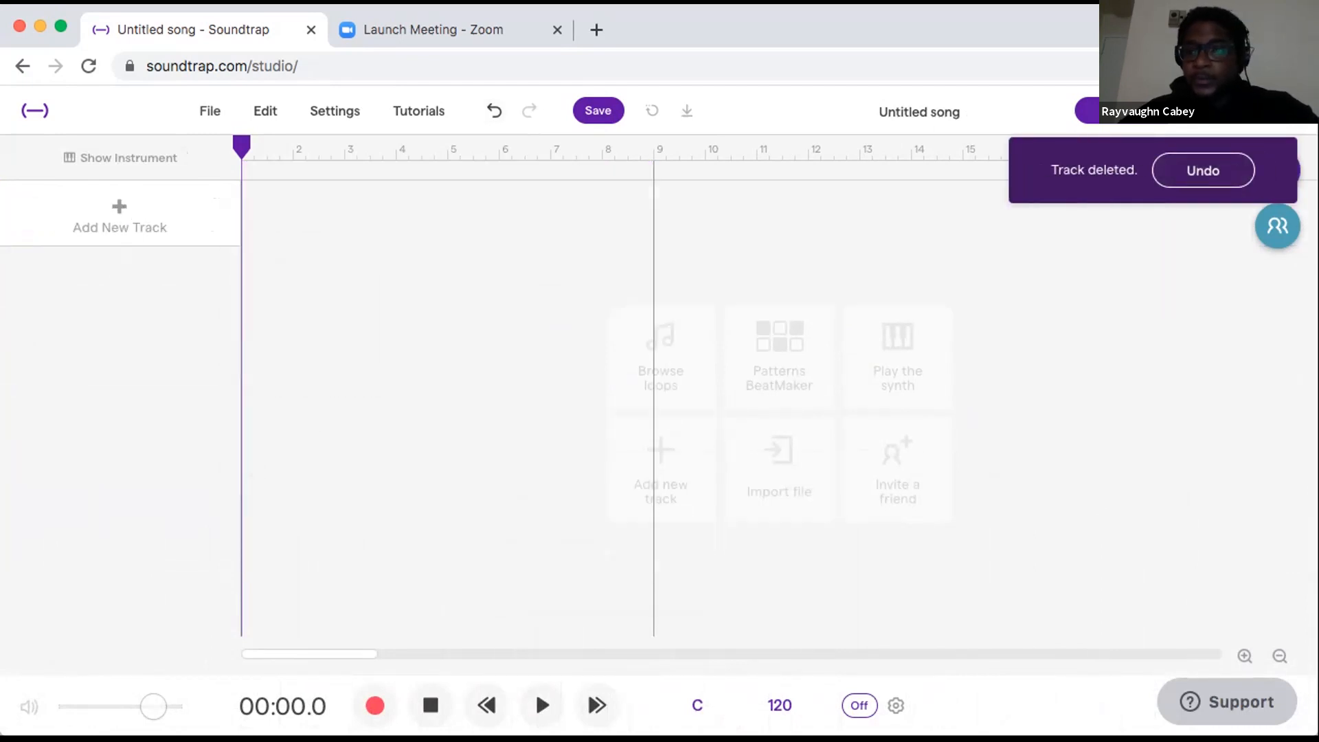
Browse the loop library with its search text cleared and the Pop and Synth filters applied.
{"action": "left_click", "coordinate": [659, 343]}
{"action": "key", "text": "shift+Left"}
{"action": "key", "text": "shift+Left"}
{"action": "key", "text": "shift+Left"}
{"action": "key", "text": "shift+Left"}
{"action": "key", "text": "shift+Left"}
{"action": "key", "text": "shift+Left"}
{"action": "key", "text": "shift+Left"}
{"action": "key", "text": "shift+Left"}
{"action": "key", "text": "shift+Left"}
{"action": "key", "text": "BackSpace"}
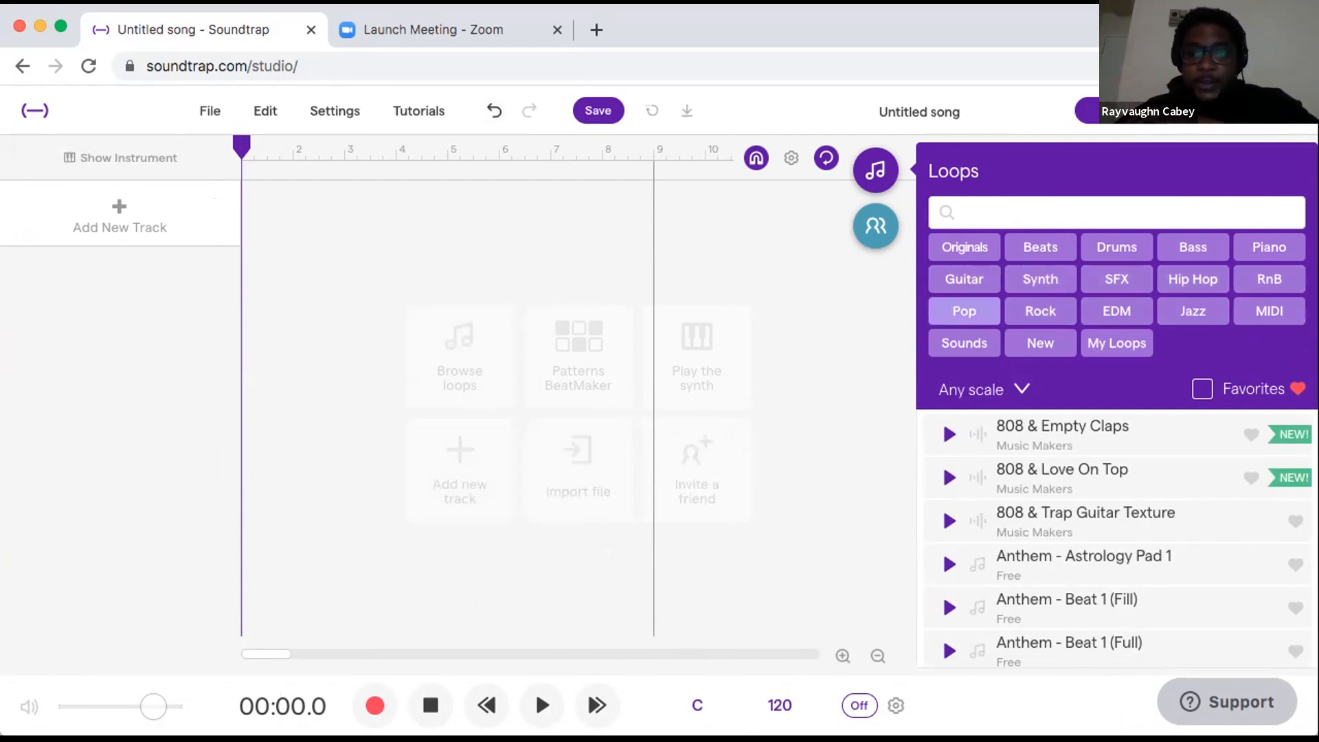
{"action": "left_click", "coordinate": [964, 310]}
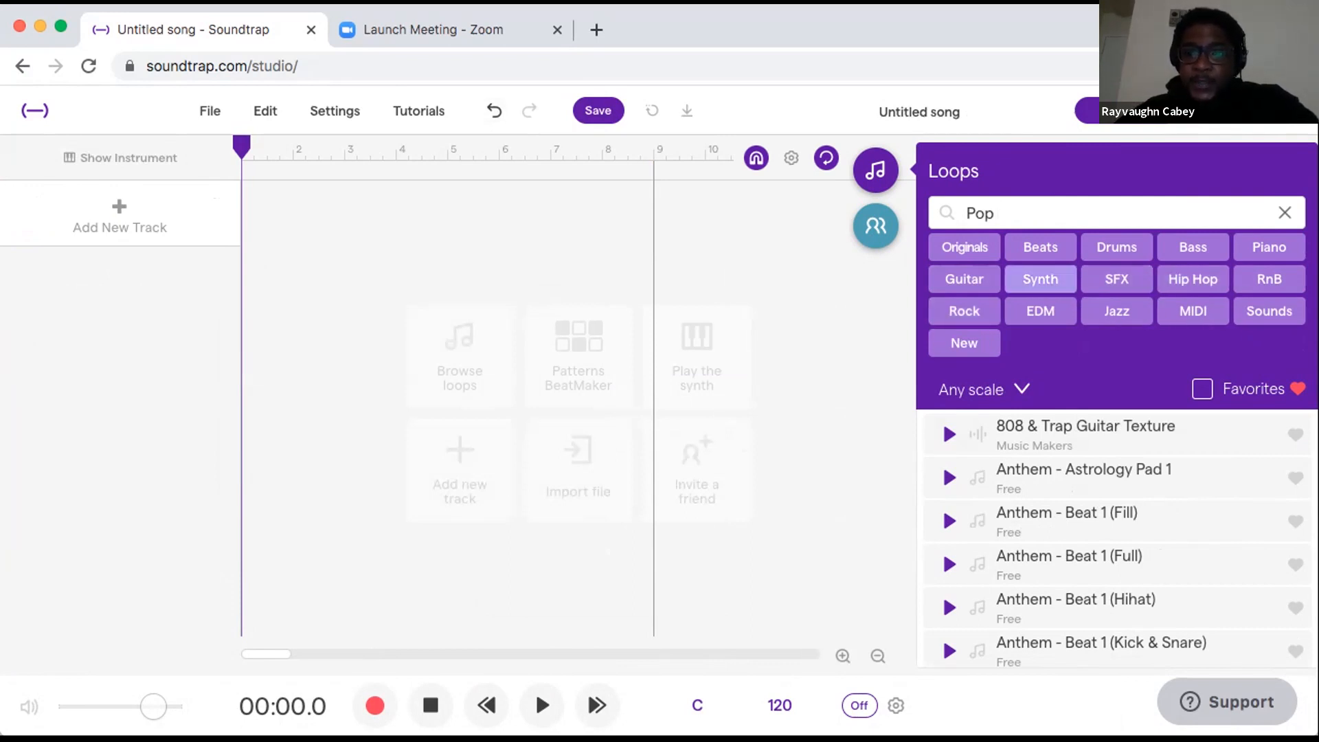
{"action": "left_click", "coordinate": [1040, 279]}
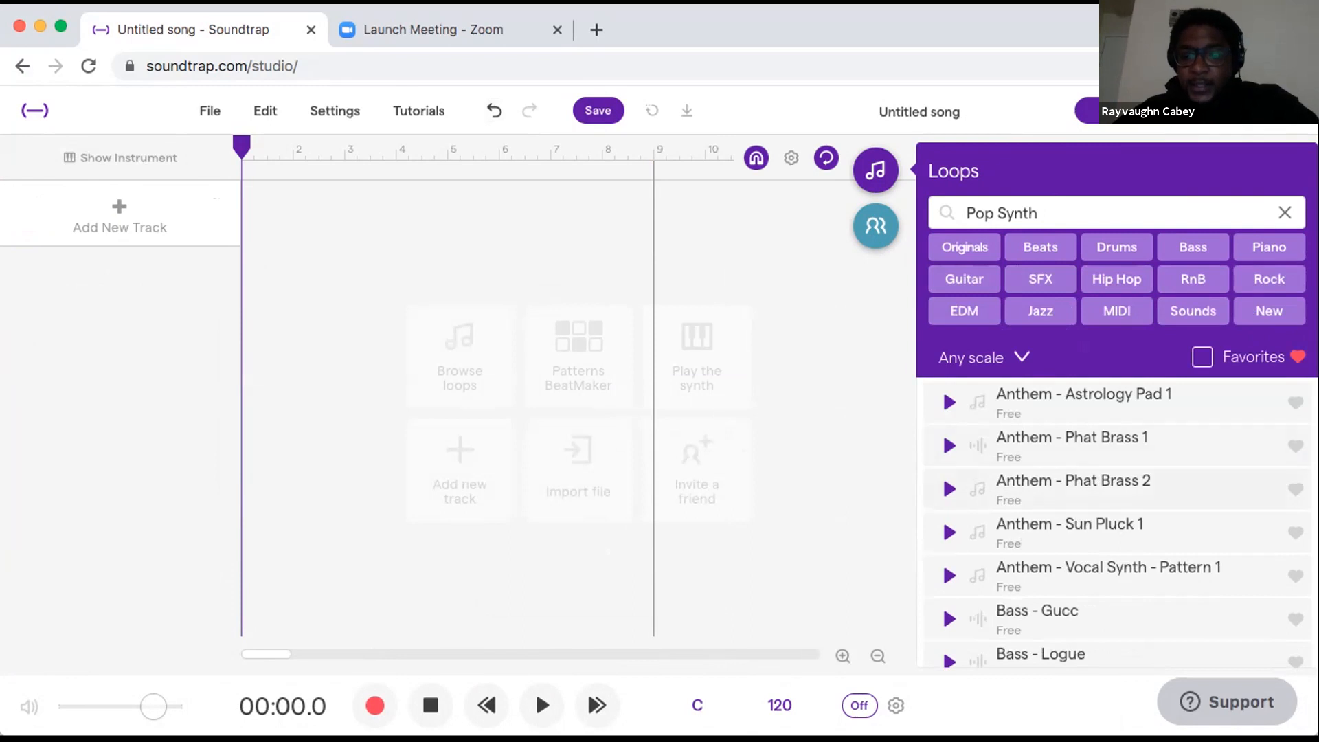
Preview the Anthem - Astrology Pad 1 and Anthem - Sun Pluck 1 loops from the filtered results.
{"action": "scroll", "coordinate": [1117, 522], "scroll_direction": "down", "scroll_amount": 1}
{"action": "scroll", "coordinate": [1118, 522], "scroll_direction": "down", "scroll_amount": 1}
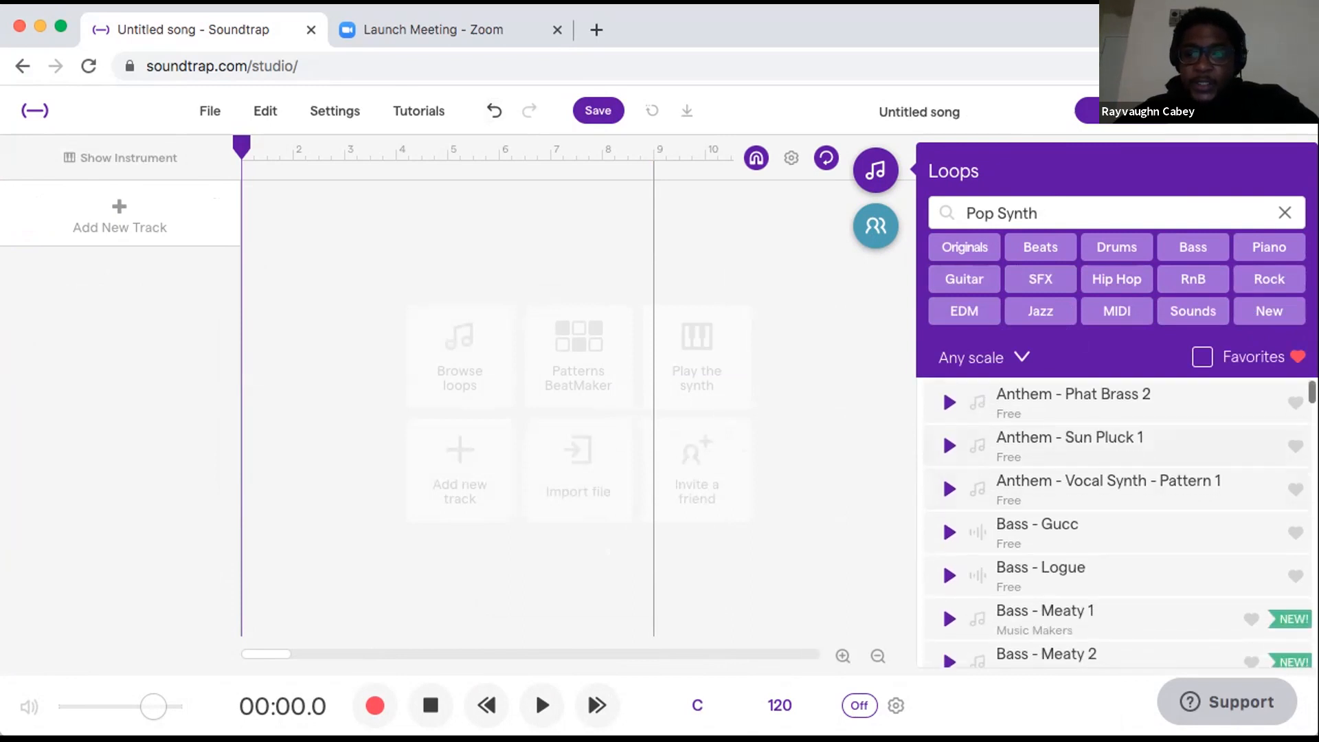
{"action": "scroll", "coordinate": [1117, 522], "scroll_direction": "up", "scroll_amount": 2}
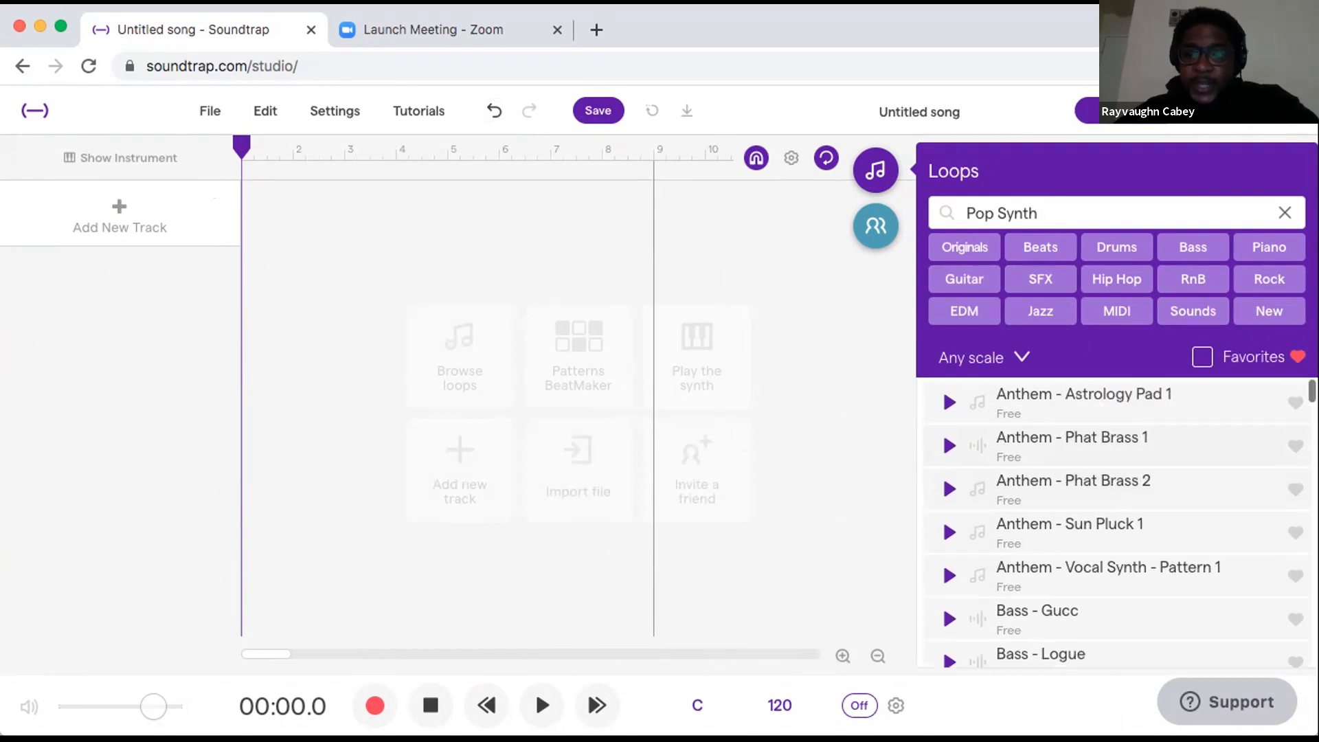
{"action": "left_click", "coordinate": [950, 403]}
{"action": "scroll", "coordinate": [1117, 522], "scroll_direction": "down", "scroll_amount": 1}
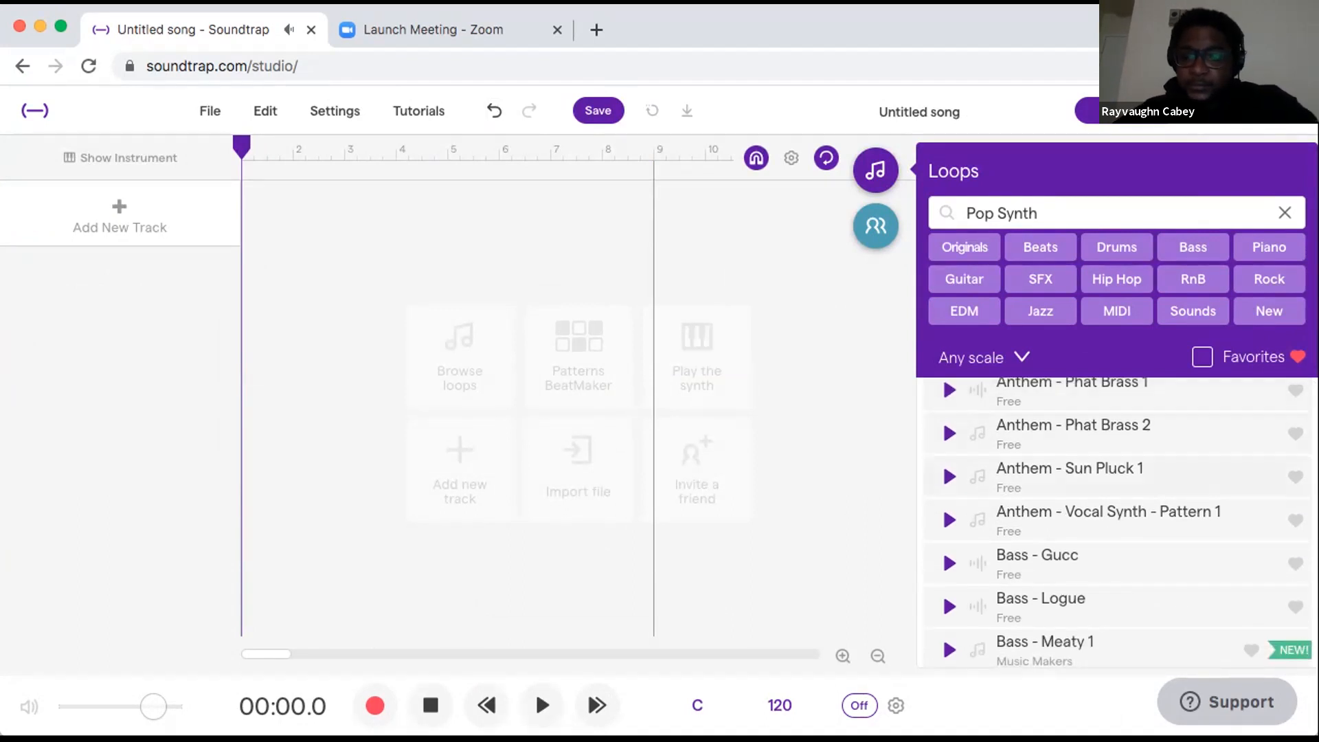
{"action": "left_click", "coordinate": [949, 477]}
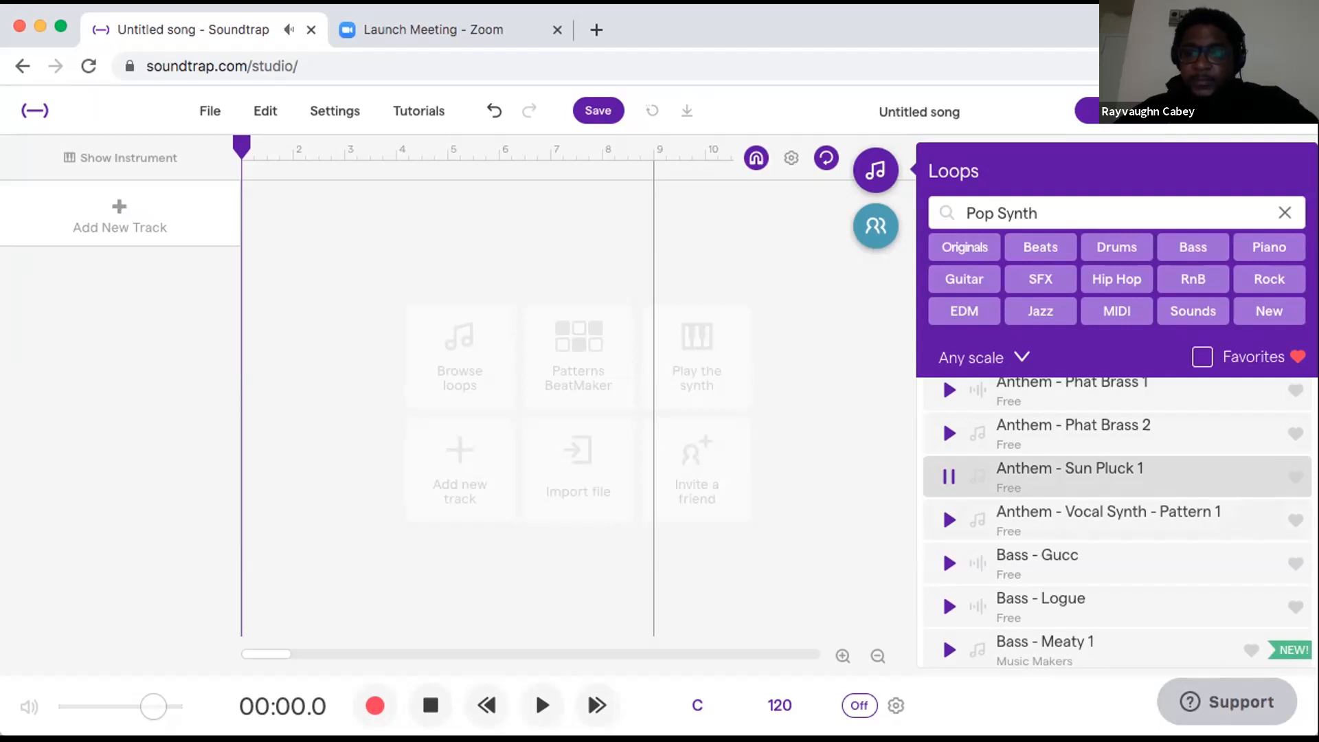
{"action": "left_click", "coordinate": [949, 476]}
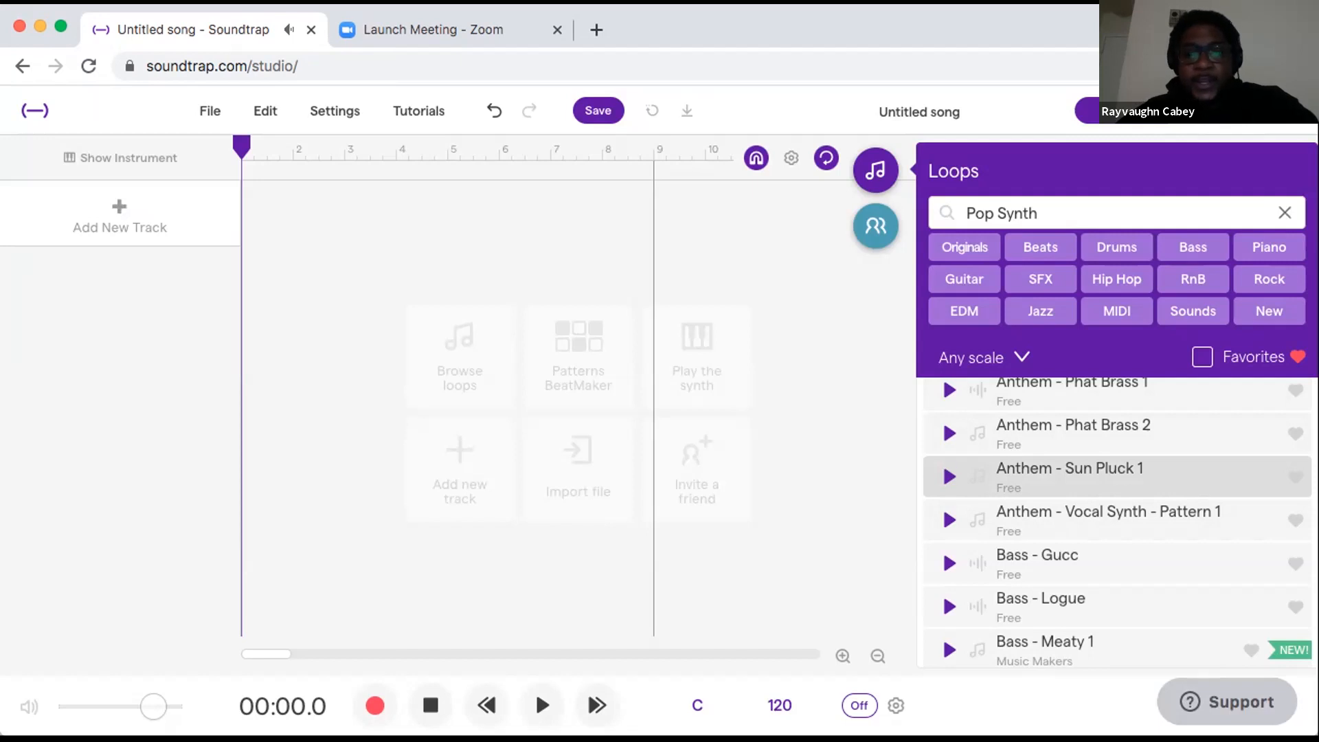
Add the Anthem - Sun Pluck 1 loop to the song and play it with the loop library closed.
{"action": "double_click", "coordinate": [1069, 476]}
{"action": "key", "text": "space"}
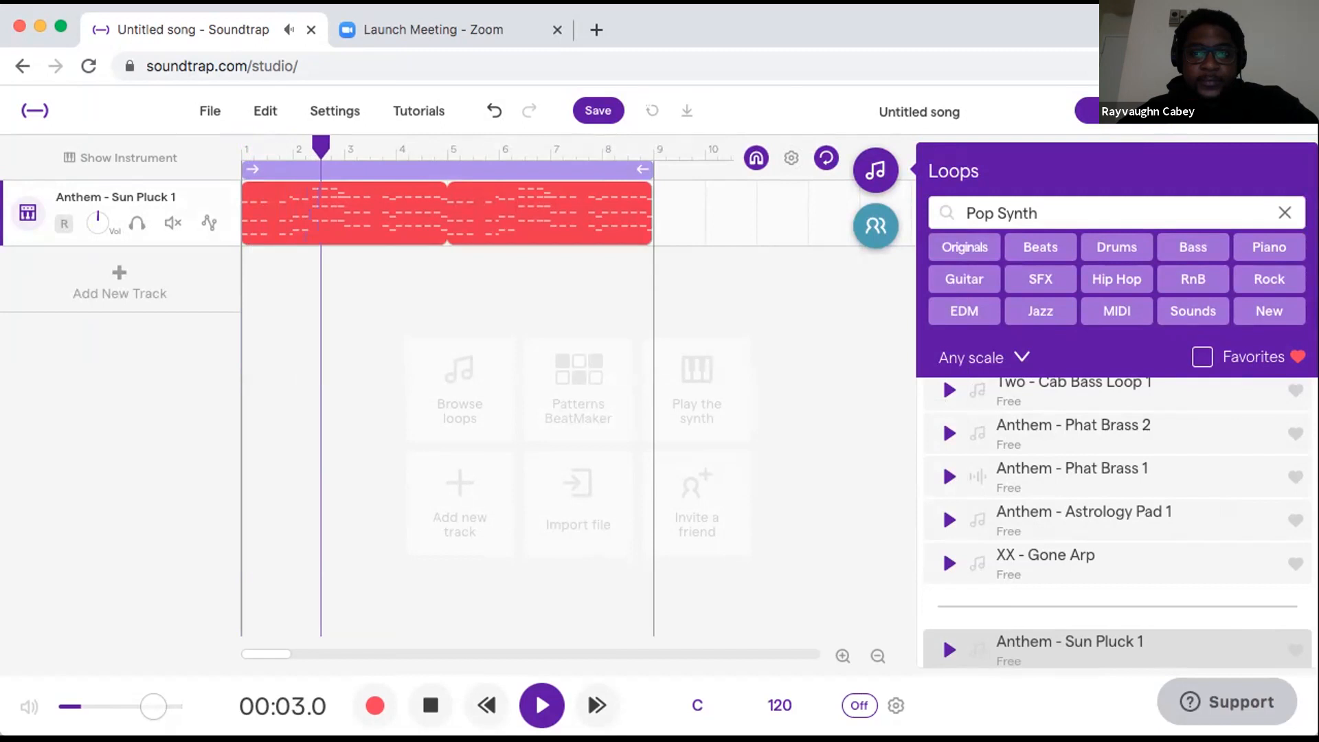
{"action": "left_click", "coordinate": [875, 170]}
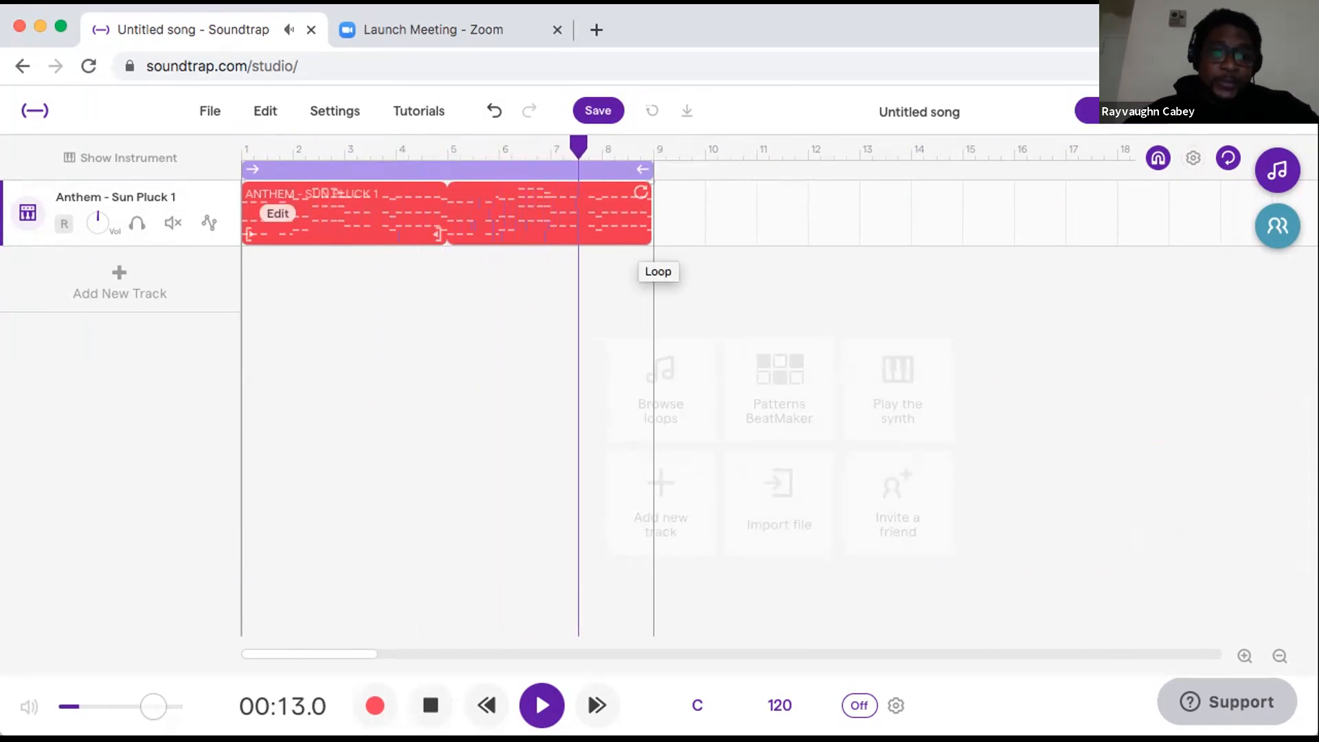
Stop playback, returning to the song start, and shorten the cycle region so it ends just past bar 2.
{"action": "key", "text": "space"}
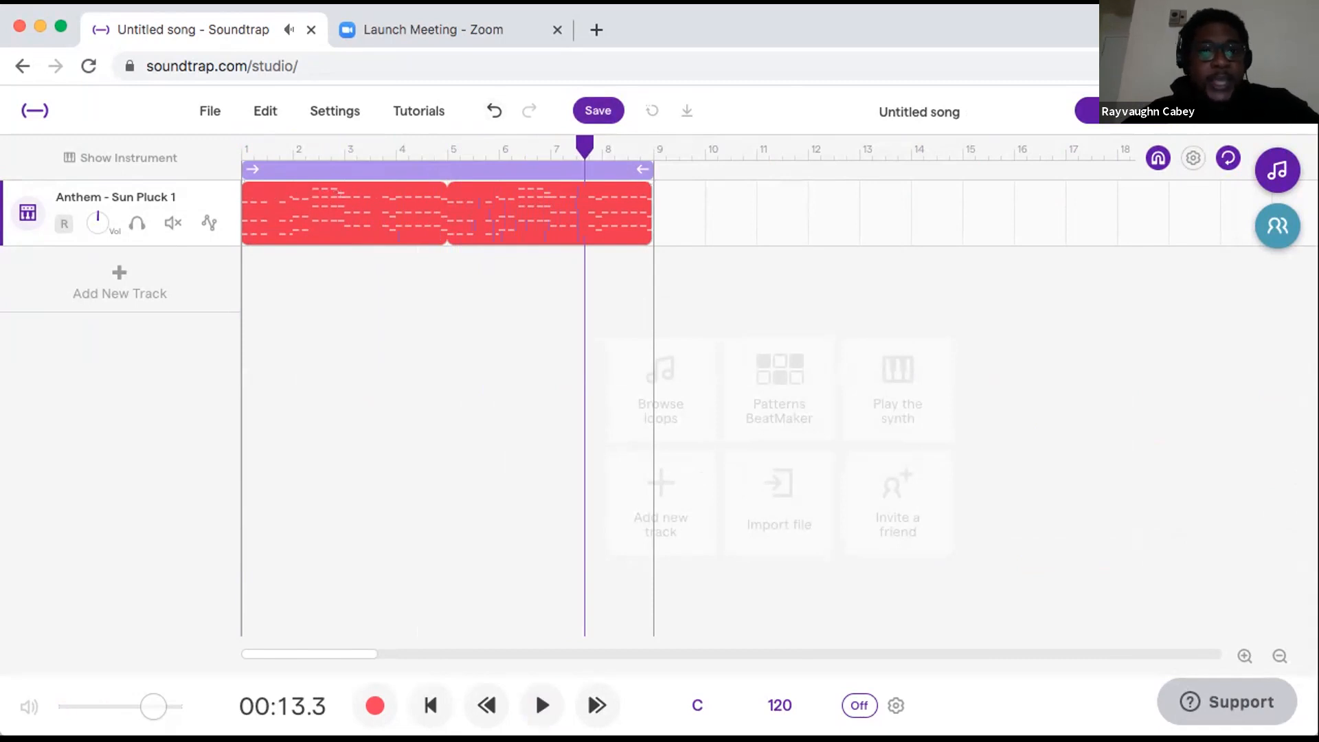
{"action": "key", "text": "Return"}
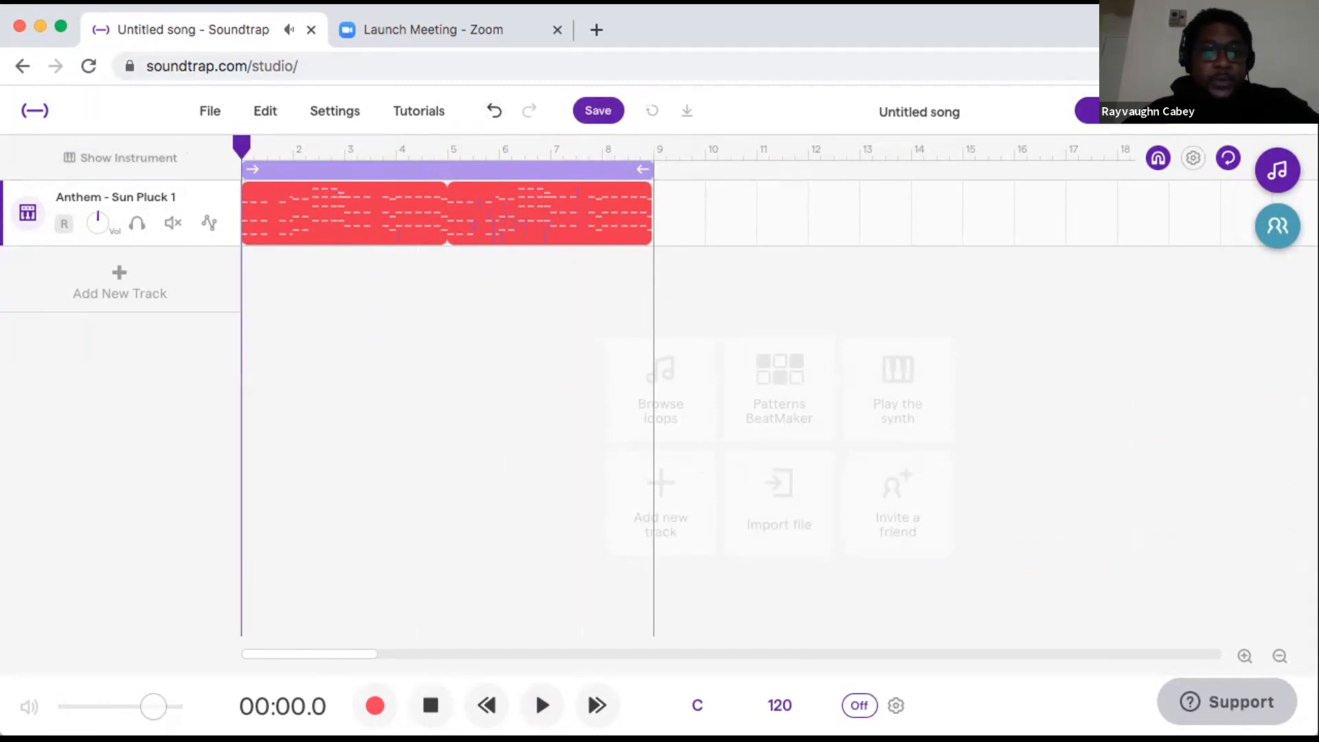
{"action": "left_click_drag", "start_coordinate": [642, 169], "coordinate": [296, 169]}
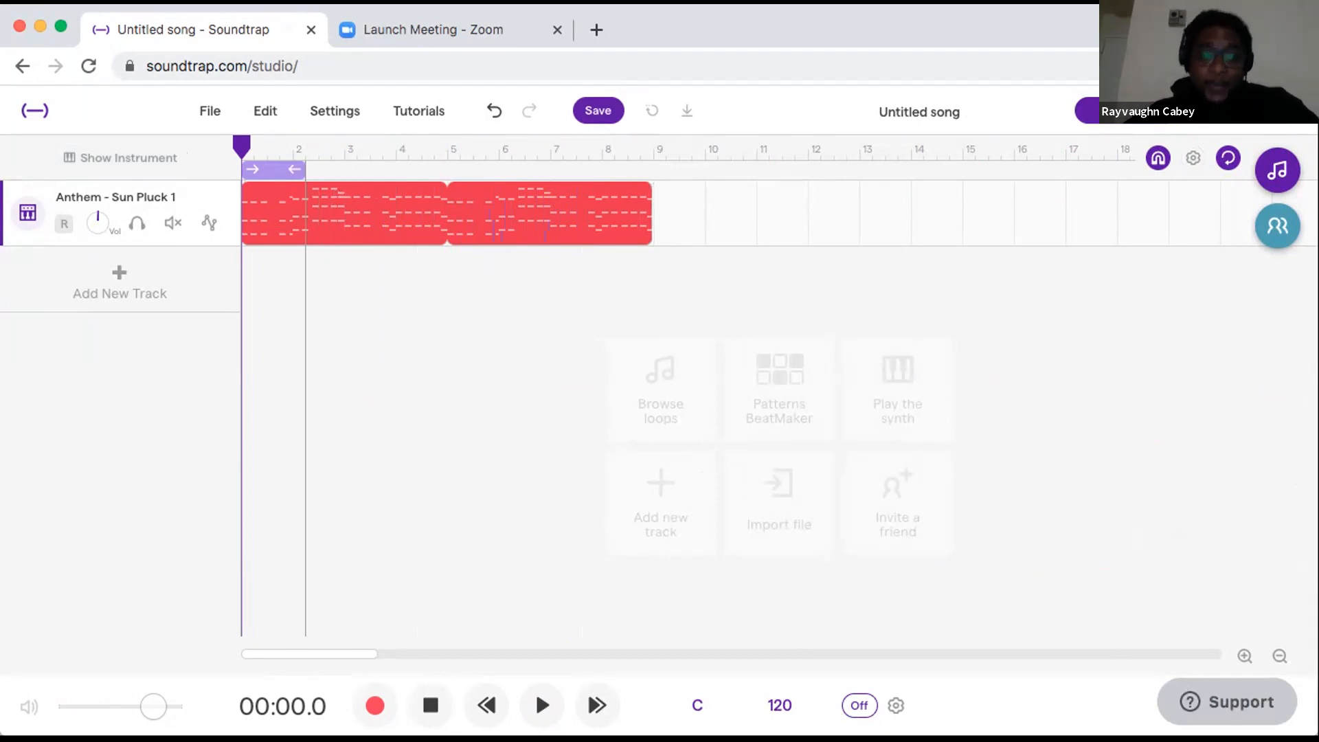
Add a Patterns Beatmaker drum track and sound the large A pad twice in its instrument view.
{"action": "left_click", "coordinate": [779, 388]}
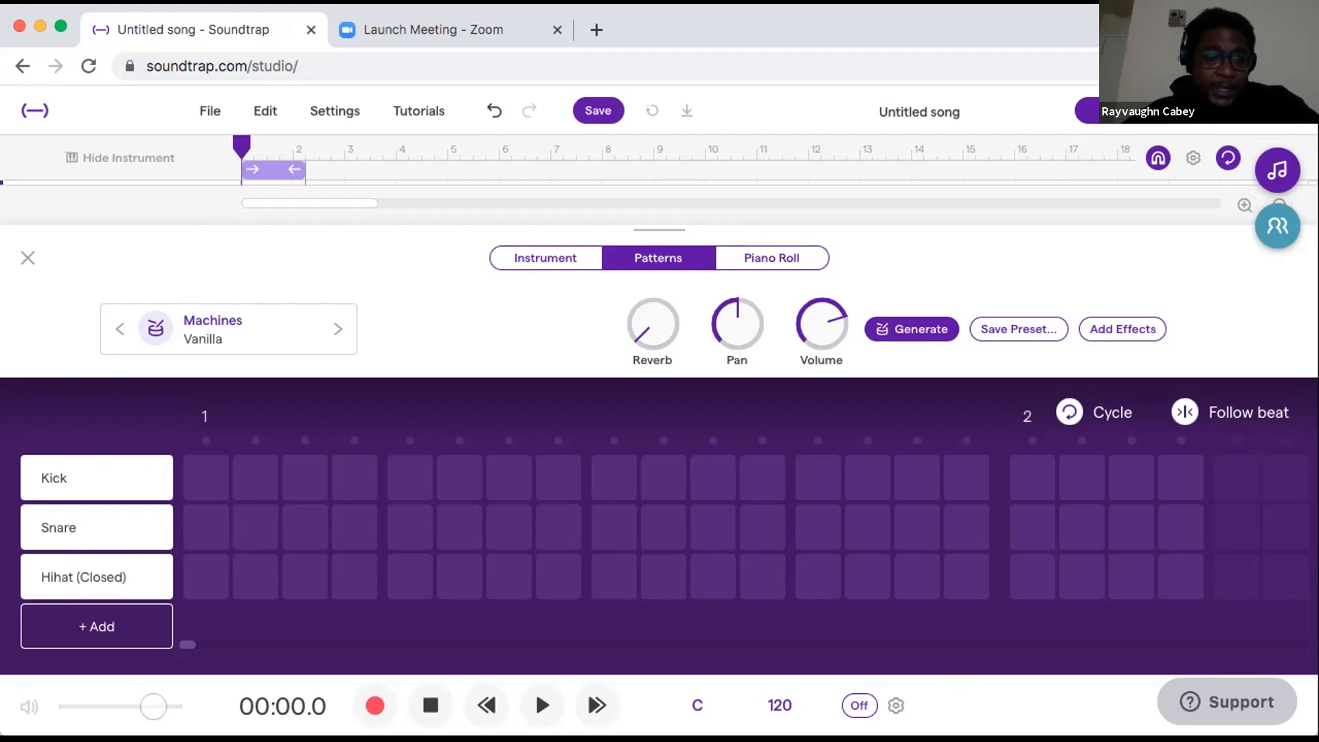
{"action": "left_click", "coordinate": [545, 257]}
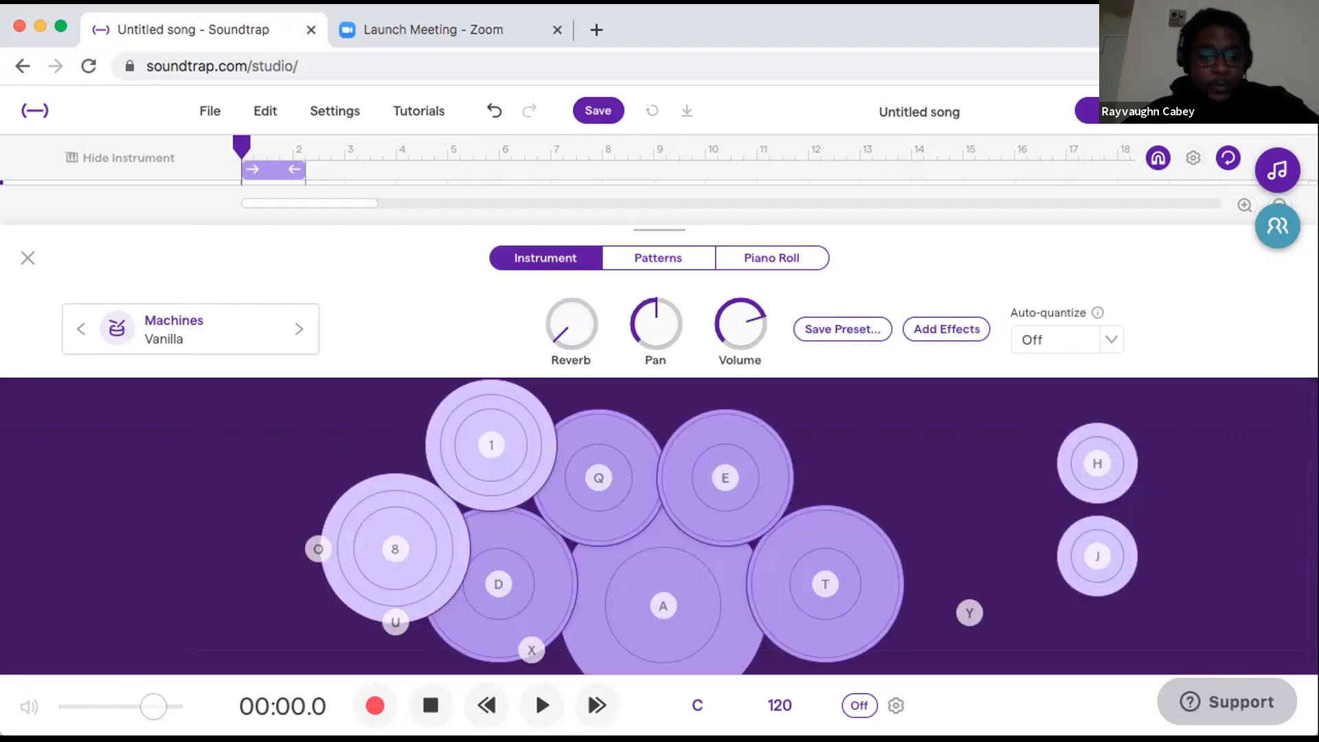
{"action": "key", "text": "a"}
{"action": "key", "text": "a"}
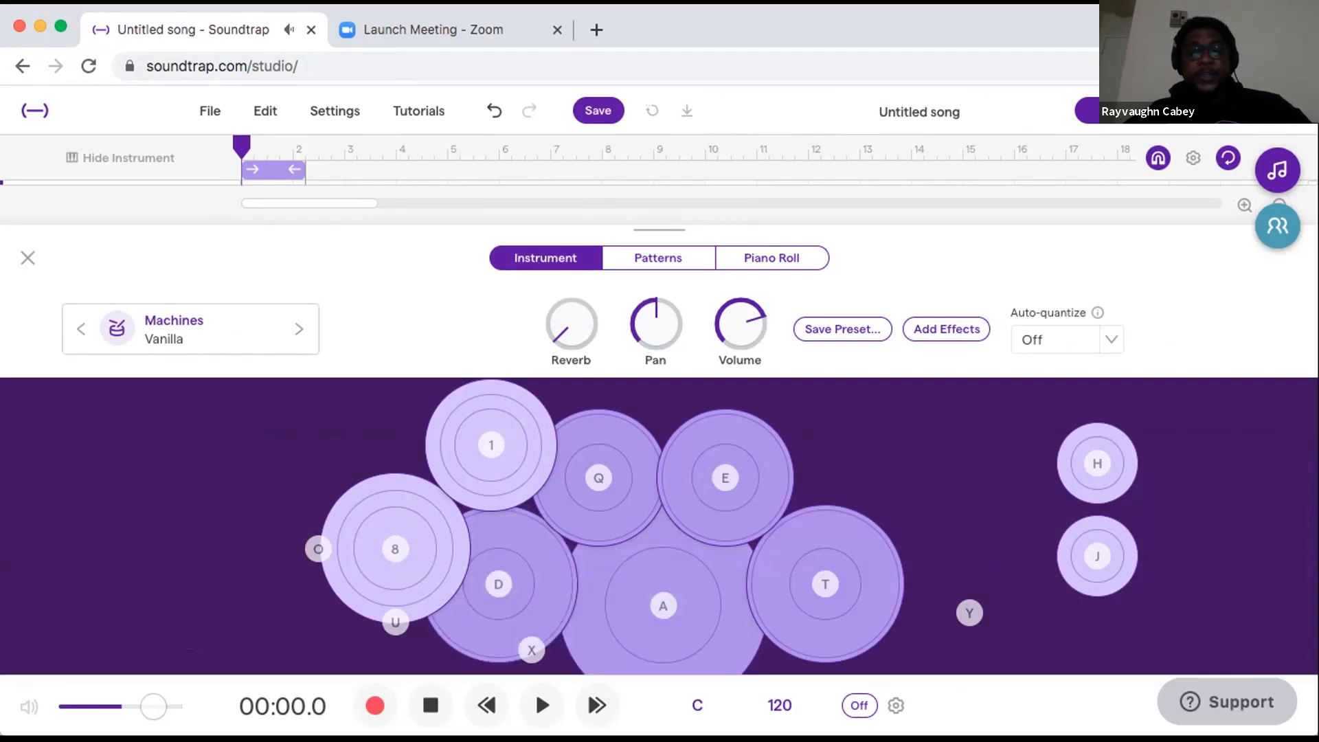
Draw five short notes across bars 1 to 4 in the drum track's piano roll.
{"action": "left_click", "coordinate": [771, 258]}
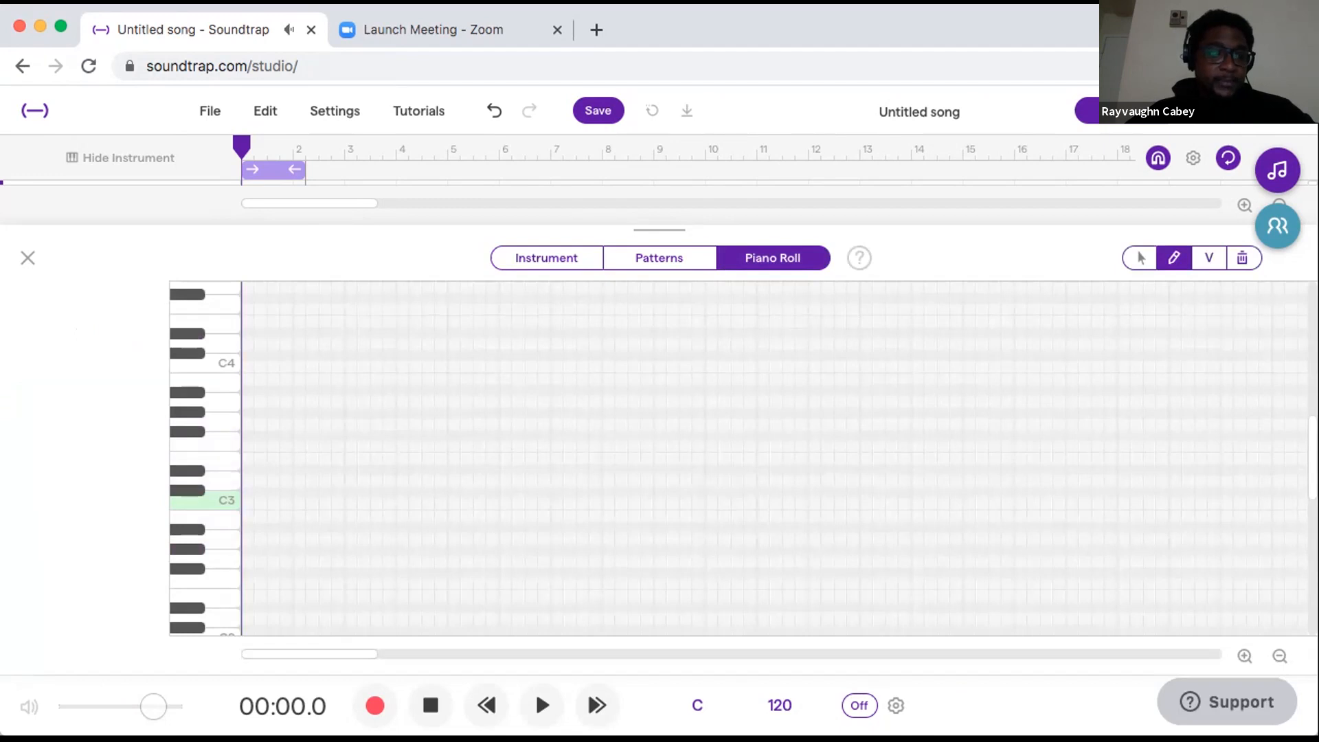
{"action": "left_click", "coordinate": [260, 515]}
{"action": "left_click", "coordinate": [313, 503]}
{"action": "left_click", "coordinate": [353, 469]}
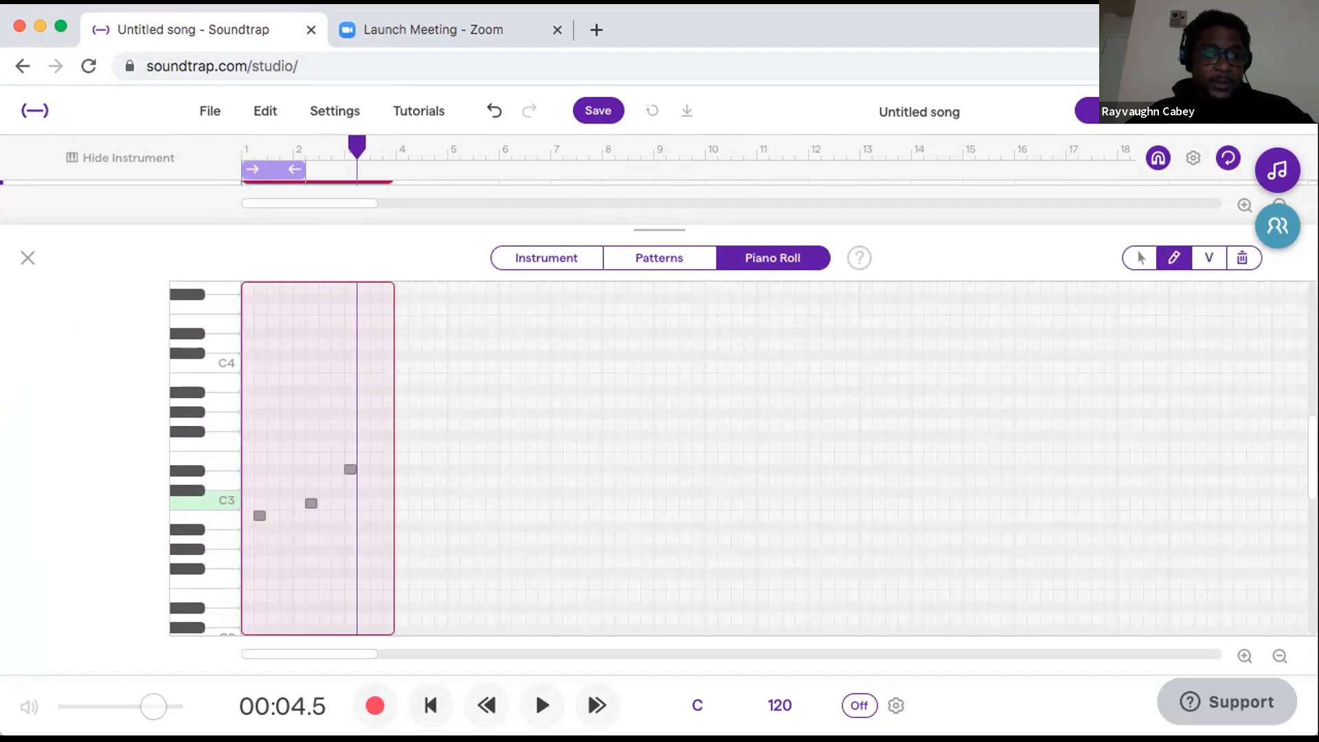
{"action": "left_click", "coordinate": [413, 447]}
{"action": "left_click", "coordinate": [428, 503]}
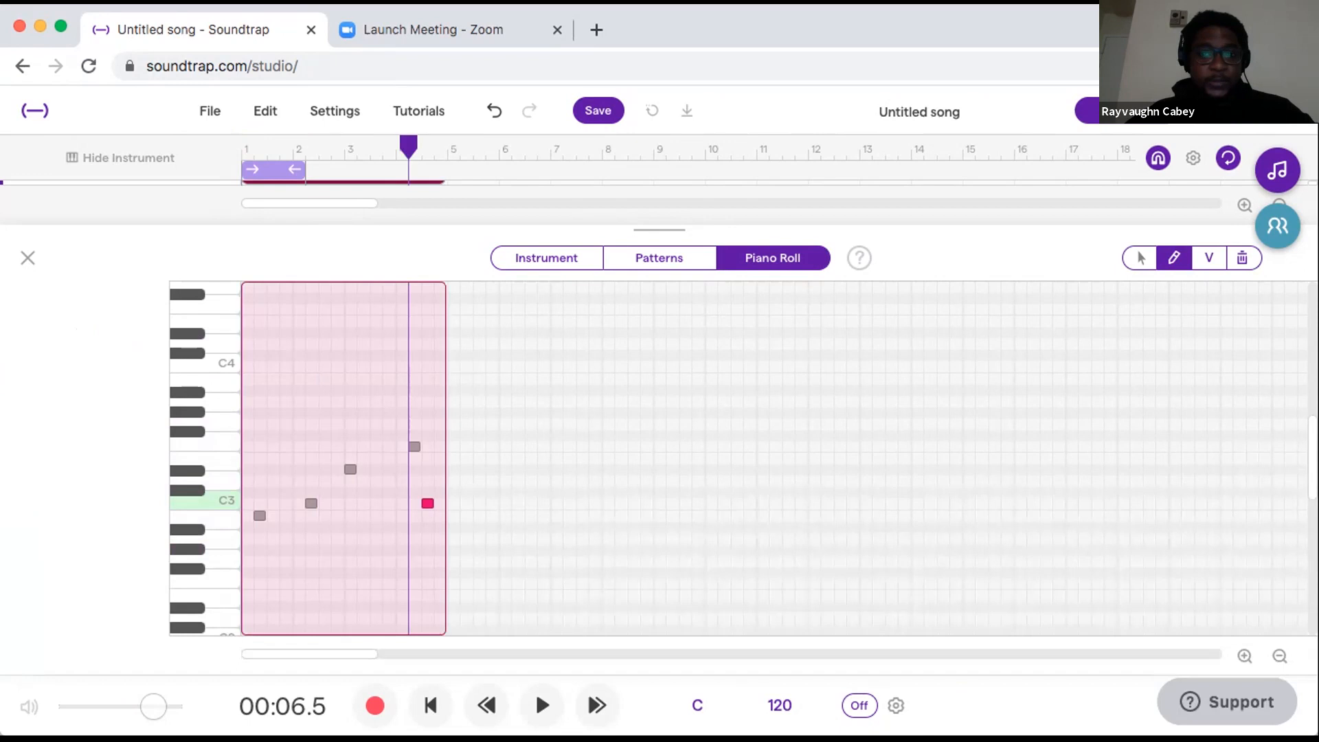
Erase all five notes from the drum track's piano roll.
{"action": "left_click", "coordinate": [1241, 258]}
{"action": "left_click_drag", "start_coordinate": [437, 433], "coordinate": [241, 562]}
{"action": "key", "text": "Delete"}
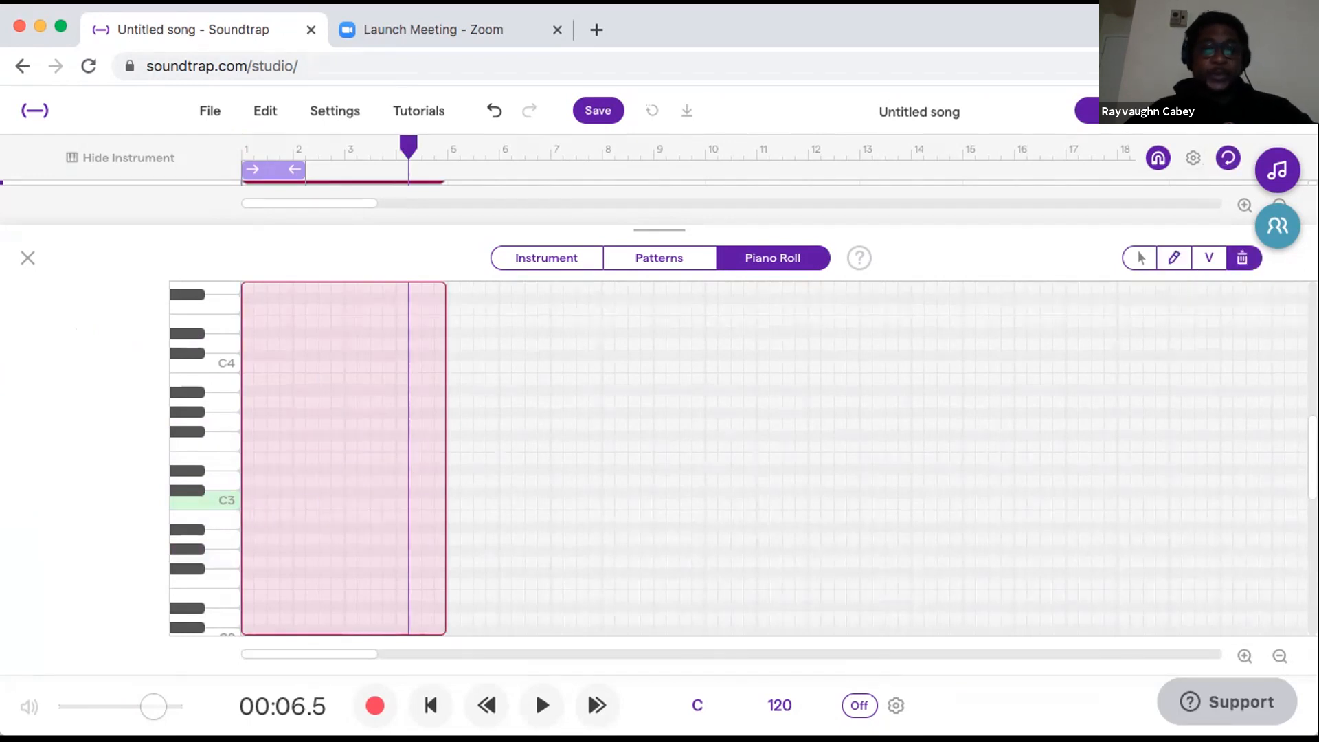
Program the Vanilla pattern with a kick on each of the four beats of bar 1.
{"action": "left_click", "coordinate": [659, 258]}
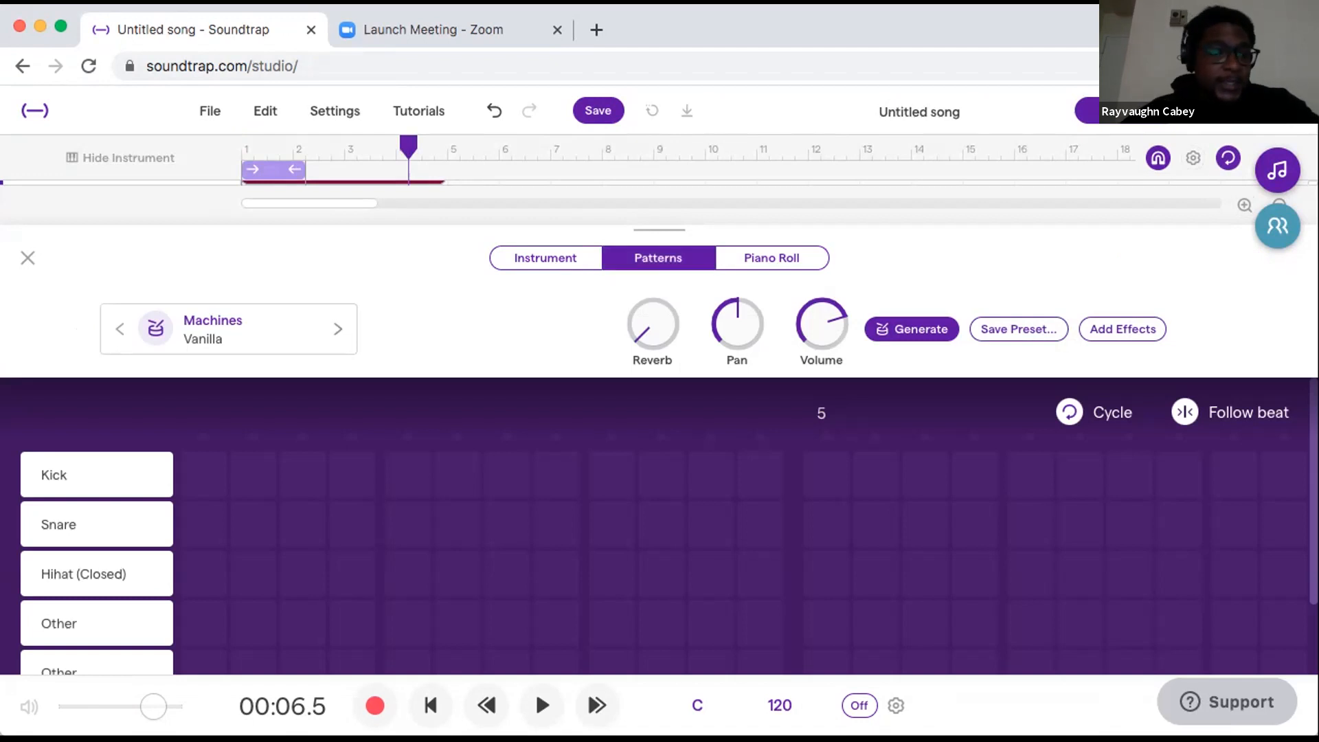
{"action": "scroll", "coordinate": [660, 529], "scroll_direction": "down", "scroll_amount": 2}
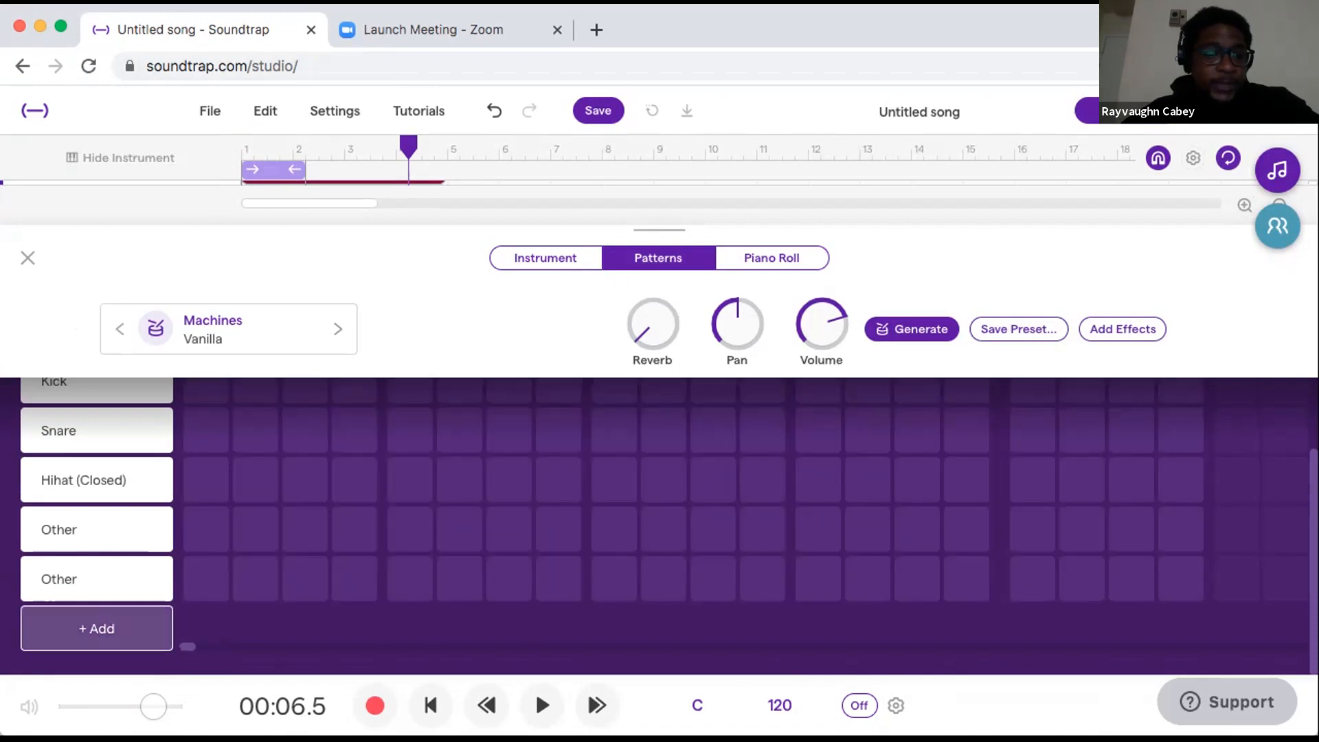
{"action": "scroll", "coordinate": [659, 529], "scroll_direction": "up", "scroll_amount": 2}
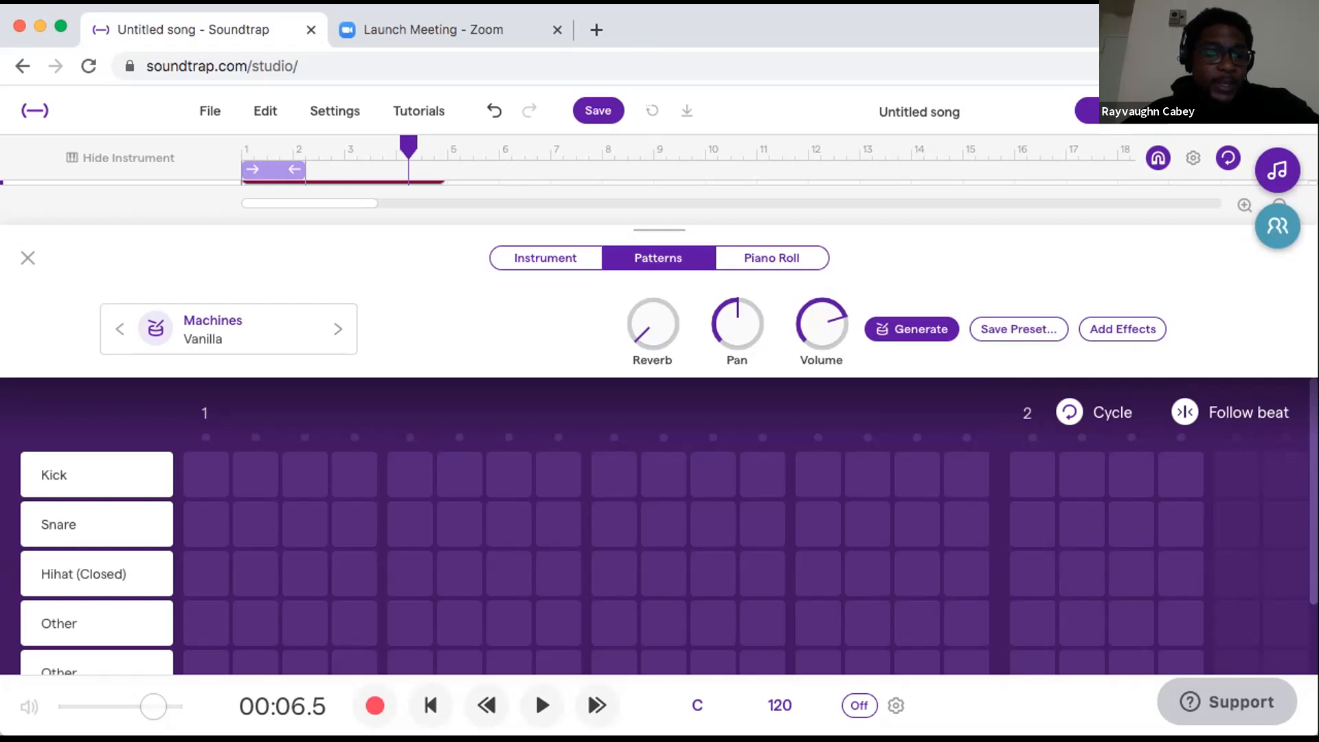
{"action": "left_click", "coordinate": [206, 475]}
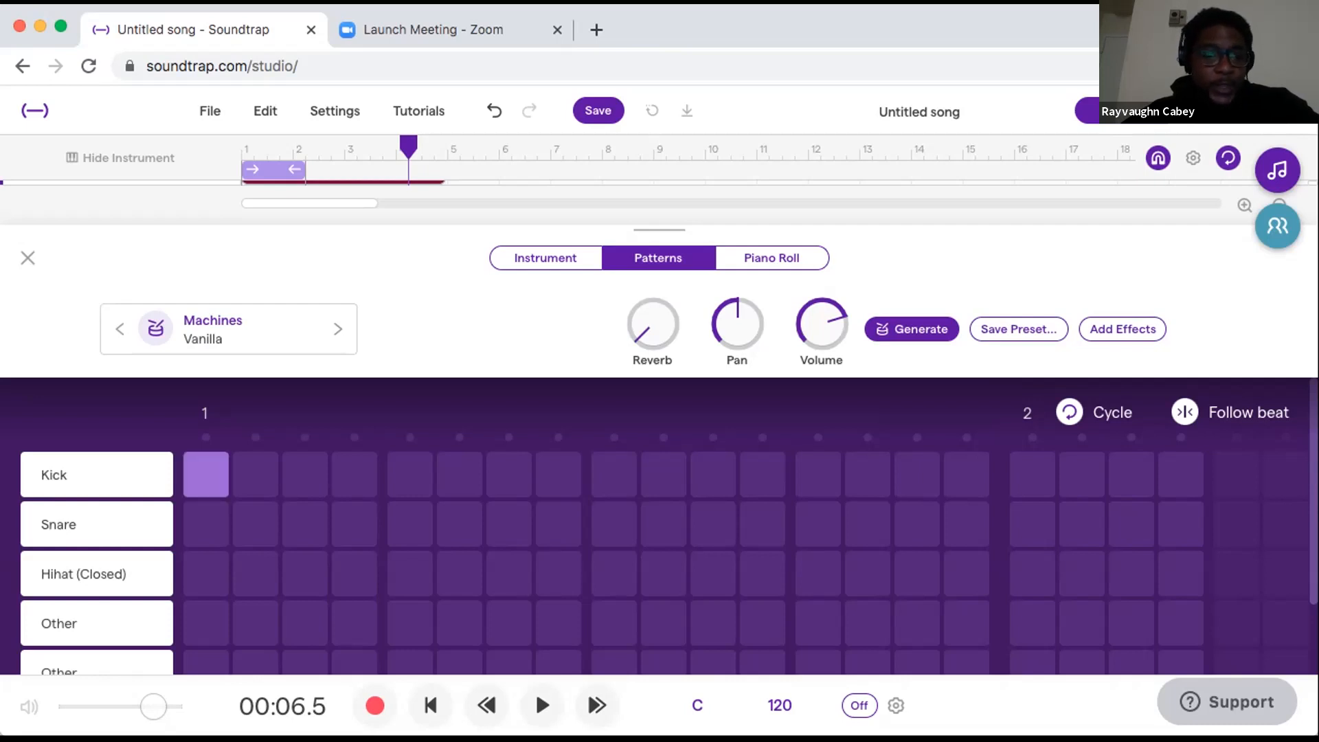
{"action": "left_click", "coordinate": [410, 474]}
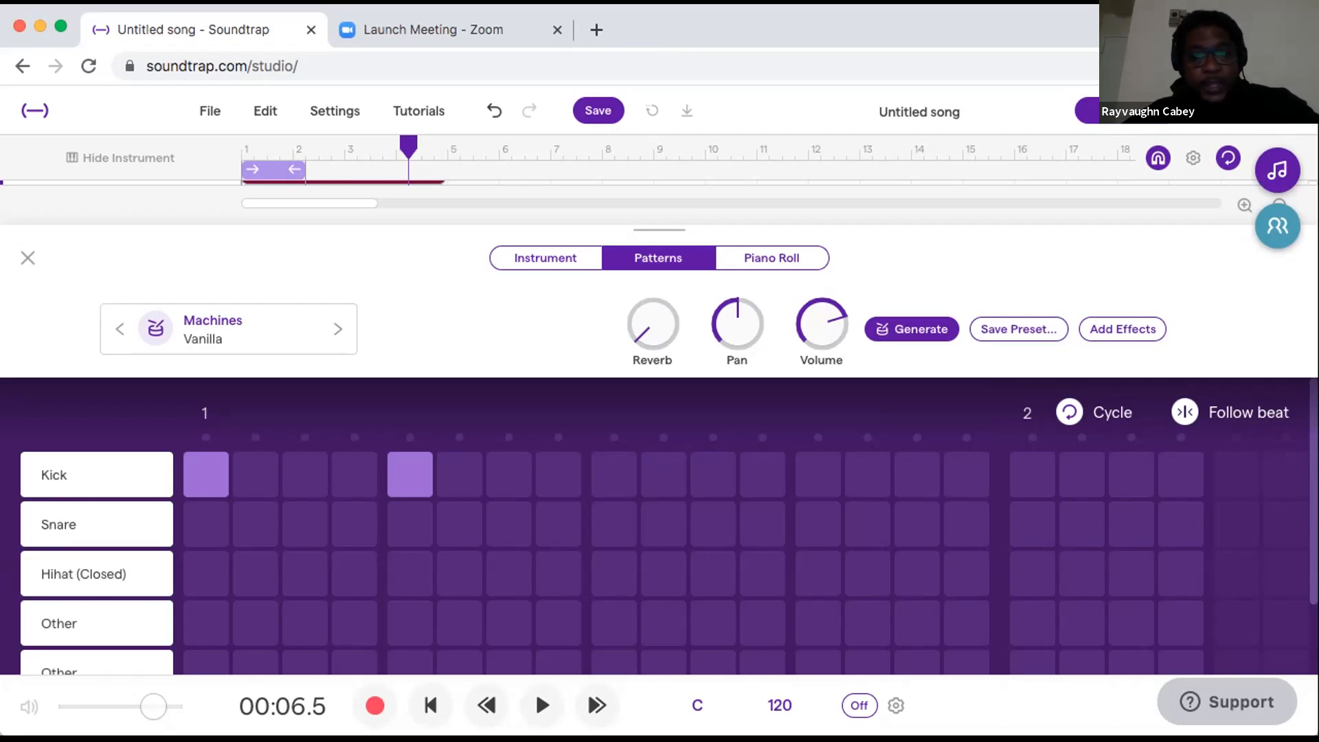
{"action": "left_click", "coordinate": [614, 475]}
{"action": "left_click", "coordinate": [818, 474]}
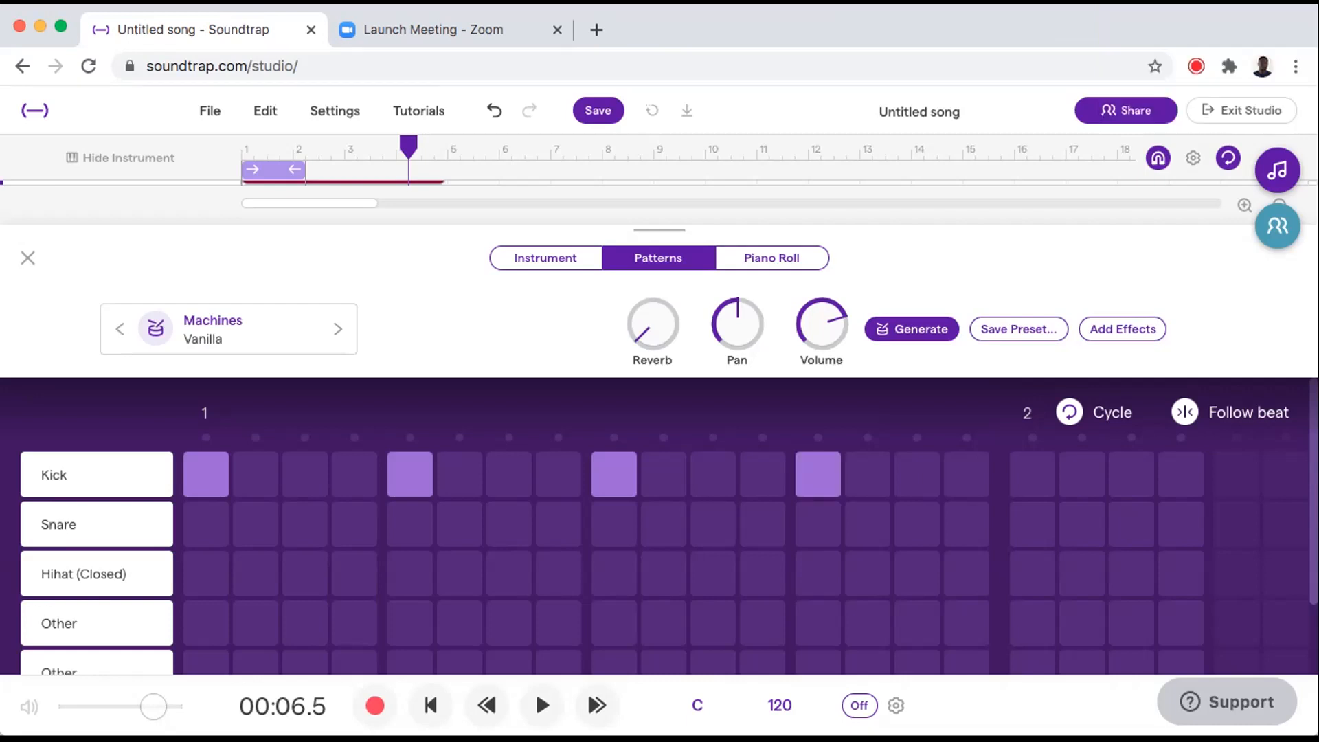
Trim the Vanilla drum region to about three-quarters of a bar and return the playhead to the song start.
{"action": "left_click", "coordinate": [27, 257]}
{"action": "left_click_drag", "start_coordinate": [444, 248], "coordinate": [278, 247]}
{"action": "left_click_drag", "start_coordinate": [408, 147], "coordinate": [241, 149]}
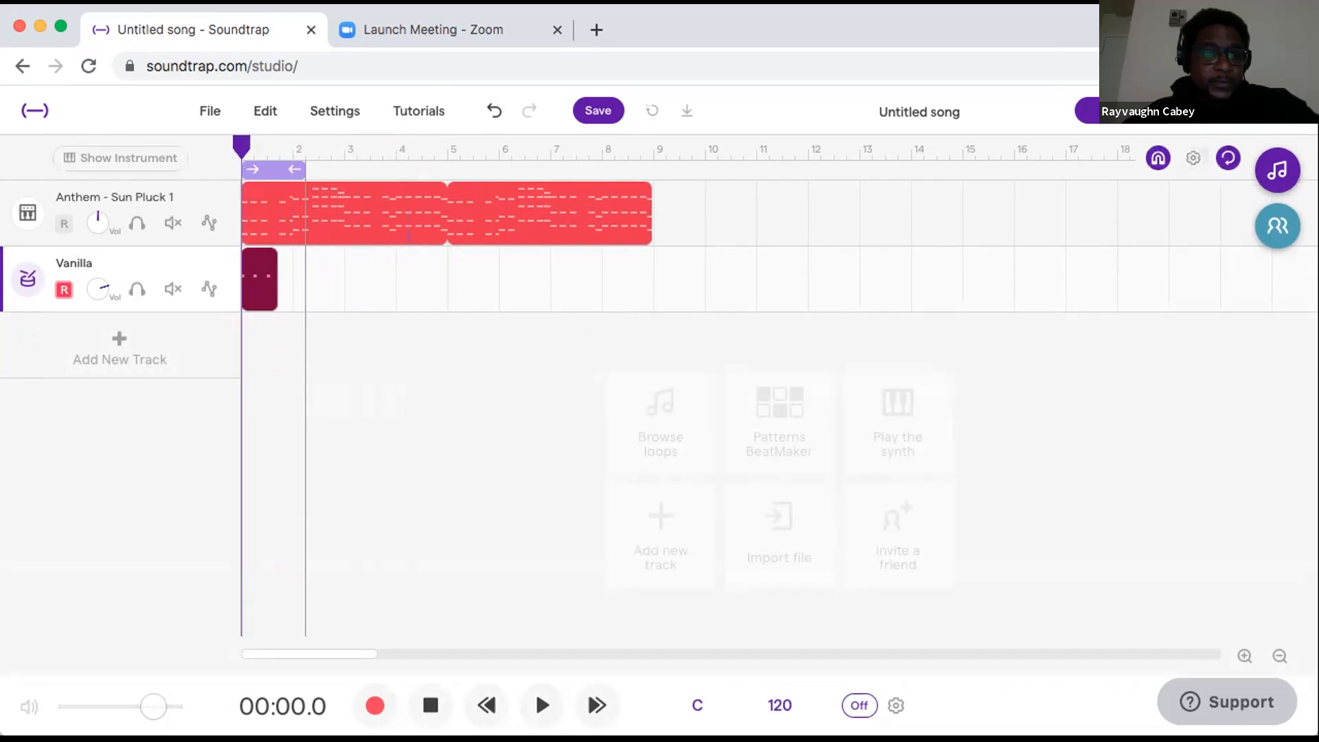
{"action": "left_click", "coordinate": [778, 525]}
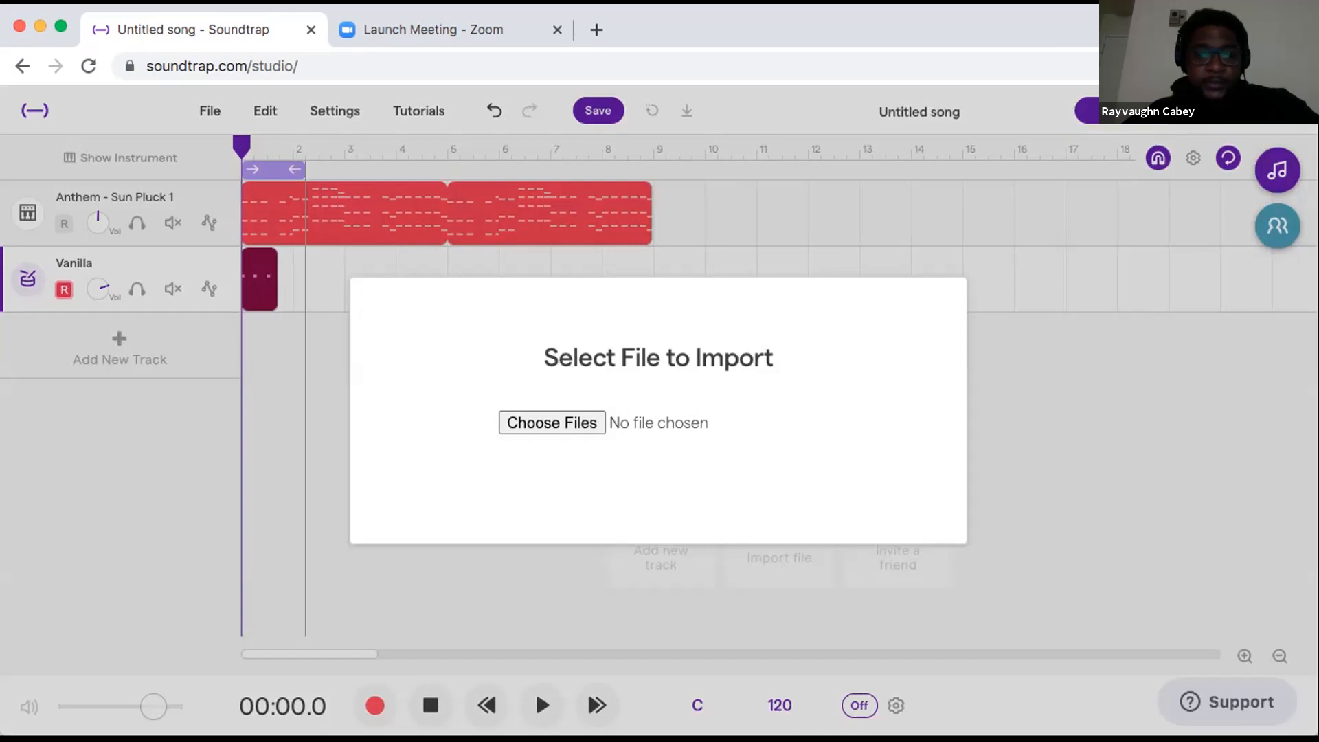
{"action": "left_click", "coordinate": [551, 422]}
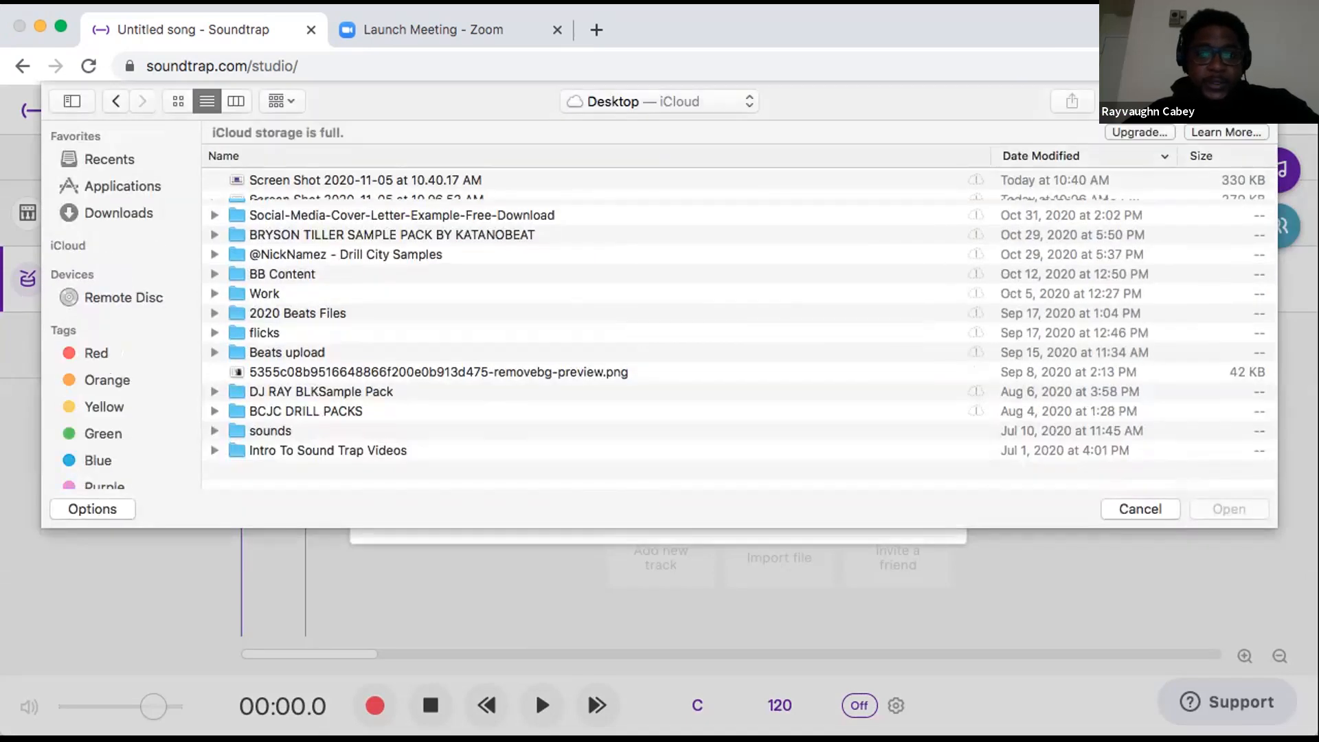
{"action": "left_click", "coordinate": [1140, 509]}
{"action": "left_click", "coordinate": [942, 300]}
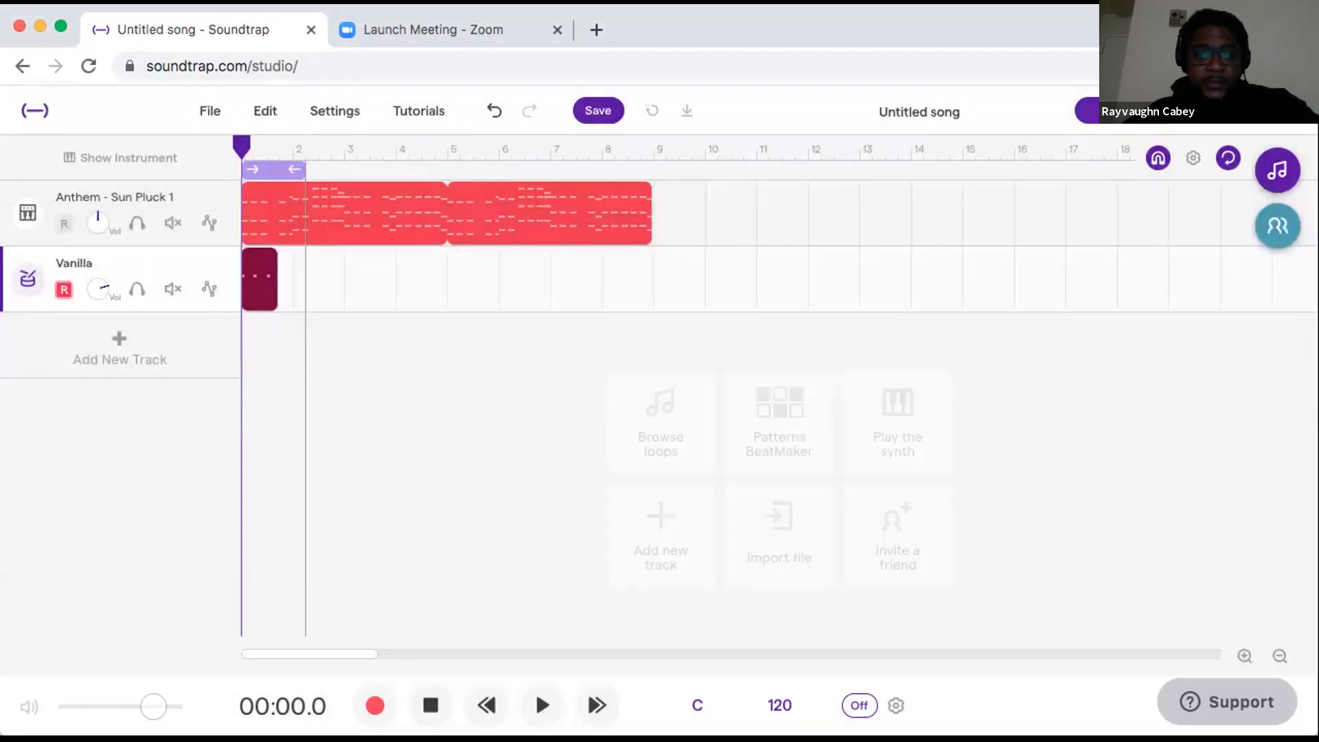
Magnify the timeline to examine the opening bars of the Anthem - Sun Pluck 1 and Vanilla tracks closely.
{"action": "left_click", "coordinate": [1279, 656]}
{"action": "left_click", "coordinate": [1244, 656]}
{"action": "left_click", "coordinate": [1244, 656]}
{"action": "left_click", "coordinate": [1243, 656]}
{"action": "left_click", "coordinate": [1244, 656]}
{"action": "left_click", "coordinate": [1244, 656]}
{"action": "left_click", "coordinate": [1244, 656]}
{"action": "left_click", "coordinate": [1244, 656]}
{"action": "left_click", "coordinate": [1244, 655]}
{"action": "left_click", "coordinate": [1244, 656]}
{"action": "left_click", "coordinate": [1244, 655]}
{"action": "left_click", "coordinate": [1245, 656]}
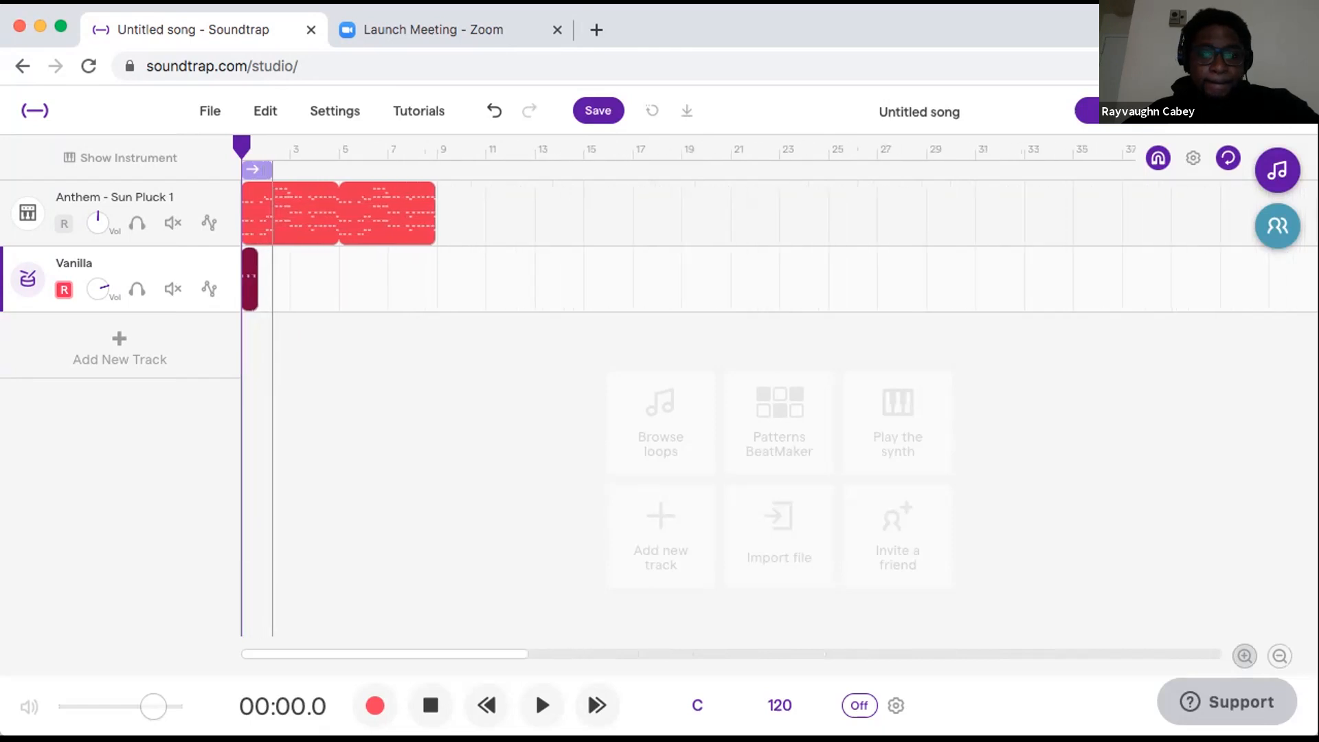
{"action": "left_click", "coordinate": [1244, 656]}
{"action": "left_click", "coordinate": [1244, 656]}
{"action": "left_click", "coordinate": [1244, 656]}
{"action": "left_click", "coordinate": [1245, 656]}
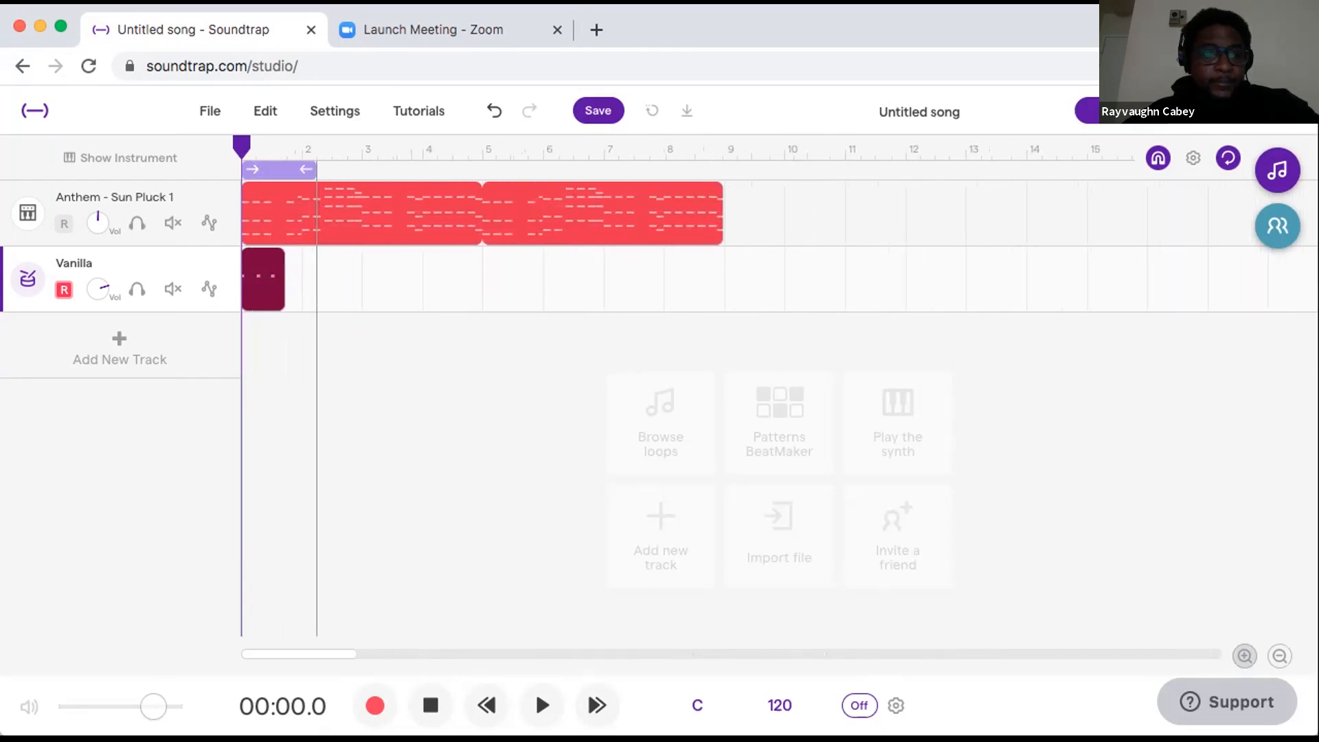
{"action": "left_click", "coordinate": [1245, 656]}
{"action": "left_click", "coordinate": [1244, 656]}
{"action": "left_click", "coordinate": [1244, 656]}
{"action": "left_click", "coordinate": [1244, 656]}
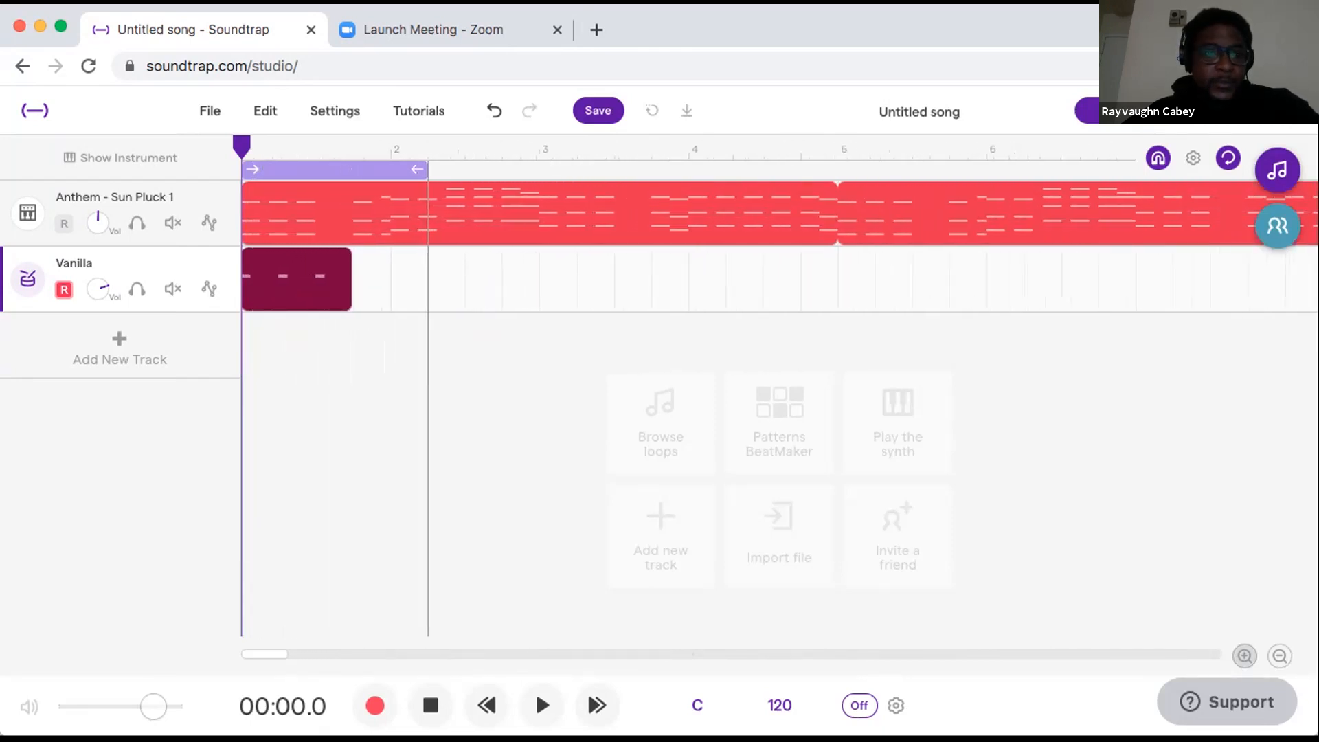
Try looping the Vanilla drum region to the end of bar 1 with the cycle range shortened to that bar.
{"action": "mouse_move", "coordinate": [323, 276]}
{"action": "mouse_move", "coordinate": [341, 258]}
{"action": "left_mouse_down"}
{"action": "mouse_move", "coordinate": [378, 258]}
{"action": "mouse_move", "coordinate": [341, 258]}
{"action": "left_mouse_up"}
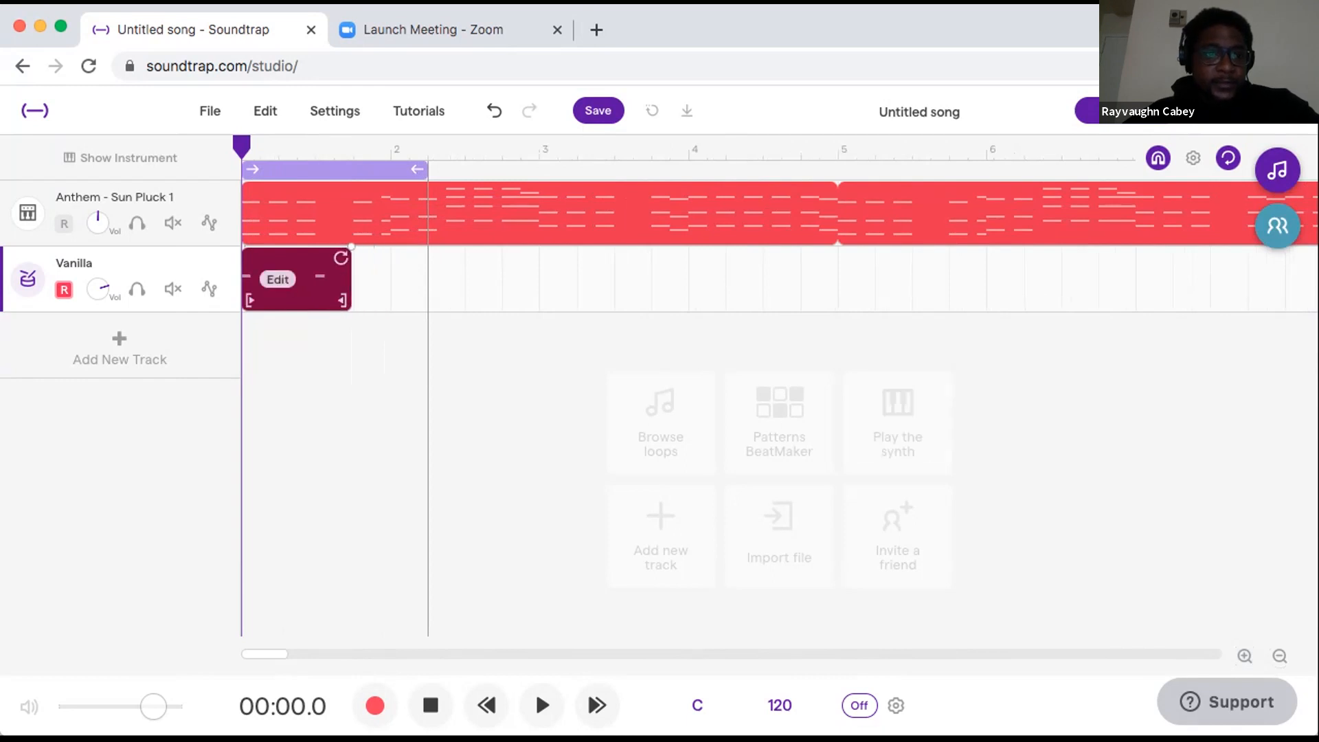
{"action": "left_click_drag", "start_coordinate": [418, 169], "coordinate": [380, 169]}
{"action": "mouse_move", "coordinate": [338, 264]}
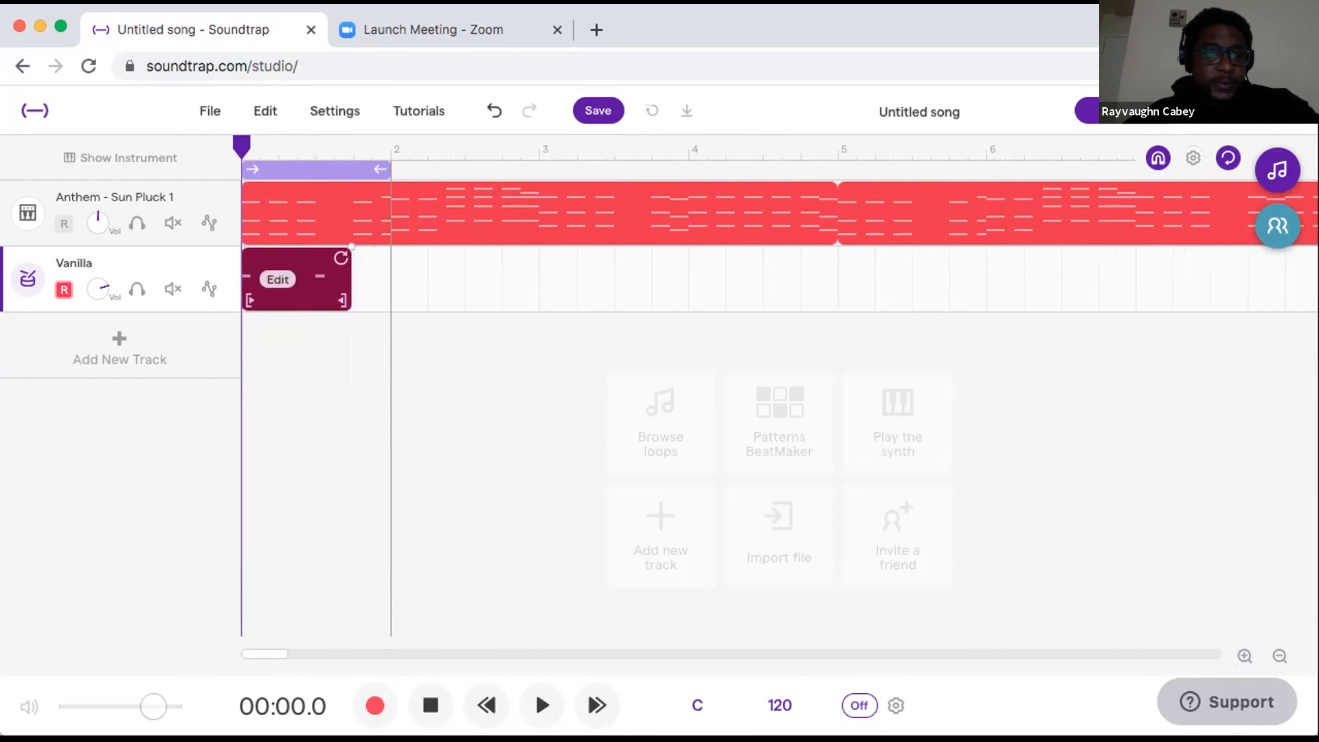
{"action": "left_click_drag", "start_coordinate": [341, 258], "coordinate": [388, 259]}
{"action": "key", "text": "space"}
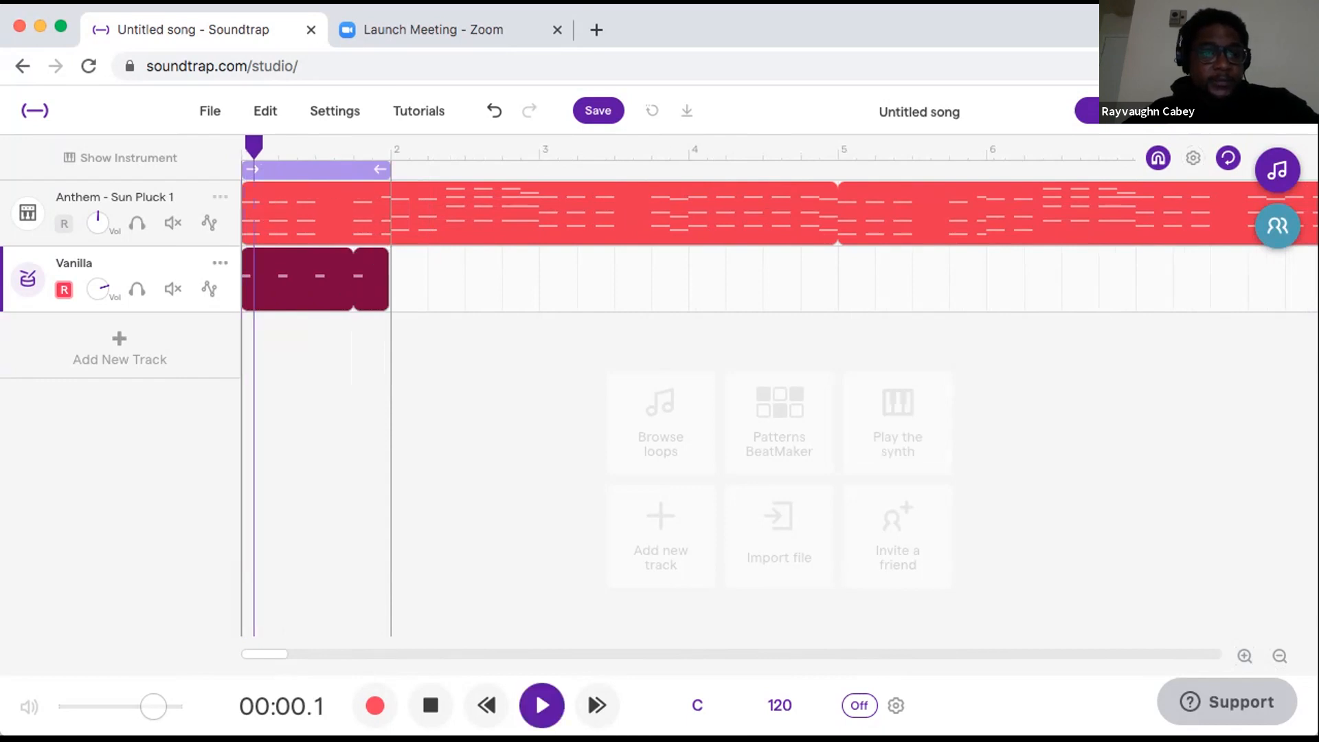
{"action": "key", "text": "space"}
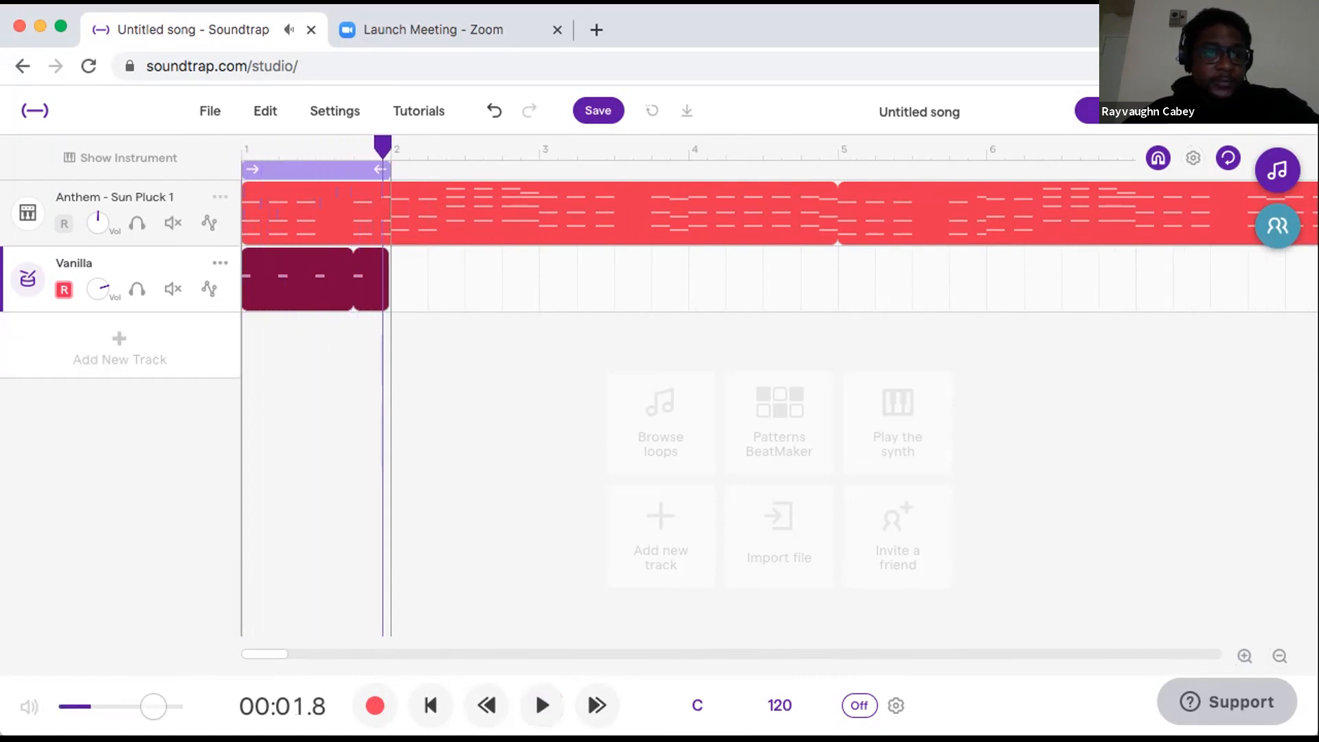
Delete the looped Vanilla drum region and program a new BeatMaker track with a kick on each of the four beats of bar 1.
{"action": "key", "text": "Delete"}
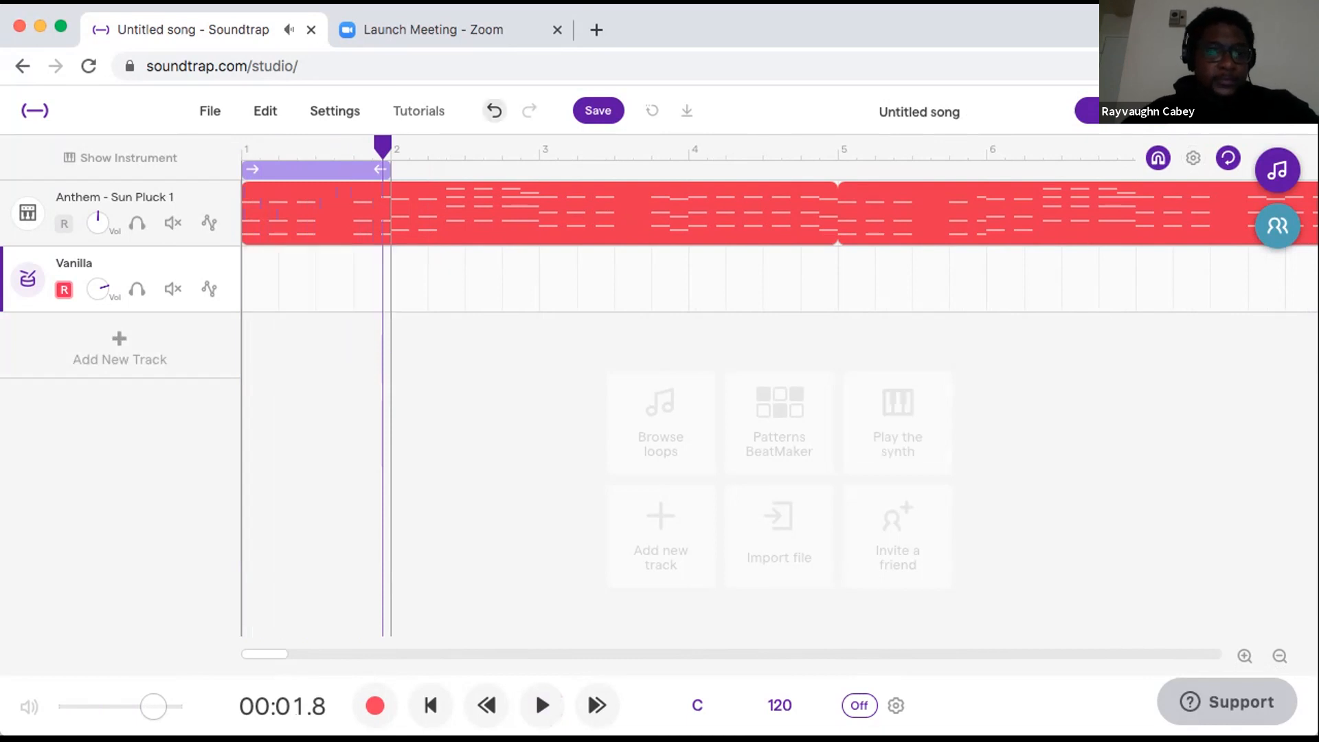
{"action": "left_click_drag", "start_coordinate": [383, 146], "coordinate": [187, 155]}
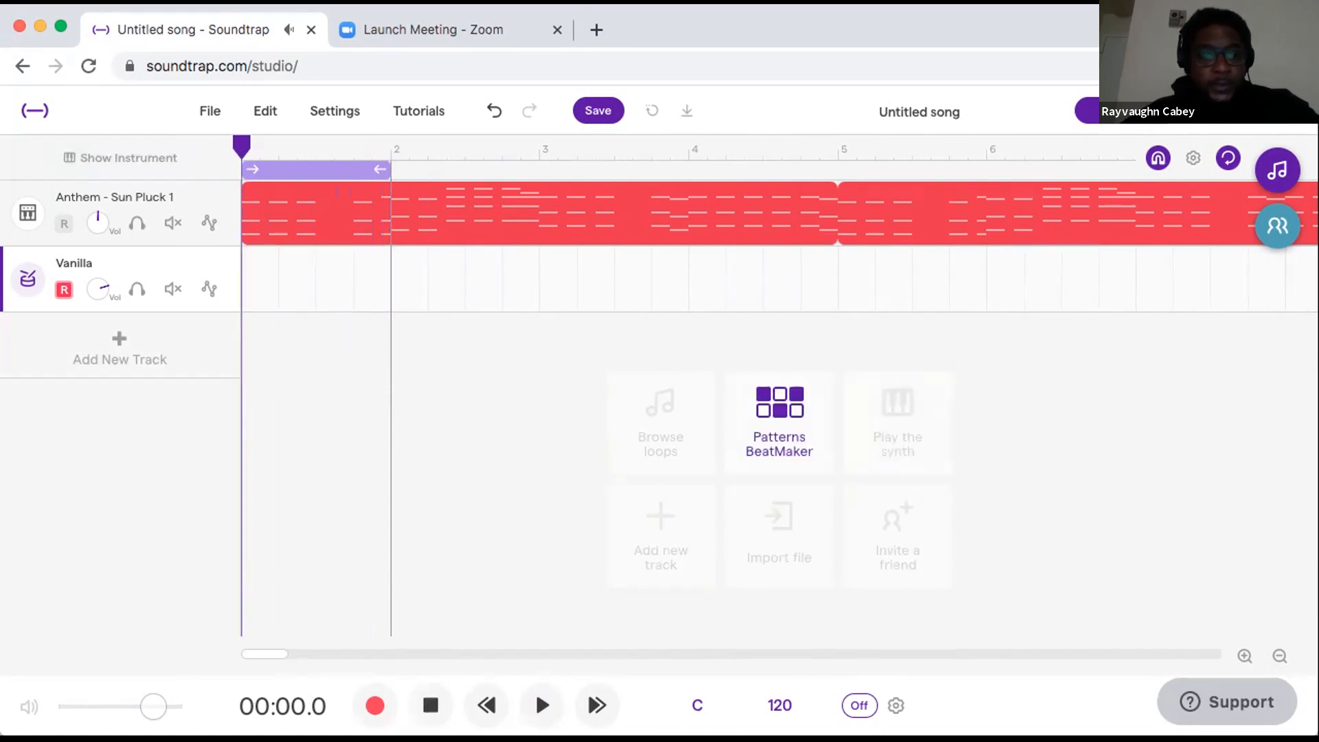
{"action": "left_click", "coordinate": [779, 422]}
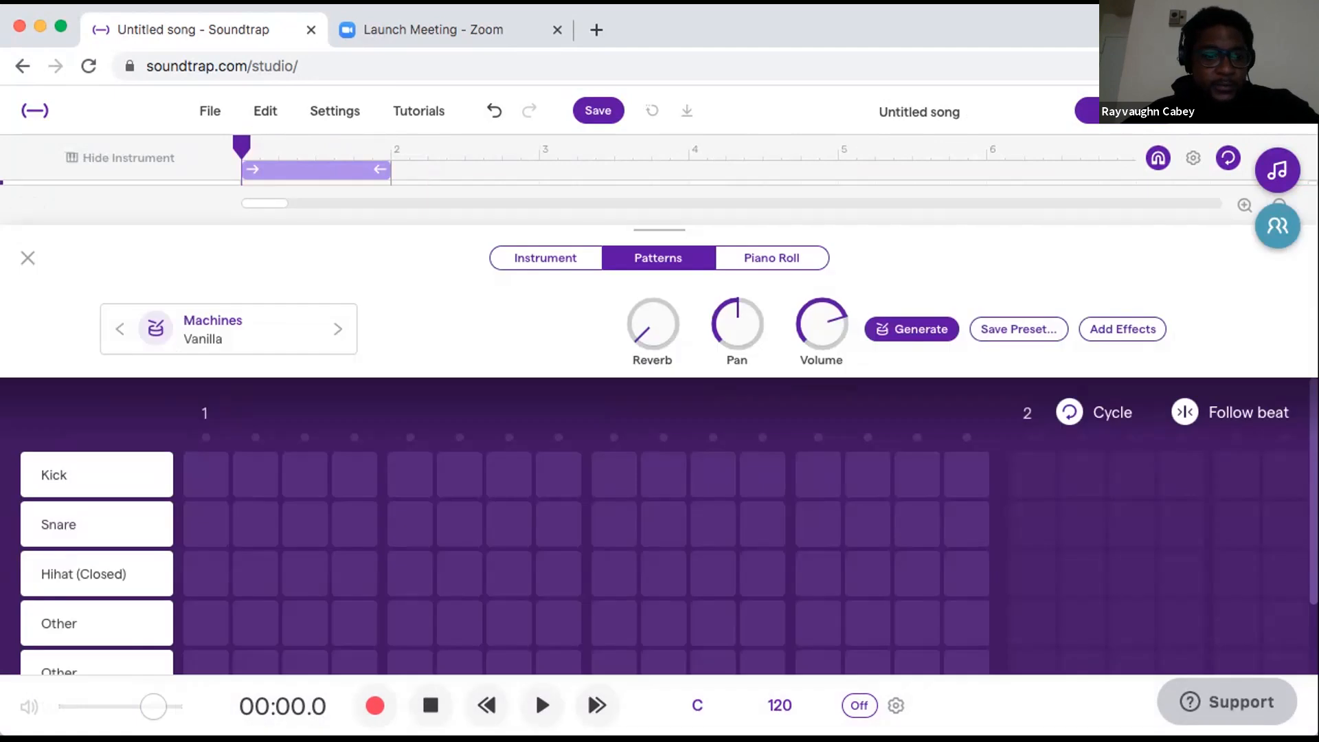
{"action": "left_click", "coordinate": [206, 474]}
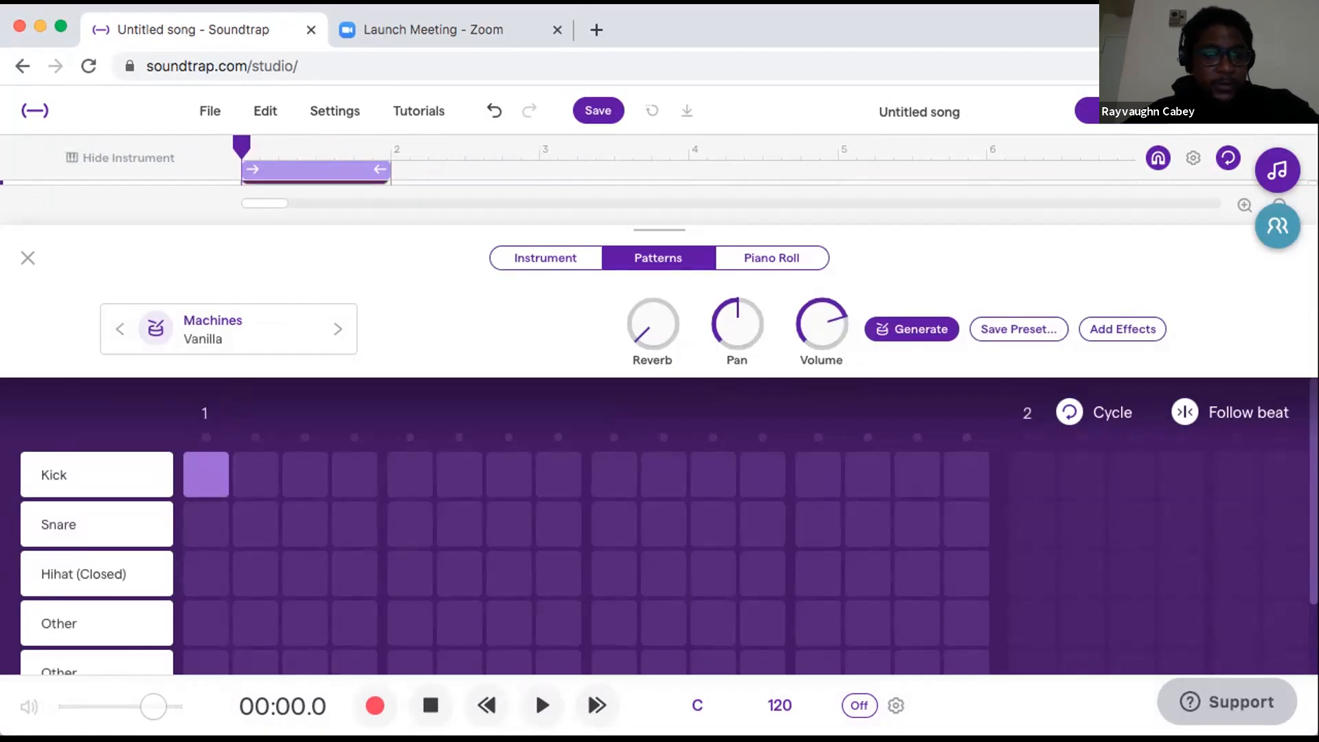
{"action": "left_click", "coordinate": [410, 475]}
{"action": "left_click", "coordinate": [614, 475]}
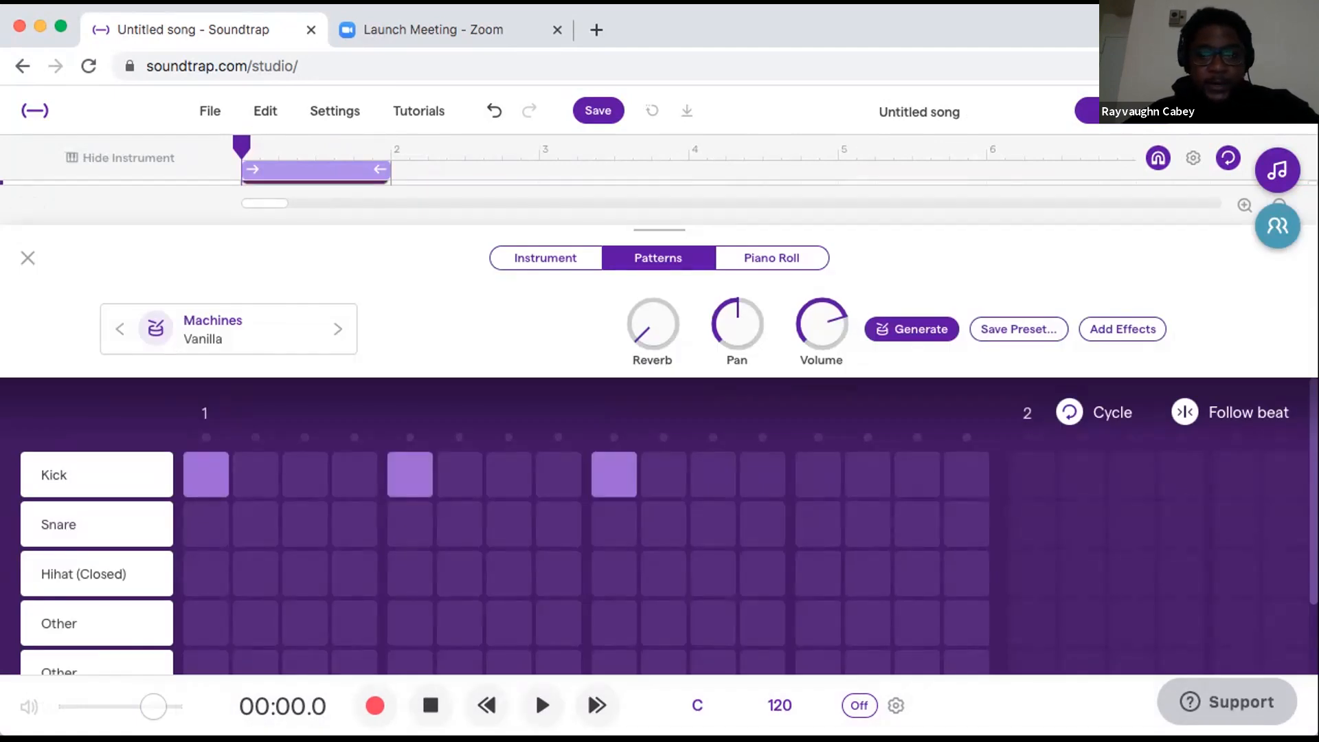
{"action": "left_click", "coordinate": [818, 474]}
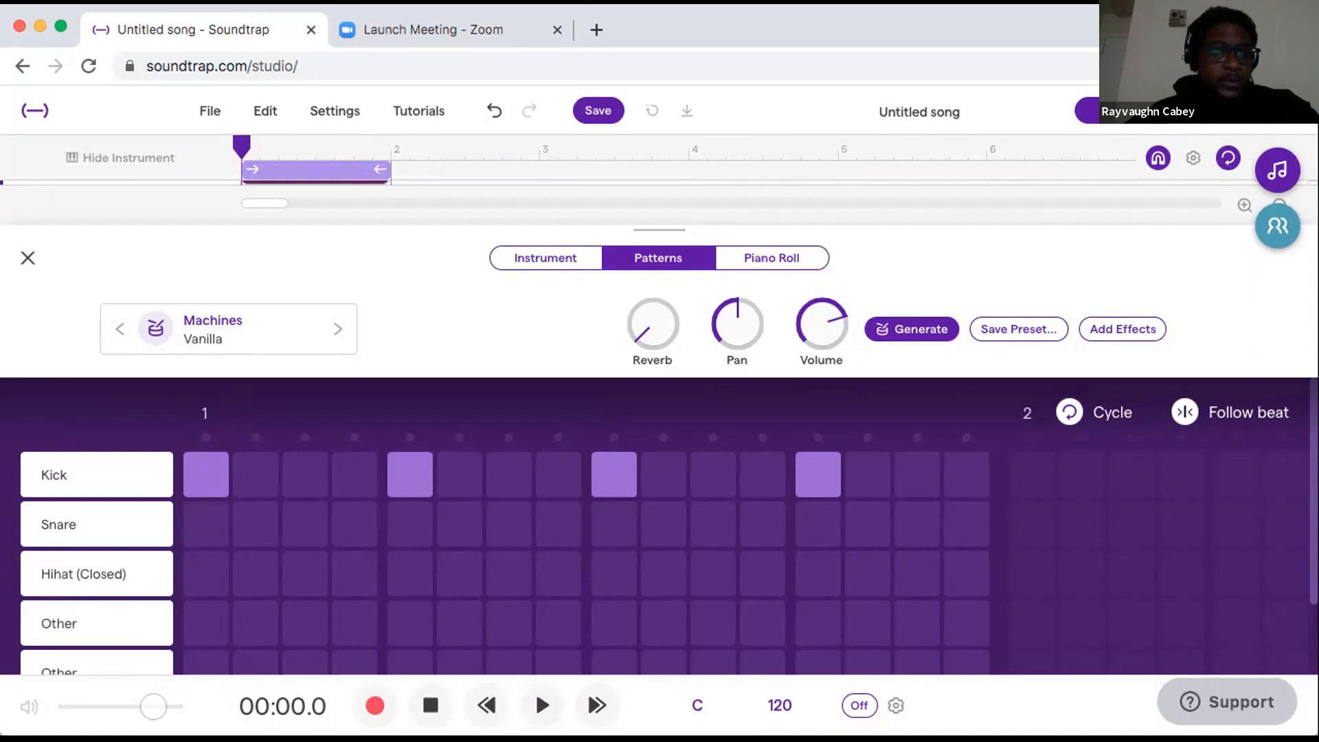
{"action": "left_click", "coordinate": [27, 258]}
{"action": "left_click", "coordinate": [542, 705]}
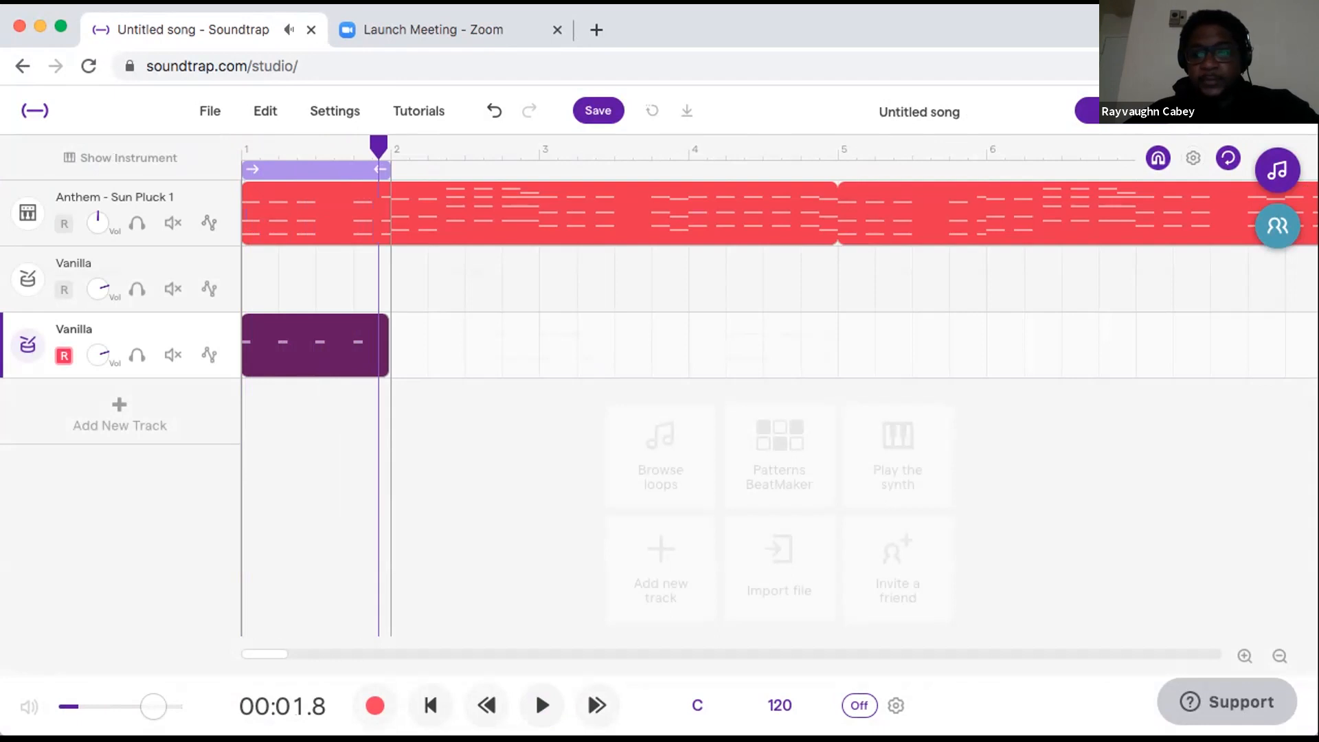
Extend the cycle range to the start of bar 9 and loop the new Vanilla drum region over the same eight bars.
{"action": "left_click", "coordinate": [1279, 656]}
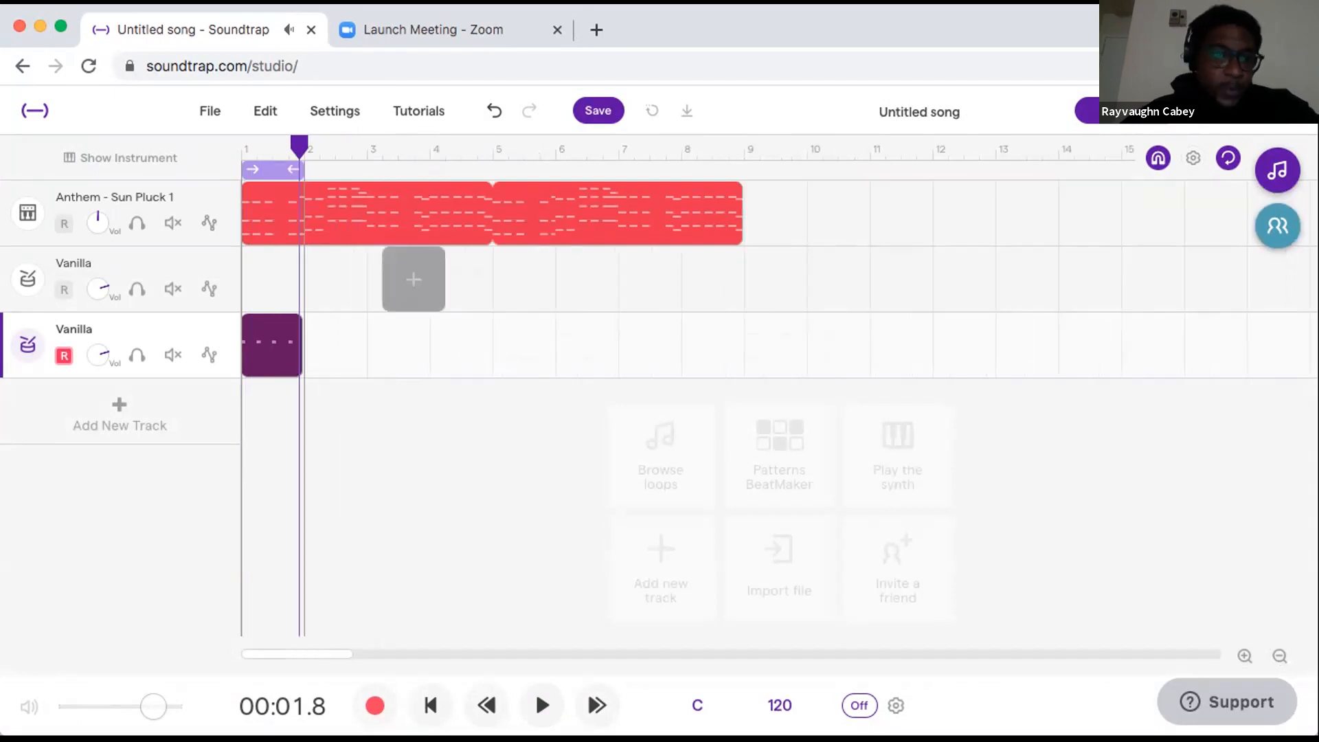
{"action": "left_click_drag", "start_coordinate": [302, 169], "coordinate": [744, 244]}
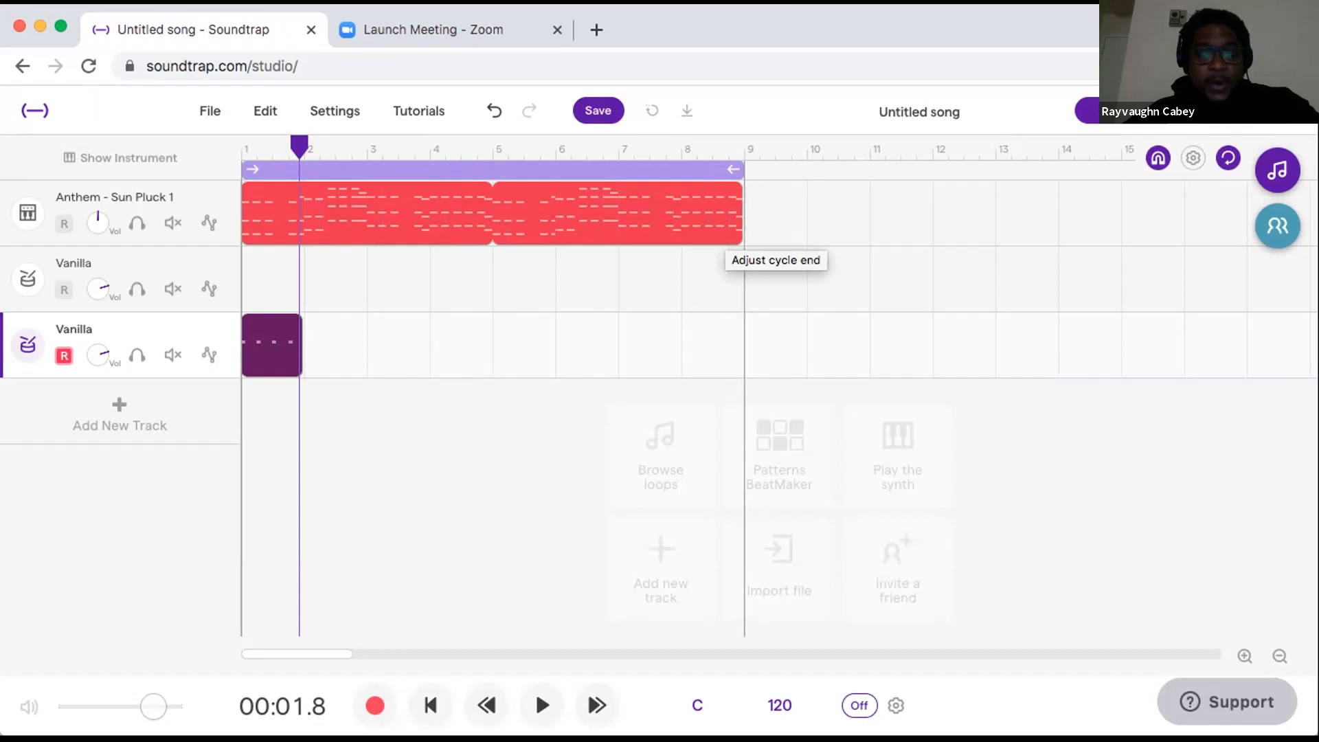
{"action": "left_click_drag", "start_coordinate": [303, 313], "coordinate": [742, 313]}
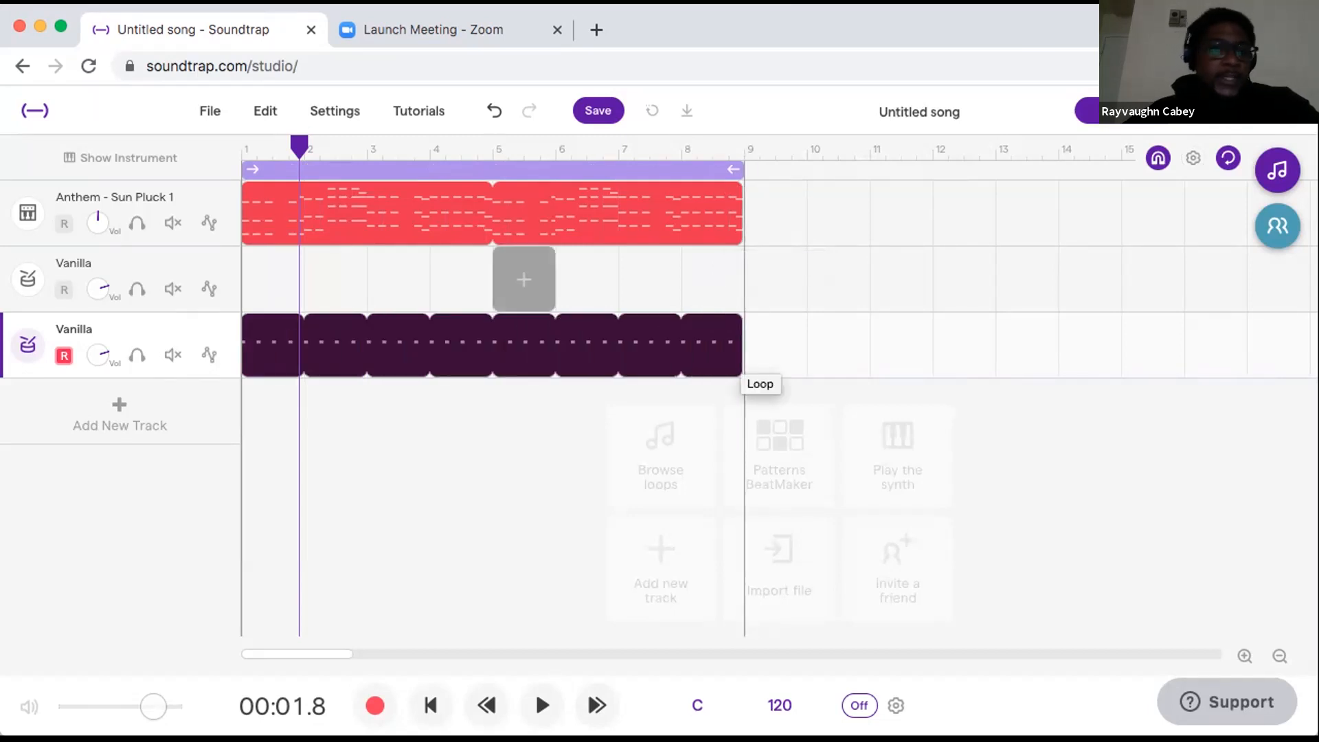
Move the looped Vanilla drum track directly below Anthem - Sun Pluck 1 and play the song from the start.
{"action": "left_click_drag", "start_coordinate": [145, 333], "coordinate": [144, 261]}
{"action": "key", "text": "Return"}
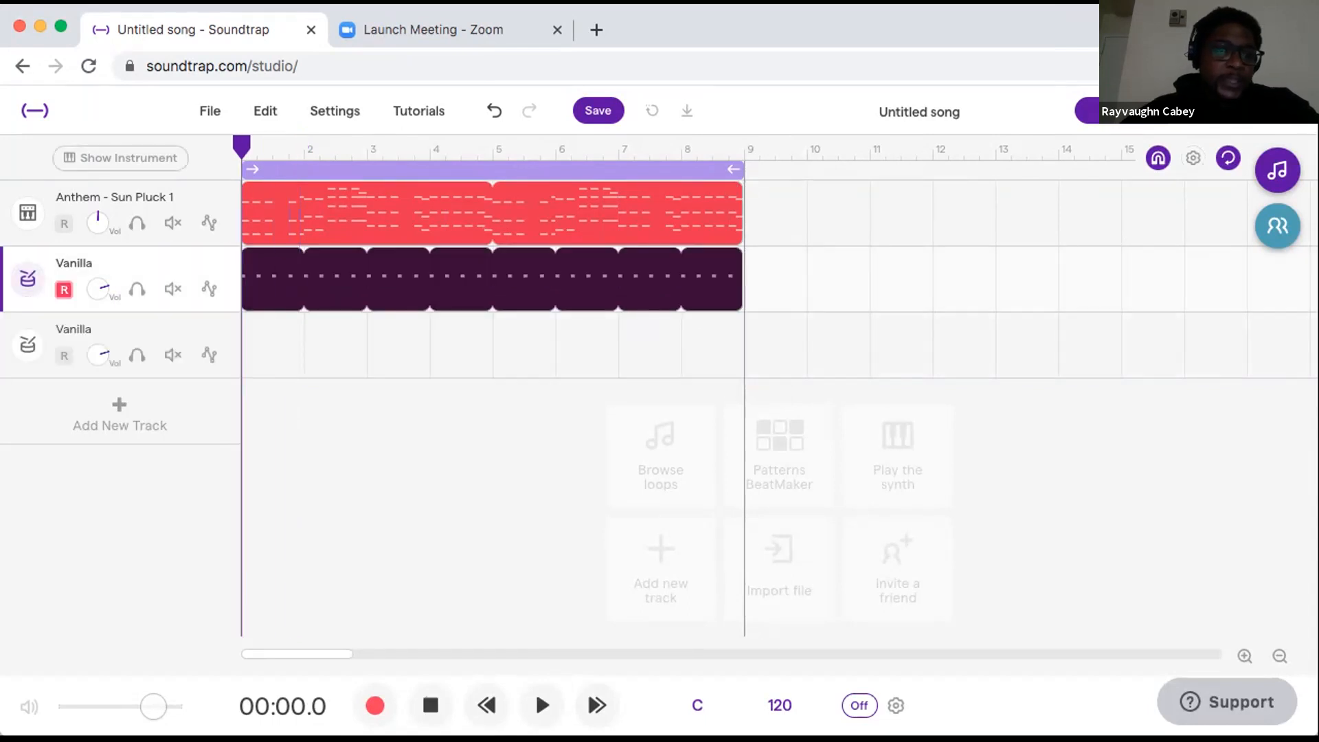
{"action": "key", "text": "space"}
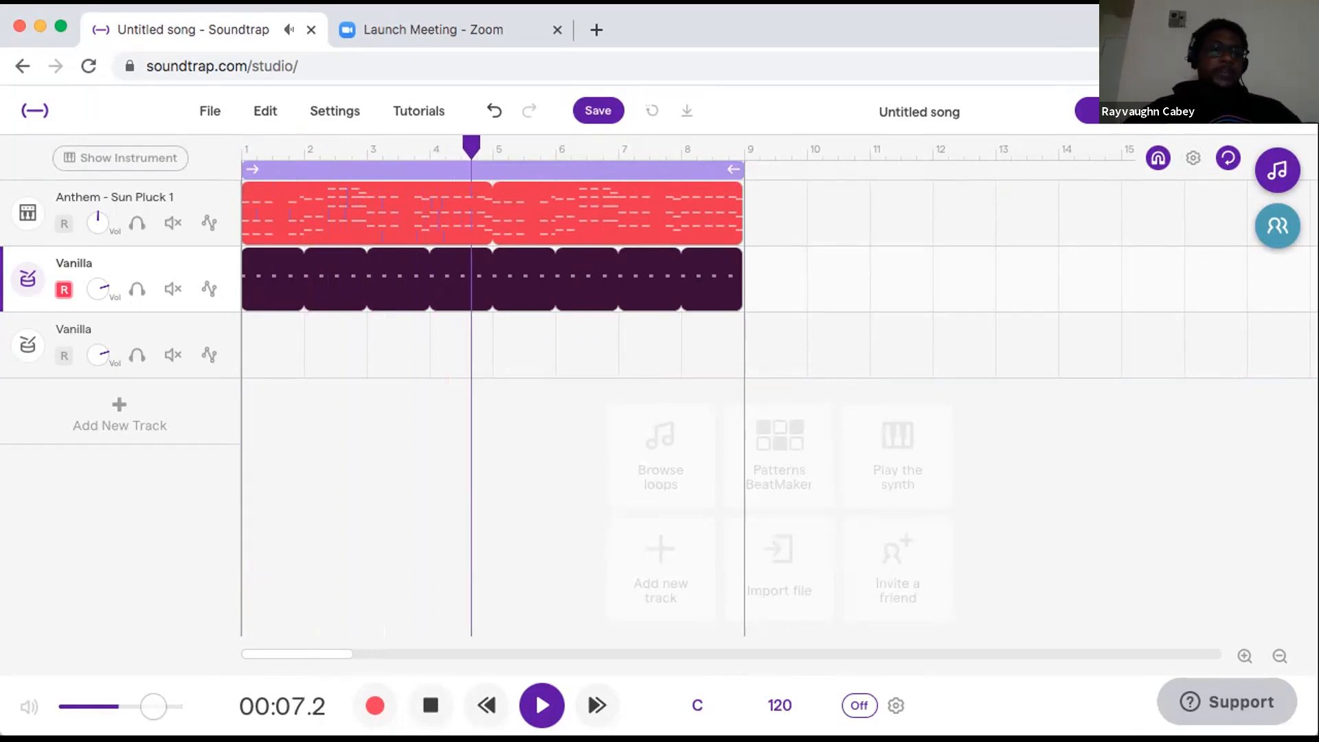
{"action": "key", "text": "space"}
{"action": "left_click_drag", "start_coordinate": [471, 147], "coordinate": [241, 147]}
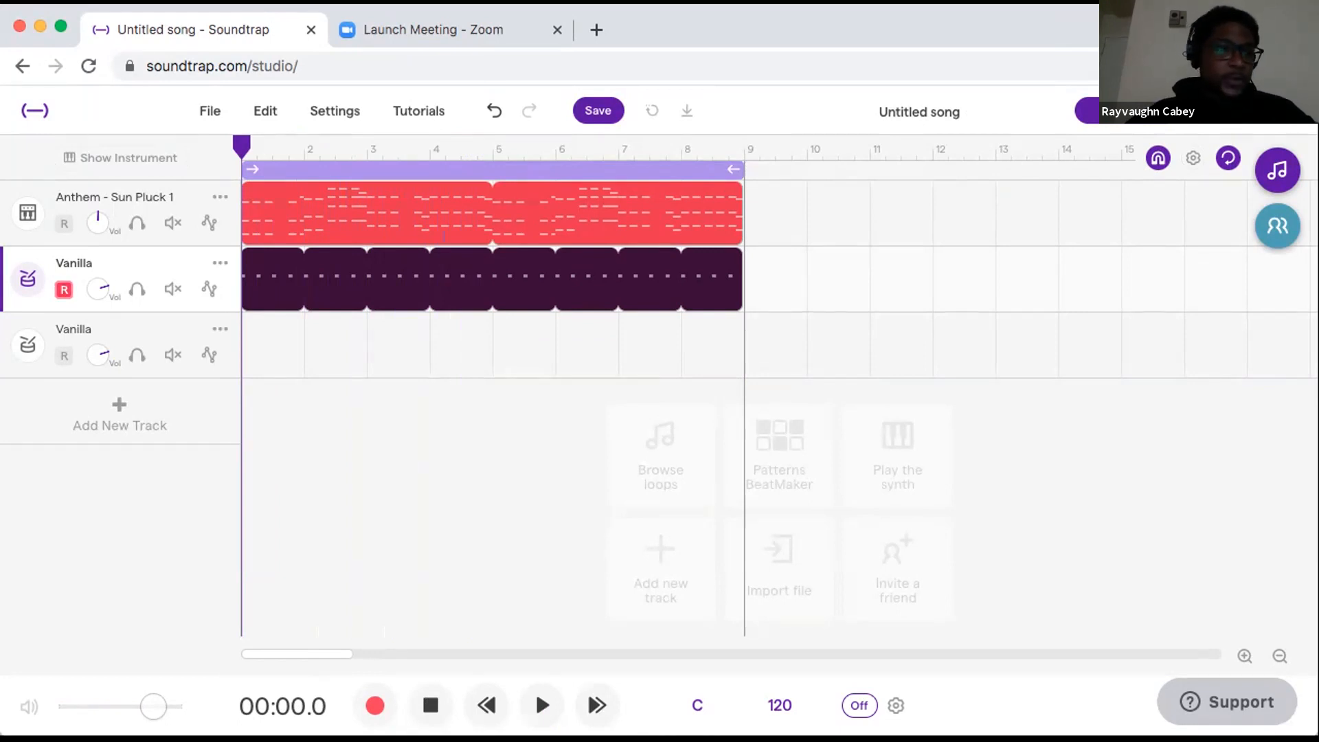
Rename the looped Vanilla drum track as Kick.
{"action": "double_click", "coordinate": [75, 263]}
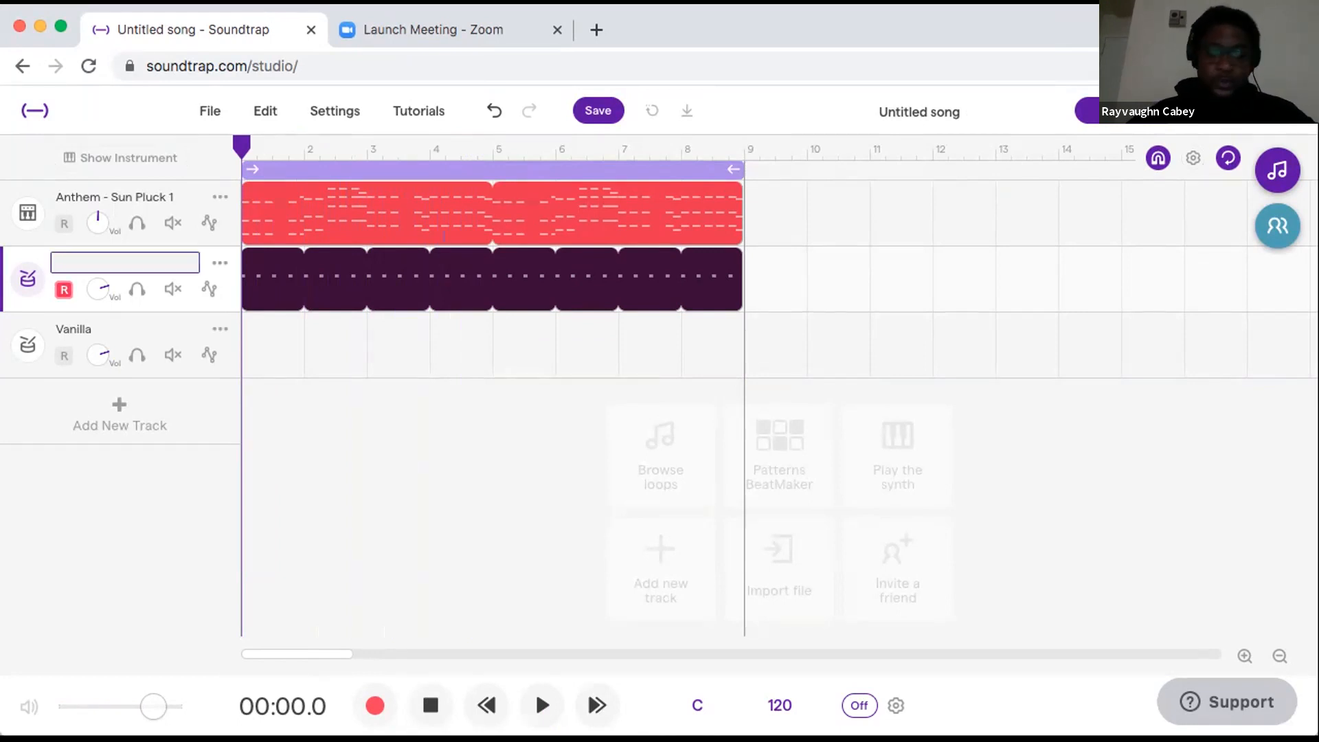
{"action": "type", "text": "Kick"}
{"action": "key", "text": "Return"}
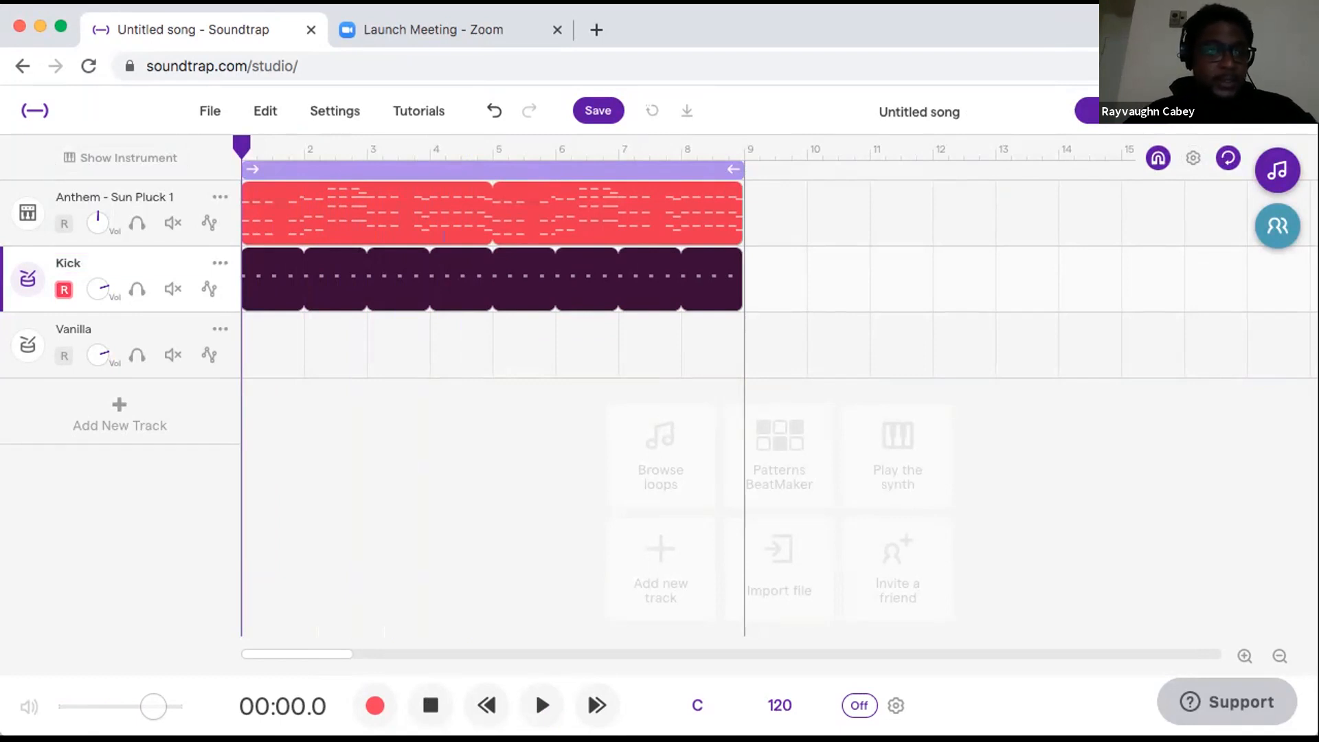
Add another BeatMaker drum track and audition its D drum pad in the Instrument view.
{"action": "left_click", "coordinate": [75, 329]}
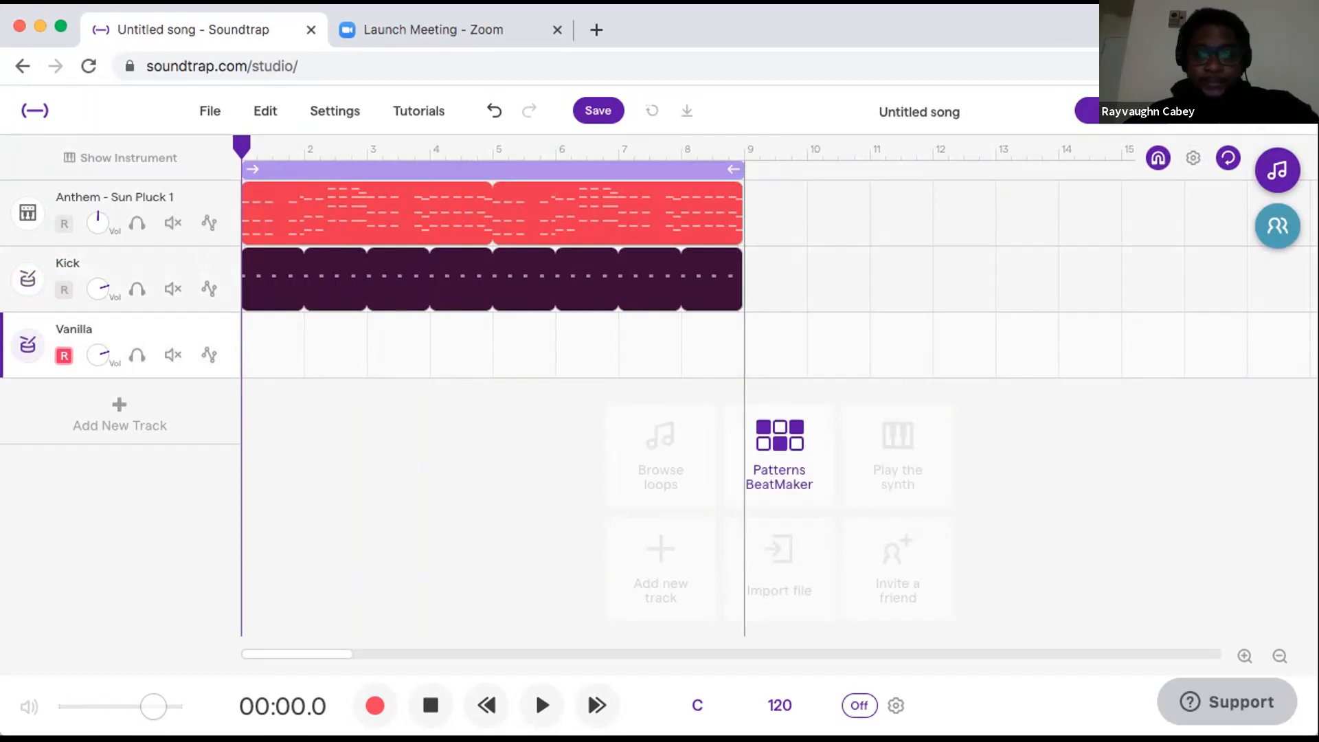
{"action": "left_click", "coordinate": [779, 453]}
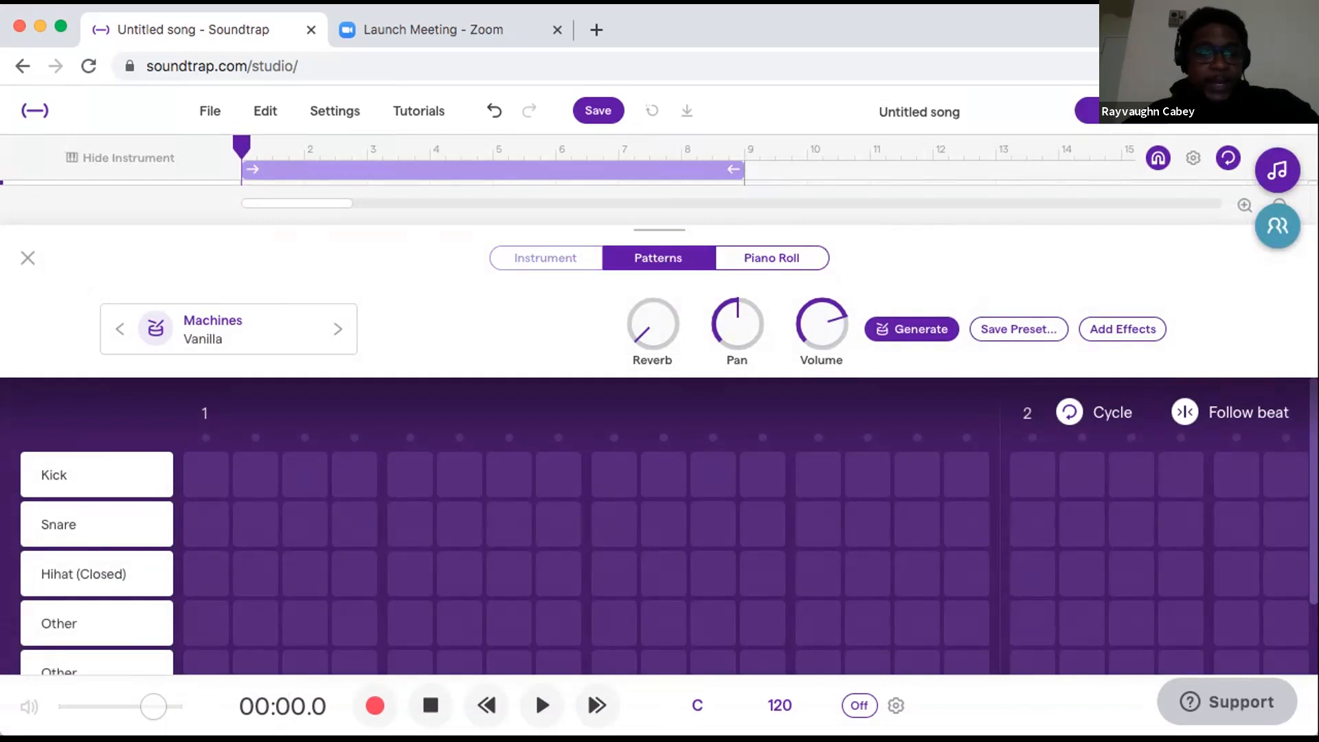
{"action": "left_click", "coordinate": [545, 259]}
{"action": "key", "text": "d"}
{"action": "key", "text": "d"}
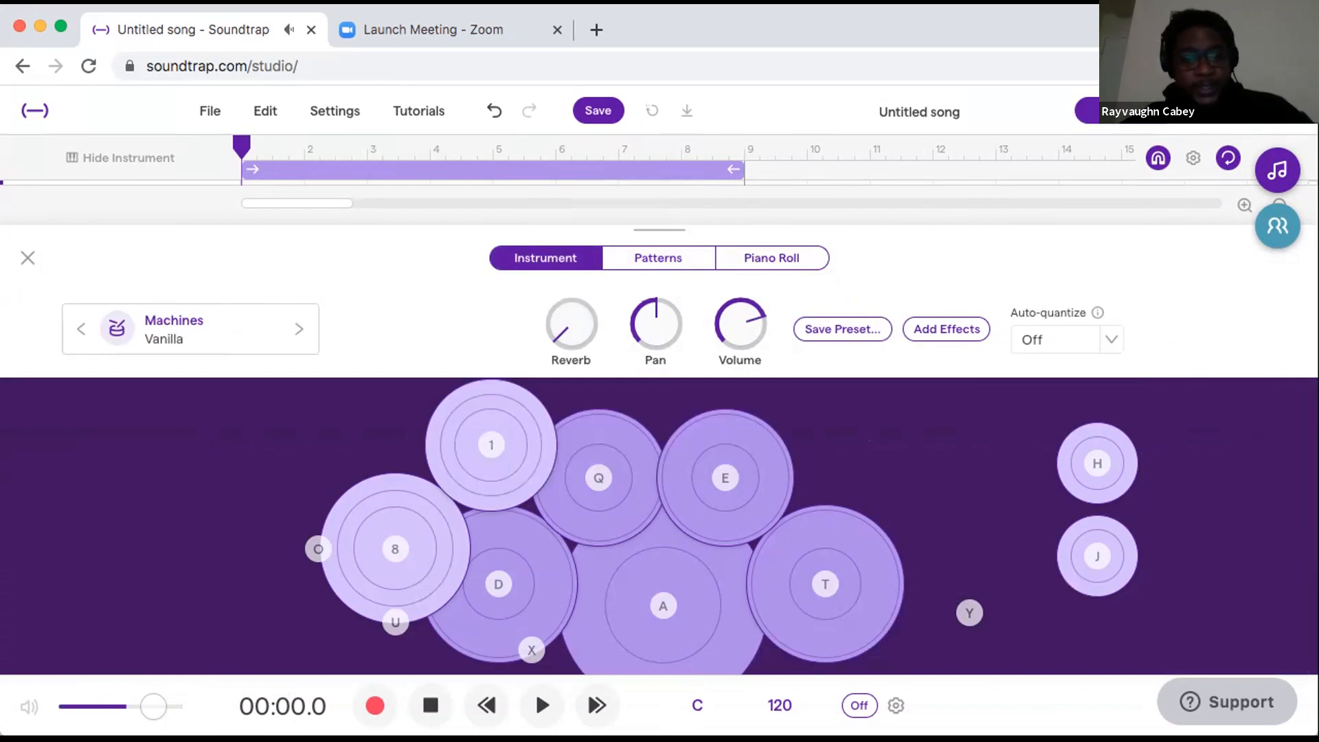
{"action": "left_click", "coordinate": [27, 258]}
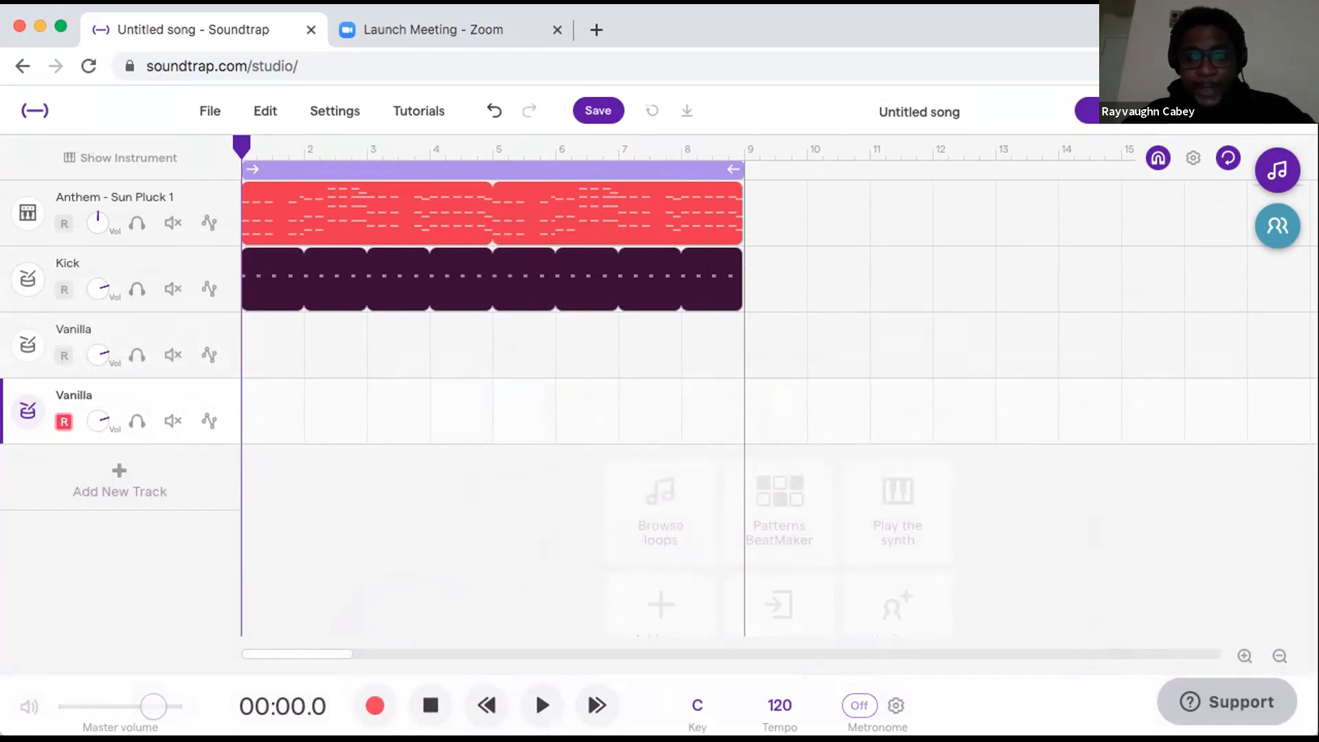
Turn on the metronome and record a drum part on the newest Vanilla track across bars 1 to 8.
{"action": "left_click", "coordinate": [859, 706]}
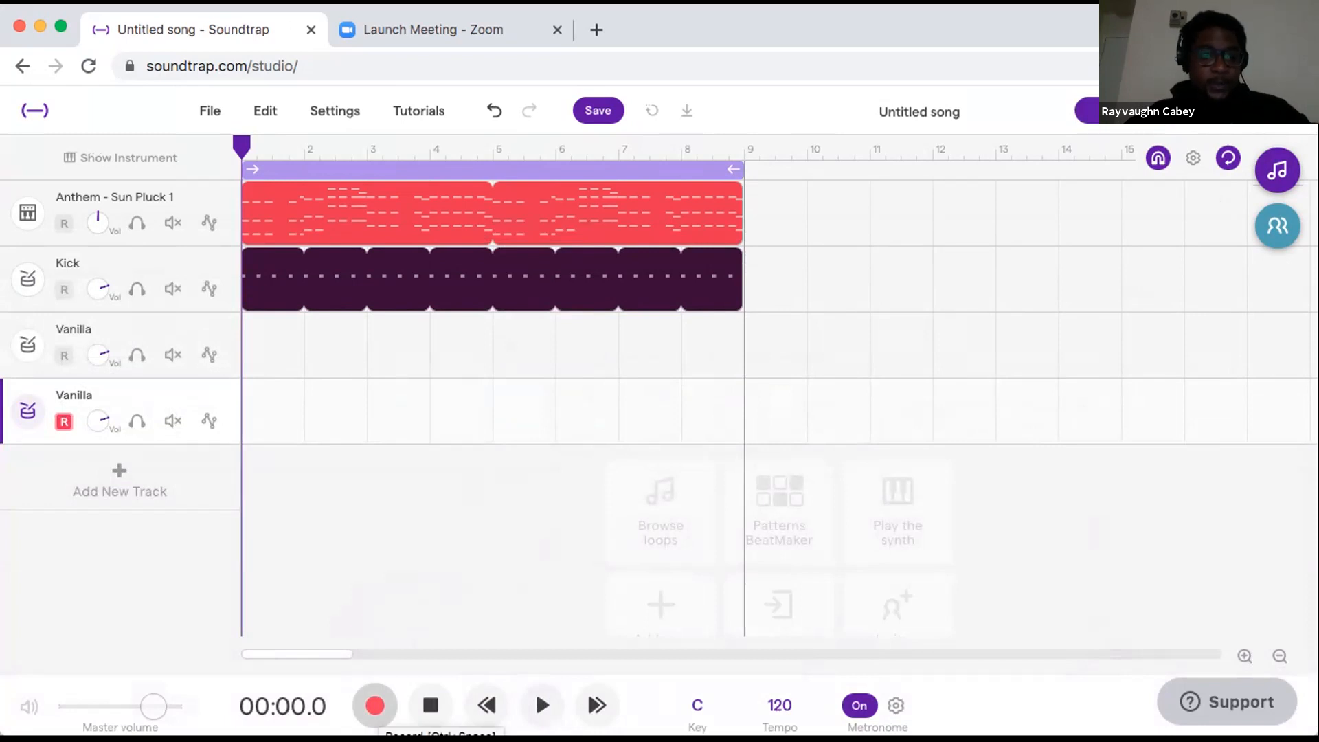
{"action": "left_click", "coordinate": [375, 706]}
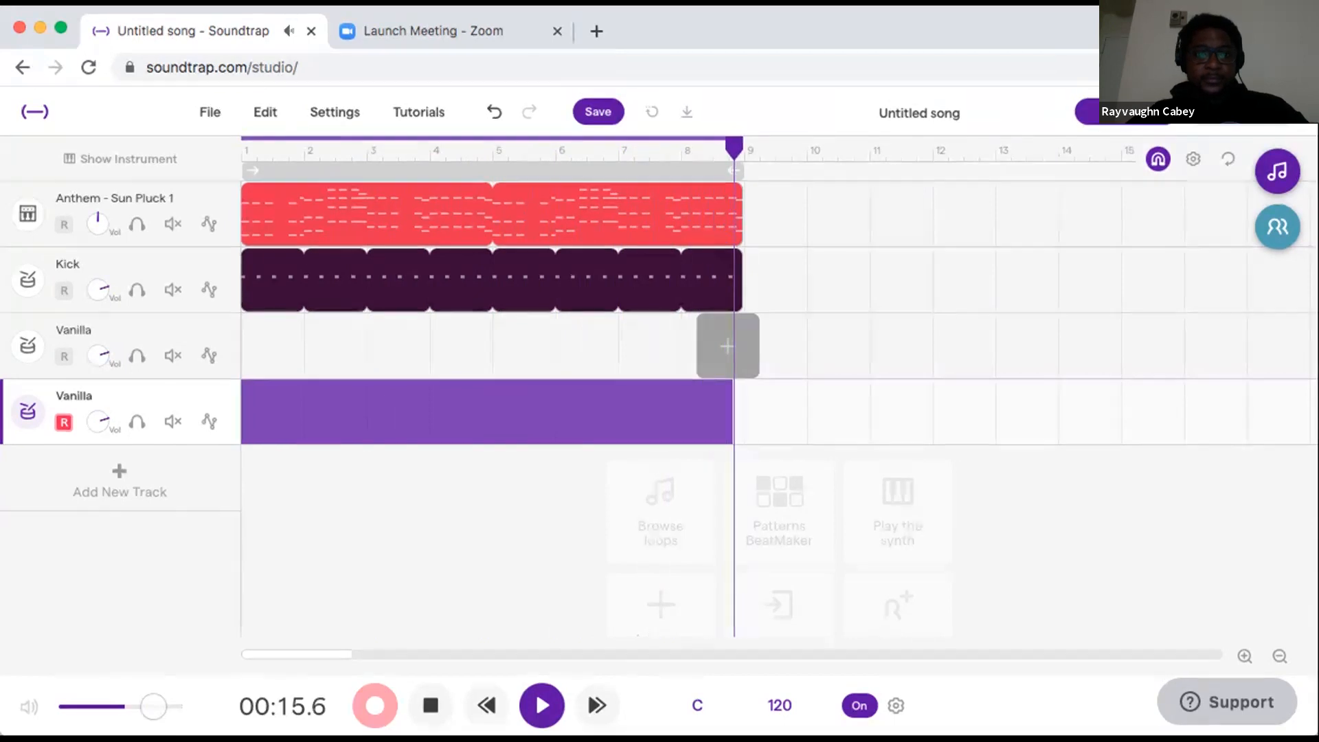
{"action": "key", "text": "space"}
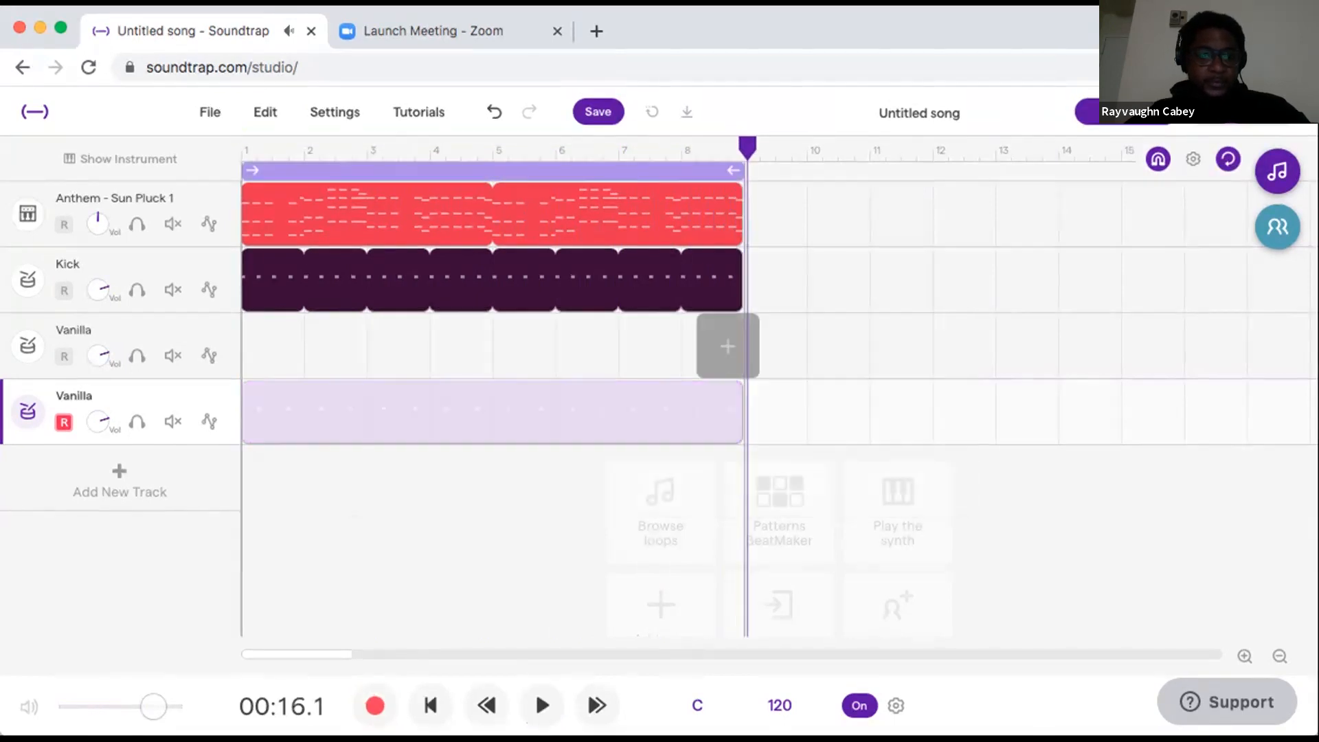
{"action": "left_click_drag", "start_coordinate": [748, 148], "coordinate": [242, 147]}
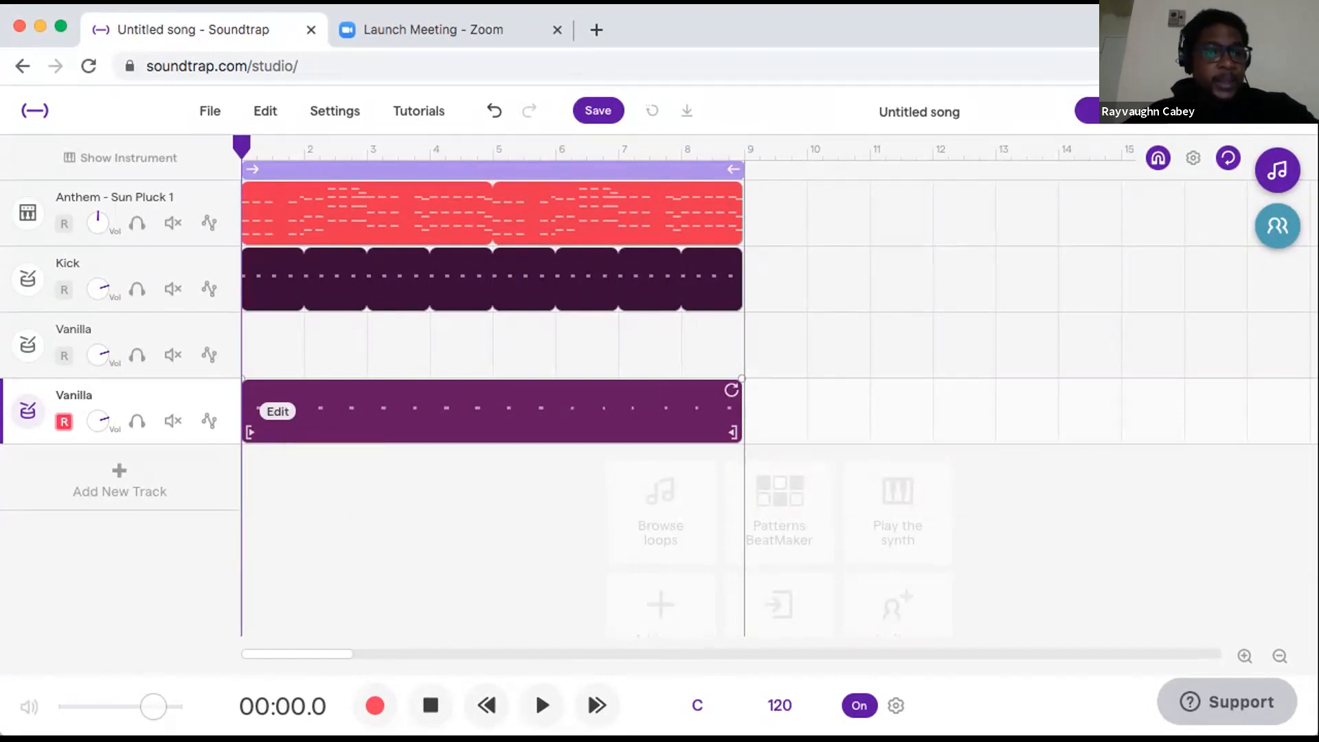
Quantize the recorded Vanilla drum region to 1/16.
{"action": "left_click", "coordinate": [291, 412]}
{"action": "mouse_move", "coordinate": [372, 517]}
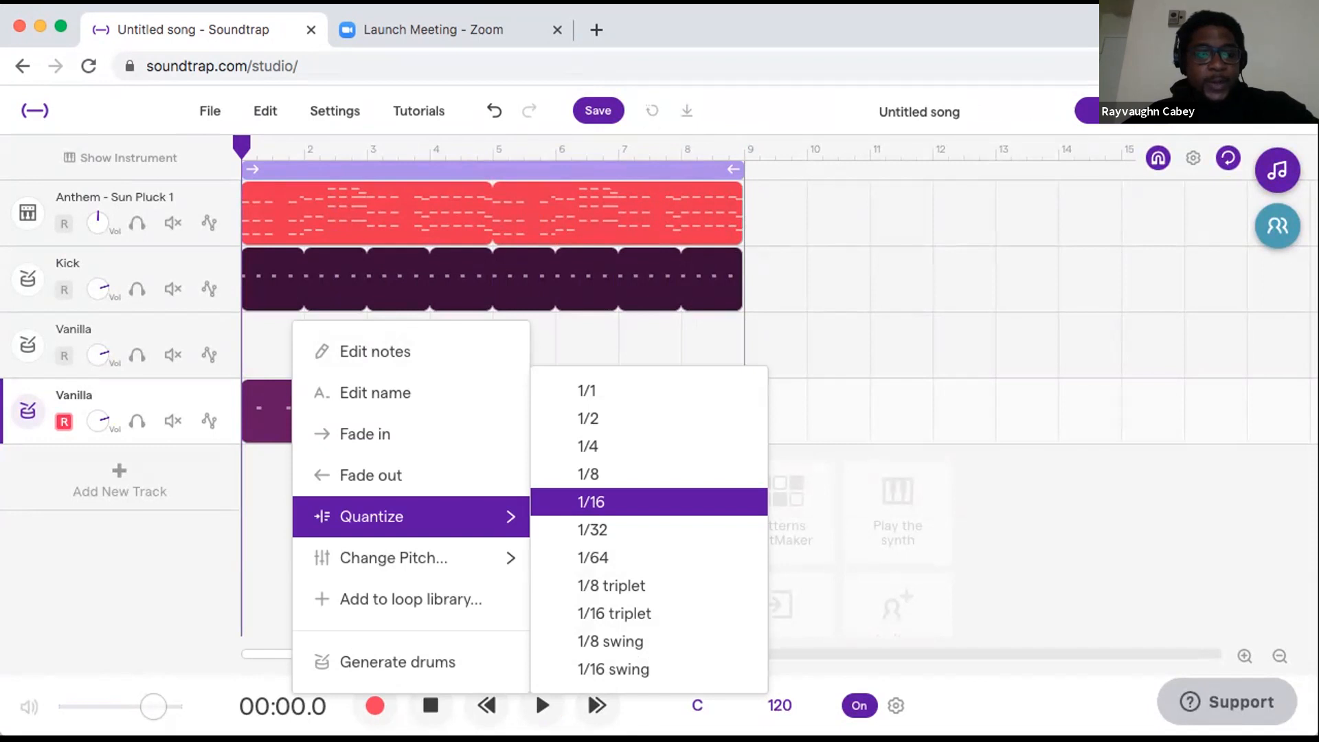
{"action": "left_click", "coordinate": [591, 501]}
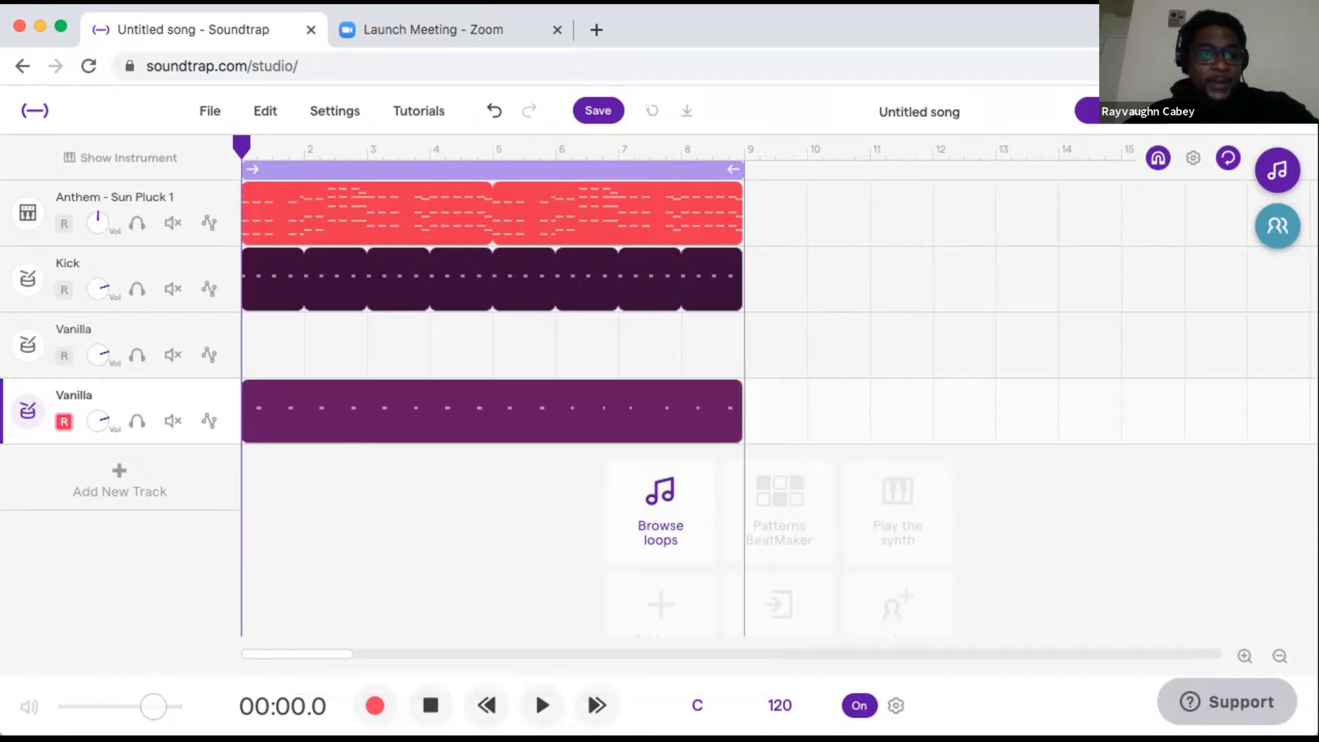
Move the recorded drum track directly below Kick and rename it Snare.
{"action": "left_click_drag", "start_coordinate": [137, 398], "coordinate": [138, 323]}
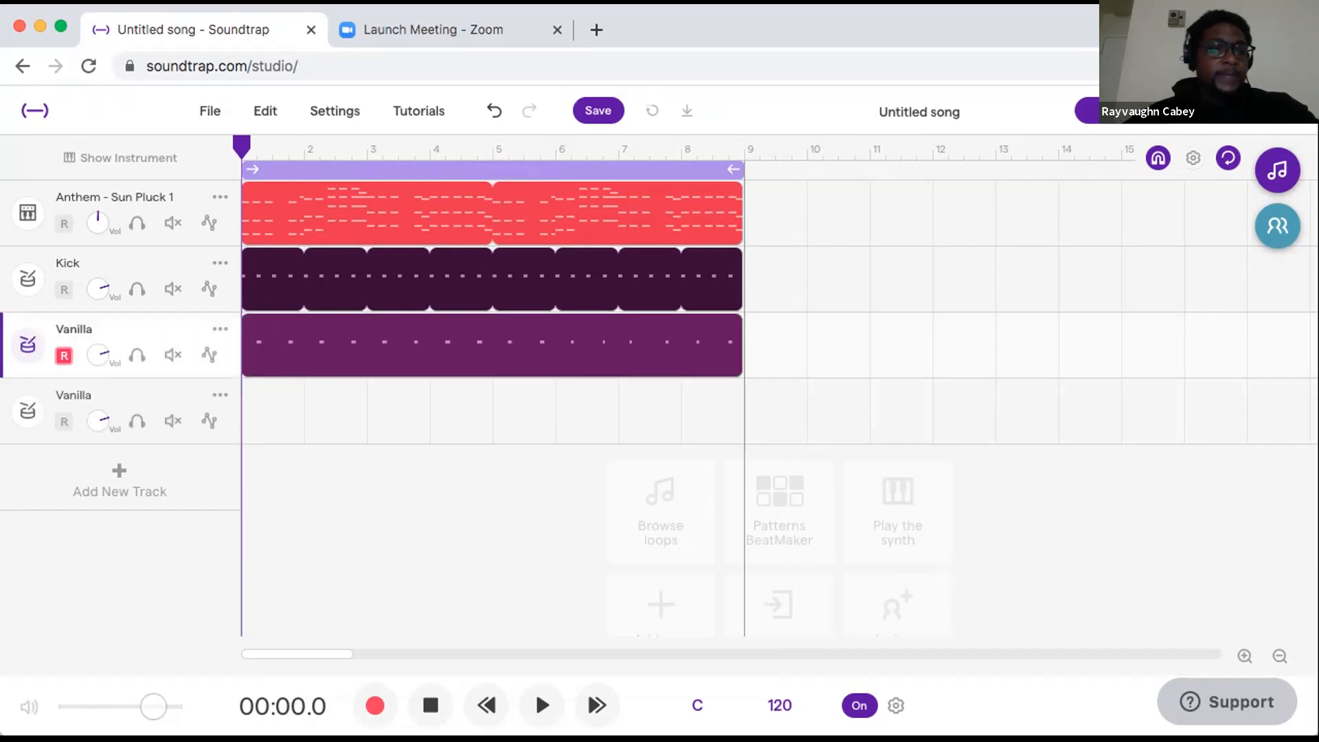
{"action": "double_click", "coordinate": [74, 329]}
{"action": "type", "text": "Snare"}
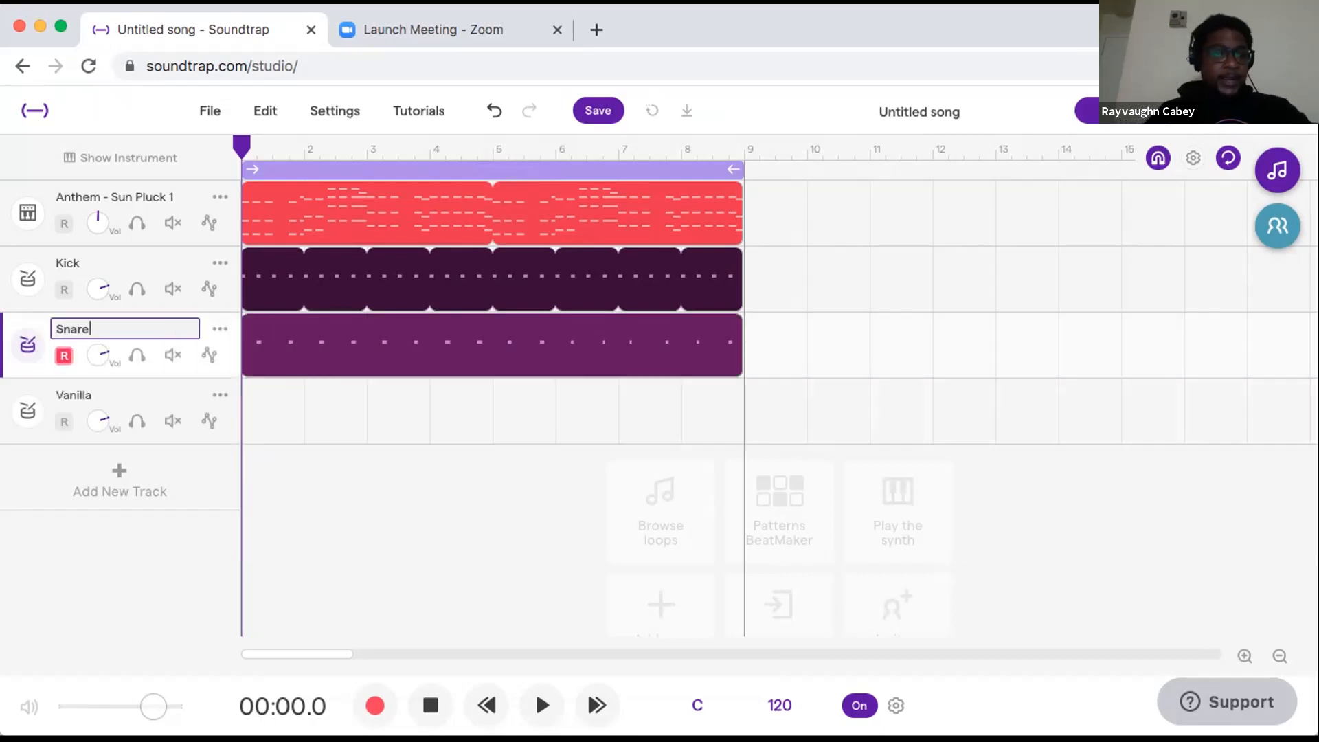
{"action": "key", "text": "Return"}
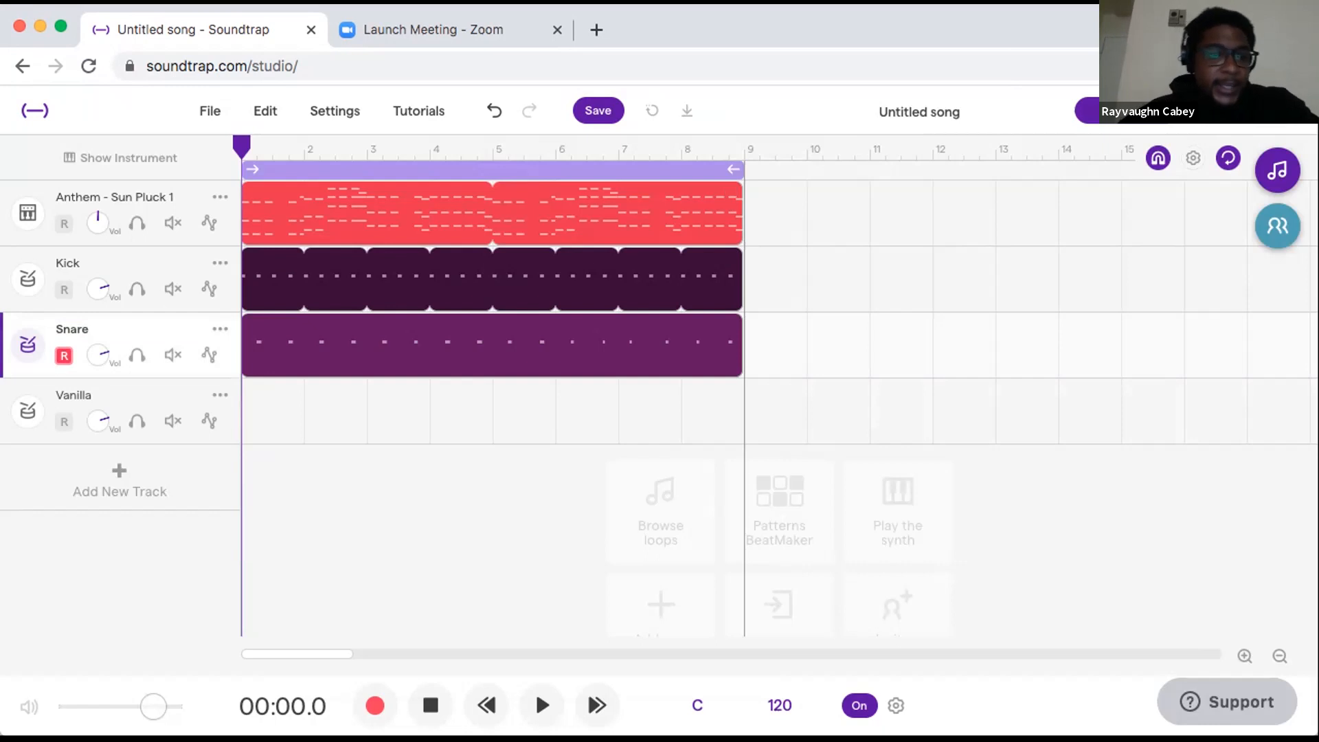
Play the song from the start and lower the Snare track's volume.
{"action": "key", "text": "space"}
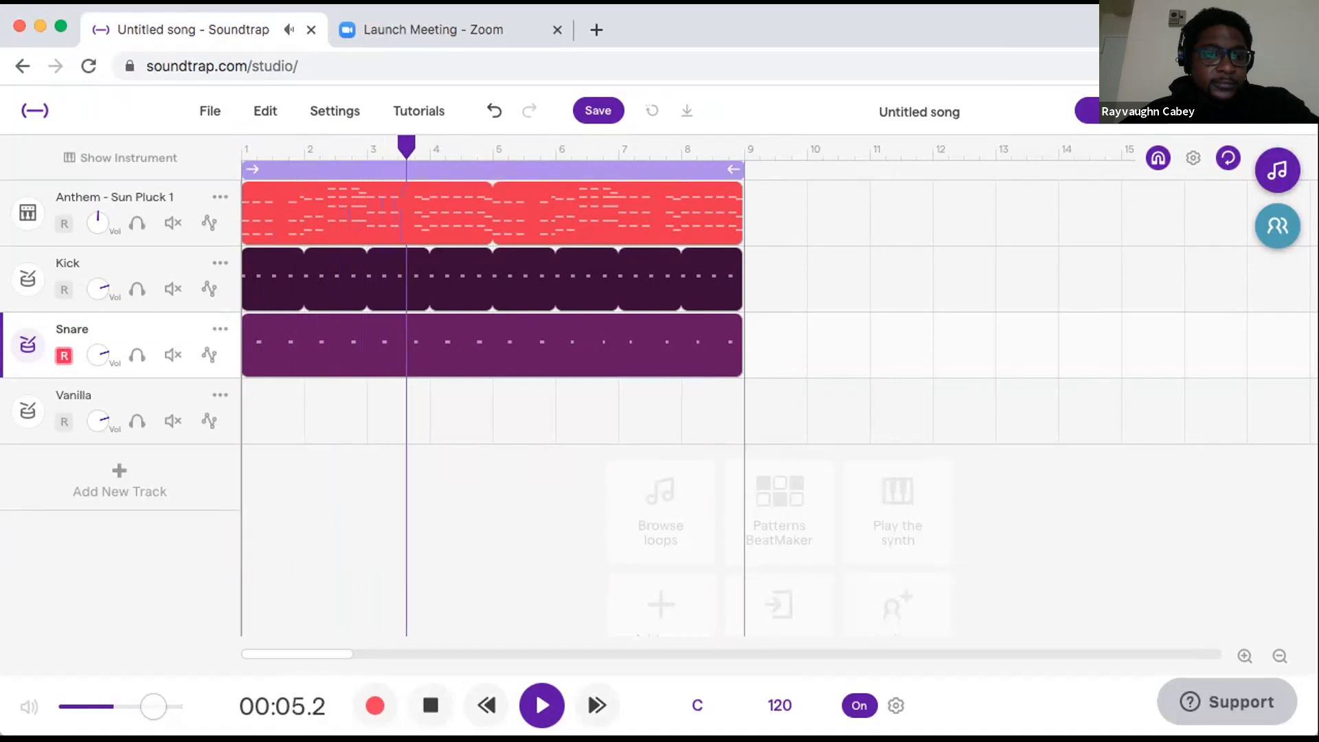
{"action": "key", "text": "space"}
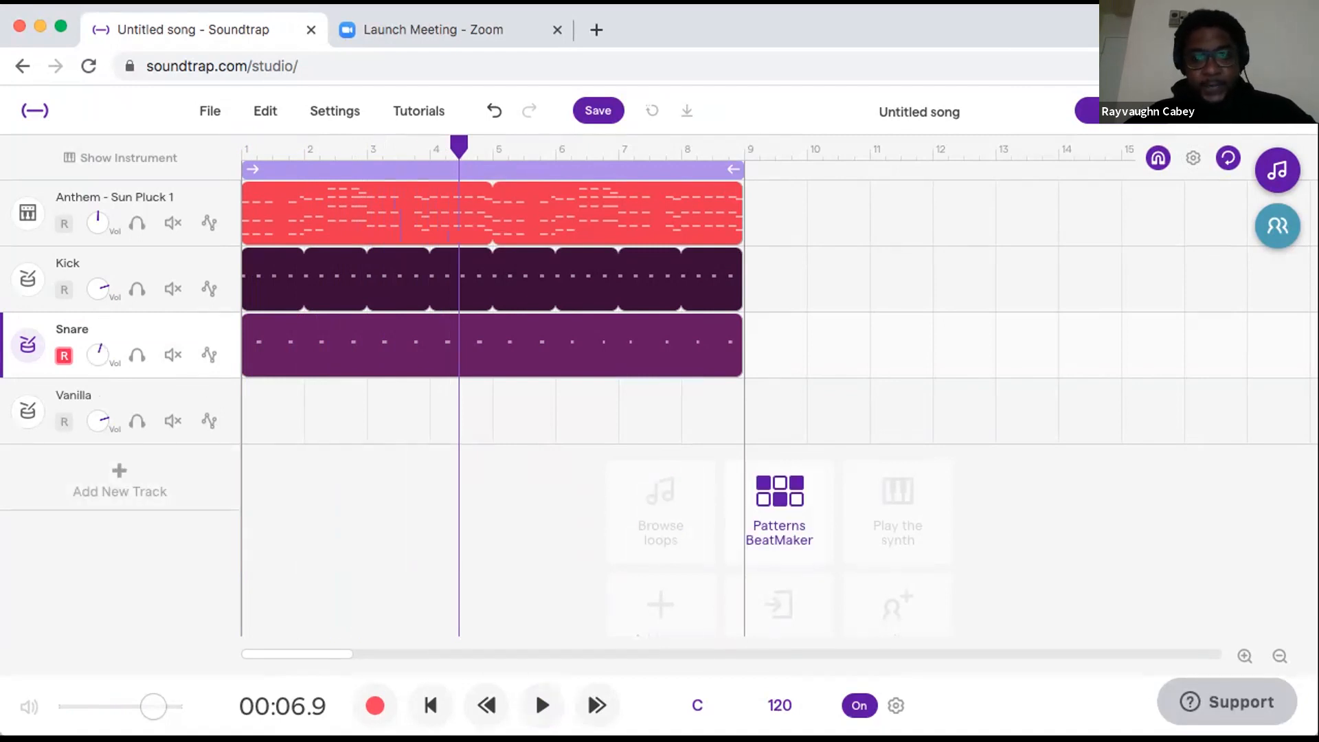
Add a Patterns BeatMaker drum track and preview several processed drum presets such as Garage Kit and Muffled.
{"action": "left_click", "coordinate": [779, 511]}
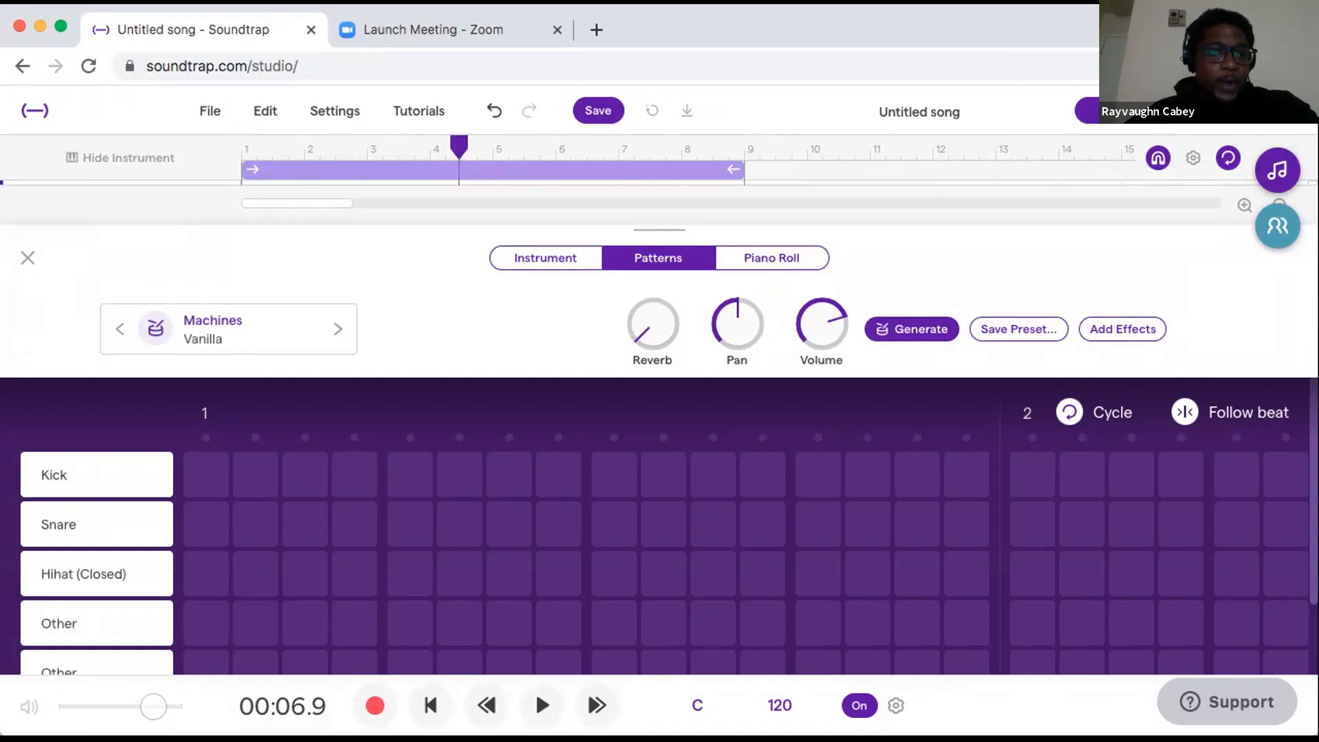
{"action": "left_click", "coordinate": [213, 328]}
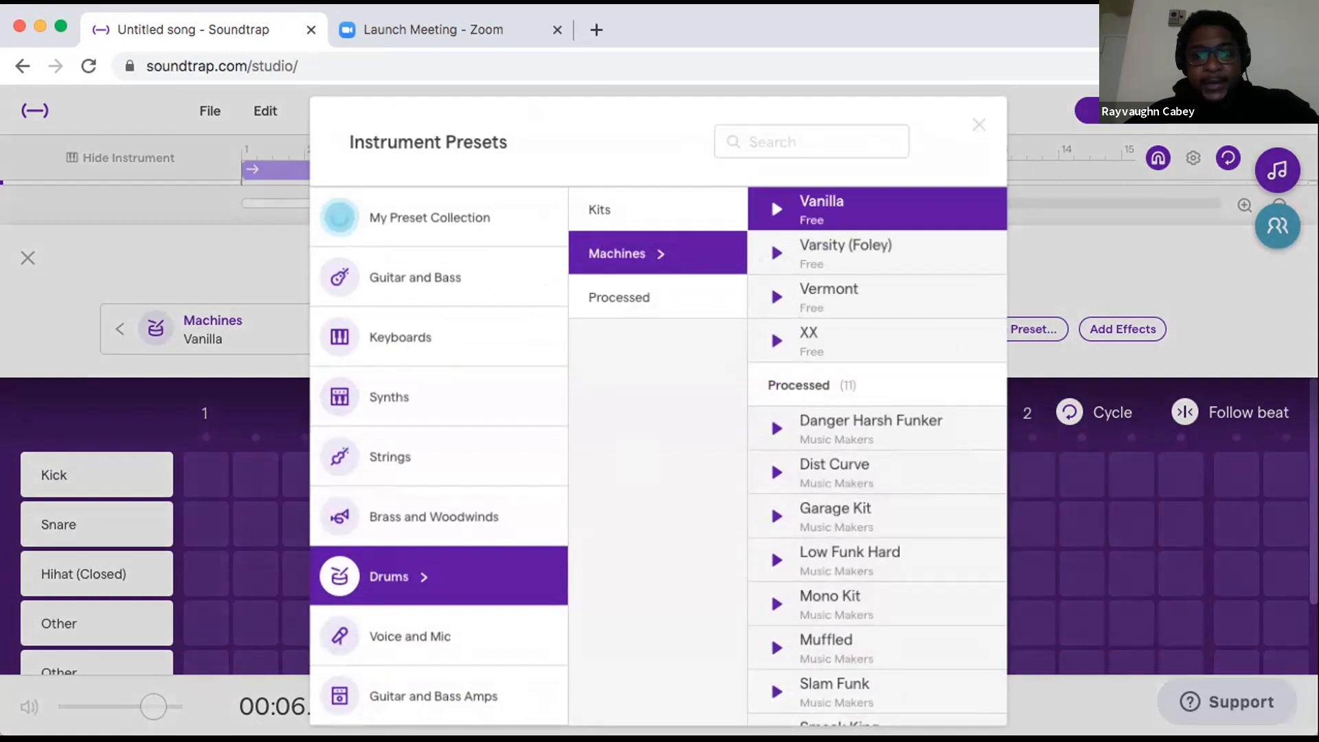
{"action": "scroll", "coordinate": [770, 197], "scroll_direction": "down", "scroll_amount": 3}
{"action": "left_click", "coordinate": [777, 371]}
{"action": "left_click", "coordinate": [776, 414]}
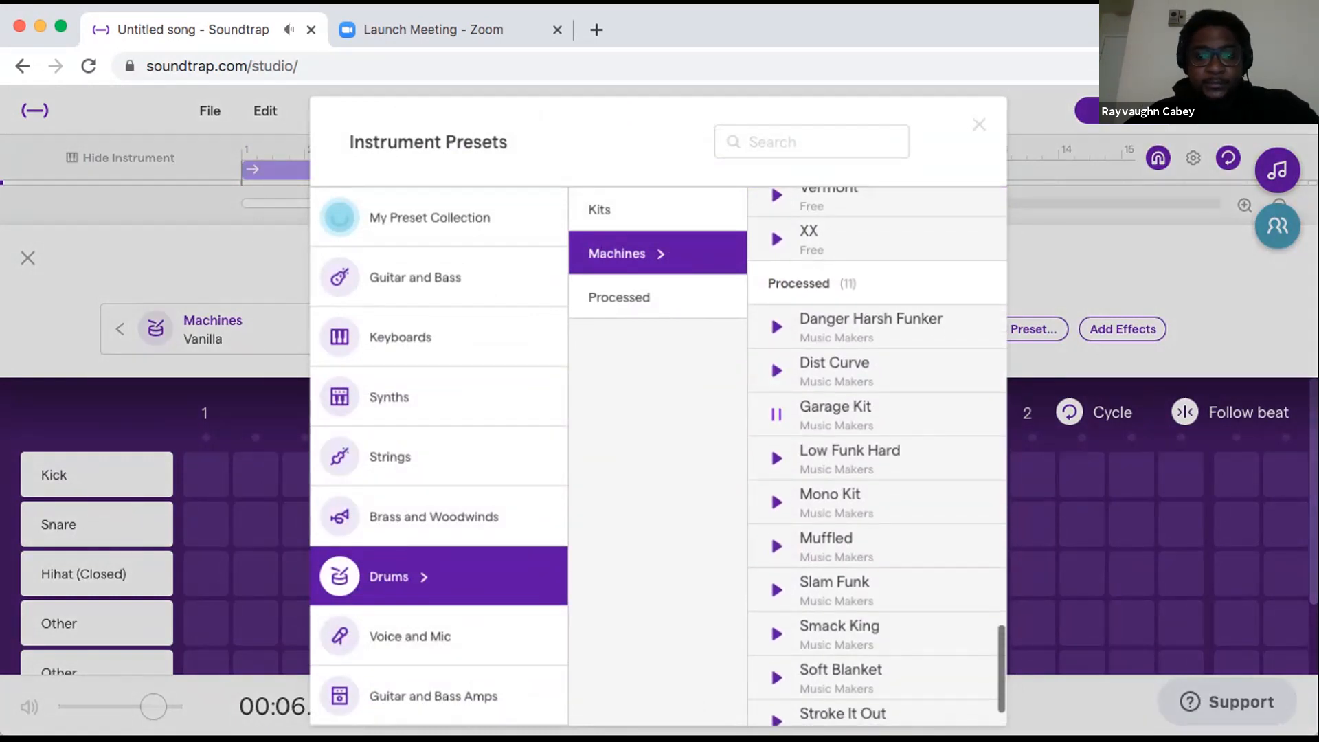
{"action": "scroll", "coordinate": [877, 456], "scroll_direction": "down", "scroll_amount": 2}
{"action": "left_click", "coordinate": [776, 447]}
{"action": "left_click", "coordinate": [776, 484]}
{"action": "left_click", "coordinate": [776, 528]}
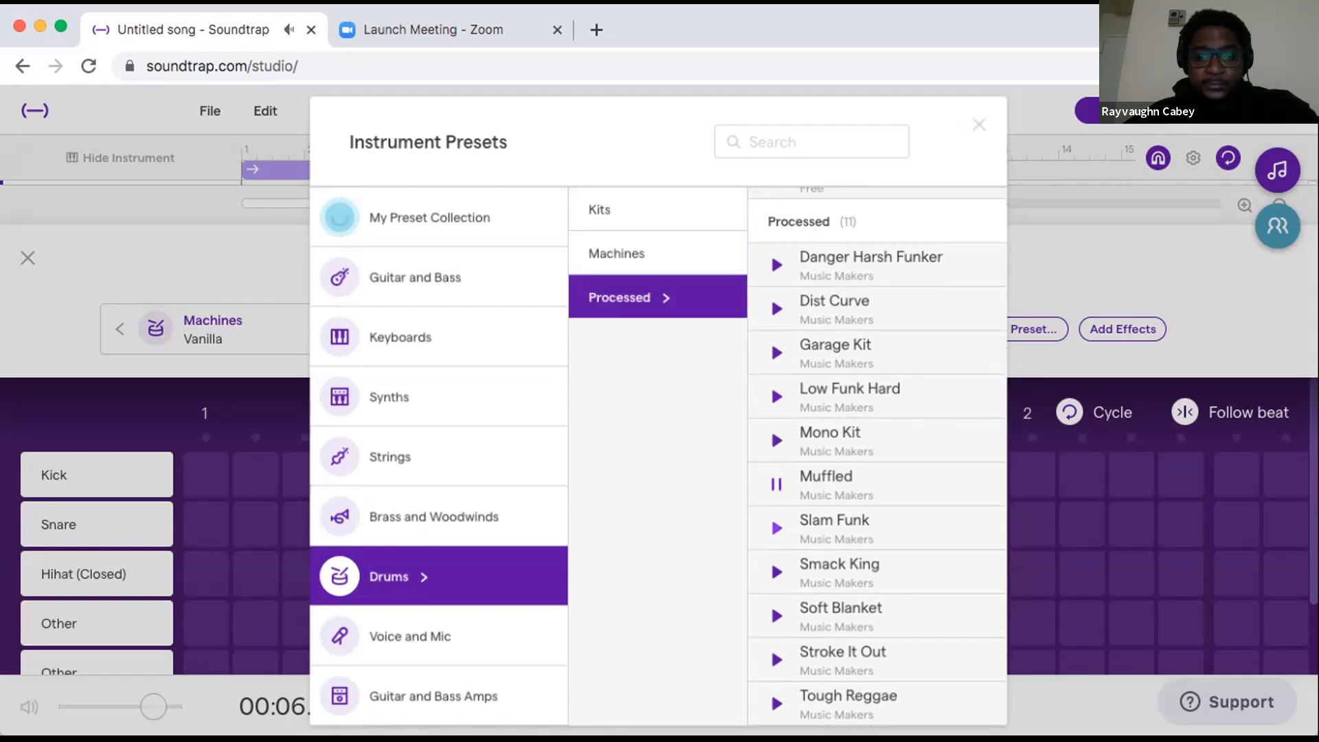
{"action": "left_click", "coordinate": [776, 572]}
Load the Anglo drum machine preset onto the new track and show its playable drum pads.
{"action": "scroll", "coordinate": [771, 253], "scroll_direction": "up", "scroll_amount": 20}
{"action": "left_click", "coordinate": [776, 253]}
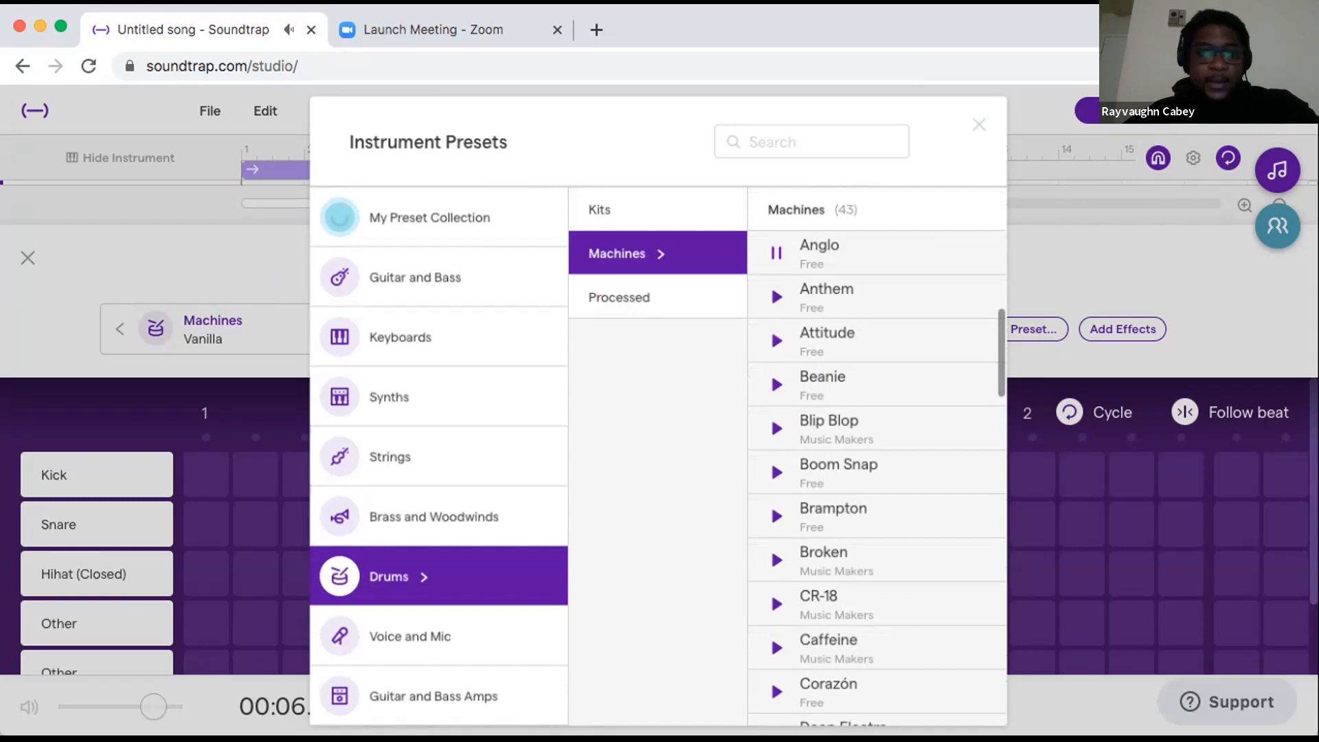
{"action": "left_click", "coordinate": [822, 253]}
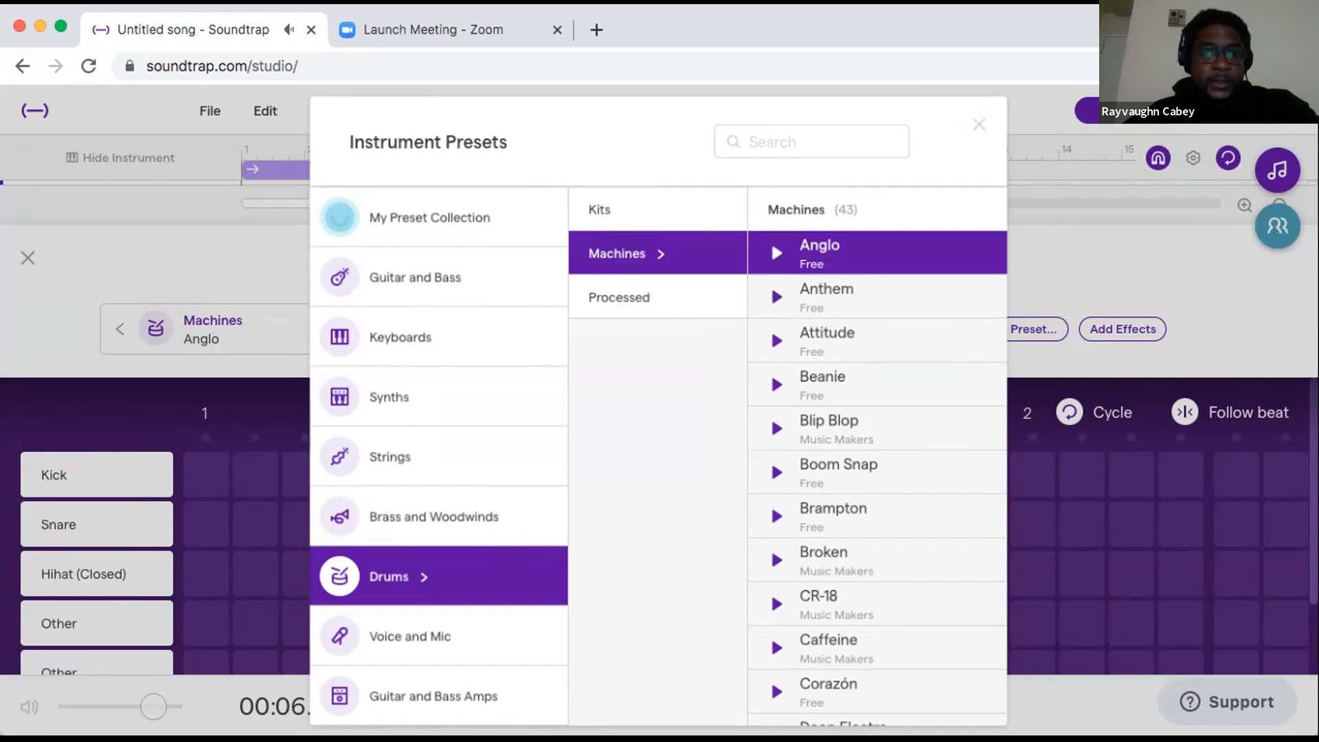
{"action": "left_click", "coordinate": [979, 124]}
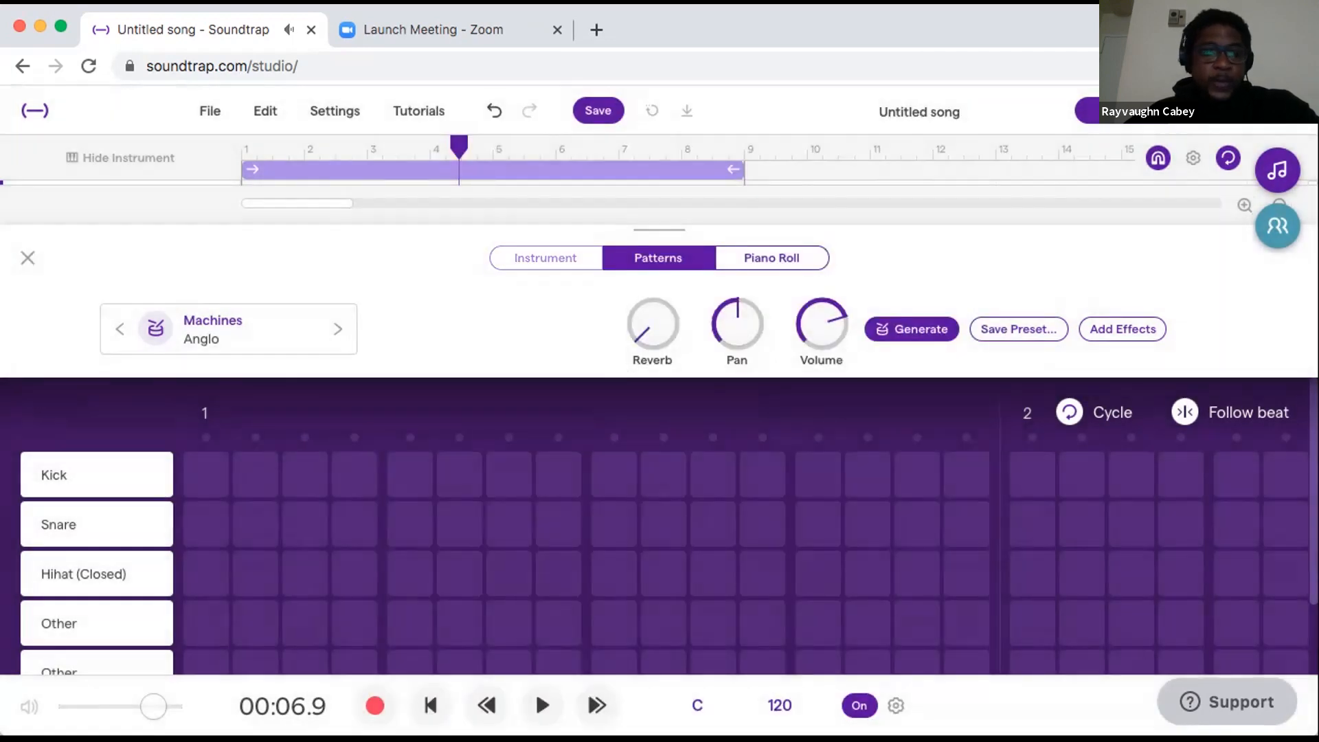
{"action": "left_click", "coordinate": [545, 258]}
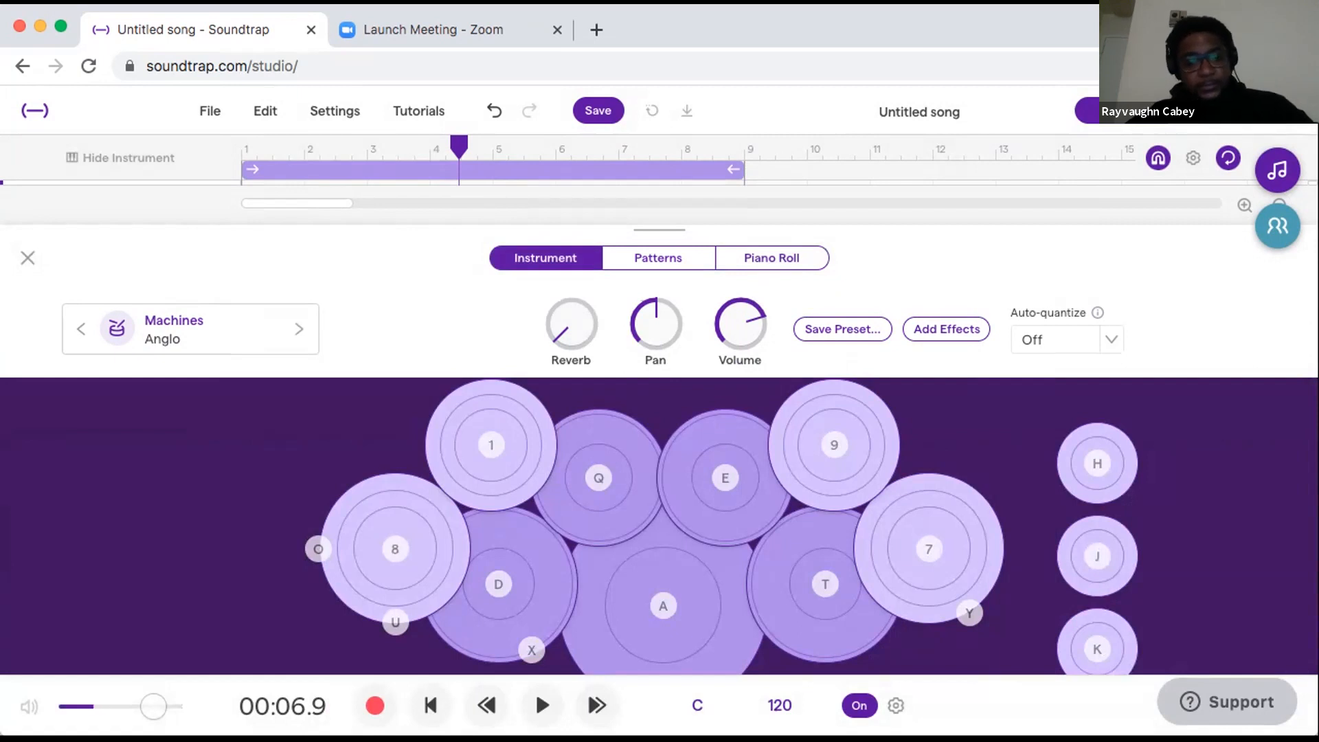
Record a drum part on the Anglo track from the song's start across bars 1 to 8.
{"action": "left_click", "coordinate": [28, 257]}
{"action": "left_click_drag", "start_coordinate": [459, 146], "coordinate": [241, 147]}
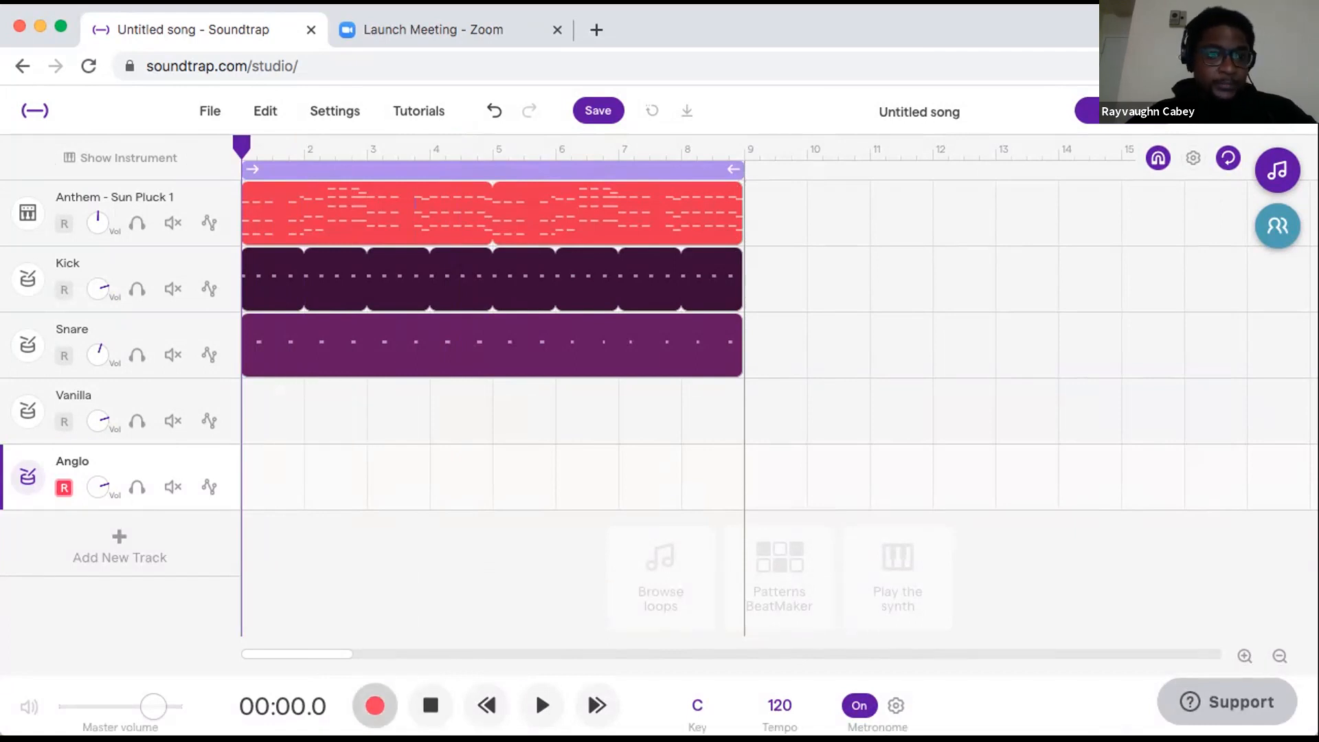
{"action": "left_click", "coordinate": [375, 706]}
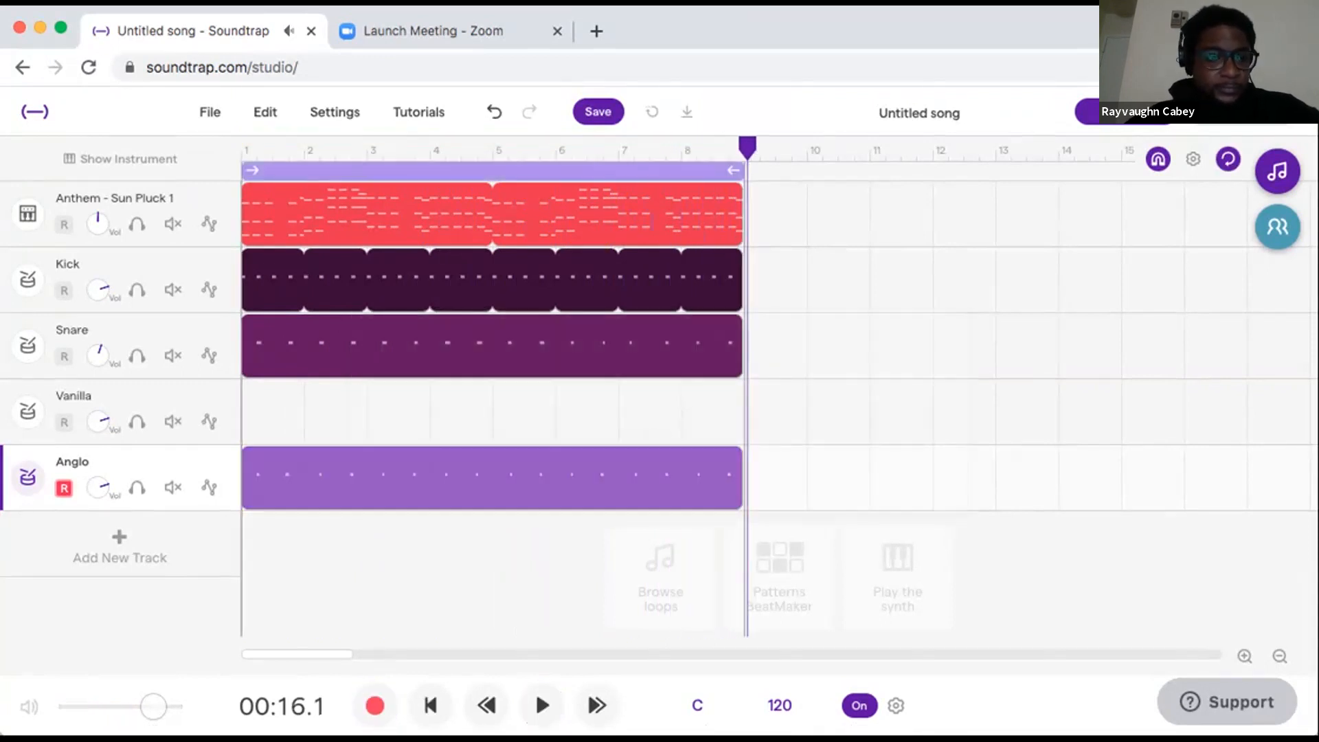
Move the Anglo track directly below Kick and quantize its recorded region.
{"action": "left_click_drag", "start_coordinate": [123, 467], "coordinate": [124, 323]}
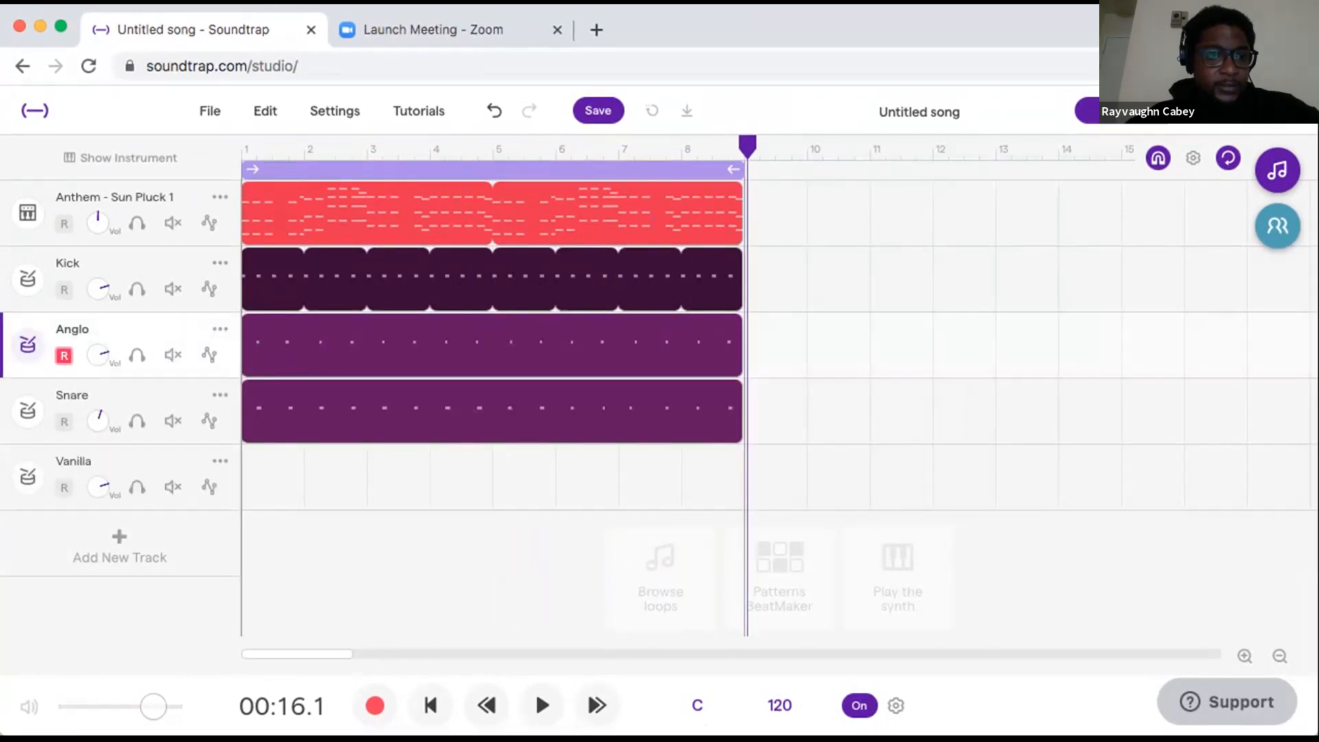
{"action": "right_click", "coordinate": [296, 392]}
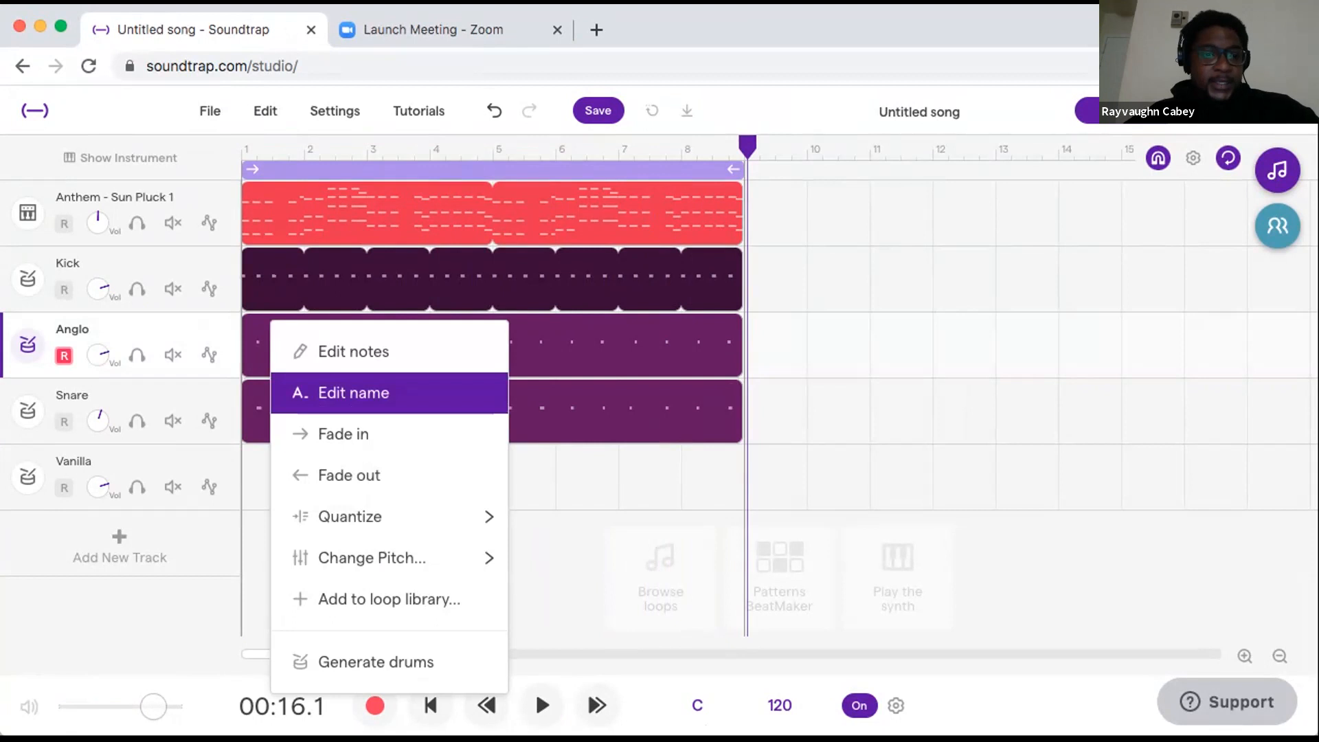
{"action": "mouse_move", "coordinate": [385, 516]}
{"action": "left_click", "coordinate": [569, 501]}
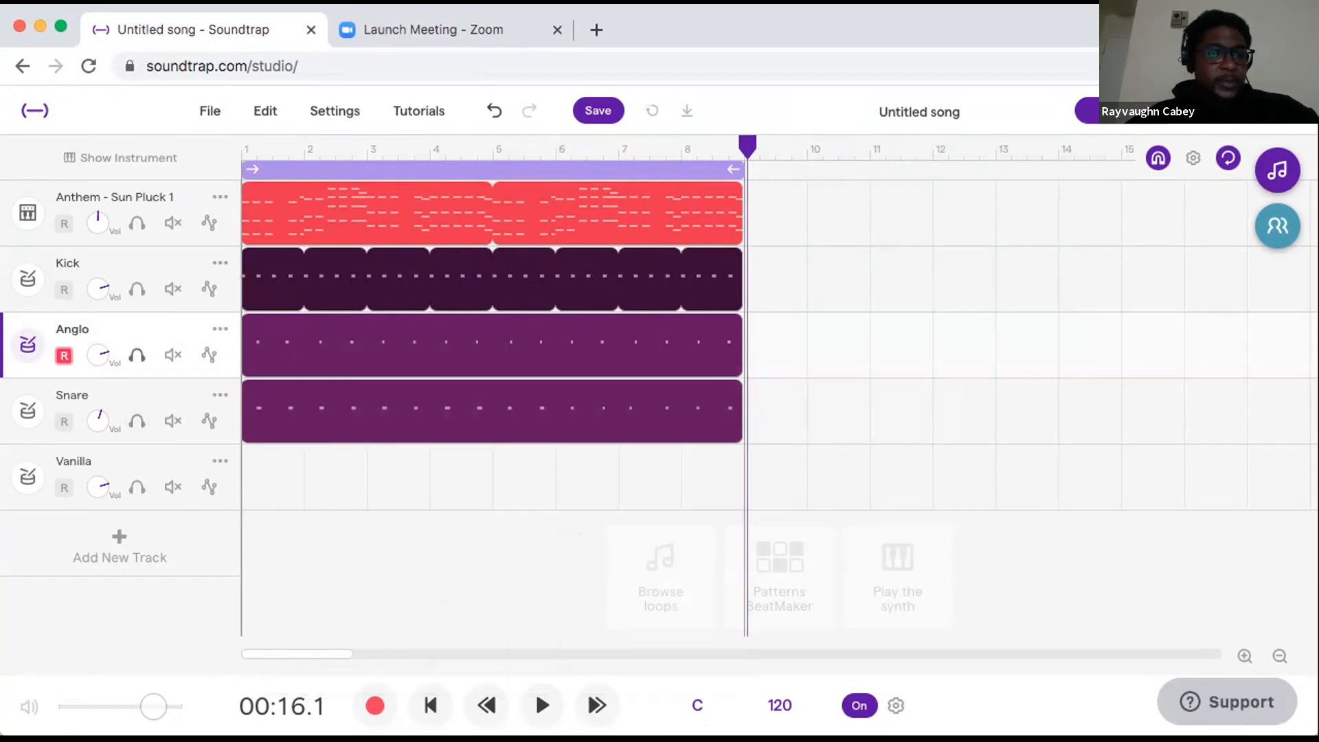
Play the song while lowering the Anglo track's volume and raising the Snare track's volume.
{"action": "key", "text": "space"}
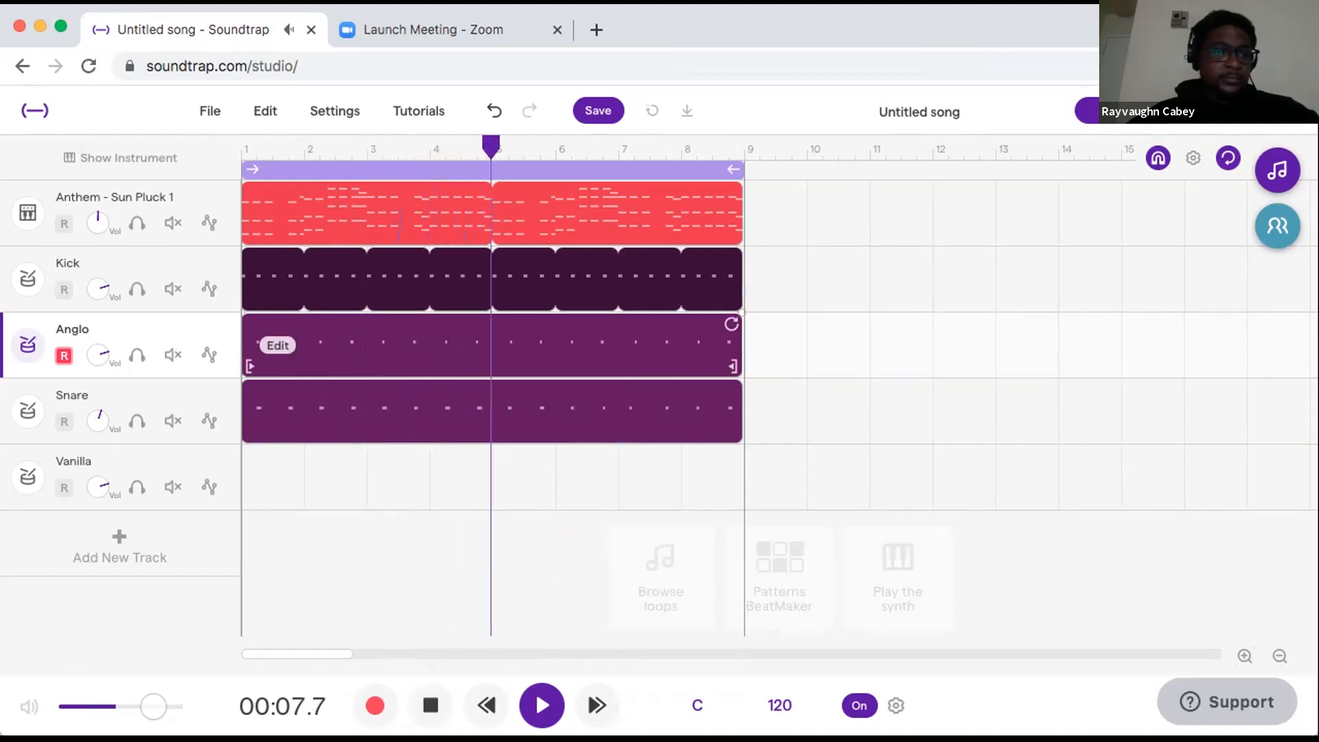
{"action": "key", "text": "space"}
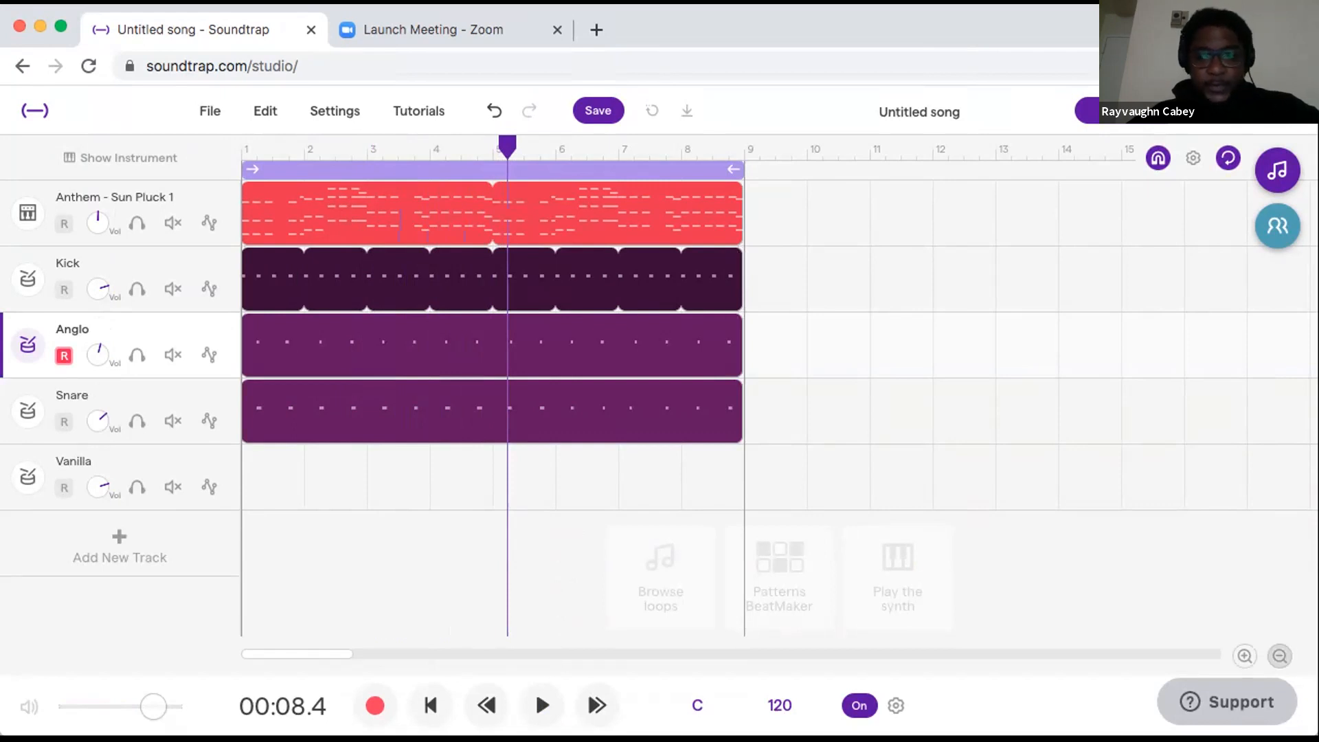
Play the first bars from the start at a closer zoom to check how the Anglo and Snare hits align.
{"action": "left_click", "coordinate": [1244, 656]}
{"action": "left_click", "coordinate": [1244, 656]}
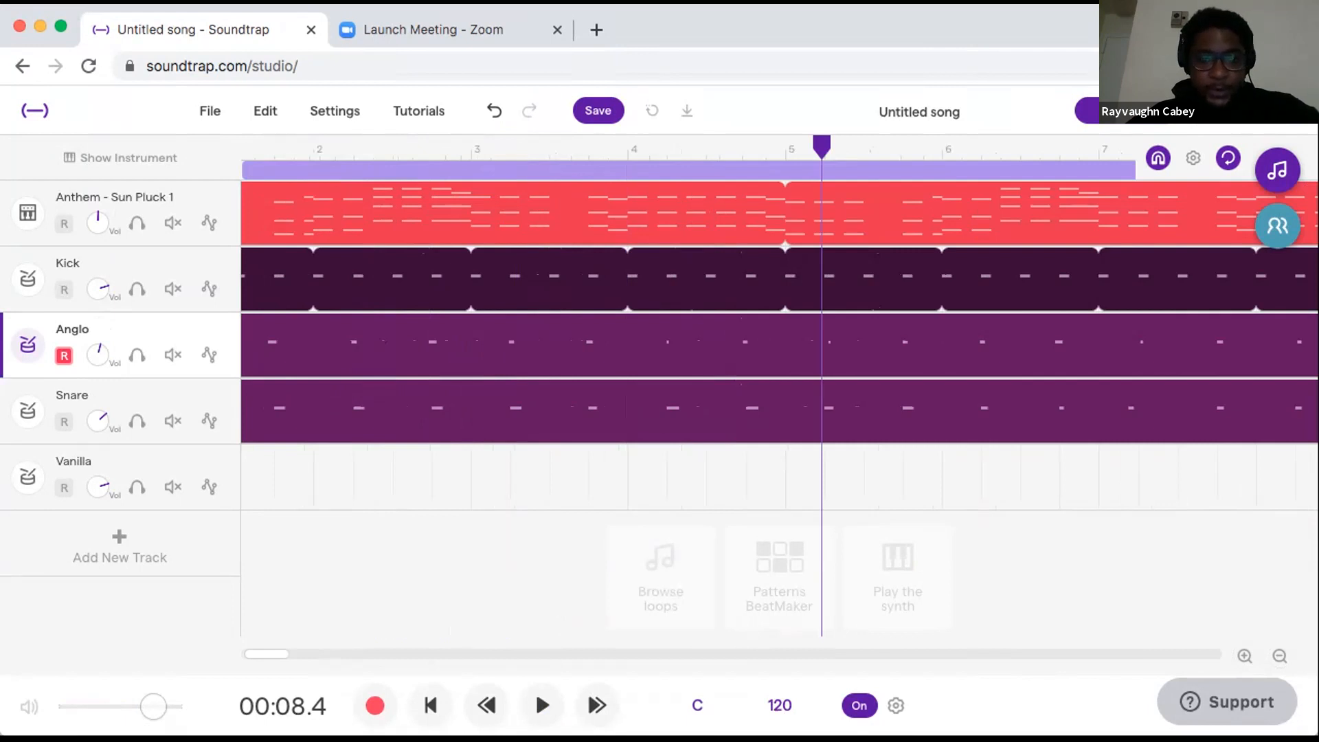
{"action": "left_click_drag", "start_coordinate": [821, 147], "coordinate": [241, 147]}
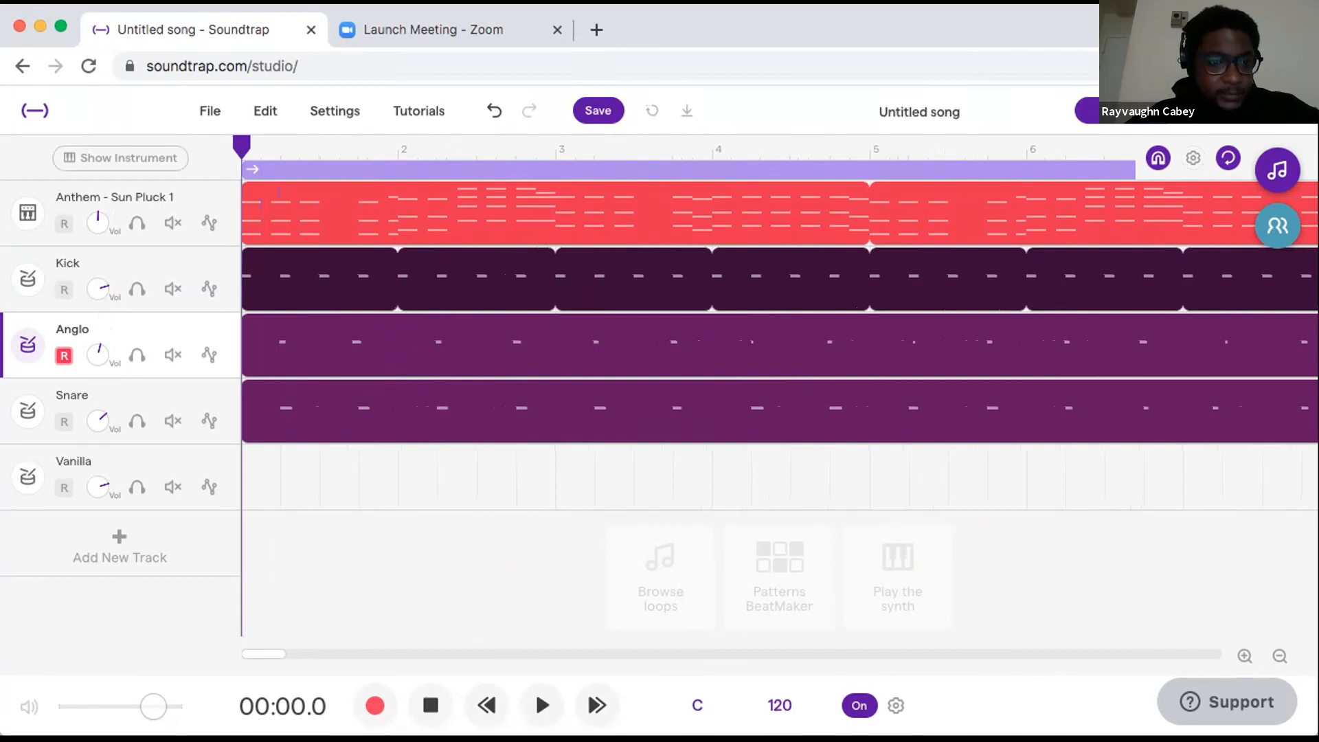
{"action": "key", "text": "space"}
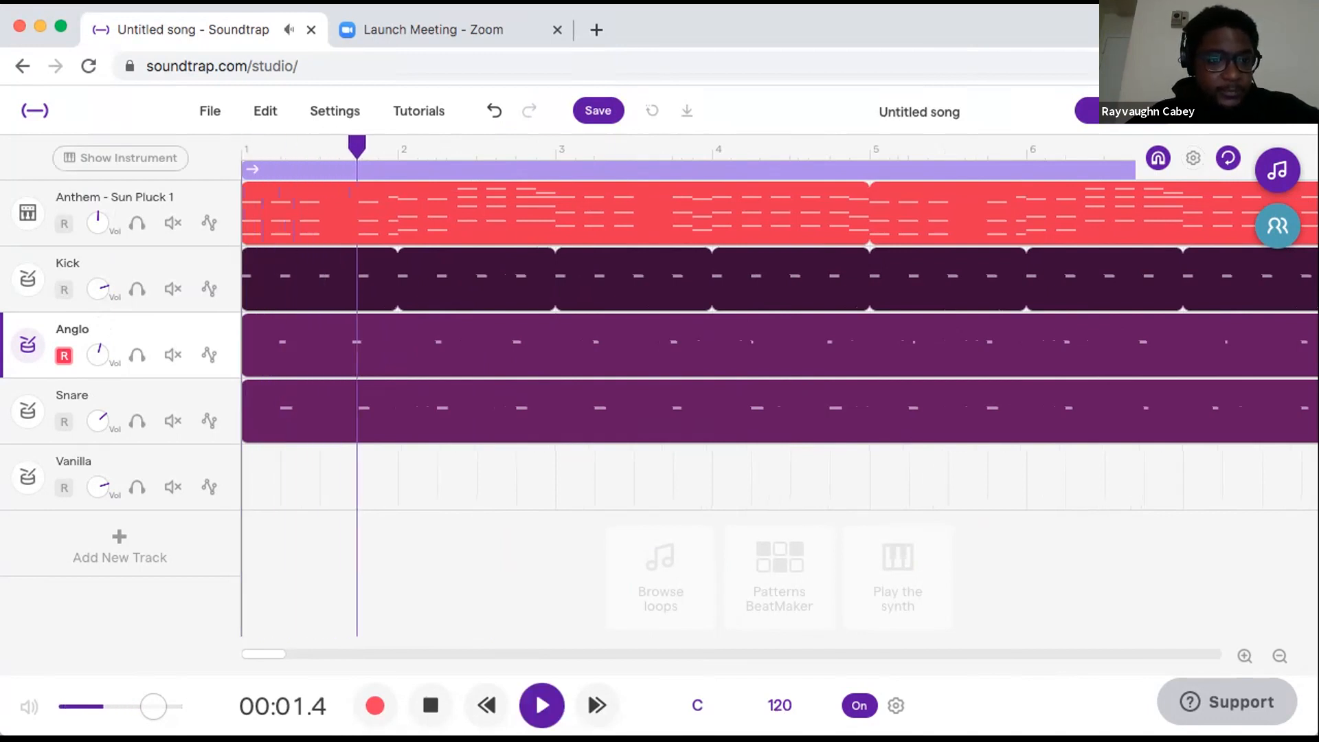
{"action": "key", "text": "space"}
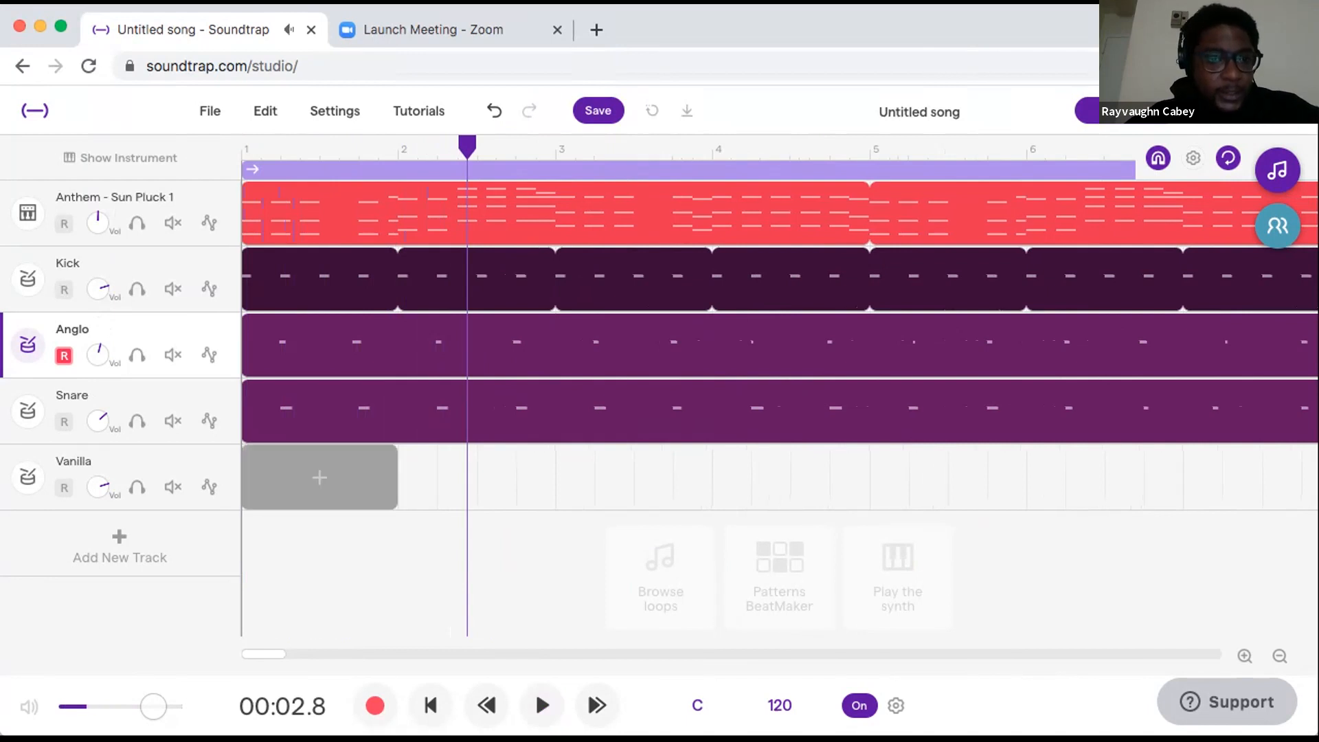
Move the second note of the Snare region slightly earlier in the piano roll.
{"action": "left_click", "coordinate": [281, 411]}
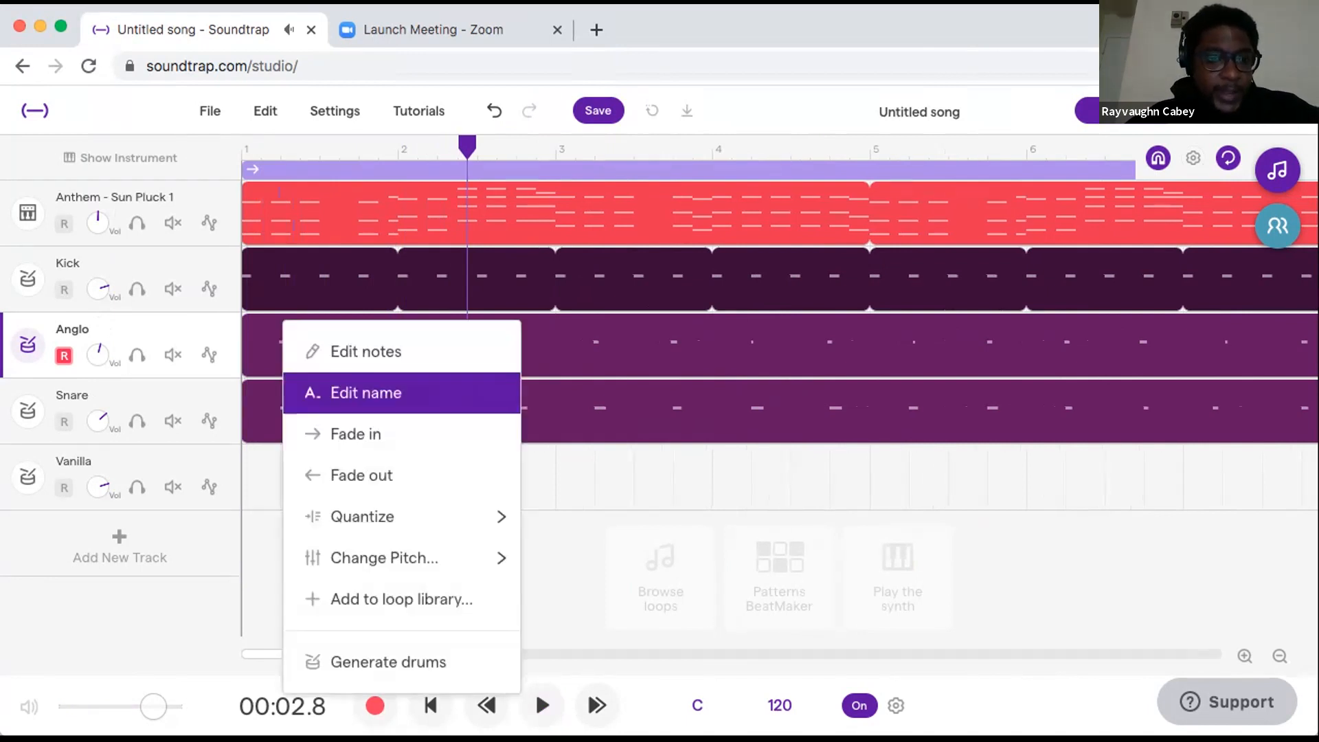
{"action": "left_click", "coordinate": [364, 351]}
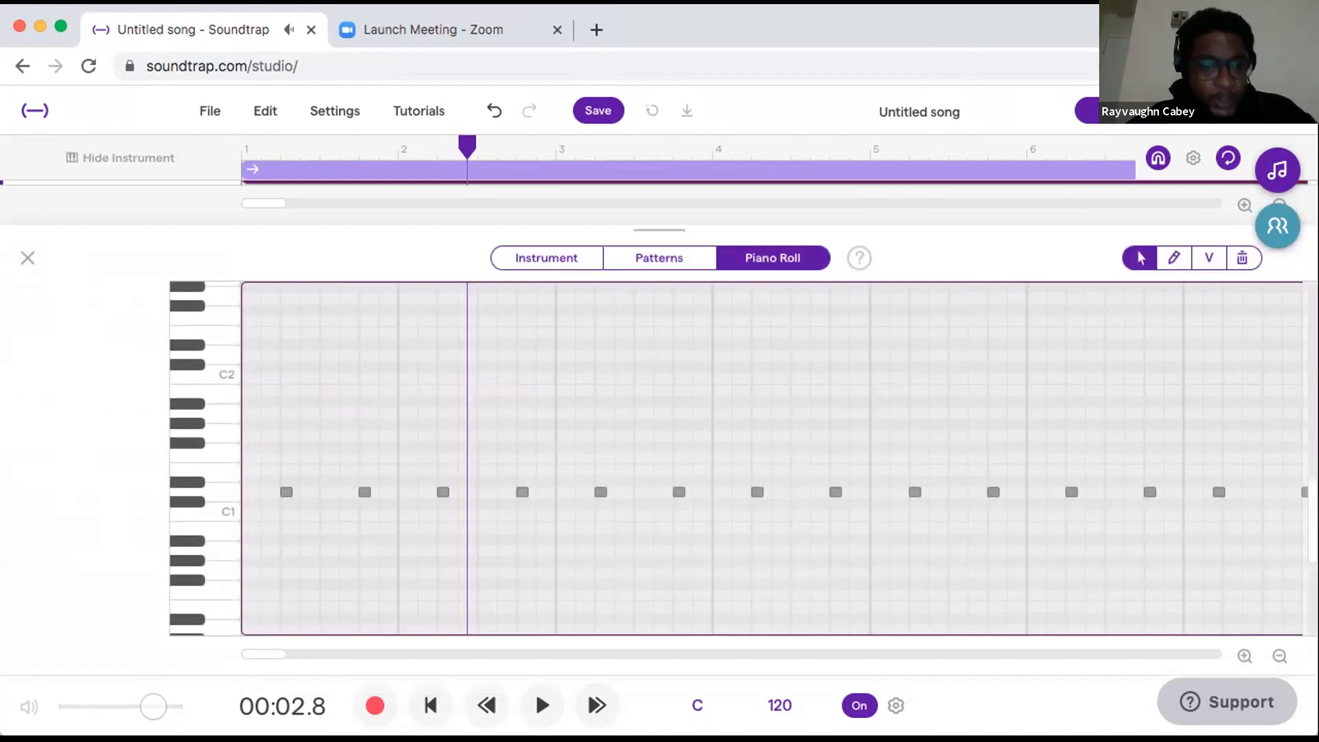
{"action": "left_click", "coordinate": [365, 492]}
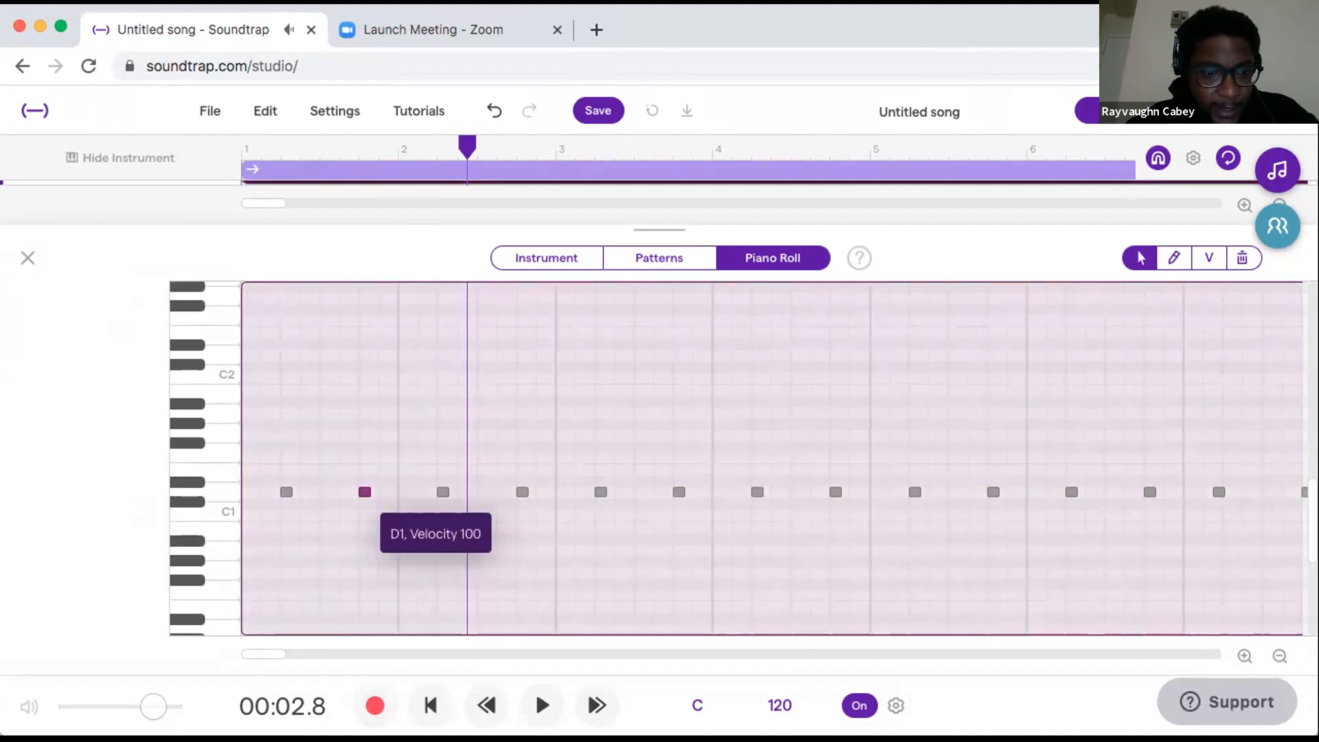
{"action": "left_click", "coordinate": [28, 257]}
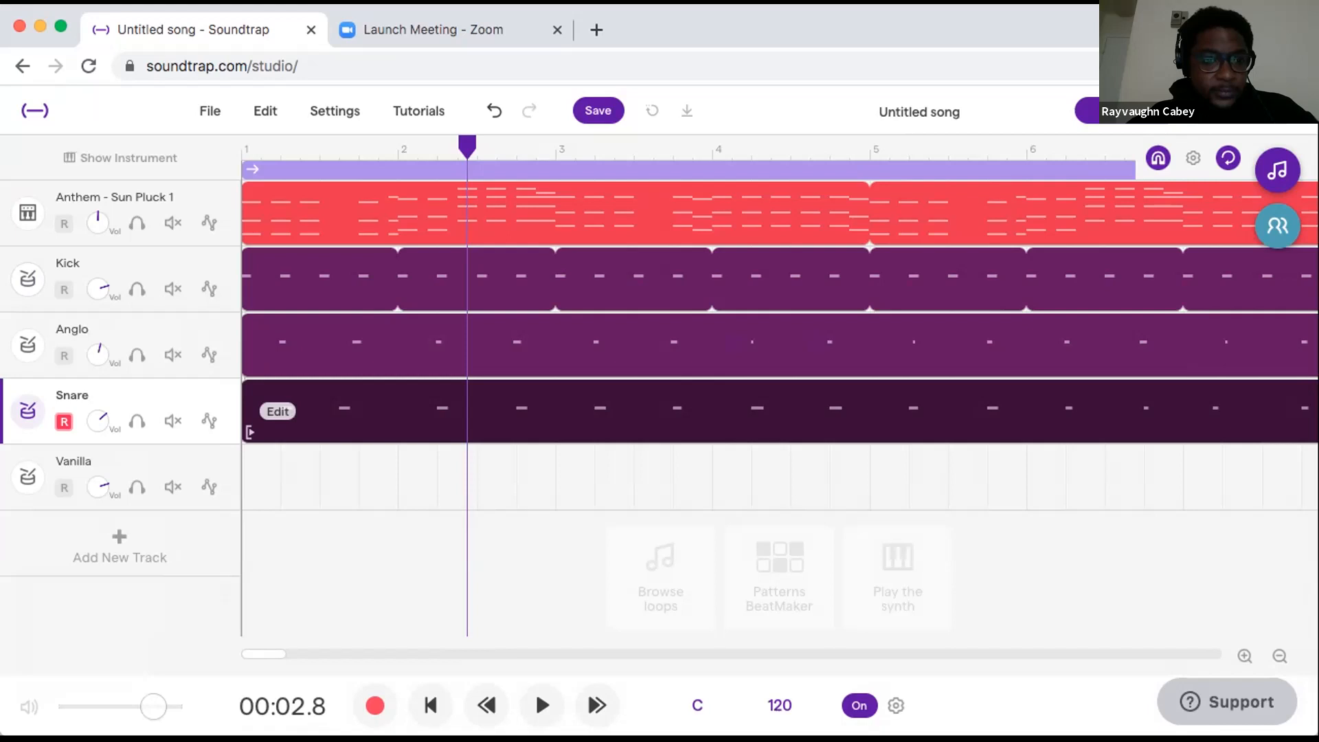
Return the second Snare note to beat 4 of bar 1 in the piano roll.
{"action": "left_click", "coordinate": [277, 410]}
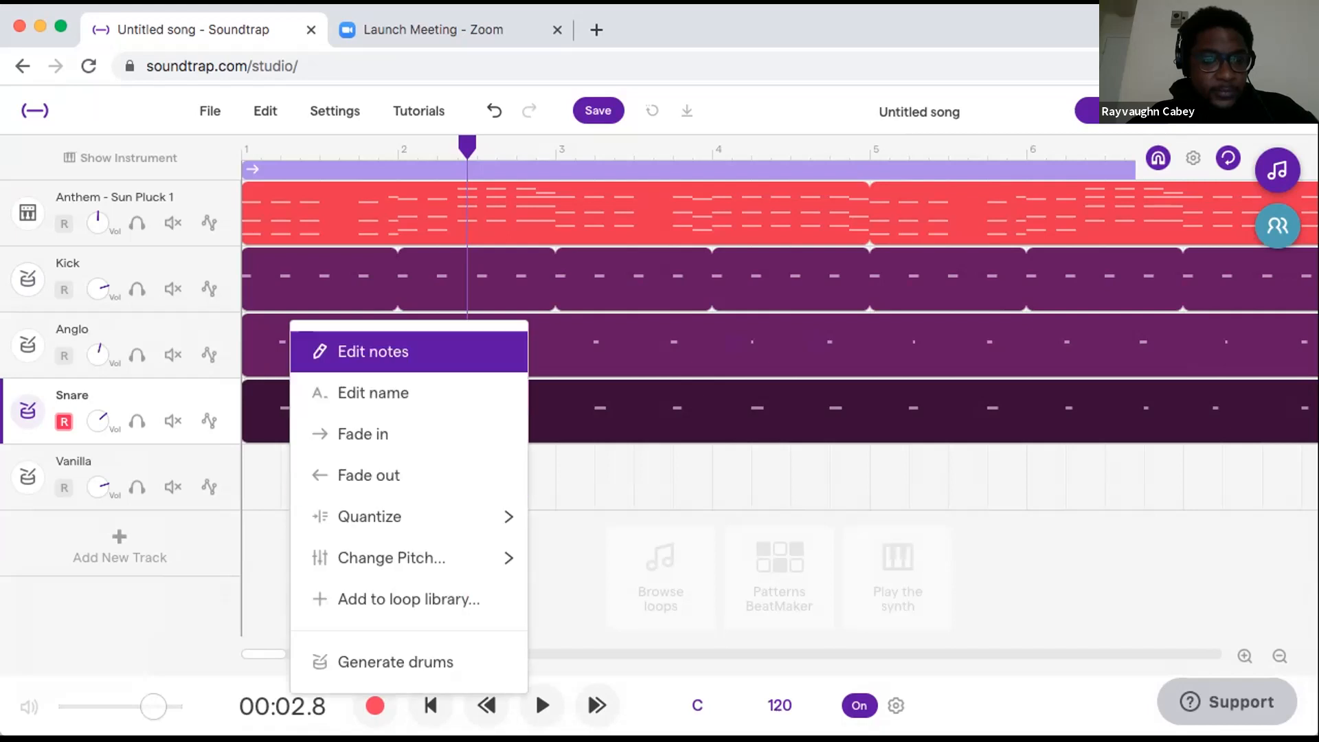
{"action": "left_click", "coordinate": [372, 351]}
{"action": "left_click_drag", "start_coordinate": [345, 492], "coordinate": [364, 491]}
{"action": "left_click", "coordinate": [27, 258]}
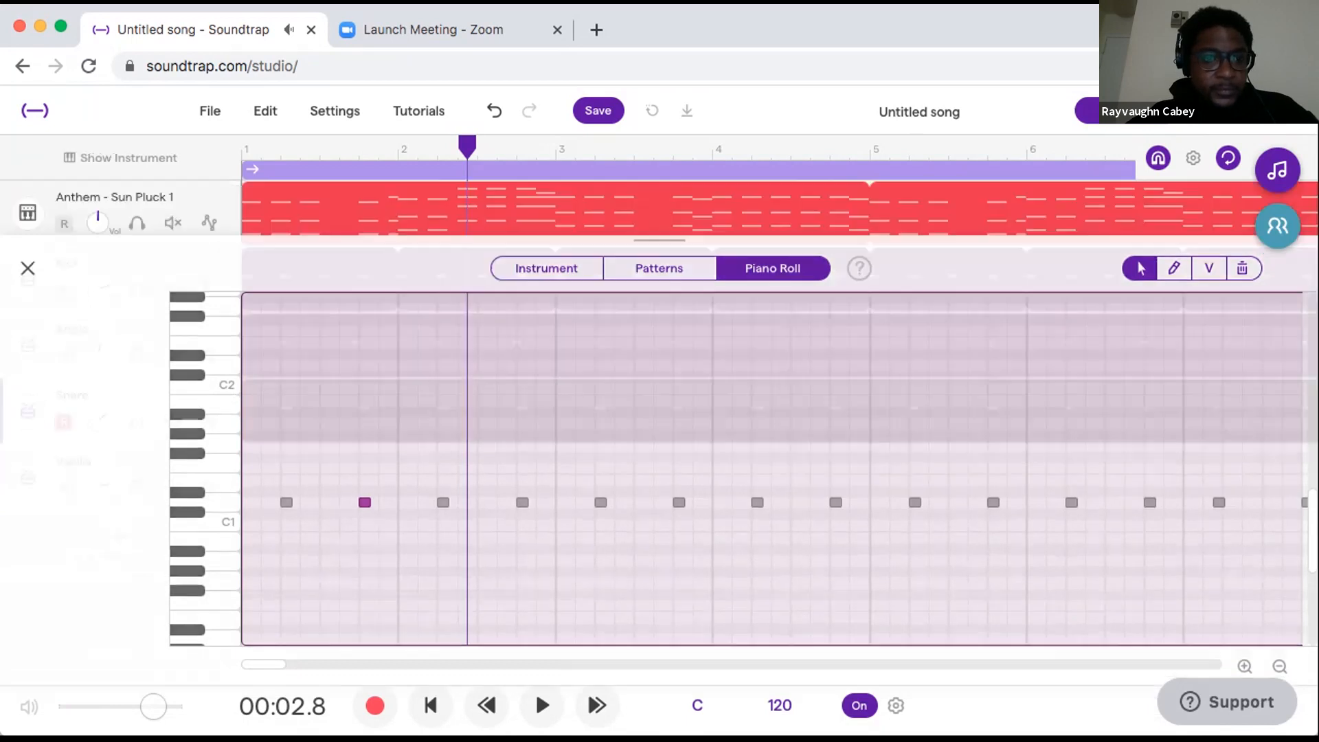
Play the opening bars from the start to check the Snare timing against the other drums.
{"action": "left_click", "coordinate": [478, 149]}
{"action": "left_click_drag", "start_coordinate": [478, 149], "coordinate": [187, 154]}
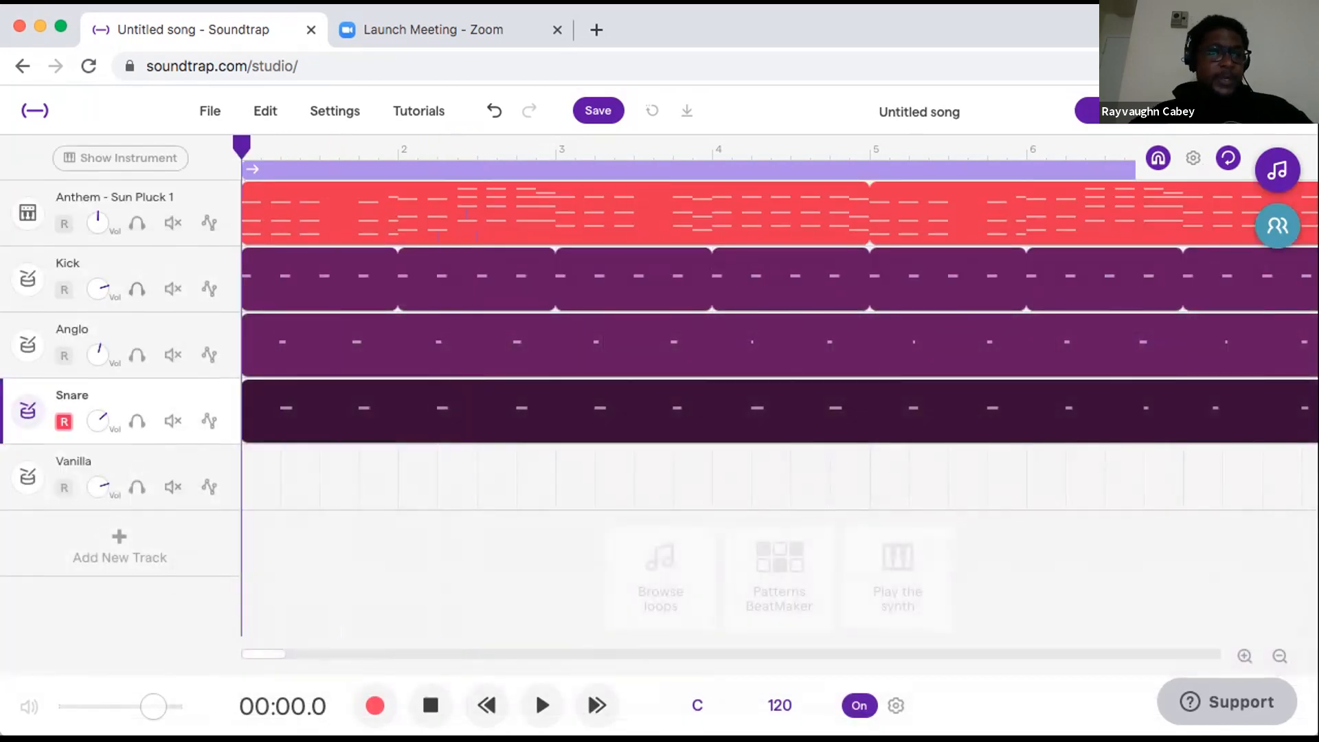
{"action": "key", "text": "space"}
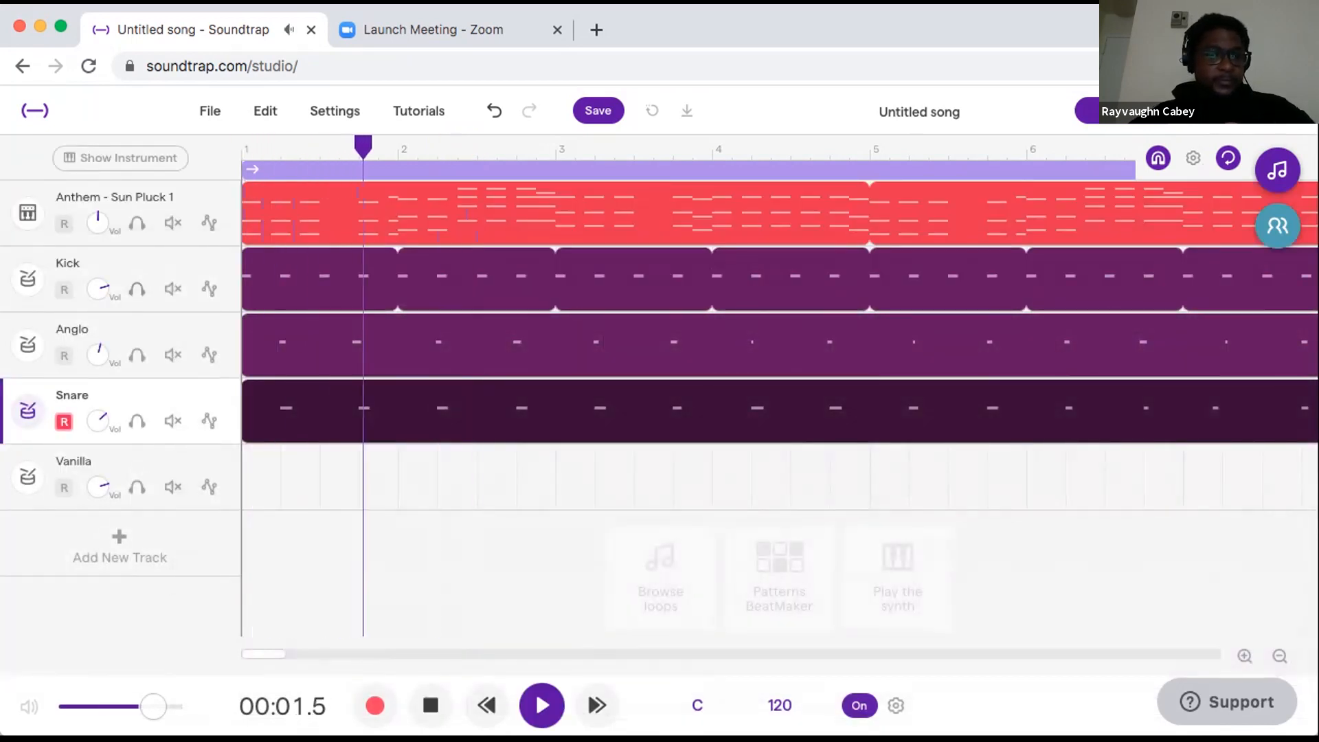
{"action": "key", "text": "space"}
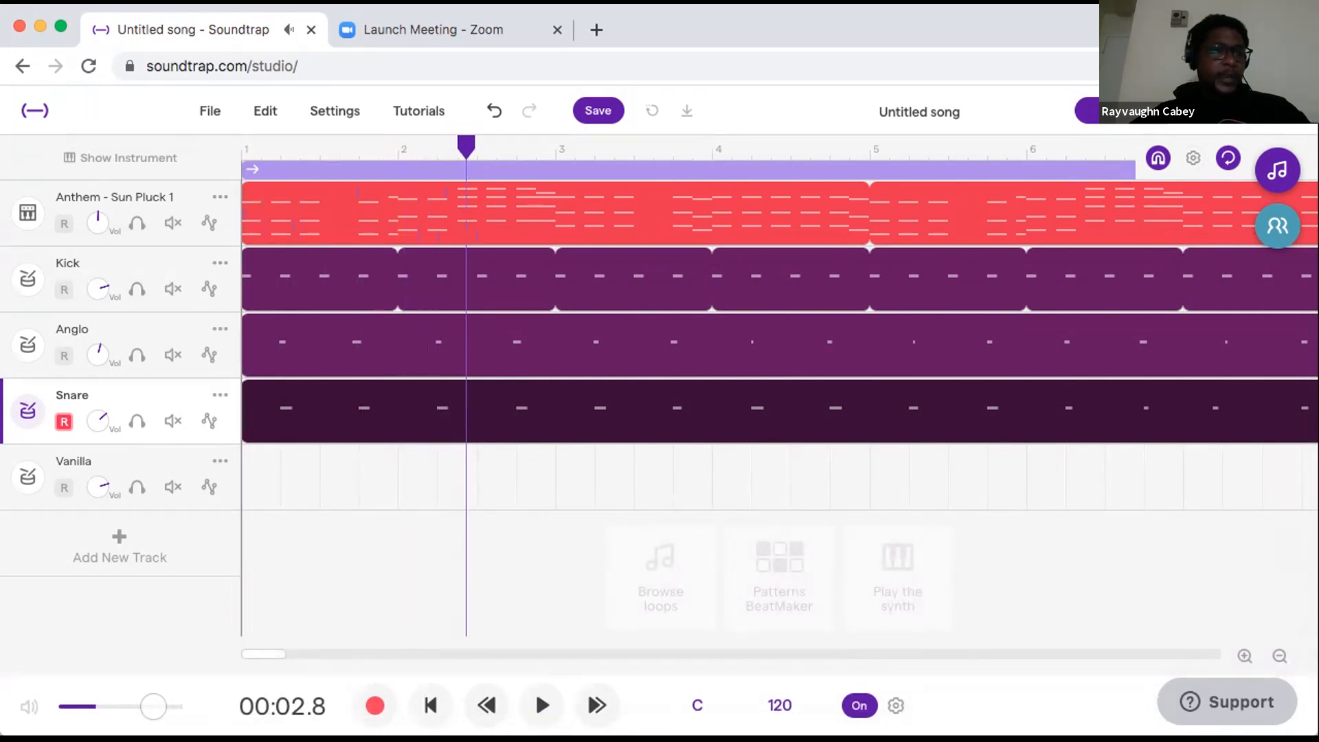
Rename the Anglo track as Clap.
{"action": "left_click", "coordinate": [138, 331]}
{"action": "double_click", "coordinate": [73, 329]}
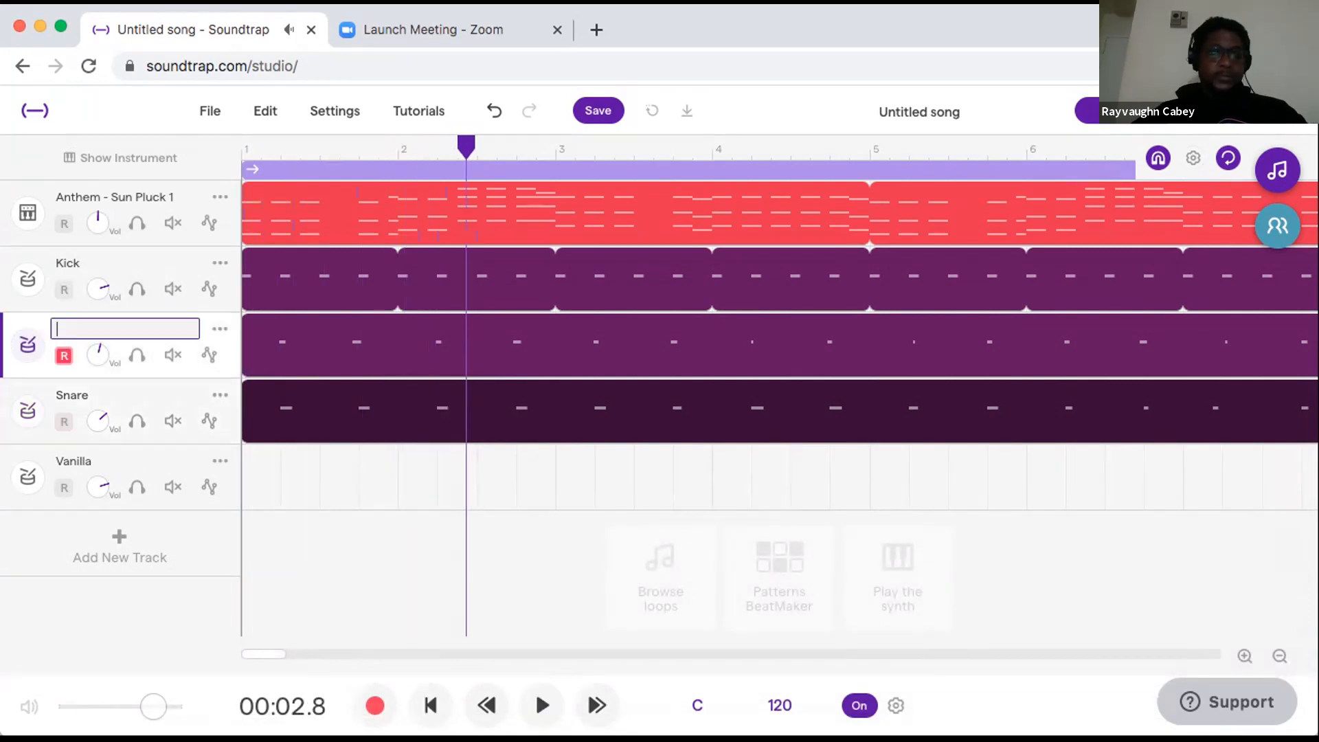
{"action": "key", "text": "Return"}
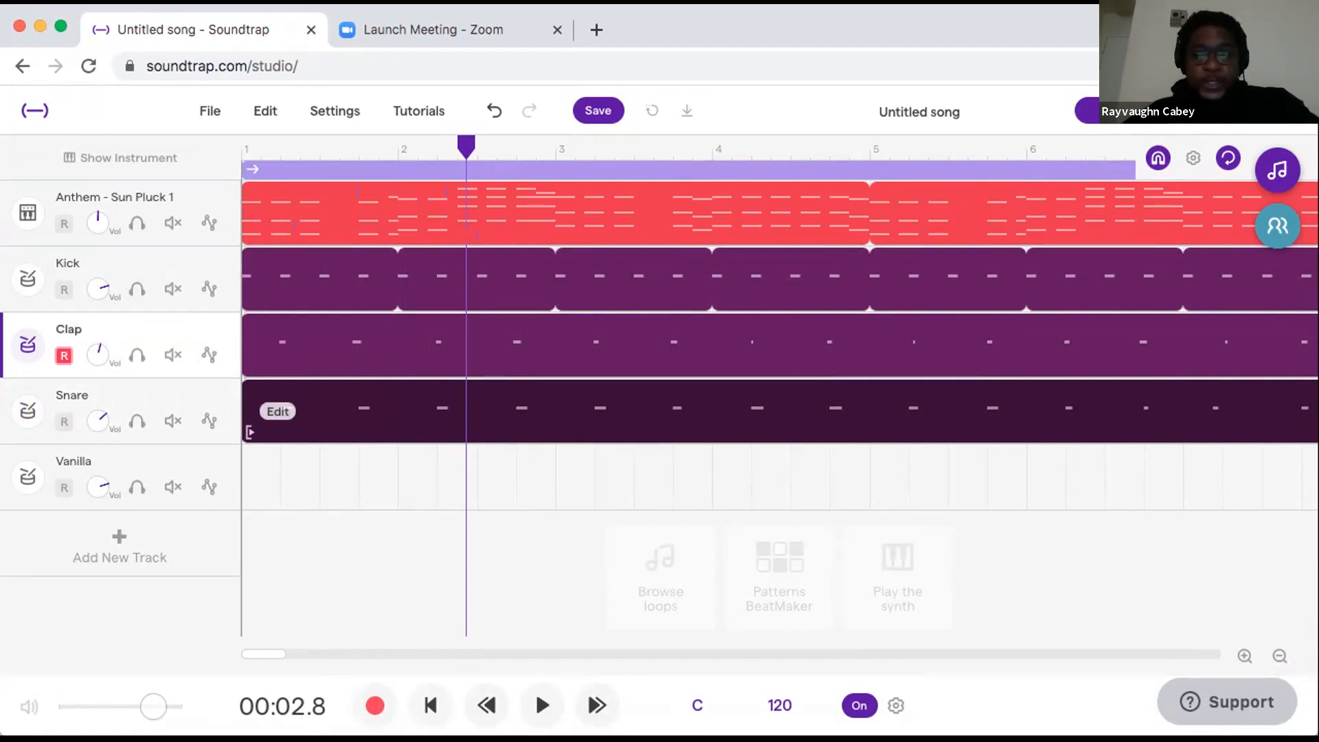
Filter the loop library by Guitar and Pop, and return the playhead to the song's start.
{"action": "left_click", "coordinate": [1280, 656]}
{"action": "left_click", "coordinate": [1280, 656]}
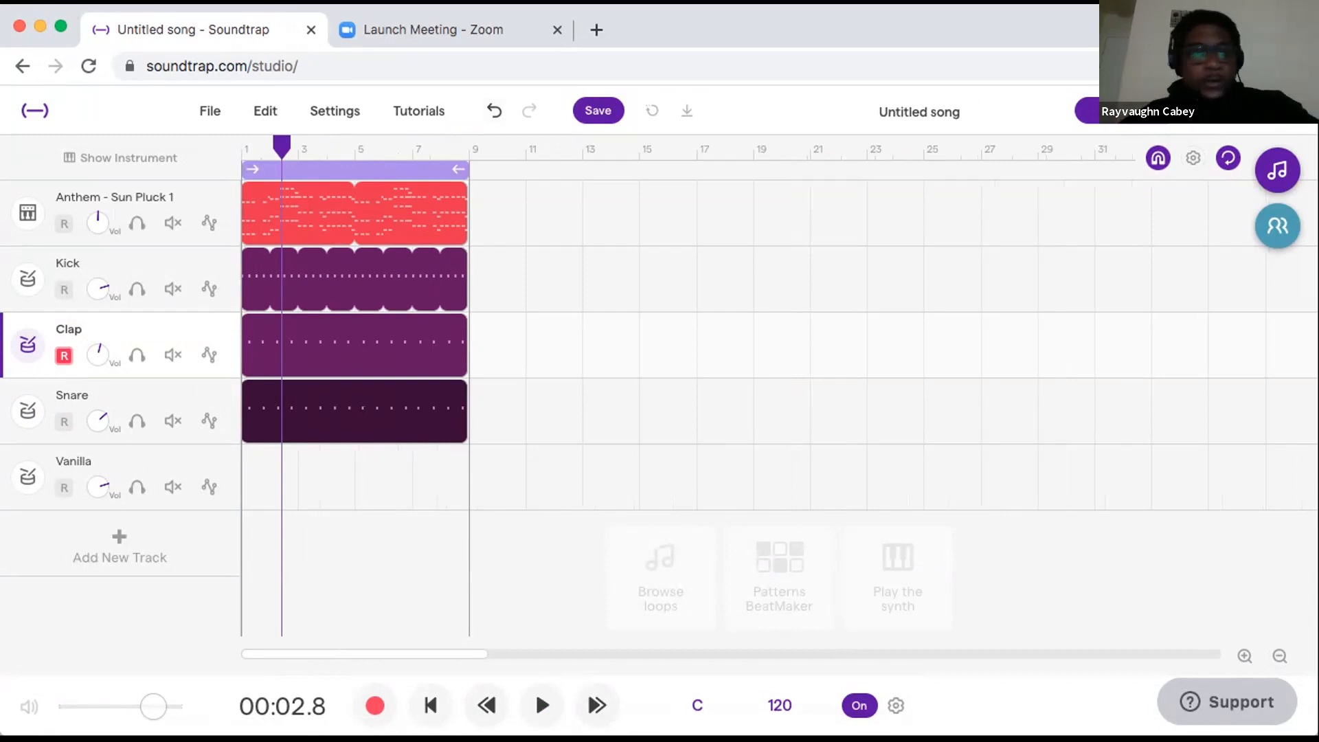
{"action": "left_click", "coordinate": [1277, 171]}
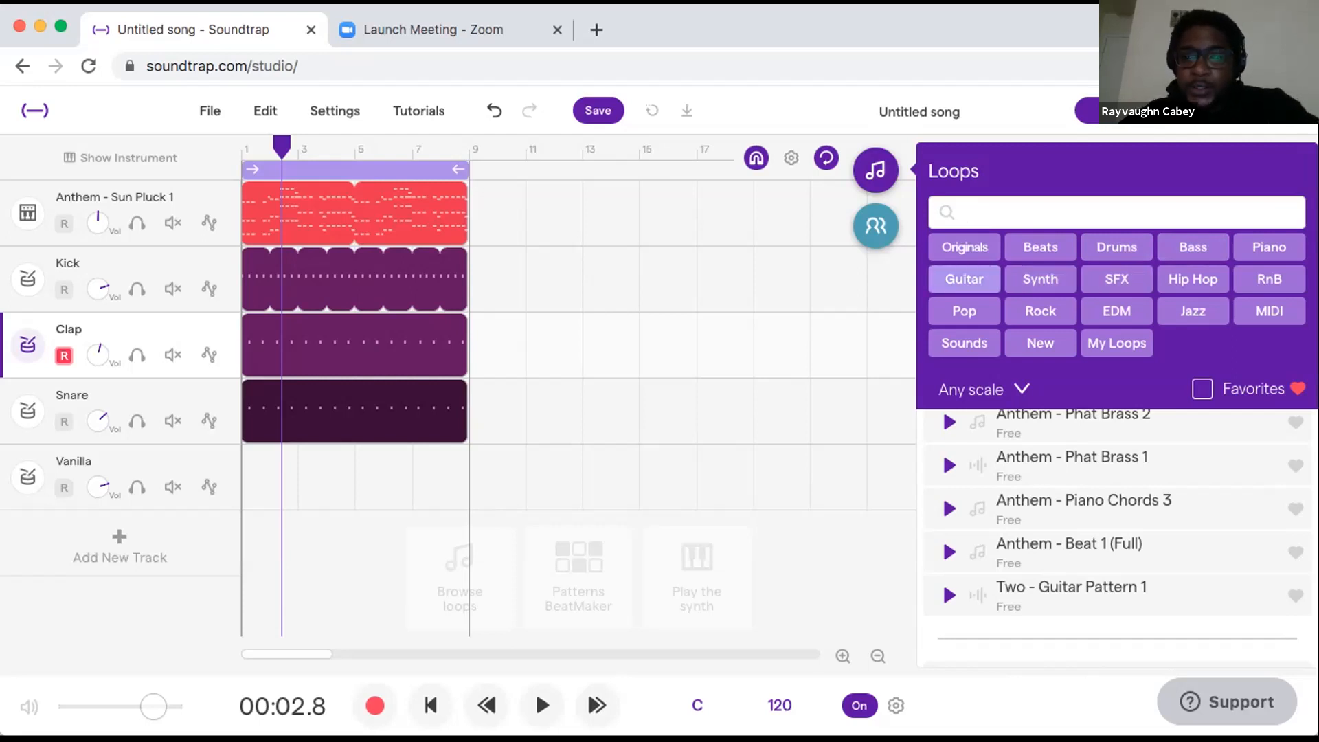
{"action": "left_click", "coordinate": [964, 279]}
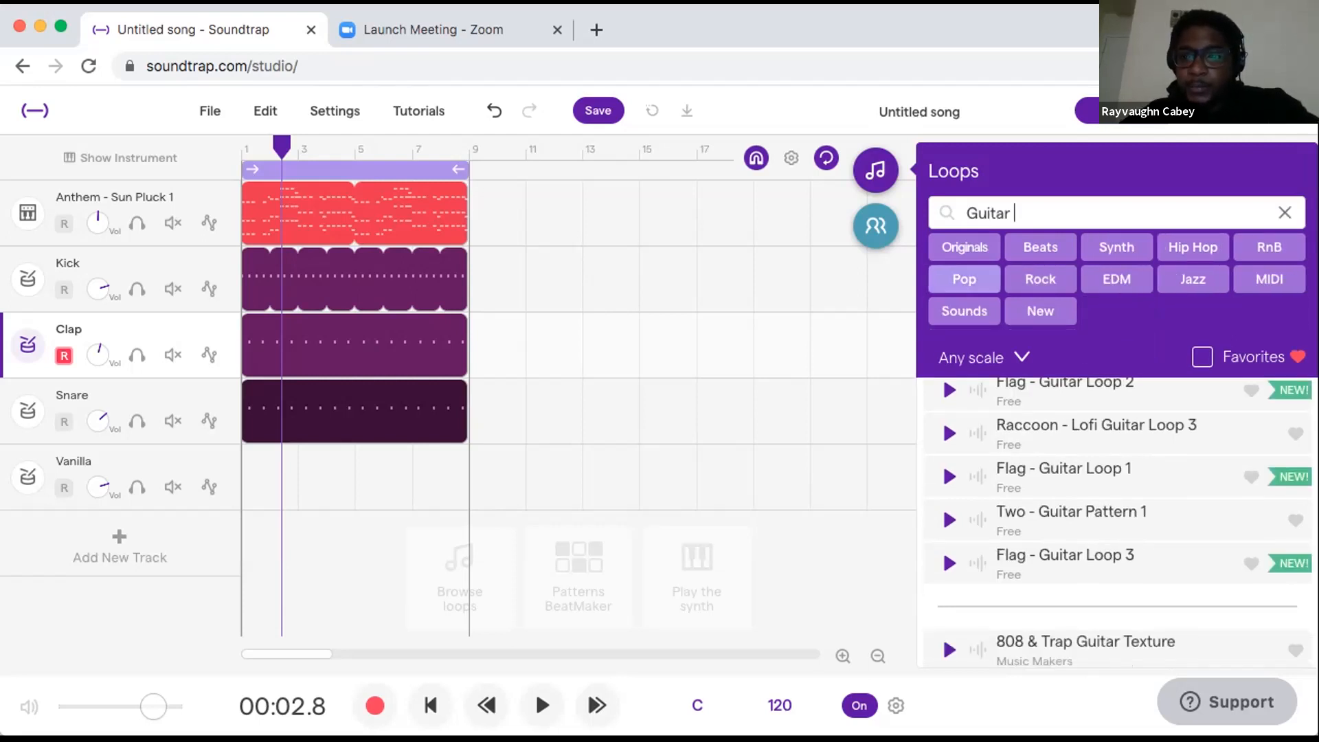
{"action": "left_click", "coordinate": [964, 278]}
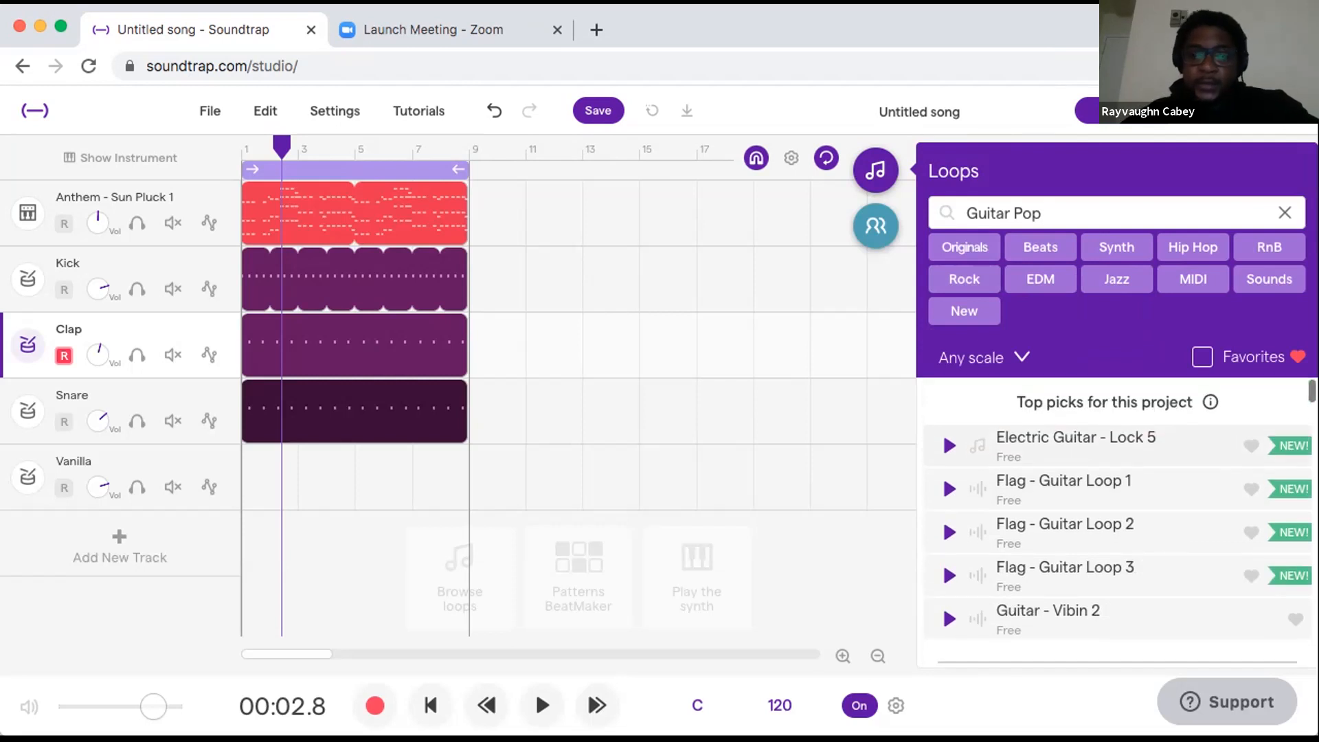
{"action": "left_click_drag", "start_coordinate": [301, 148], "coordinate": [185, 156]}
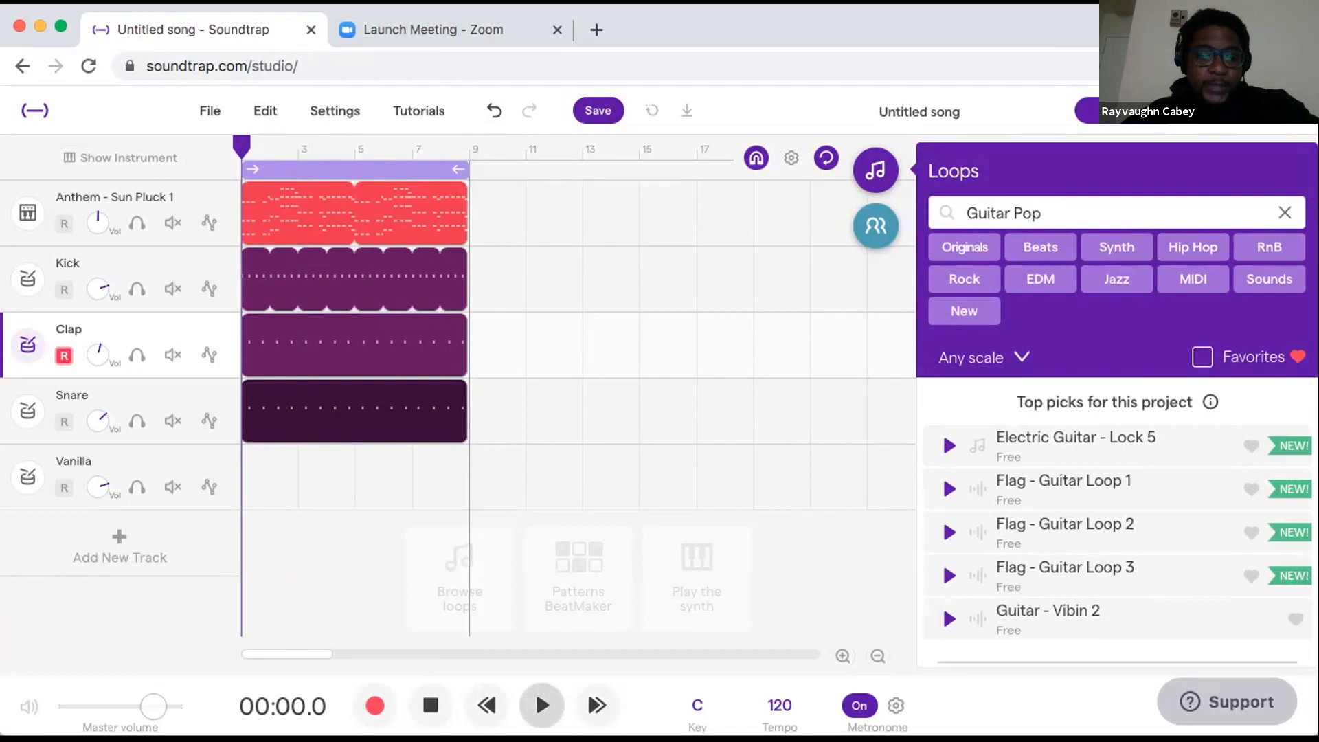
Audition Flag - Guitar Loop 2, Flag - Guitar Loop 3 and Guitar - Vibin 2 against the playing song, and stop playback.
{"action": "left_click", "coordinate": [542, 706]}
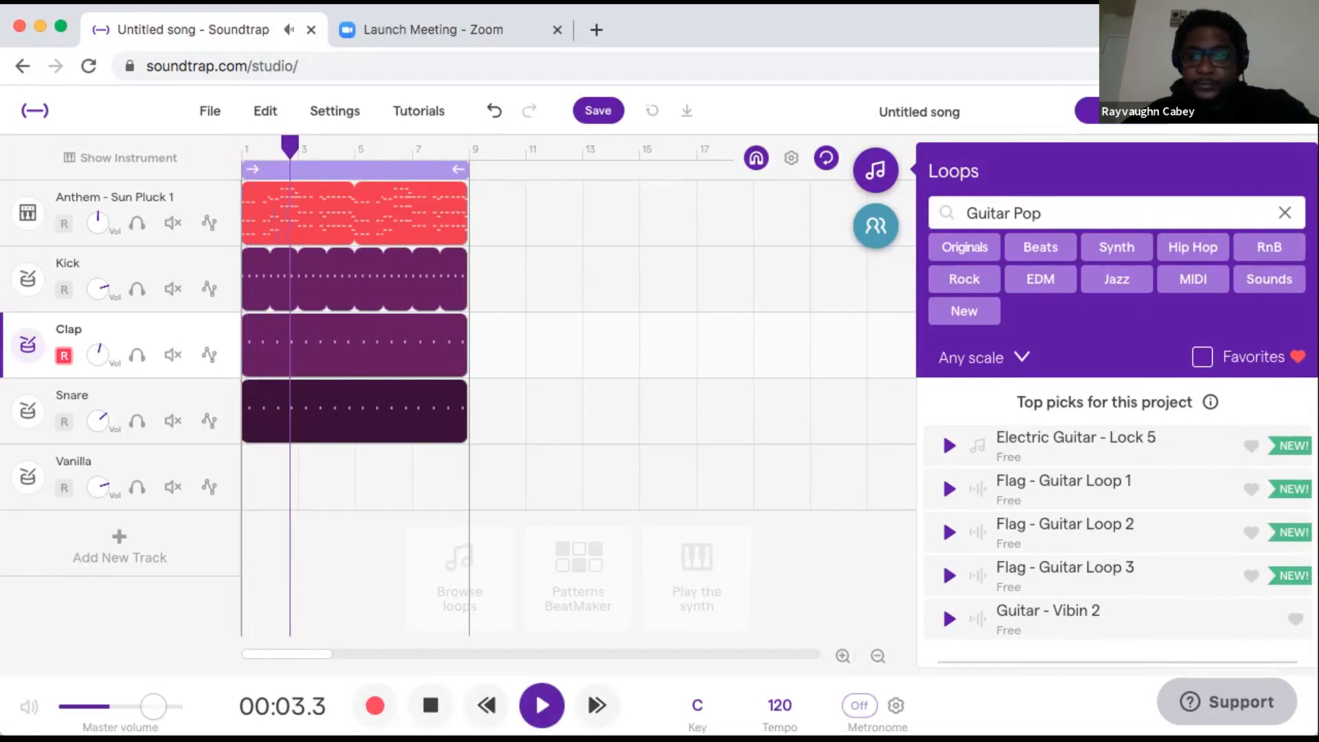
{"action": "scroll", "coordinate": [1116, 522], "scroll_direction": "down", "scroll_amount": 1}
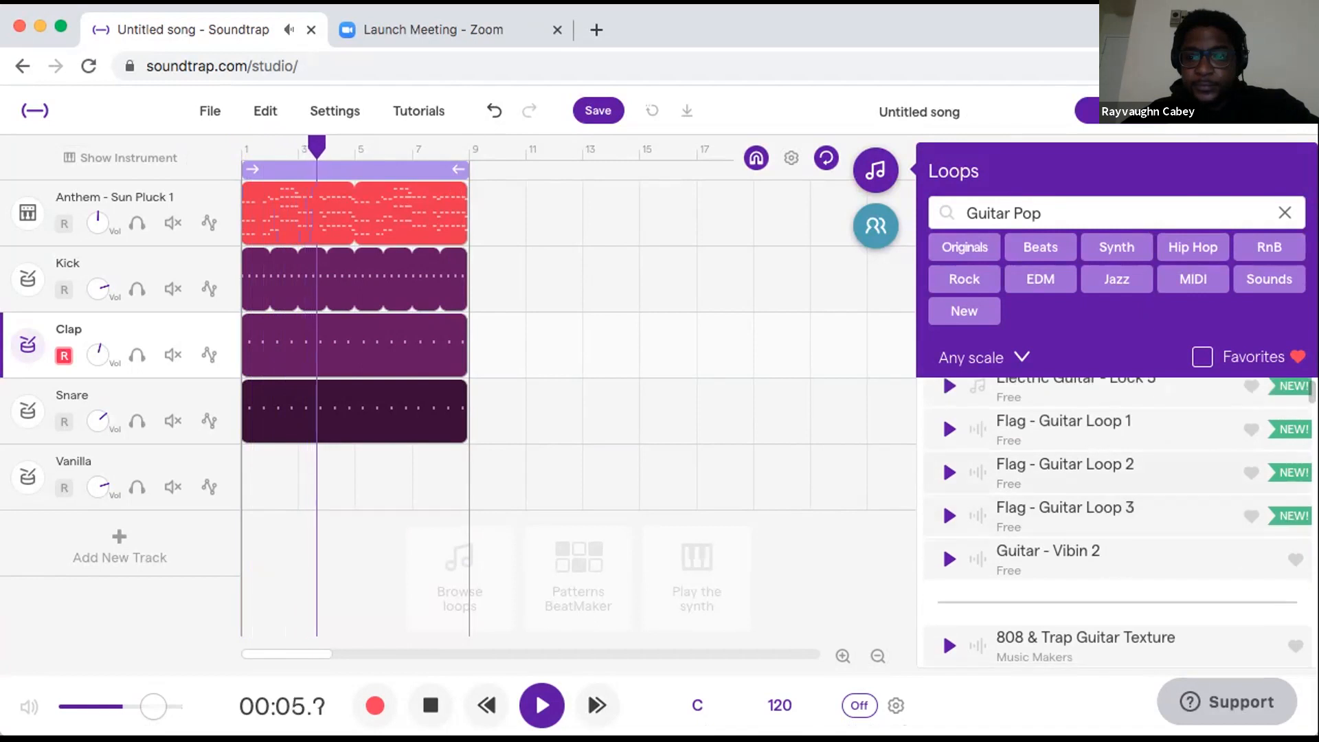
{"action": "left_click", "coordinate": [948, 472]}
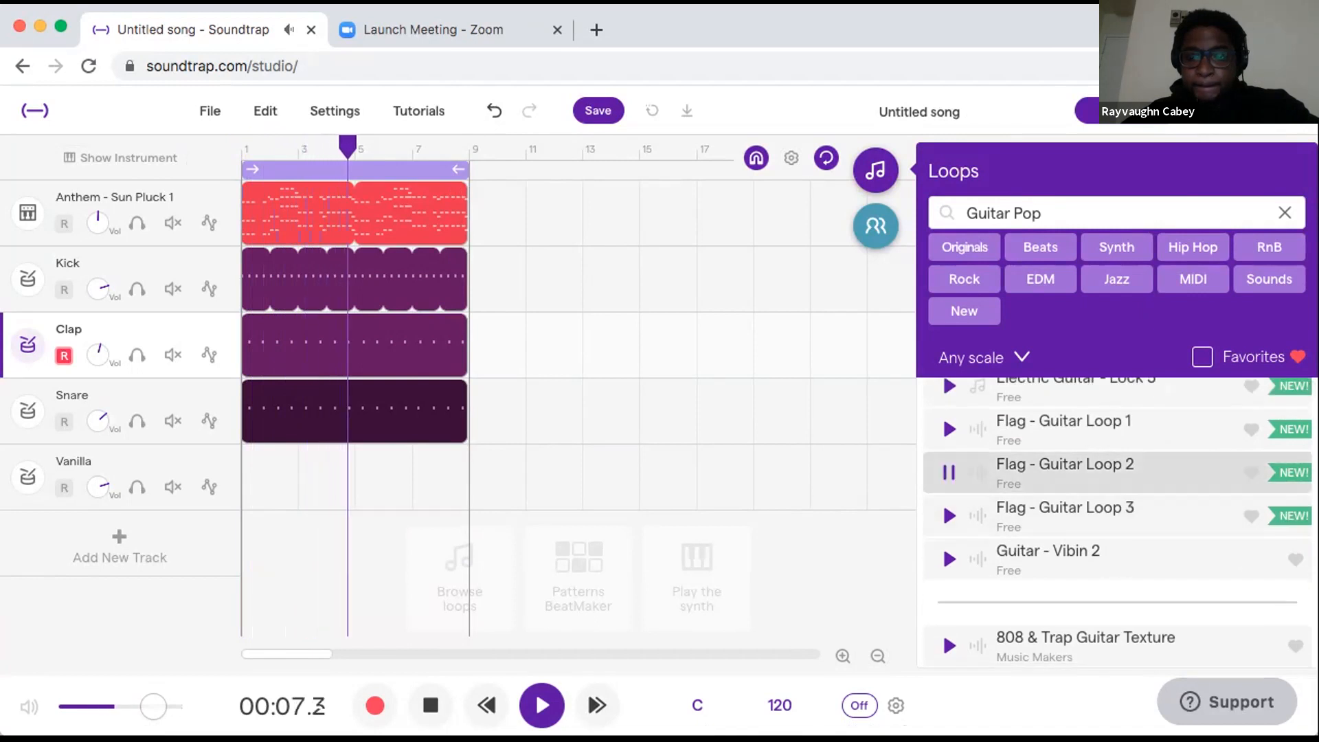
{"action": "scroll", "coordinate": [1116, 522], "scroll_direction": "down", "scroll_amount": 1}
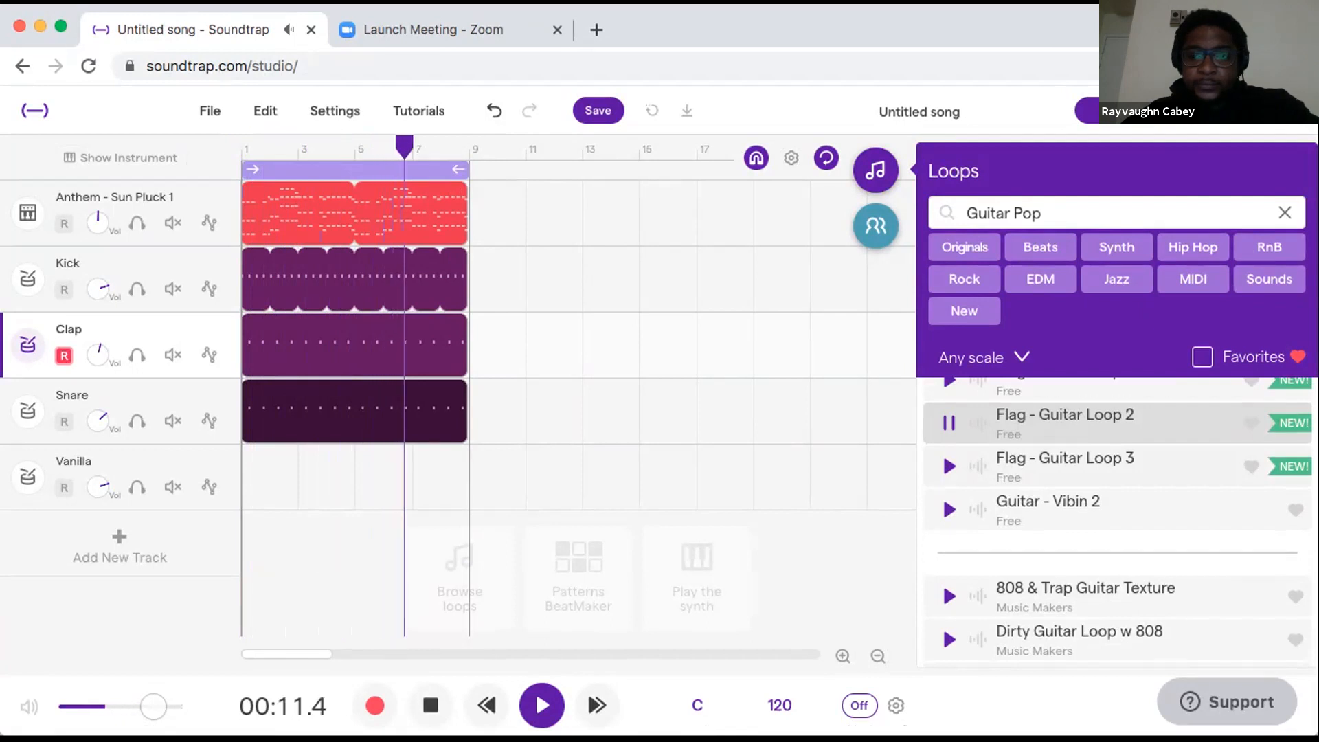
{"action": "left_click", "coordinate": [948, 466]}
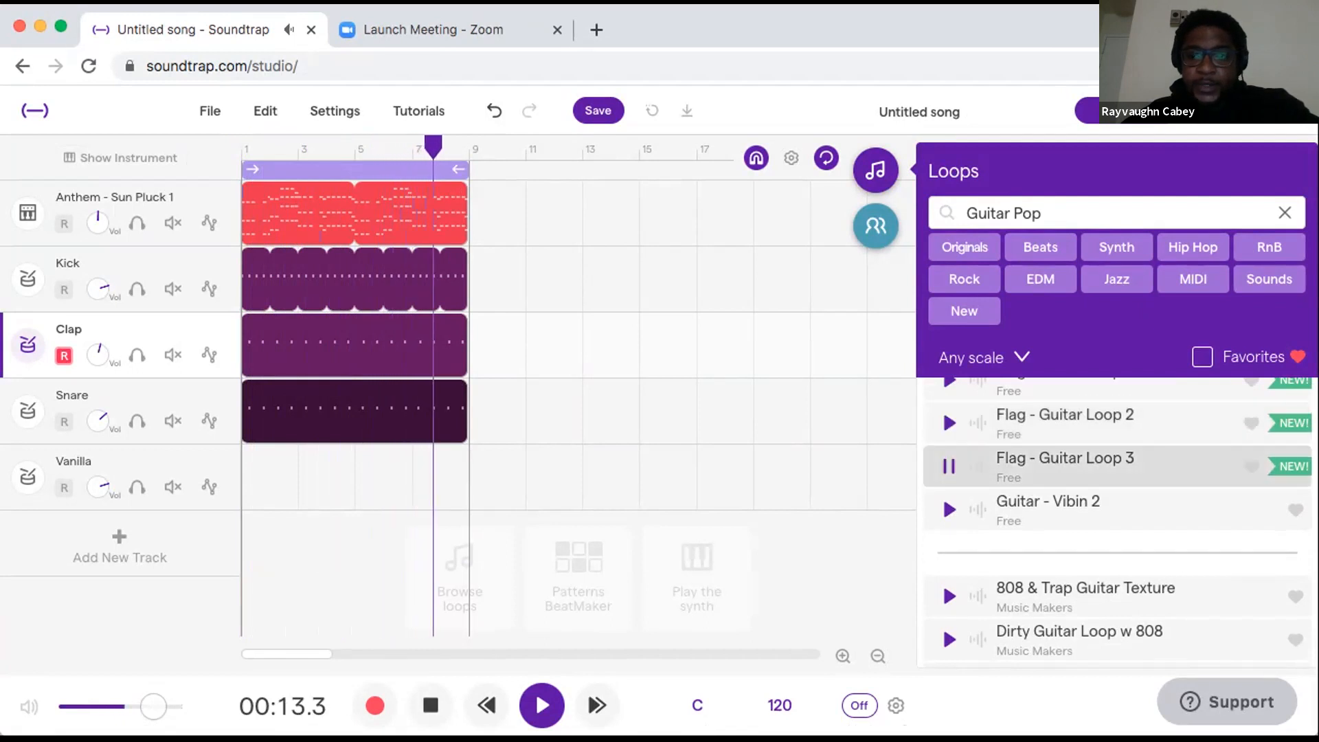
{"action": "scroll", "coordinate": [1116, 521], "scroll_direction": "down", "scroll_amount": 3}
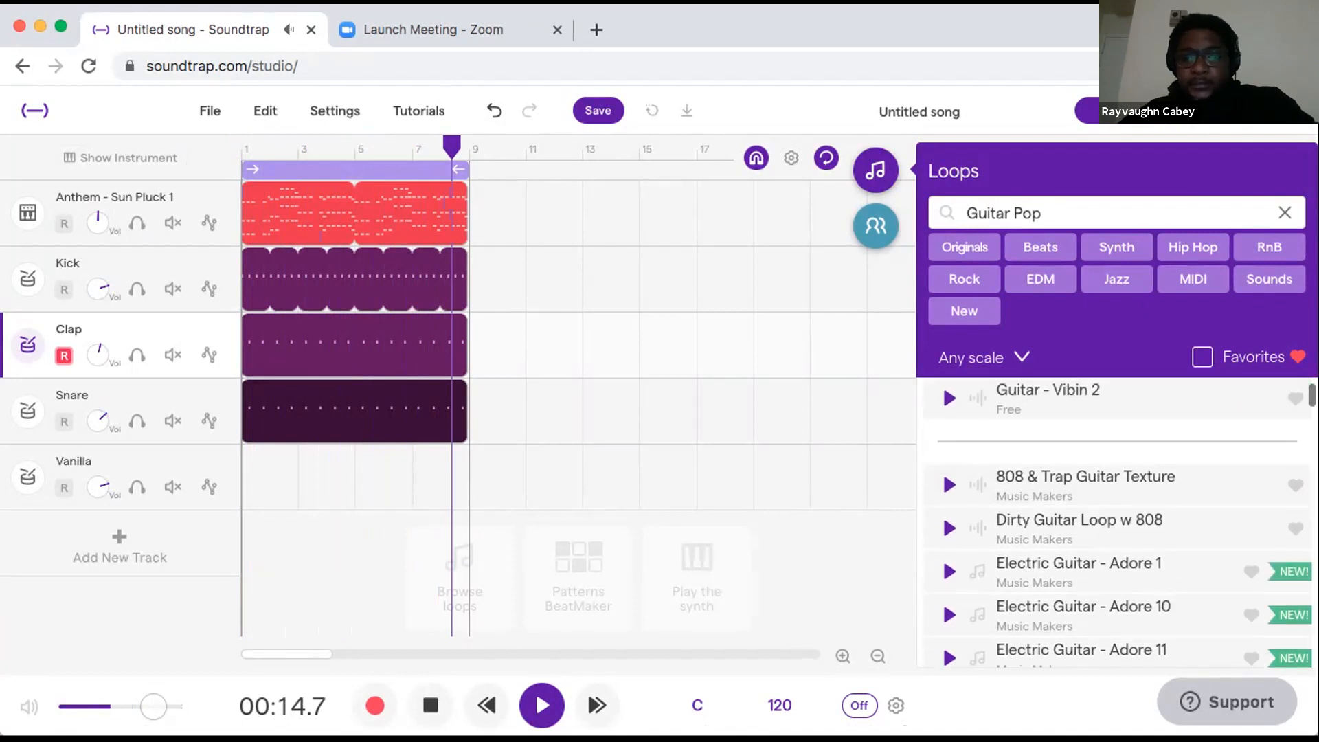
{"action": "scroll", "coordinate": [949, 494], "scroll_direction": "up", "scroll_amount": 3}
{"action": "left_click", "coordinate": [948, 494]}
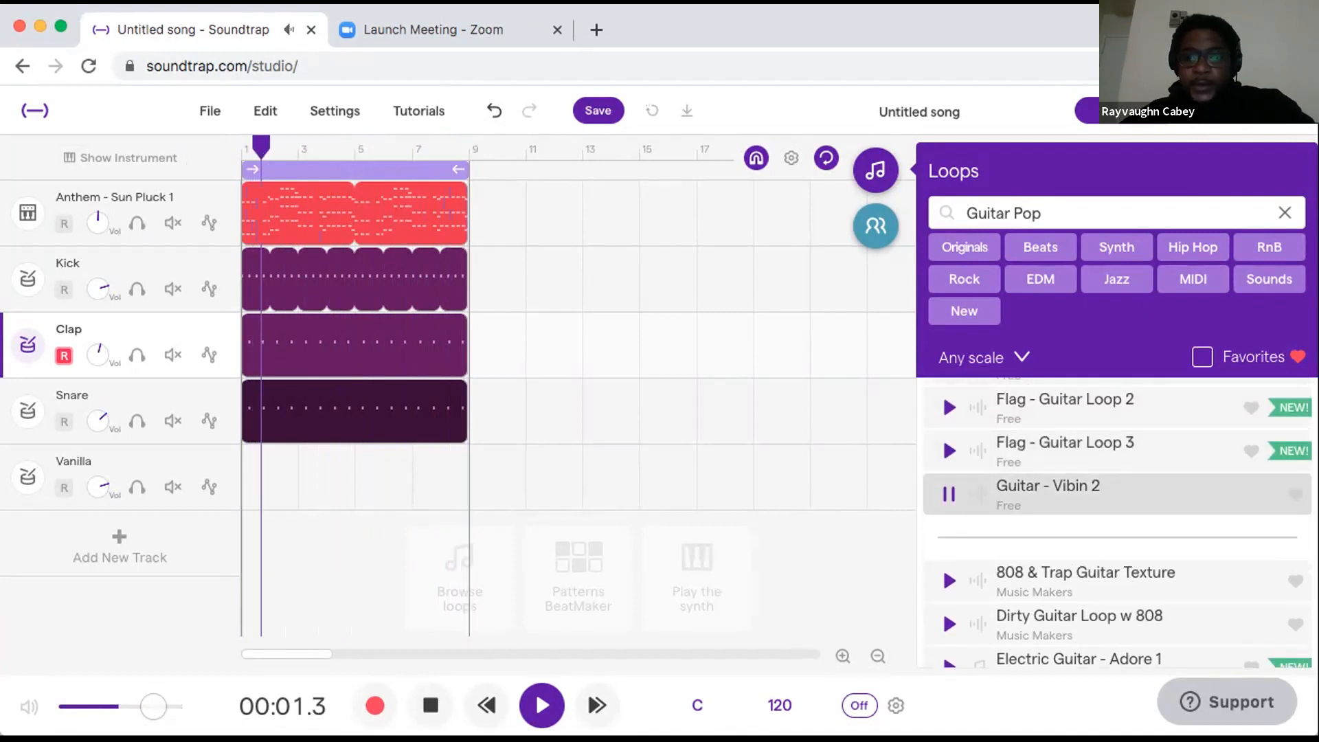
{"action": "scroll", "coordinate": [1116, 522], "scroll_direction": "up", "scroll_amount": 3}
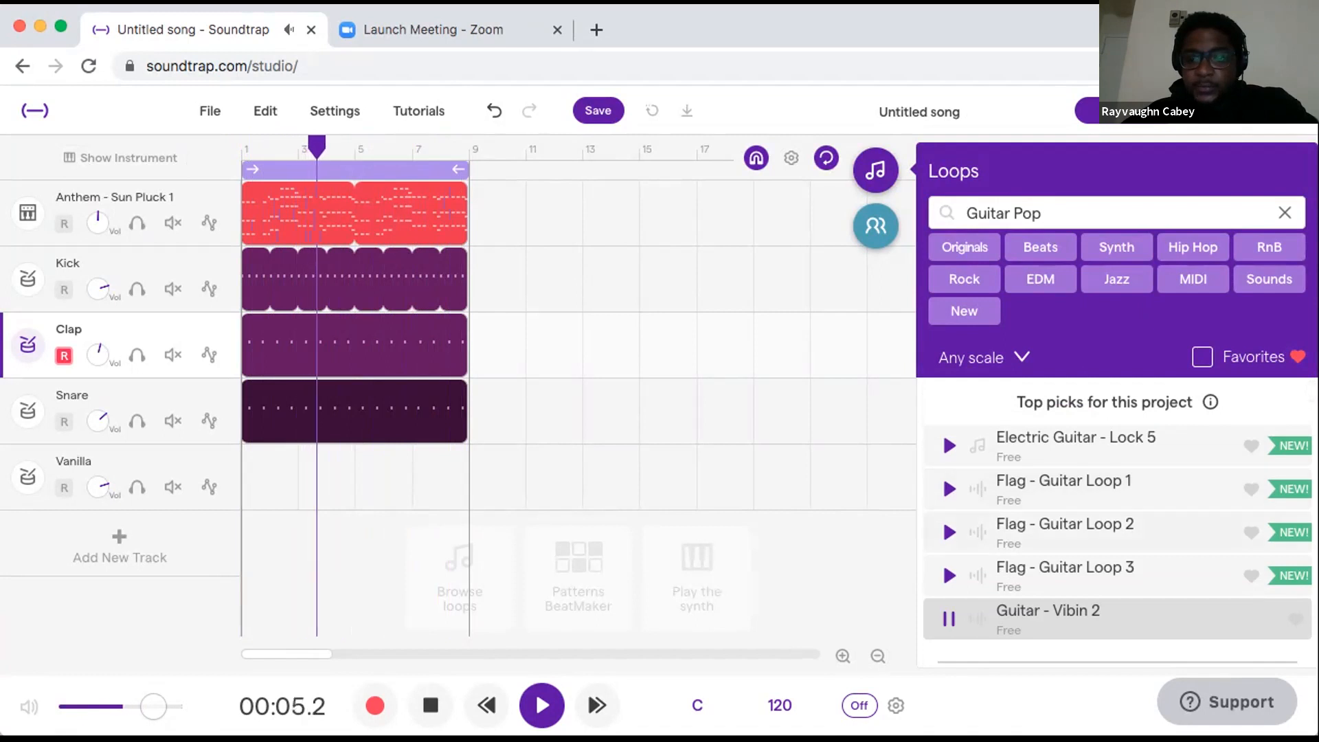
{"action": "left_click", "coordinate": [949, 532]}
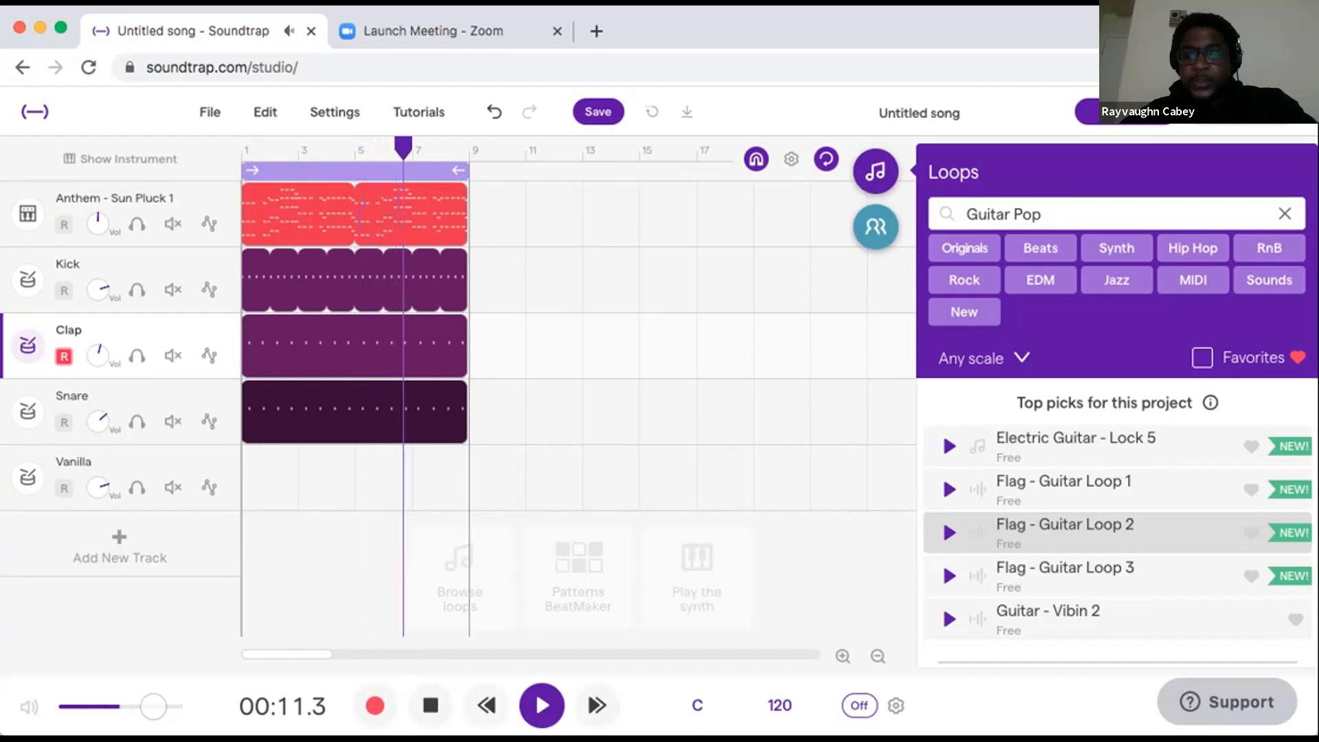
{"action": "key", "text": "space"}
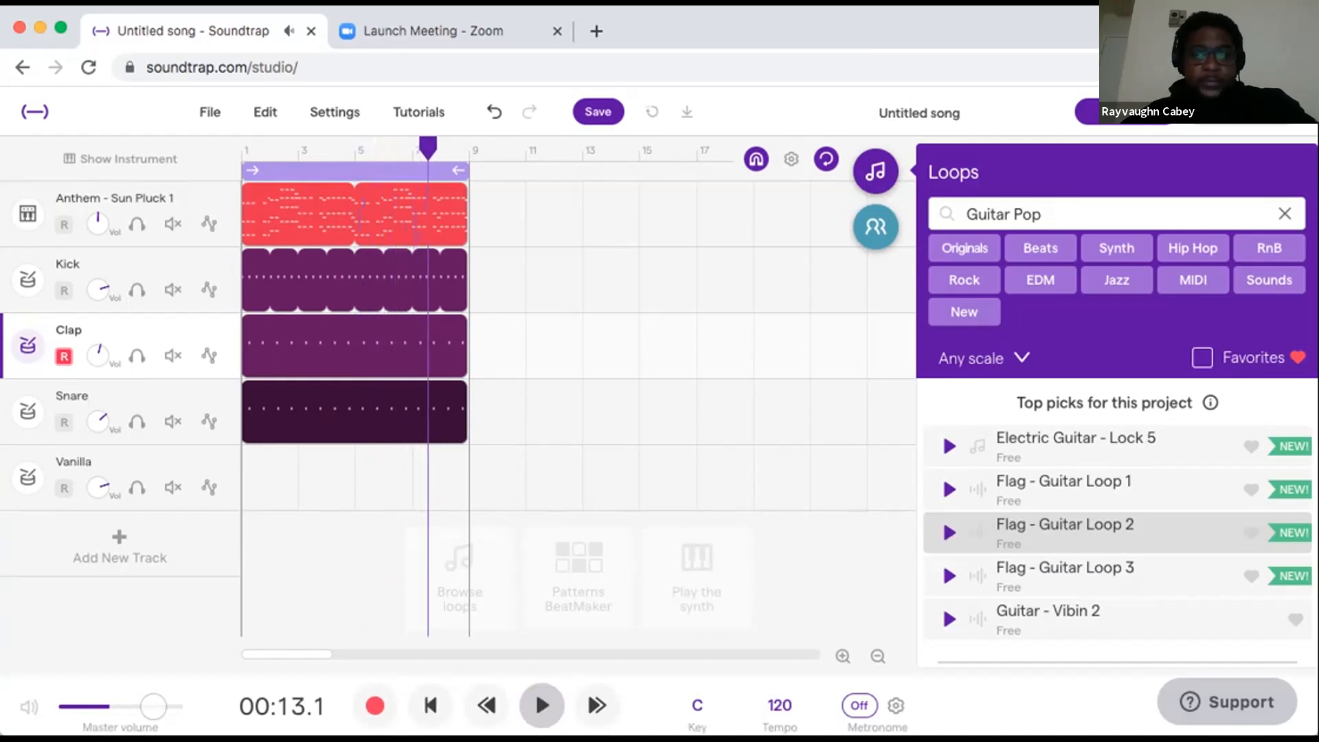
Add Flag - Guitar Loop 2 at the song's start and move its track above all the others.
{"action": "key", "text": "Left"}
{"action": "key", "text": "Left"}
{"action": "key", "text": "Left"}
{"action": "key", "text": "Left"}
{"action": "key", "text": "Left"}
{"action": "key", "text": "Left"}
{"action": "key", "text": "Left"}
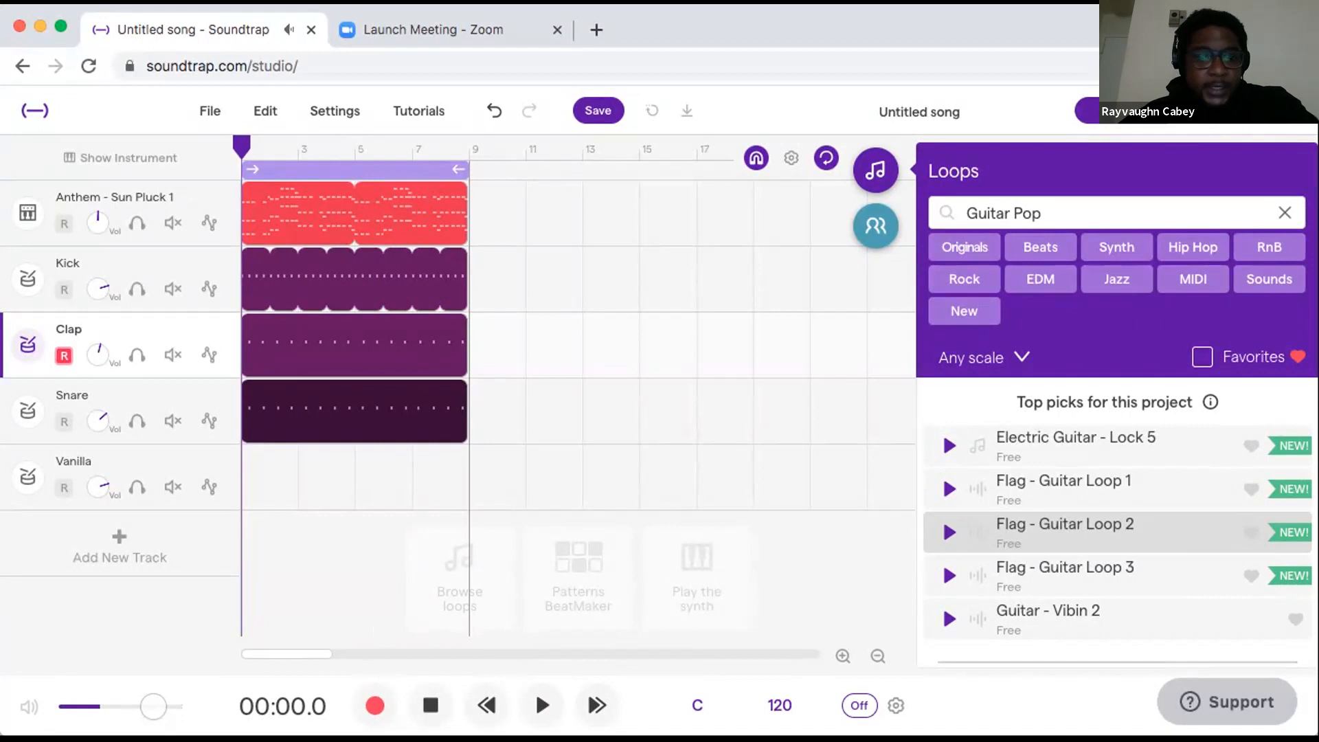
{"action": "double_click", "coordinate": [1065, 532]}
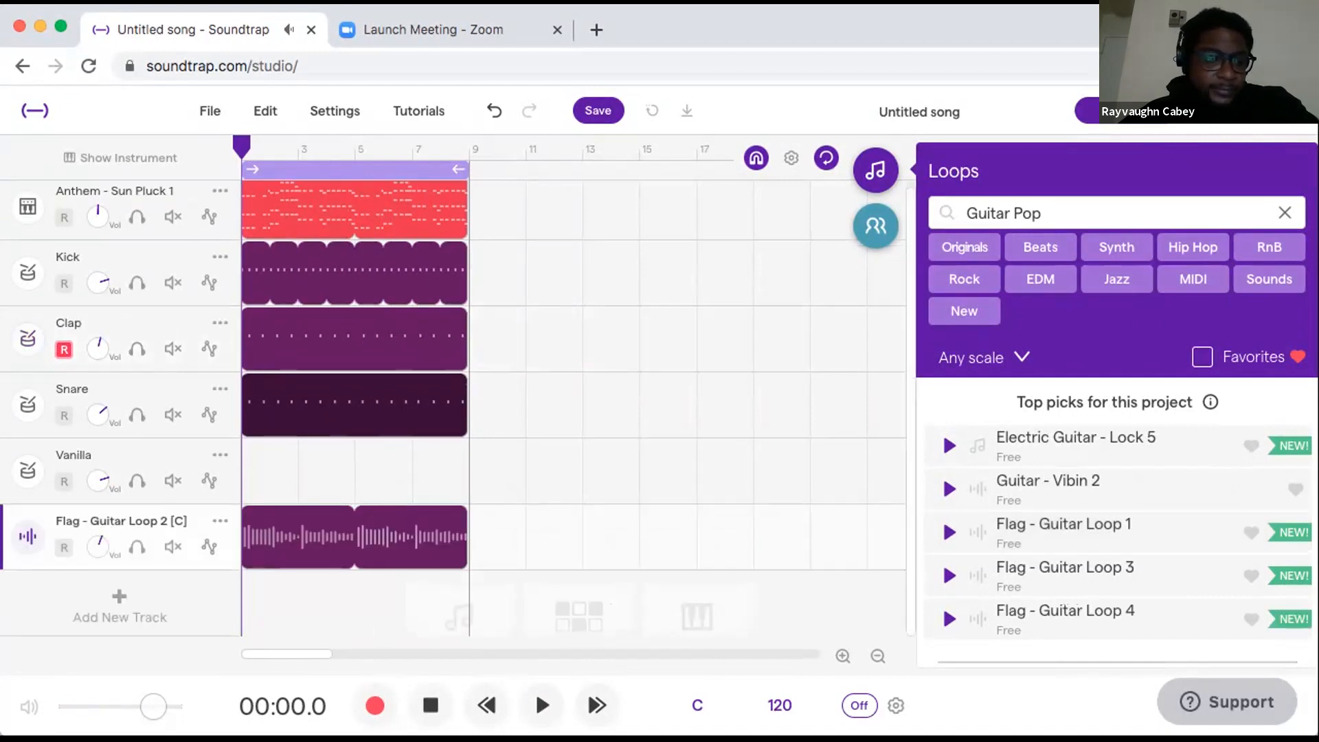
{"action": "left_click_drag", "start_coordinate": [130, 528], "coordinate": [131, 196]}
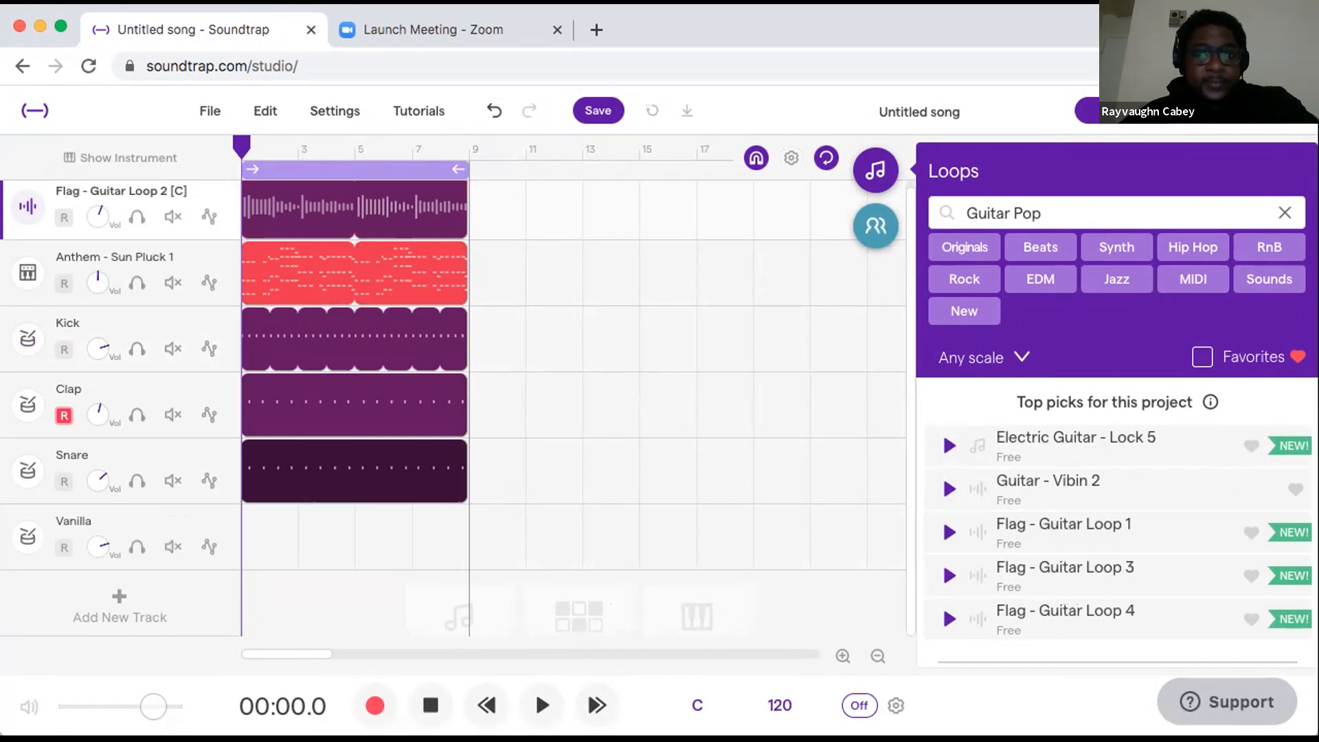
Close the loop library and slightly lower the Flag - Guitar Loop 2 track's volume while the song plays.
{"action": "left_click", "coordinate": [875, 169]}
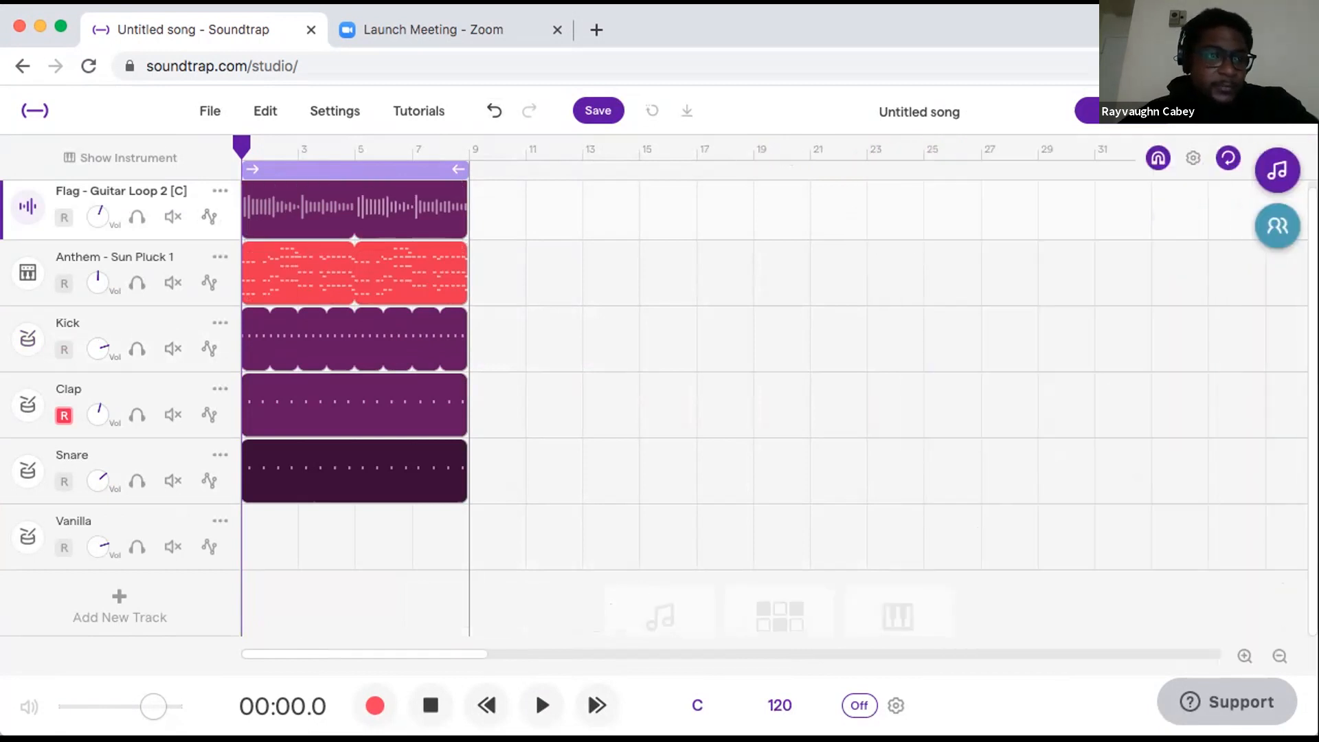
{"action": "key", "text": "space"}
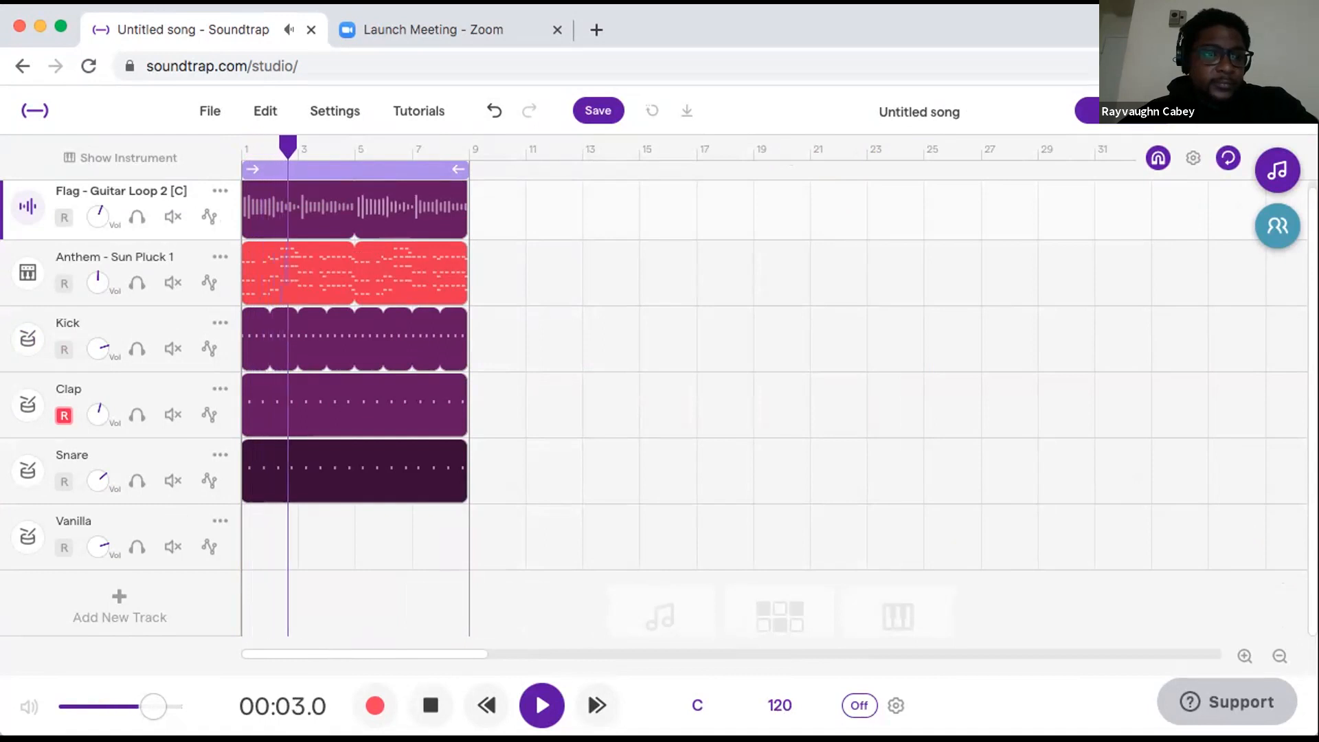
{"action": "left_click_drag", "start_coordinate": [98, 216], "coordinate": [97, 225]}
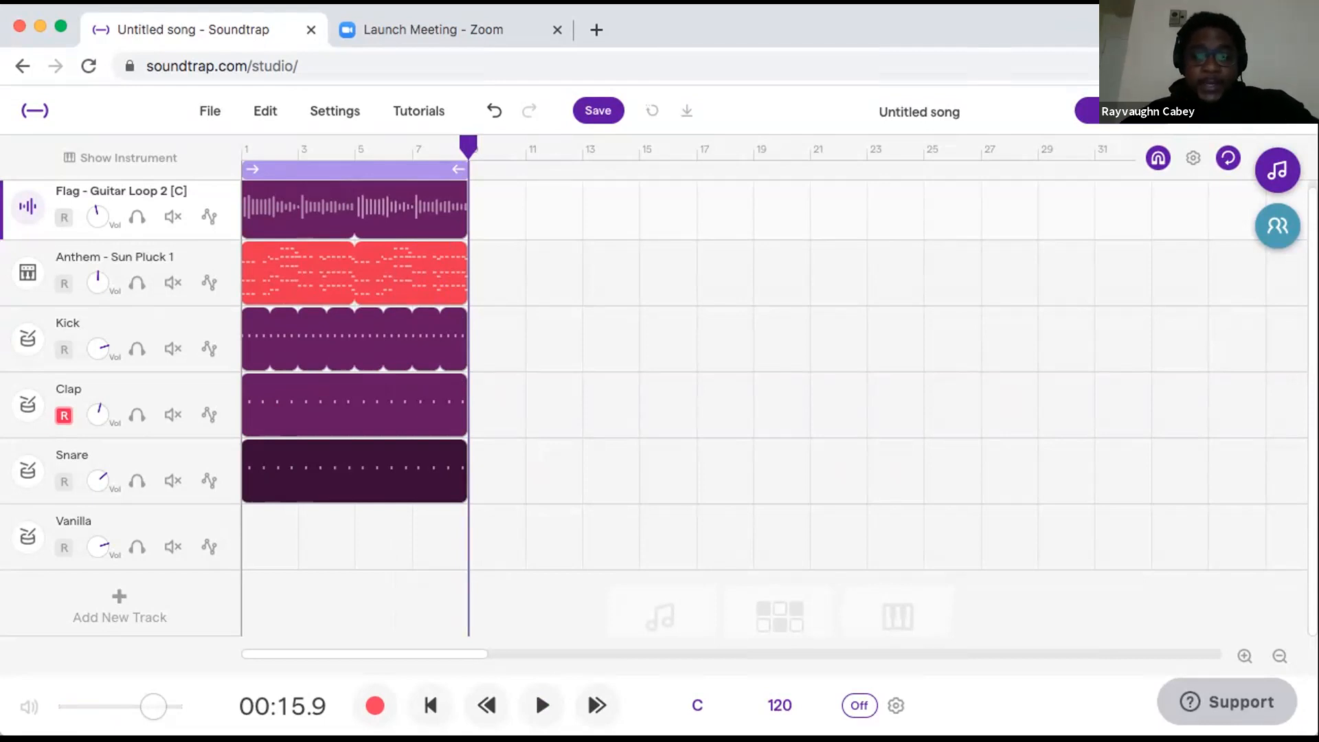
Add two new synth instrument tracks below the Vanilla track.
{"action": "left_click", "coordinate": [897, 616]}
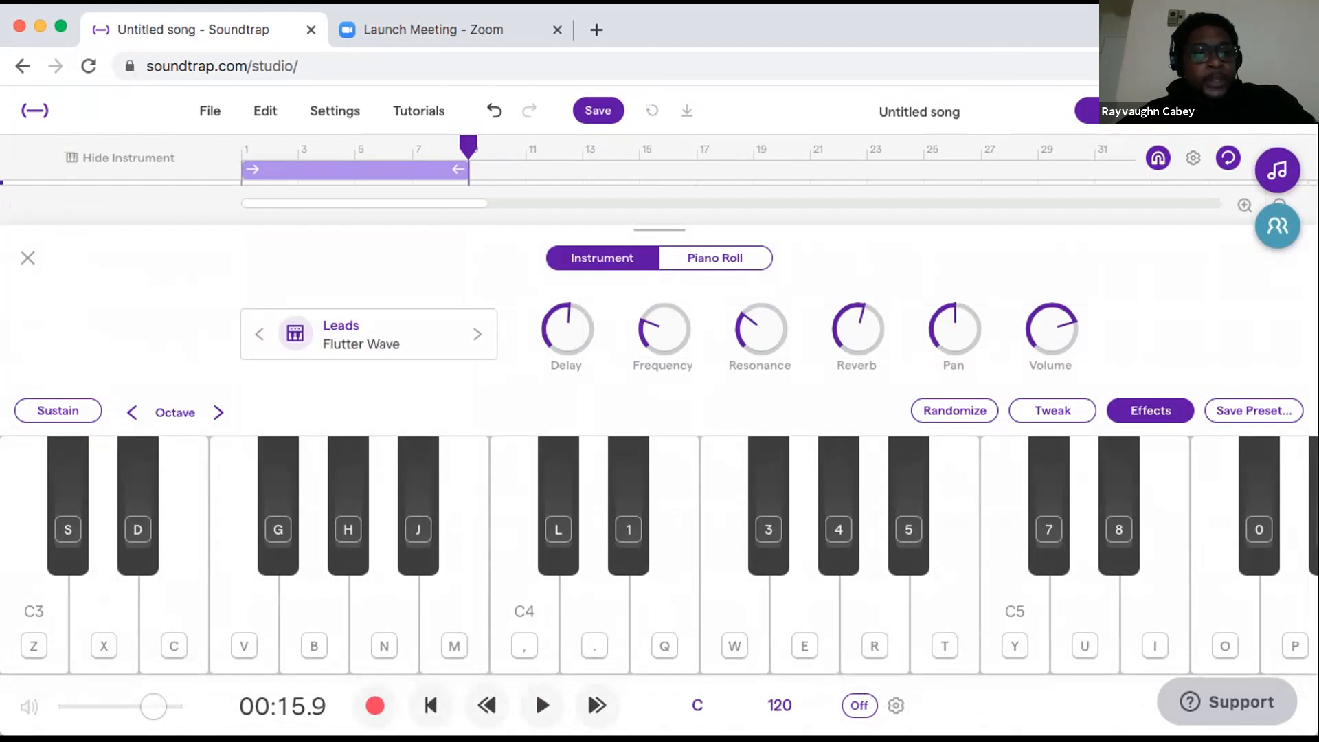
{"action": "left_click", "coordinate": [27, 259]}
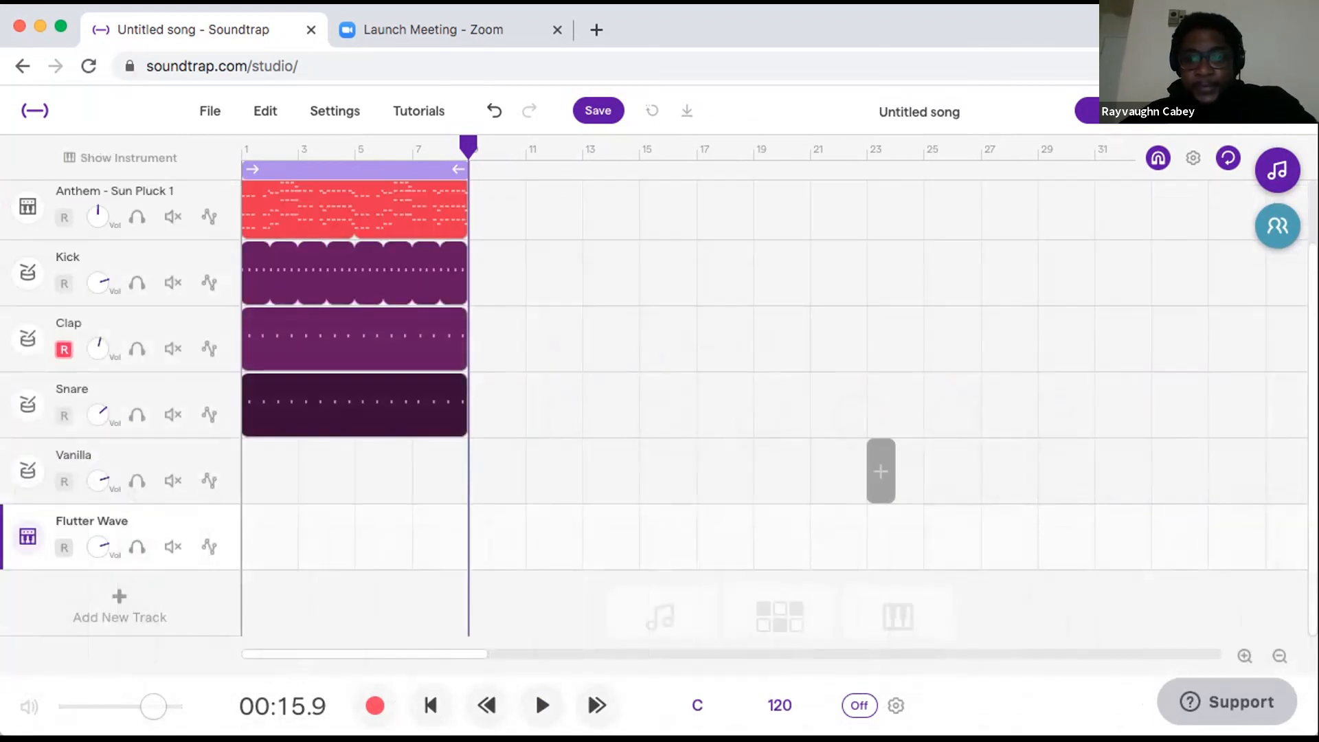
{"action": "left_click", "coordinate": [897, 617]}
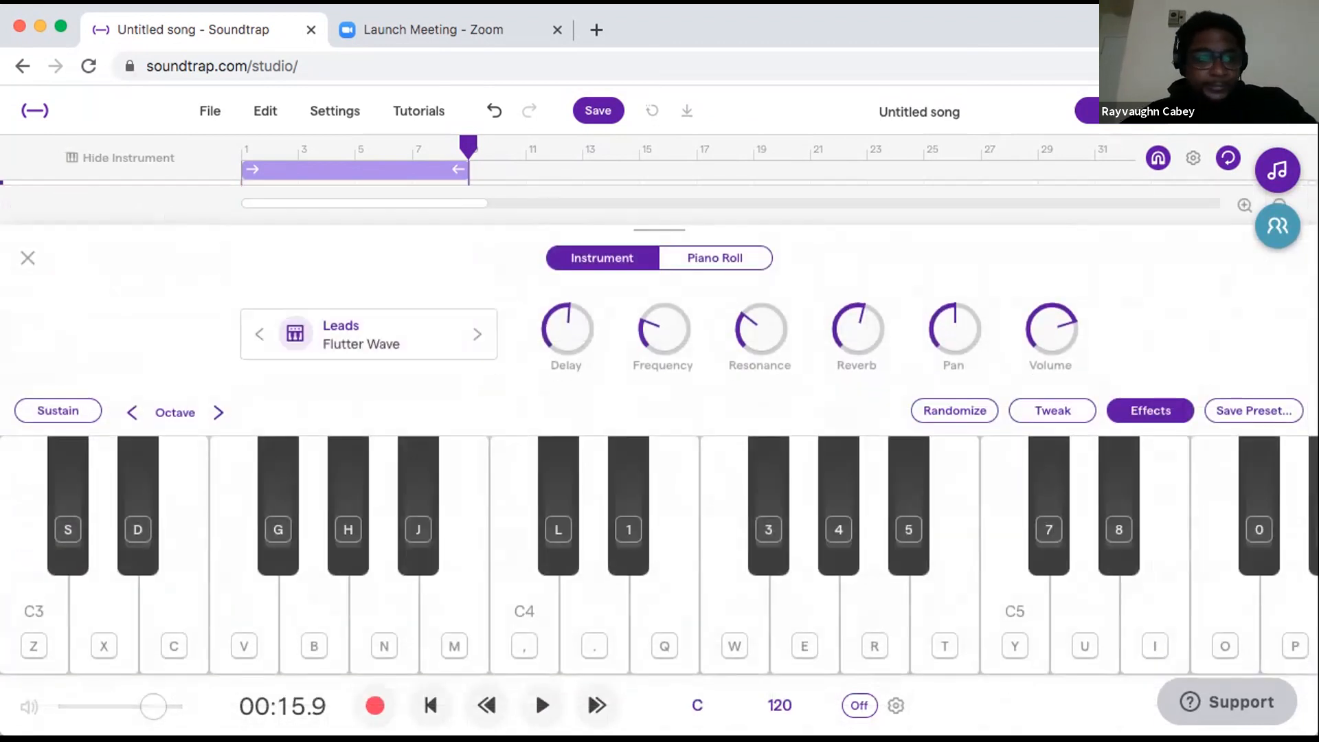
Browse the newest track's Synths presets, and audition Jazz guitar presets such as Mike's Turn and Sco in the Field.
{"action": "left_click", "coordinate": [295, 334]}
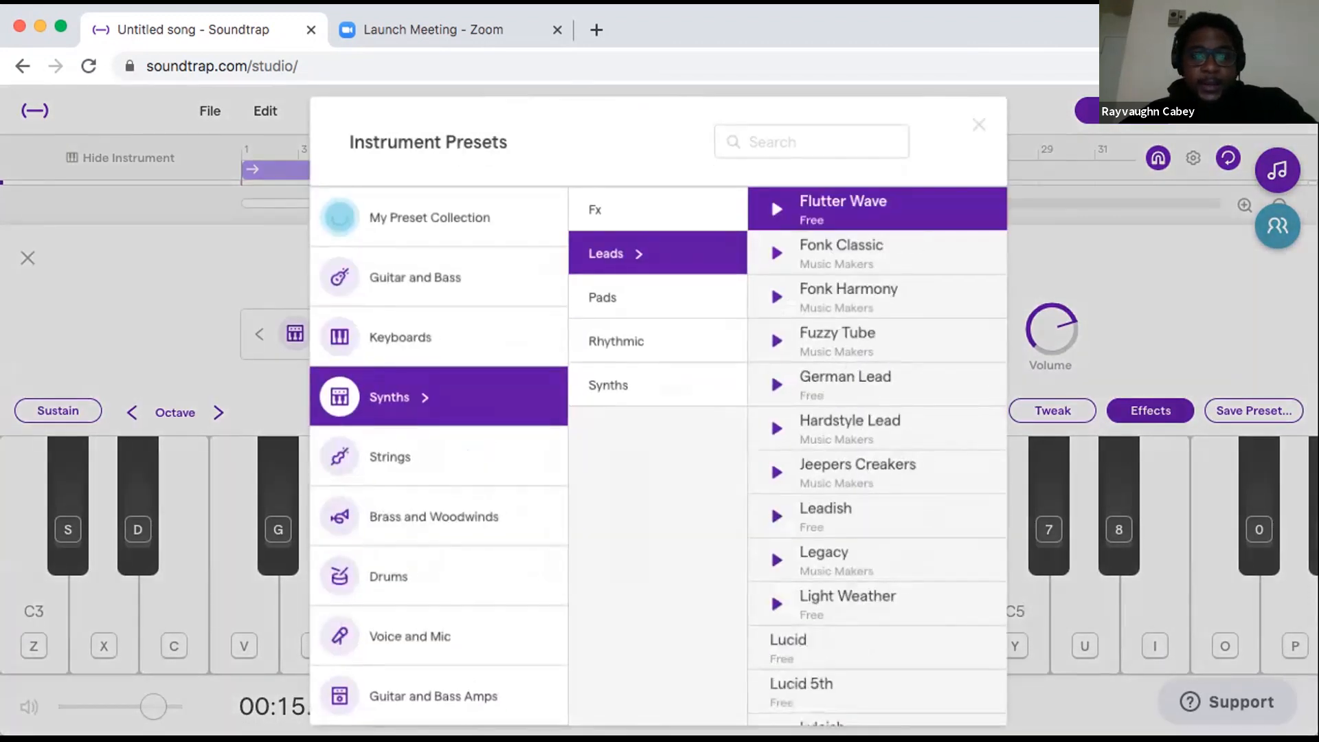
{"action": "left_click", "coordinate": [618, 385]}
{"action": "scroll", "coordinate": [877, 457], "scroll_direction": "down", "scroll_amount": 3}
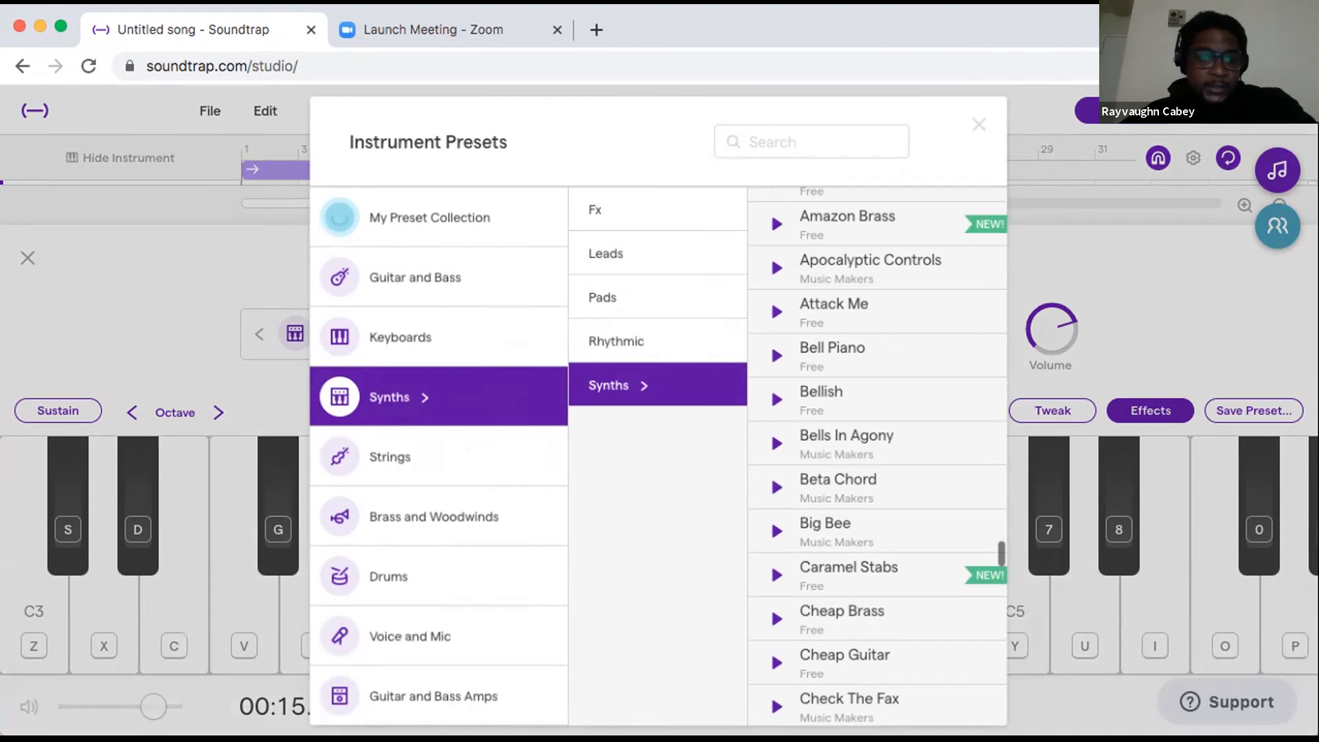
{"action": "left_click", "coordinate": [415, 278]}
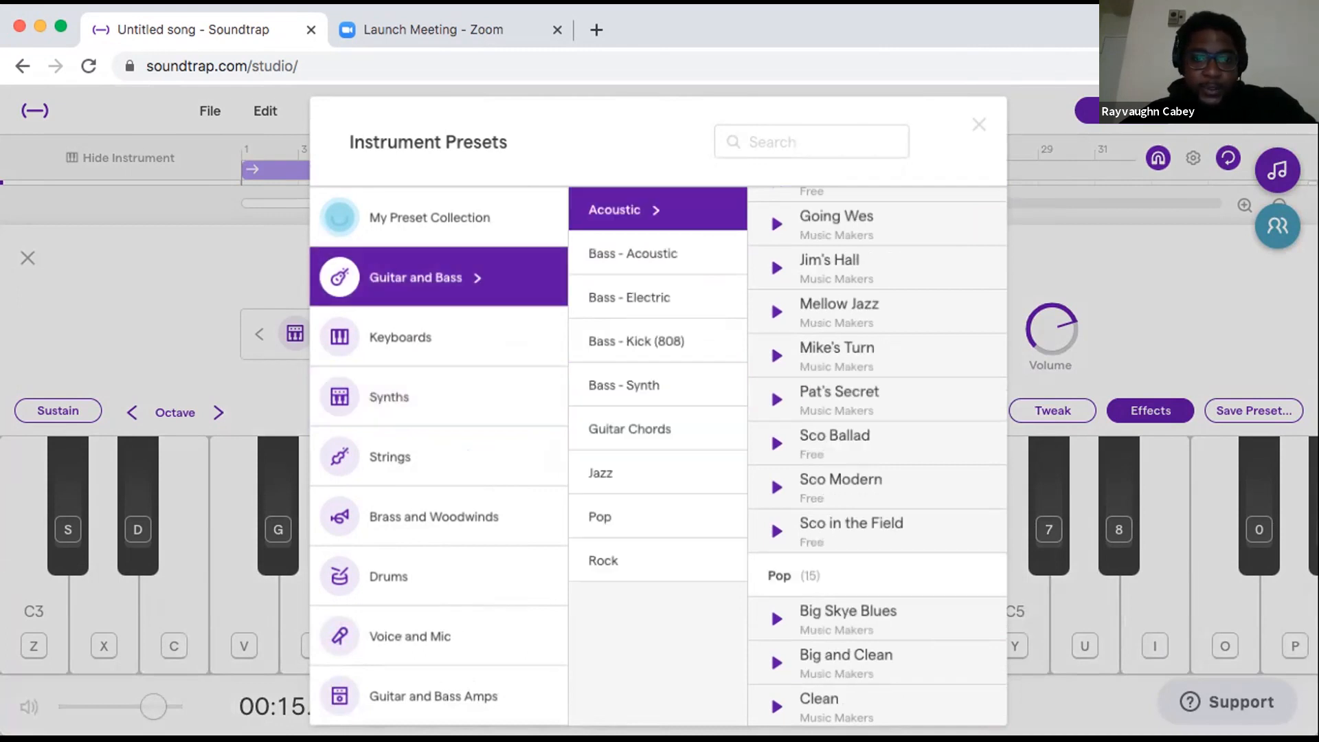
{"action": "scroll", "coordinate": [877, 458], "scroll_direction": "down", "scroll_amount": 2}
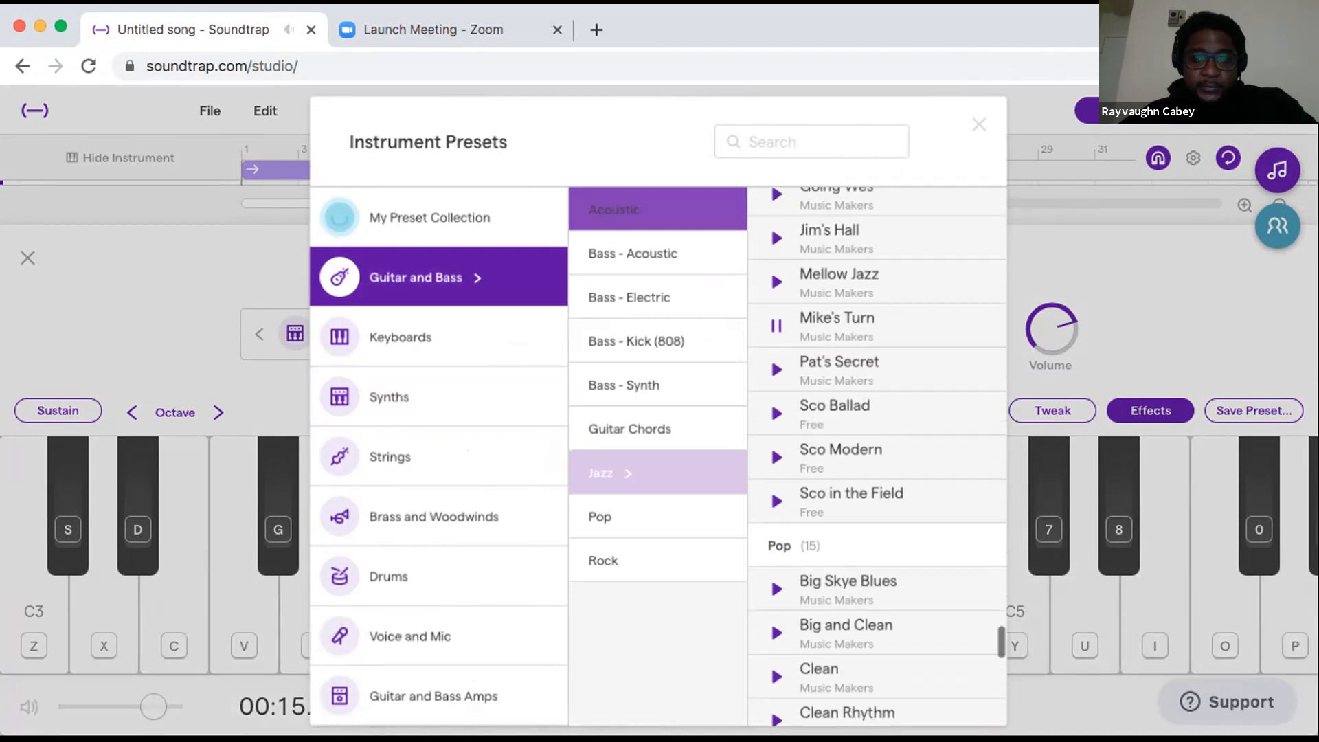
{"action": "left_click", "coordinate": [776, 464]}
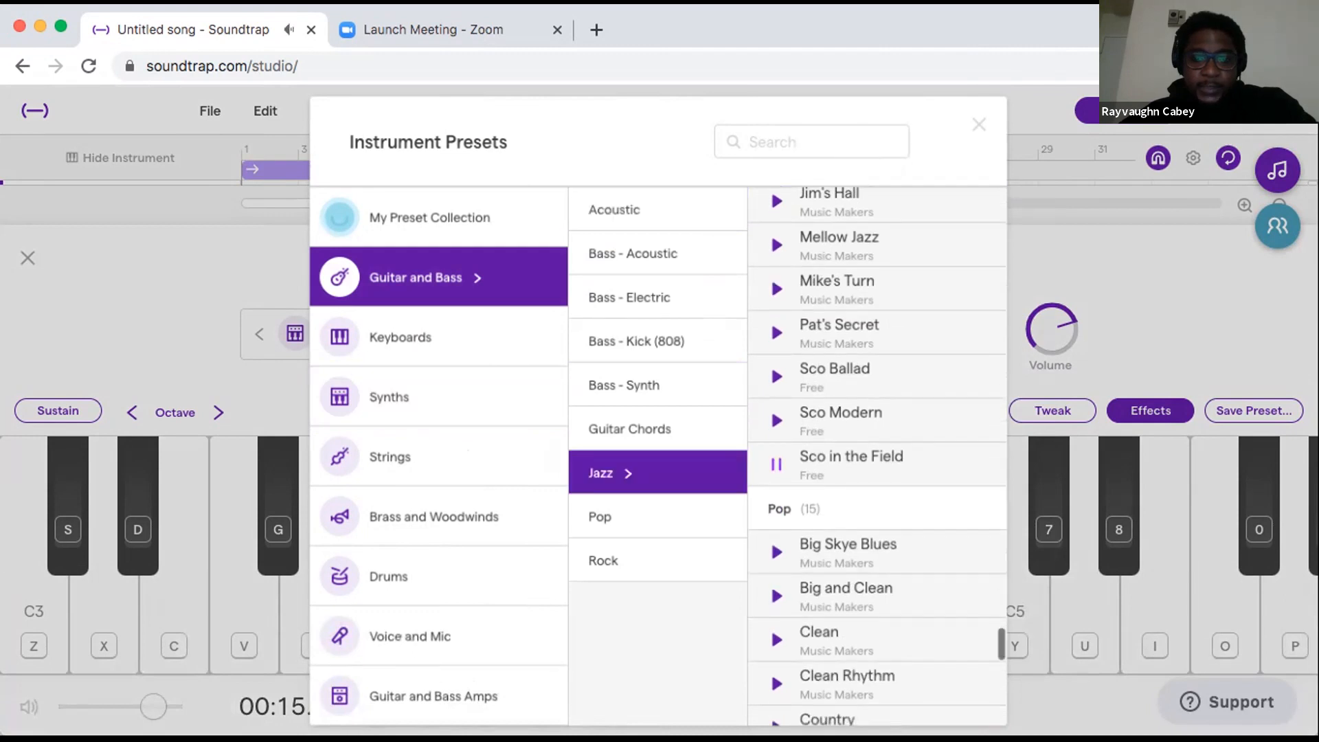
{"action": "scroll", "coordinate": [877, 456], "scroll_direction": "down", "scroll_amount": 1}
Audition the Pop guitar presets Big and Clean, Funk, Outlaw, Police Bottle, RnB Guitar and Slick Blues.
{"action": "left_click", "coordinate": [776, 504]}
{"action": "scroll", "coordinate": [776, 504], "scroll_direction": "down", "scroll_amount": 1}
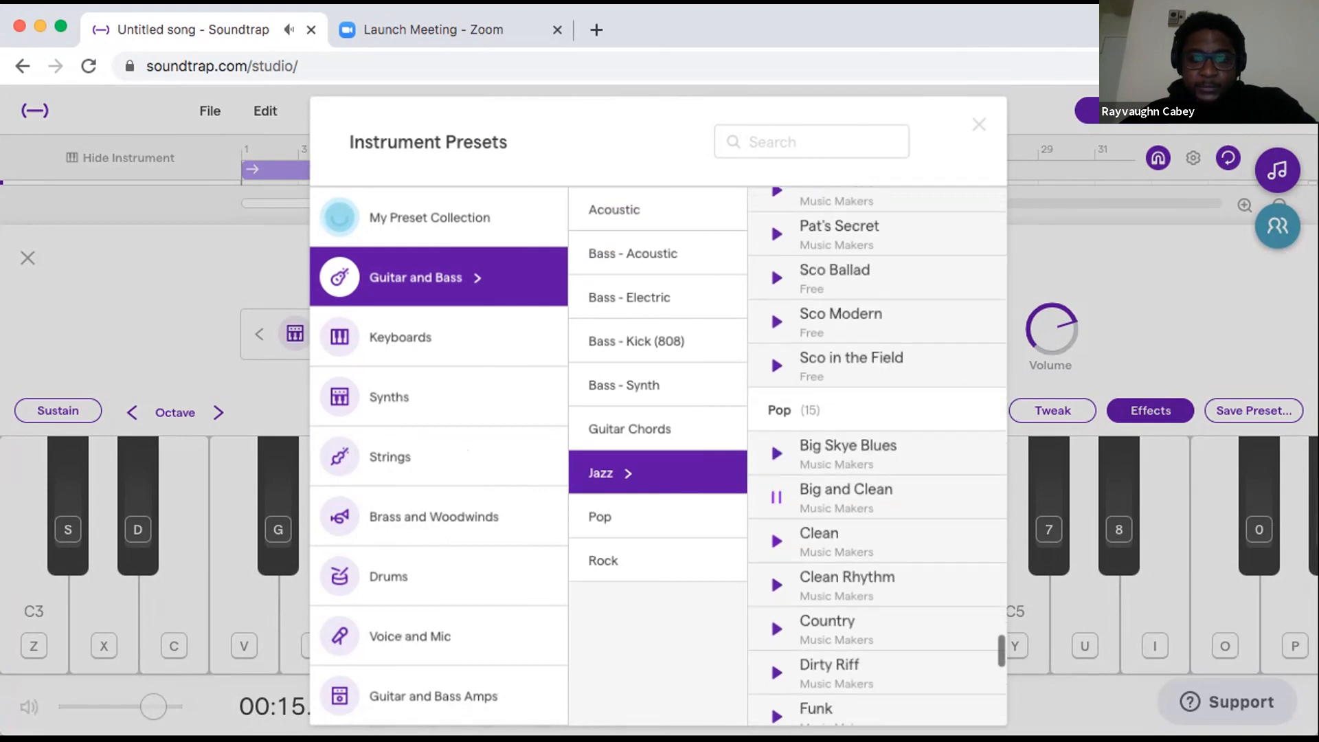
{"action": "scroll", "coordinate": [878, 455], "scroll_direction": "down", "scroll_amount": 2}
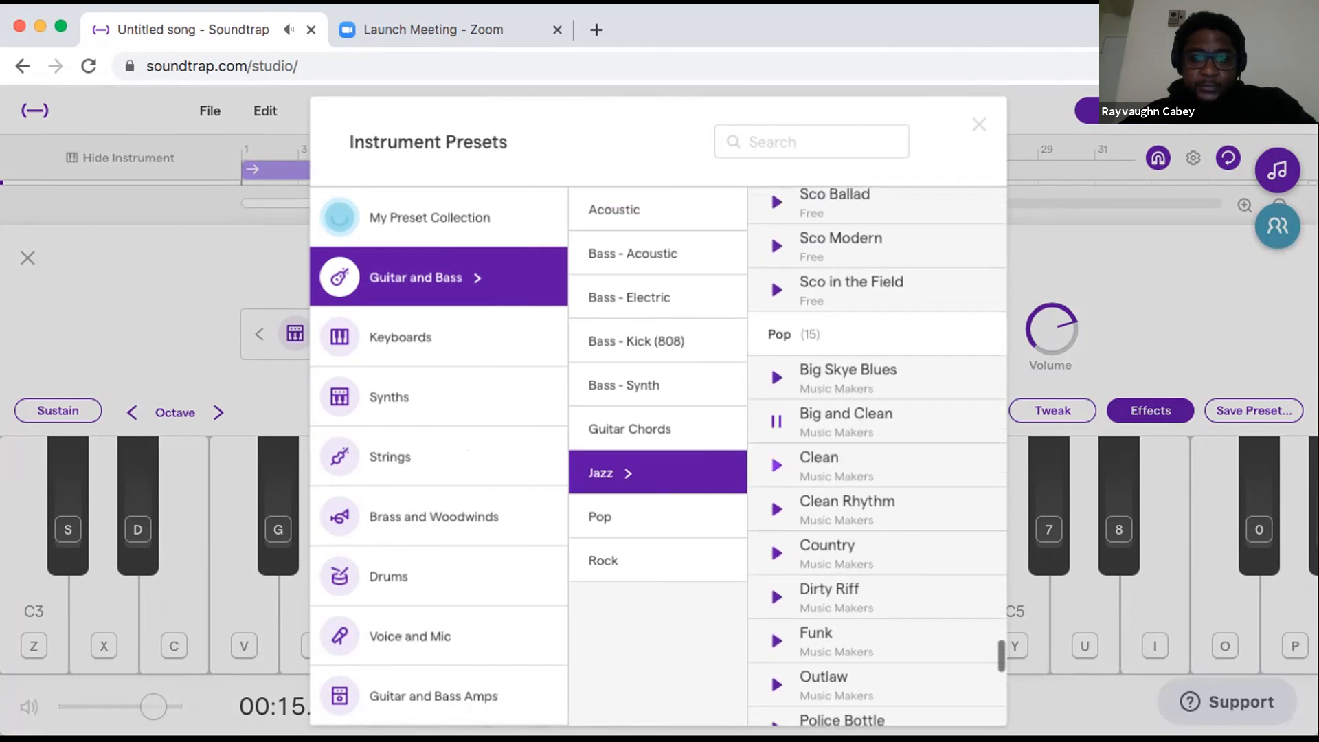
{"action": "scroll", "coordinate": [877, 453], "scroll_direction": "down", "scroll_amount": 2}
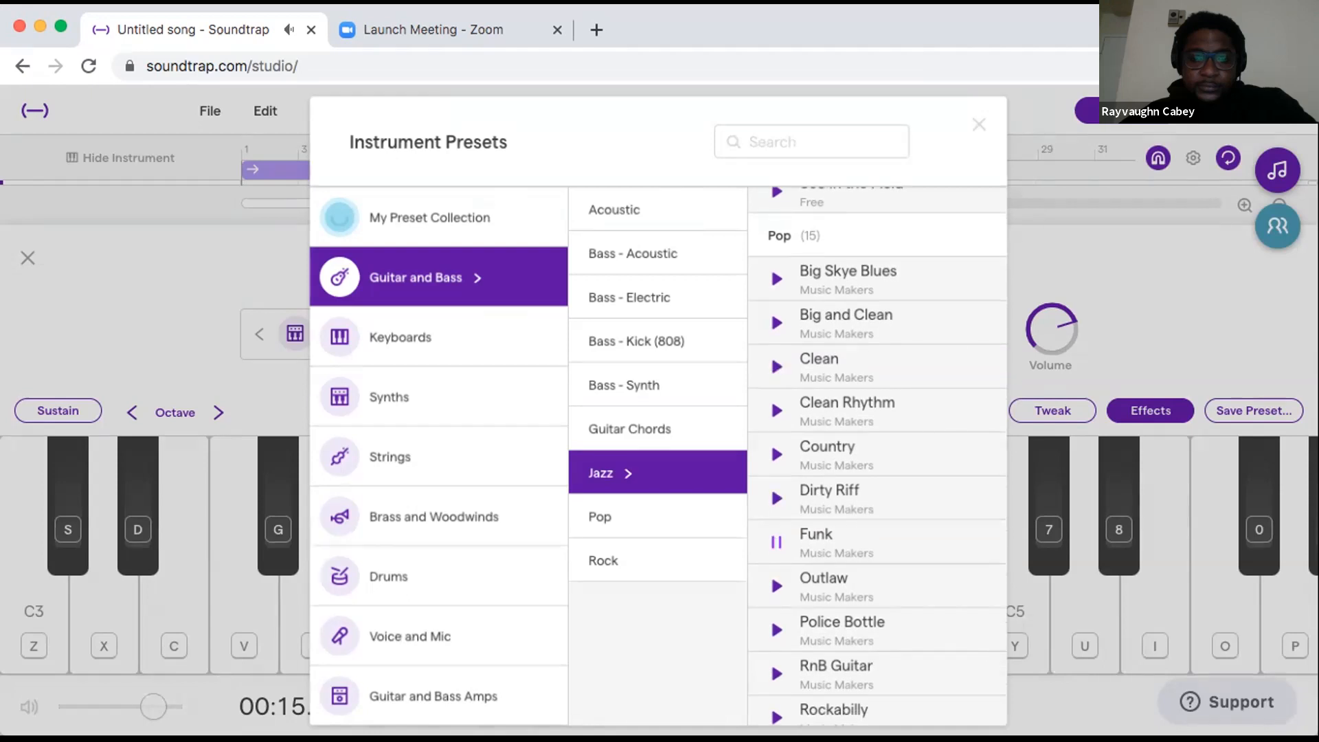
{"action": "scroll", "coordinate": [776, 526], "scroll_direction": "down", "scroll_amount": 1}
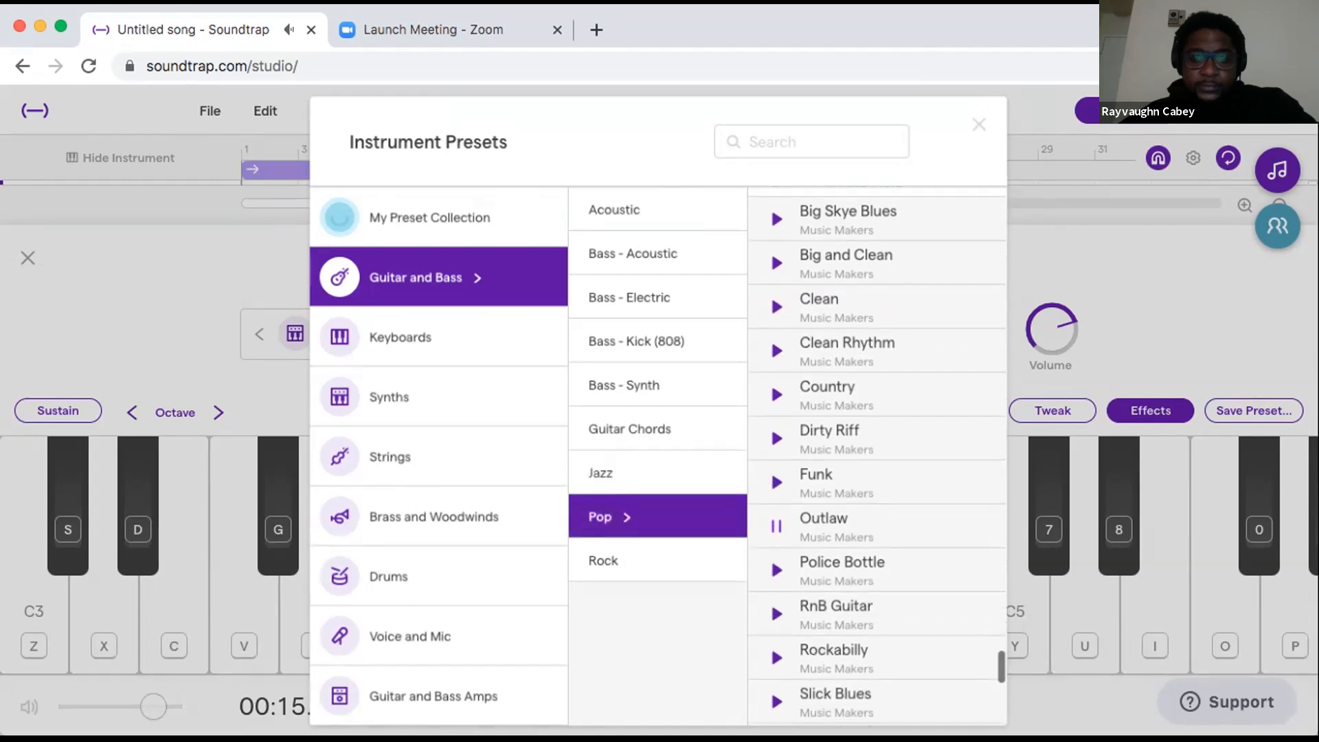
{"action": "scroll", "coordinate": [877, 453], "scroll_direction": "down", "scroll_amount": 1}
{"action": "scroll", "coordinate": [877, 453], "scroll_direction": "down", "scroll_amount": 1}
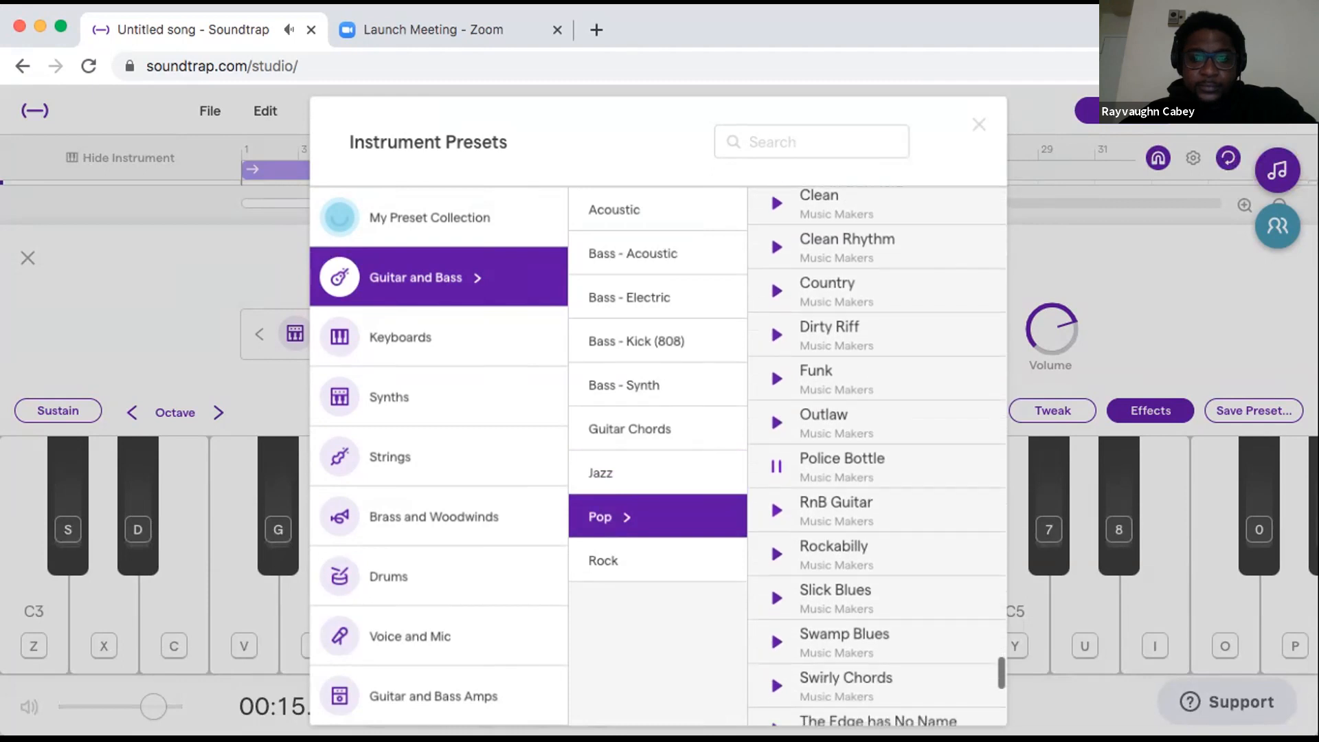
{"action": "scroll", "coordinate": [776, 522], "scroll_direction": "down", "scroll_amount": 1}
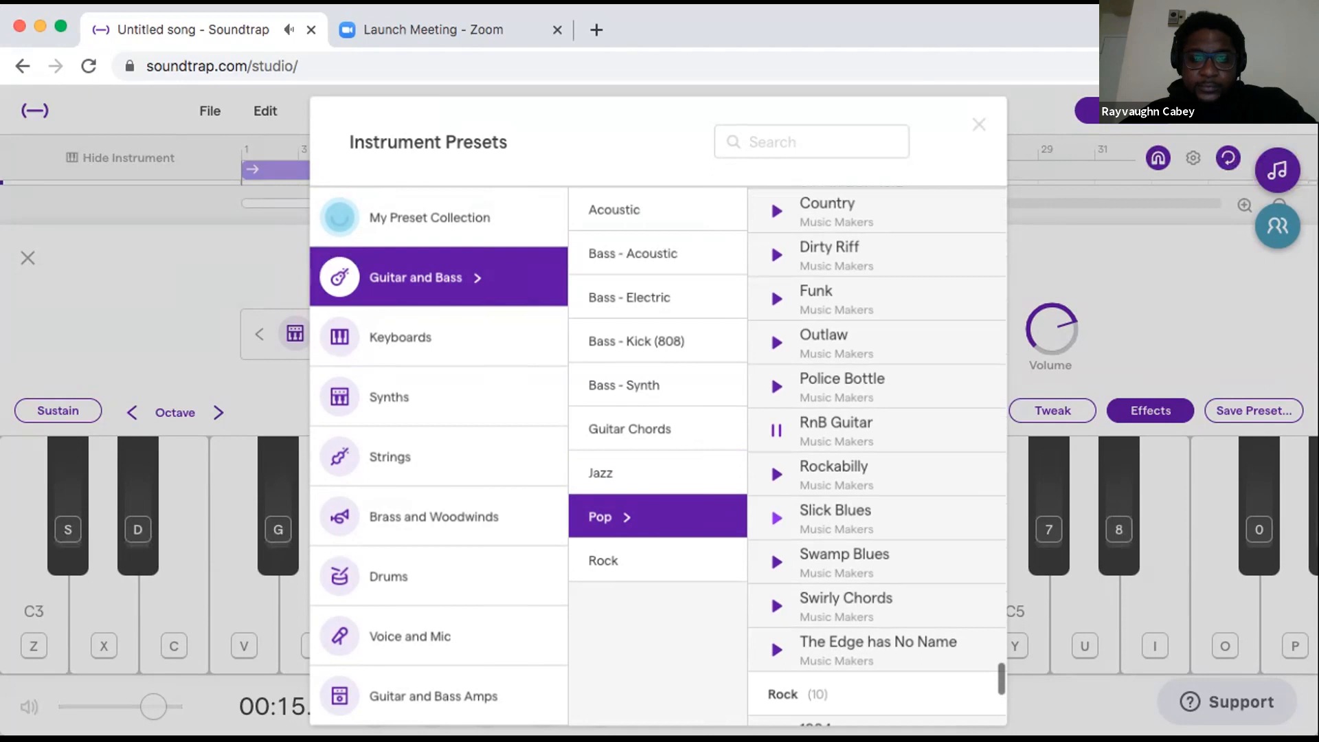
{"action": "scroll", "coordinate": [776, 518], "scroll_direction": "down", "scroll_amount": 1}
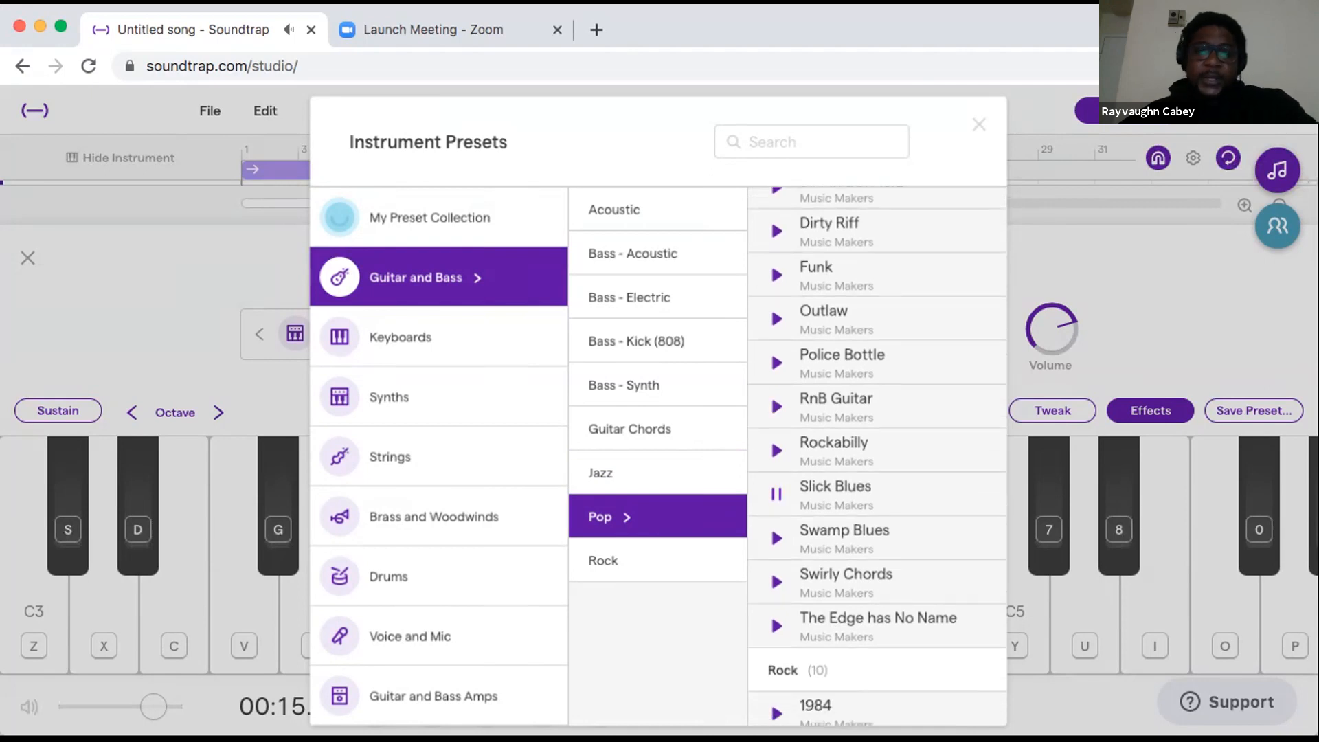
Set the newest track's instrument to Slick Blues and return the playhead to the song's start.
{"action": "left_click", "coordinate": [836, 493]}
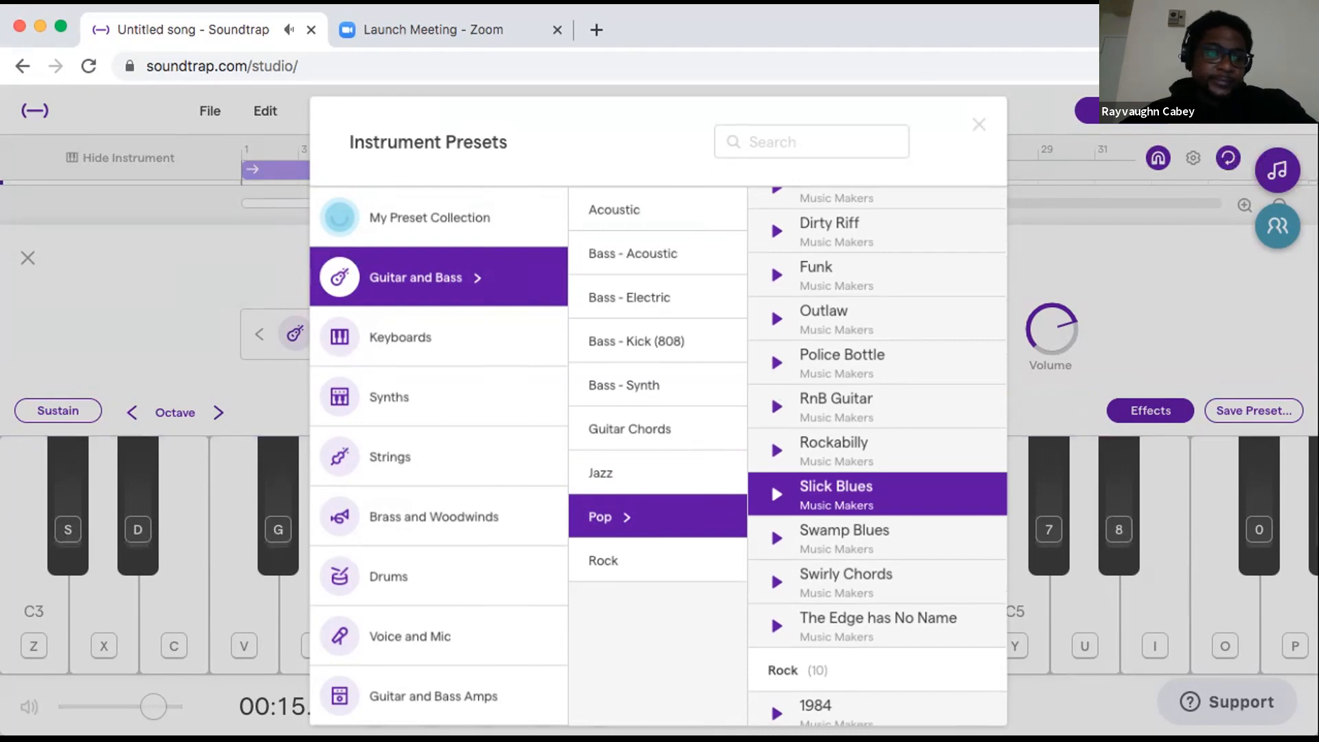
{"action": "left_click", "coordinate": [979, 124]}
{"action": "left_click", "coordinate": [27, 257]}
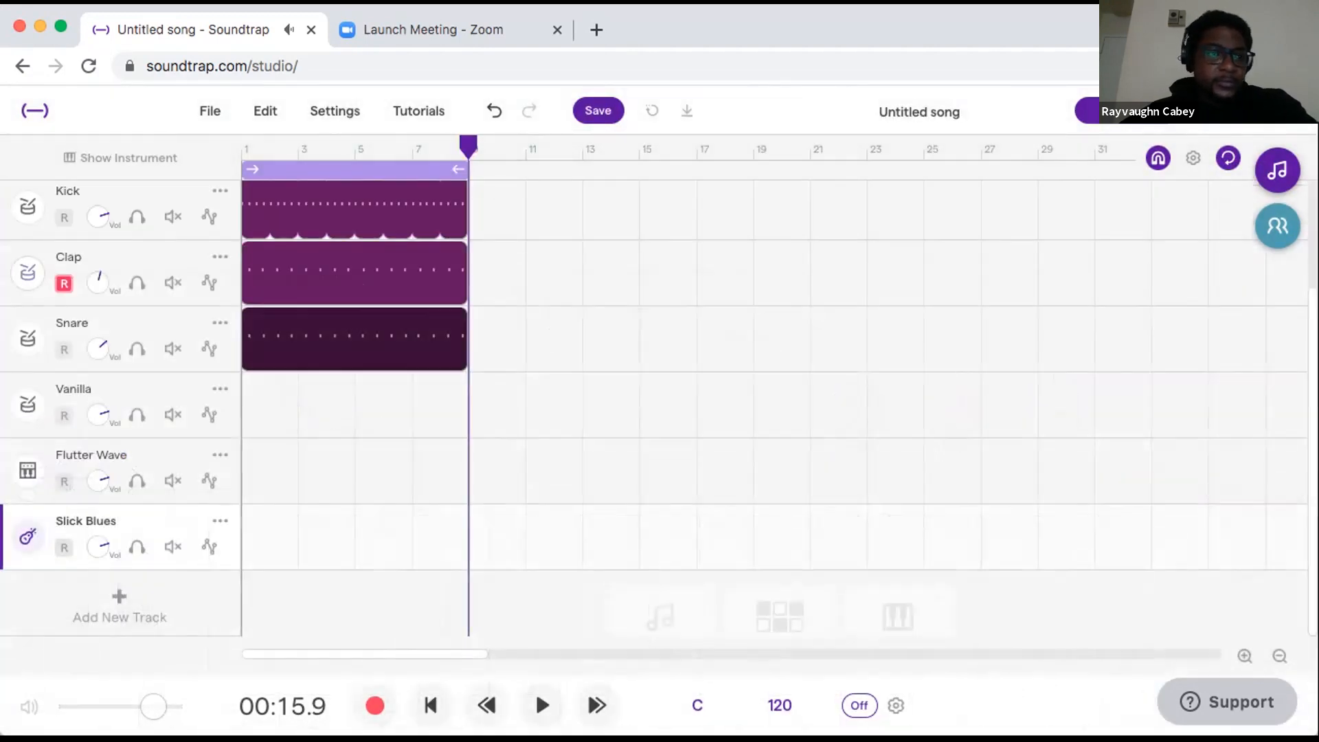
{"action": "scroll", "coordinate": [278, 279], "scroll_direction": "up", "scroll_amount": 2}
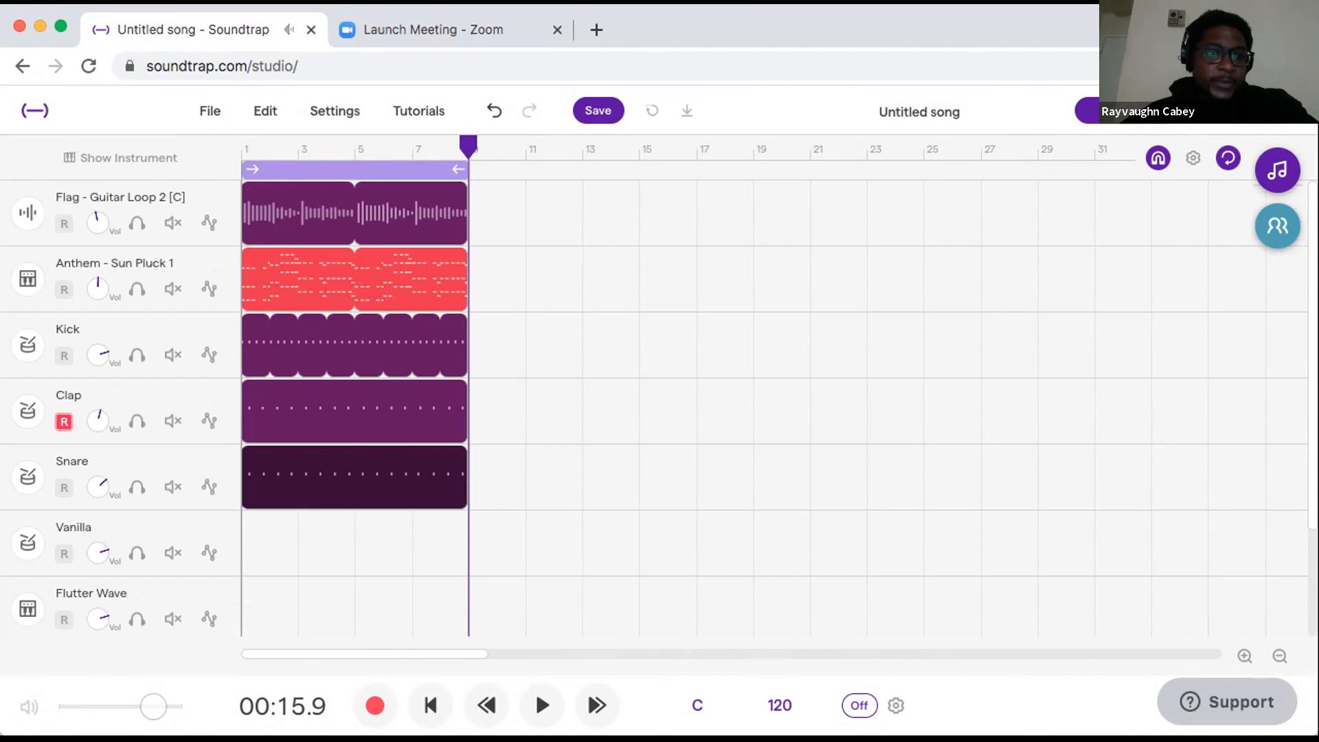
{"action": "left_click_drag", "start_coordinate": [469, 145], "coordinate": [258, 113]}
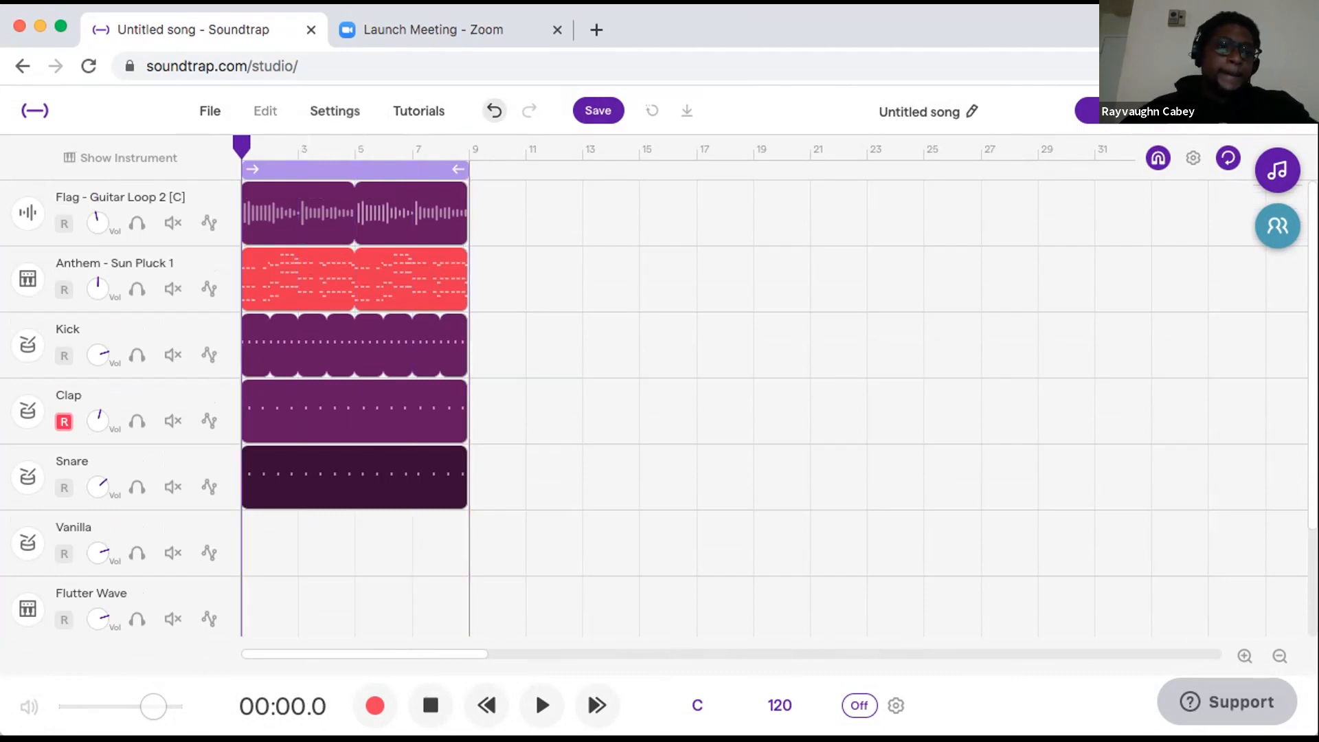
Play the song from the start, open the Slick Blues track's instrument keyboard, and pause playback.
{"action": "key", "text": "space"}
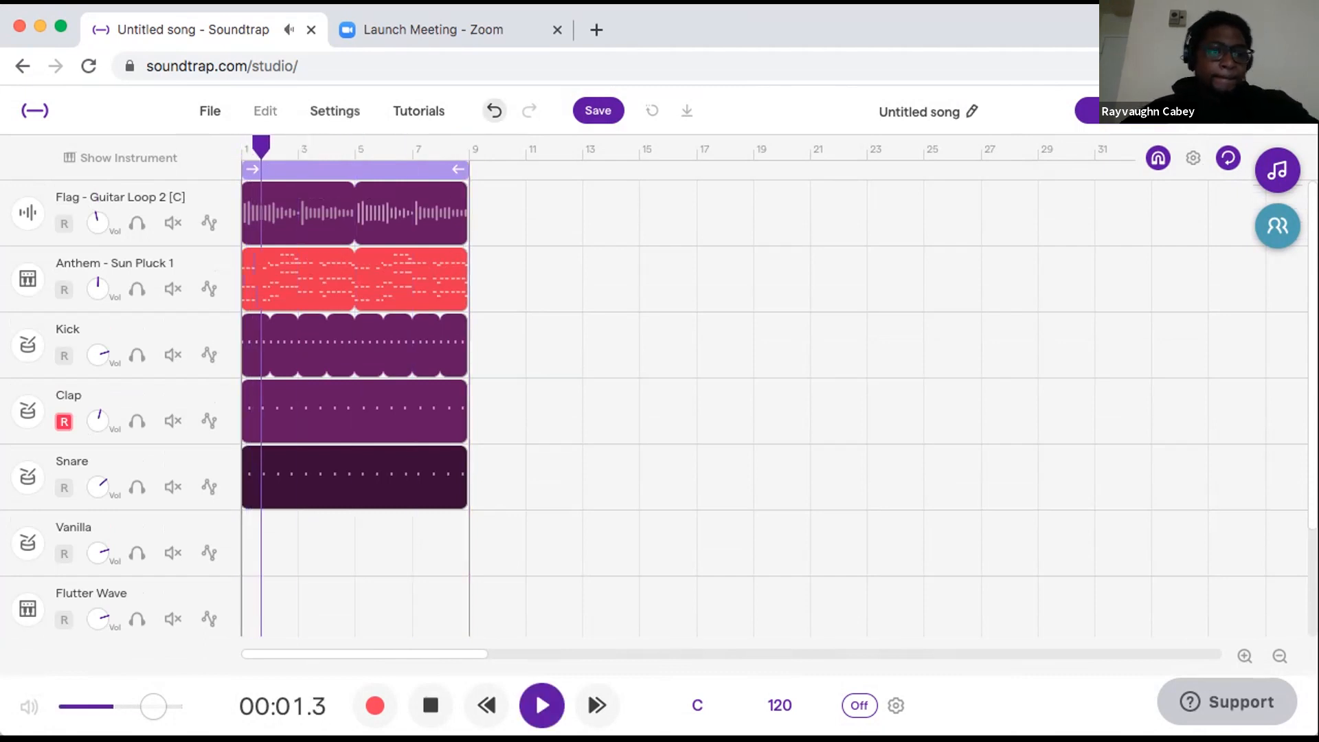
{"action": "scroll", "coordinate": [355, 385], "scroll_direction": "down", "scroll_amount": 1}
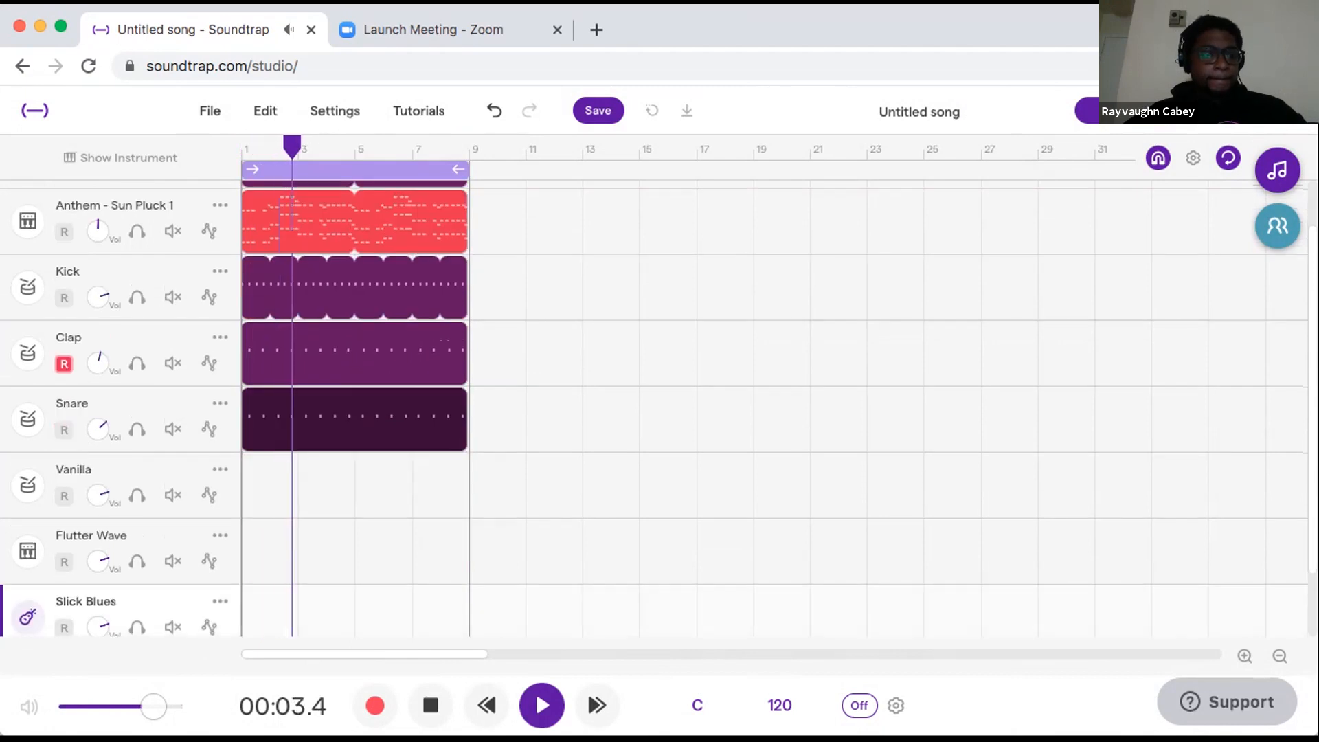
{"action": "scroll", "coordinate": [660, 408], "scroll_direction": "down", "scroll_amount": 1}
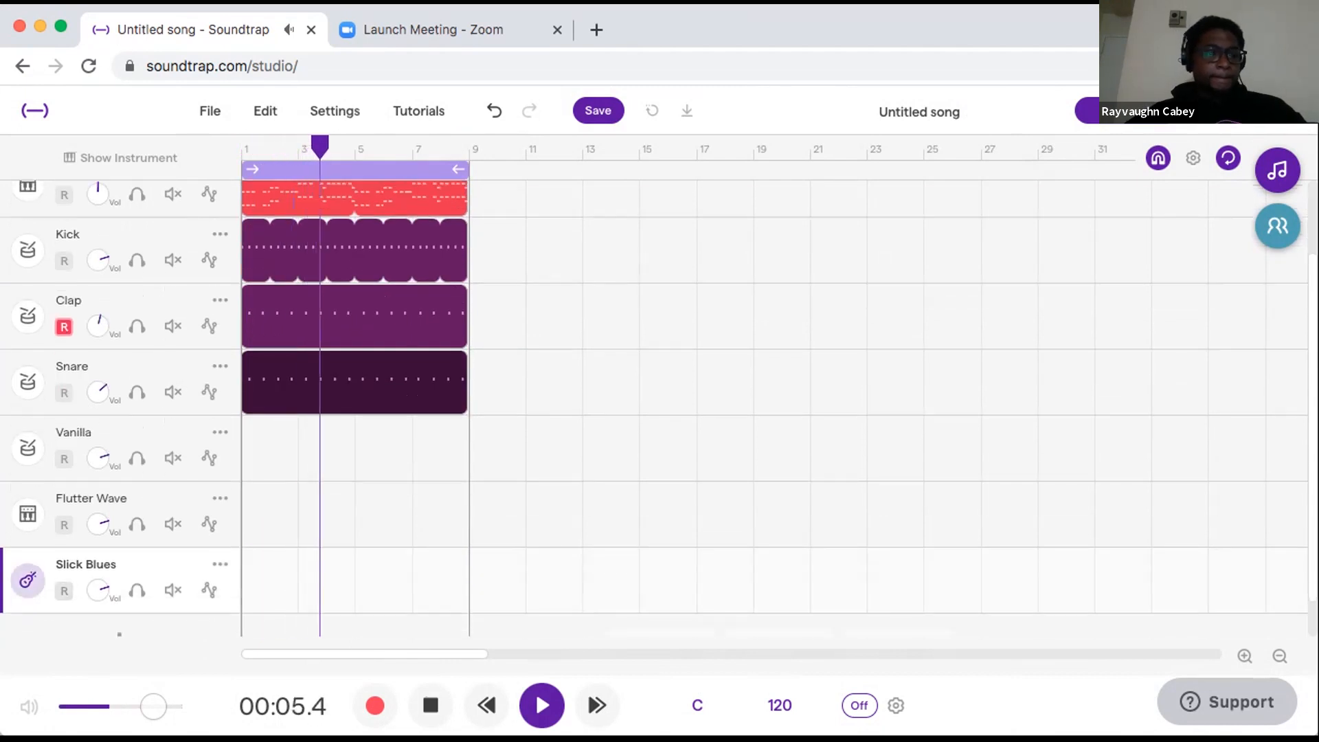
{"action": "left_click", "coordinate": [27, 580]}
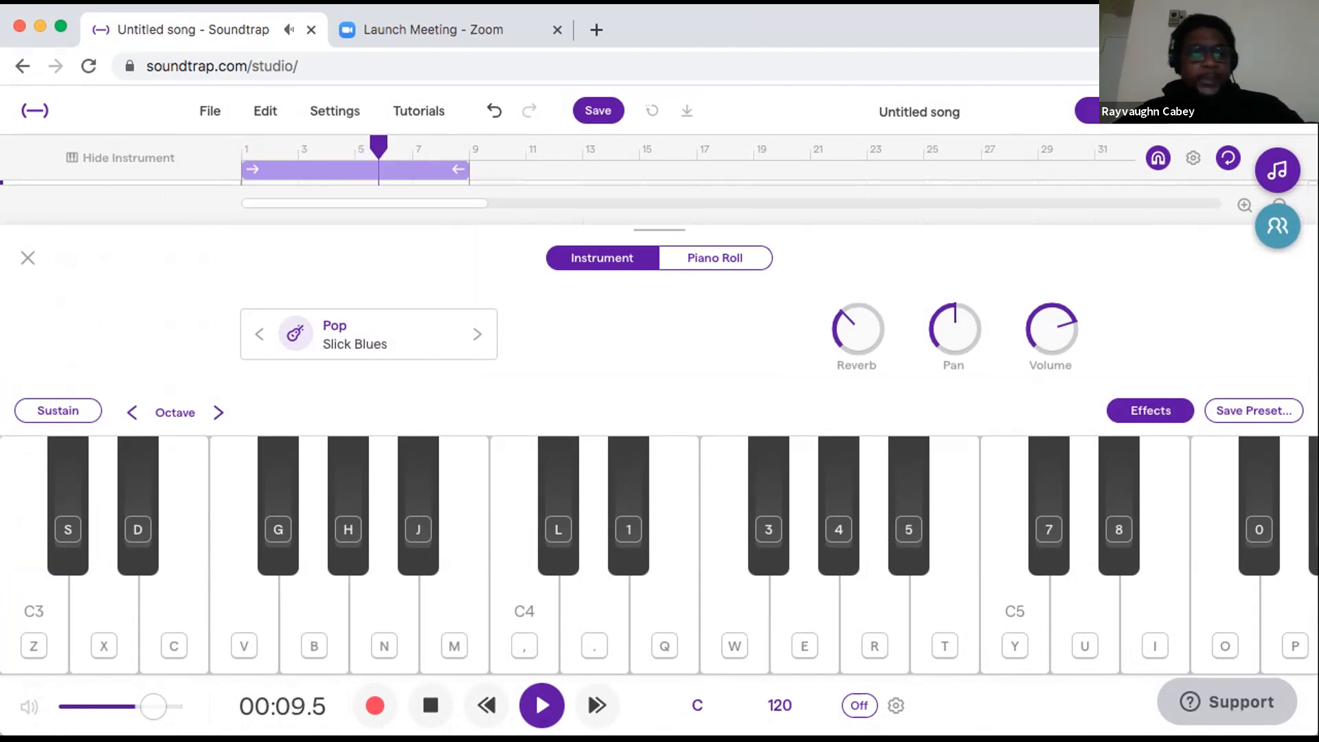
{"action": "key", "text": "space"}
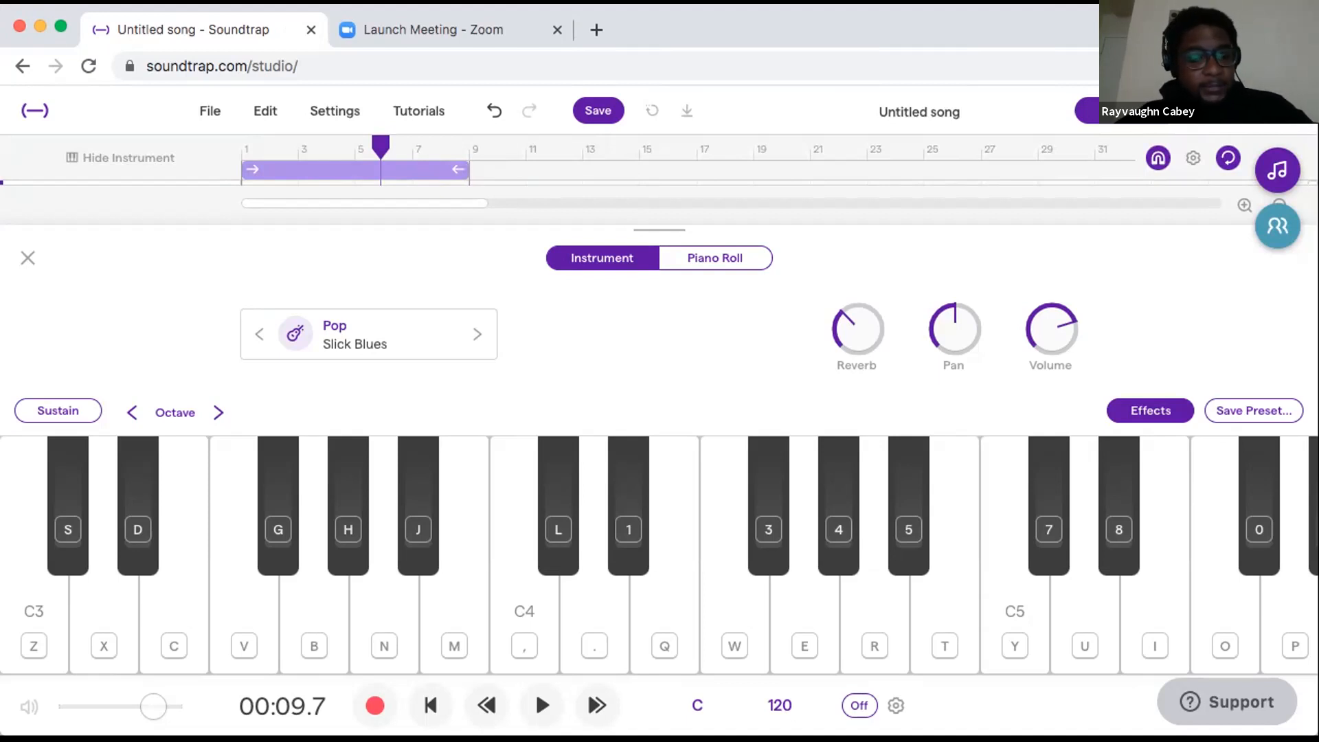
Try out single notes such as F#3, C3 and E3 on the Slick Blues guitar with playback stopped.
{"action": "key", "text": "d"}
{"action": "key", "text": "r"}
{"action": "key", "text": "g"}
{"action": "key", "text": "z"}
{"action": "key", "text": "c"}
{"action": "key", "text": "g"}
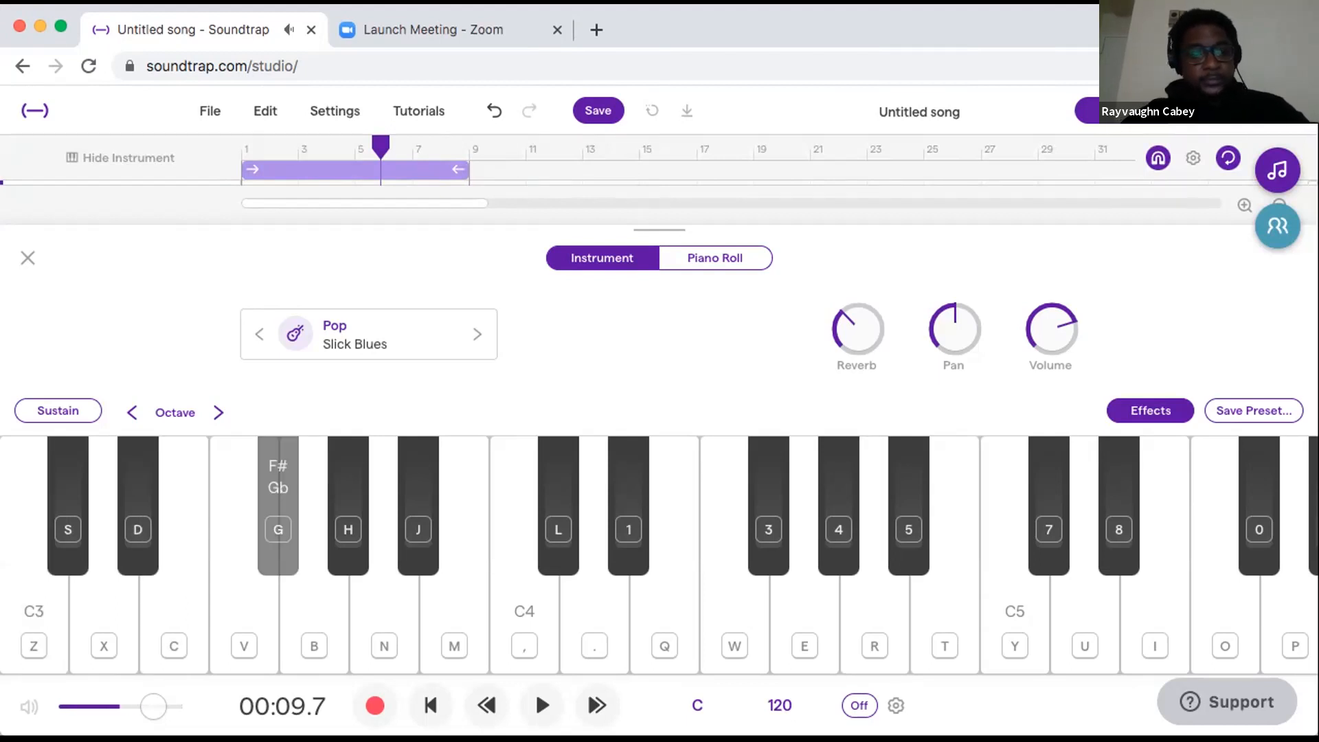
{"action": "key", "text": "s"}
Play the song and improvise guitar notes around E3 and F3 over it, and stop playback.
{"action": "key", "text": "space"}
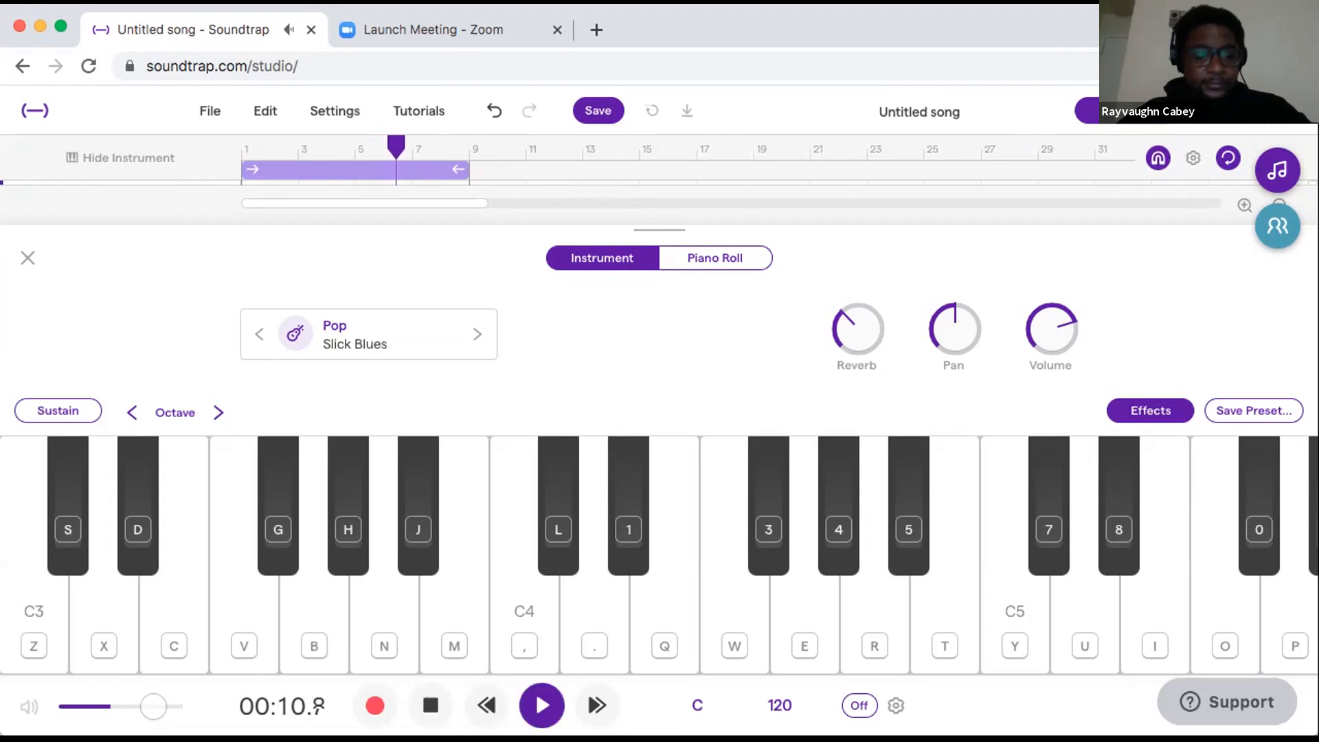
{"action": "key", "text": "t"}
{"action": "key", "text": "v"}
{"action": "key", "text": "c"}
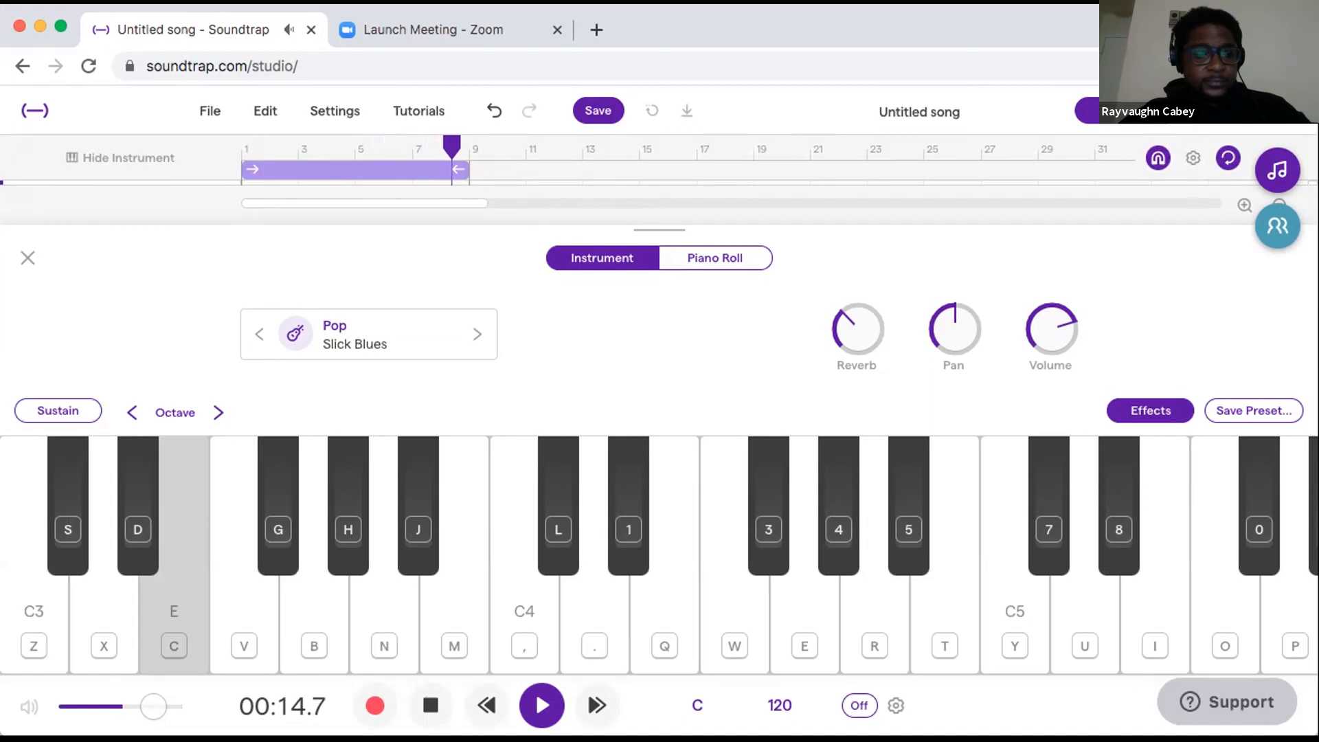
{"action": "key", "text": "c"}
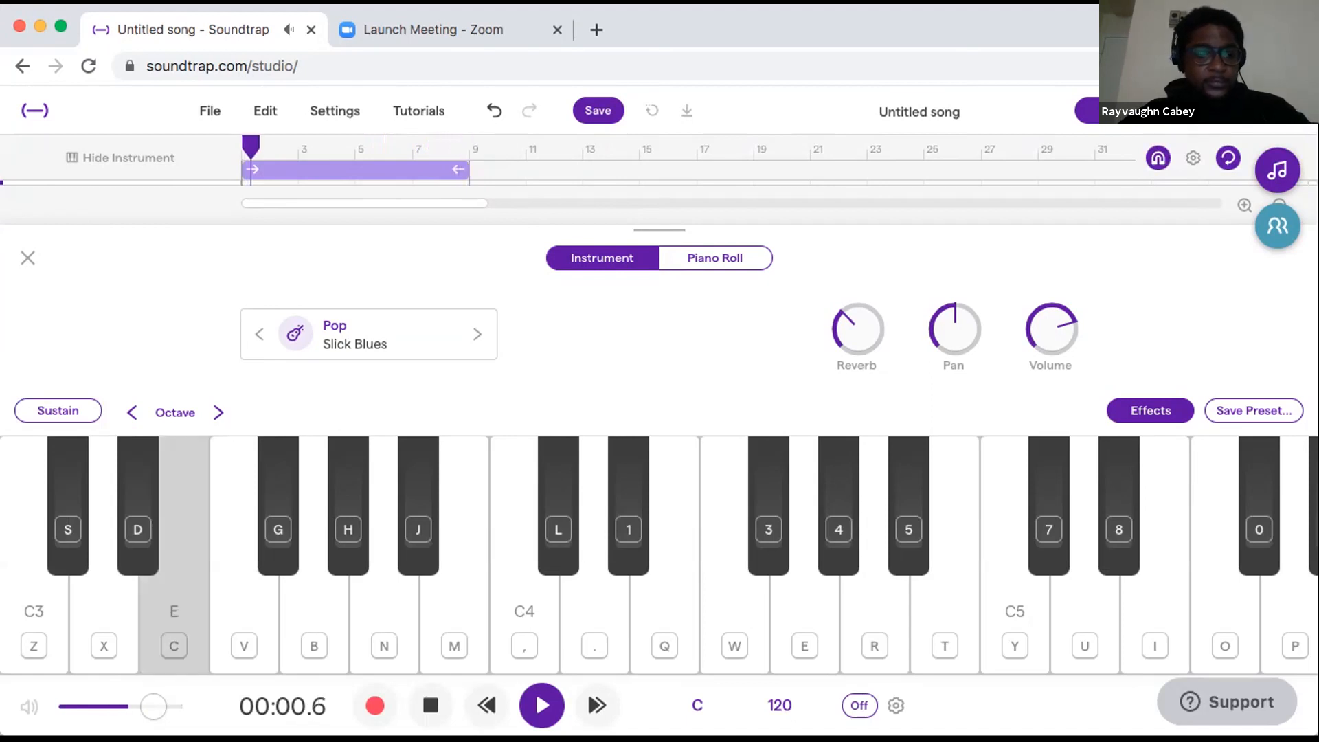
{"action": "key", "text": "g"}
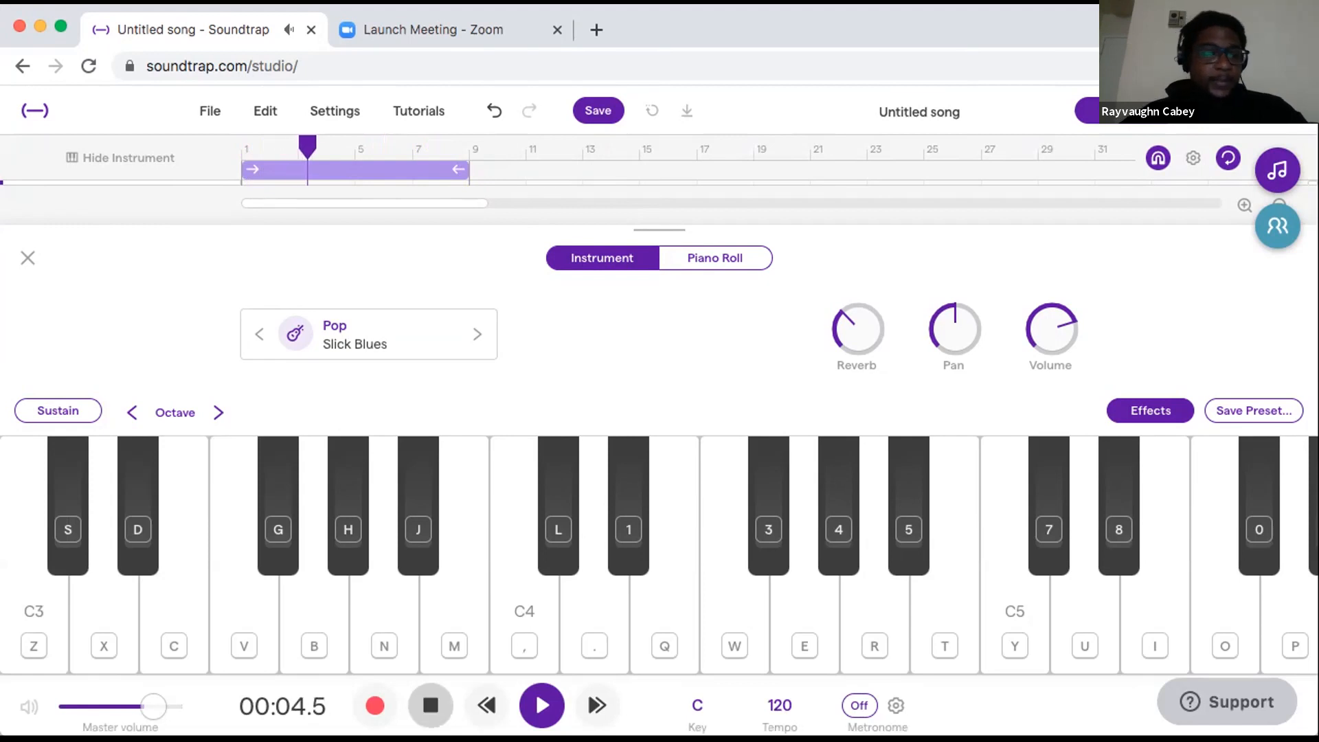
{"action": "left_click", "coordinate": [431, 705]}
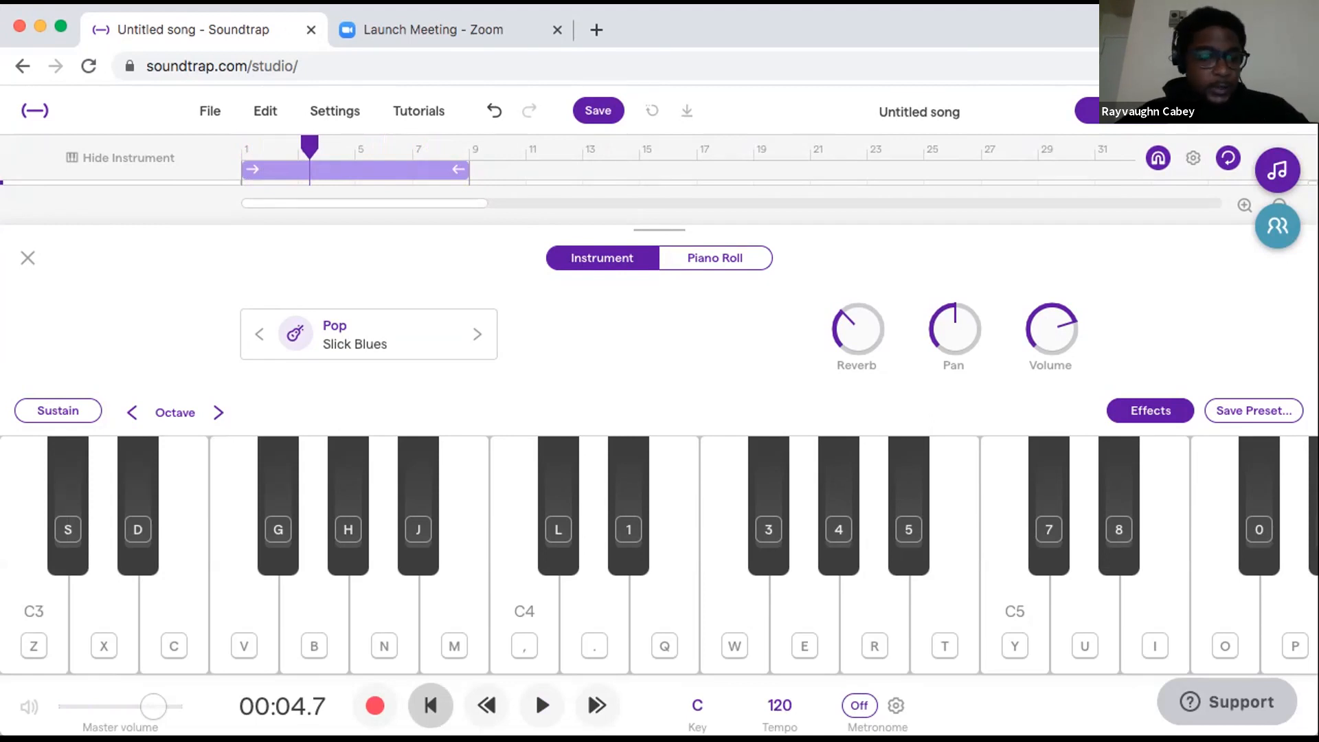
Rehearse a guitar melody on E3, G3 and B3 over the looping song, and stop playback.
{"action": "key", "text": "c"}
{"action": "key", "text": "space"}
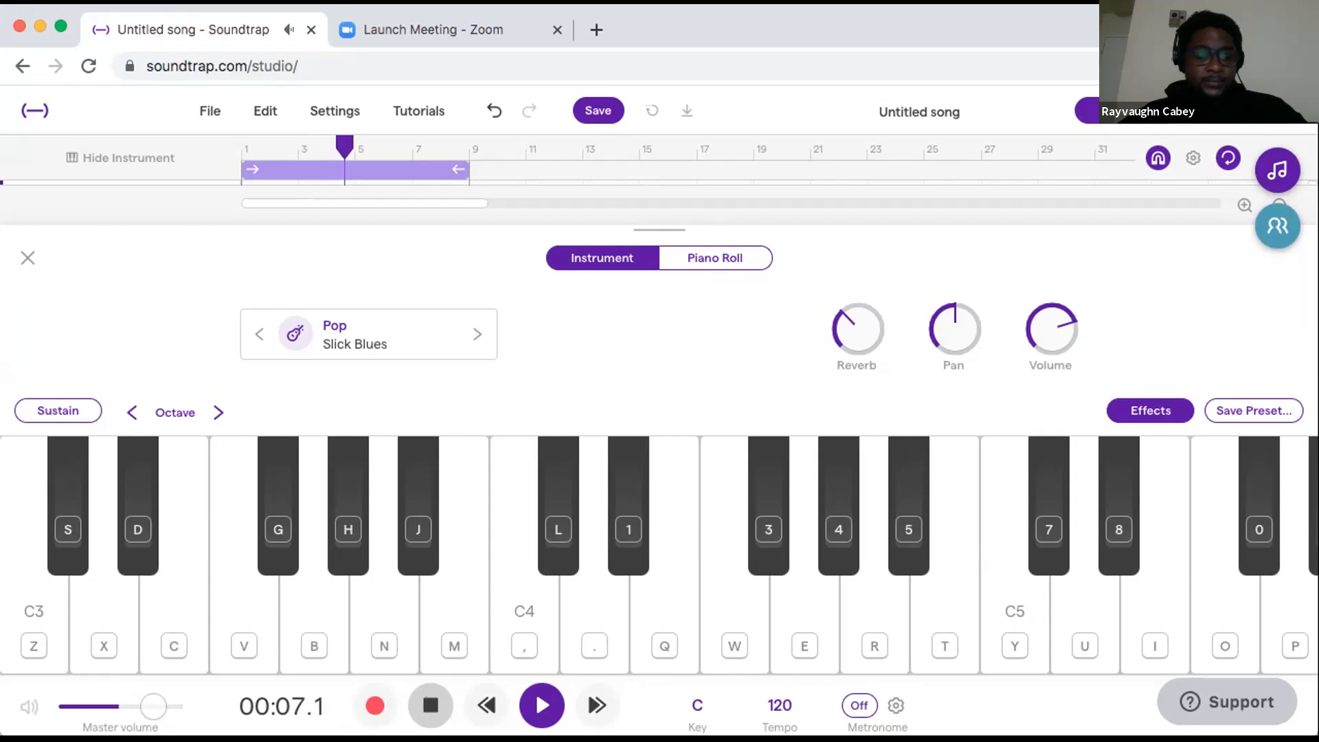
{"action": "key", "text": "c"}
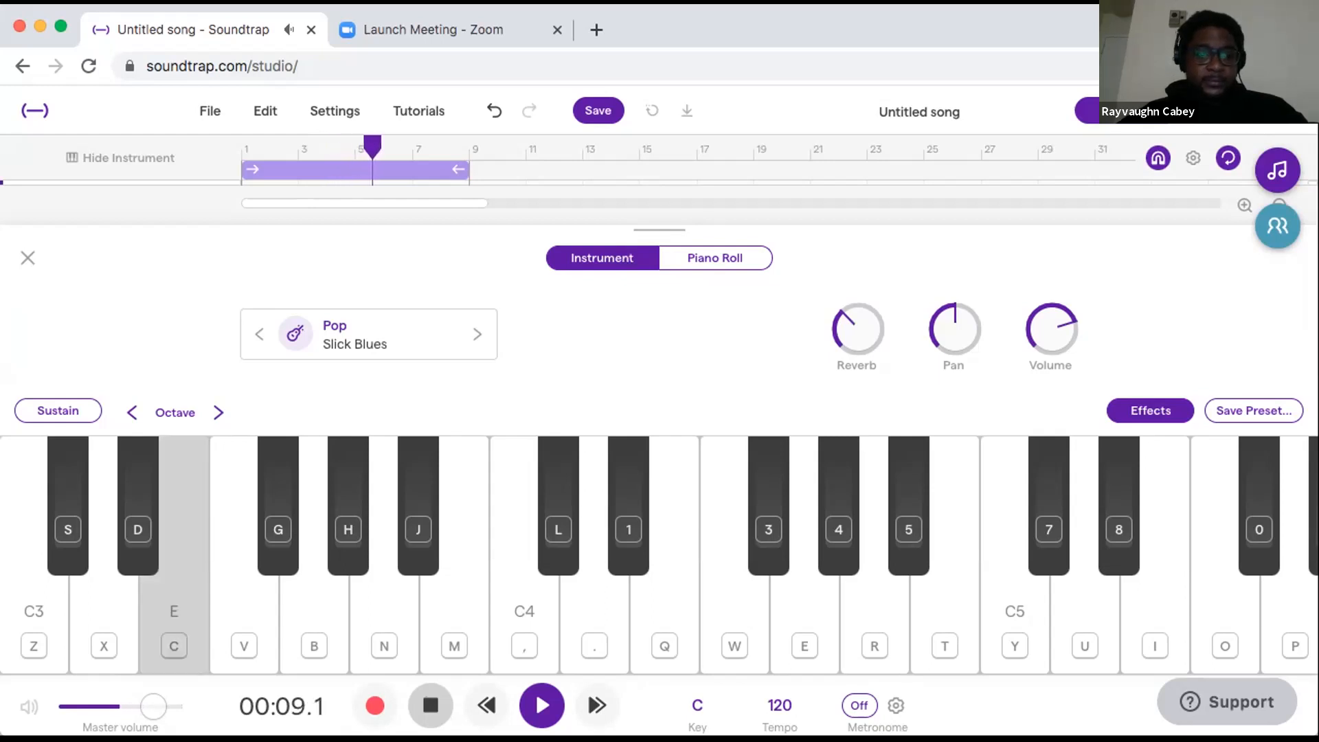
{"action": "key", "text": "b"}
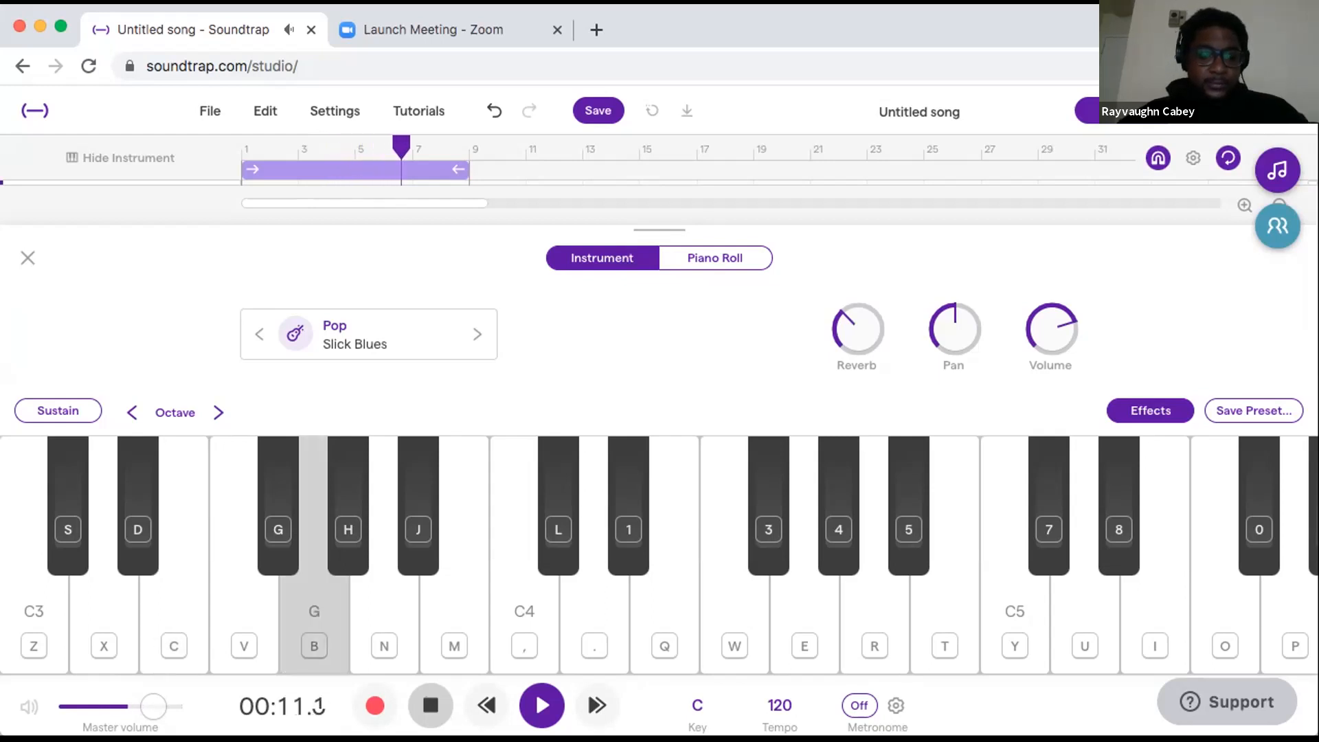
{"action": "key", "text": "j"}
{"action": "key", "text": "c"}
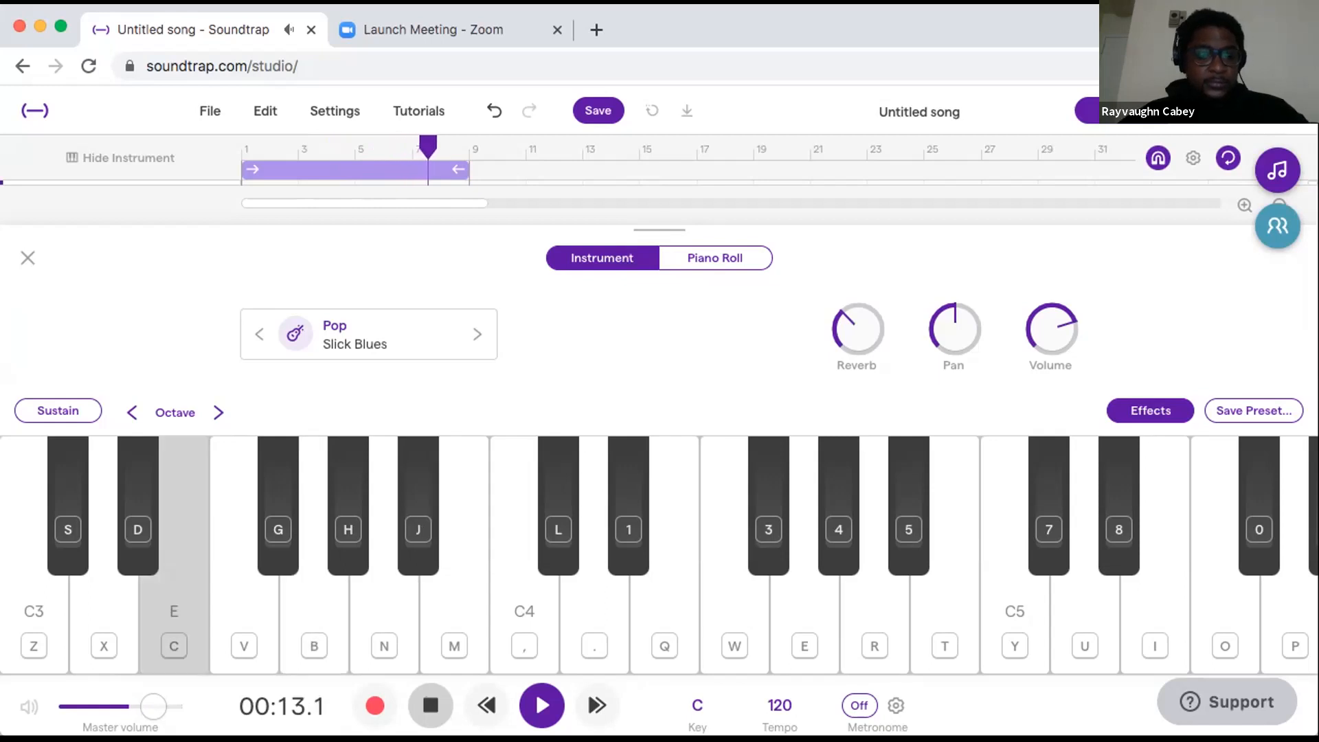
{"action": "key", "text": "m"}
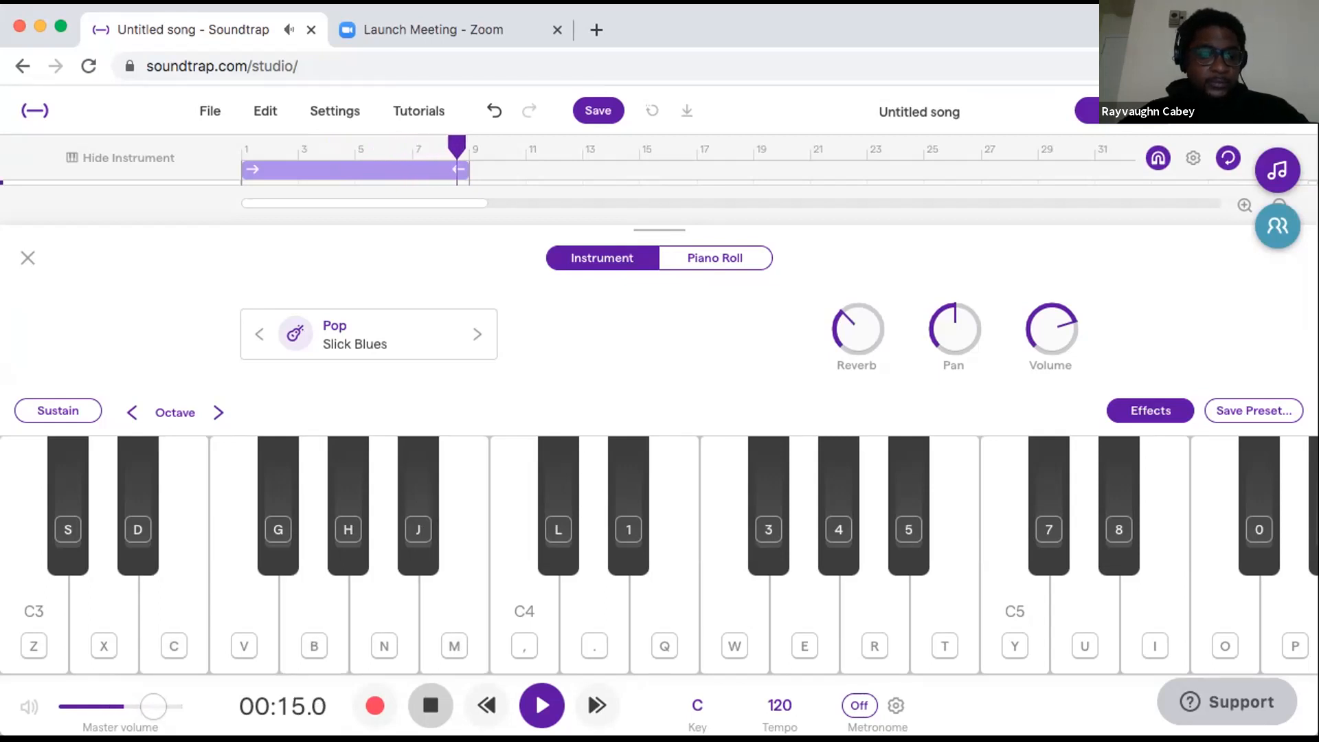
{"action": "key", "text": "c"}
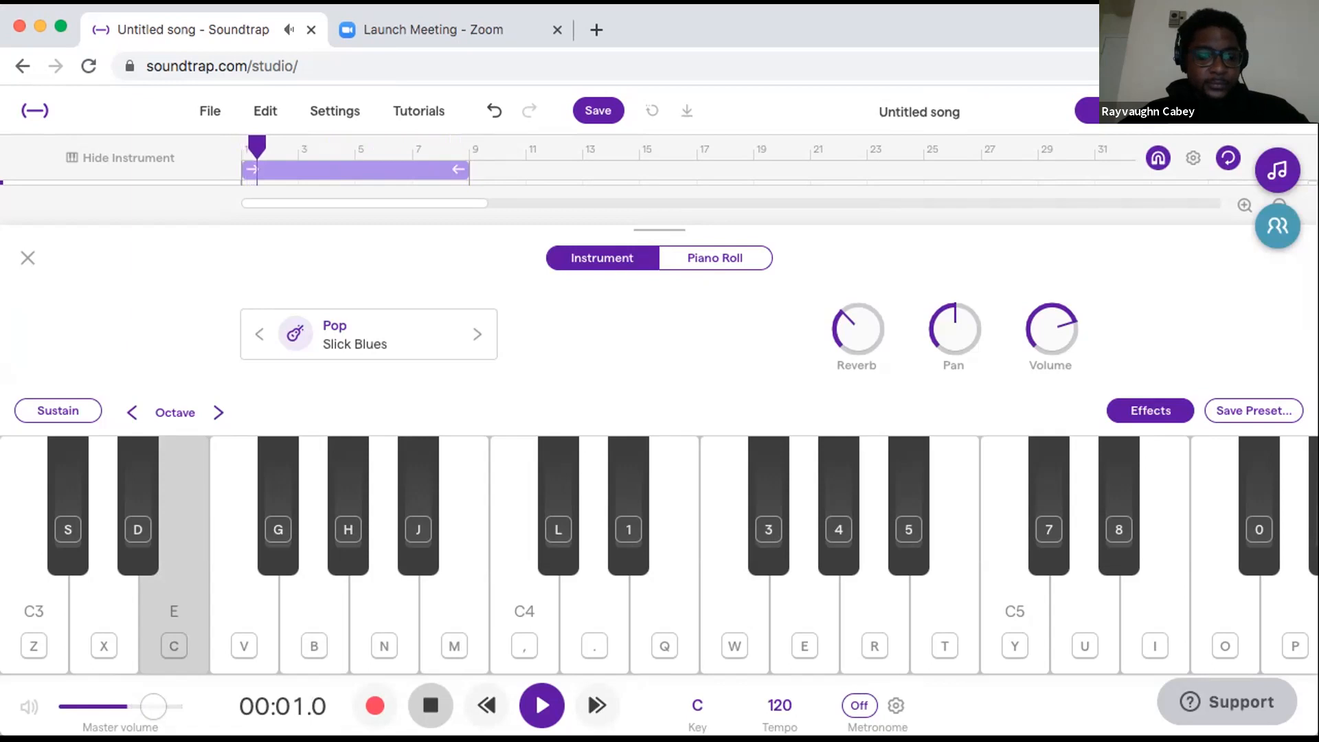
{"action": "key", "text": "b"}
{"action": "key", "text": "m"}
{"action": "key", "text": "b"}
{"action": "key", "text": "c"}
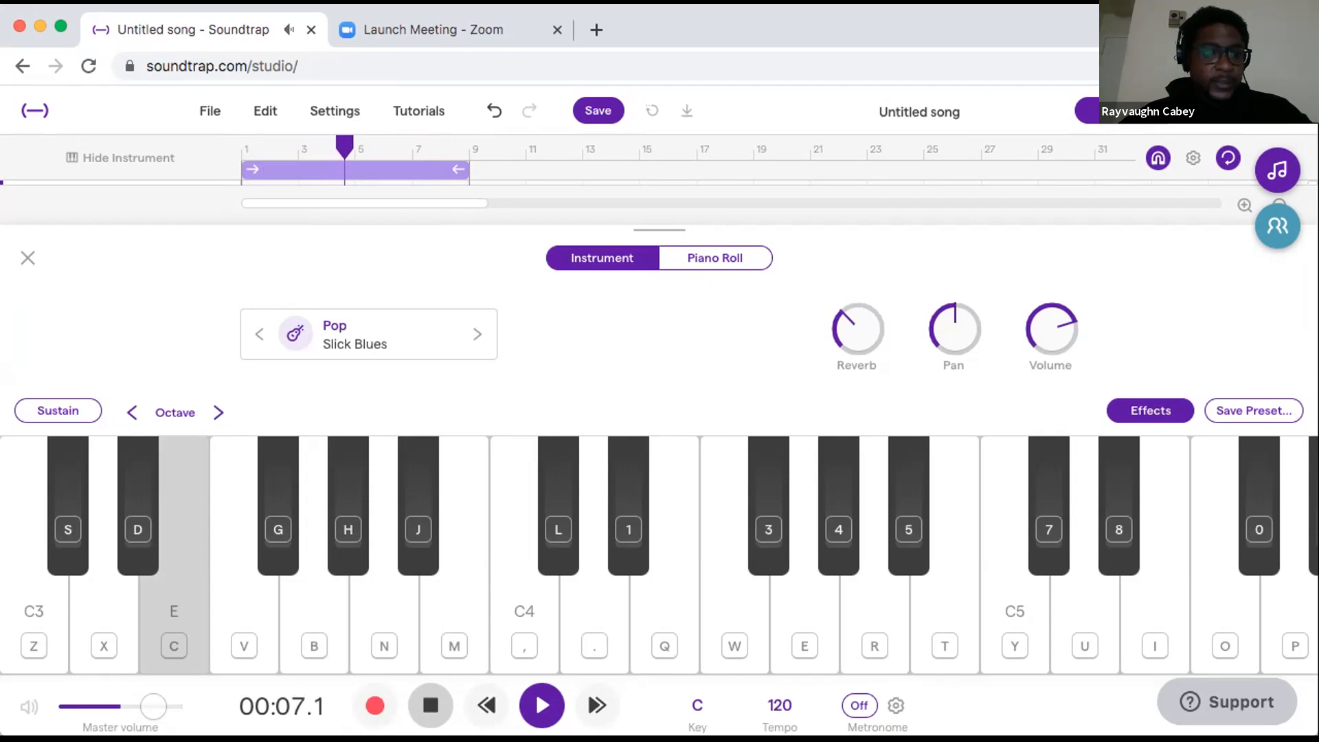
{"action": "key", "text": "space"}
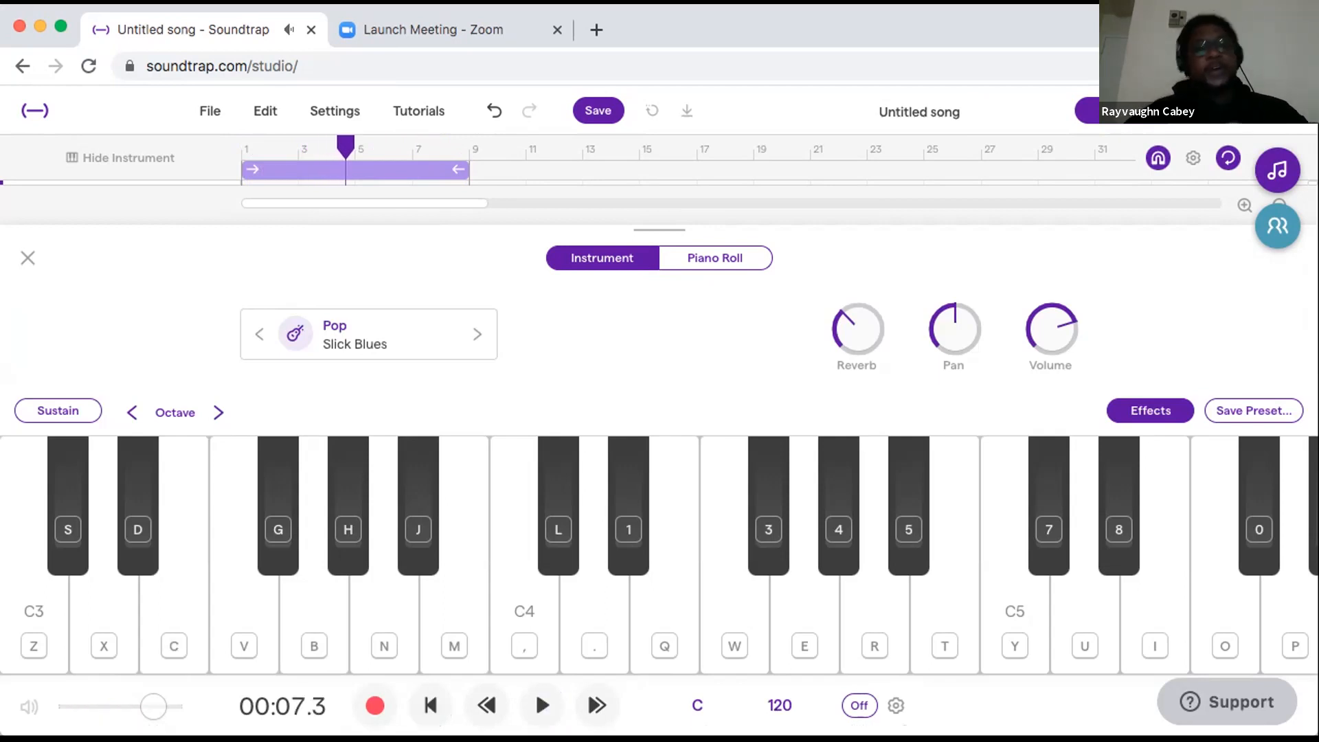
Return the playhead to the song's start and turn on the metronome.
{"action": "left_click_drag", "start_coordinate": [347, 148], "coordinate": [237, 153]}
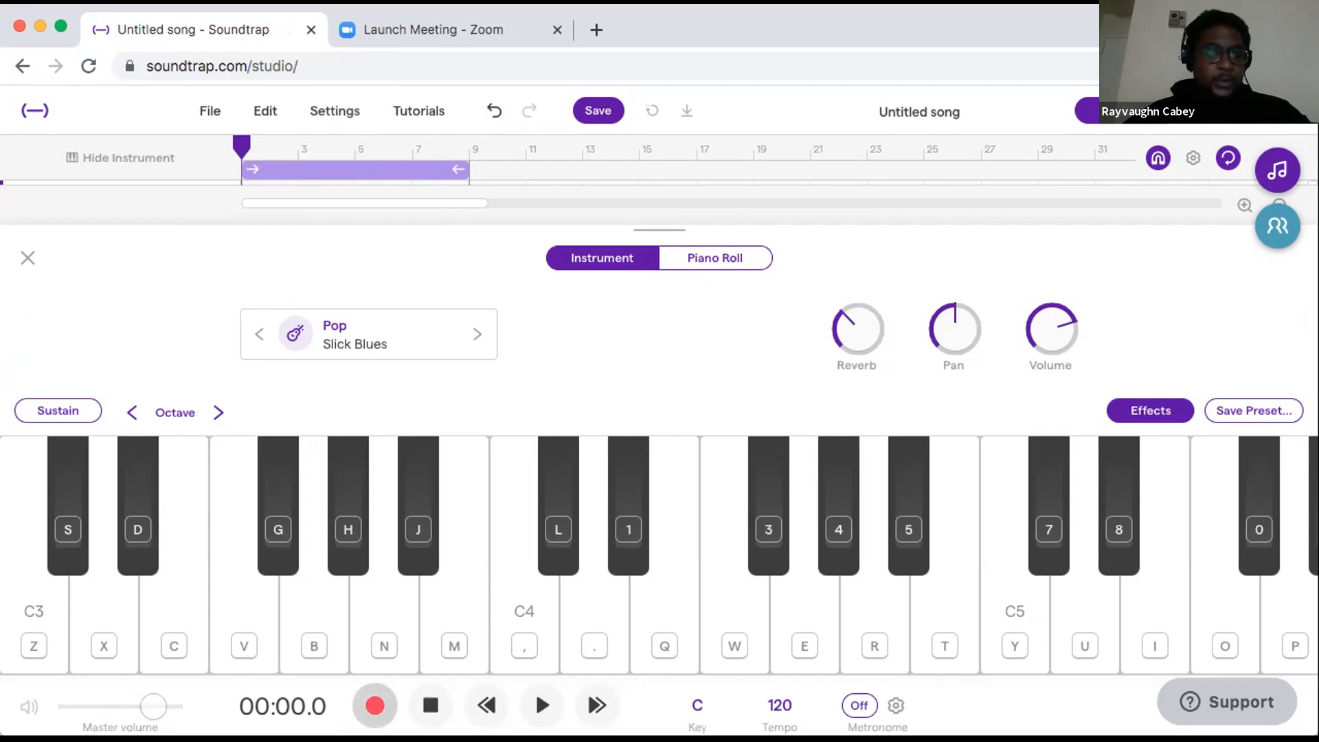
{"action": "left_click", "coordinate": [374, 706]}
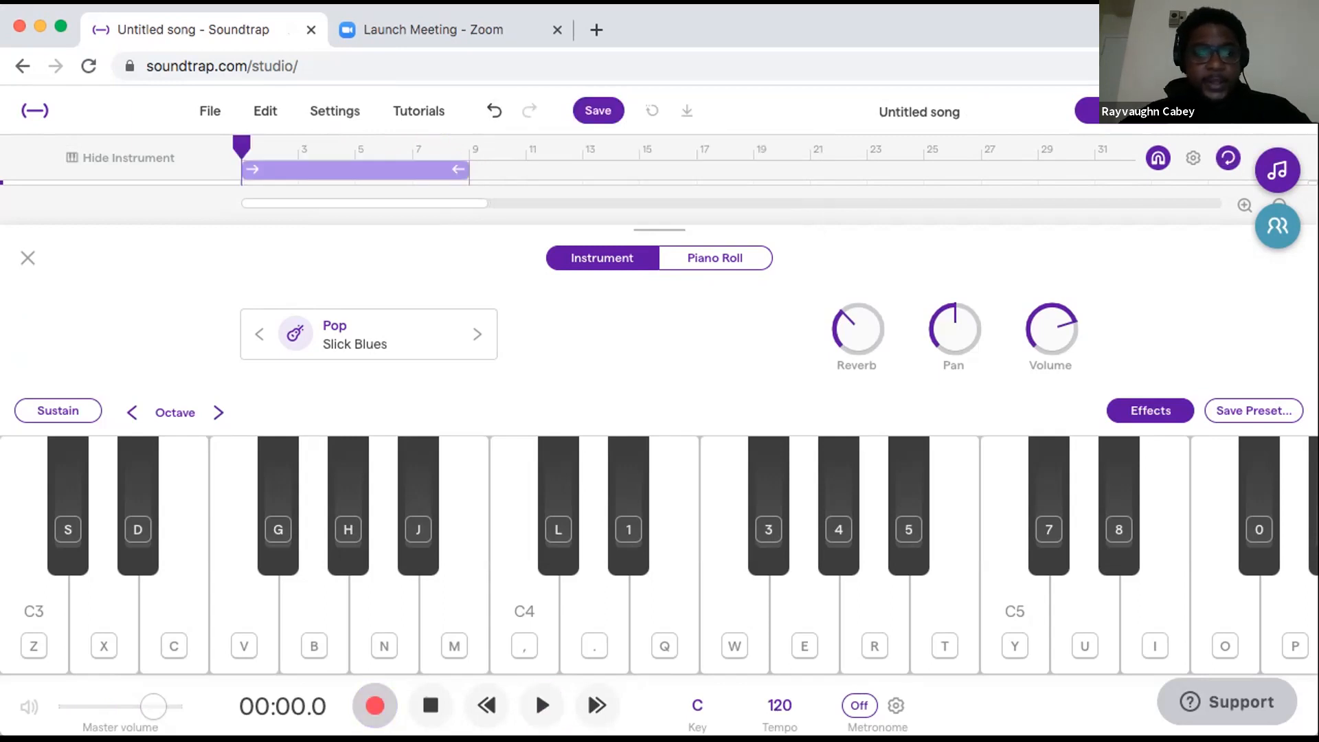
{"action": "left_click", "coordinate": [859, 705]}
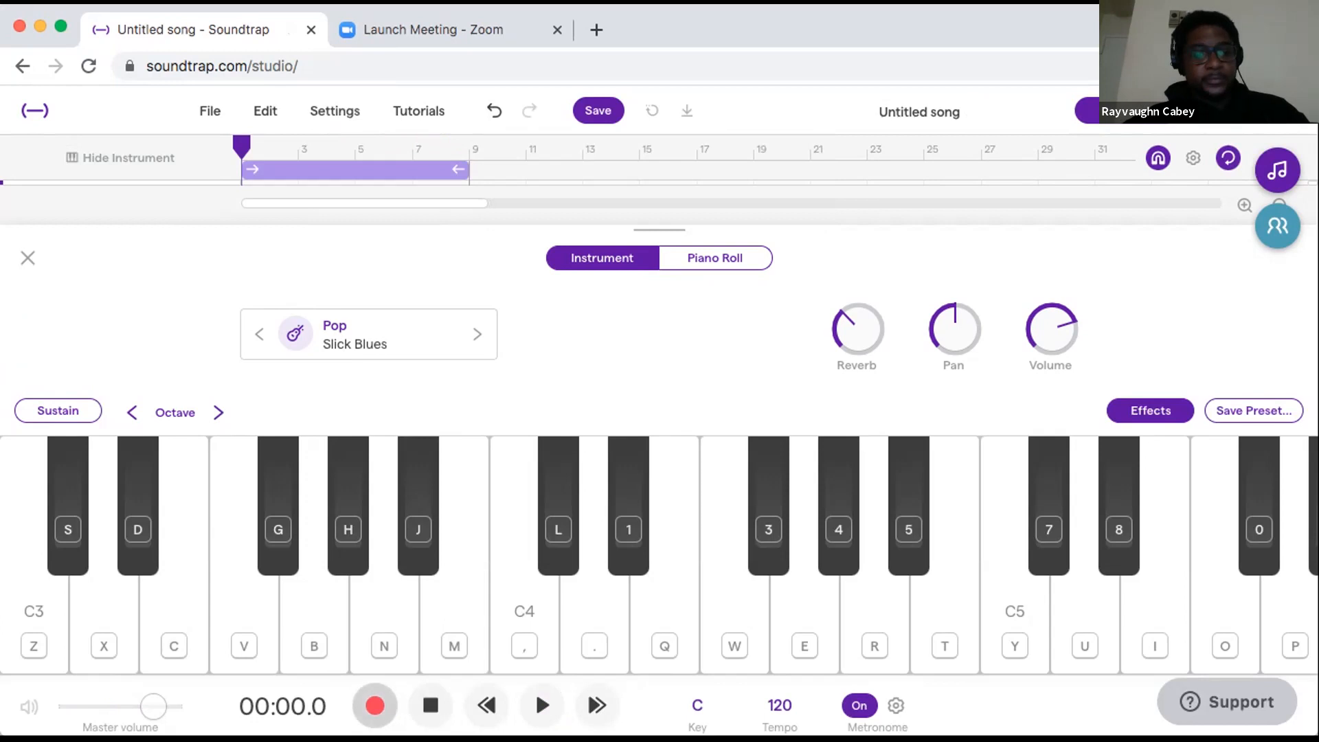
Record the guitar melody E, G, B, G, E, E, B, G, E on the Slick Blues track across the eight-bar loop.
{"action": "left_click", "coordinate": [375, 705]}
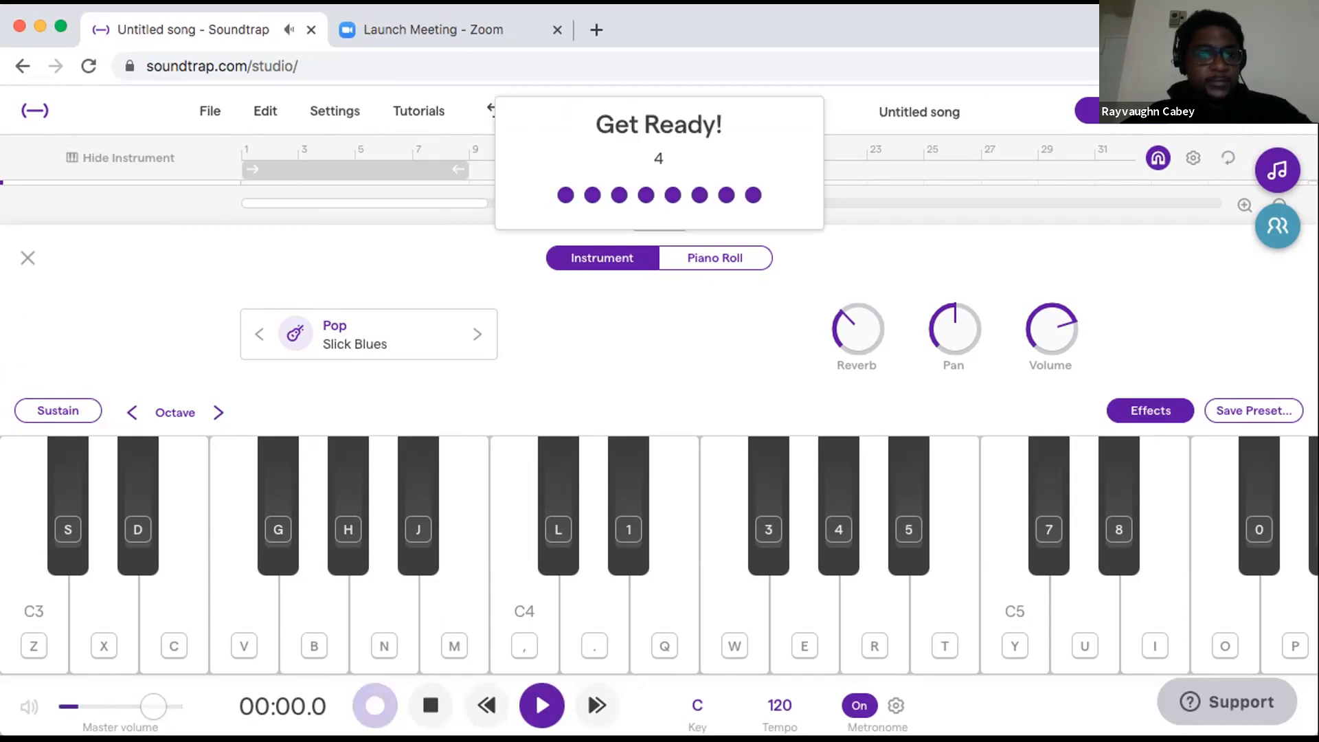
{"action": "key", "text": "c"}
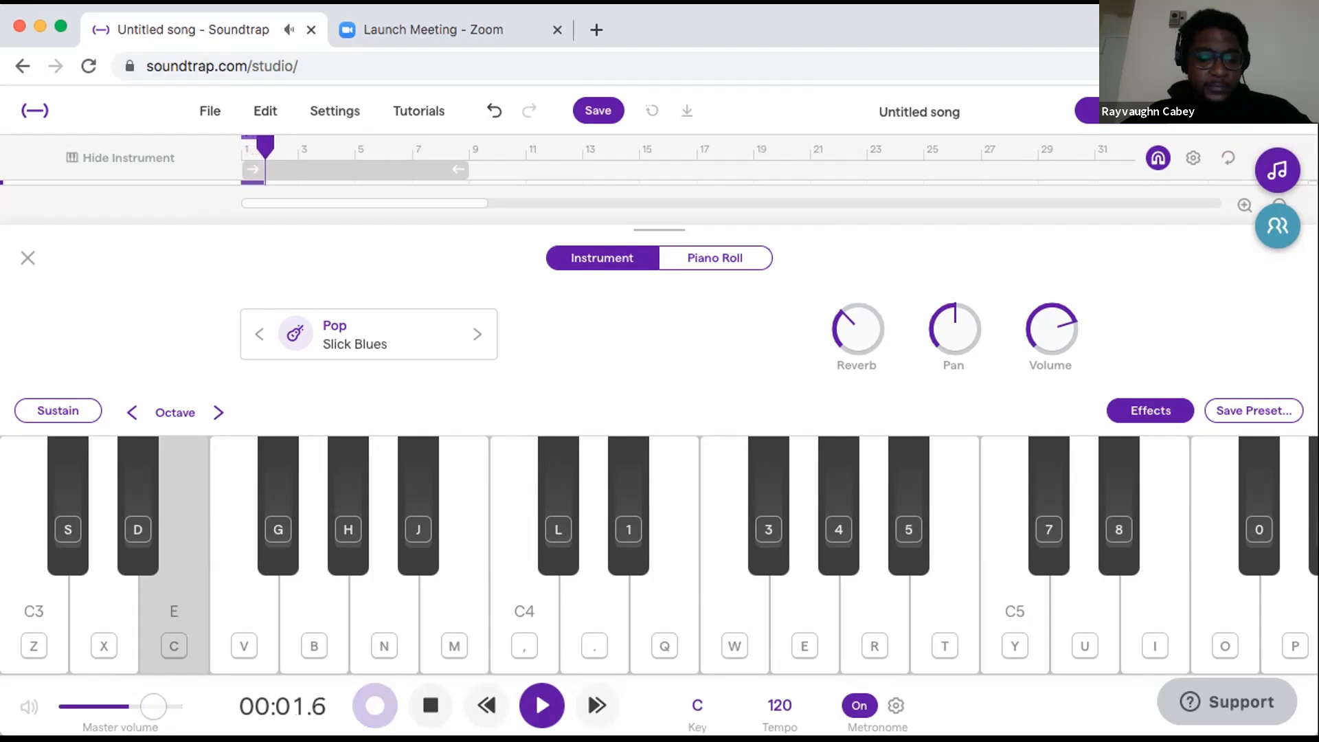
{"action": "key", "text": "b"}
{"action": "key", "text": "m"}
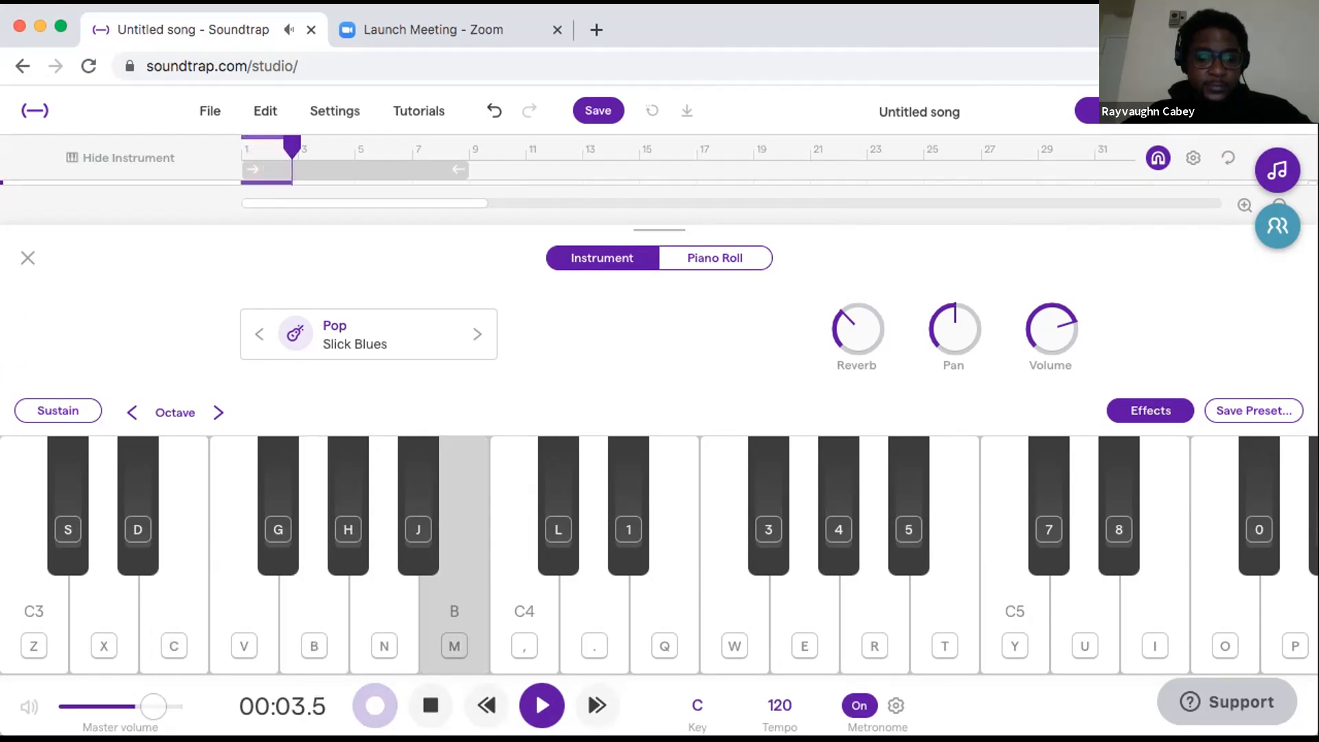
{"action": "key", "text": "b"}
{"action": "key", "text": "c"}
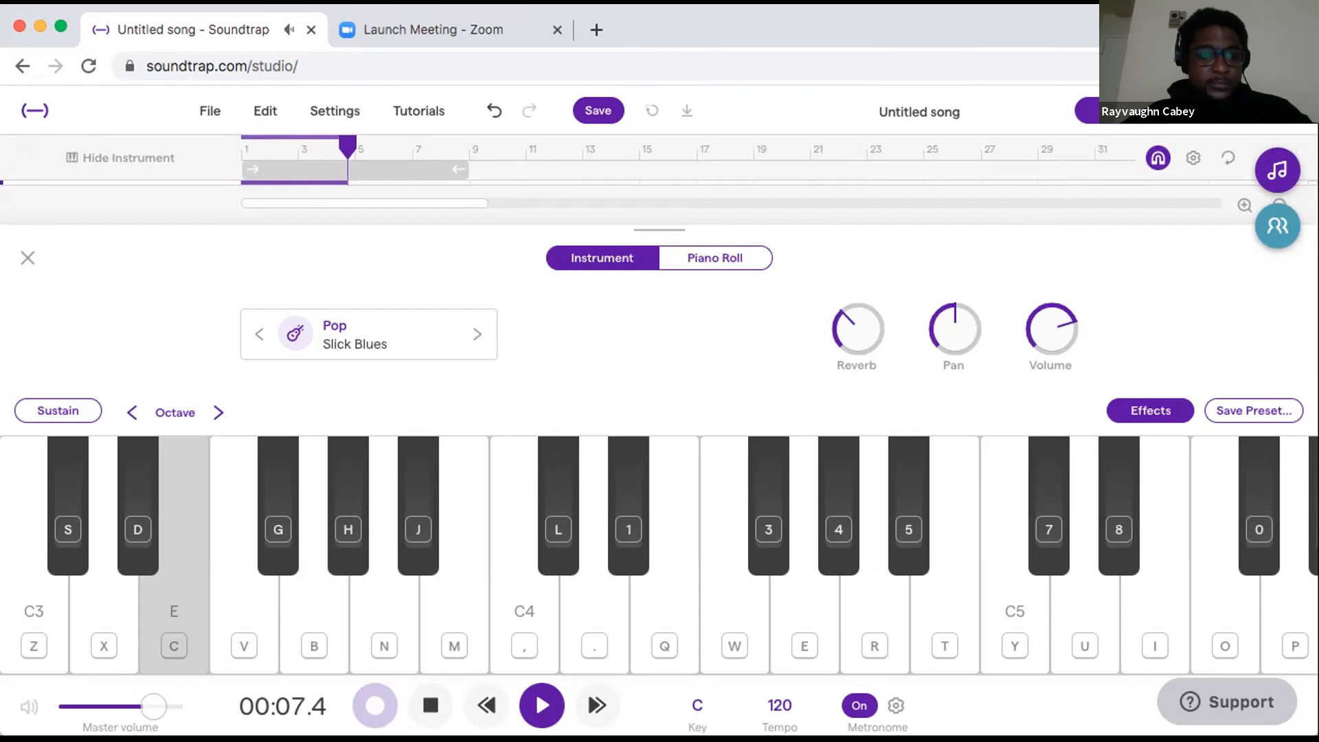
{"action": "key", "text": "c"}
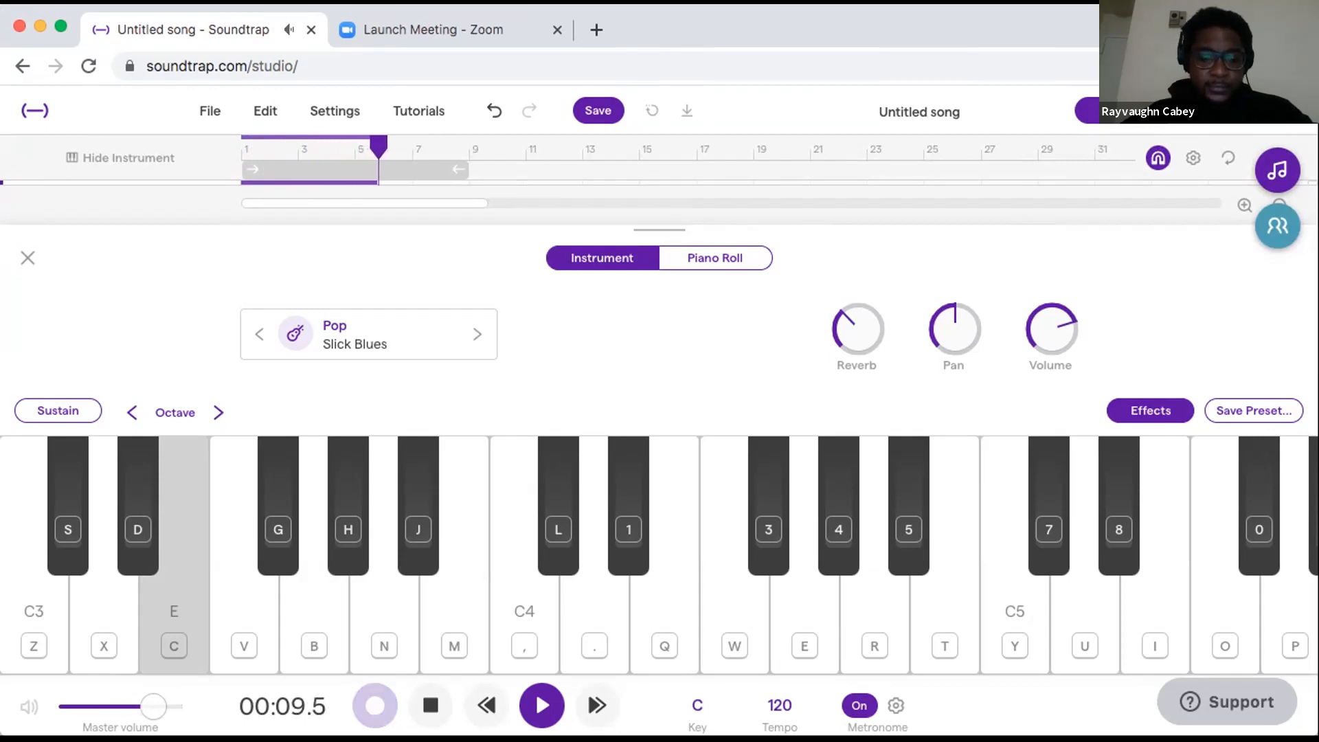
{"action": "key", "text": "m"}
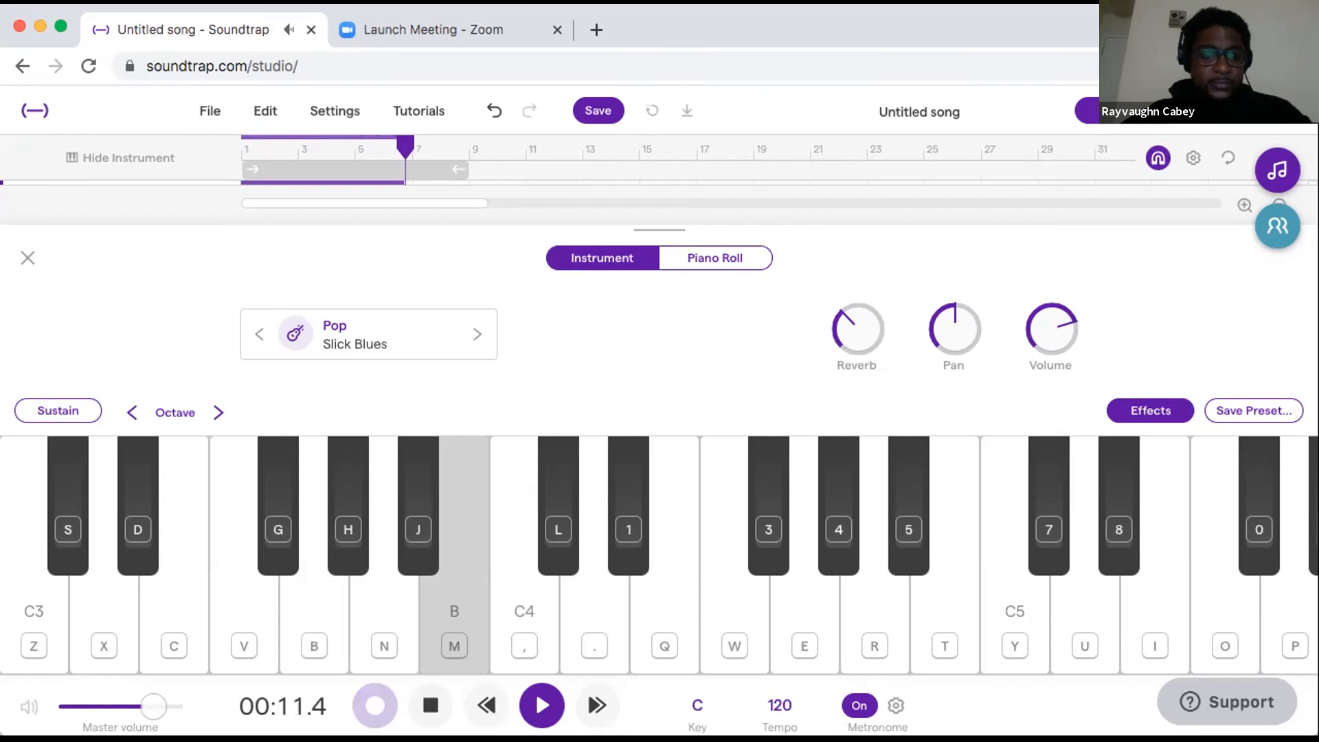
{"action": "key", "text": "b"}
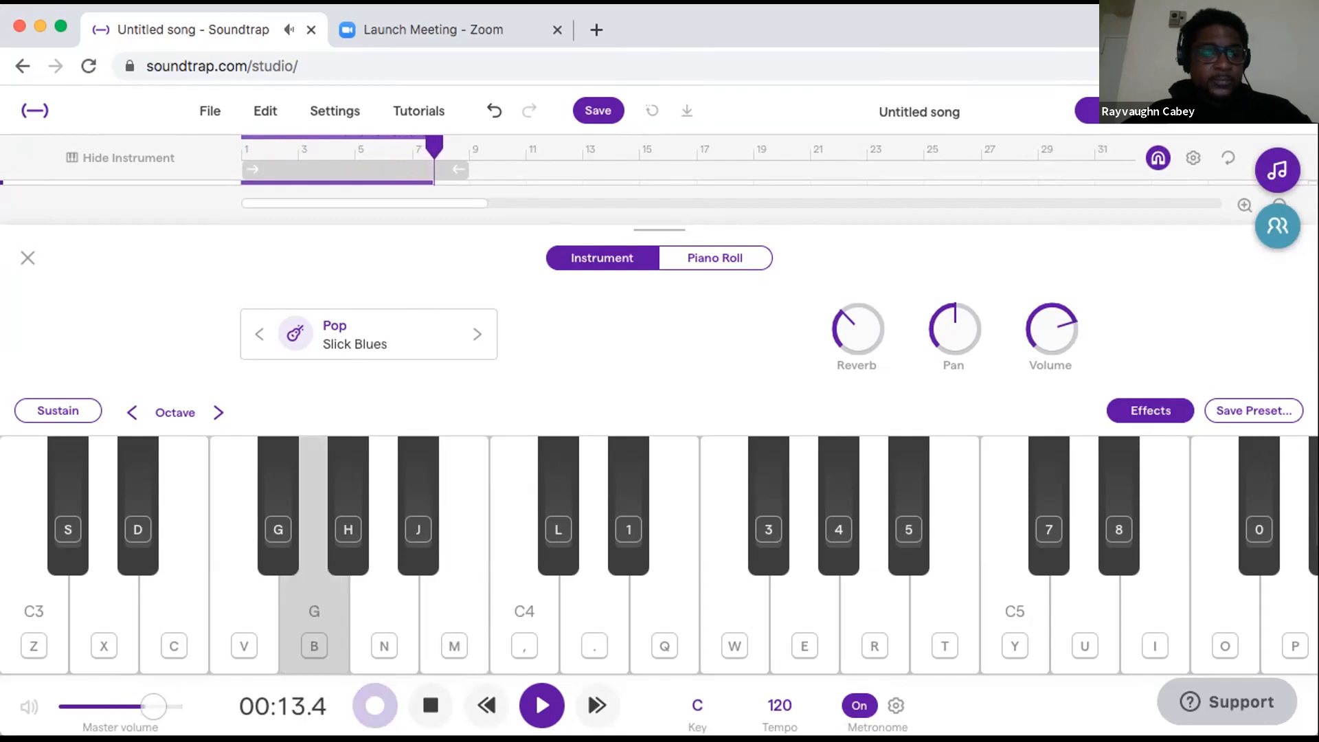
{"action": "key", "text": "c"}
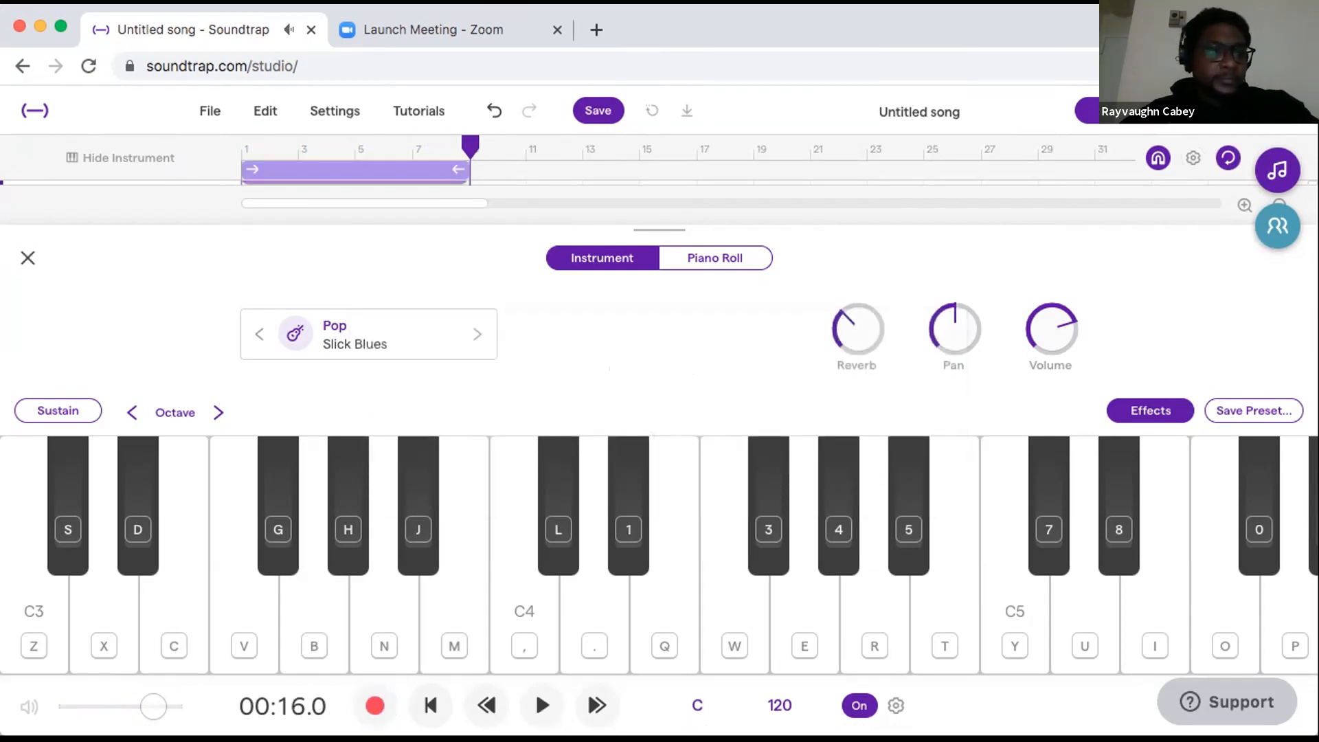
Close the instrument keyboard and quantize the recorded Slick Blues region to 1/16.
{"action": "left_click", "coordinate": [27, 258]}
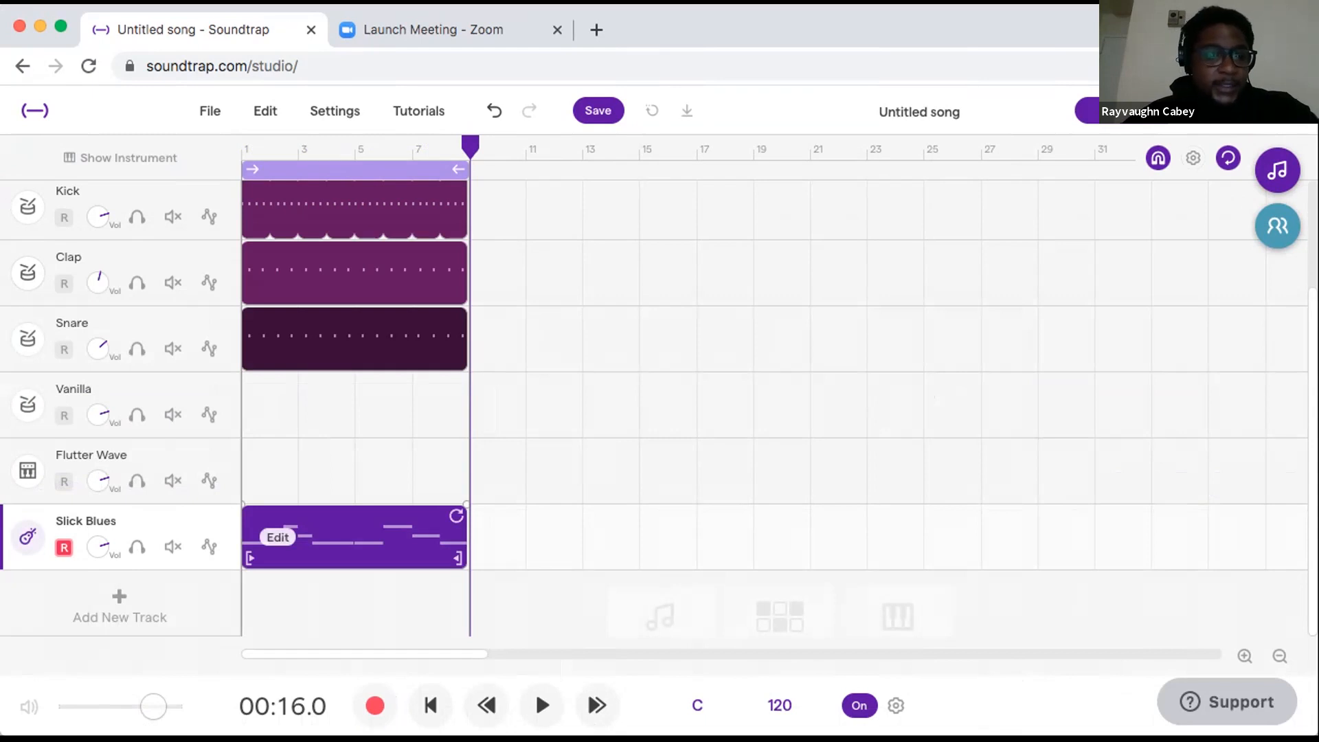
{"action": "right_click", "coordinate": [285, 536]}
{"action": "mouse_move", "coordinate": [384, 517]}
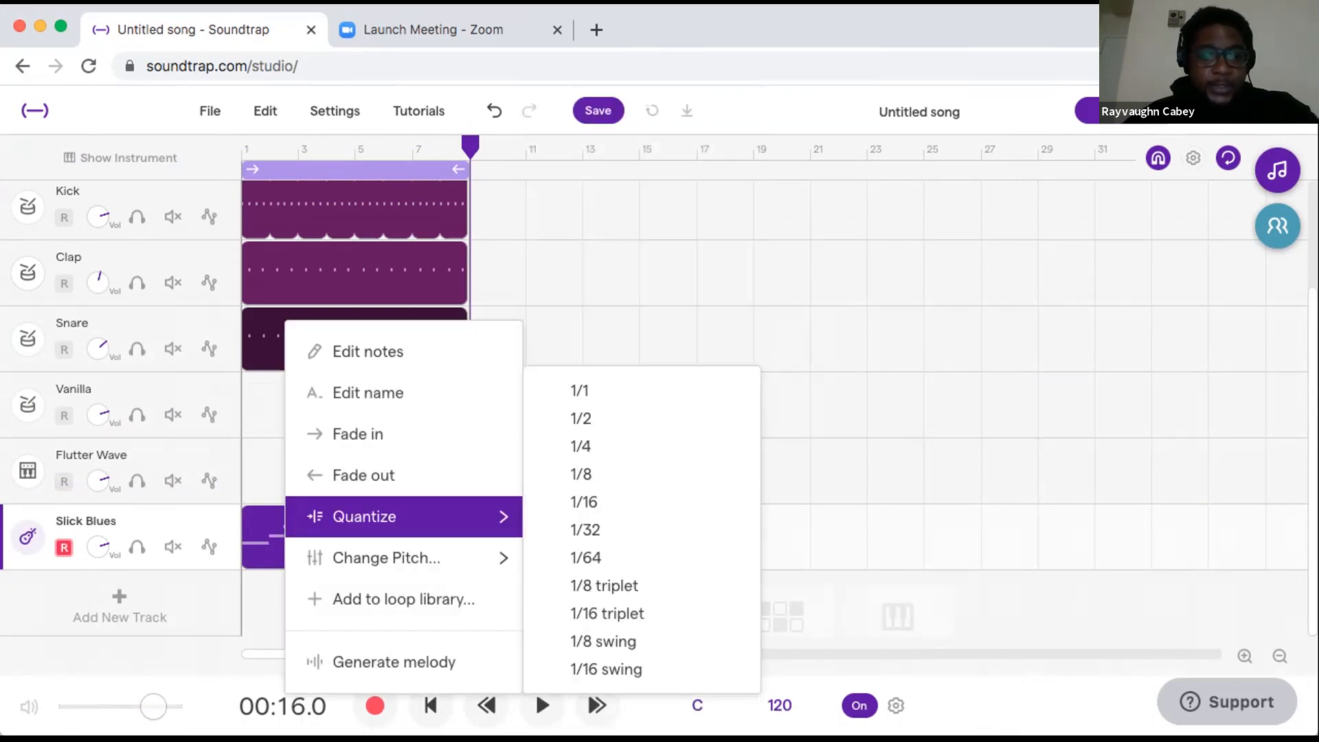
{"action": "left_click", "coordinate": [584, 501]}
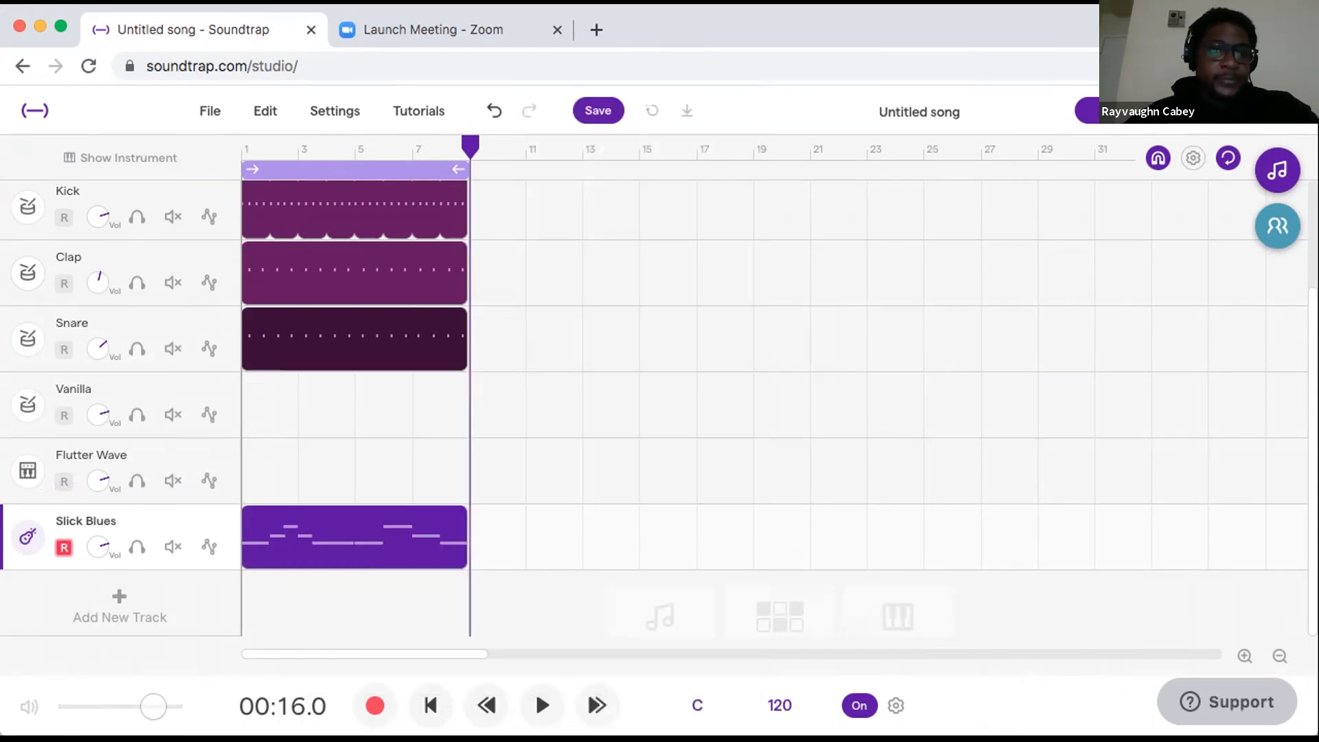
Move the Slick Blues track up so it sits between the Anthem - Sun Pluck 1 and Kick tracks.
{"action": "key", "text": "space"}
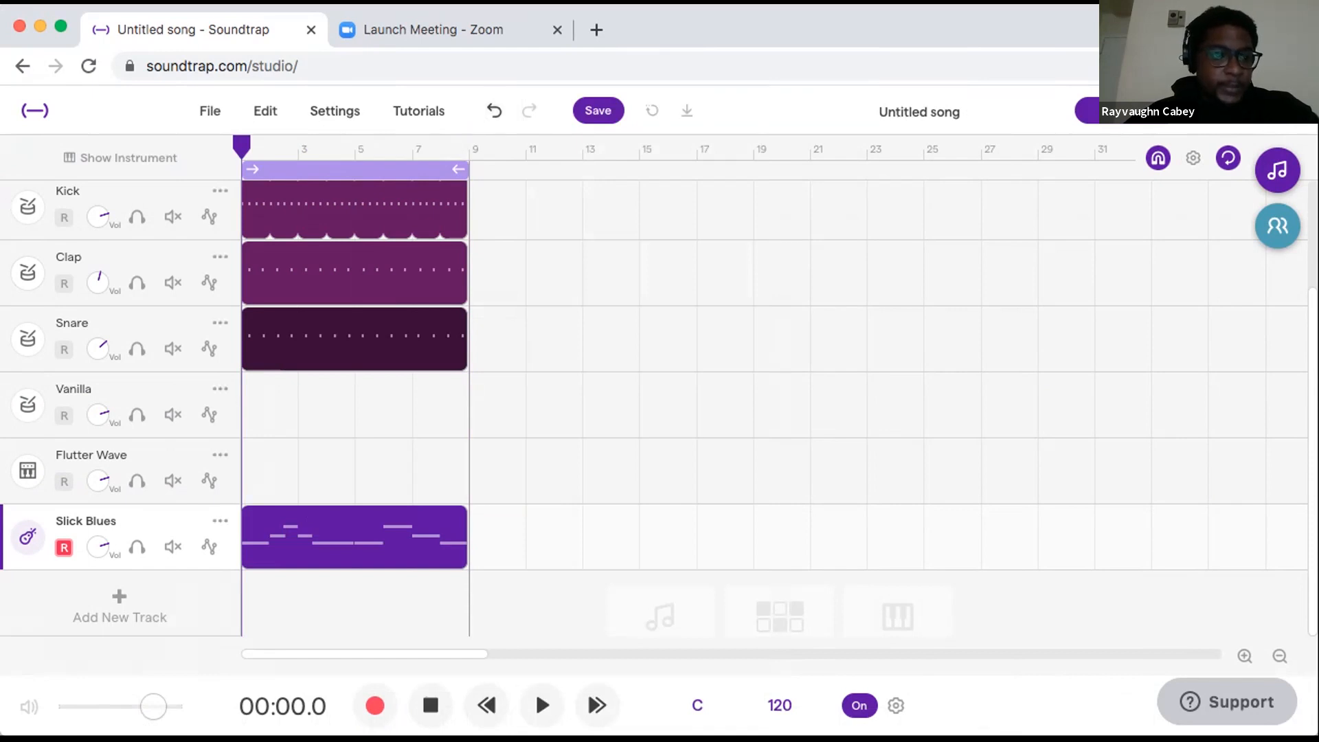
{"action": "left_click_drag", "start_coordinate": [151, 523], "coordinate": [151, 450]}
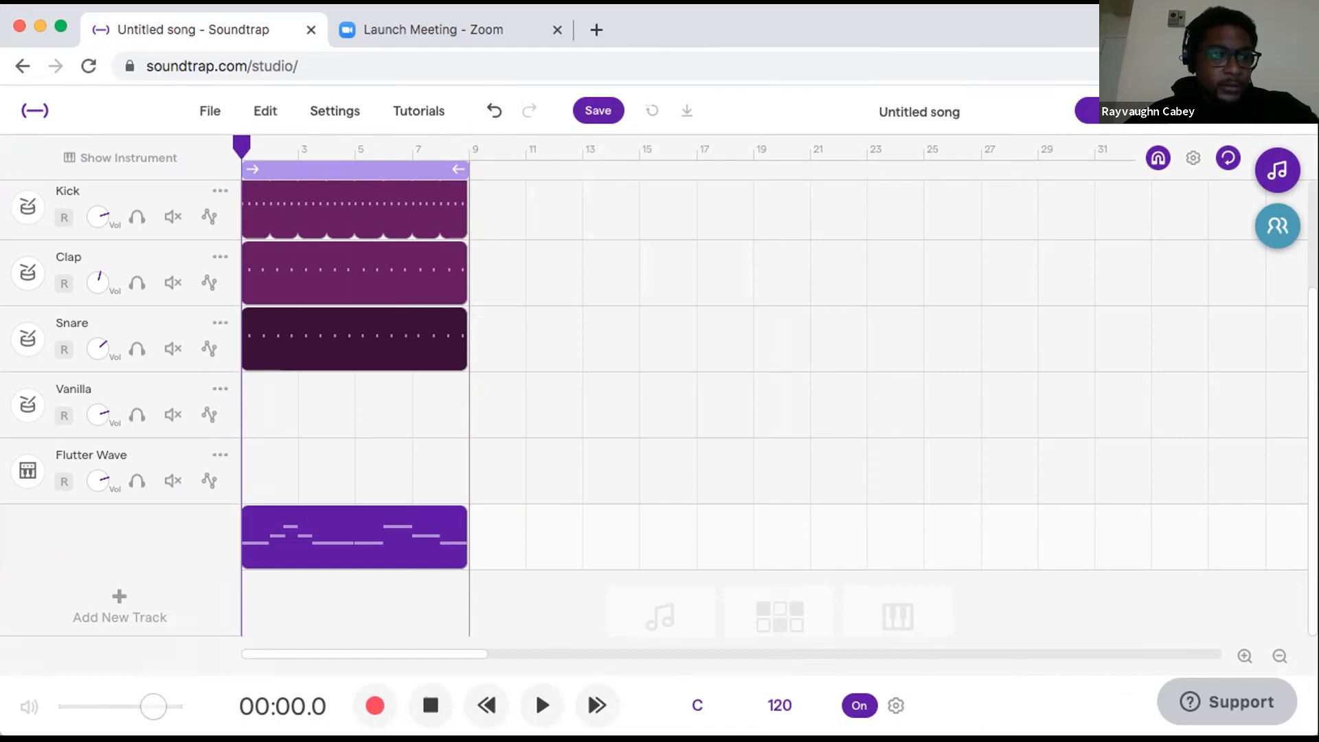
{"action": "left_click_drag", "start_coordinate": [151, 196], "coordinate": [151, 188]}
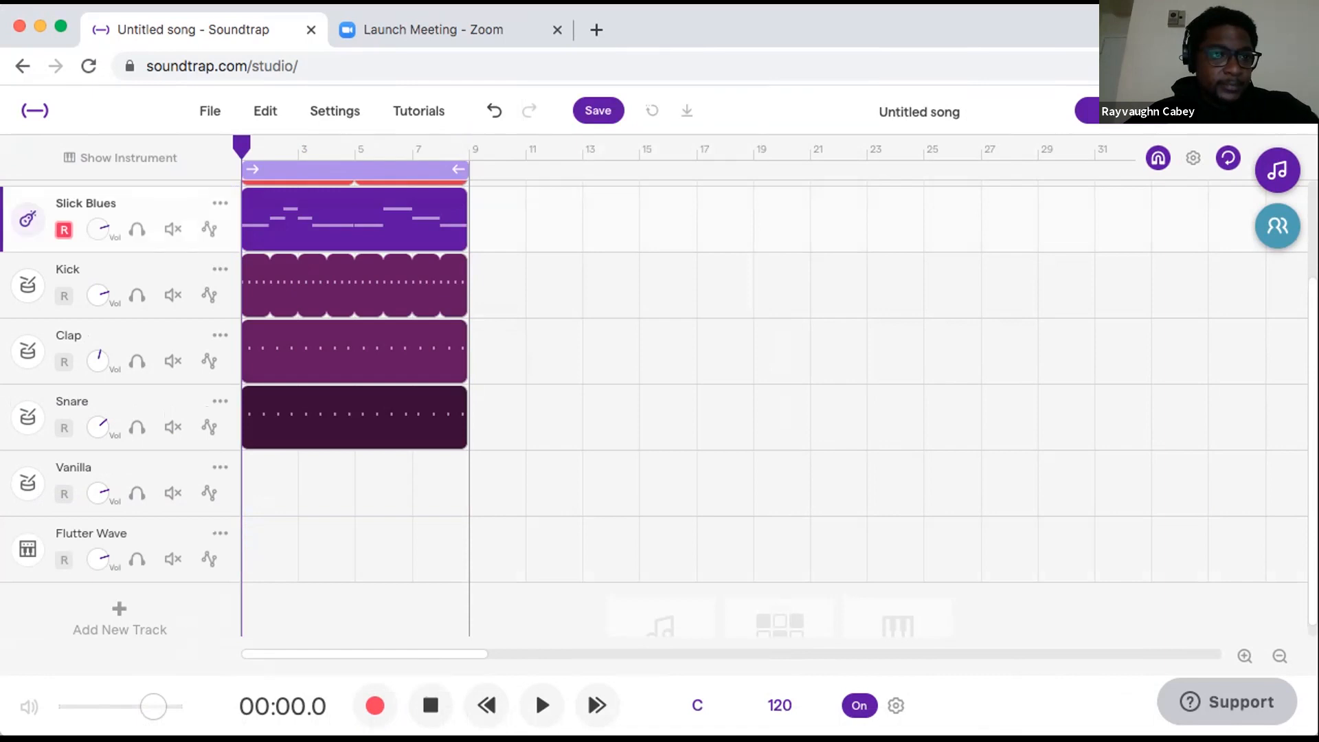
{"action": "scroll", "coordinate": [659, 408], "scroll_direction": "up", "scroll_amount": 2}
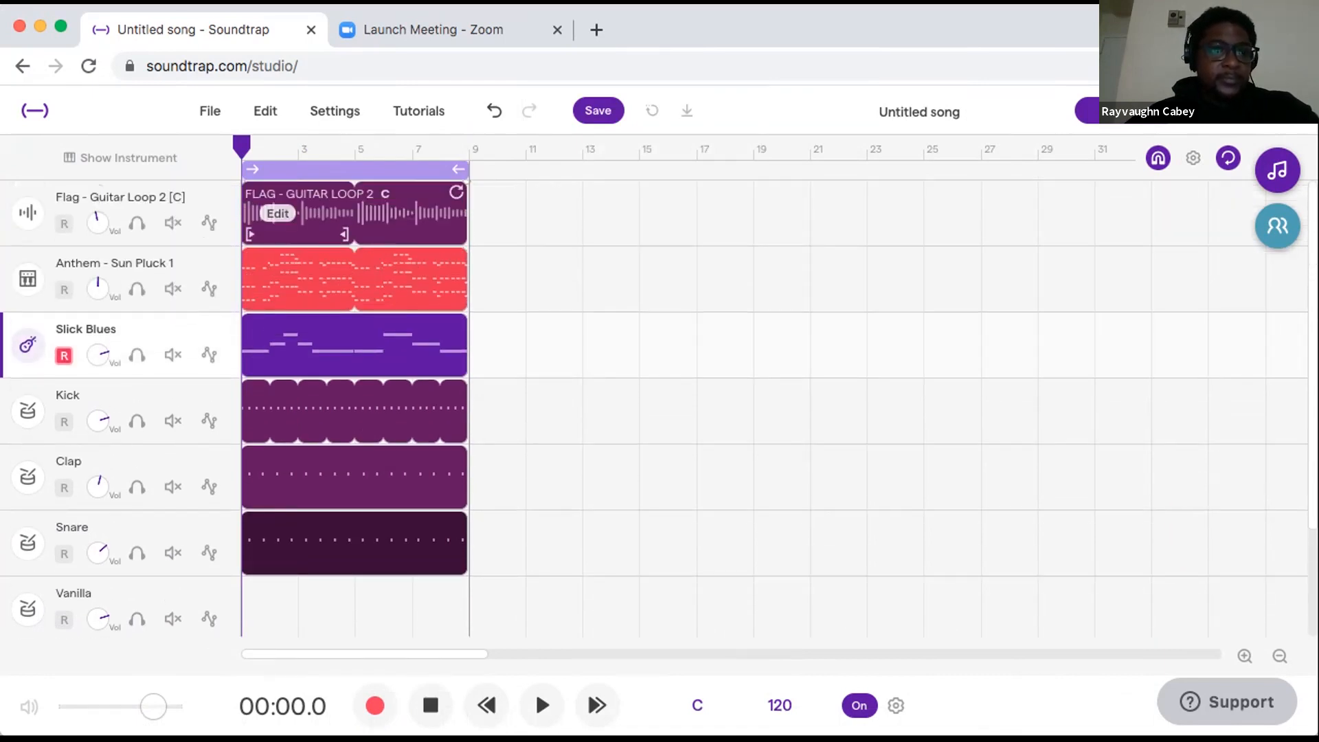
Play the song from the start and lower the Slick Blues track's volume to blend with the other tracks.
{"action": "key", "text": "space"}
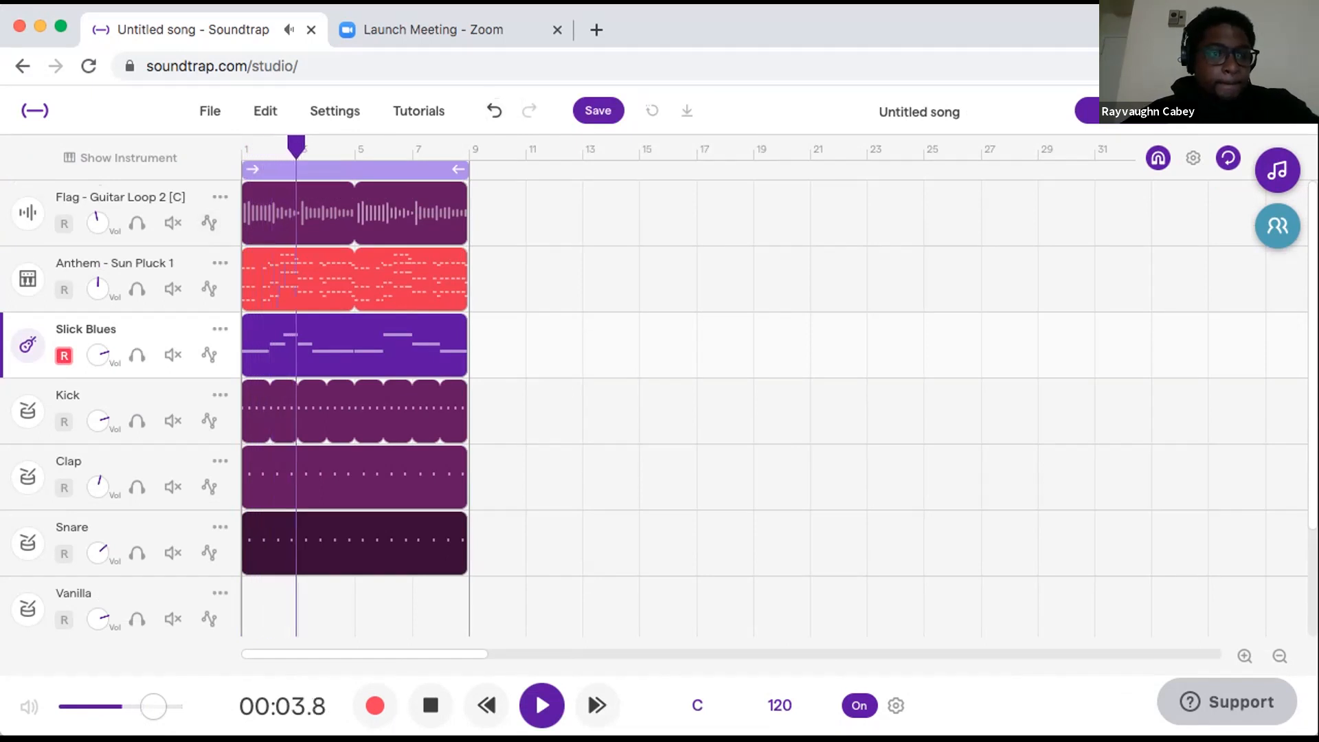
{"action": "left_click_drag", "start_coordinate": [98, 355], "coordinate": [98, 378]}
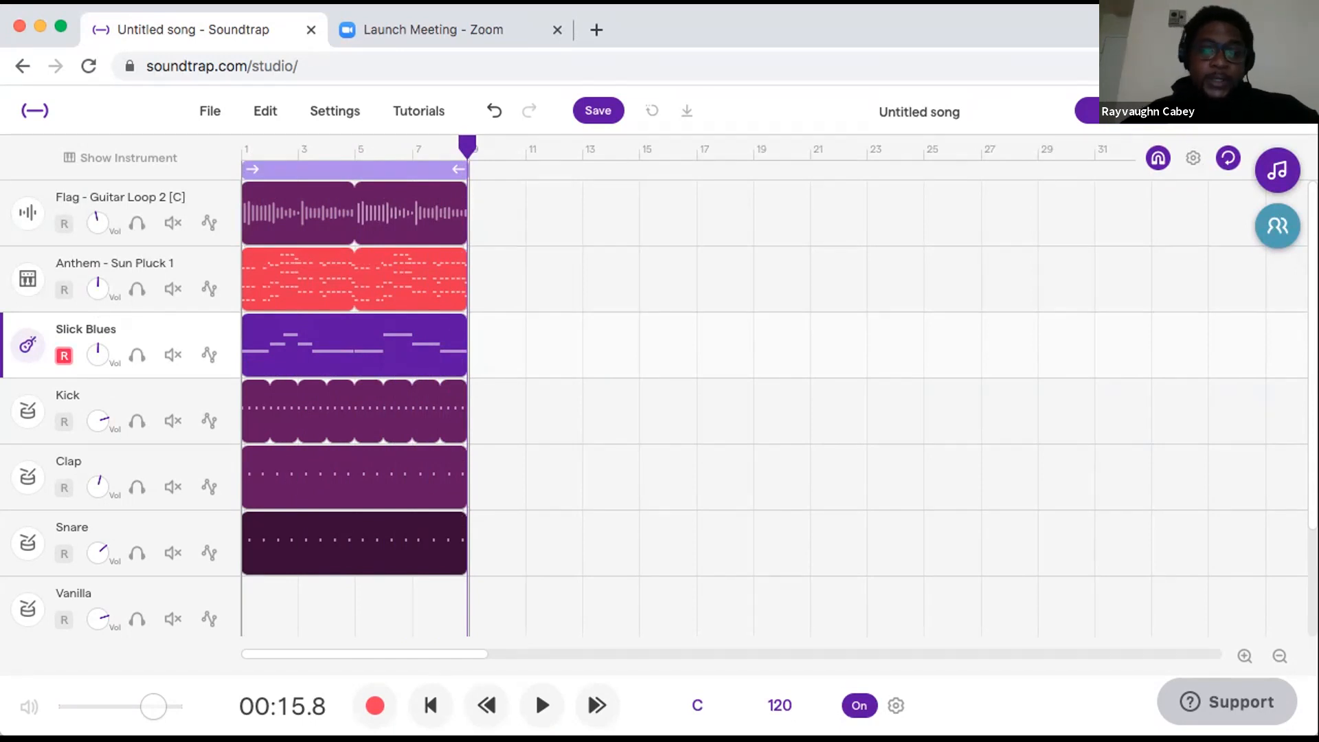
Delete the recorded region from the Clap track.
{"action": "left_click", "coordinate": [1244, 656]}
{"action": "left_click", "coordinate": [1244, 656]}
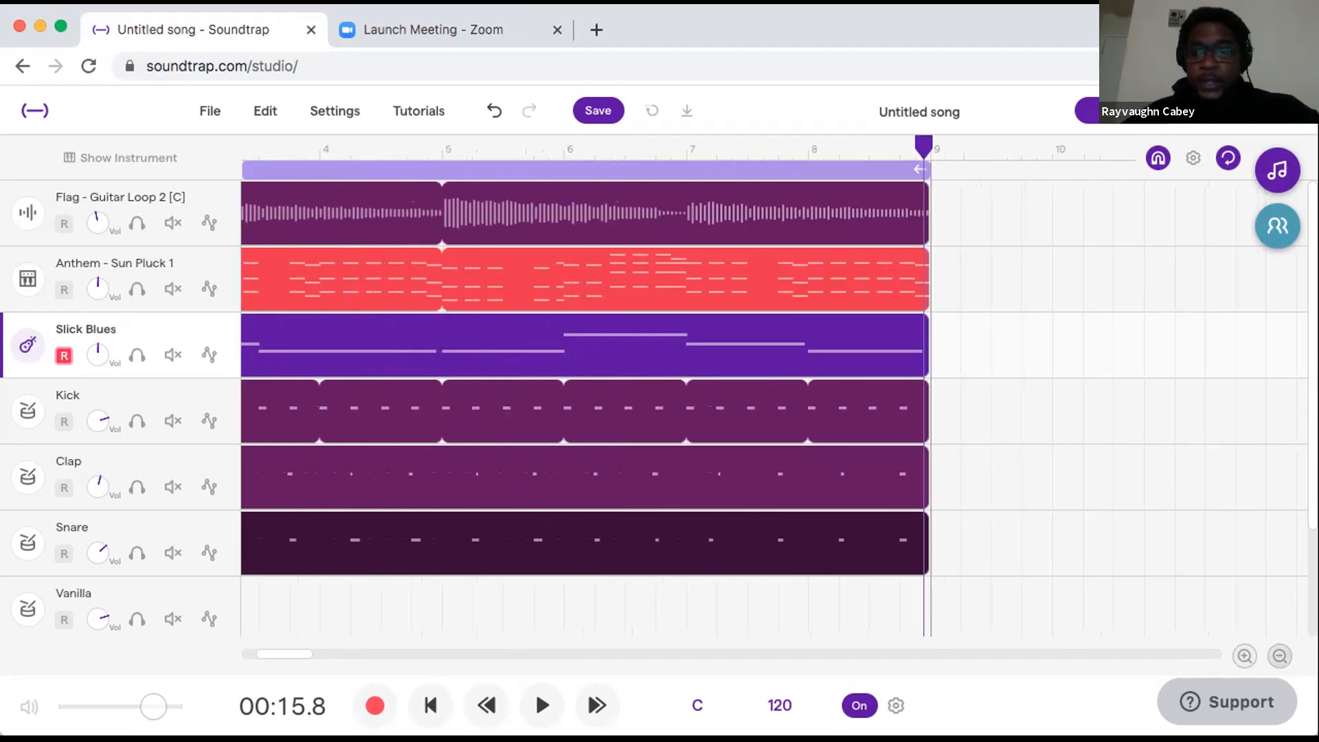
{"action": "left_click", "coordinate": [1279, 656]}
{"action": "left_click", "coordinate": [1244, 656]}
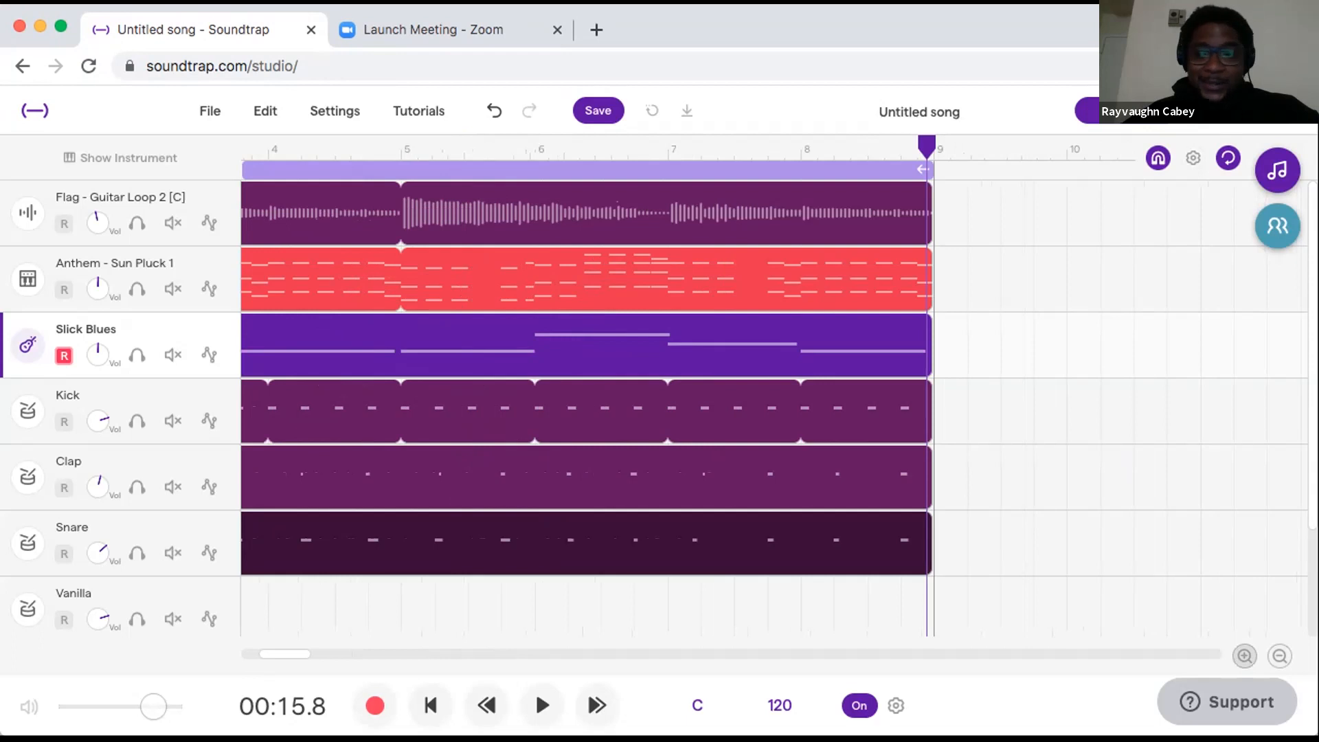
{"action": "left_click", "coordinate": [1279, 656]}
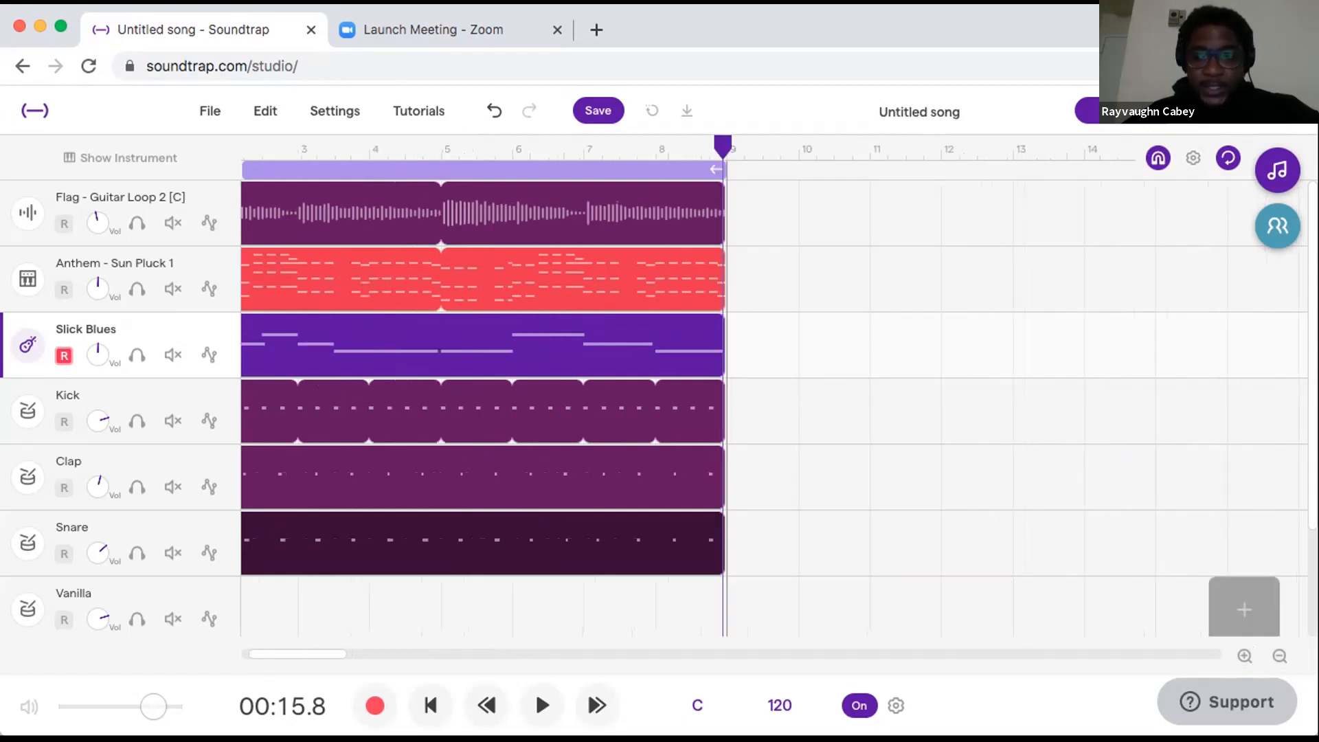
{"action": "left_click_drag", "start_coordinate": [298, 654], "coordinate": [288, 654]}
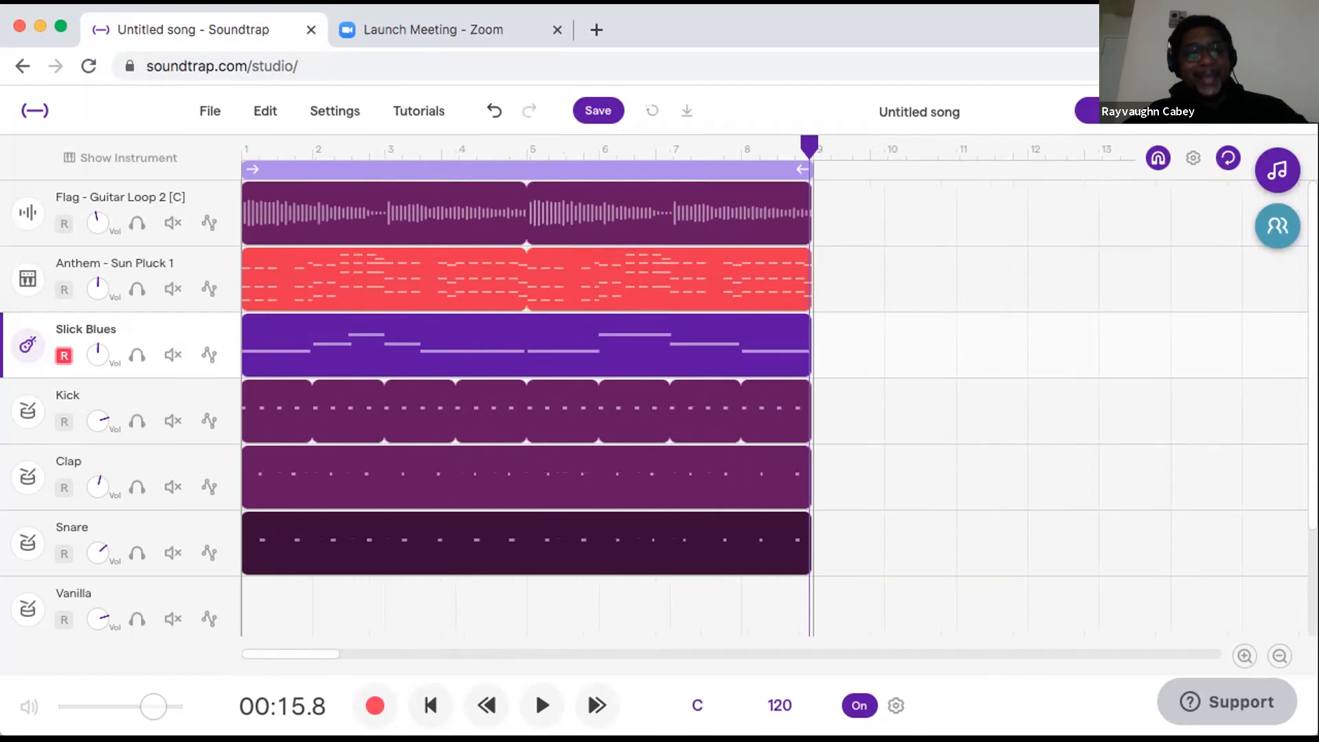
{"action": "left_click", "coordinate": [289, 489]}
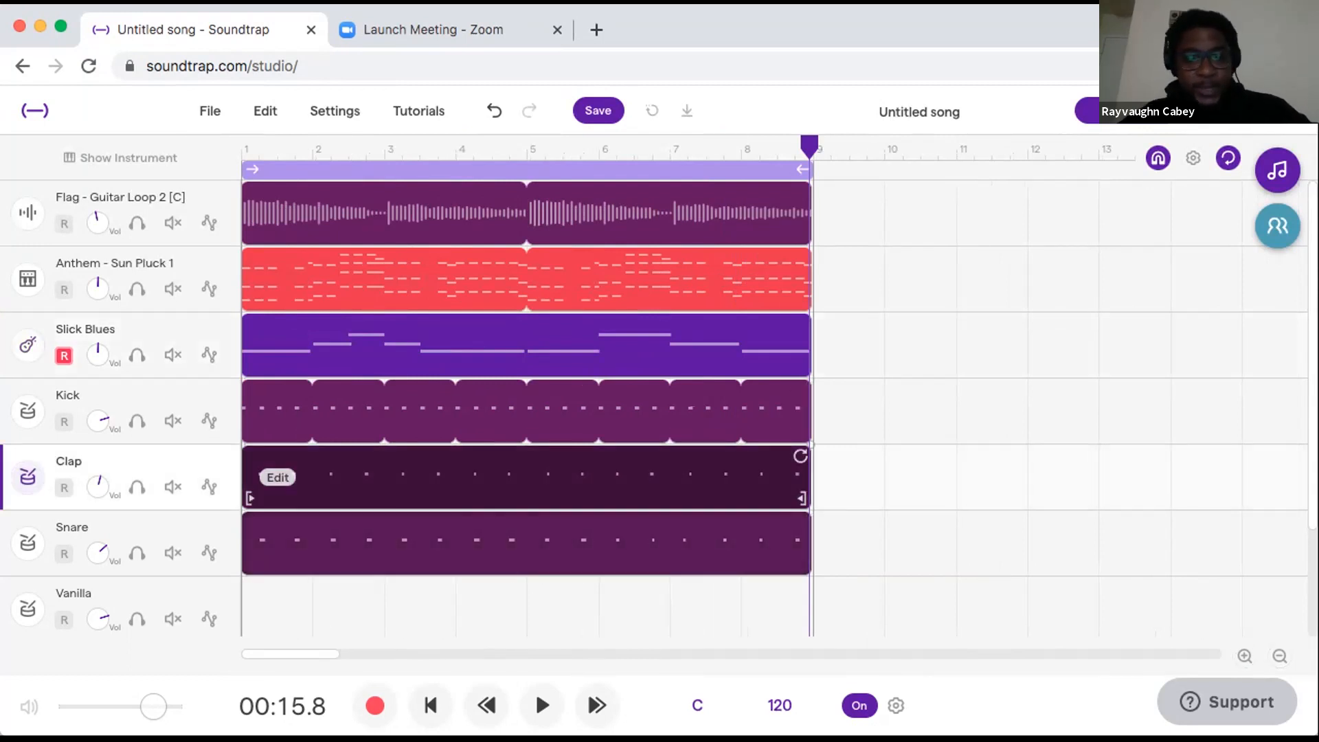
{"action": "key", "text": "Delete"}
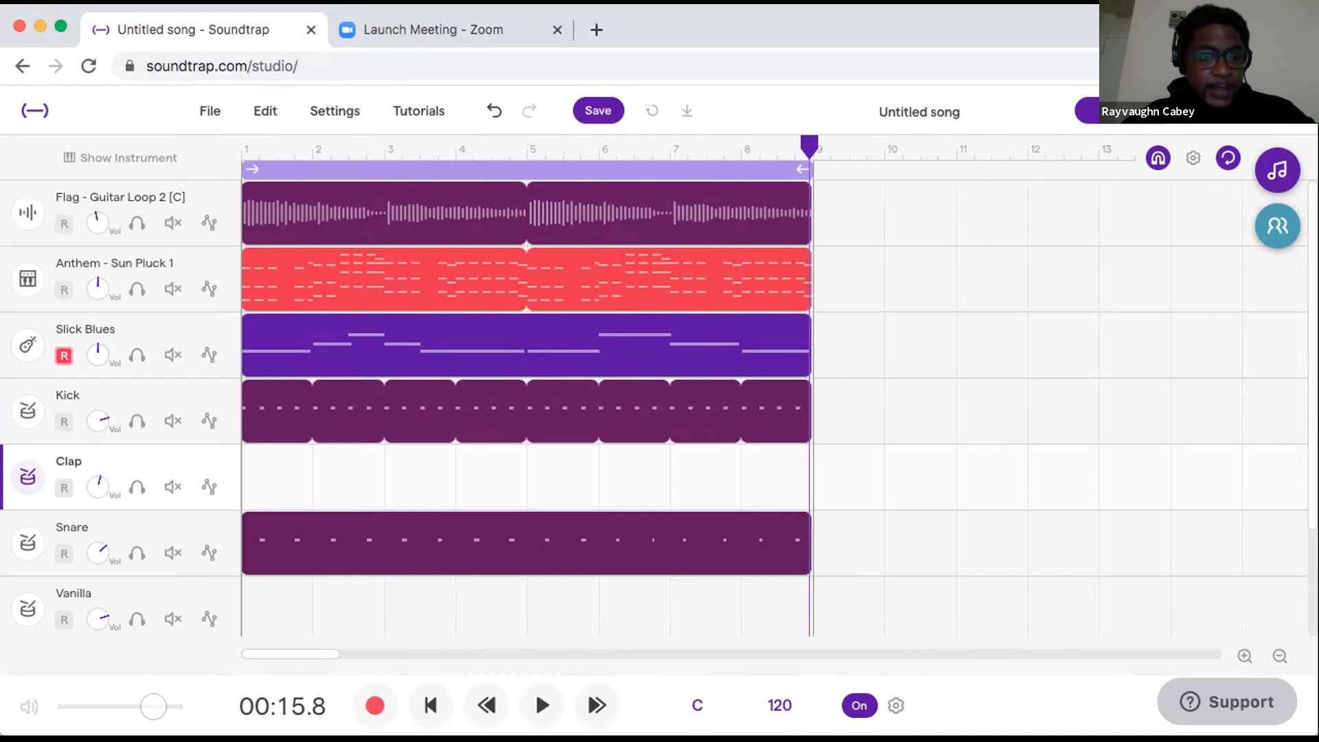
Play the opening bars of the song to hear the mix without the clap, and stop playback.
{"action": "left_click_drag", "start_coordinate": [809, 145], "coordinate": [259, 146]}
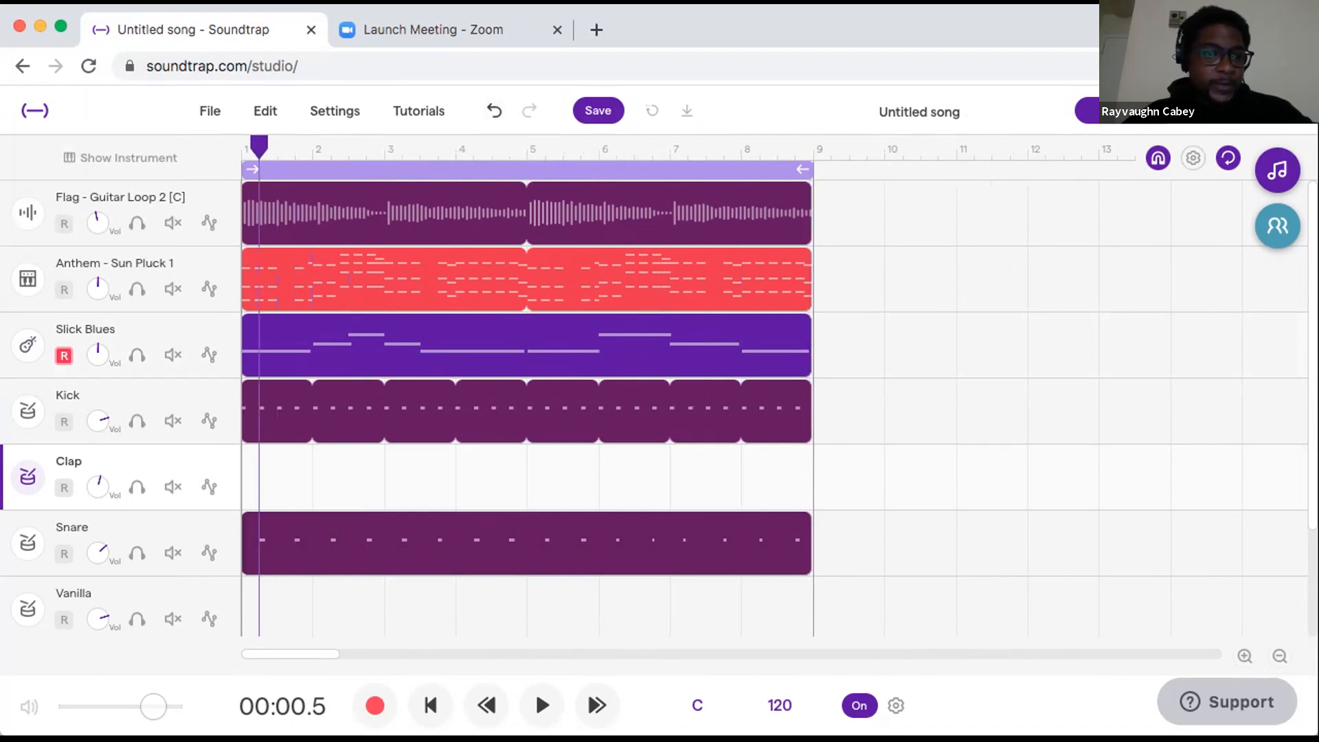
{"action": "key", "text": "space"}
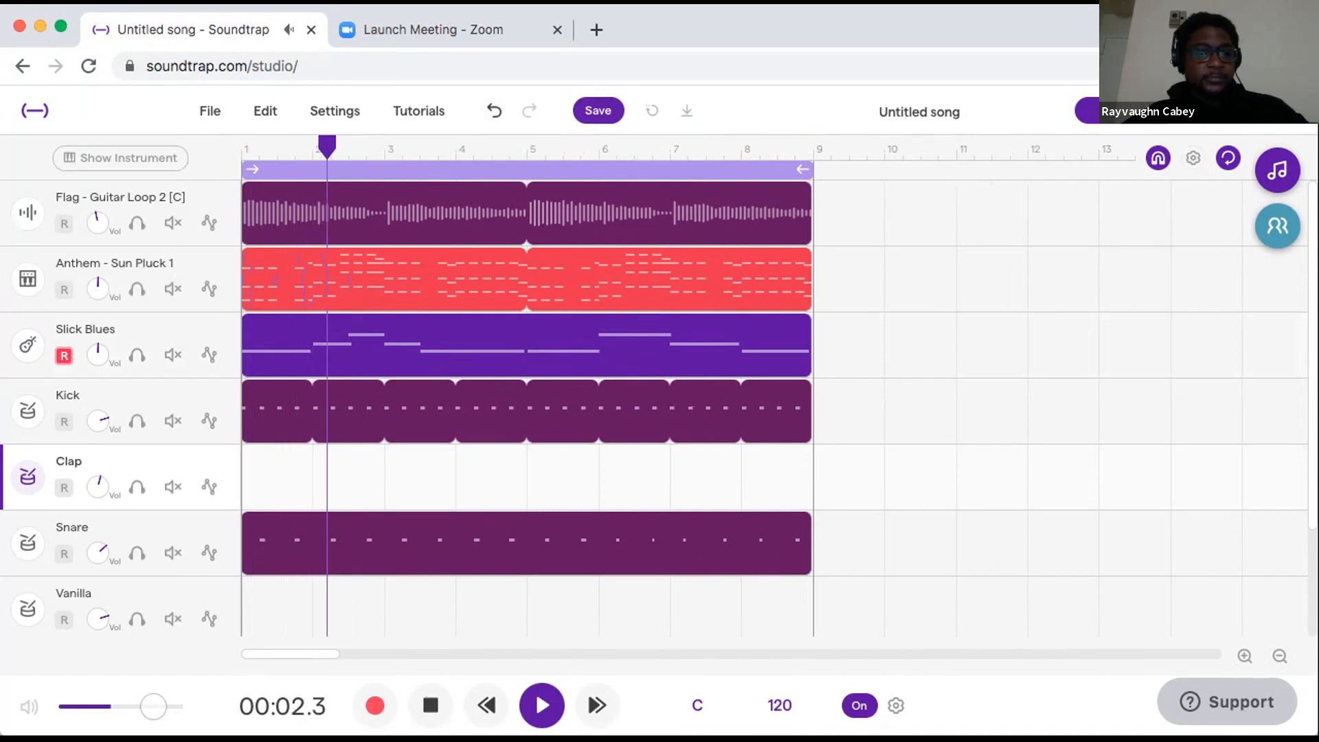
{"action": "key", "text": "space"}
Record clap hits with the Anglo kit's D pad on beats 2 and 4 across the eight-bar loop on the Clap track.
{"action": "left_click", "coordinate": [120, 158]}
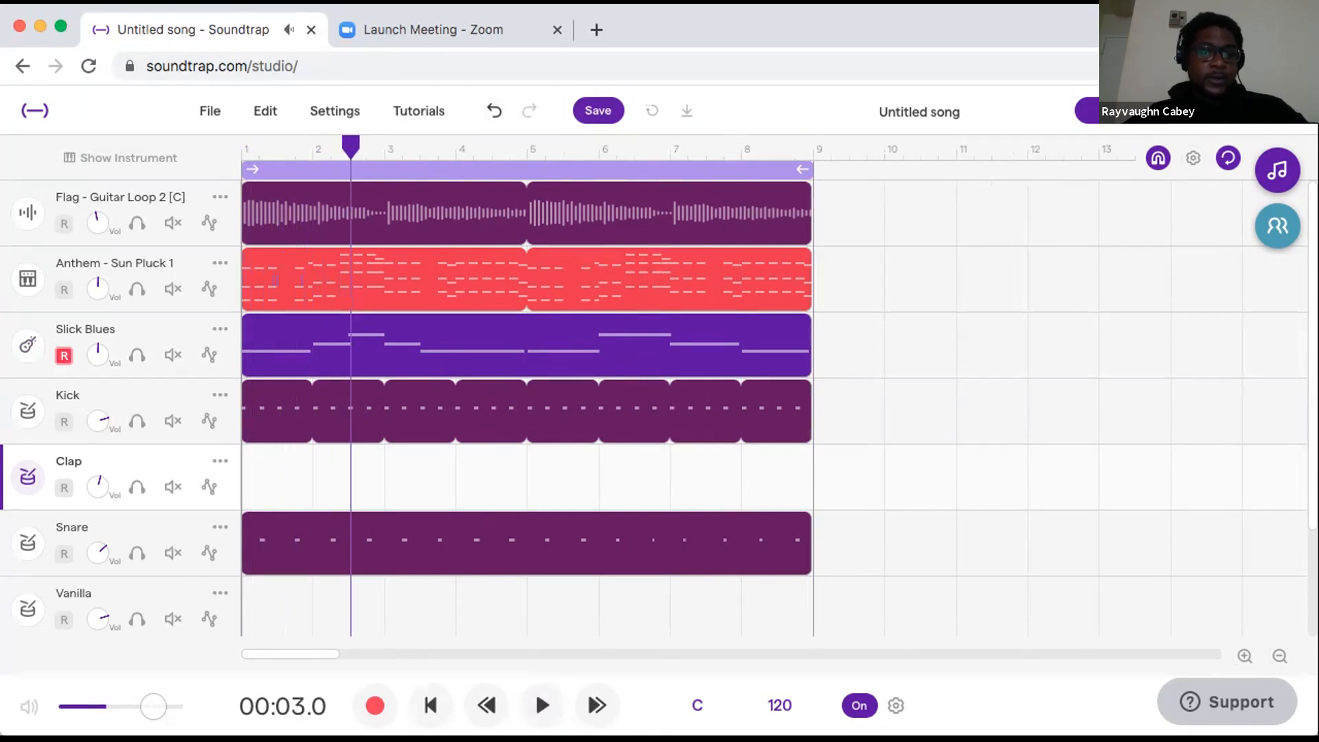
{"action": "key", "text": "Left"}
{"action": "key", "text": "Left"}
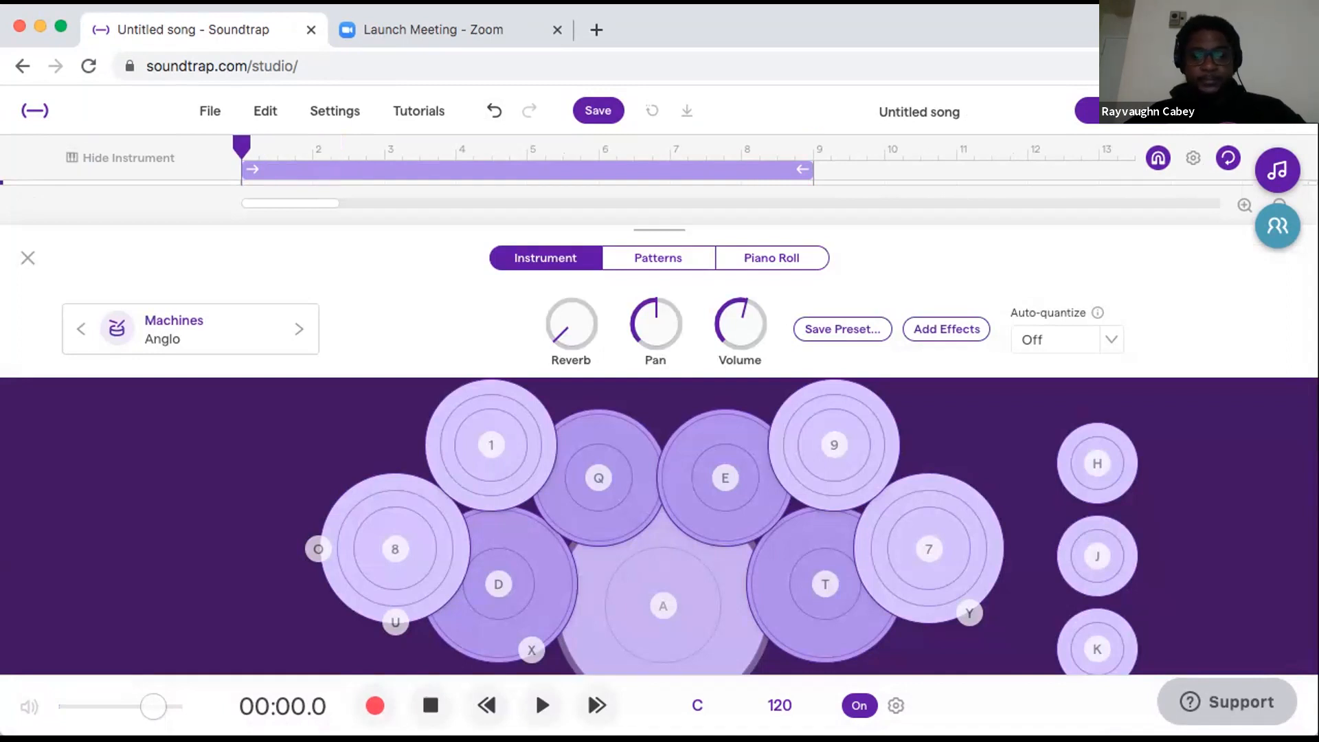
{"action": "left_click", "coordinate": [375, 705]}
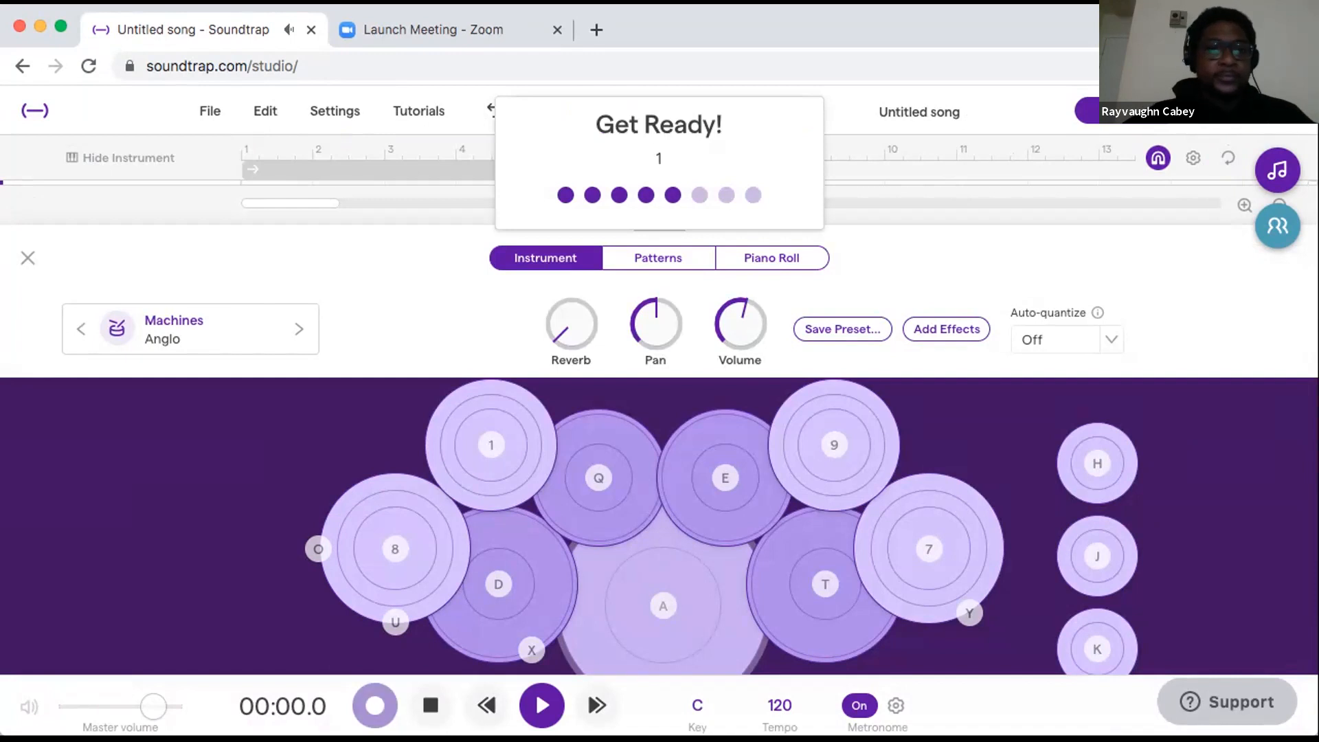
{"action": "key", "text": "d"}
{"action": "key", "text": "d"}
{"action": "key", "text": "d"}
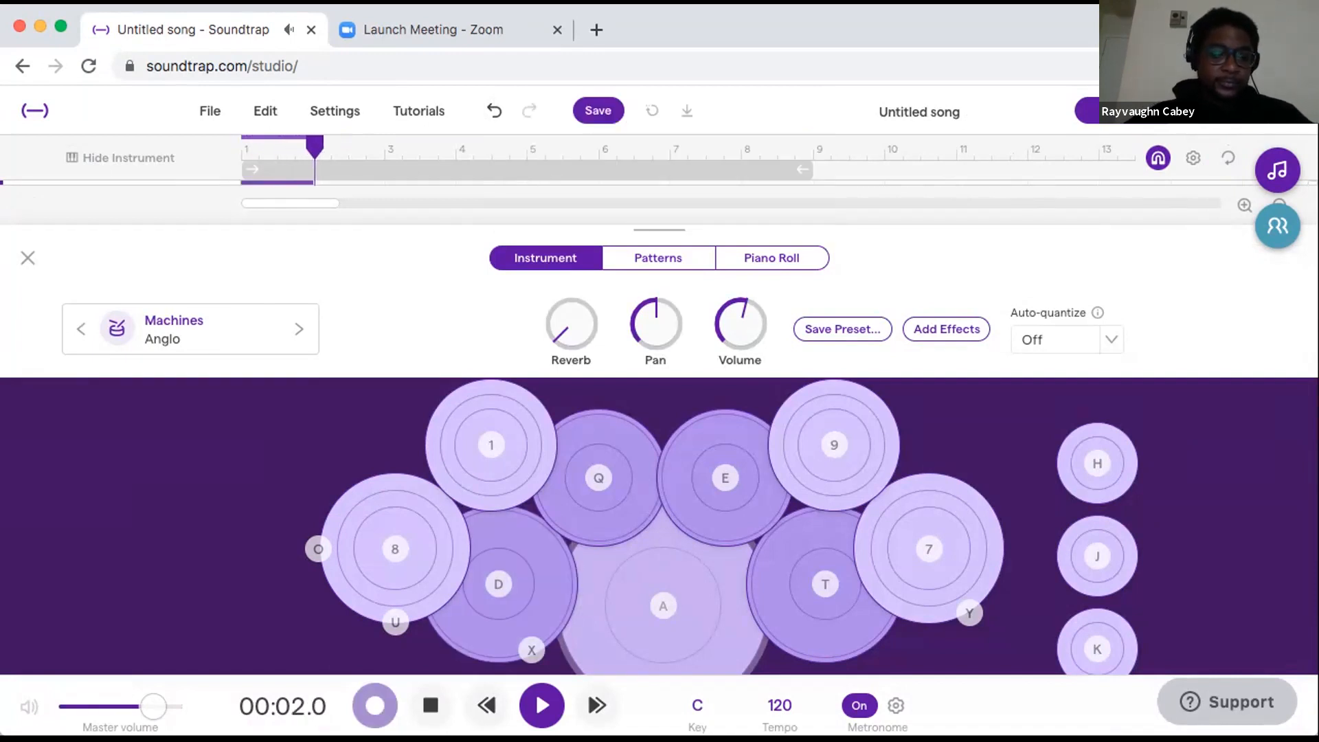
{"action": "key", "text": "d"}
{"action": "key", "text": "d"}
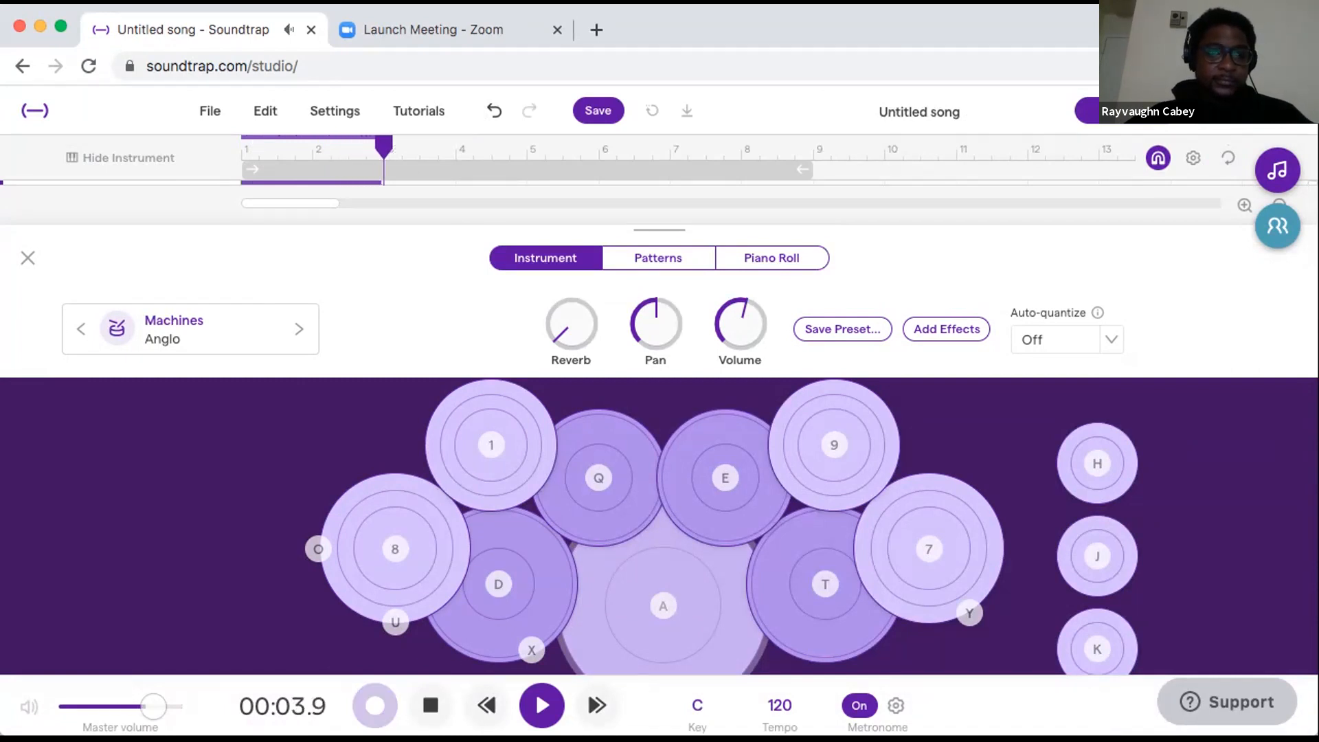
{"action": "key", "text": "d"}
{"action": "key", "text": "d"}
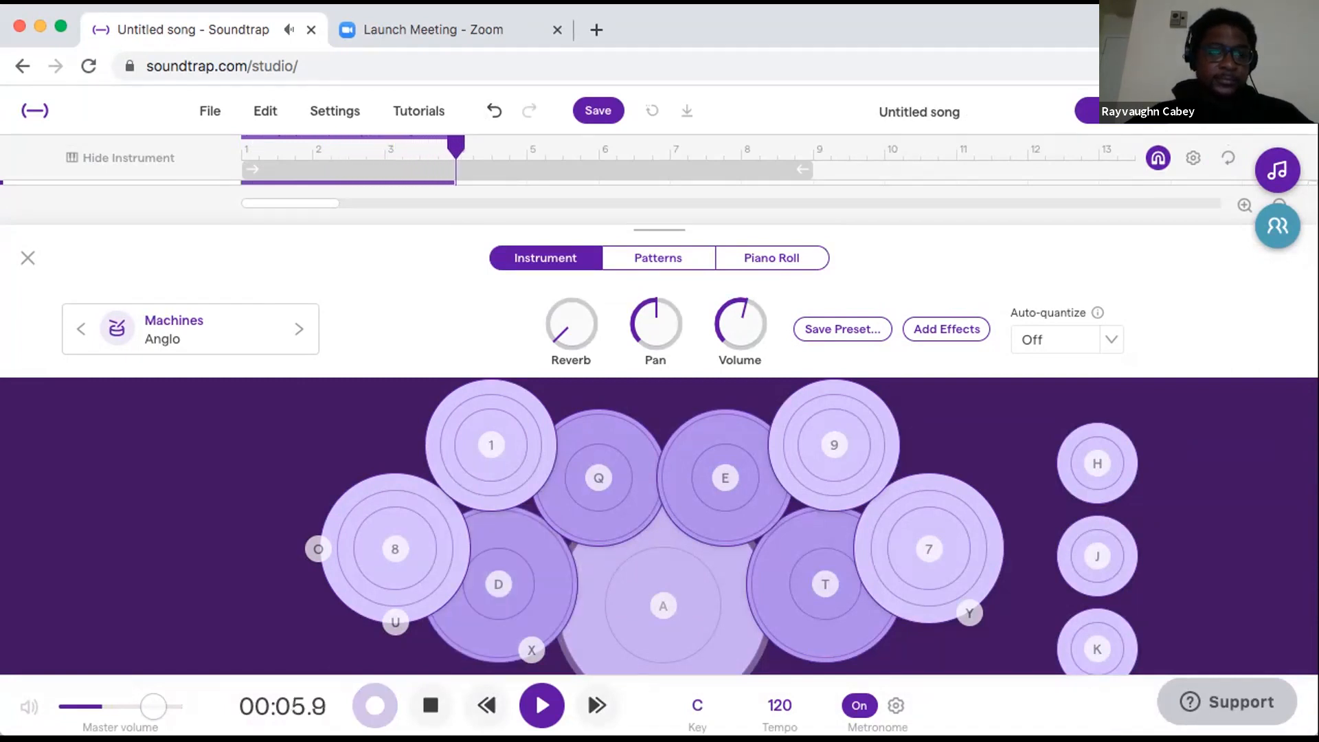
{"action": "key", "text": "d"}
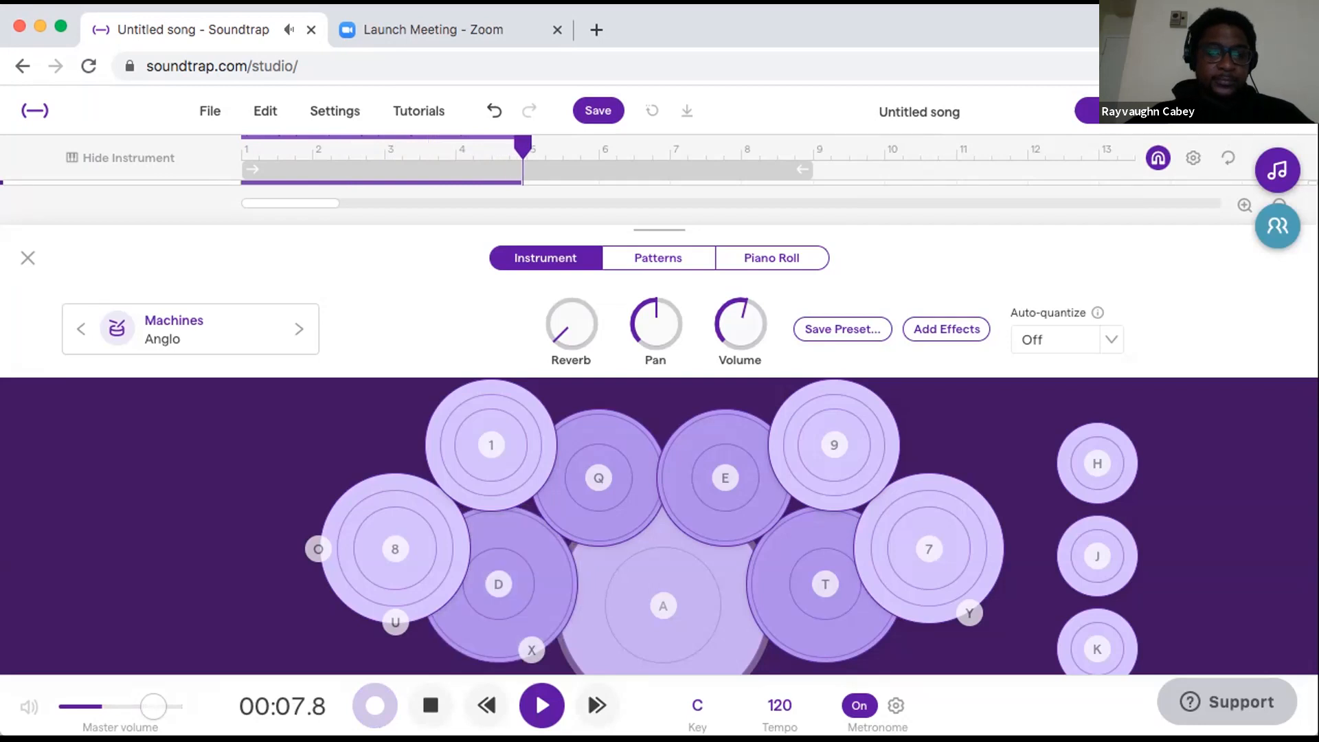
{"action": "key", "text": "d"}
{"action": "key", "text": "d"}
{"action": "key", "text": "d"}
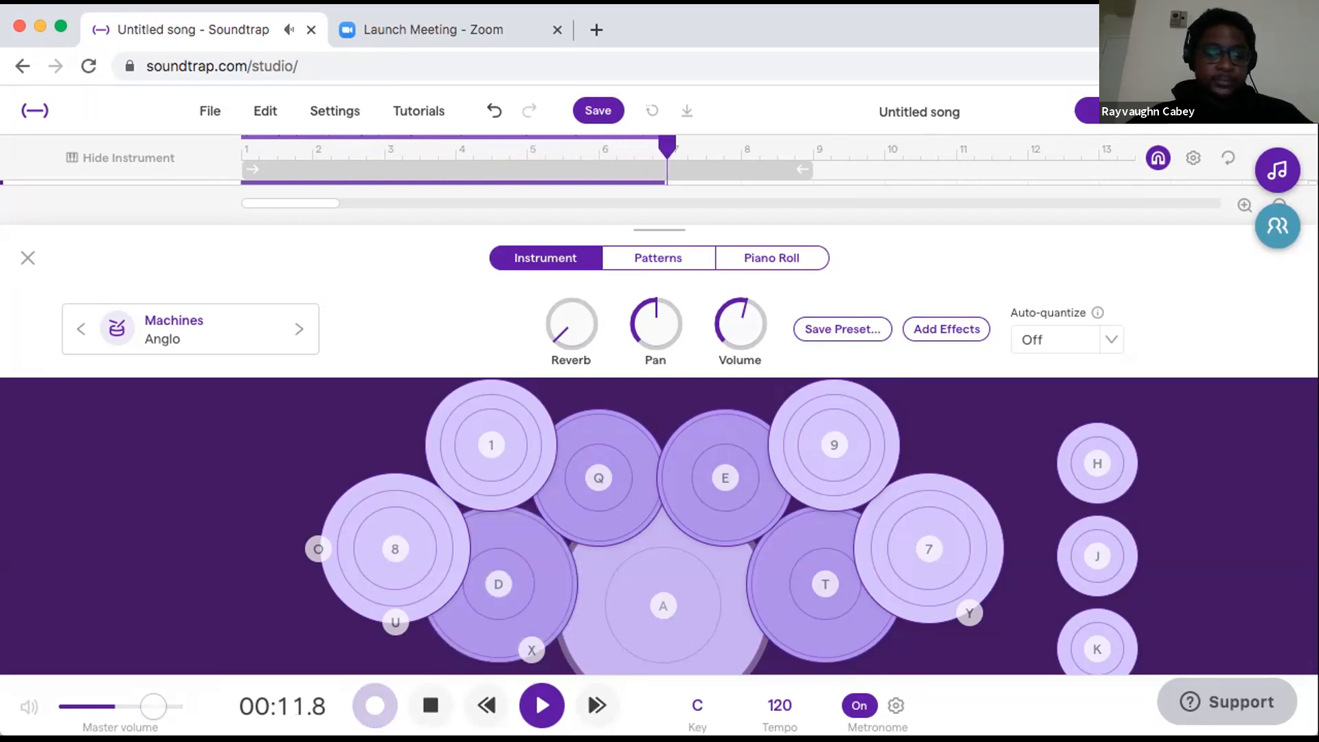
{"action": "key", "text": "d"}
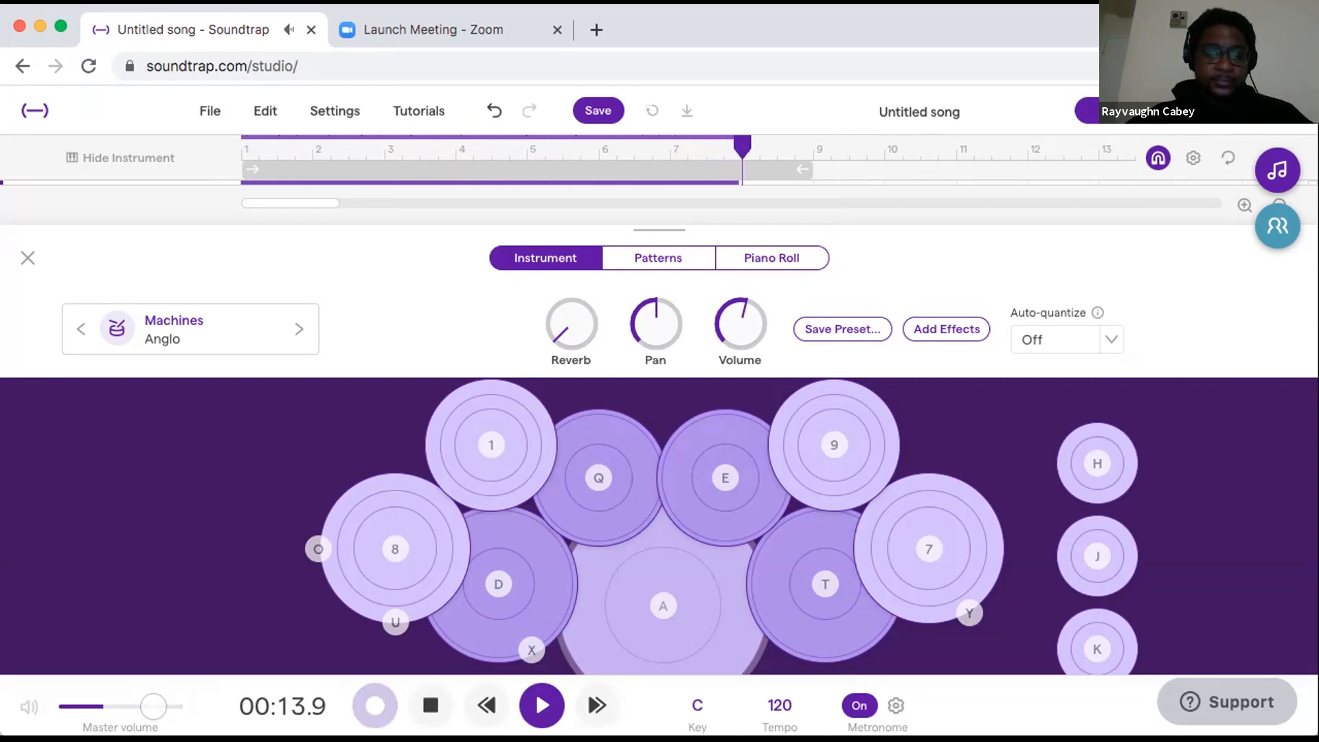
{"action": "key", "text": "d"}
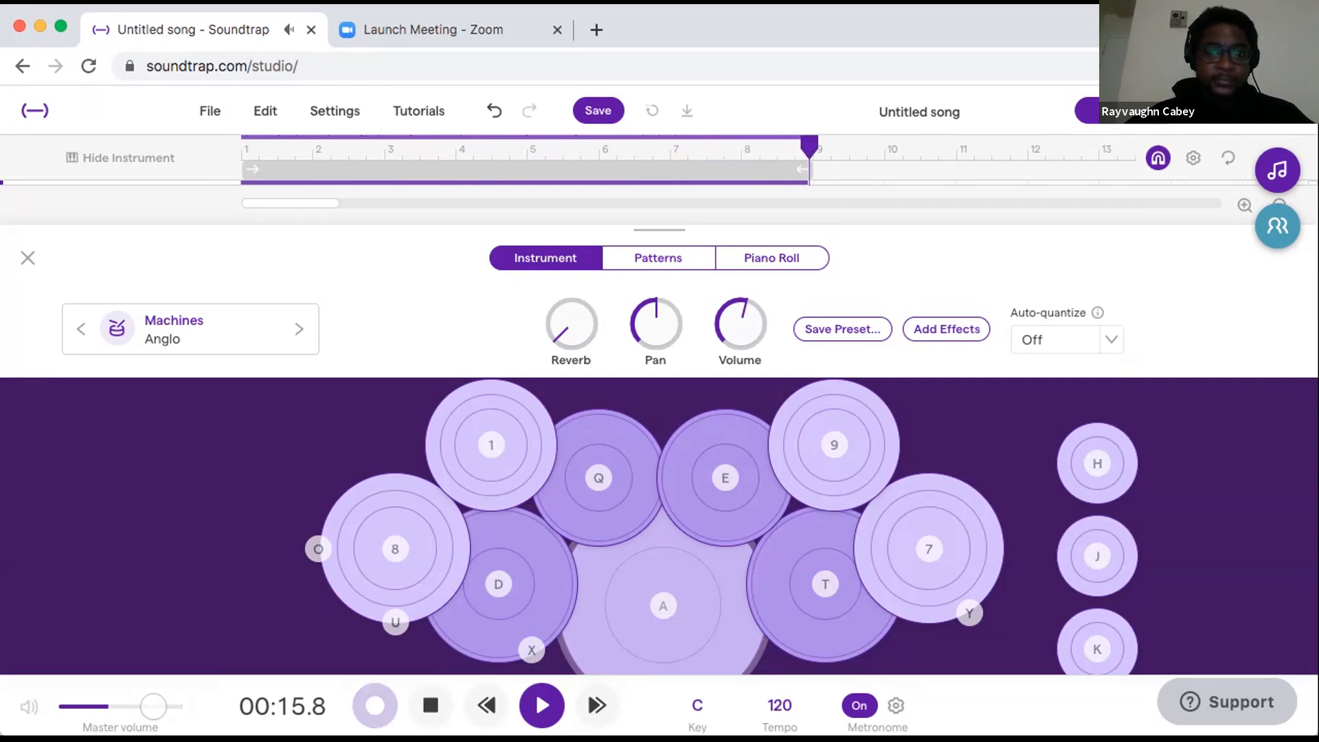
{"action": "key", "text": "space"}
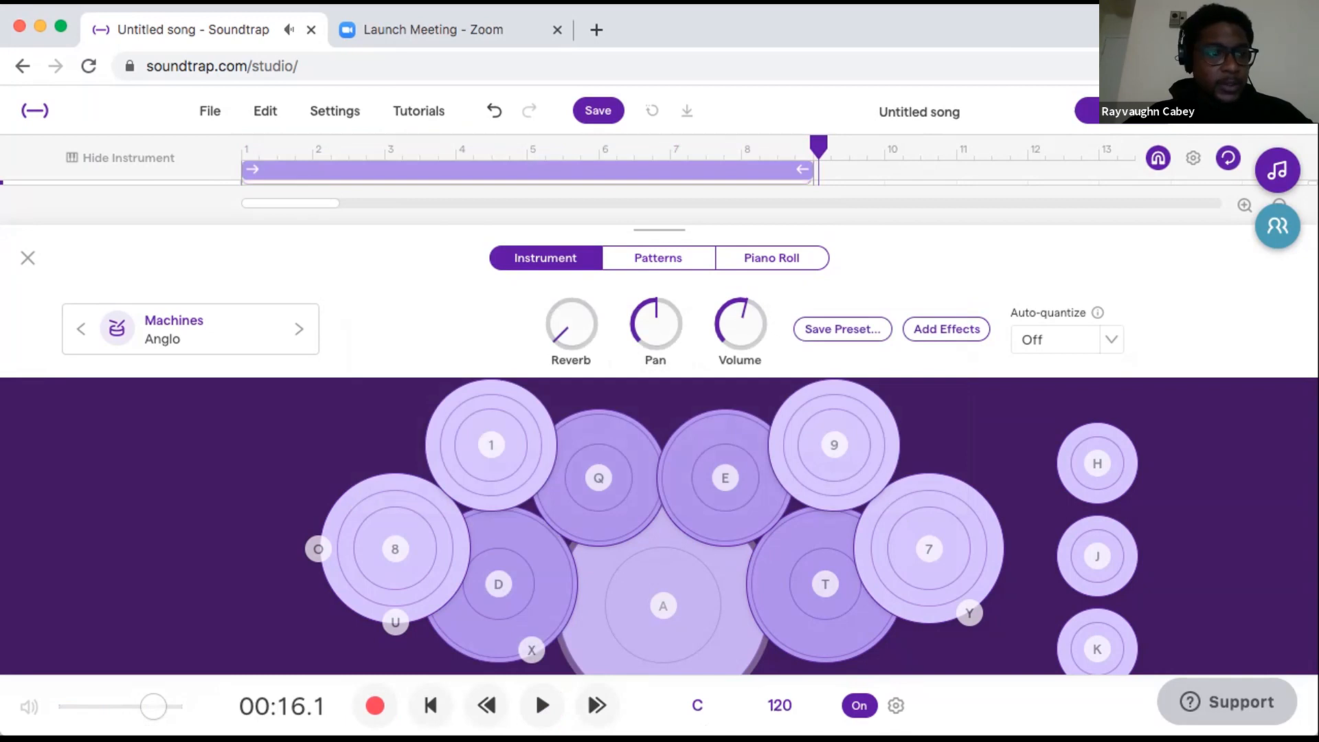
{"action": "left_click", "coordinate": [28, 258]}
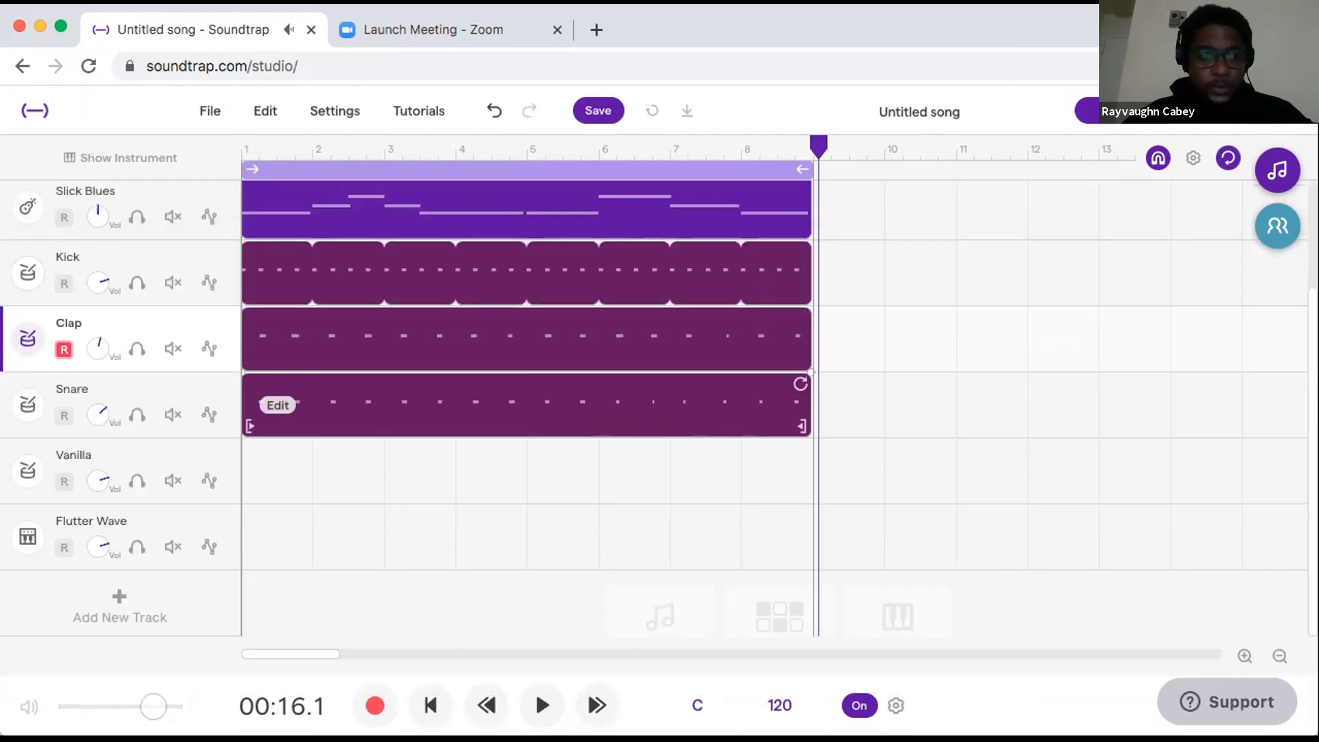
Delete the recorded region from the Snare track and return the playhead to the song's start.
{"action": "left_click", "coordinate": [544, 405]}
{"action": "key", "text": "Delete"}
{"action": "left_click_drag", "start_coordinate": [817, 147], "coordinate": [242, 147]}
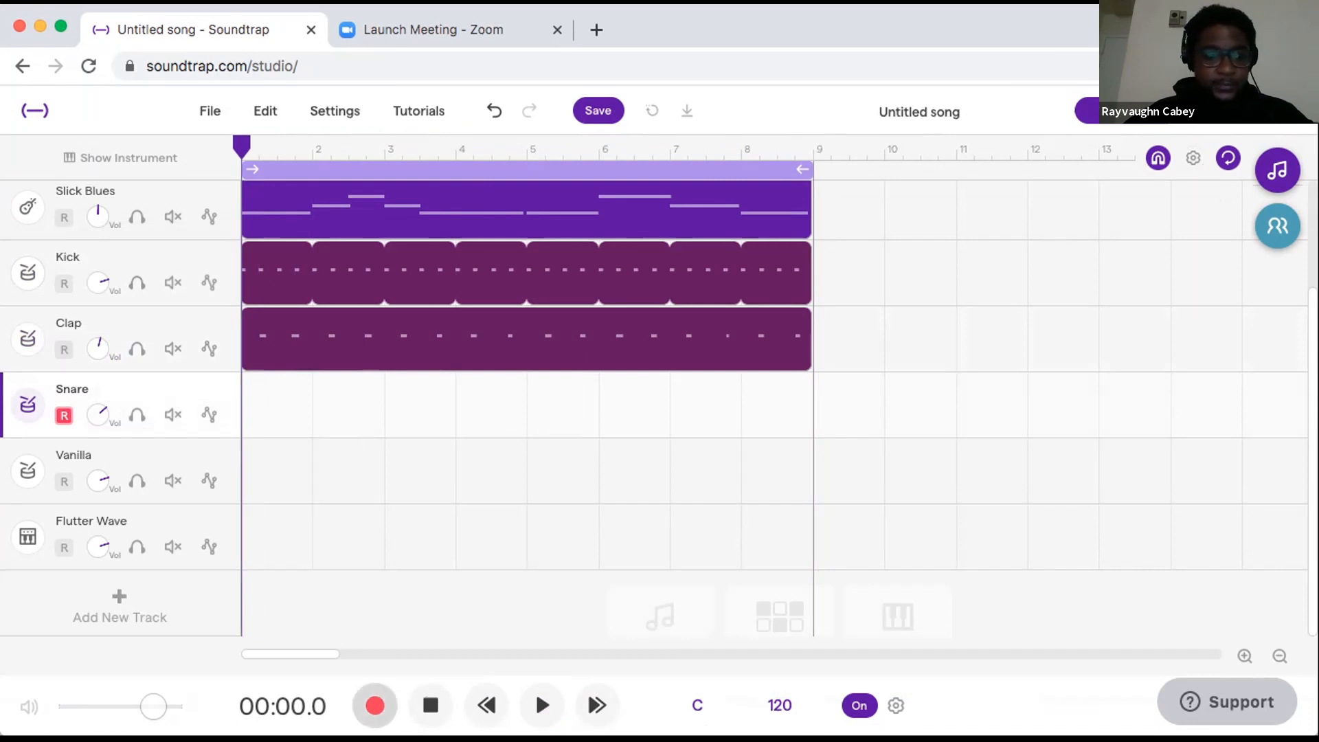
Record snare hits with the Vanilla kit's D pad on beats 2 and 4 across the eight-bar loop on the Snare track.
{"action": "left_click", "coordinate": [28, 405]}
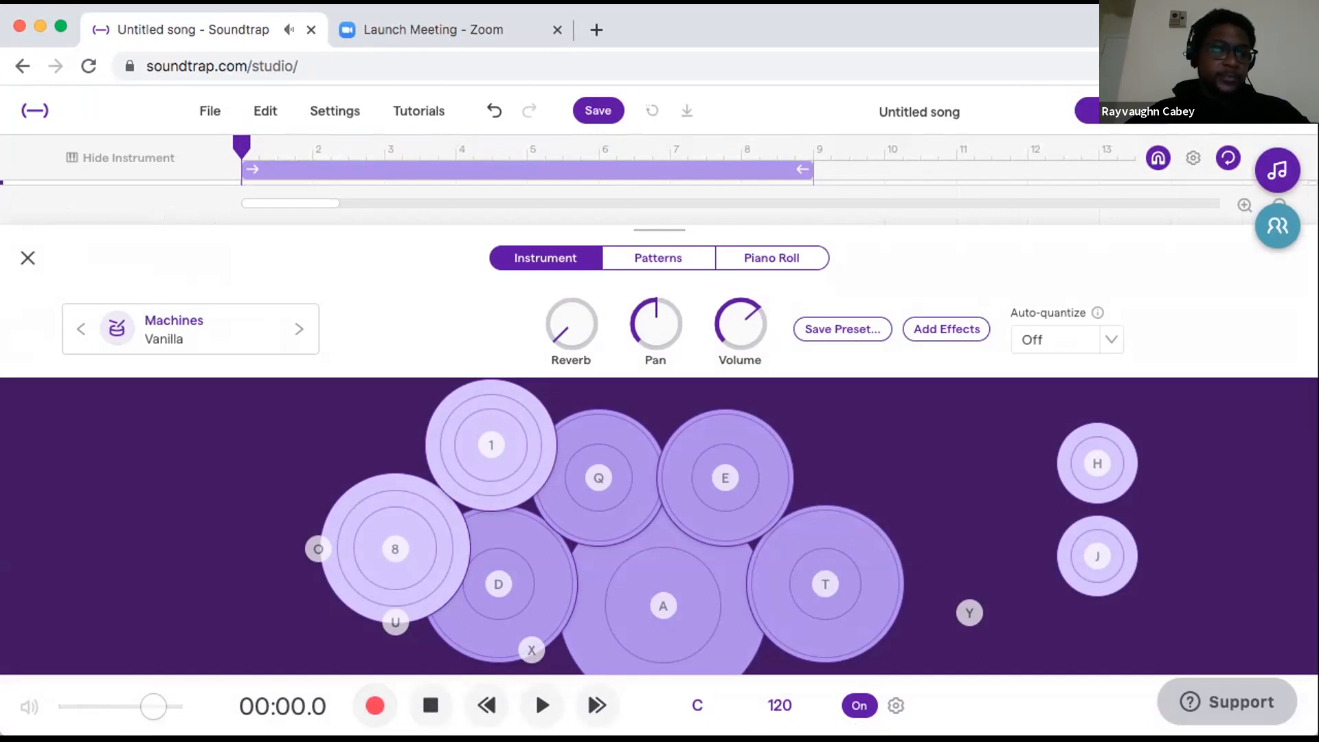
{"action": "left_click", "coordinate": [374, 705]}
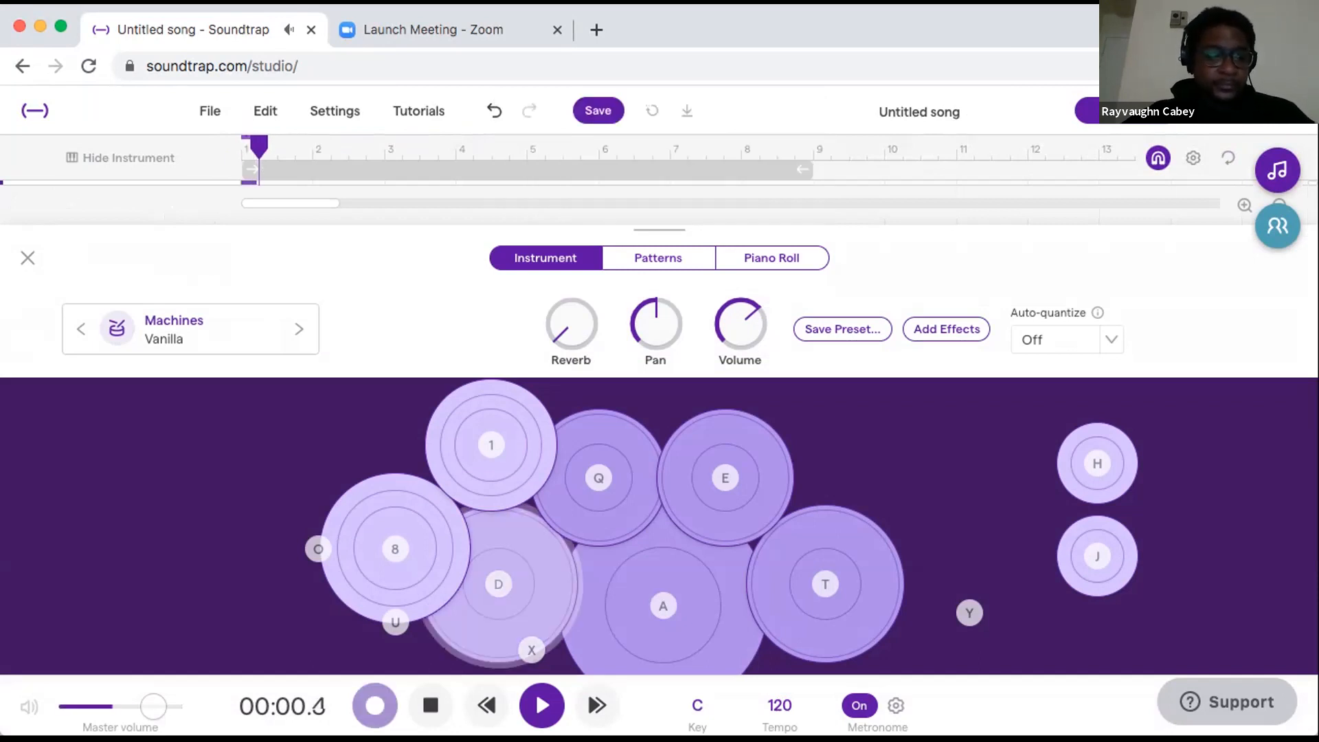
{"action": "key", "text": "d"}
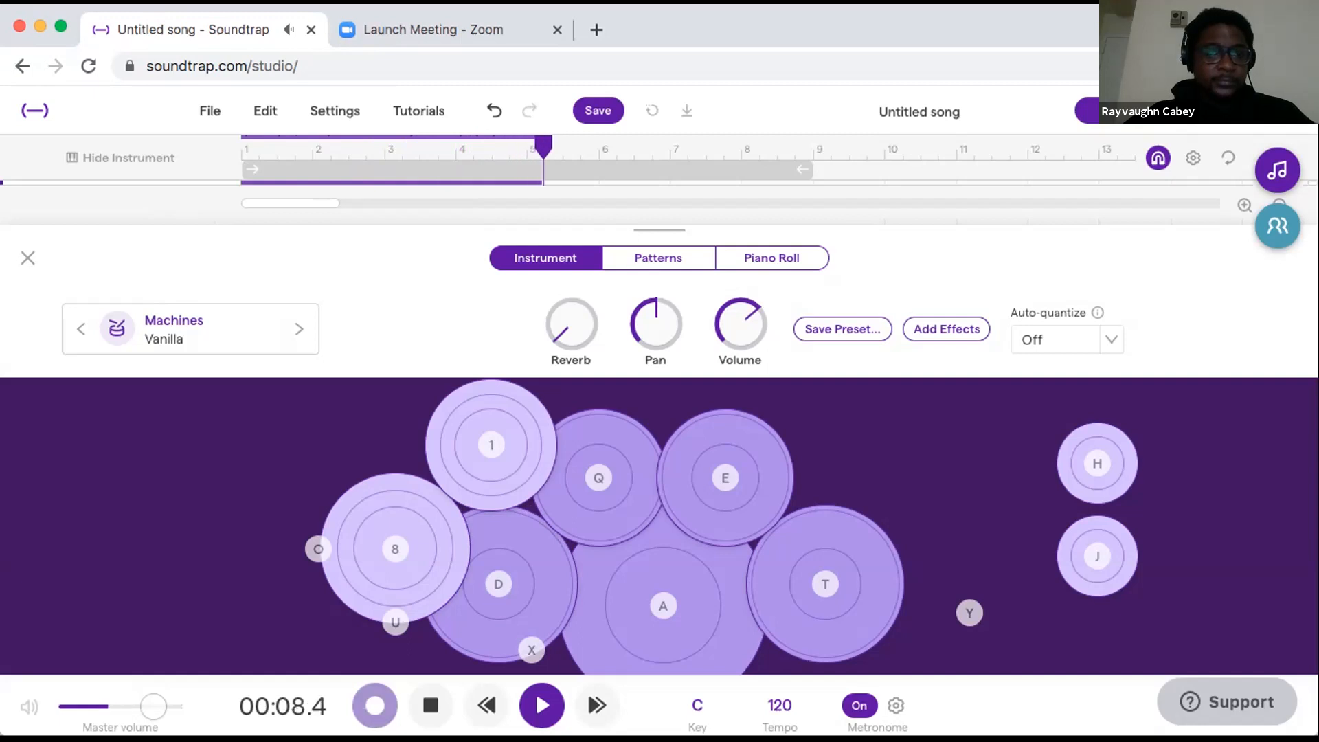
{"action": "key", "text": "d"}
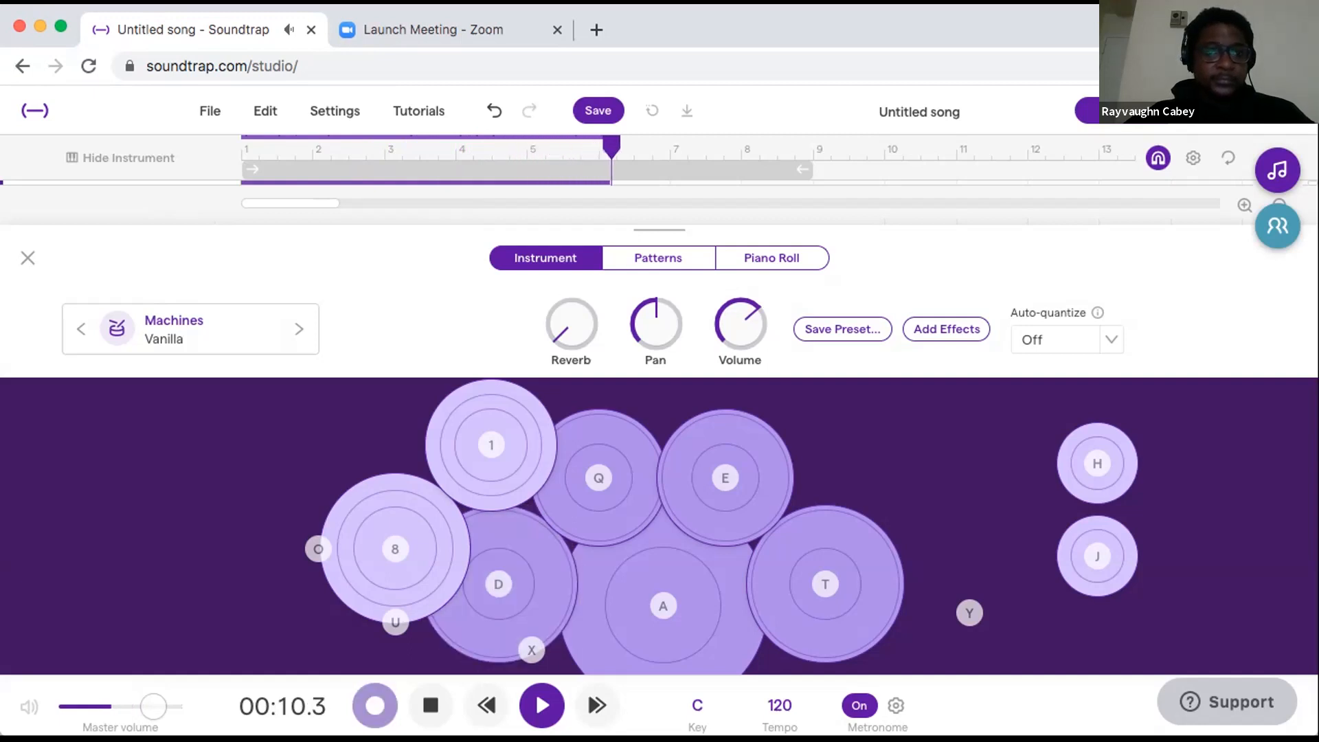
{"action": "key", "text": "d"}
{"action": "key", "text": "d"}
{"action": "key", "text": "space"}
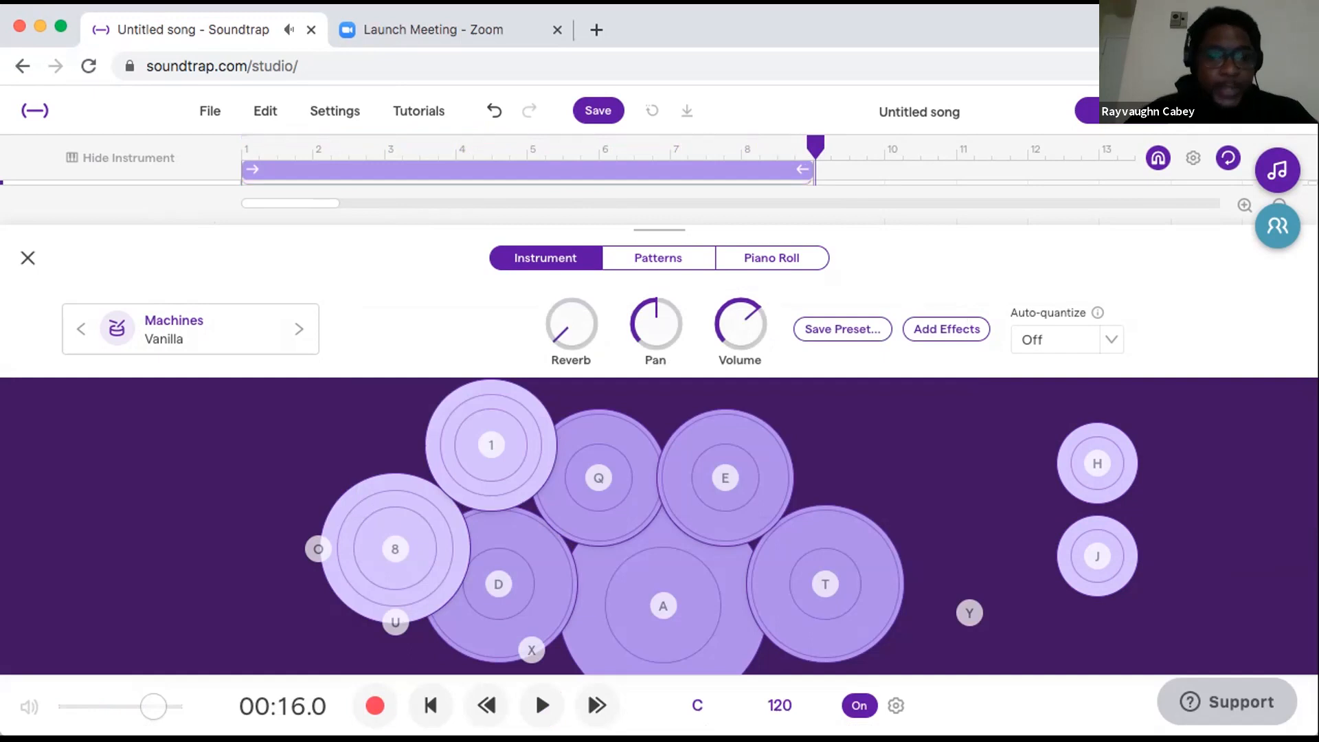
{"action": "left_click", "coordinate": [28, 258]}
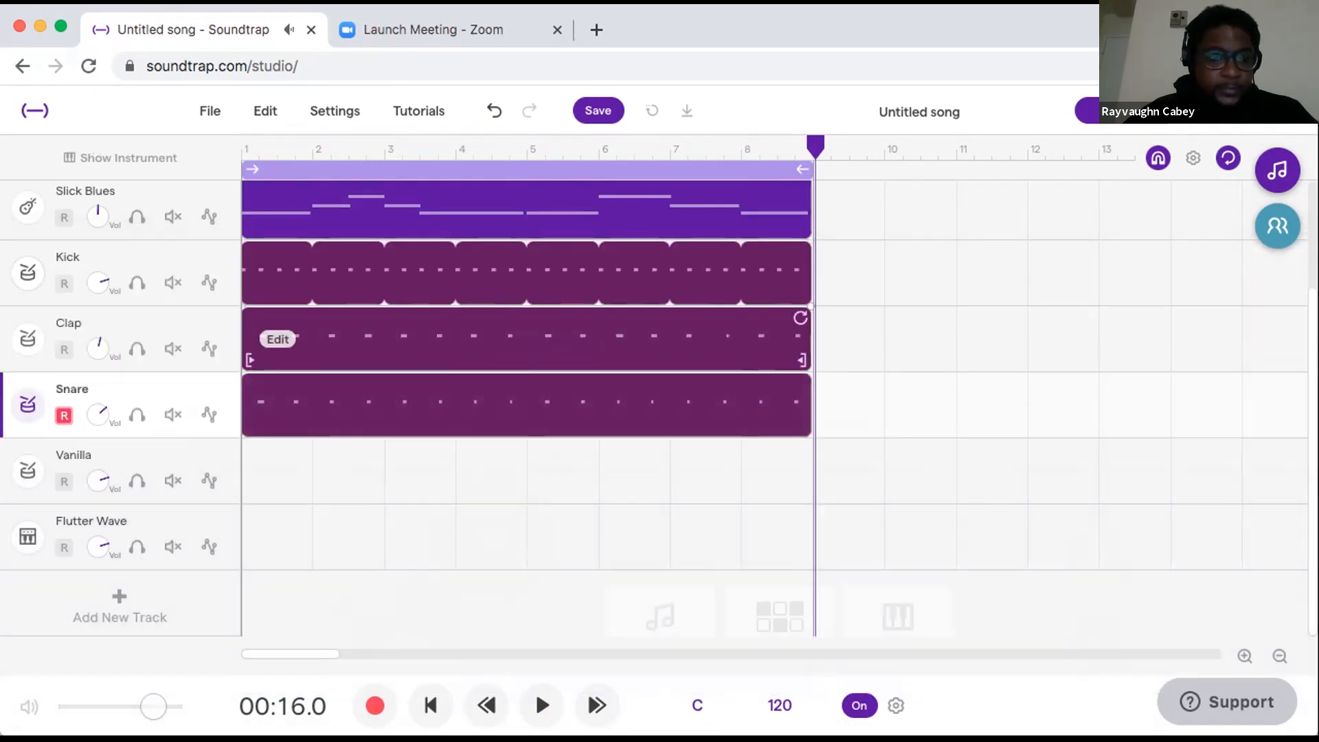
Quantize the newly recorded Clap region to 1/16.
{"action": "right_click", "coordinate": [275, 321]}
{"action": "mouse_move", "coordinate": [385, 516]}
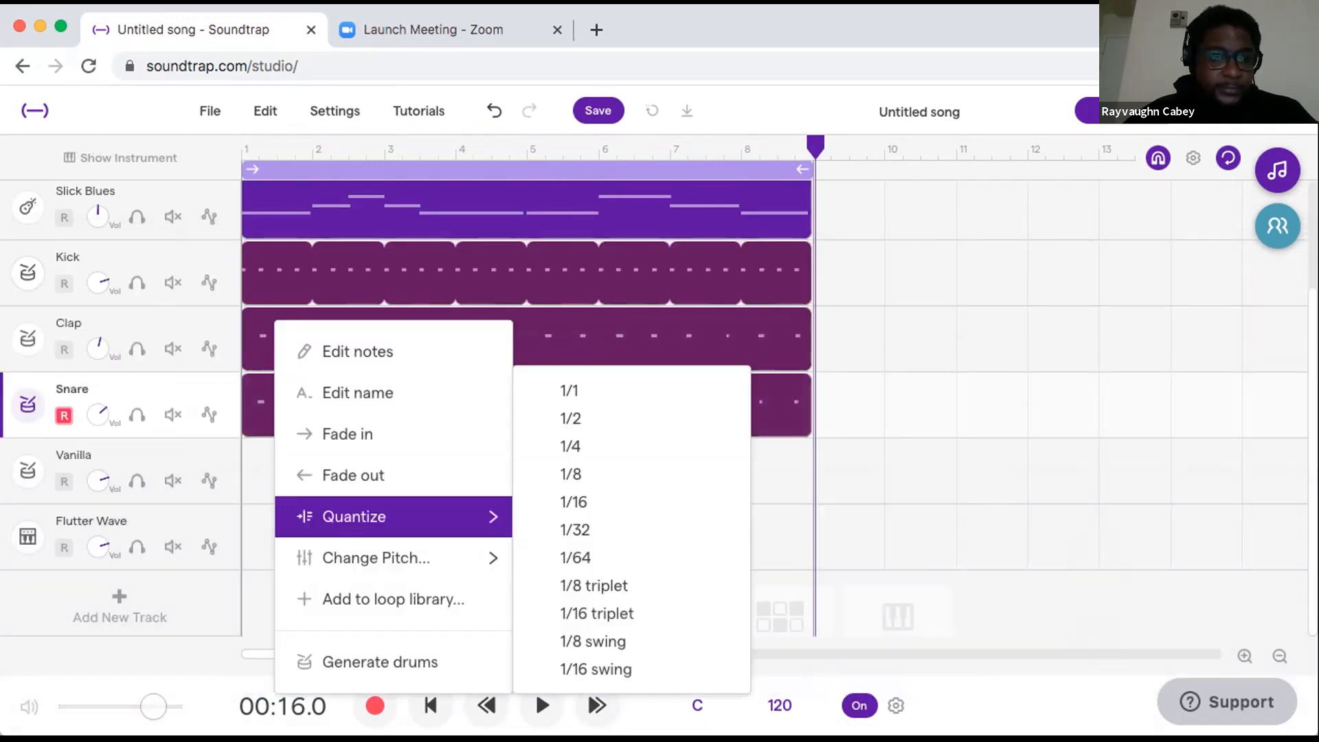
{"action": "left_click", "coordinate": [573, 501]}
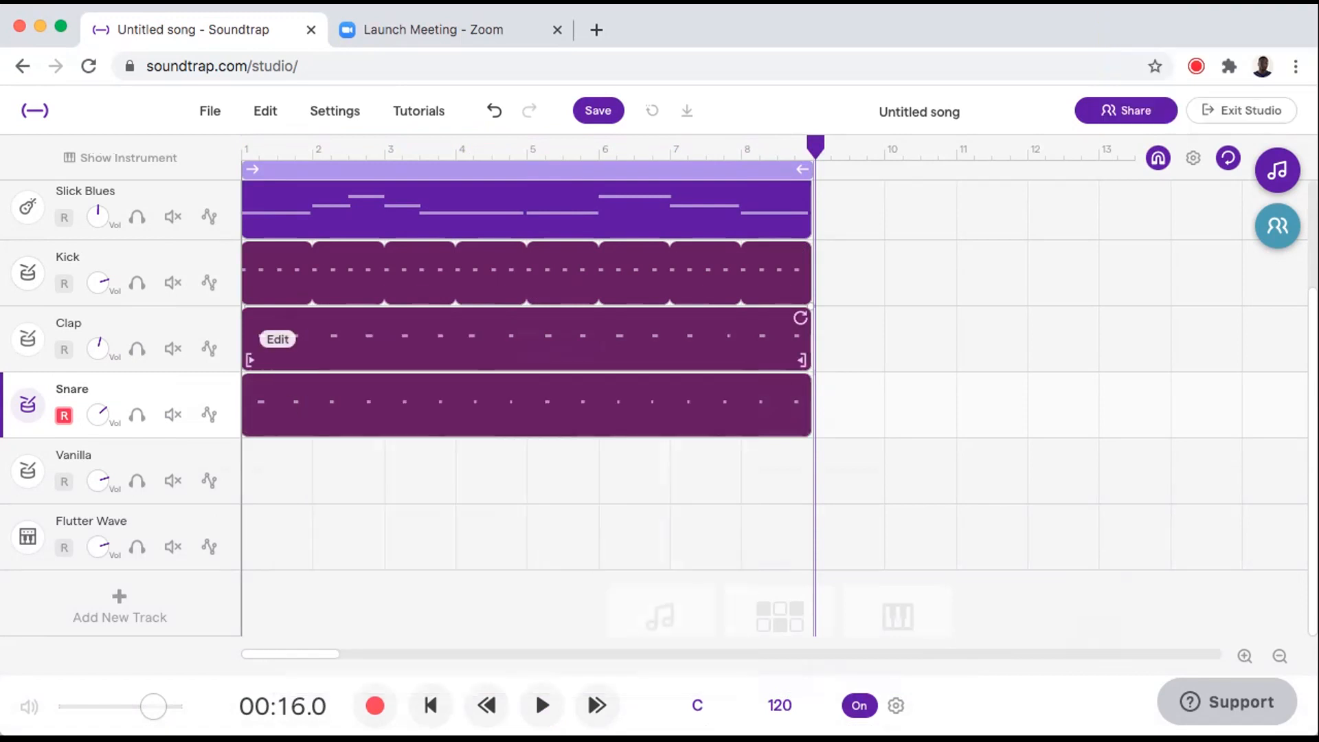
Quantize the Clap region to 1/4 and the Snare region to 1/8.
{"action": "right_click", "coordinate": [287, 320]}
{"action": "mouse_move", "coordinate": [385, 516]}
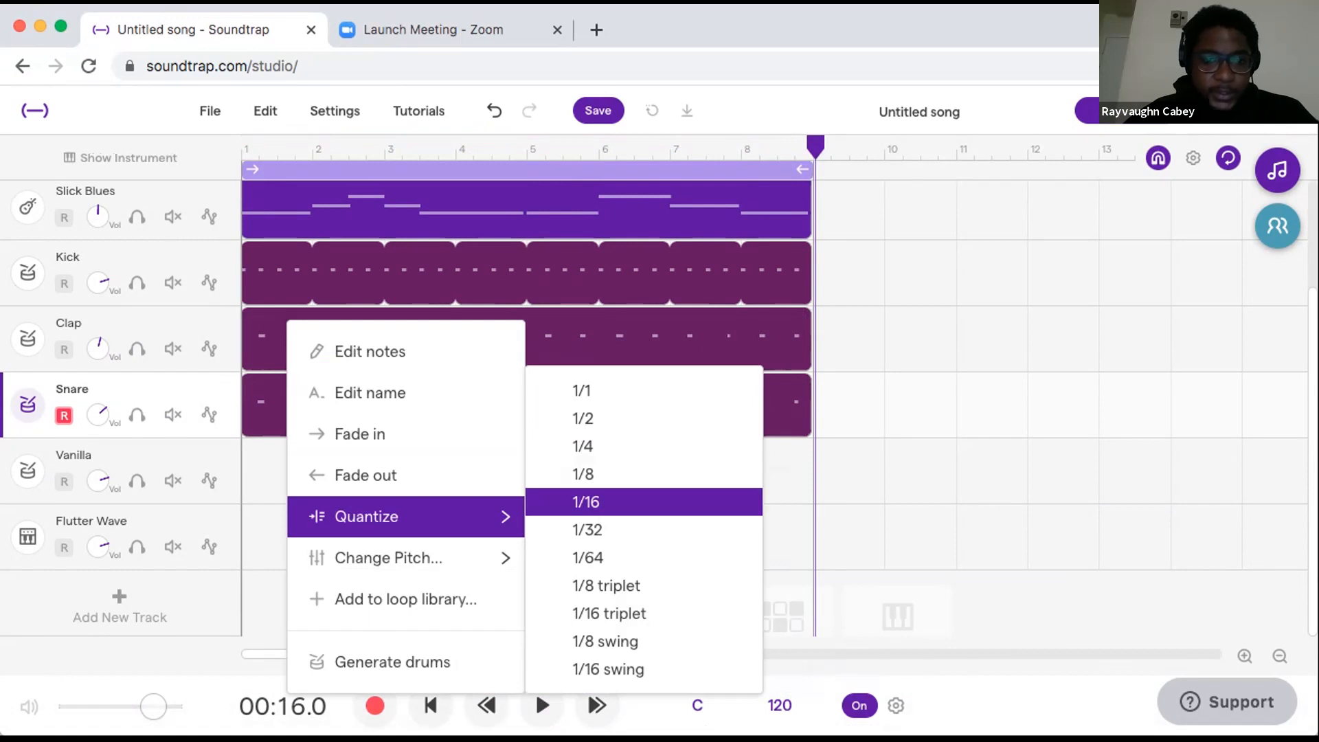
{"action": "left_click", "coordinate": [582, 446]}
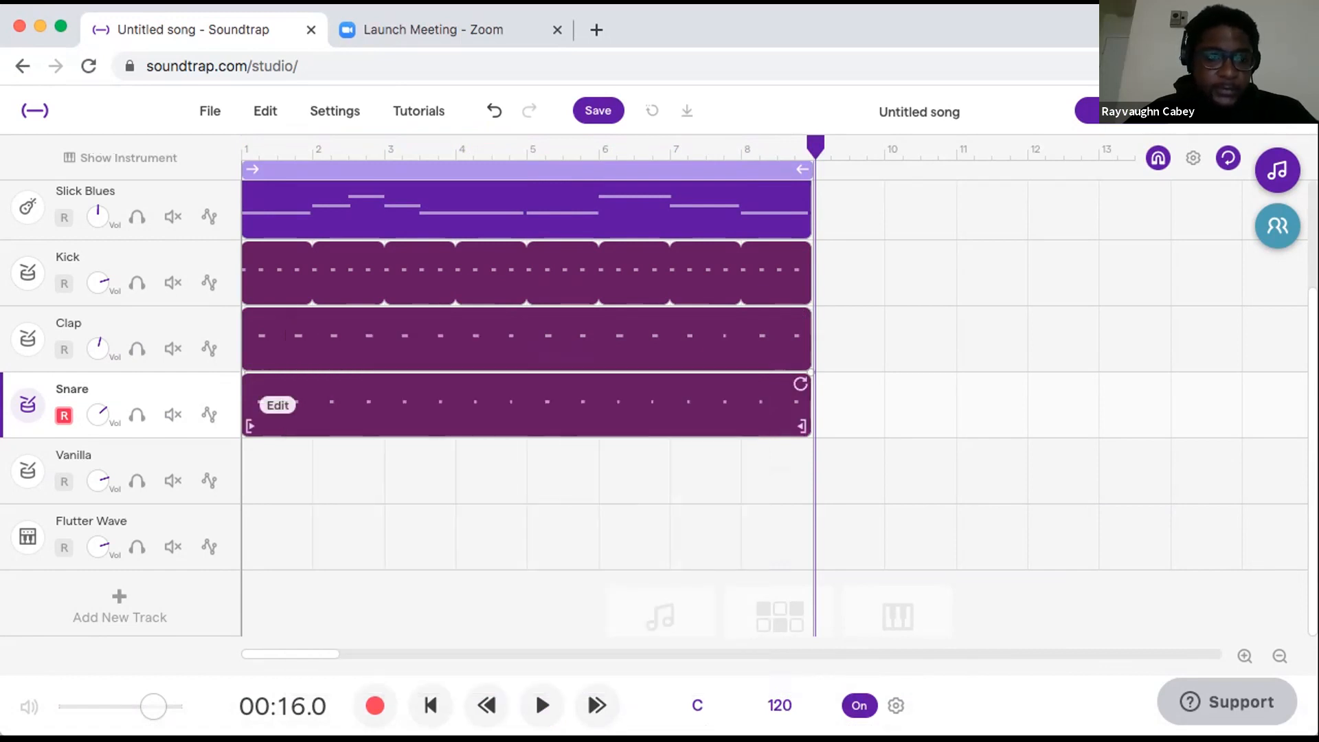
{"action": "right_click", "coordinate": [282, 401]}
{"action": "mouse_move", "coordinate": [385, 516]}
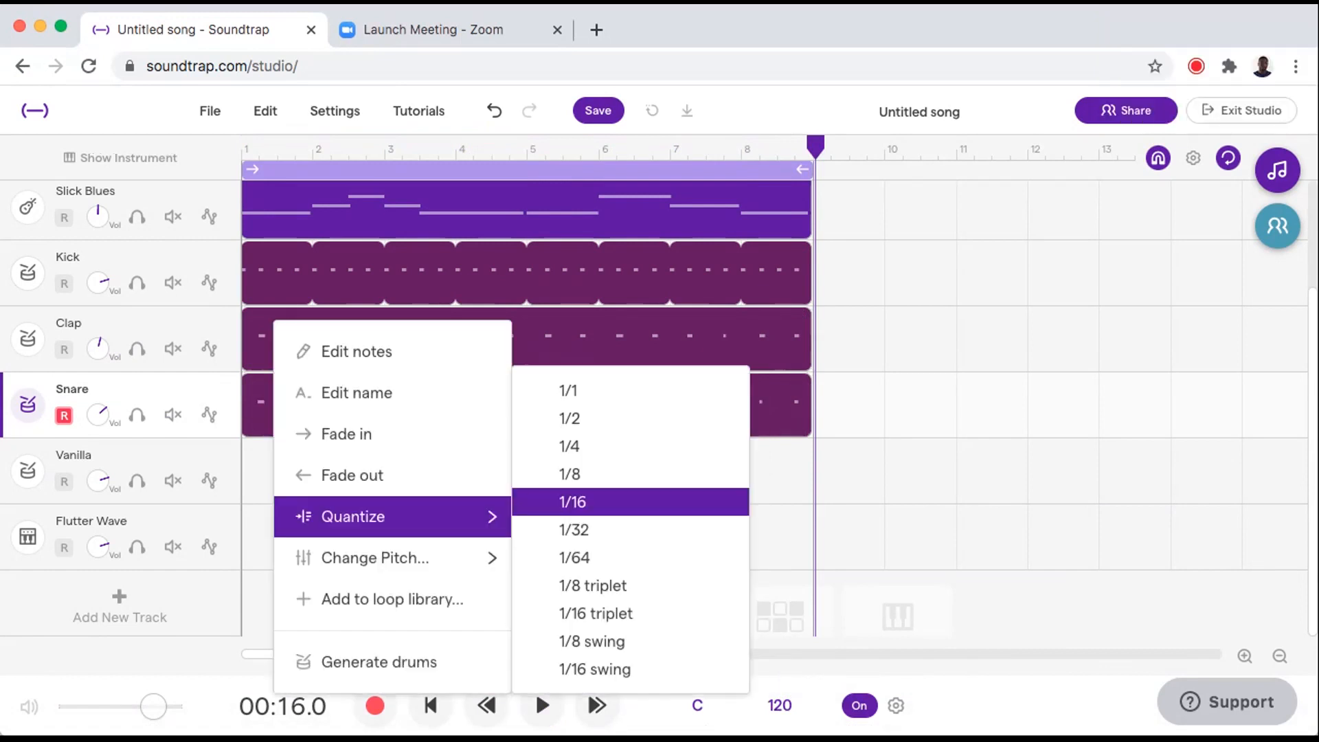
{"action": "left_click", "coordinate": [570, 474]}
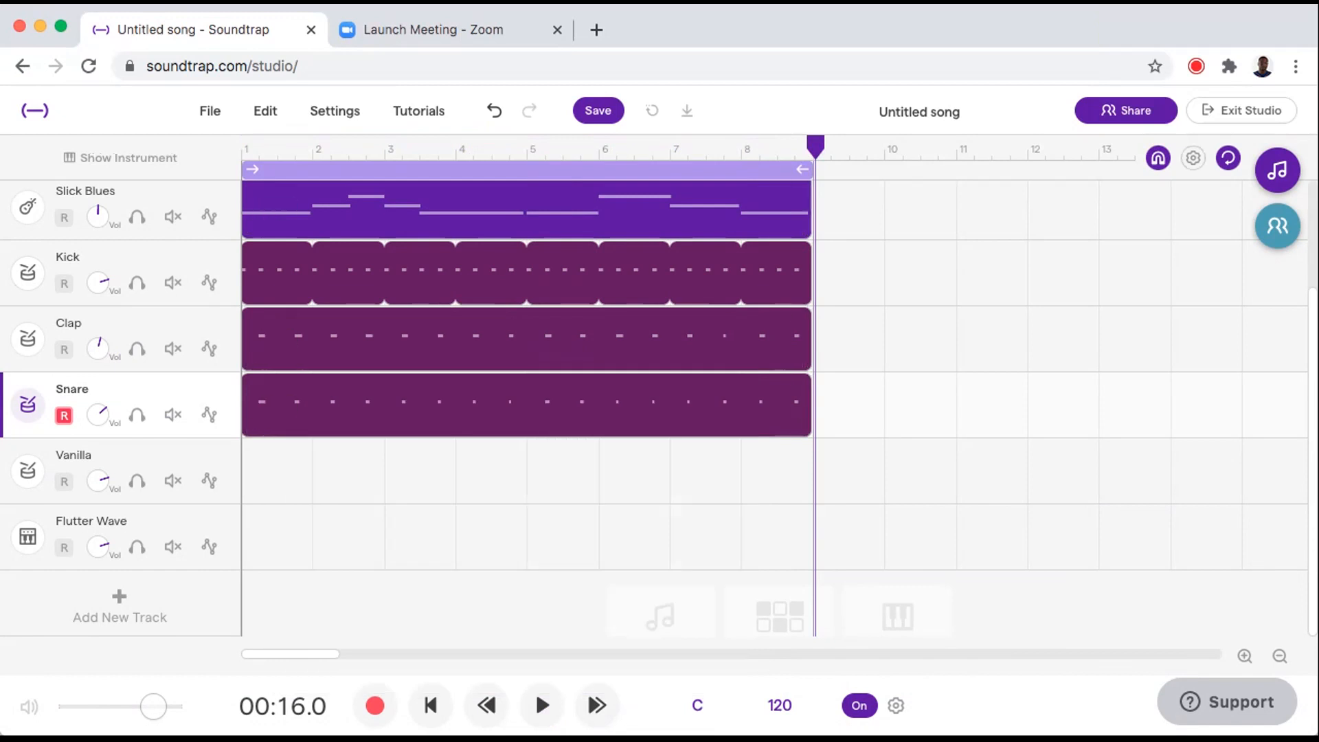
Play back the eight-bar loop to check how all tracks sound together.
{"action": "key", "text": "space"}
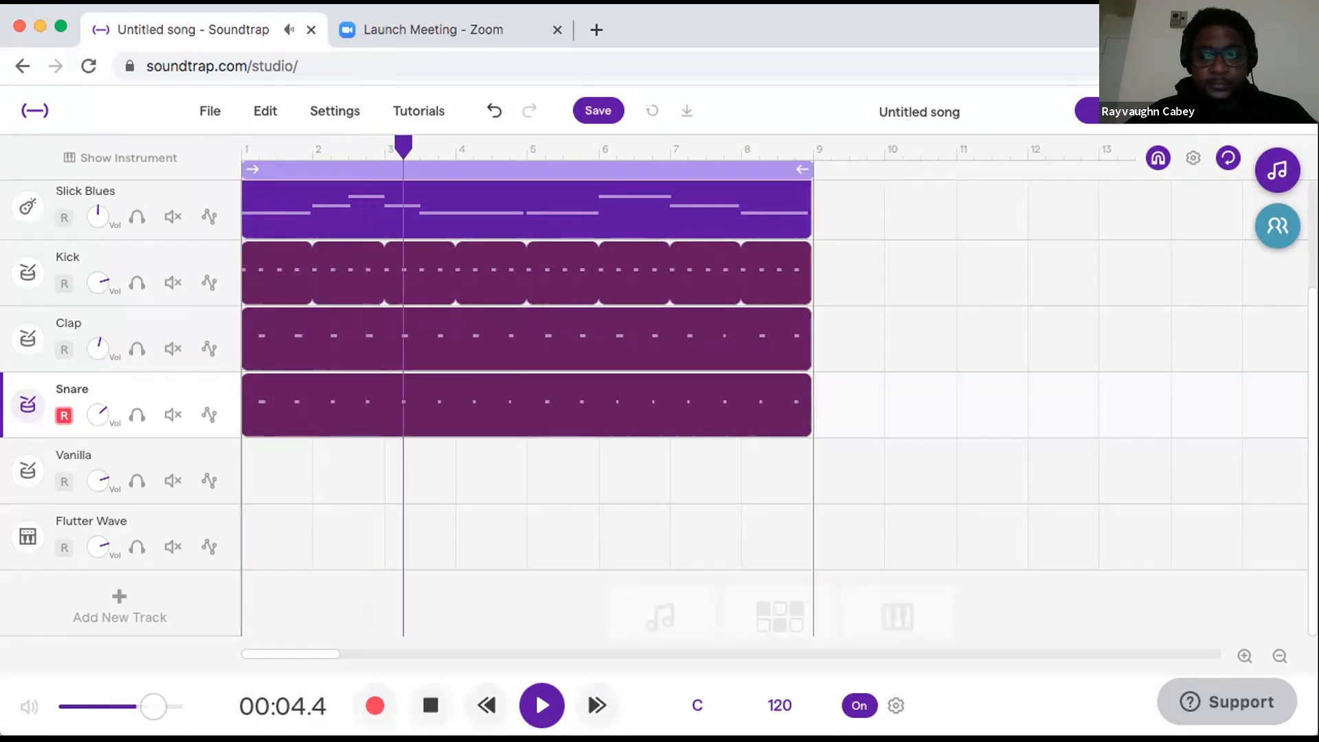
{"action": "left_click", "coordinate": [1279, 656]}
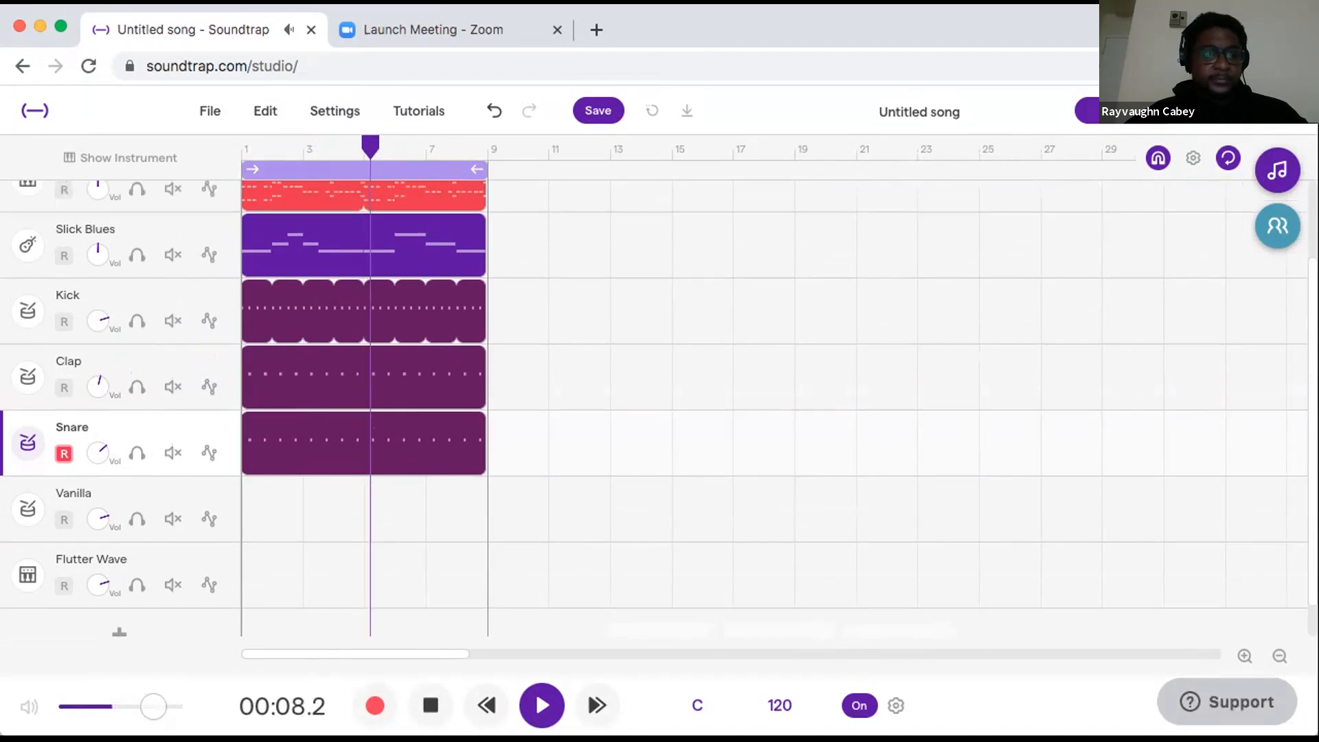
{"action": "scroll", "coordinate": [660, 408], "scroll_direction": "up", "scroll_amount": 1}
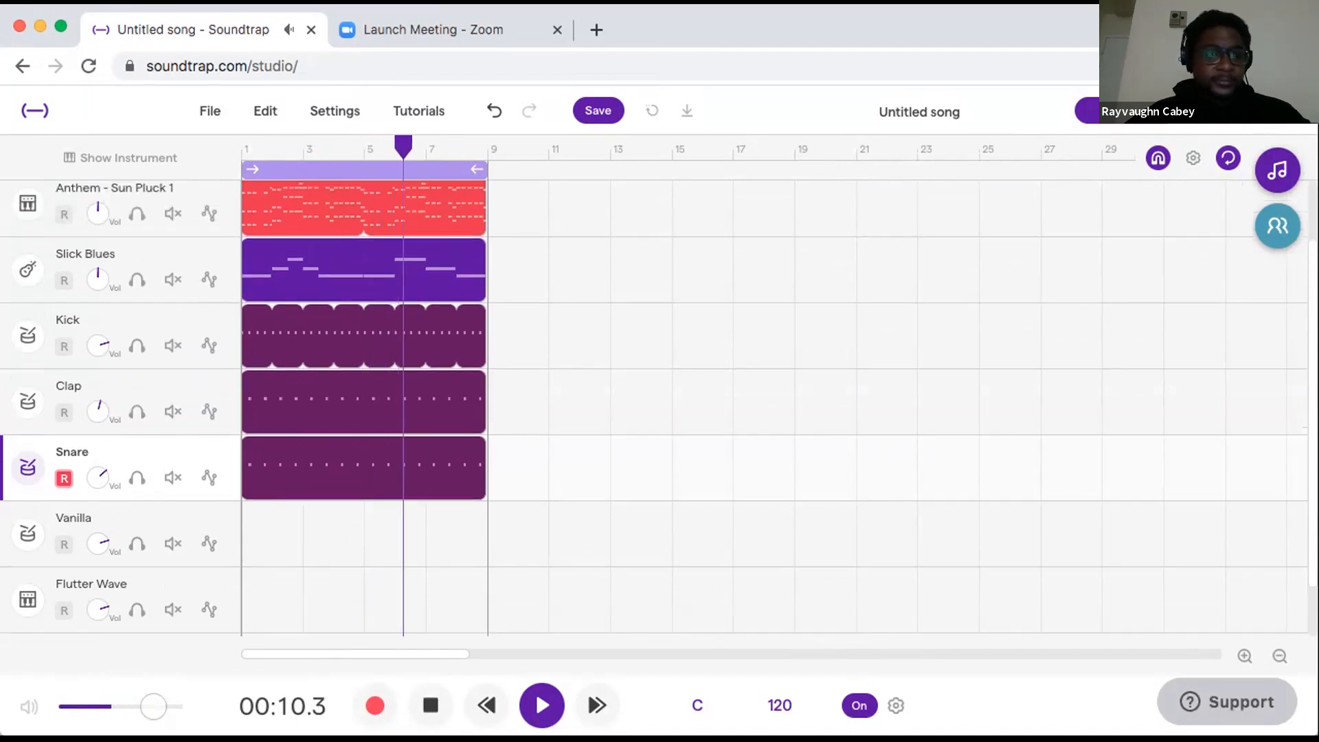
{"action": "scroll", "coordinate": [660, 408], "scroll_direction": "up", "scroll_amount": 2}
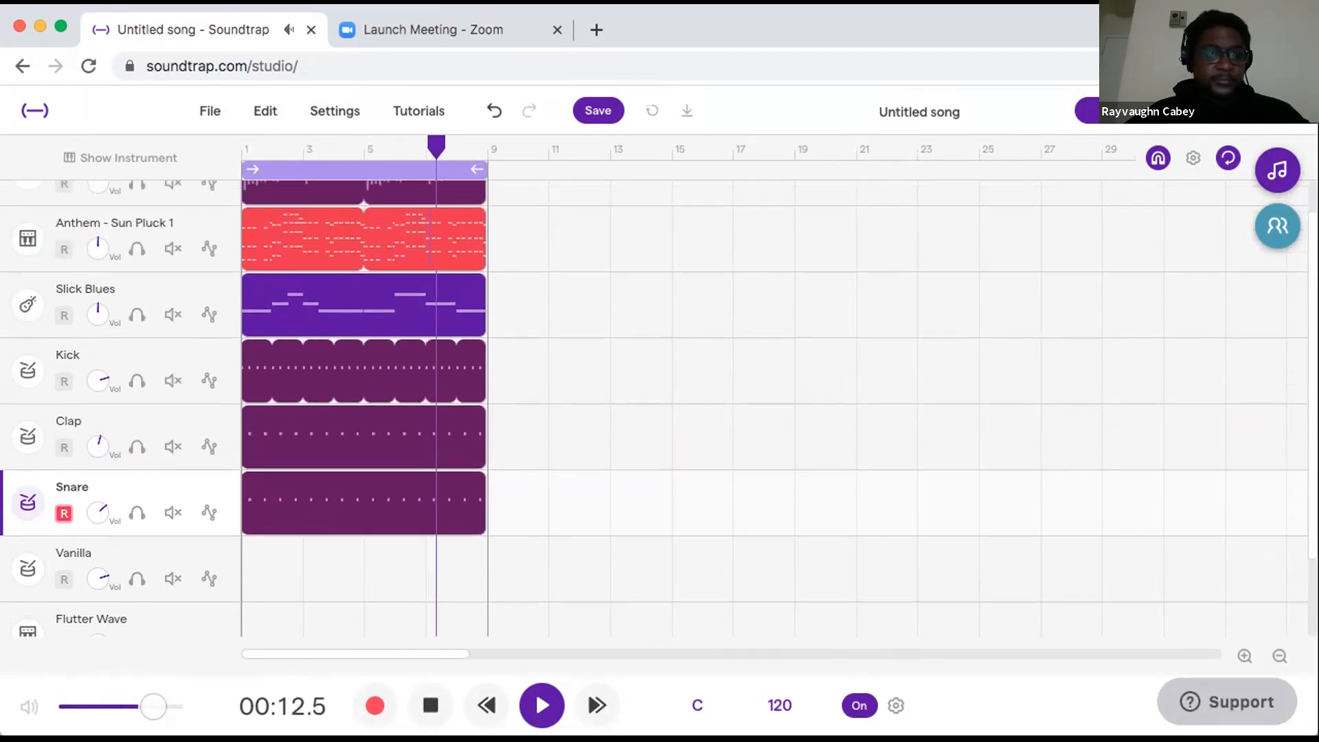
{"action": "scroll", "coordinate": [659, 408], "scroll_direction": "up", "scroll_amount": 1}
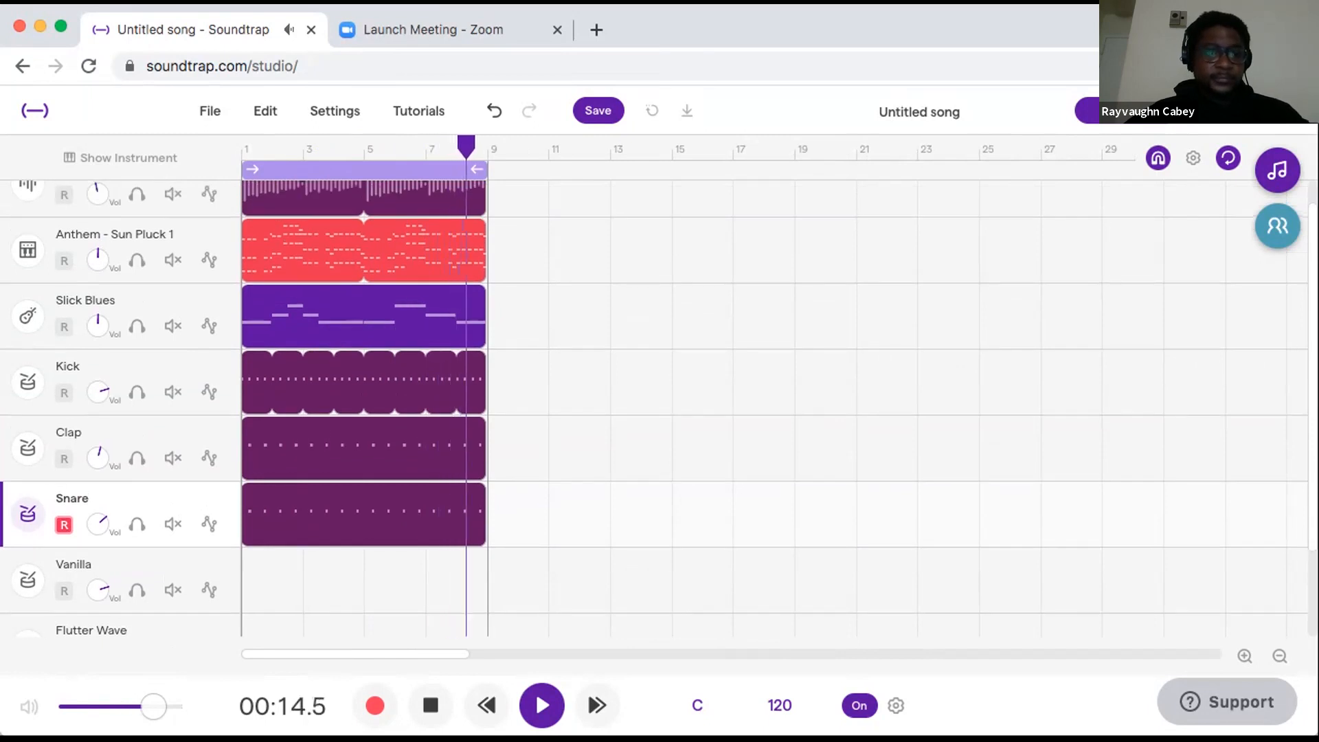
{"action": "key", "text": "space"}
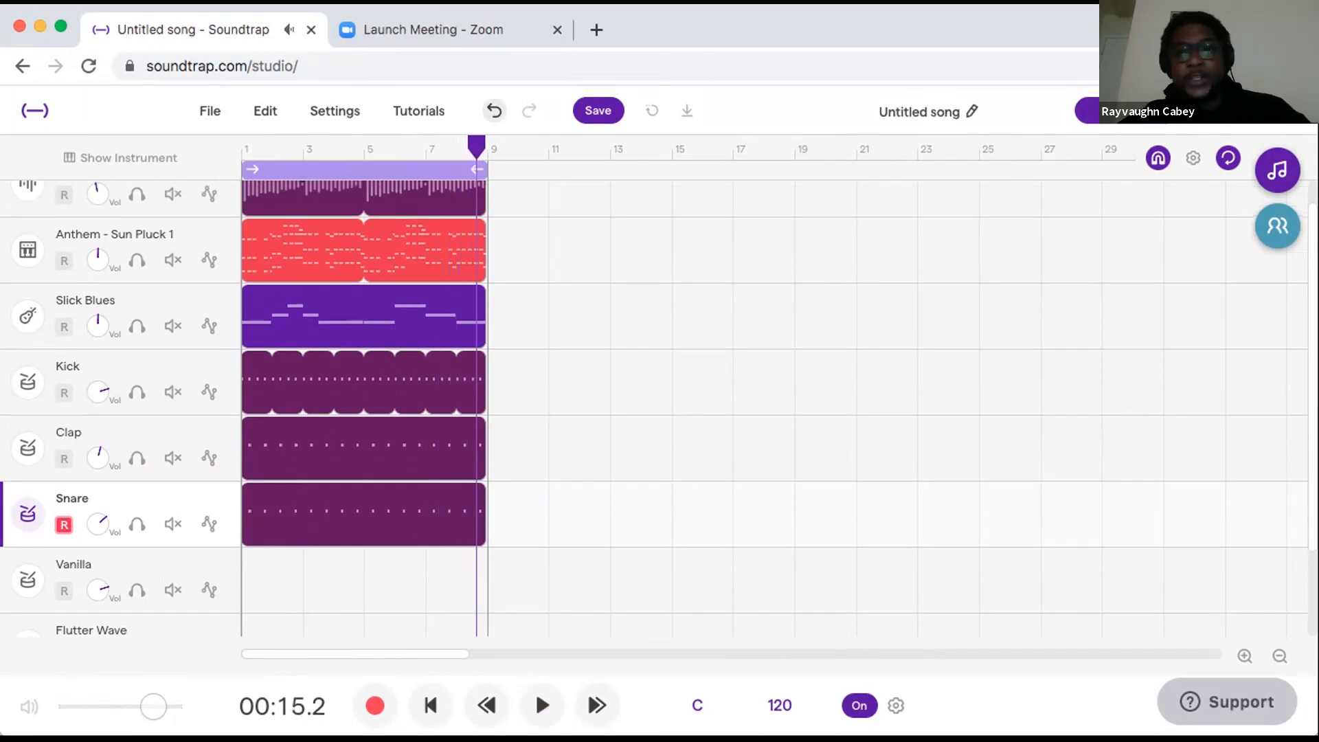
Rename the song Pop Track and save it.
{"action": "left_click", "coordinate": [929, 112]}
{"action": "key", "text": "BackSpace"}
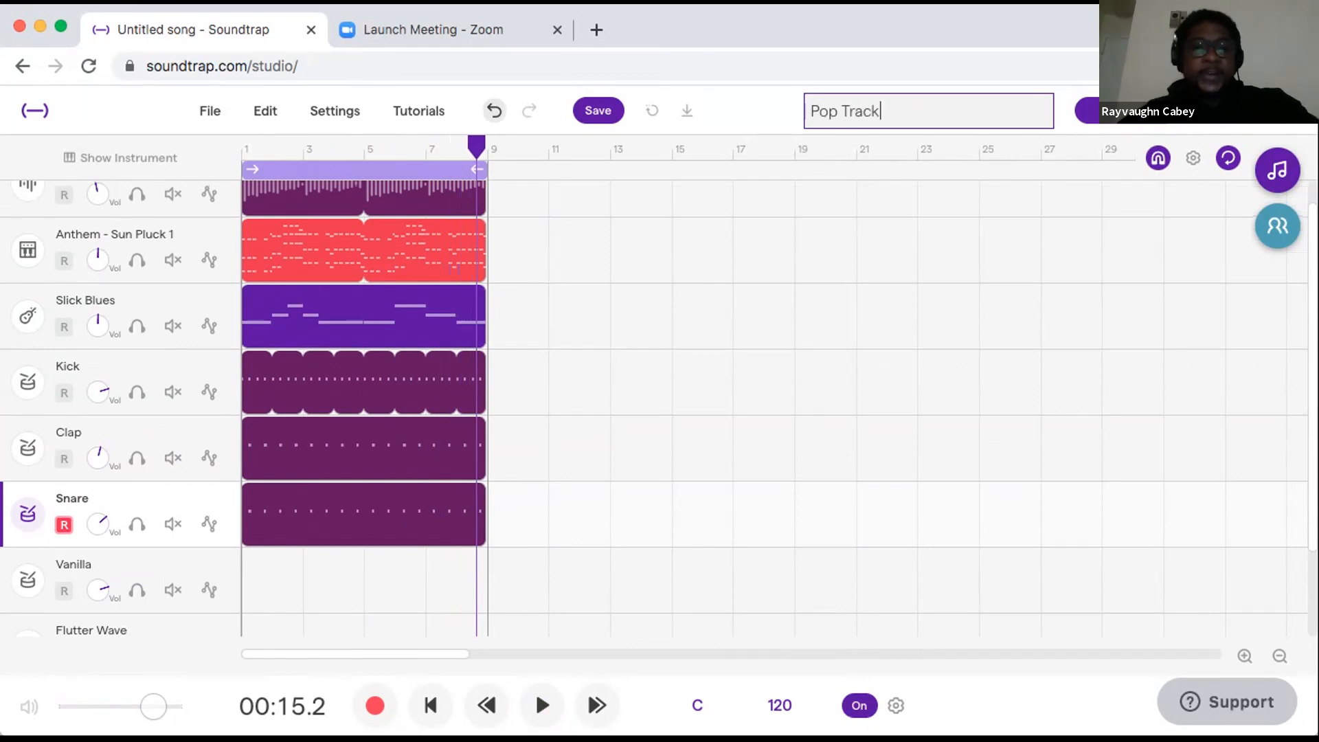
{"action": "left_click", "coordinate": [598, 110]}
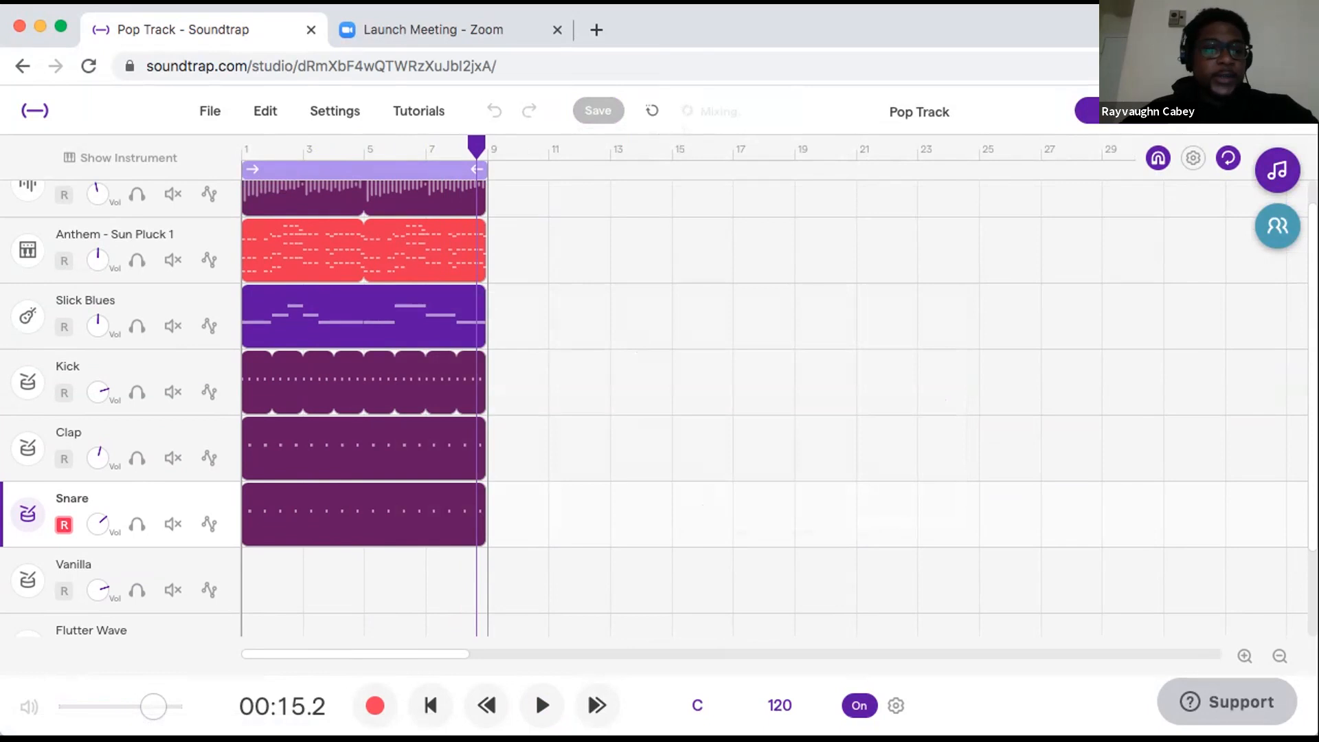
Turn off loop playback and return the playhead to the song's start.
{"action": "left_click", "coordinate": [1227, 158]}
{"action": "left_click_drag", "start_coordinate": [480, 148], "coordinate": [165, 157]}
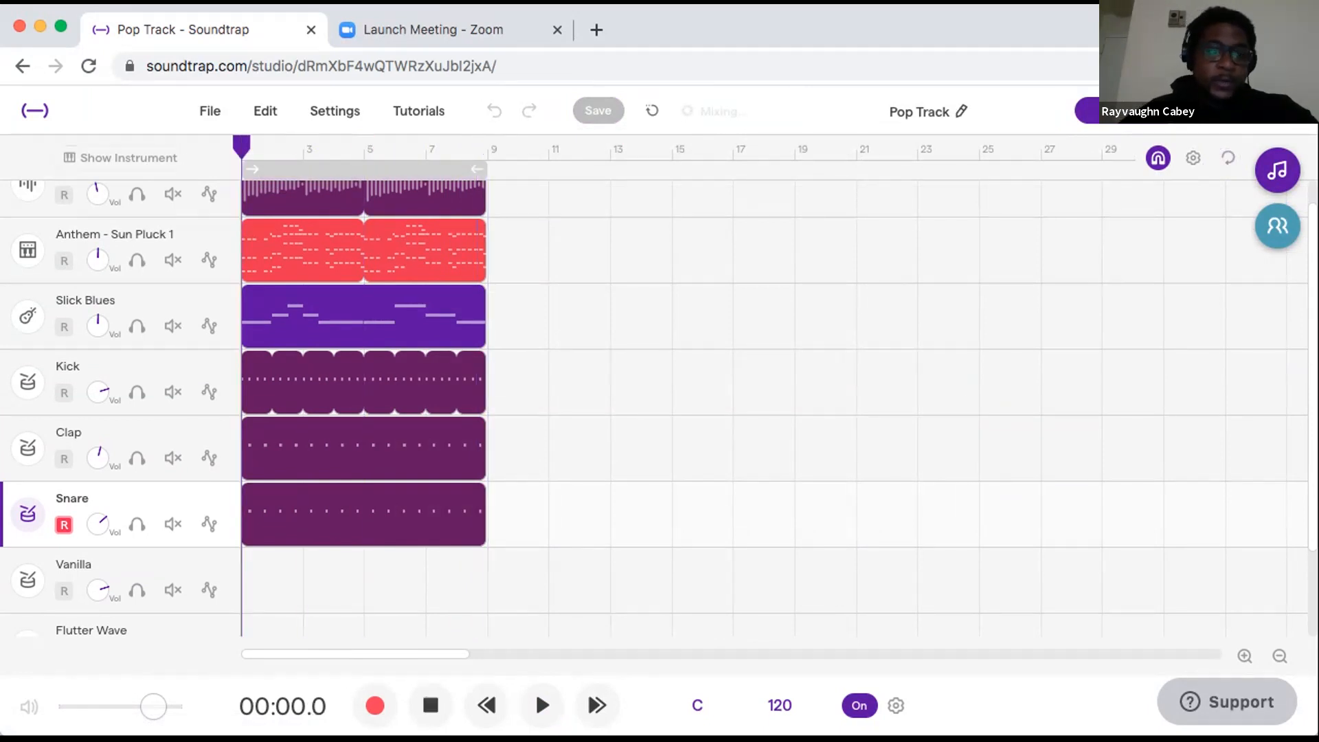
Loop the Guitar Loop 2, Sun Pluck 1 and Slick Blues regions out to bar 37.
{"action": "left_click", "coordinate": [1279, 655]}
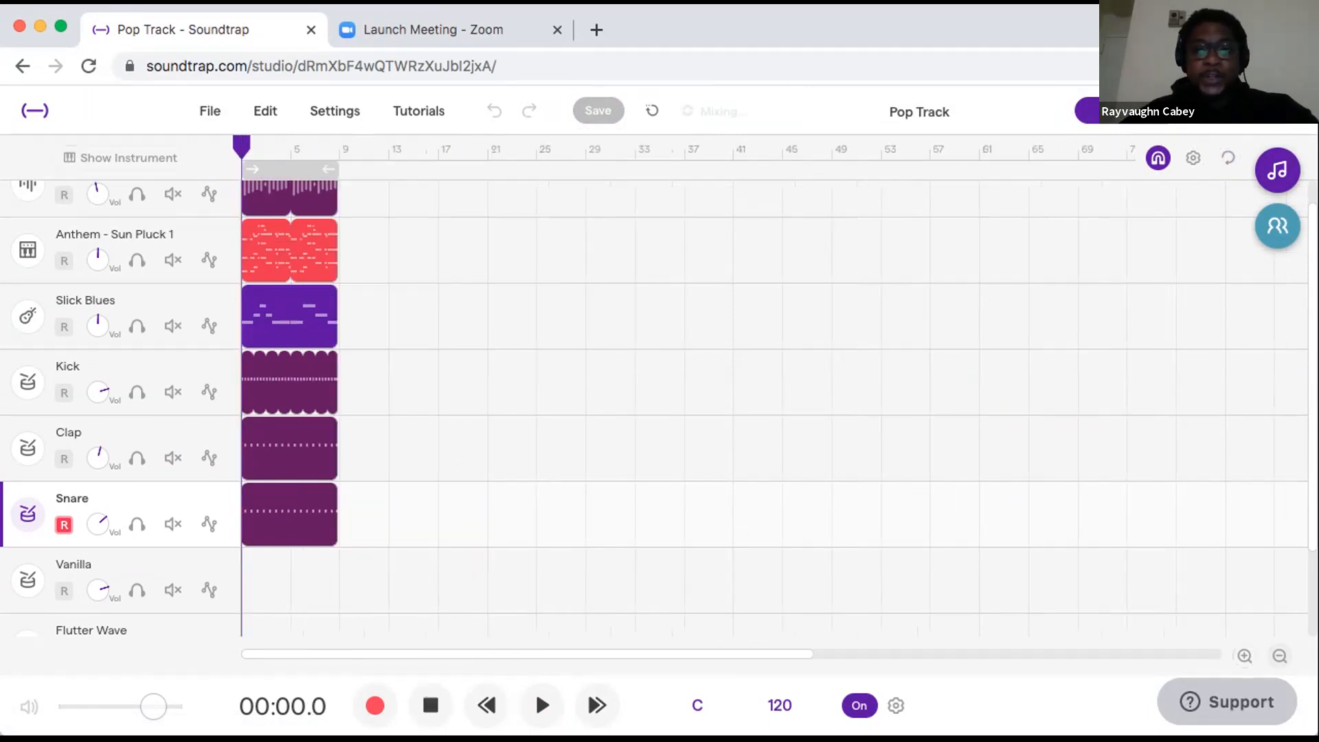
{"action": "scroll", "coordinate": [660, 405], "scroll_direction": "up", "scroll_amount": 1}
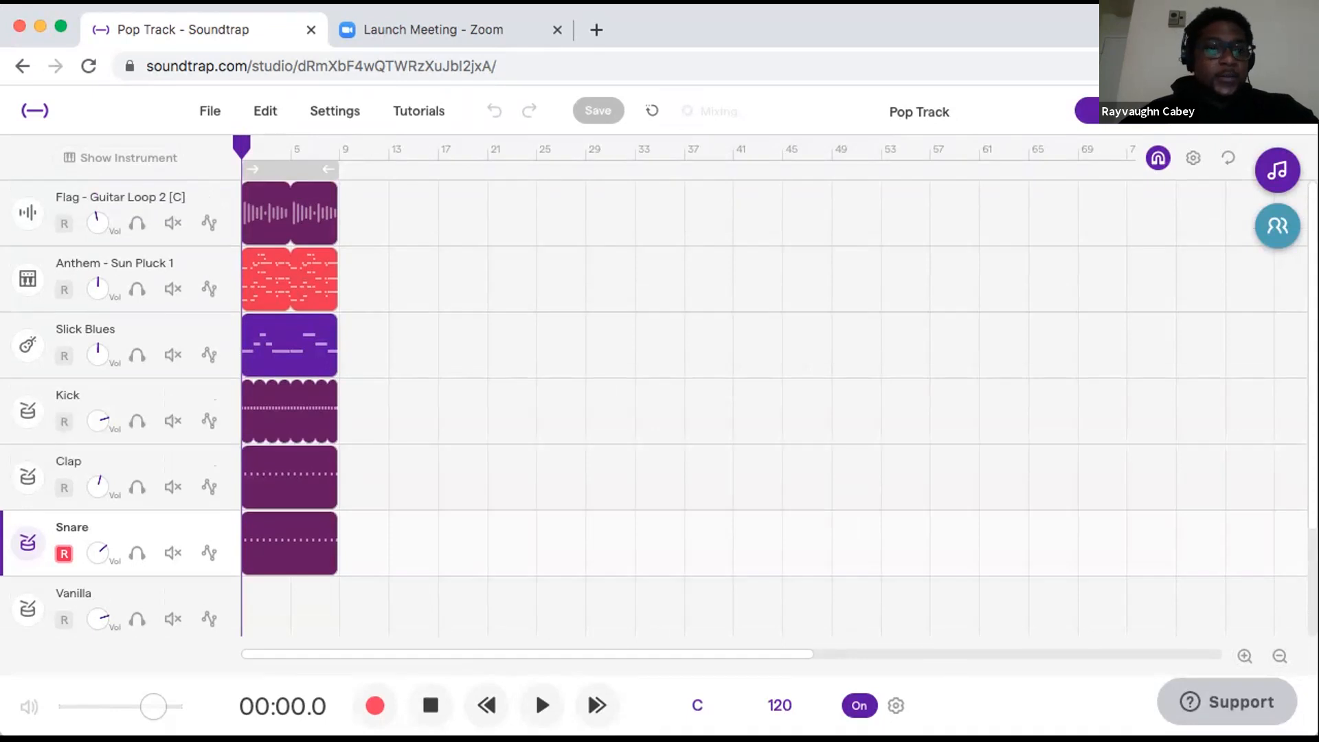
{"action": "mouse_move", "coordinate": [302, 215]}
{"action": "left_click_drag", "start_coordinate": [326, 193], "coordinate": [671, 192]}
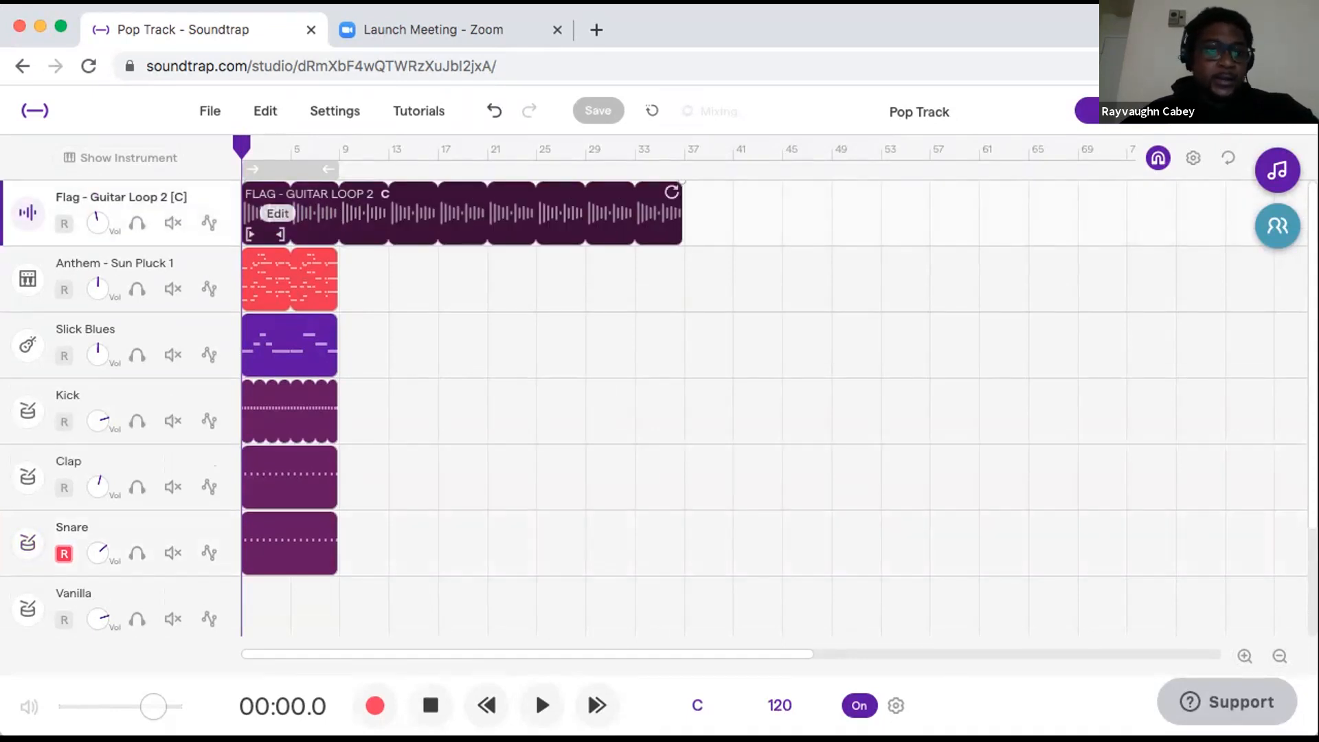
{"action": "left_click_drag", "start_coordinate": [327, 259], "coordinate": [671, 260]}
{"action": "mouse_move", "coordinate": [326, 325]}
{"action": "left_click_drag", "start_coordinate": [326, 324], "coordinate": [671, 324]}
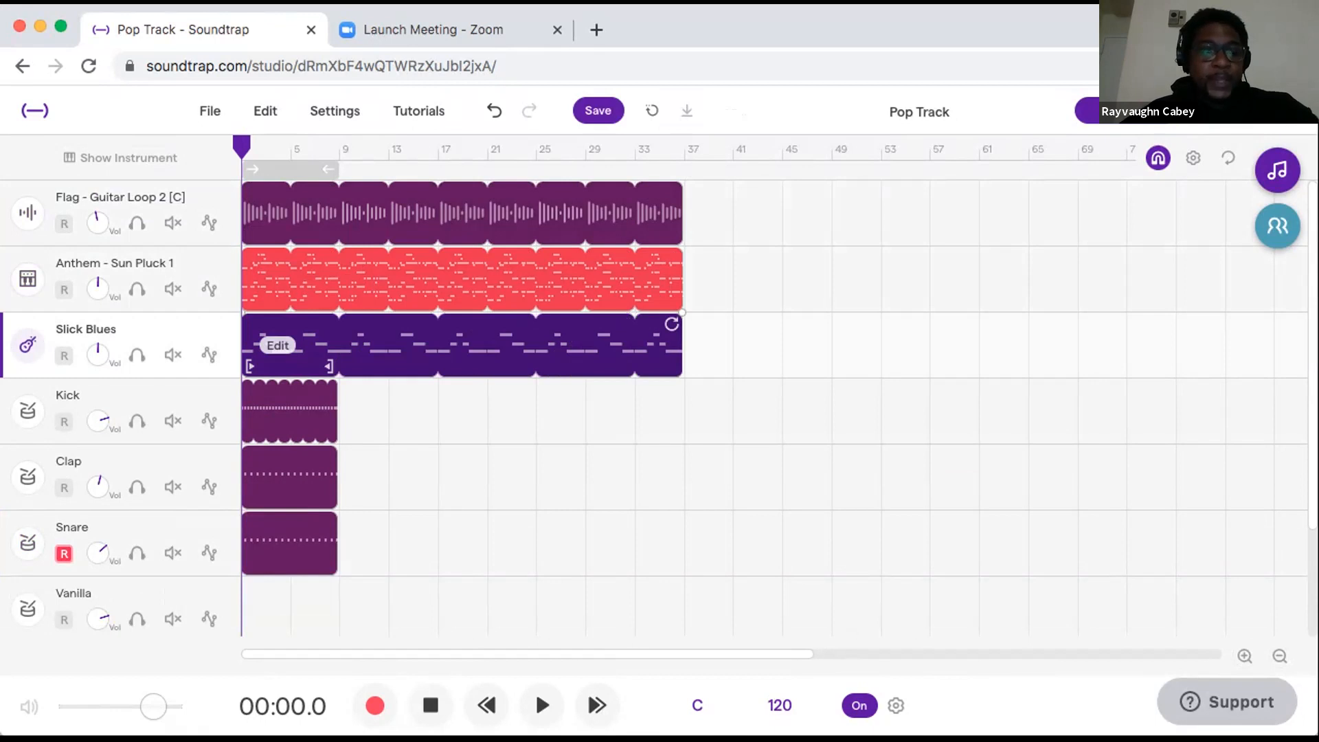
Loop the Kick, Clap and Snare regions out to bar 37 to match the melodic tracks.
{"action": "mouse_move", "coordinate": [326, 390]}
{"action": "left_click_drag", "start_coordinate": [326, 390], "coordinate": [671, 390]}
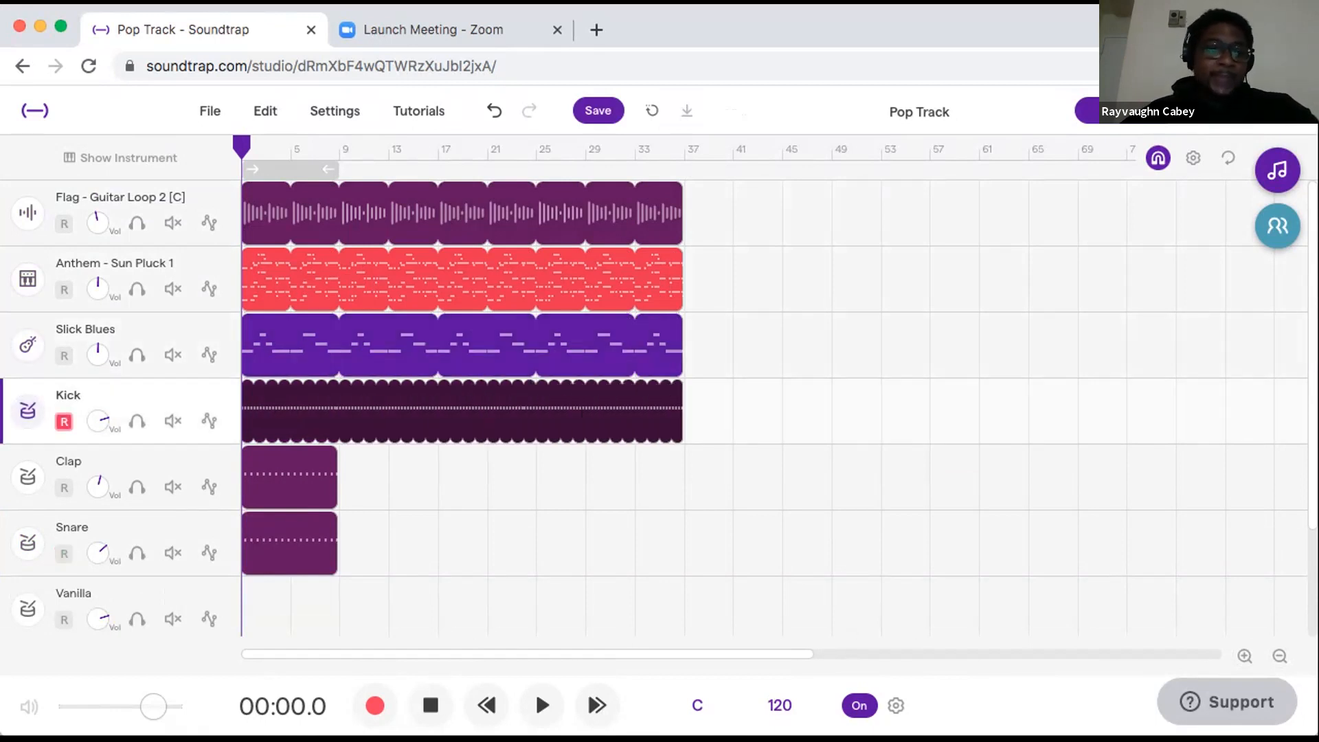
{"action": "mouse_move", "coordinate": [327, 456]}
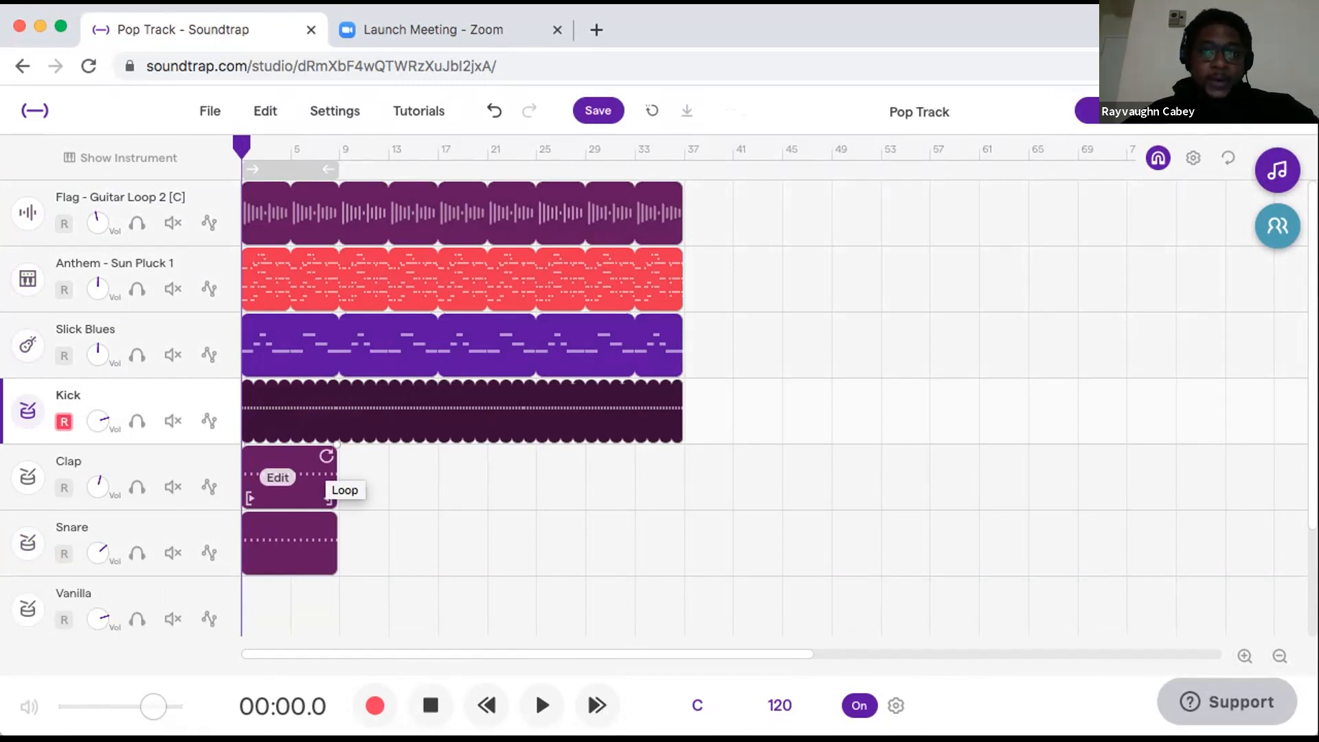
{"action": "left_click_drag", "start_coordinate": [326, 456], "coordinate": [682, 454]}
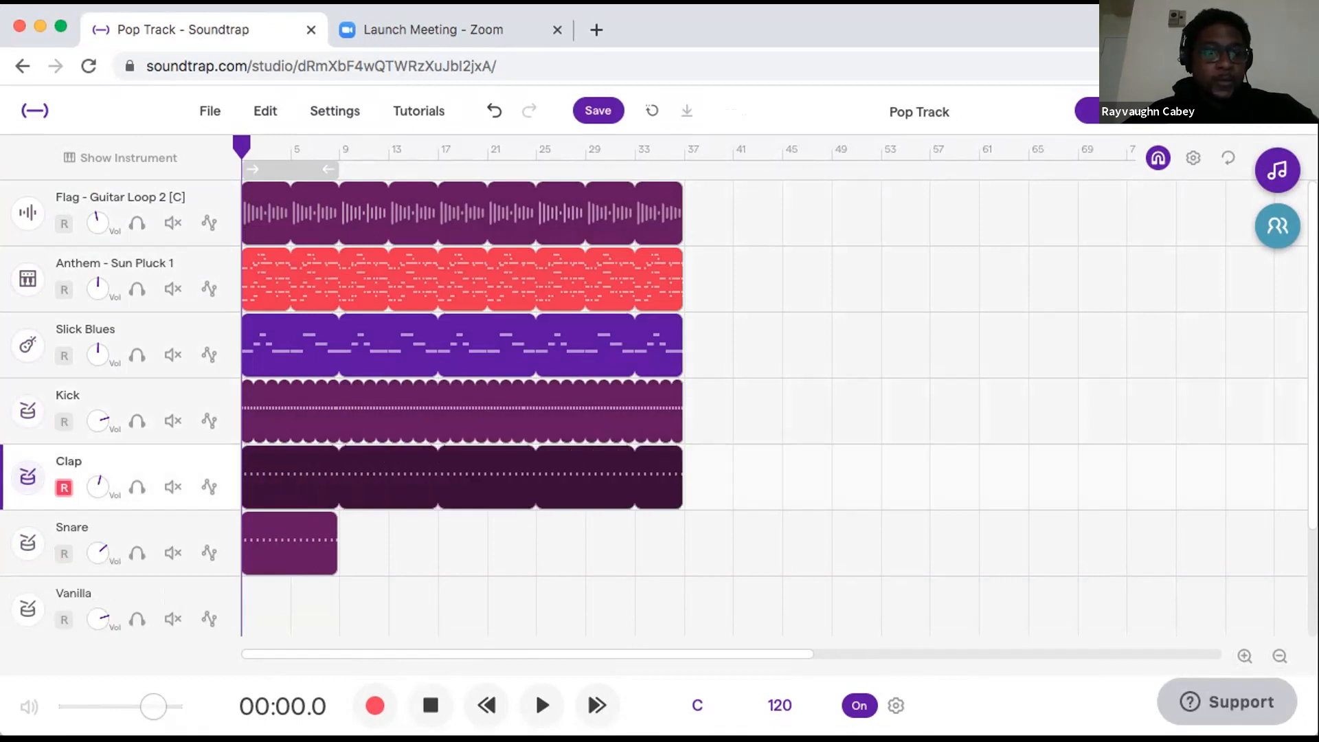
{"action": "left_click_drag", "start_coordinate": [326, 522], "coordinate": [671, 522]}
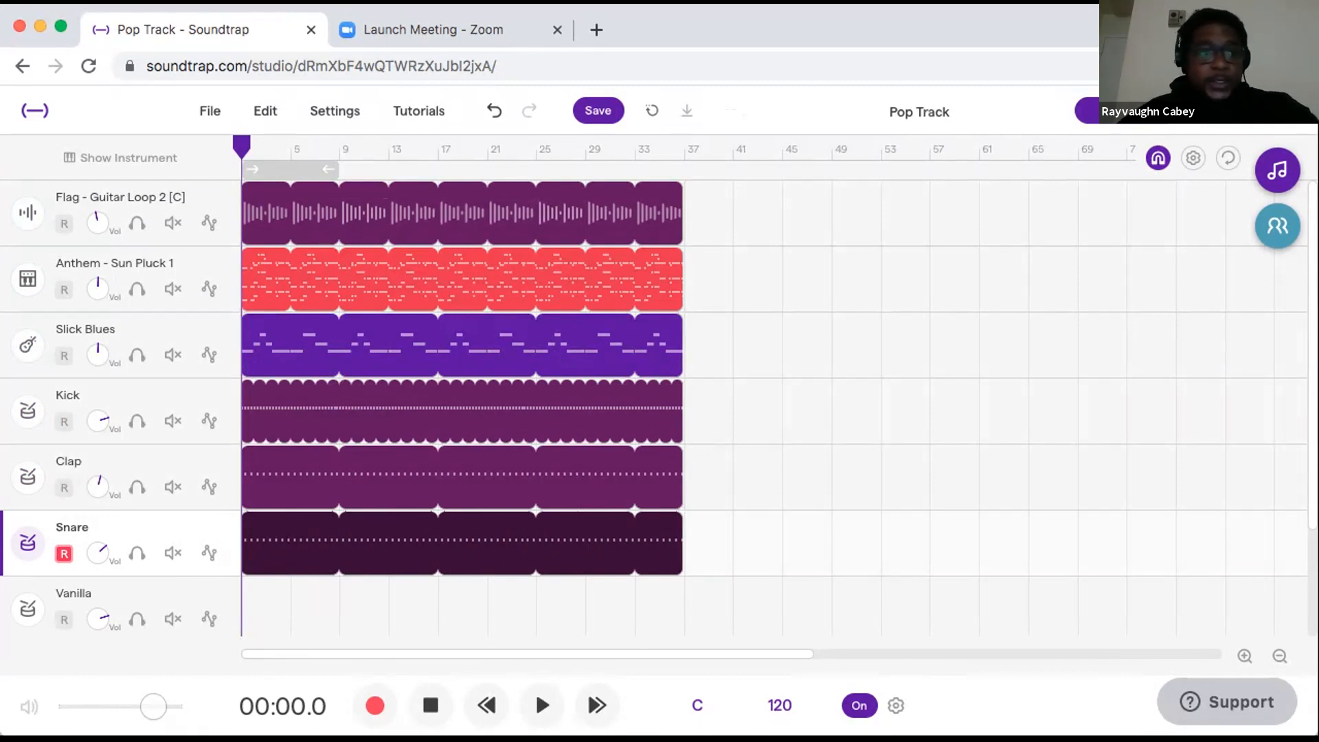
Check the arrangement's length at its end and shorten the looped regions on all six tracks to end at bar 33.
{"action": "left_click_drag", "start_coordinate": [241, 146], "coordinate": [684, 147]}
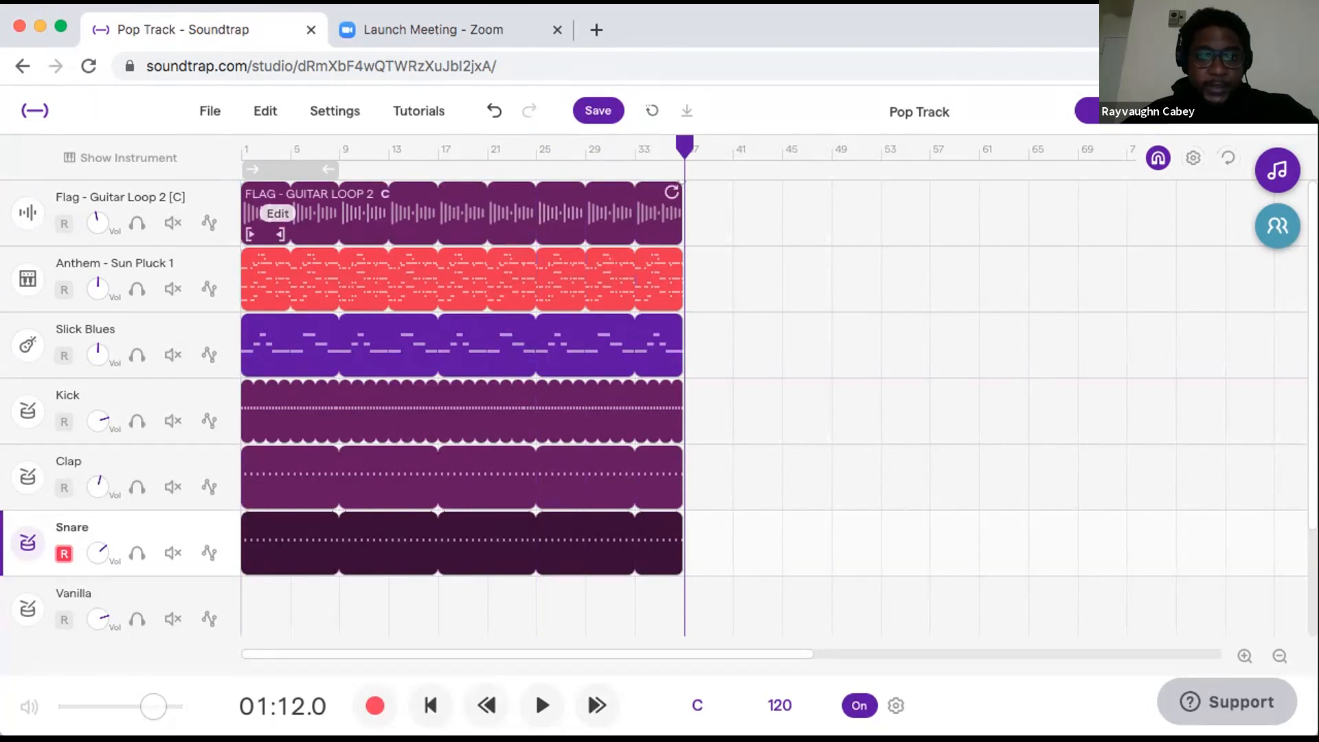
{"action": "left_click_drag", "start_coordinate": [672, 193], "coordinate": [624, 193]}
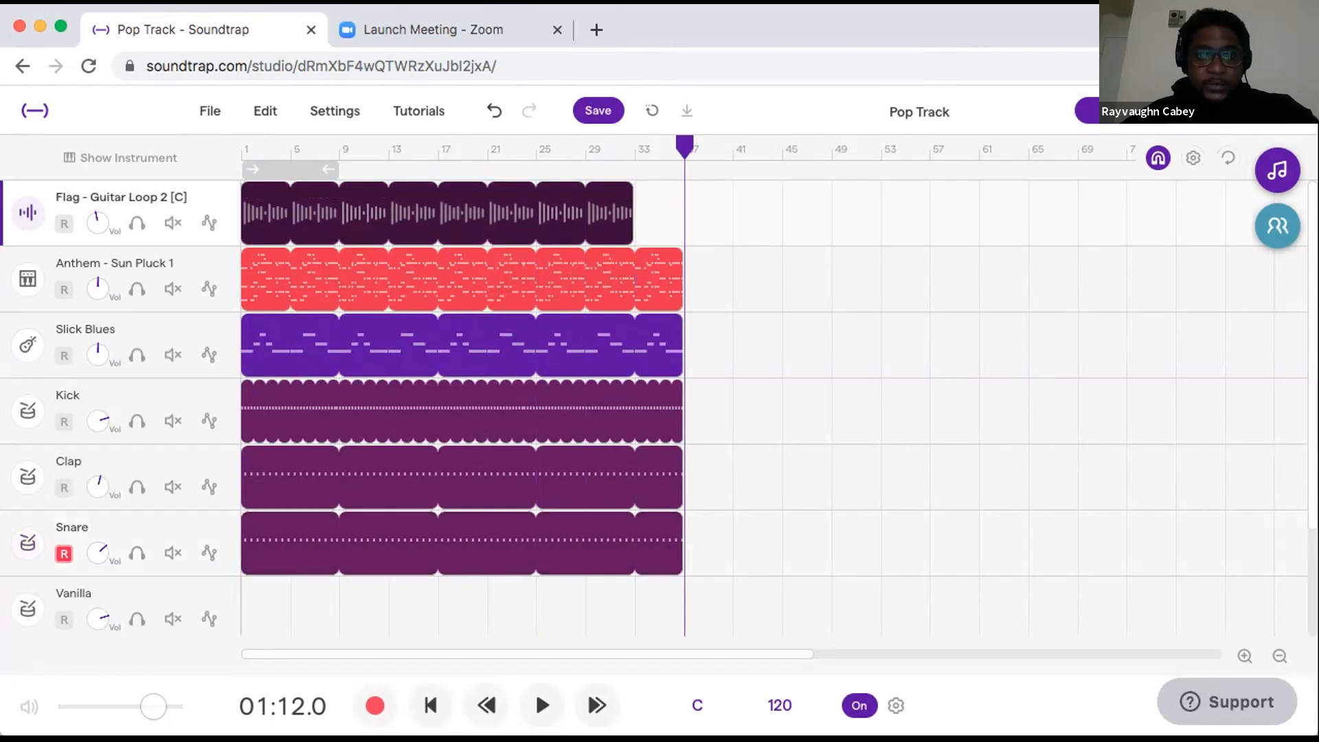
{"action": "left_click_drag", "start_coordinate": [672, 259], "coordinate": [624, 259]}
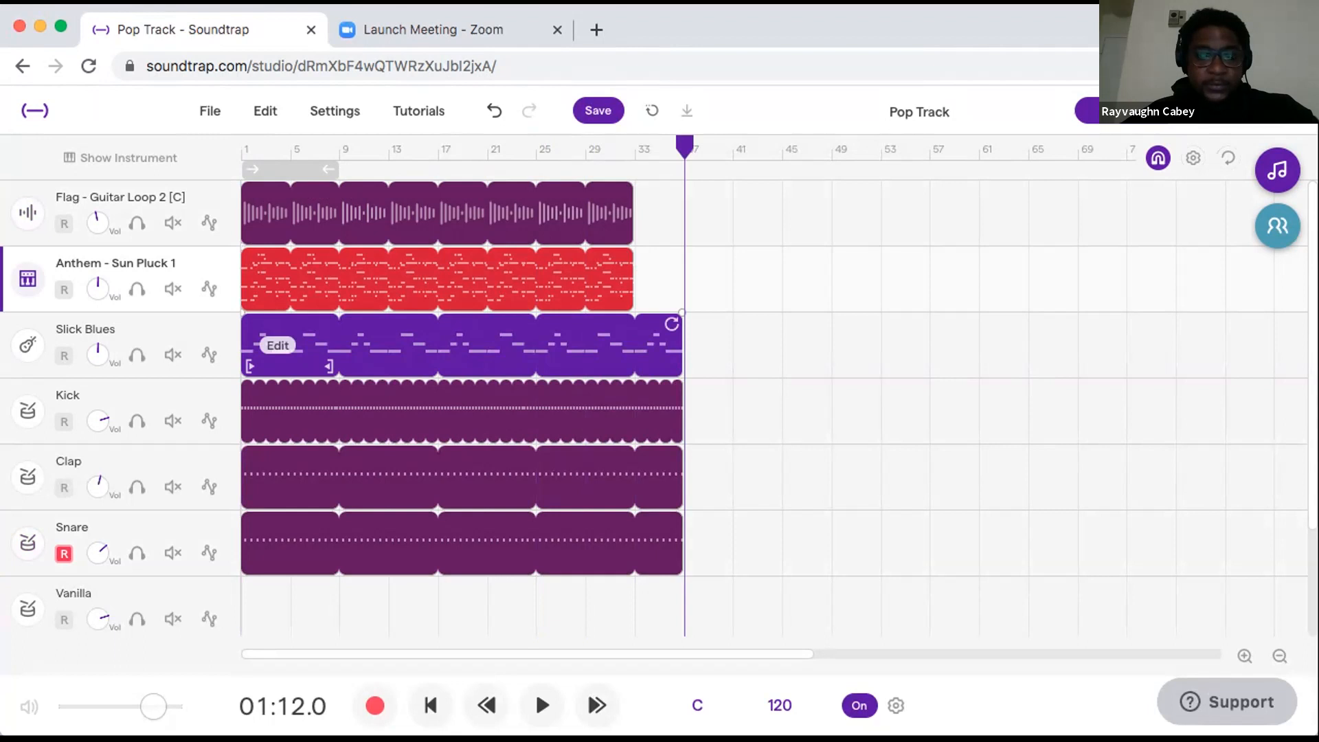
{"action": "left_click_drag", "start_coordinate": [671, 325], "coordinate": [624, 325]}
{"action": "left_click_drag", "start_coordinate": [681, 379], "coordinate": [627, 383]}
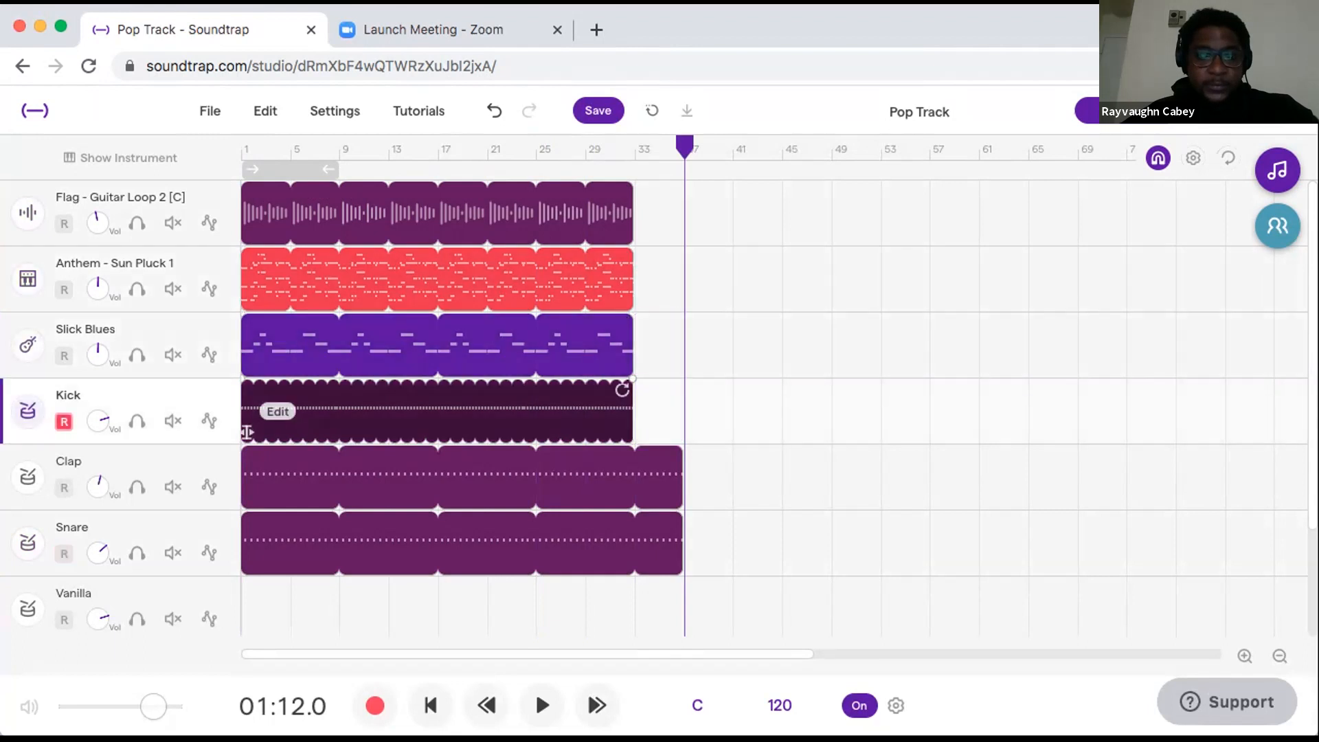
{"action": "left_click_drag", "start_coordinate": [682, 446], "coordinate": [625, 451]}
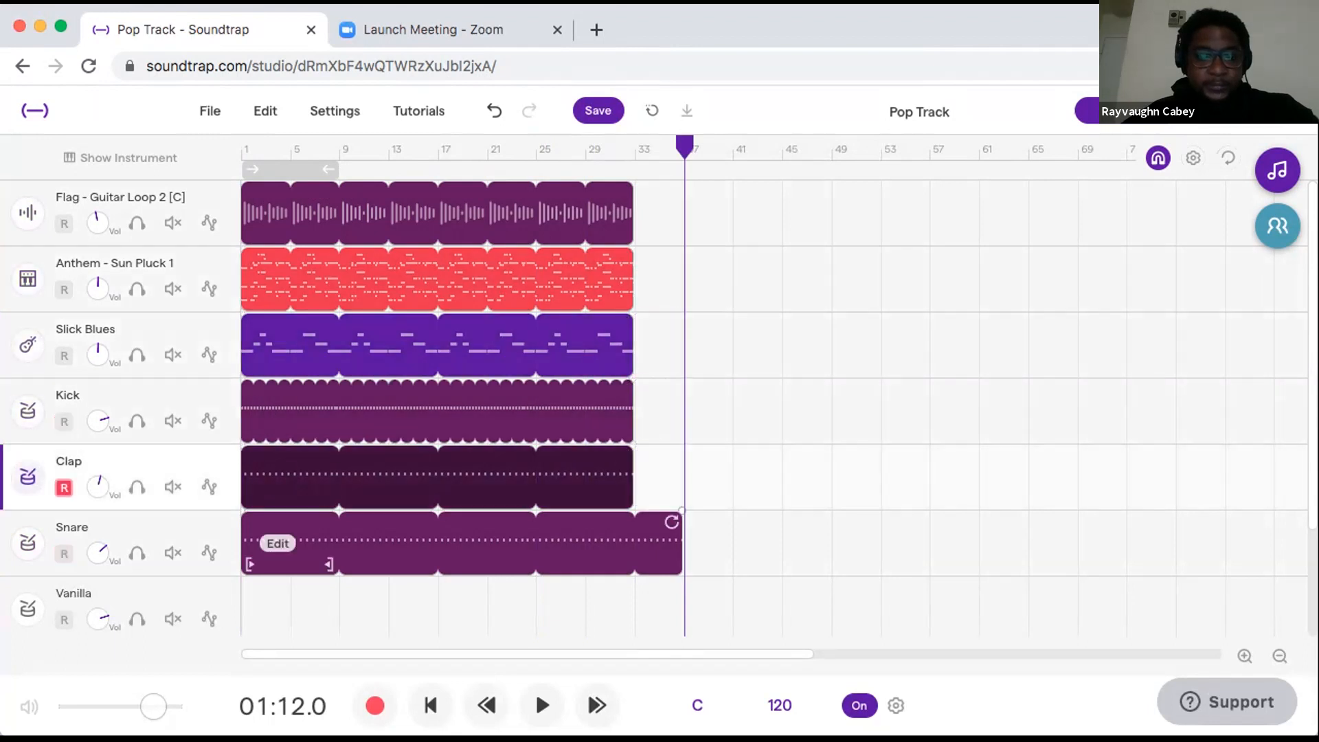
{"action": "left_click_drag", "start_coordinate": [682, 512], "coordinate": [625, 516]}
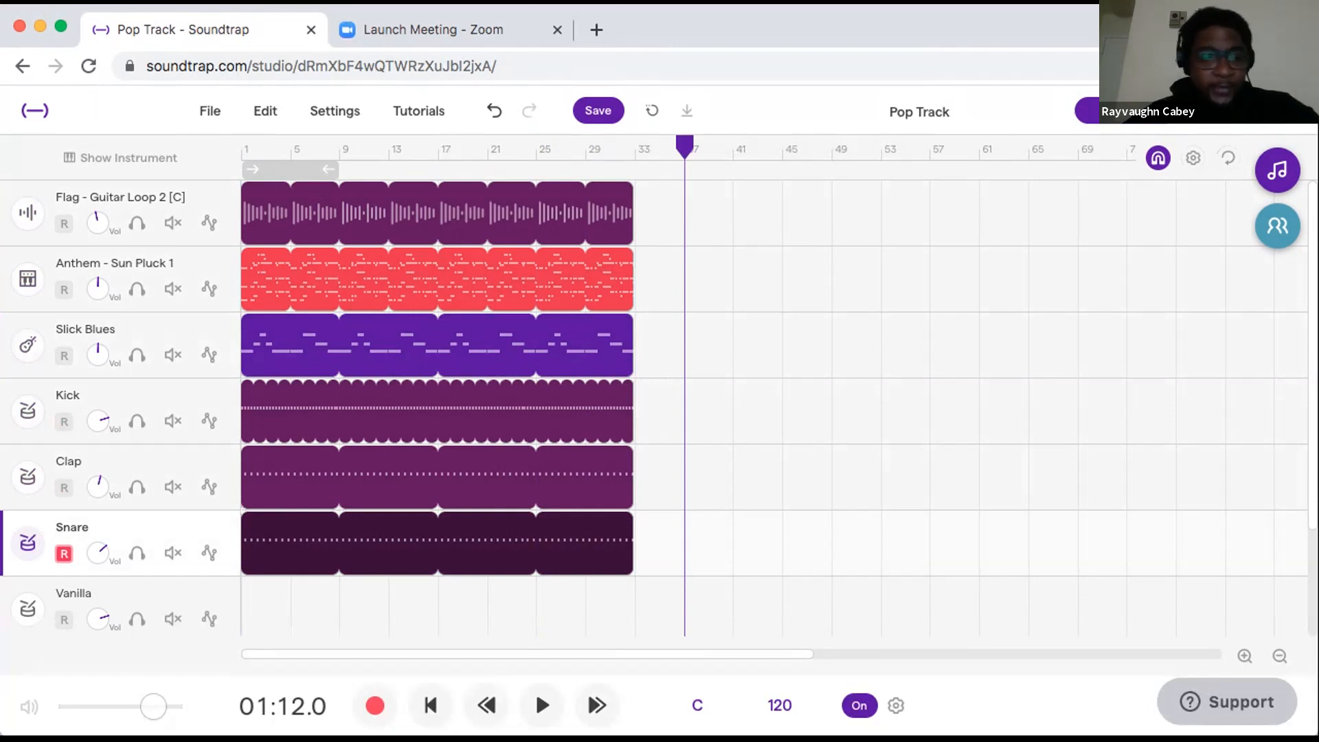
Split the Kick region at bar 9 and delete the part covering the first eight bars.
{"action": "left_click_drag", "start_coordinate": [493, 149], "coordinate": [241, 149]}
{"action": "left_click", "coordinate": [1244, 656]}
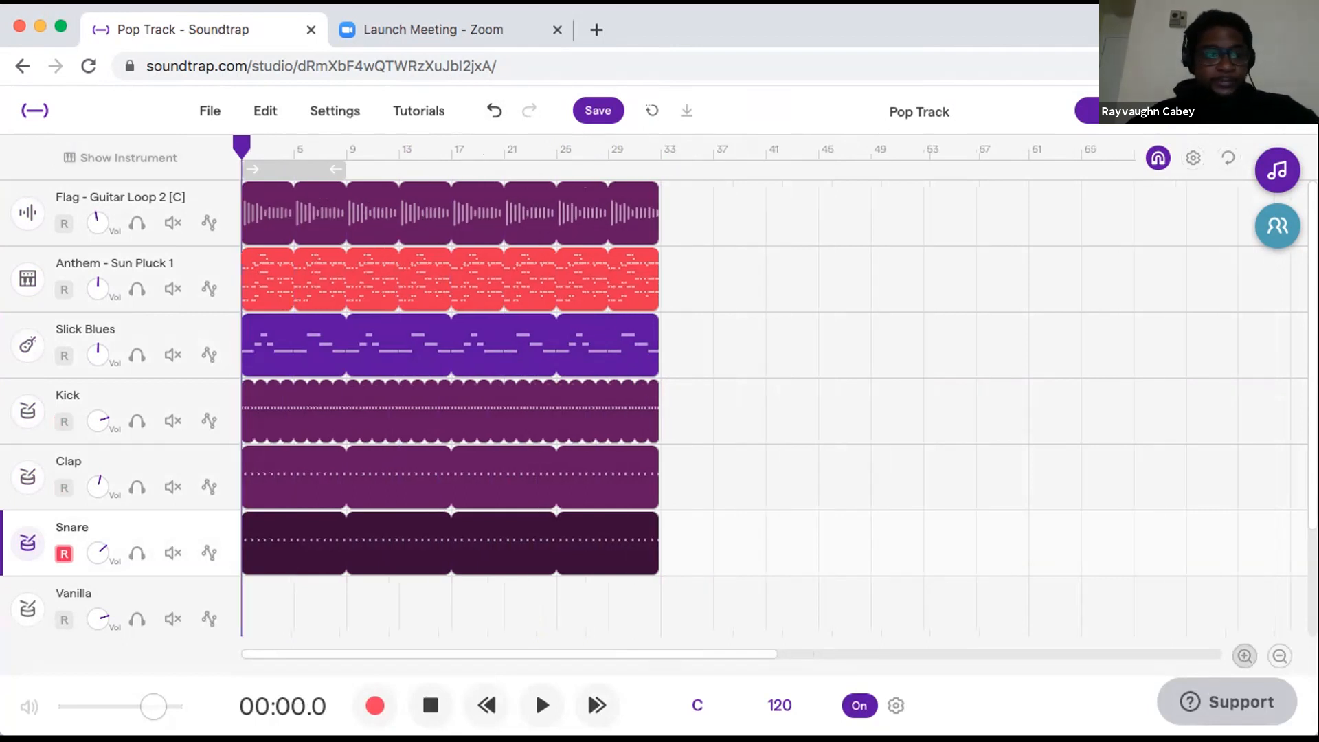
{"action": "left_click", "coordinate": [1245, 656]}
{"action": "left_click", "coordinate": [1244, 655]}
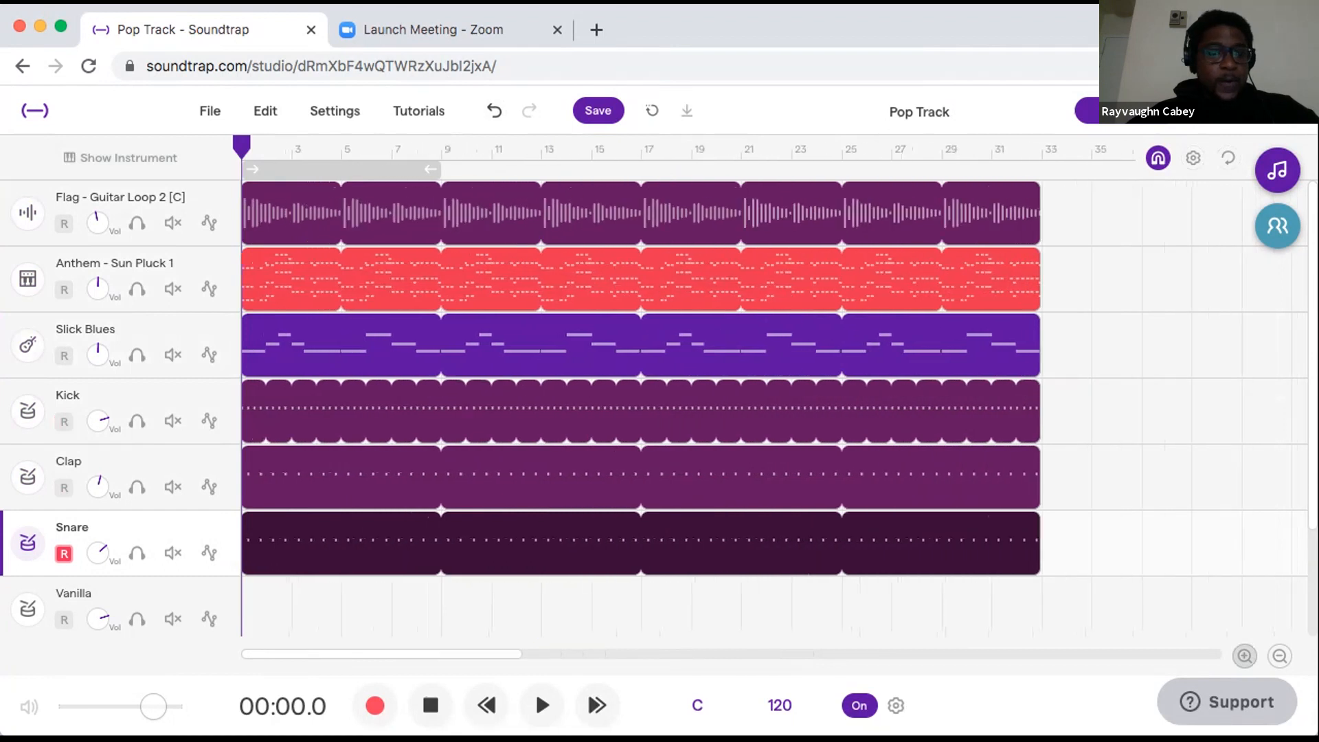
{"action": "left_click", "coordinate": [1244, 656]}
{"action": "left_click", "coordinate": [1244, 656]}
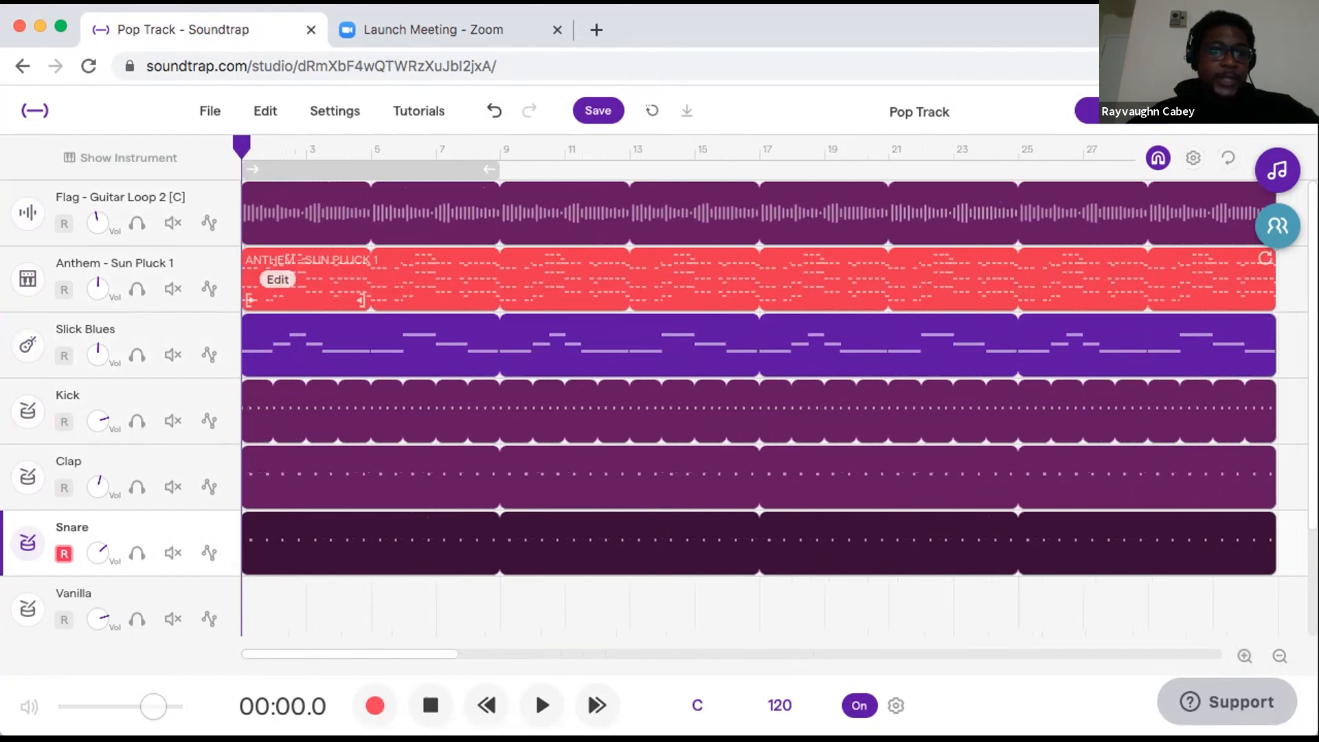
{"action": "left_click", "coordinate": [371, 148]}
{"action": "key", "text": "Right"}
{"action": "key", "text": "Right"}
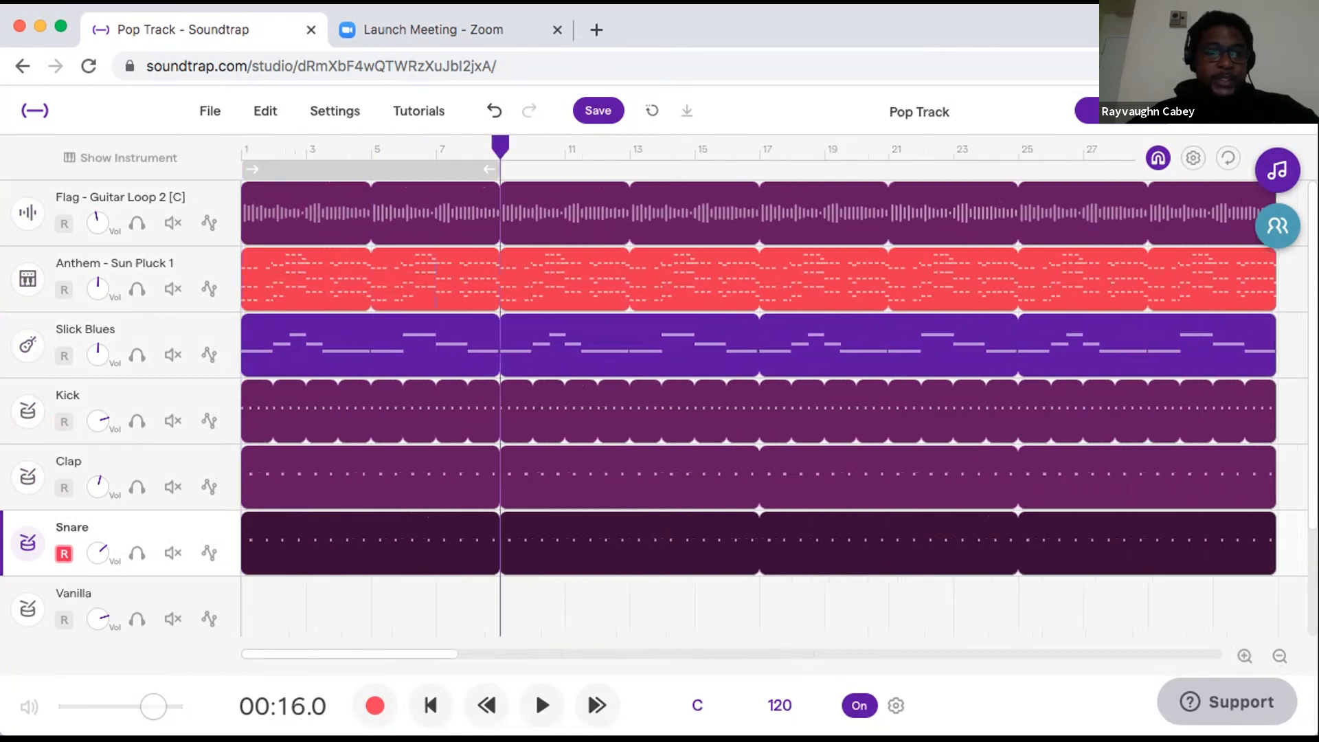
{"action": "left_click", "coordinate": [522, 413]}
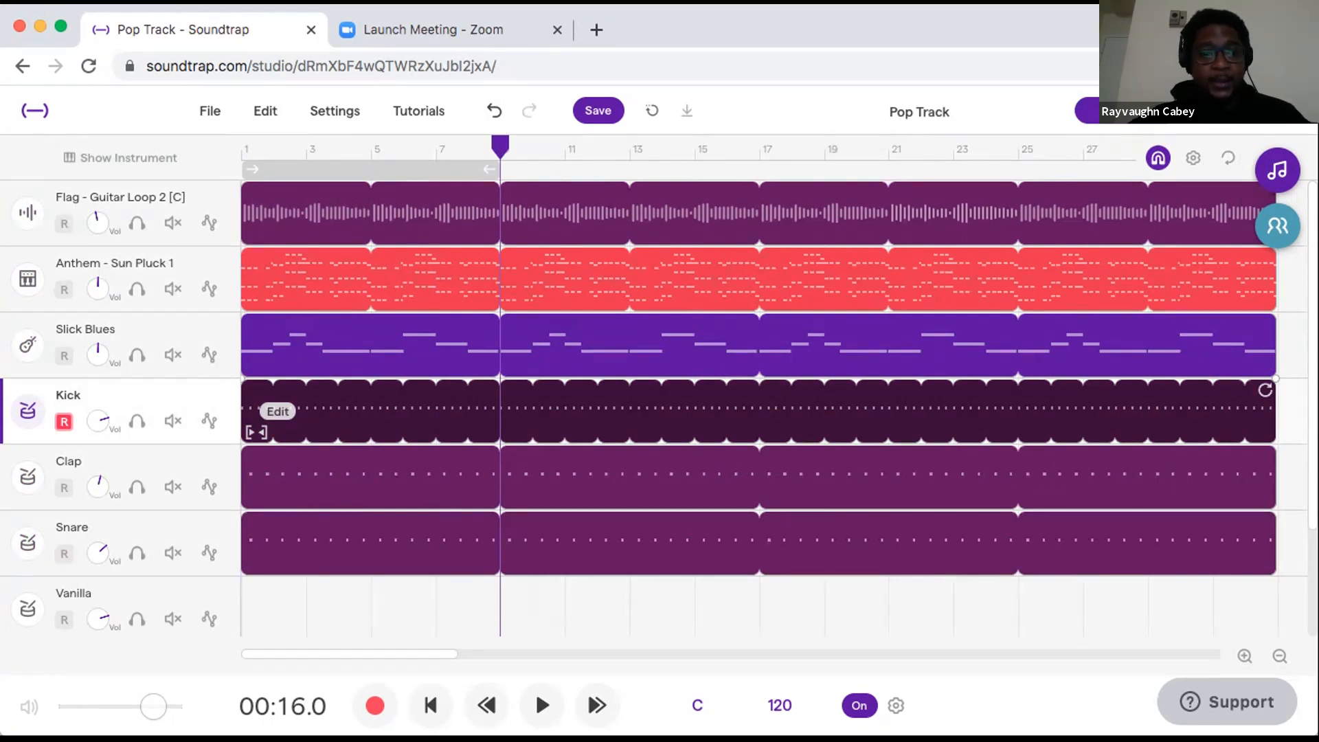
{"action": "key", "text": "super+e"}
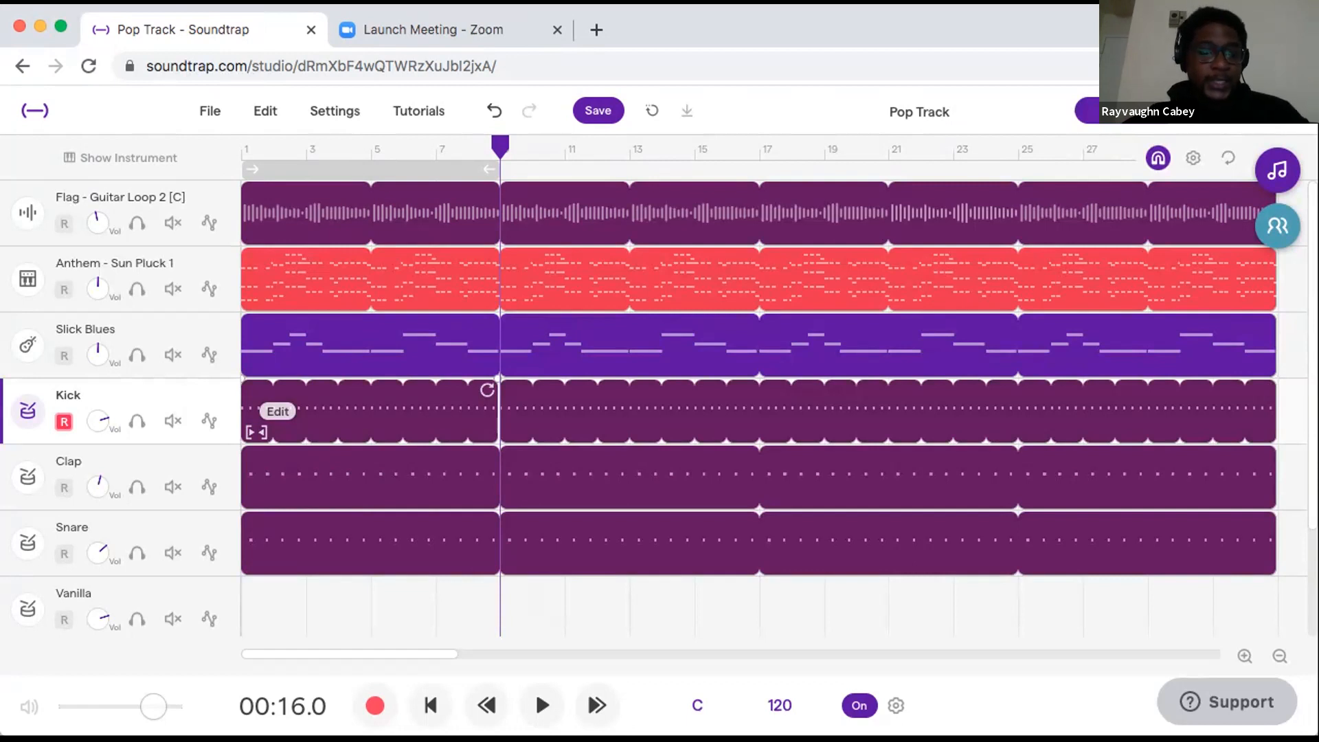
{"action": "left_click", "coordinate": [385, 413]}
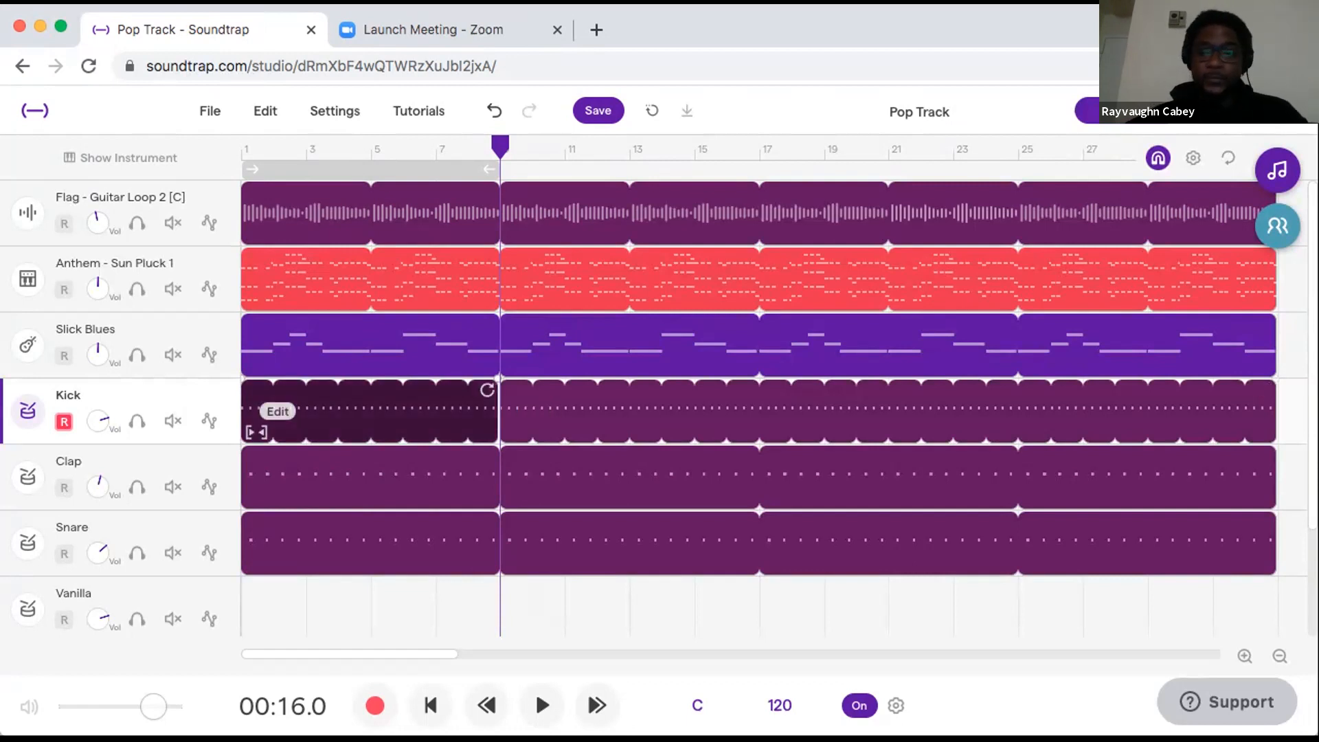
{"action": "key", "text": "Delete"}
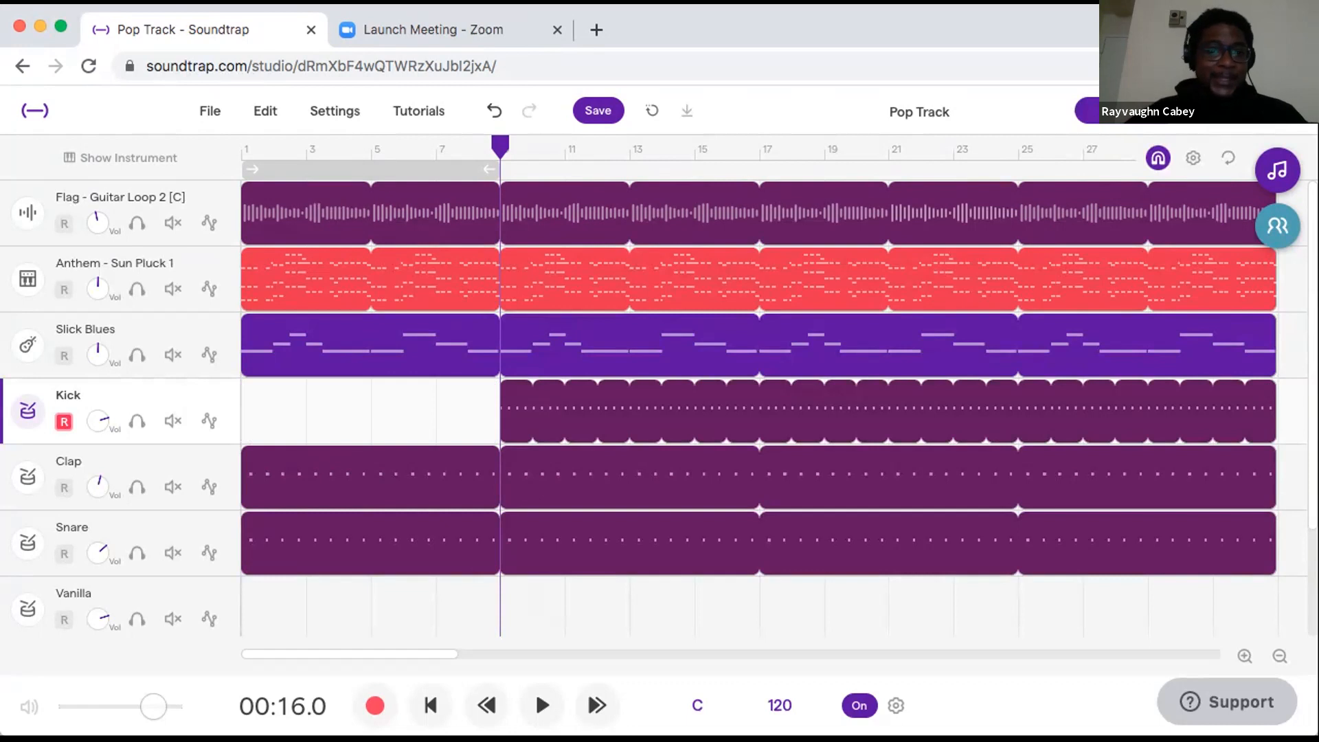
Split the Clap and Snare regions at bar 9 and delete the parts covering the first eight bars.
{"action": "left_click", "coordinate": [385, 478]}
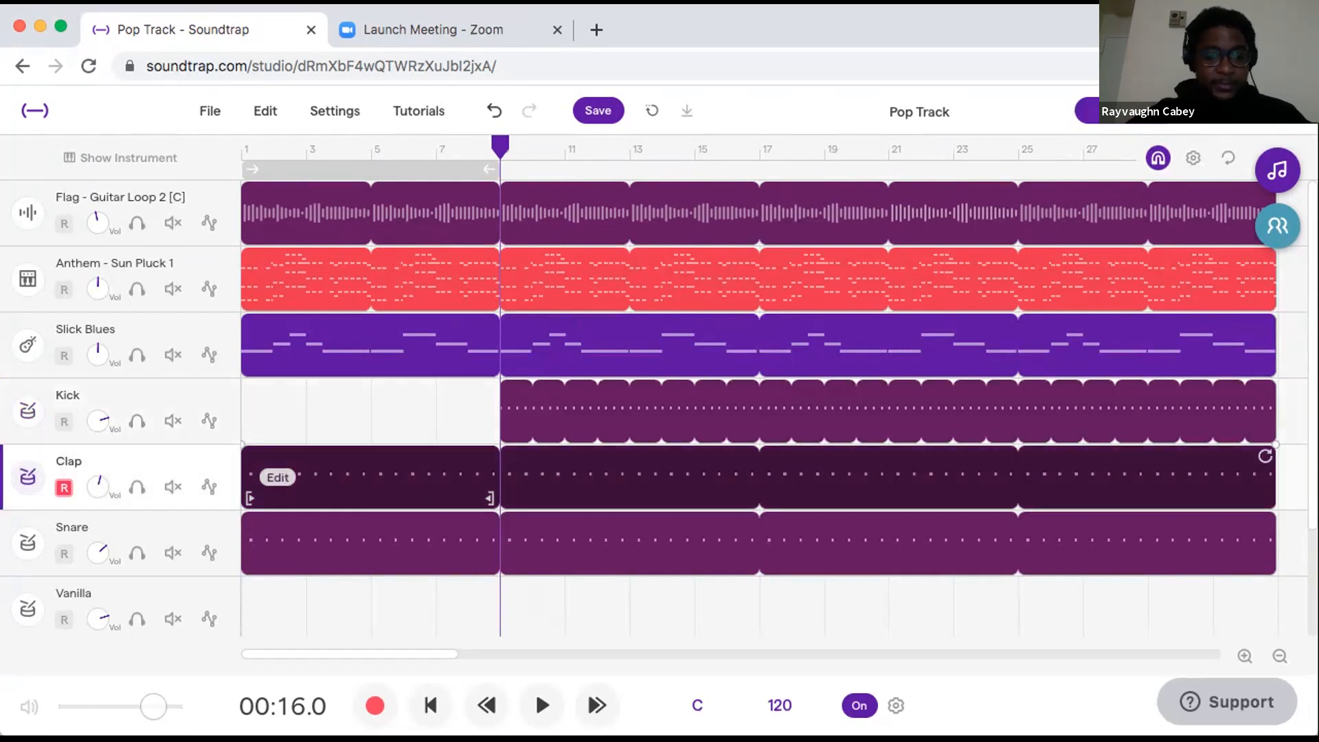
{"action": "key", "text": "super+e"}
{"action": "left_click", "coordinate": [384, 477]}
{"action": "key", "text": "Delete"}
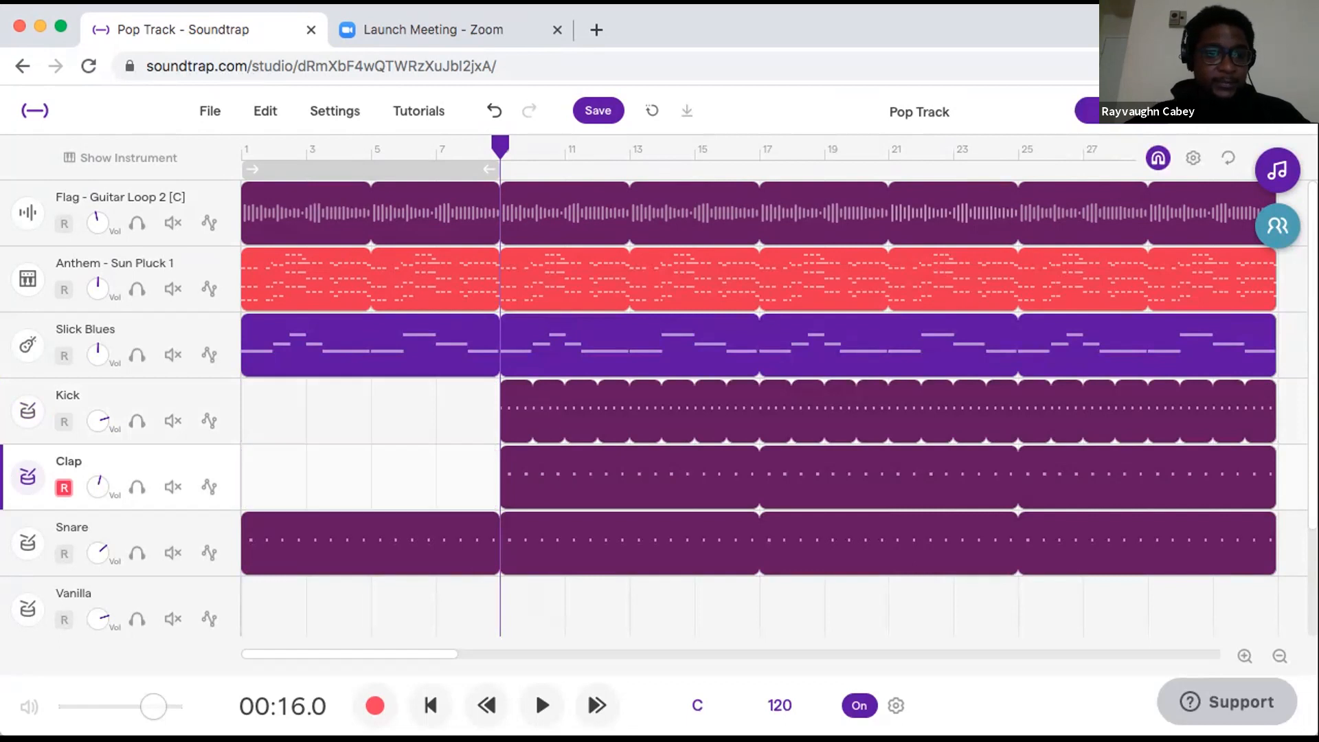
{"action": "left_click", "coordinate": [385, 543]}
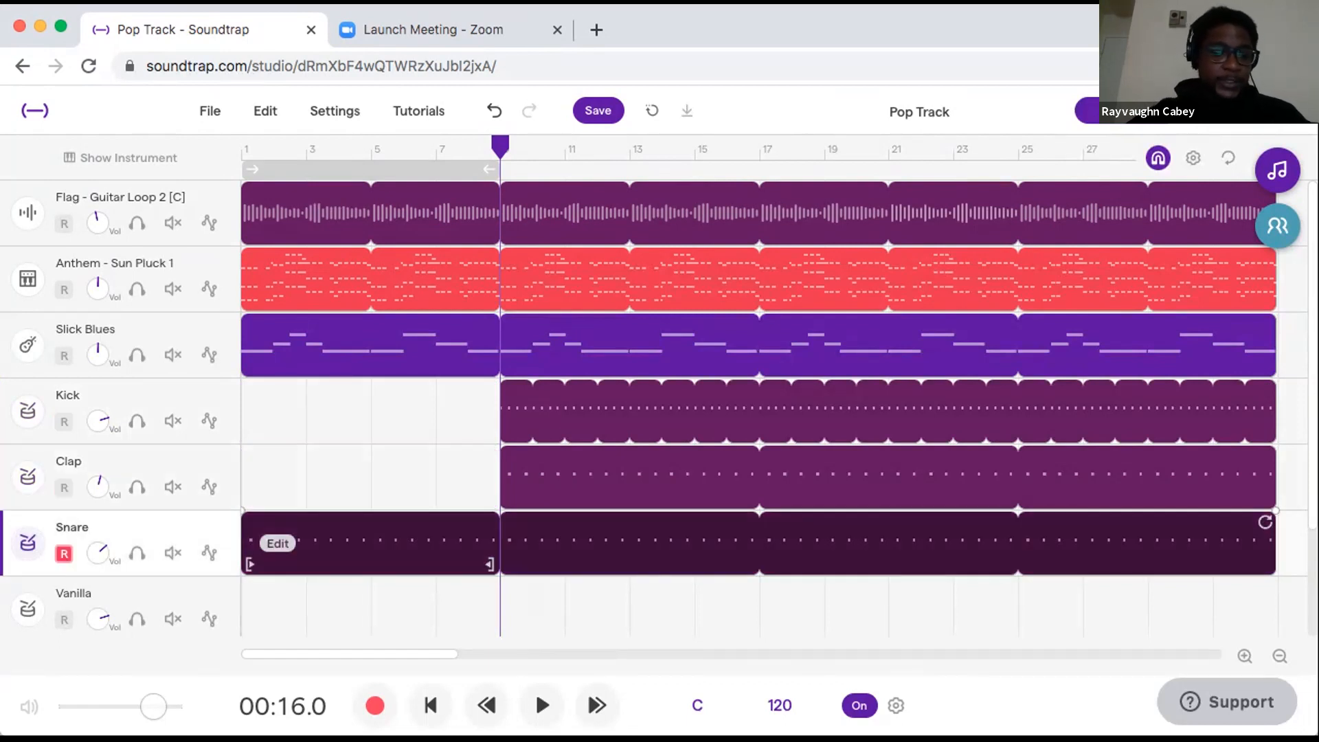
{"action": "key", "text": "super+e"}
{"action": "left_click", "coordinate": [385, 543]}
{"action": "key", "text": "Delete"}
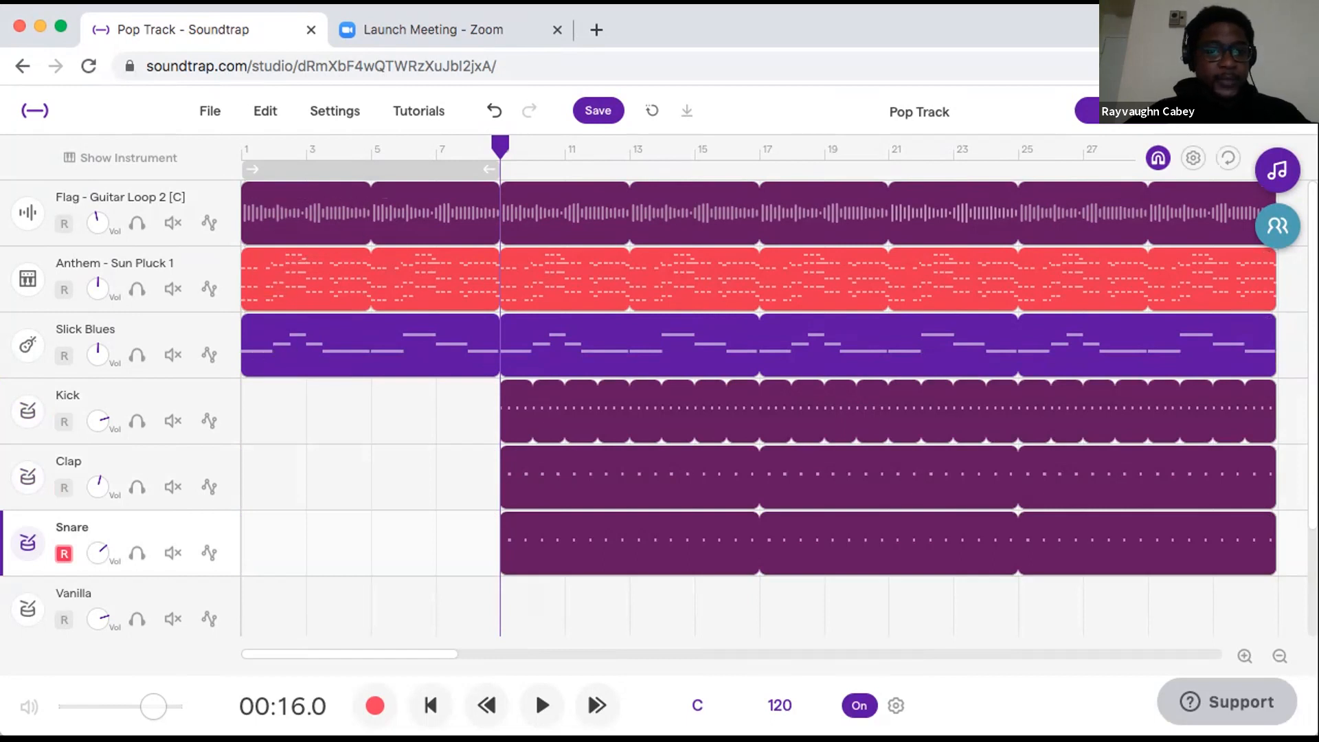
Play the arrangement from the start up to bar 17 with the metronome switched off.
{"action": "left_click", "coordinate": [306, 149]}
{"action": "left_click", "coordinate": [242, 150]}
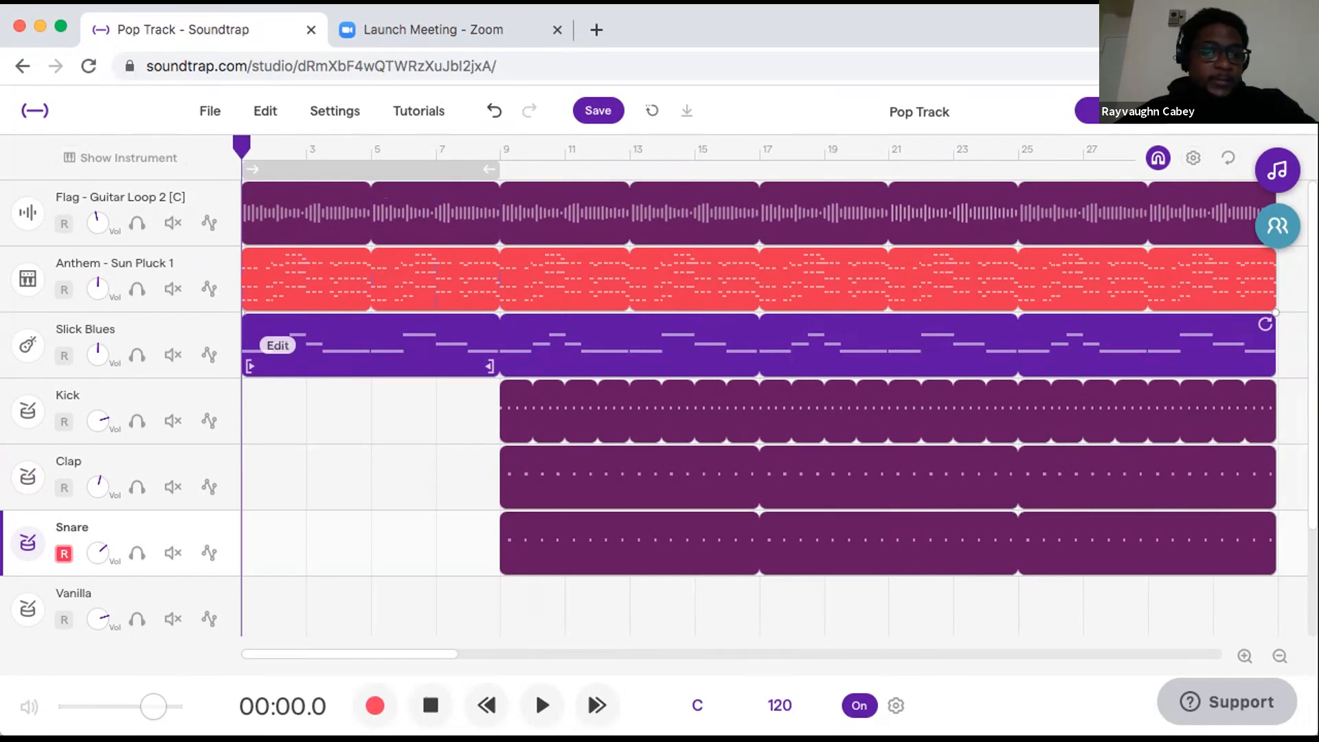
{"action": "key", "text": "space"}
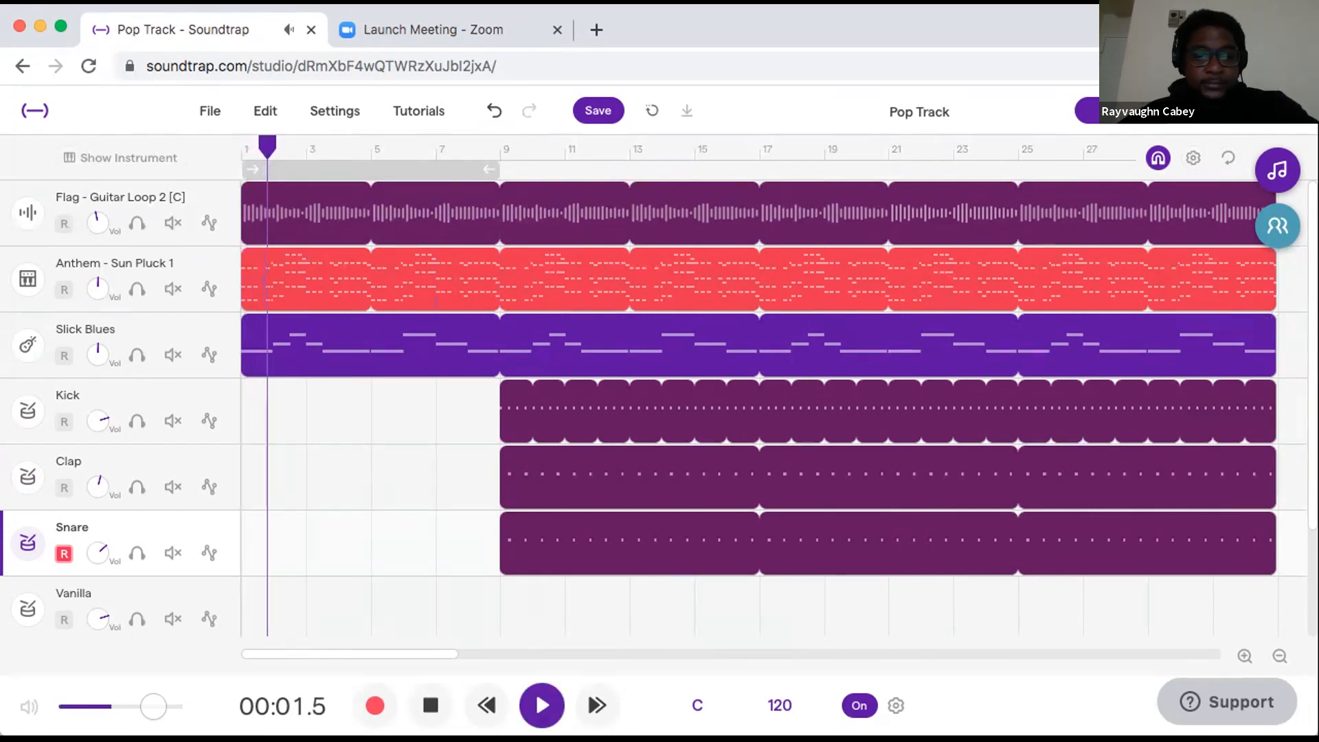
{"action": "left_click", "coordinate": [860, 705]}
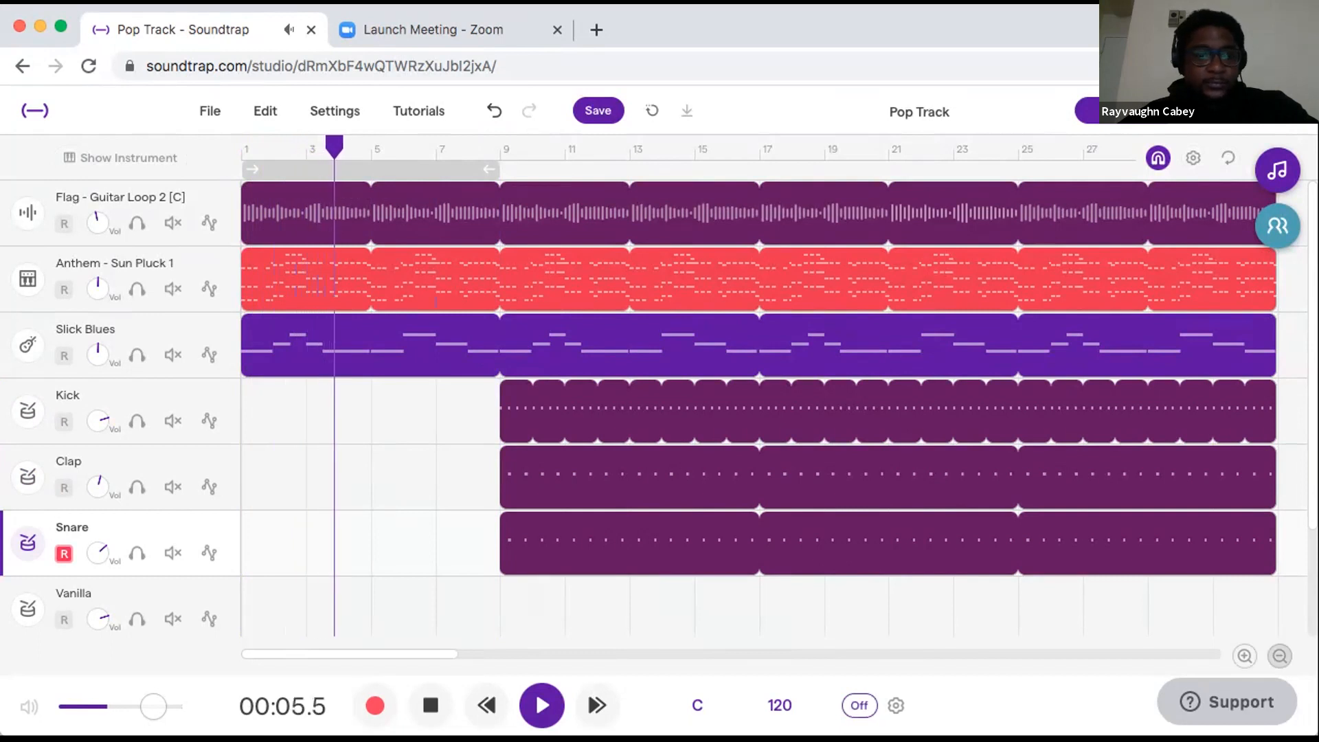
{"action": "left_click", "coordinate": [1280, 656]}
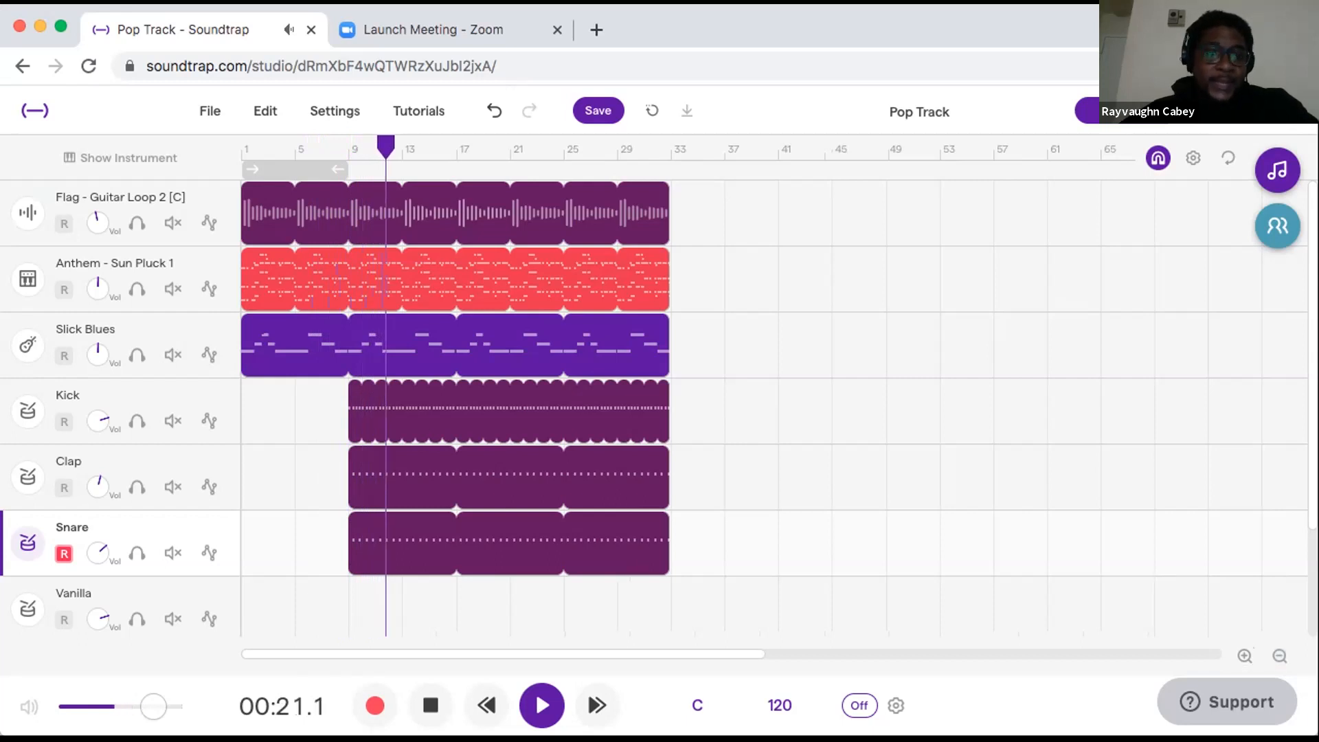
{"action": "mouse_move", "coordinate": [455, 280]}
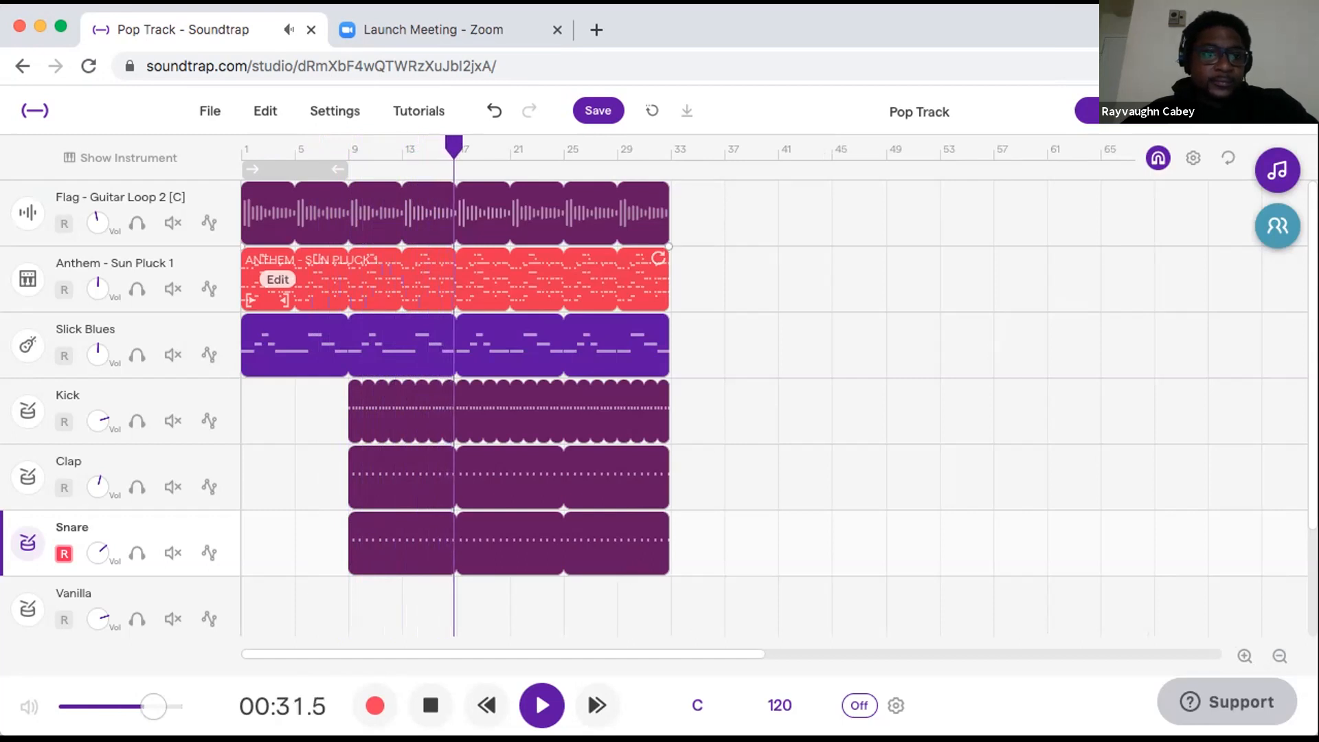
{"action": "key", "text": "space"}
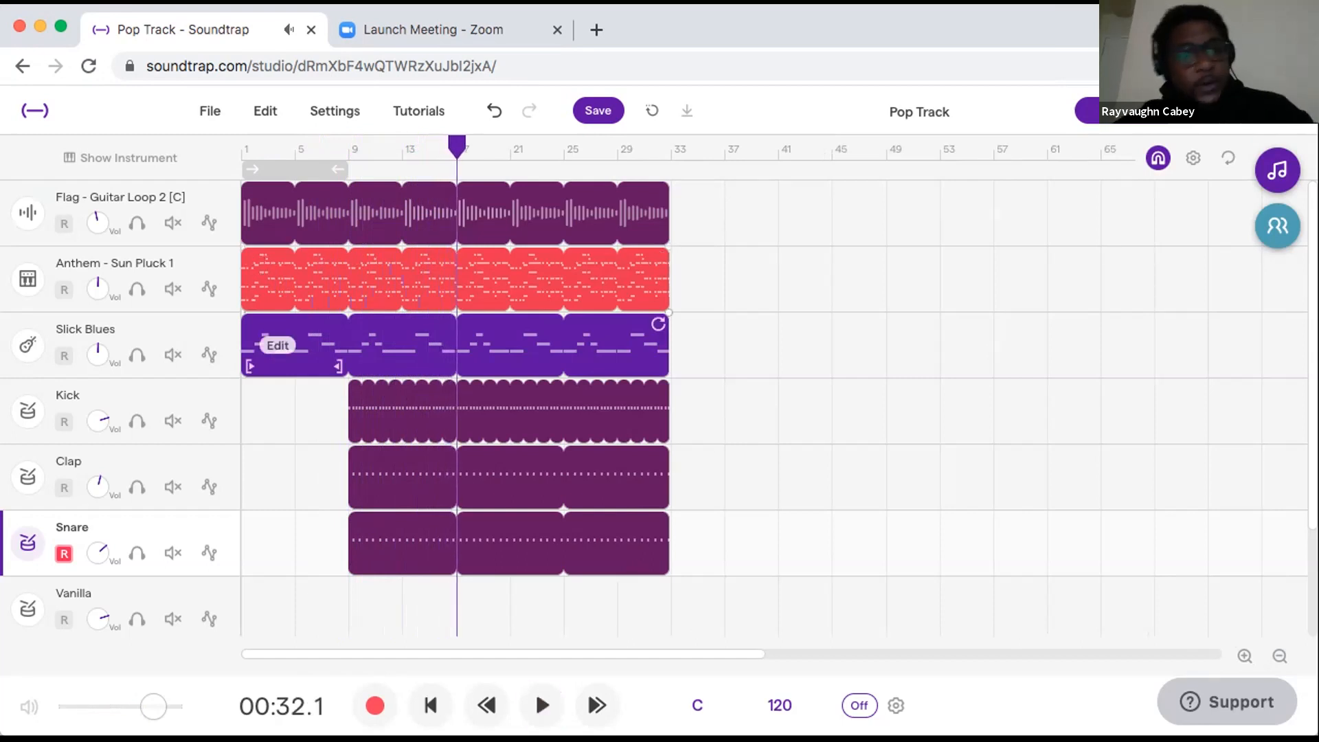
Split the Slick Blues region at bar 17 and delete all of its parts from there to bar 33.
{"action": "left_click", "coordinate": [455, 345]}
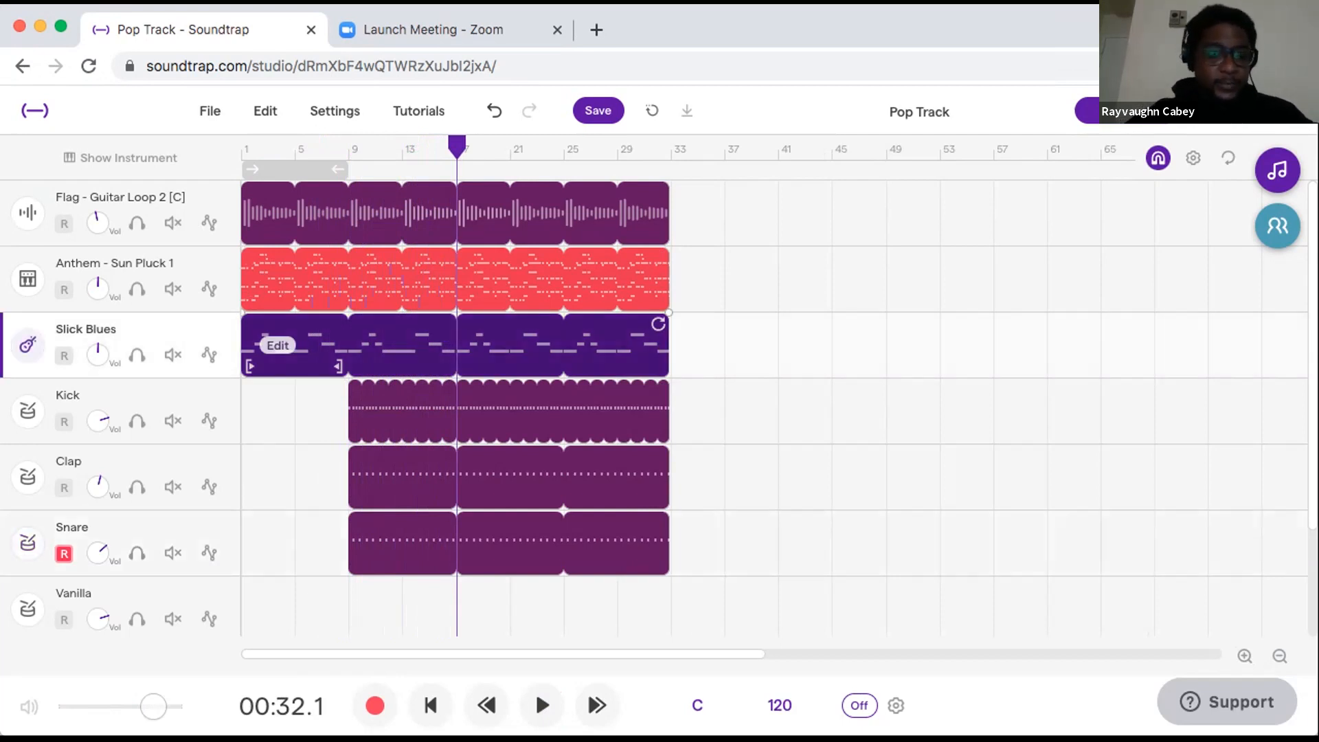
{"action": "key", "text": "super+e"}
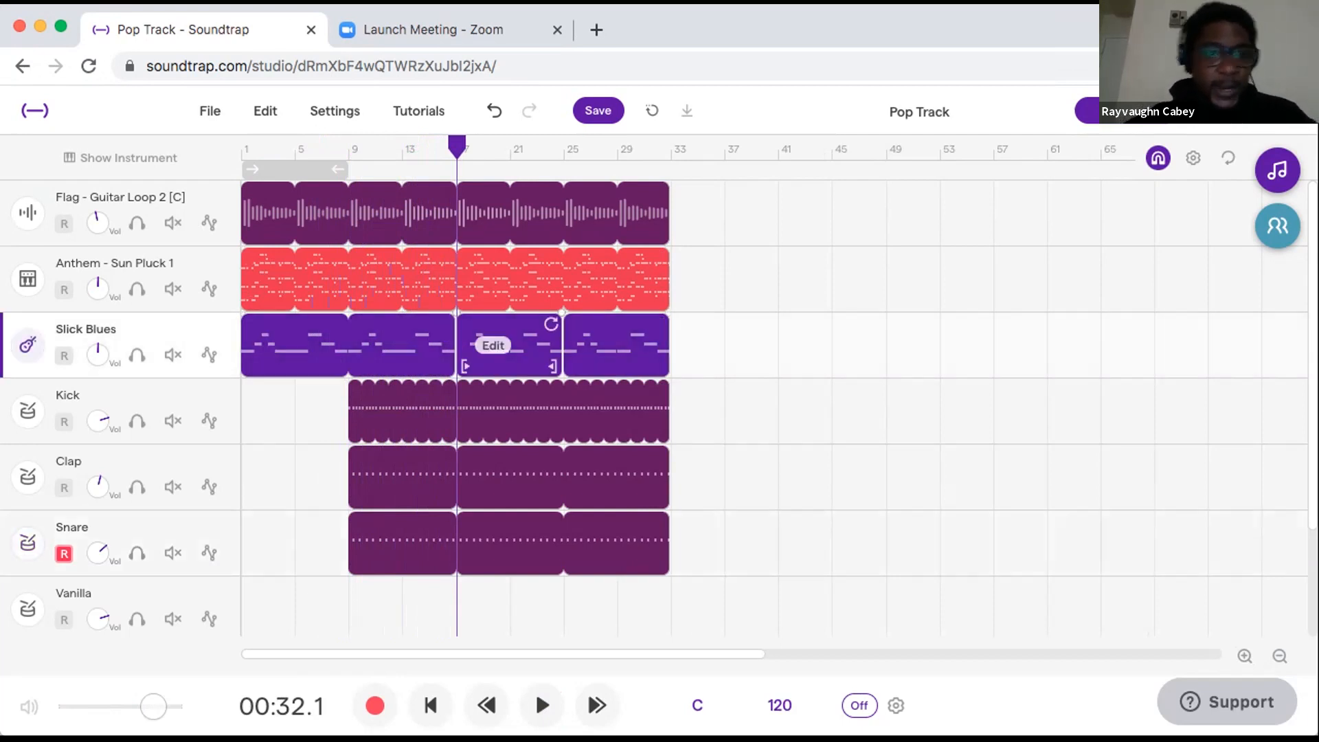
{"action": "left_click", "coordinate": [509, 345]}
{"action": "key", "text": "Delete"}
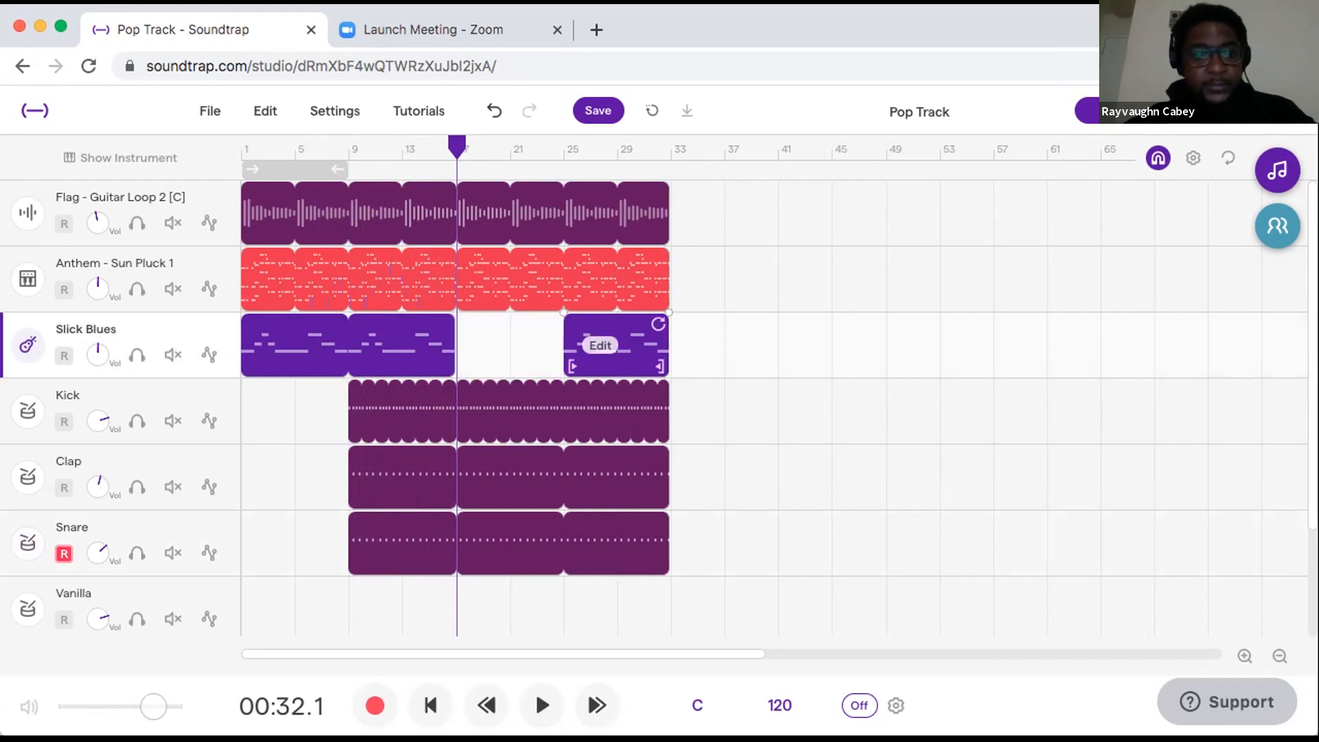
{"action": "left_click", "coordinate": [616, 345]}
{"action": "key", "text": "Delete"}
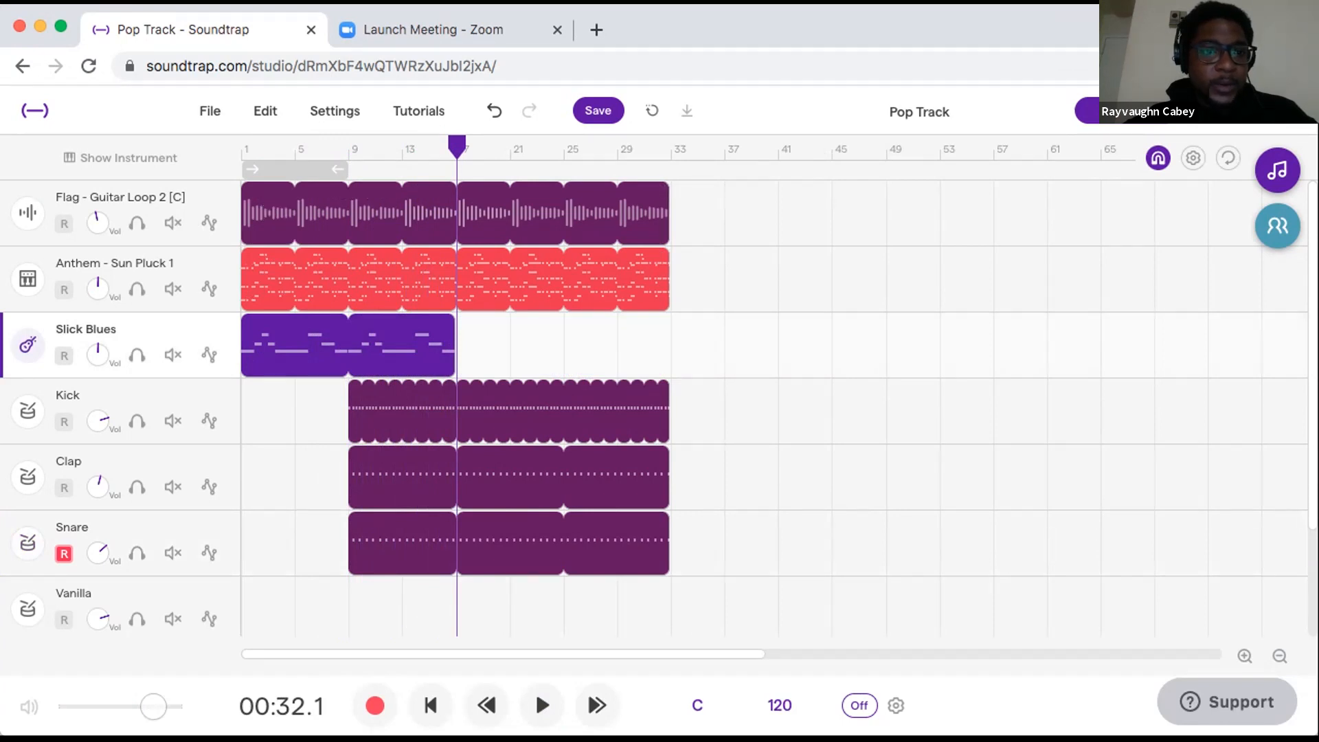
Split the Guitar Loop 2 region at bar 17 and delete the part between bars 17 and 21.
{"action": "left_click", "coordinate": [481, 214]}
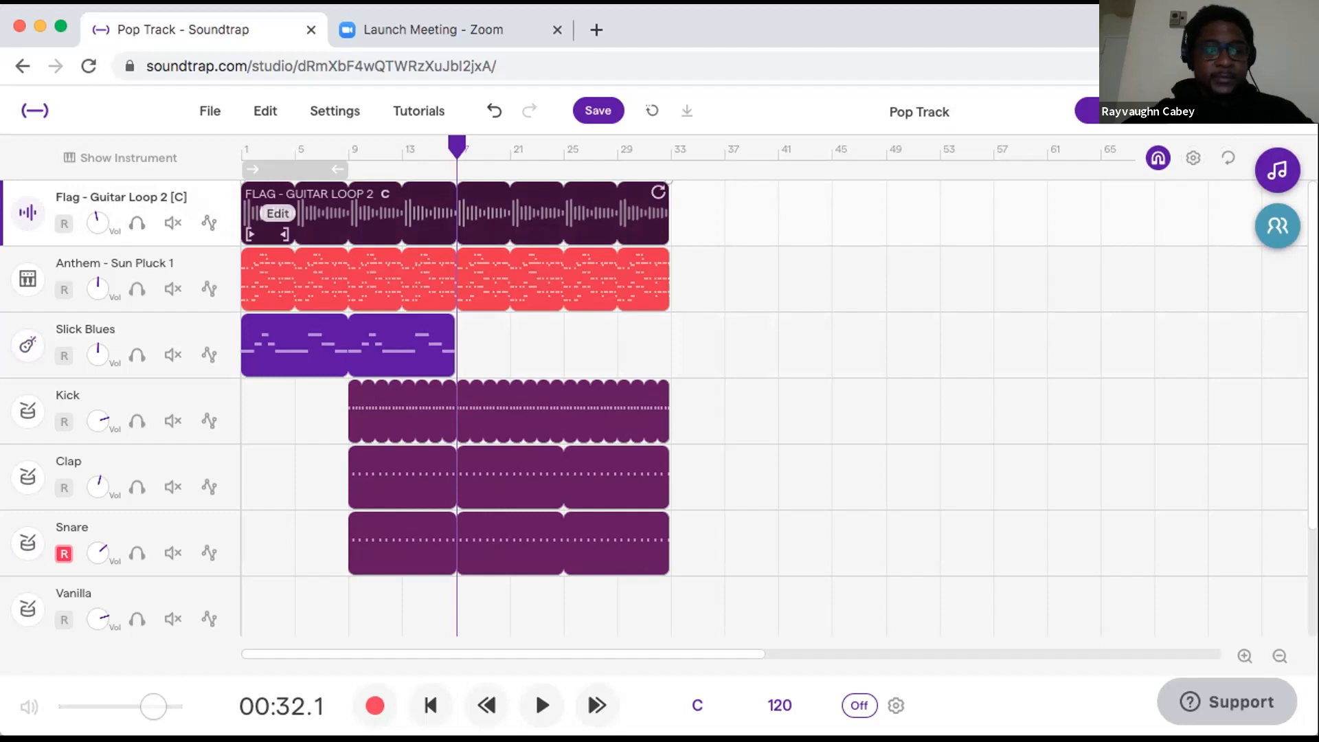
{"action": "key", "text": "super+e"}
{"action": "left_click", "coordinate": [482, 214]}
{"action": "key", "text": "Delete"}
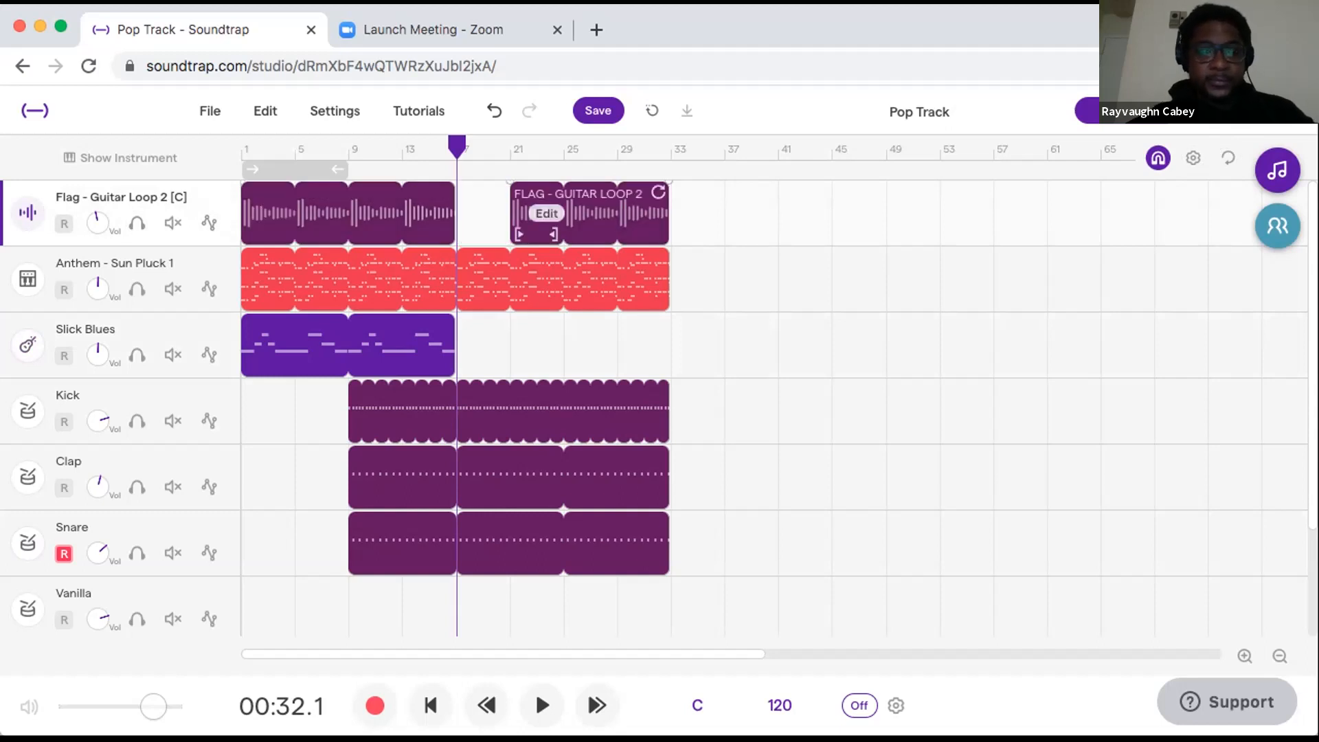
Play the arrangement from bar 13 to hear the transition into the guitar gap at bar 17.
{"action": "left_click", "coordinate": [510, 149]}
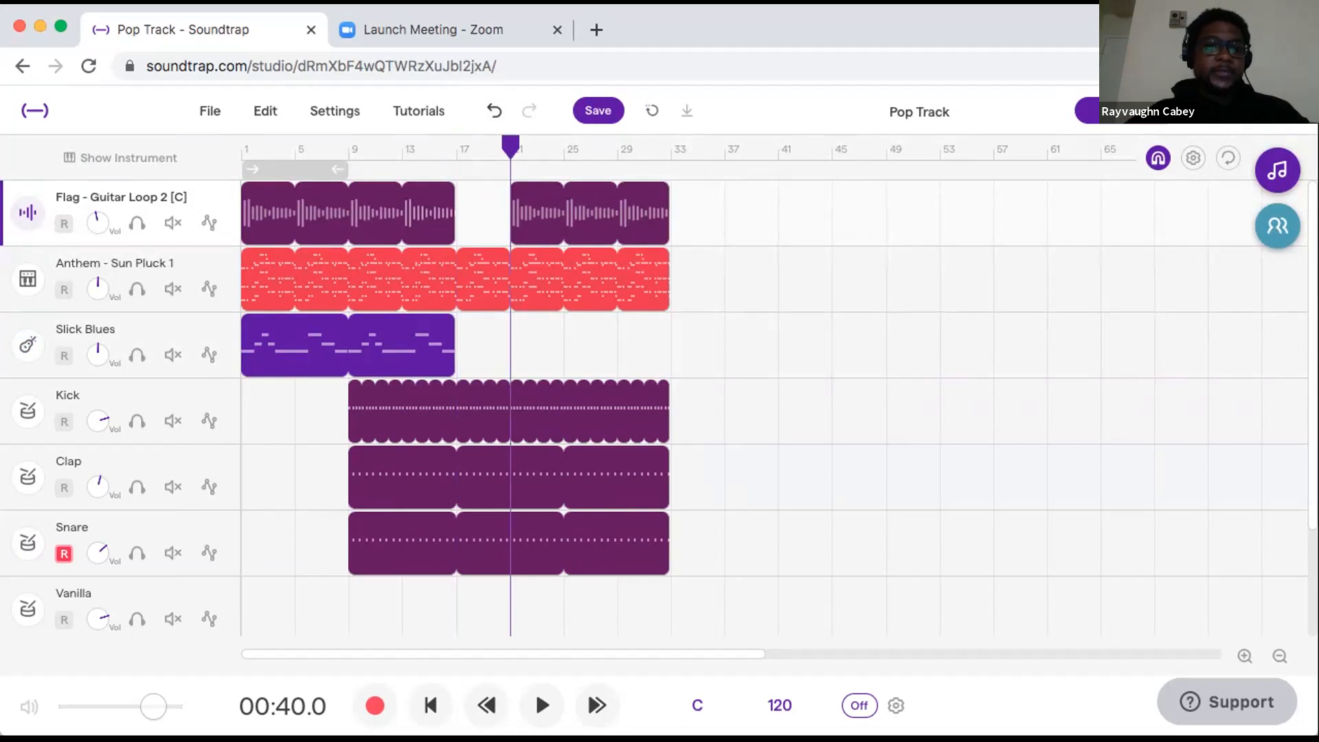
{"action": "left_click", "coordinate": [457, 149]}
{"action": "left_click", "coordinate": [403, 149]}
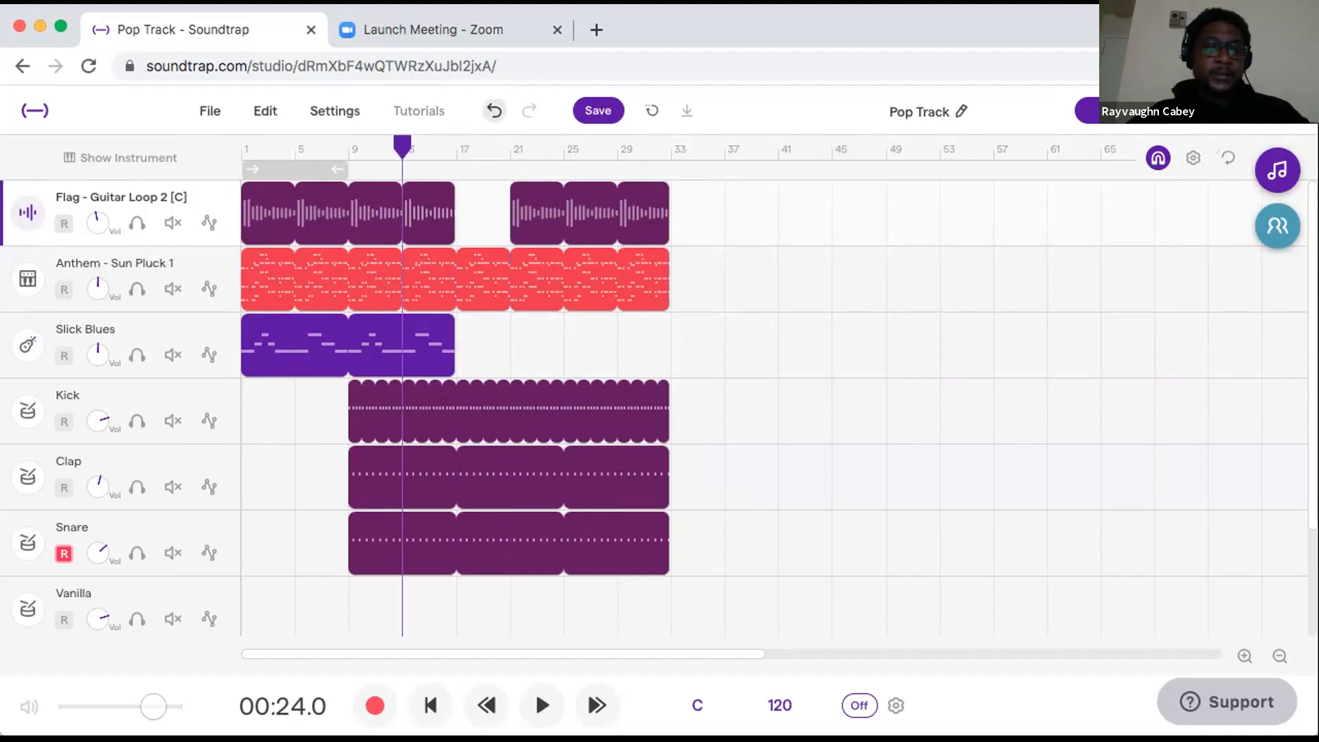
{"action": "key", "text": "space"}
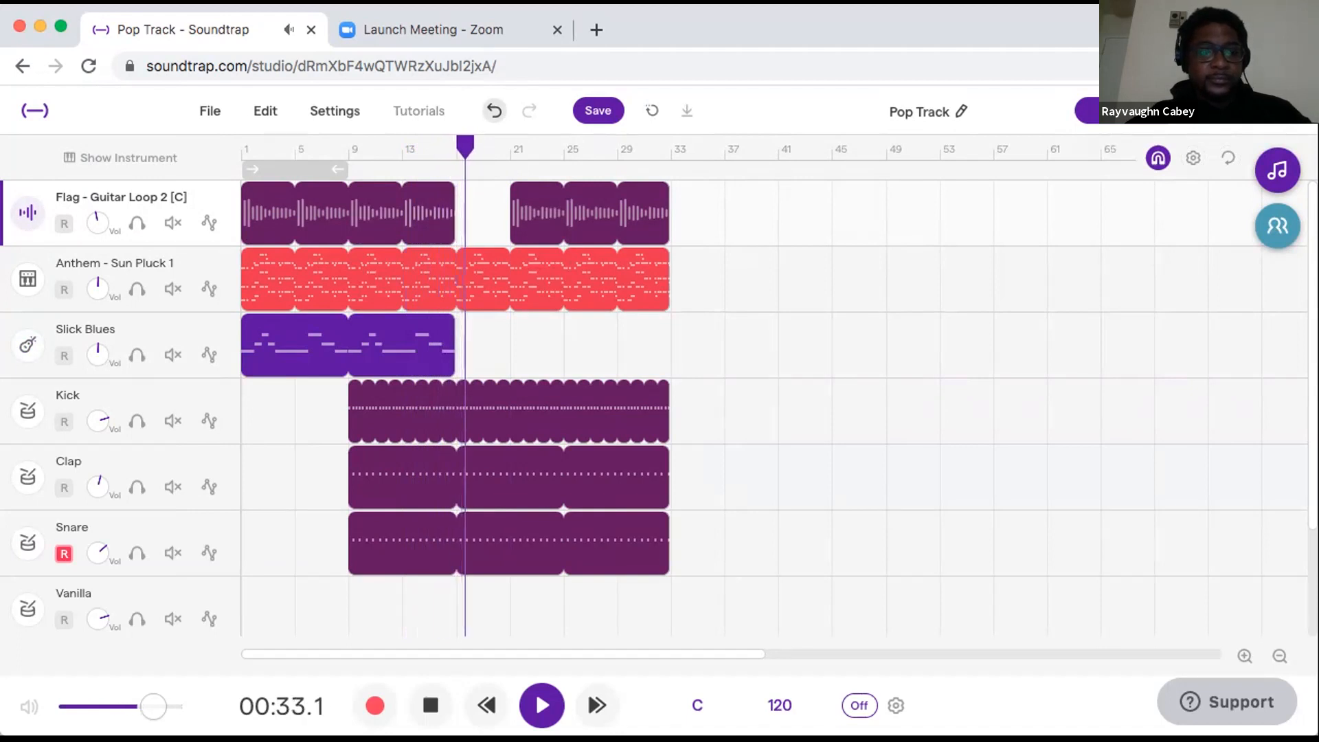
{"action": "mouse_move", "coordinate": [520, 194]}
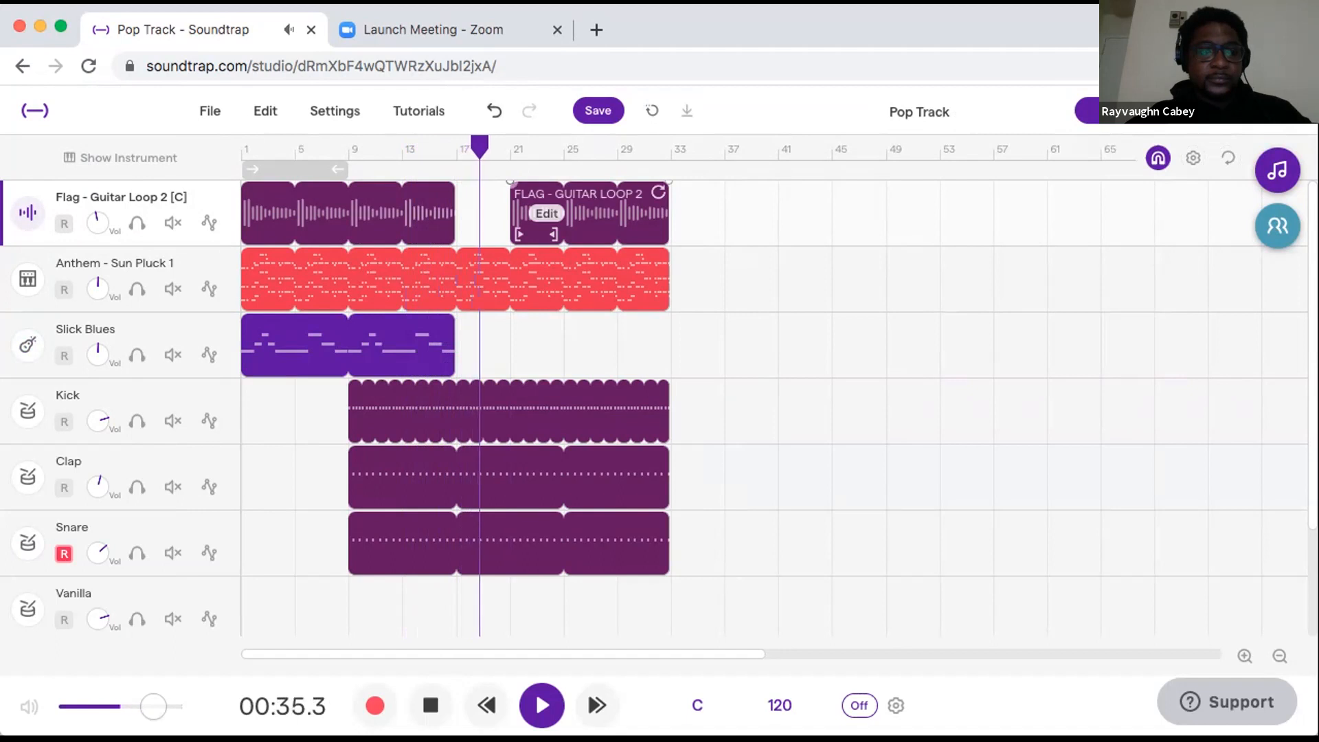
{"action": "key", "text": "space"}
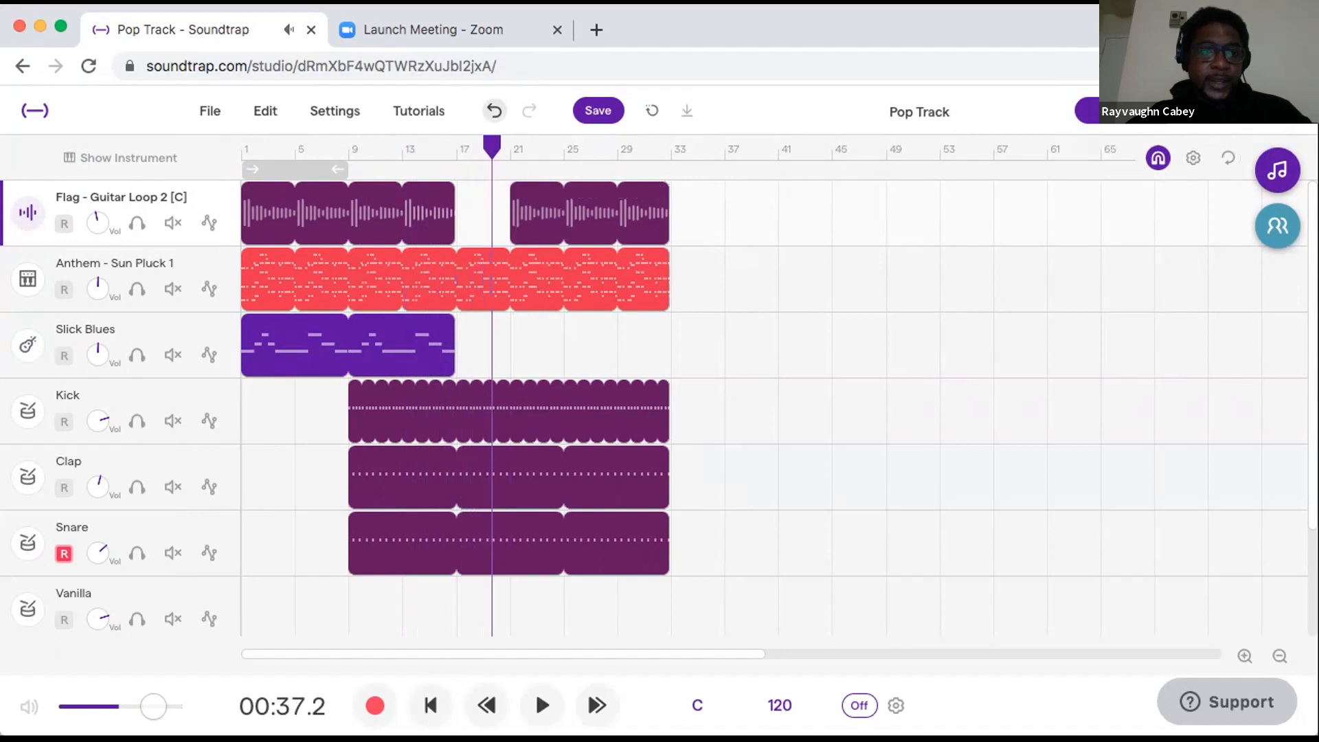
Split the remaining Guitar Loop 2 region at bar 25 and delete the part between bars 21 and 25.
{"action": "left_click_drag", "start_coordinate": [491, 146], "coordinate": [564, 148]}
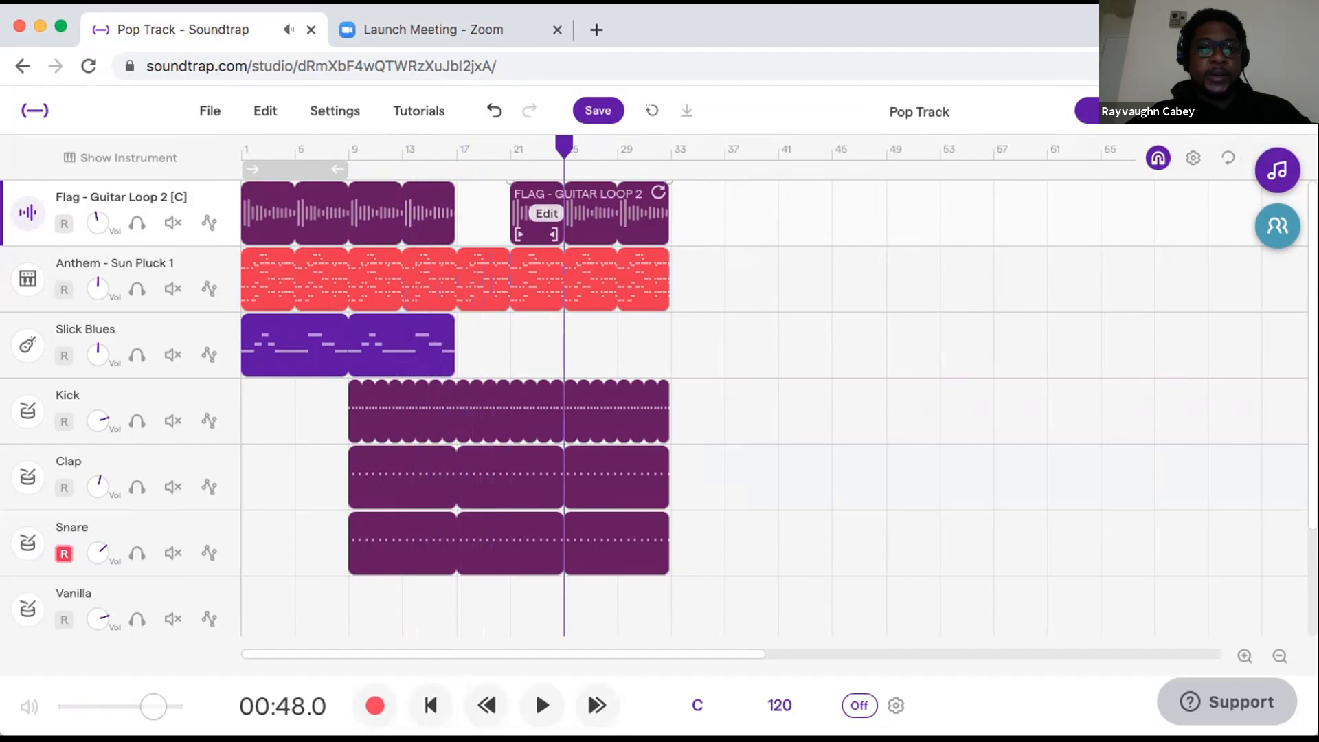
{"action": "left_click", "coordinate": [584, 218]}
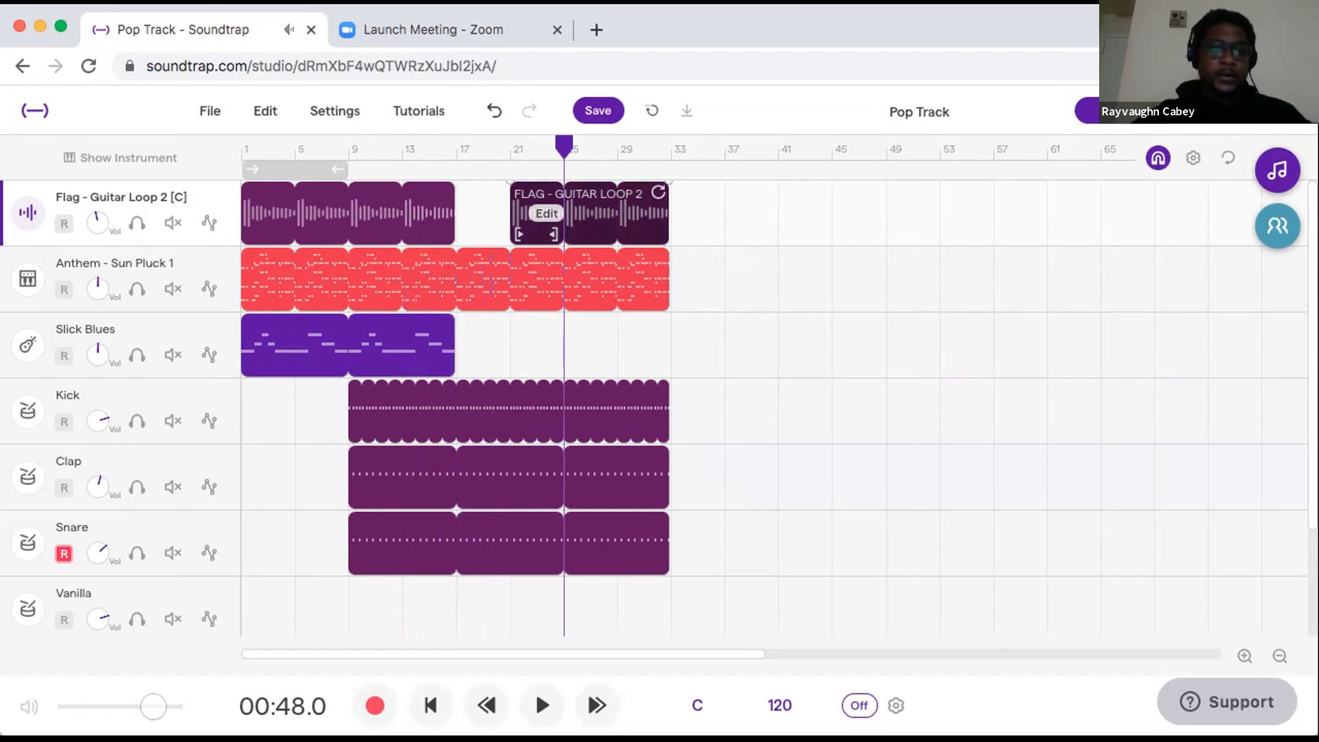
{"action": "key", "text": "super+e"}
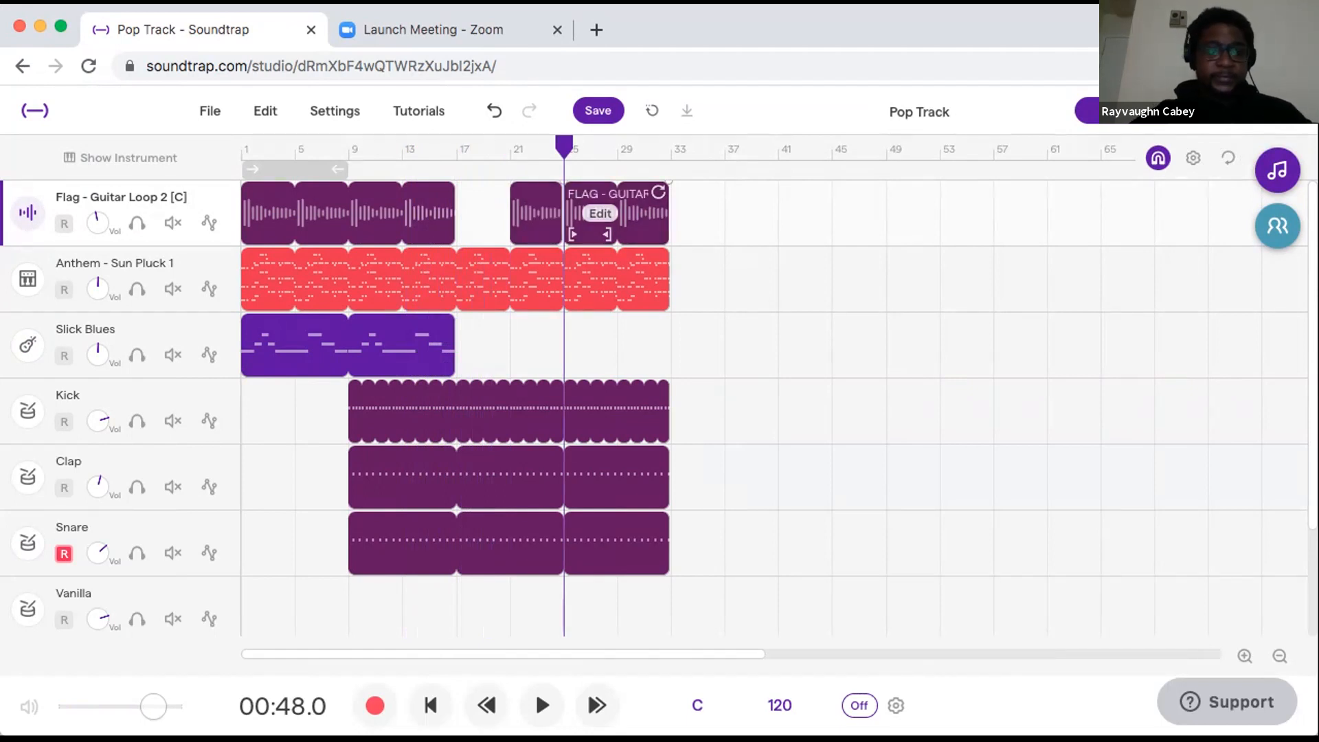
{"action": "key", "text": "Delete"}
Move the playback position back from bar 25 and play the arrangement through to its end near bar 33.
{"action": "key", "text": "Left"}
{"action": "key", "text": "Left"}
{"action": "key", "text": "Left"}
{"action": "key", "text": "space"}
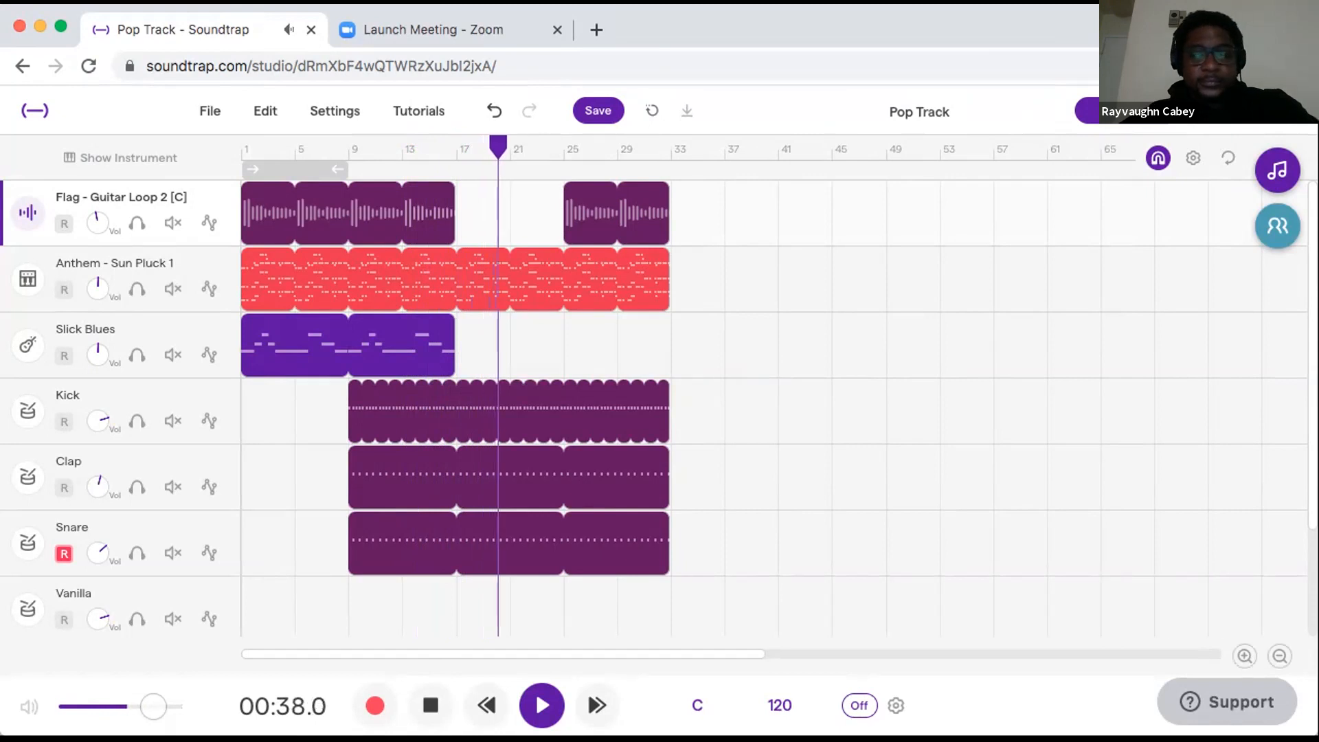
{"action": "left_click", "coordinate": [1244, 656]}
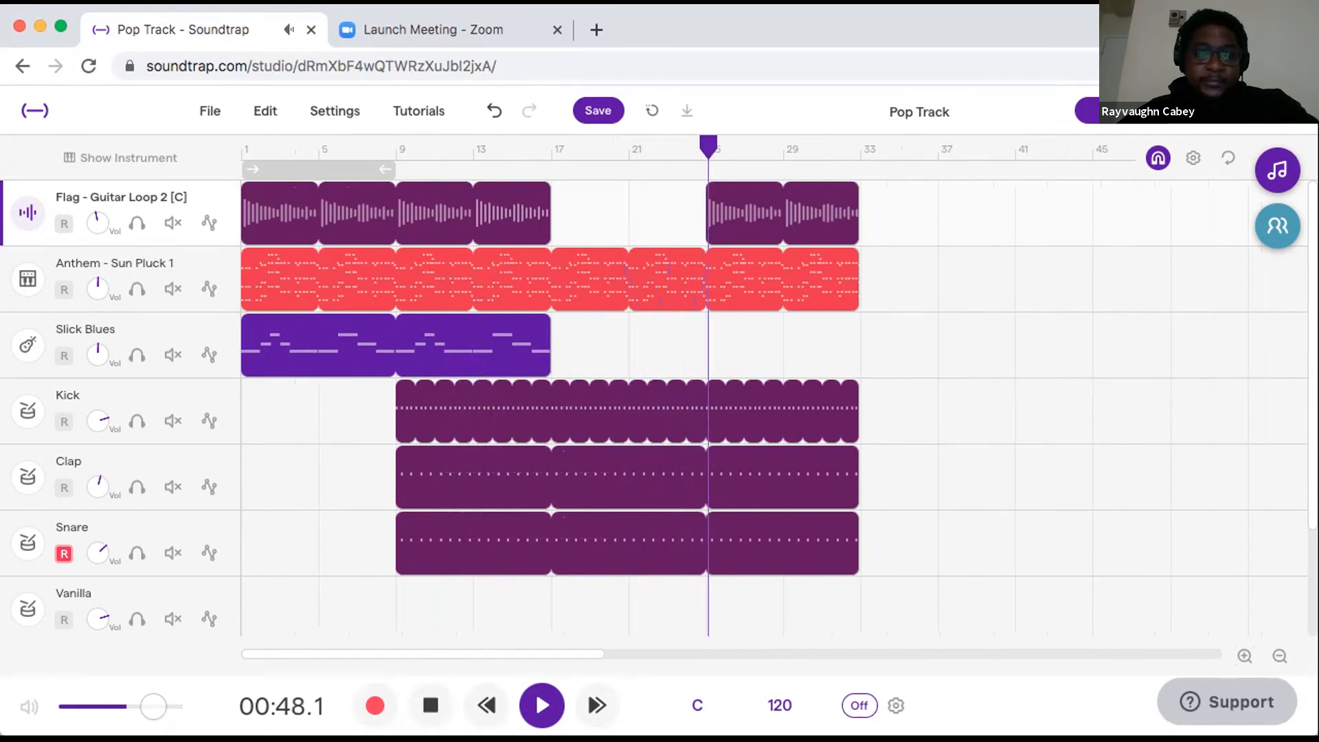
{"action": "scroll", "coordinate": [756, 409], "scroll_direction": "right", "scroll_amount": 1}
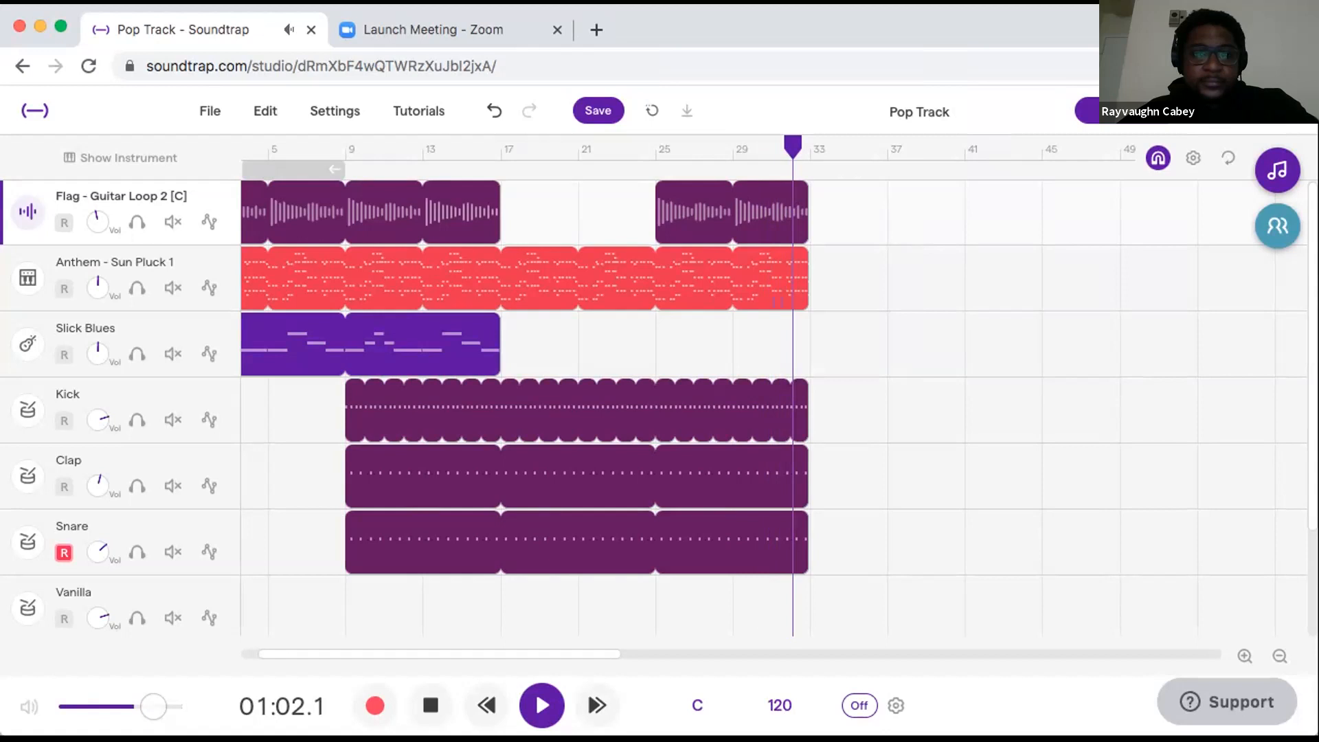
{"action": "key", "text": "space"}
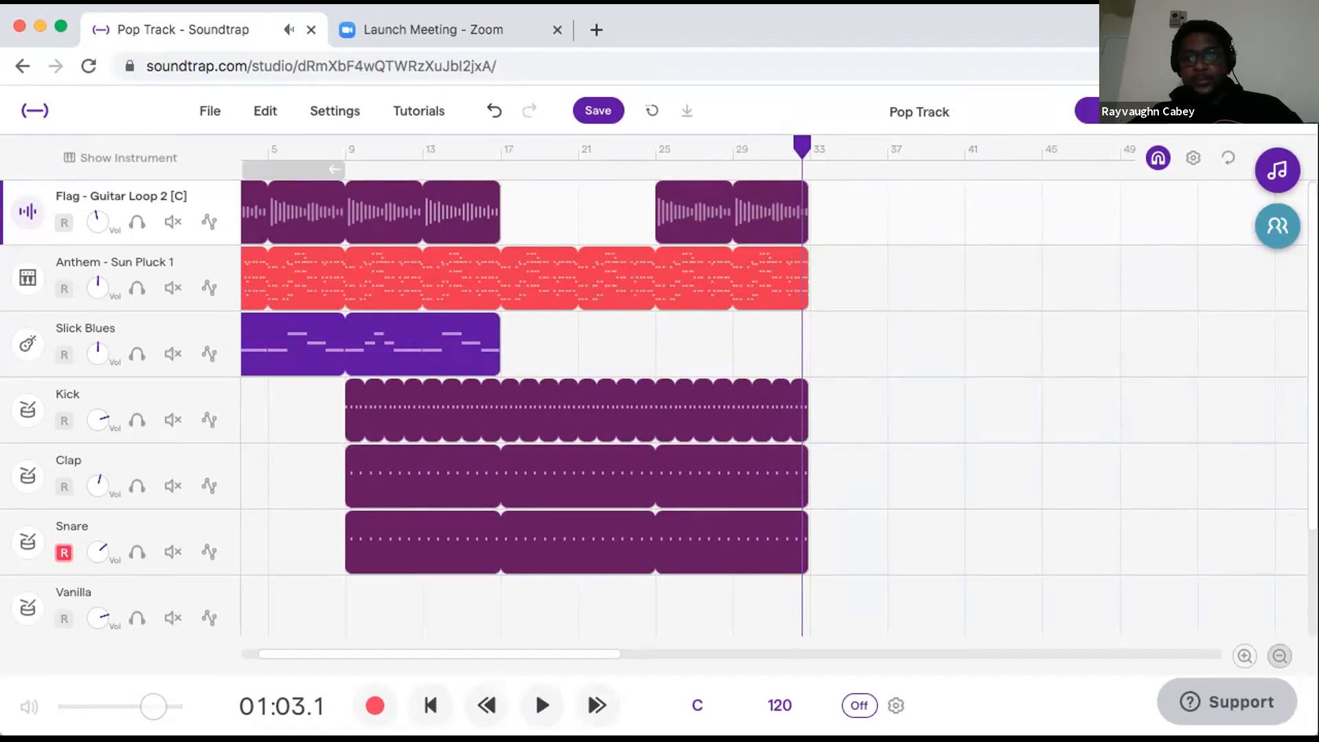
Return the playback position to the start of the song and select the Slick Blues region.
{"action": "left_click", "coordinate": [1280, 656]}
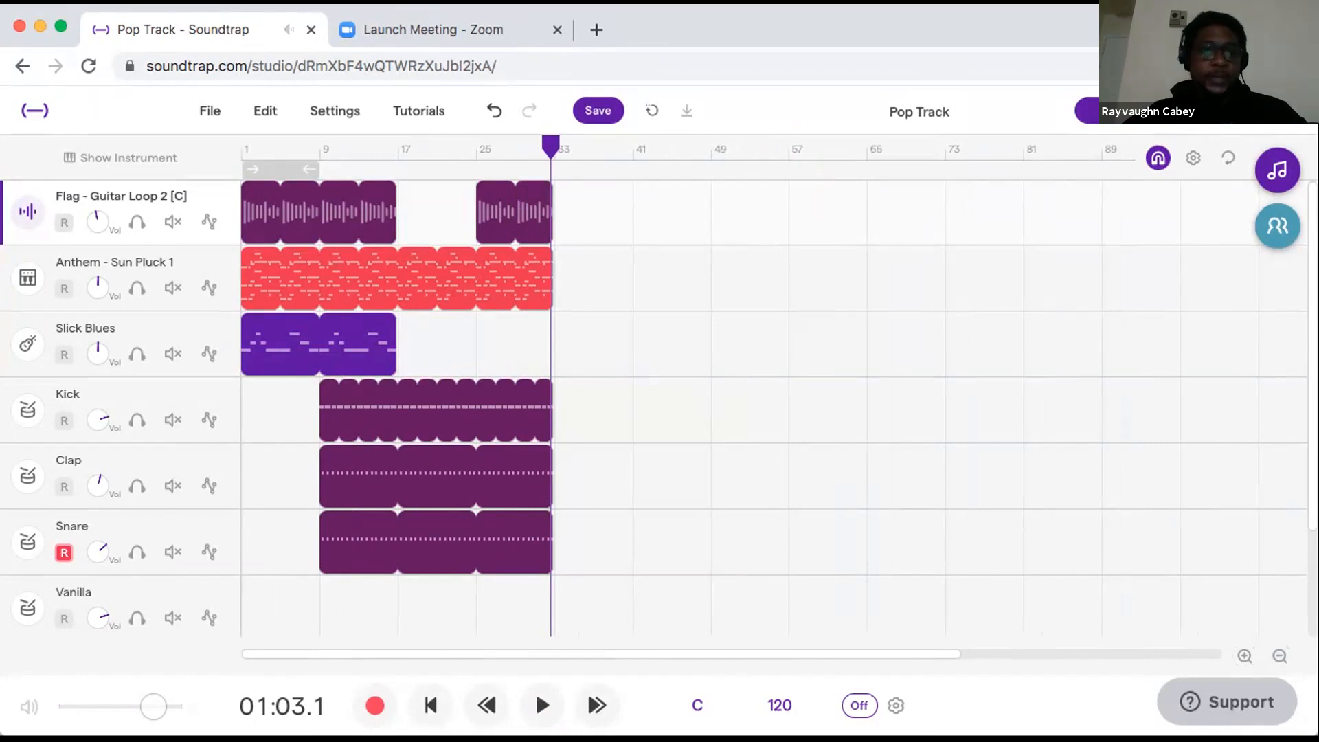
{"action": "left_click", "coordinate": [393, 314]}
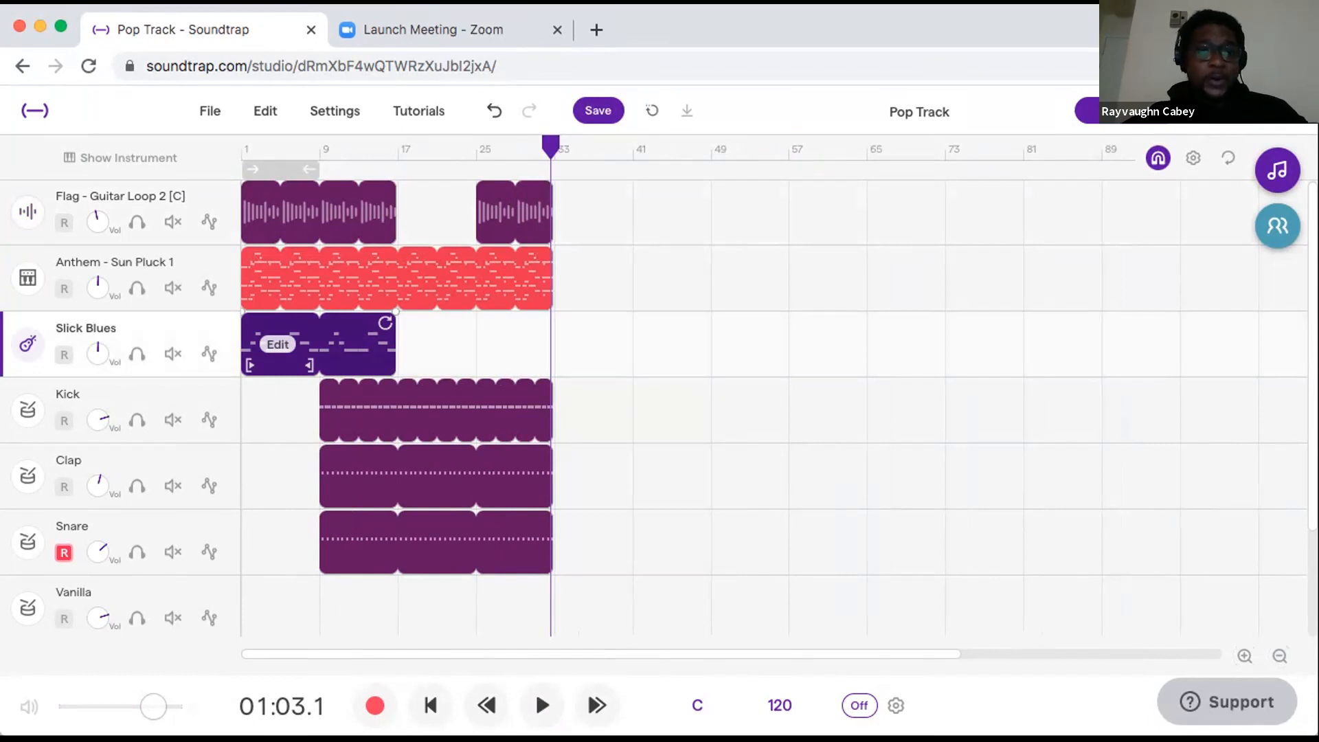
{"action": "left_click", "coordinate": [555, 149]}
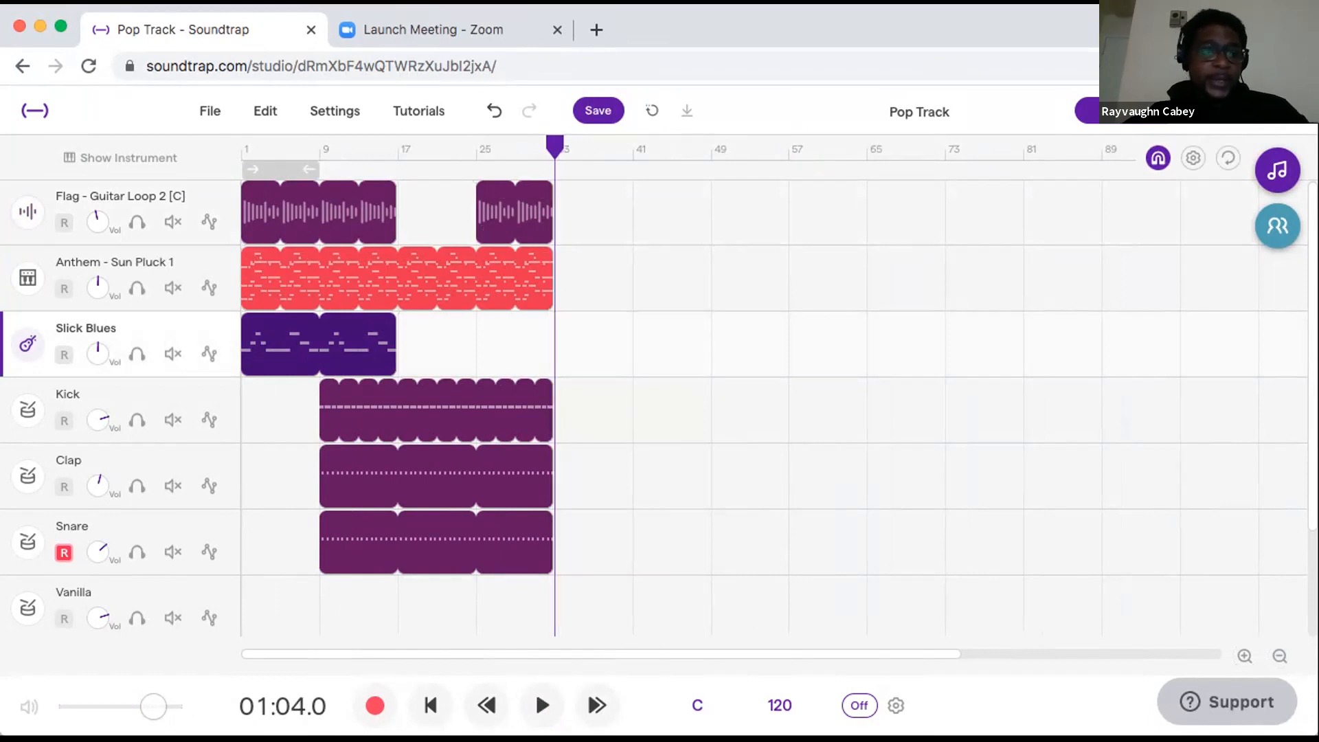
{"action": "mouse_move", "coordinate": [396, 310]}
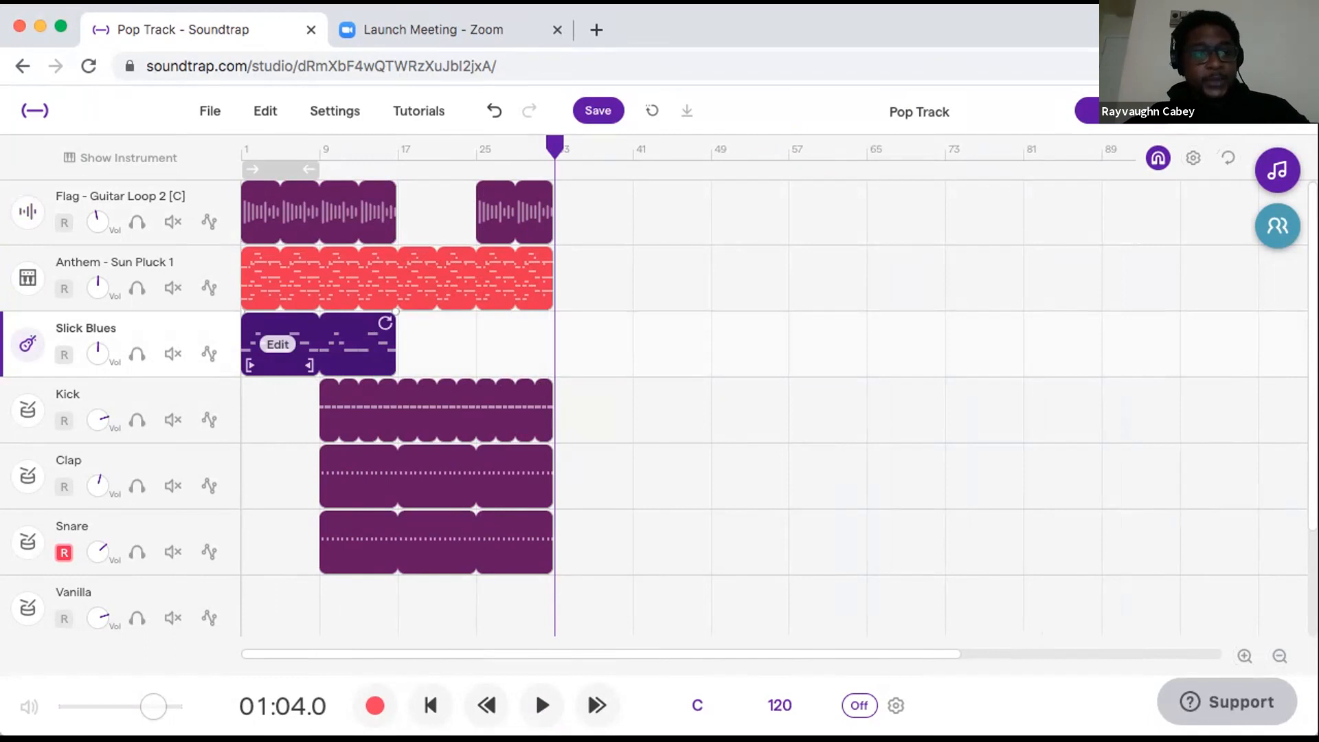
{"action": "key", "text": "Return"}
{"action": "right_click", "coordinate": [227, 190]}
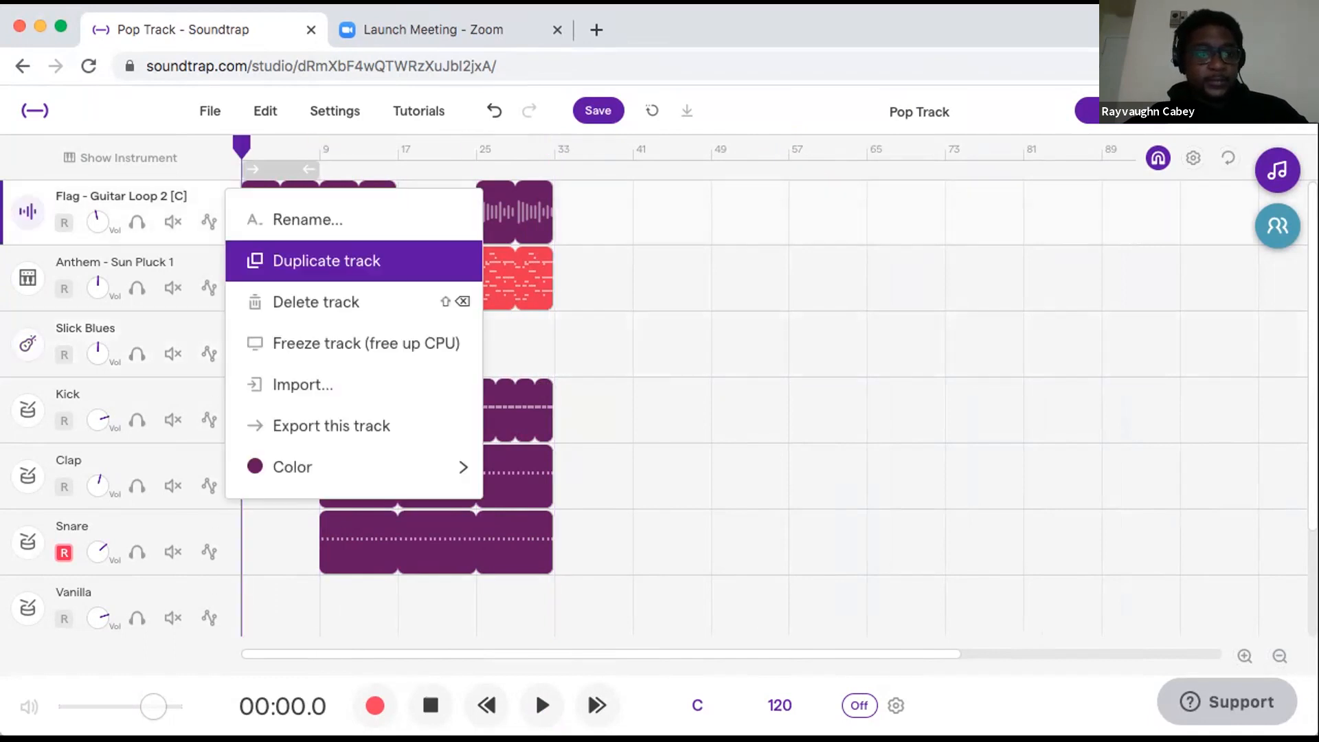
{"action": "left_click", "coordinate": [225, 195]}
{"action": "left_click", "coordinate": [338, 345]}
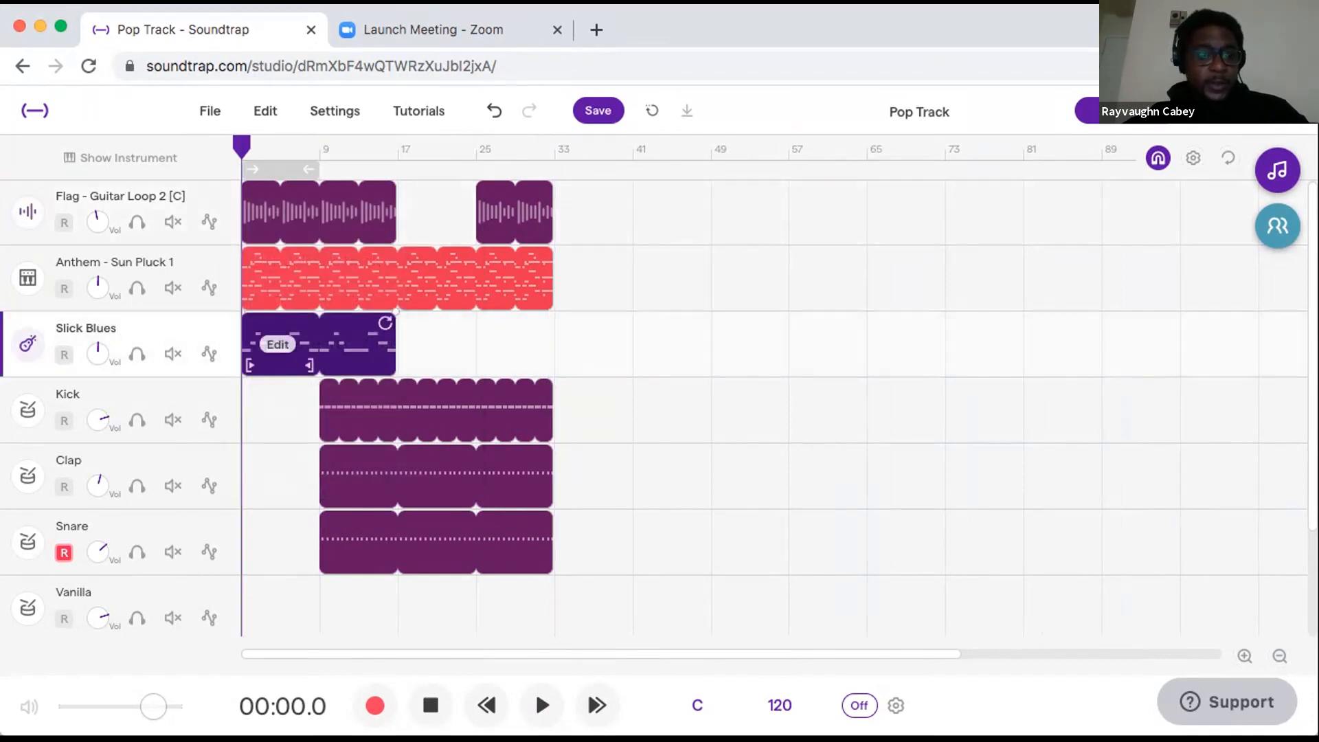
Copy the opening Slick Blues and Guitar Loop 2 regions to bar 33, each filling the section up to bar 49.
{"action": "left_click_drag", "start_coordinate": [396, 310], "coordinate": [577, 314]}
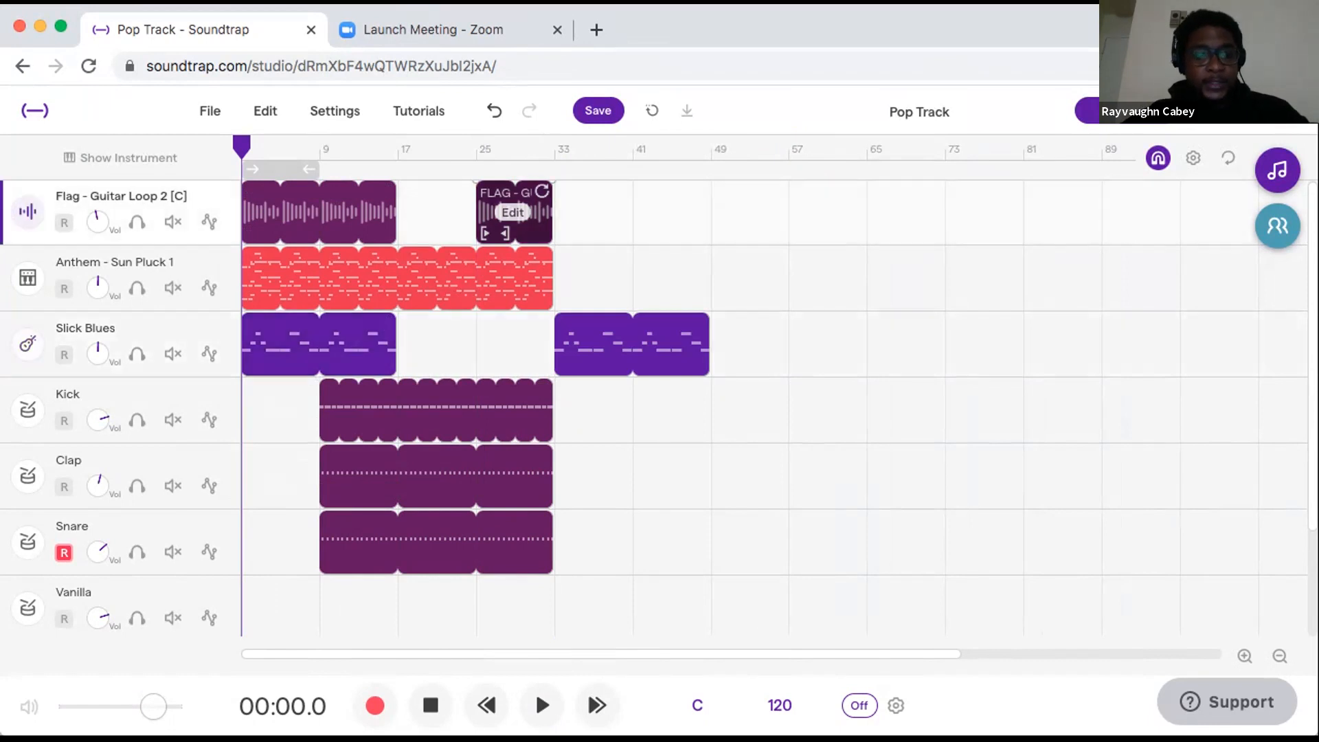
{"action": "left_click_drag", "start_coordinate": [515, 226], "coordinate": [699, 192]}
{"action": "left_click", "coordinate": [593, 226]}
Extend the Anthem - Sun Pluck 1, Kick, Clap and Snare loops to bar 49 and save the project.
{"action": "left_click", "coordinate": [542, 257]}
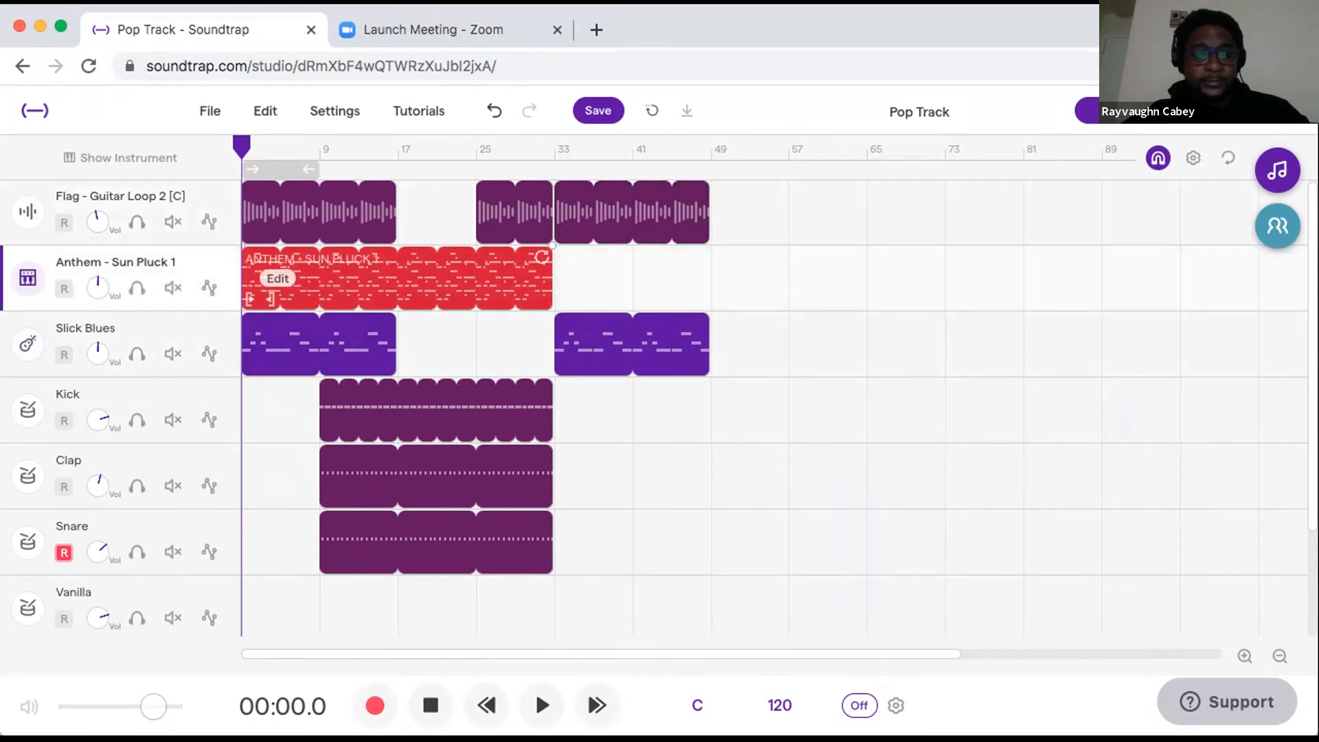
{"action": "left_click_drag", "start_coordinate": [542, 257], "coordinate": [699, 258]}
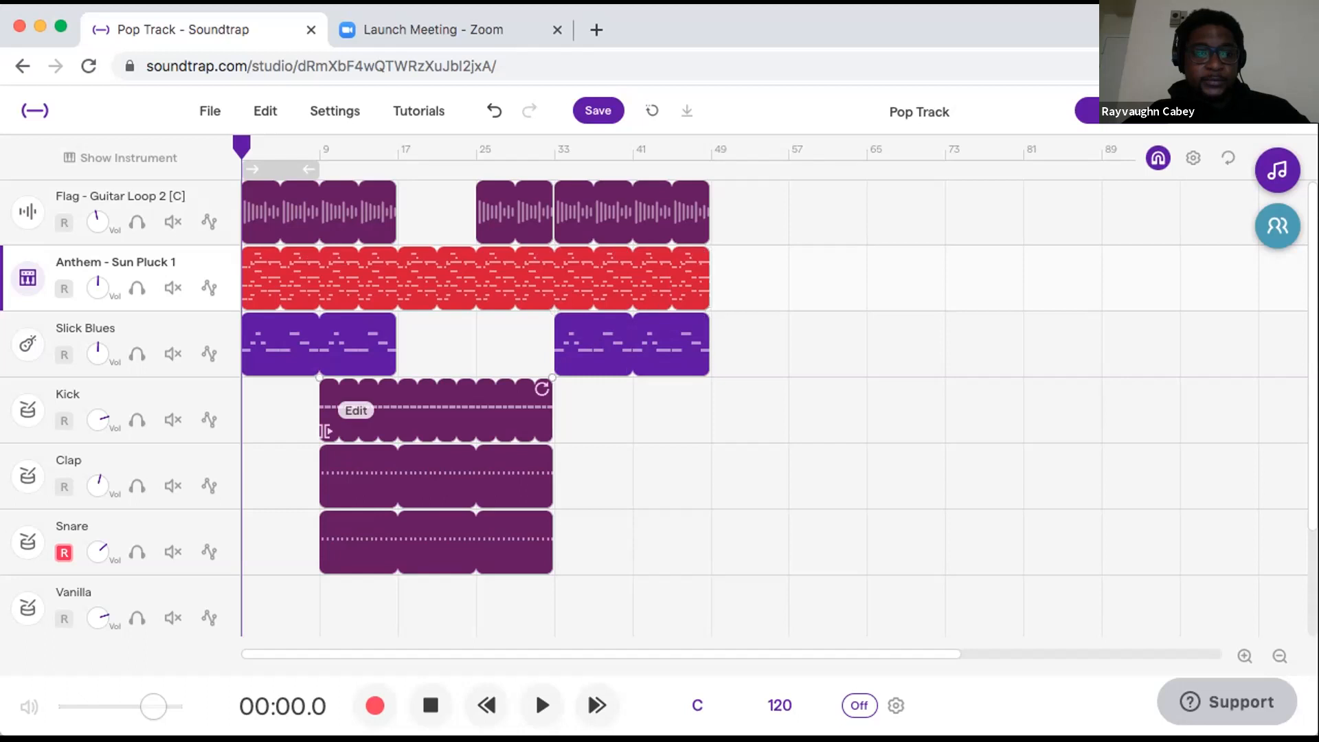
{"action": "left_click_drag", "start_coordinate": [542, 389], "coordinate": [708, 389]}
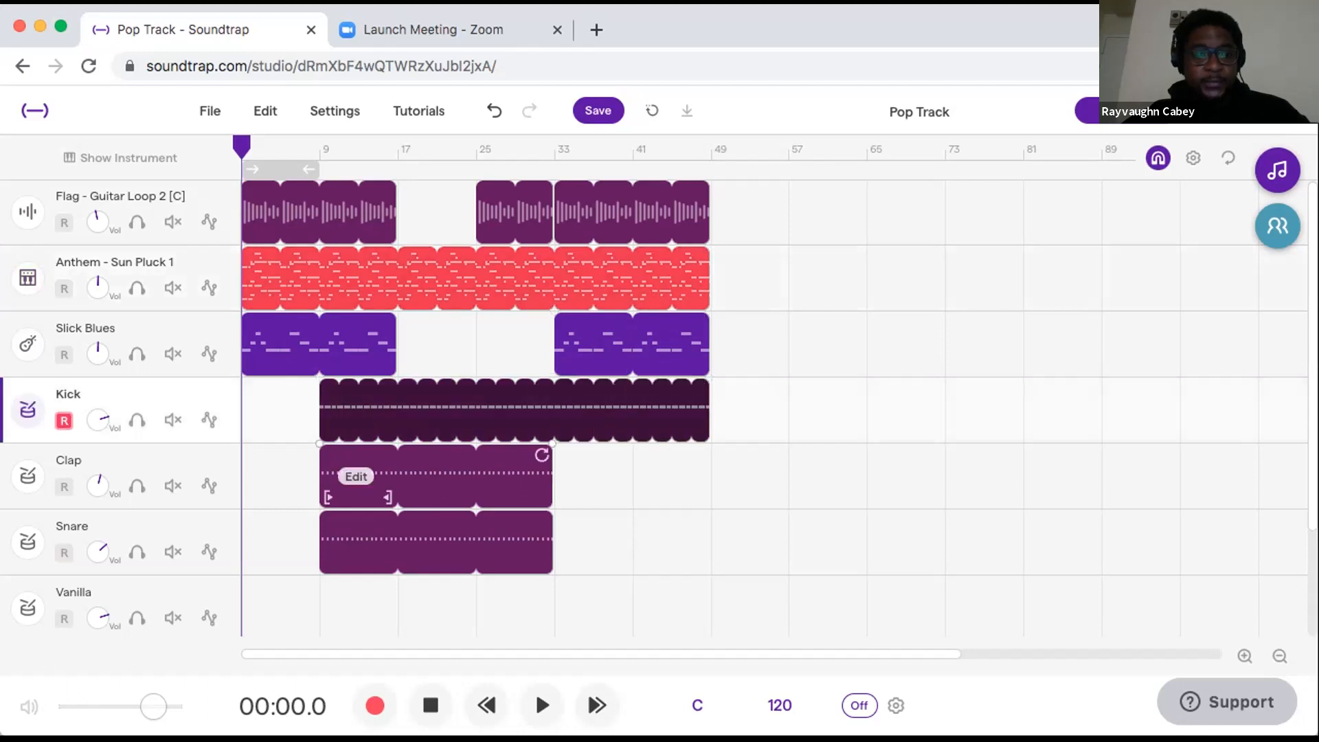
{"action": "left_click", "coordinate": [328, 496]}
{"action": "left_click_drag", "start_coordinate": [542, 454], "coordinate": [708, 455]}
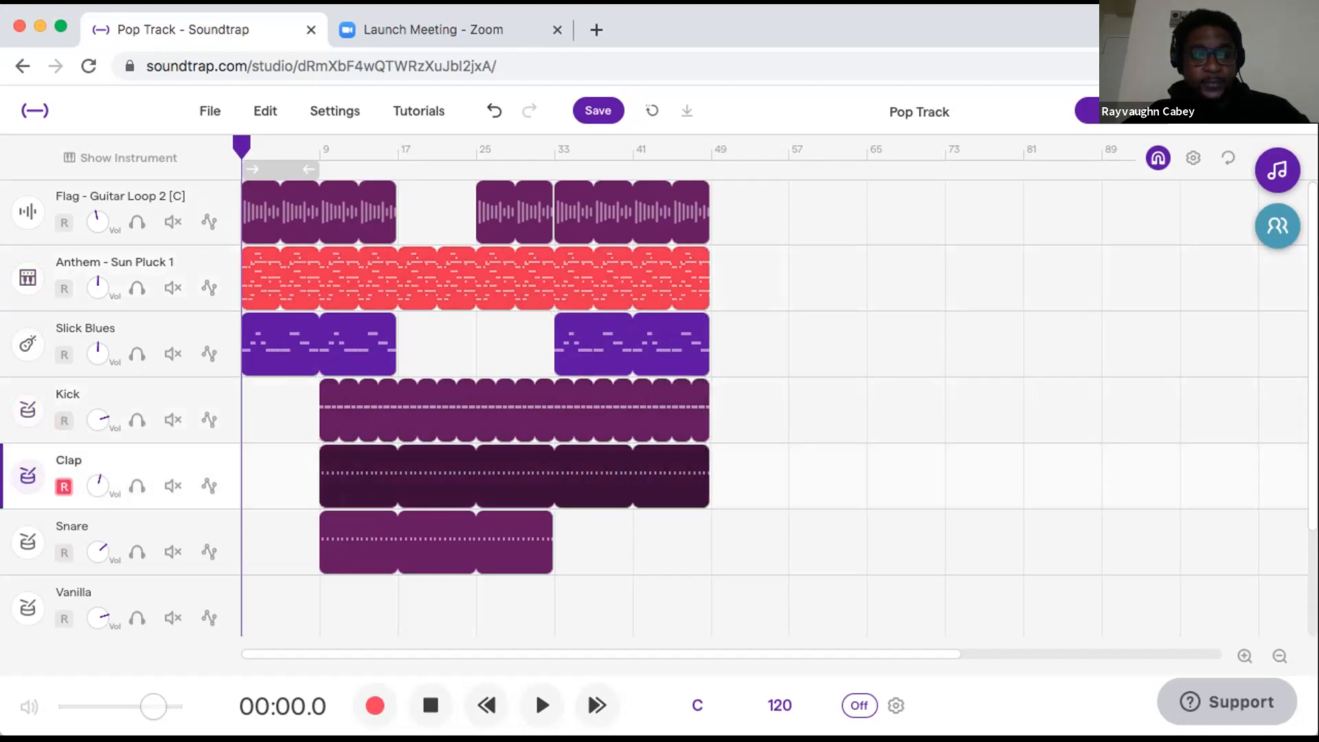
{"action": "left_click_drag", "start_coordinate": [542, 520], "coordinate": [709, 520]}
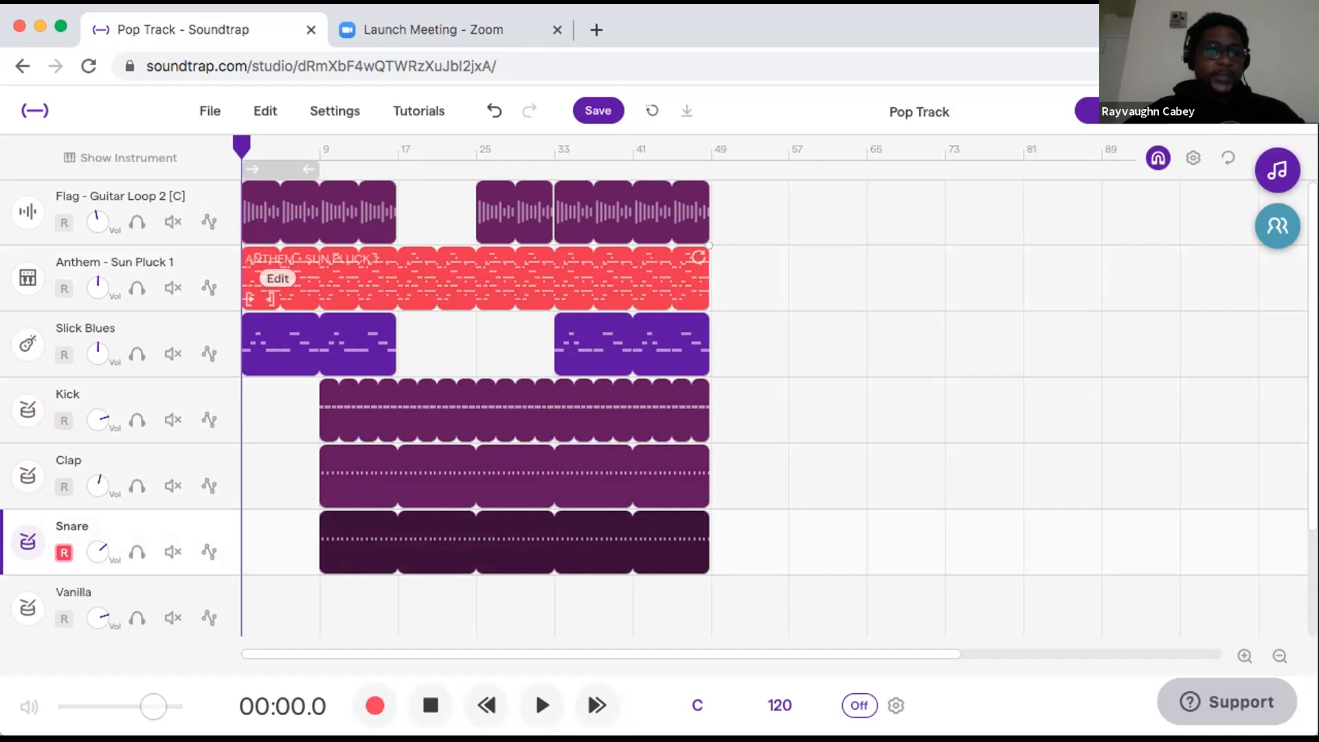
{"action": "left_click", "coordinate": [598, 111]}
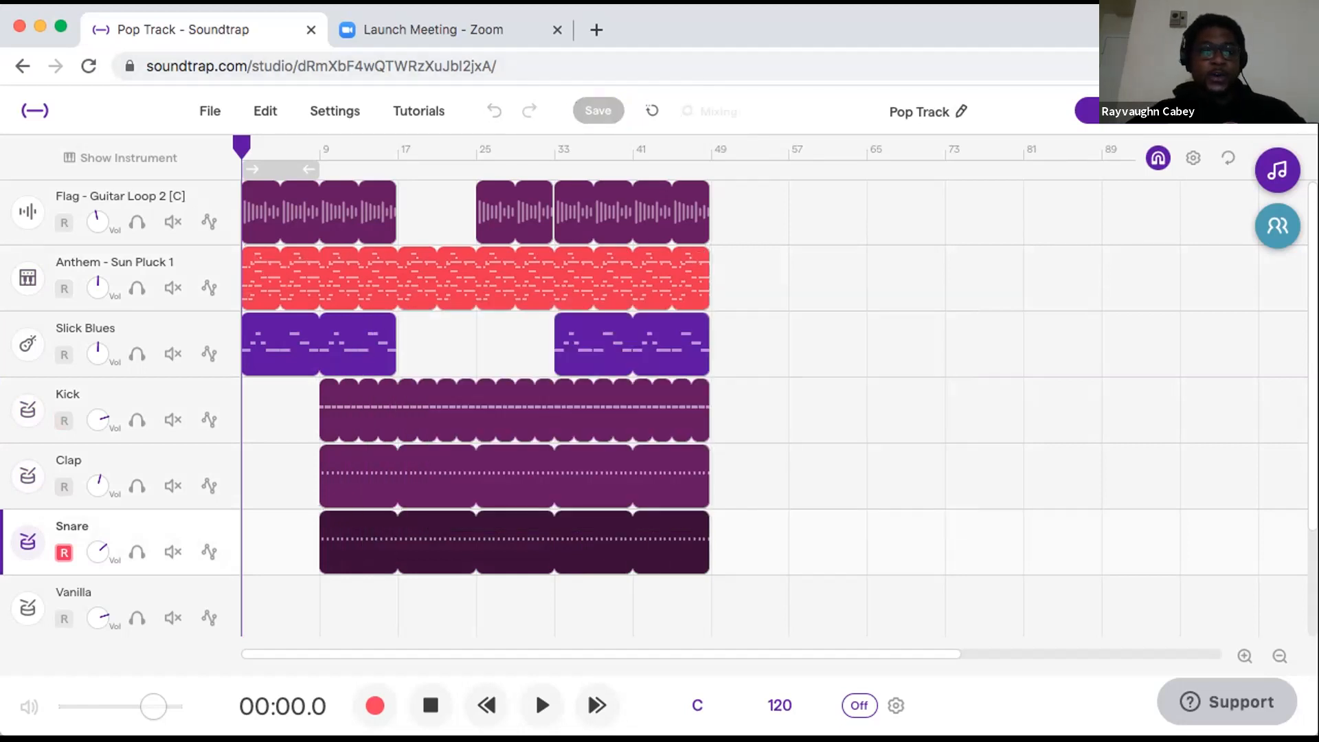
Play the arrangement from bar 17.
{"action": "left_click", "coordinate": [320, 149]}
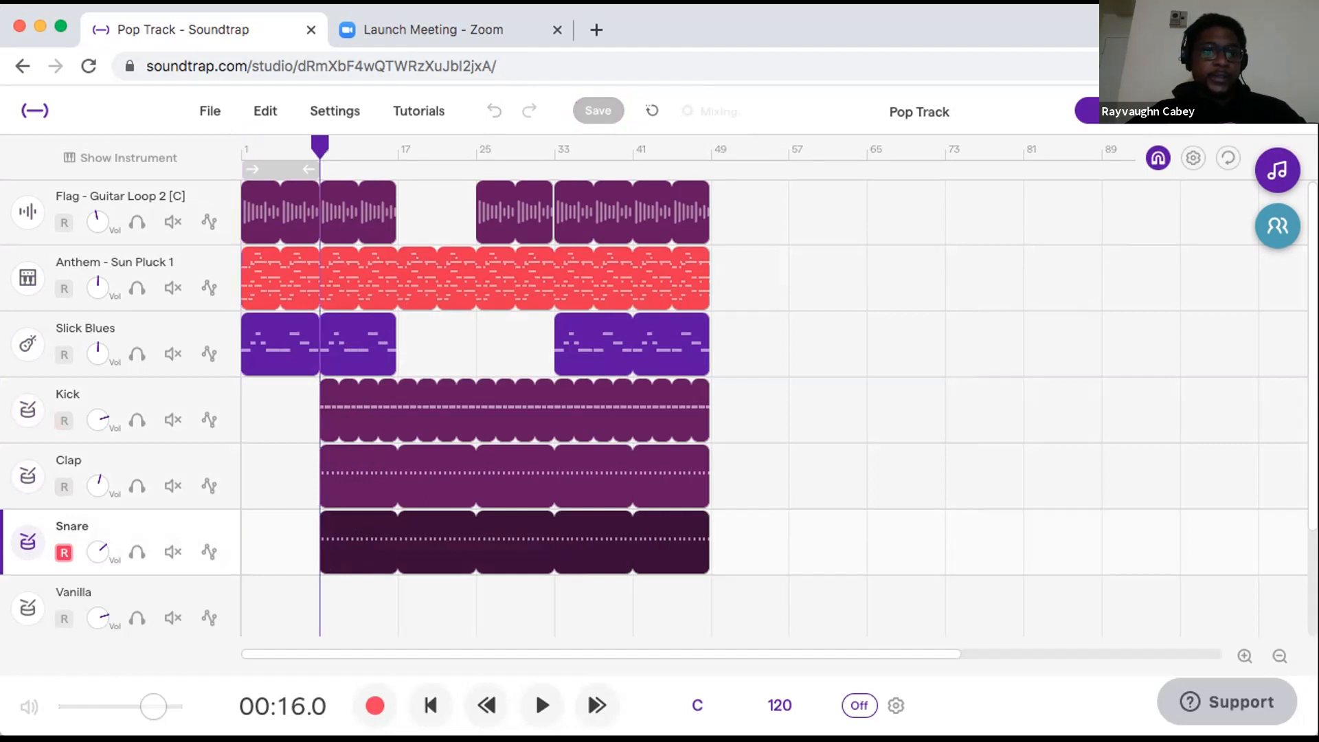
{"action": "key", "text": "Right"}
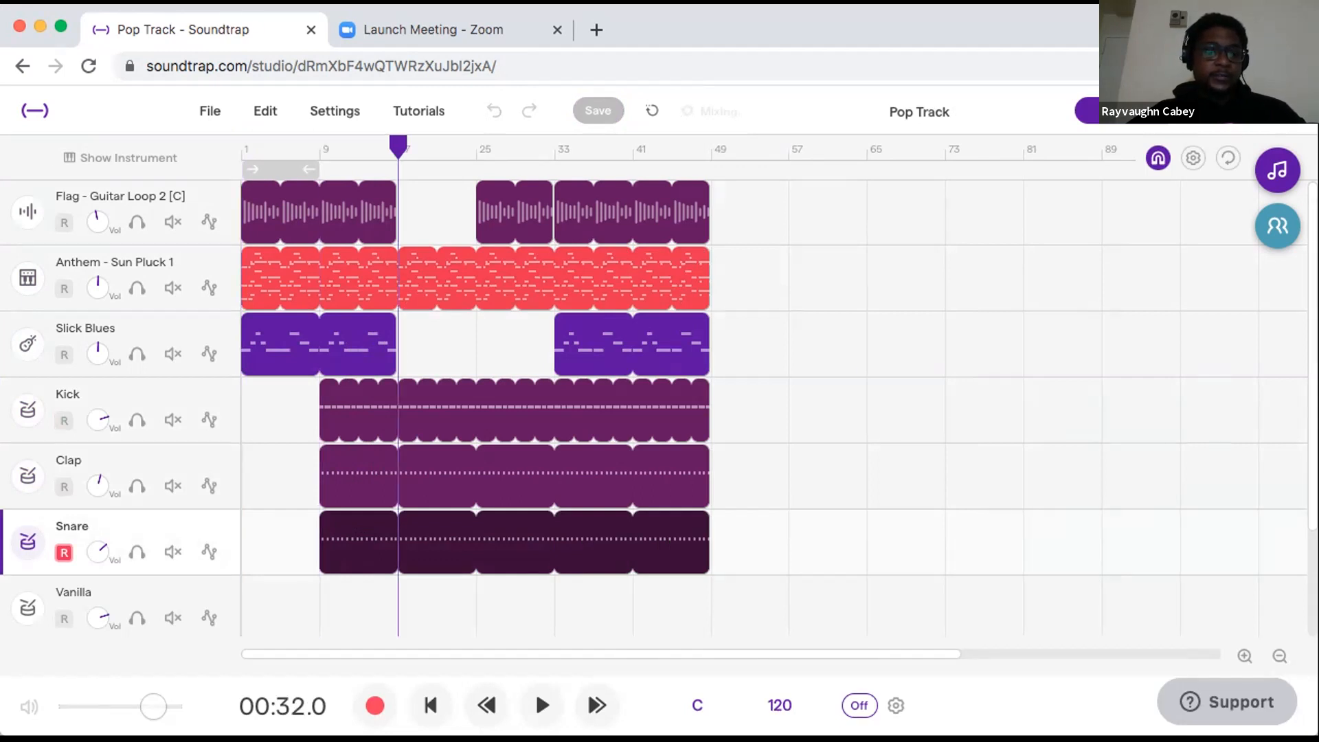
{"action": "key", "text": "space"}
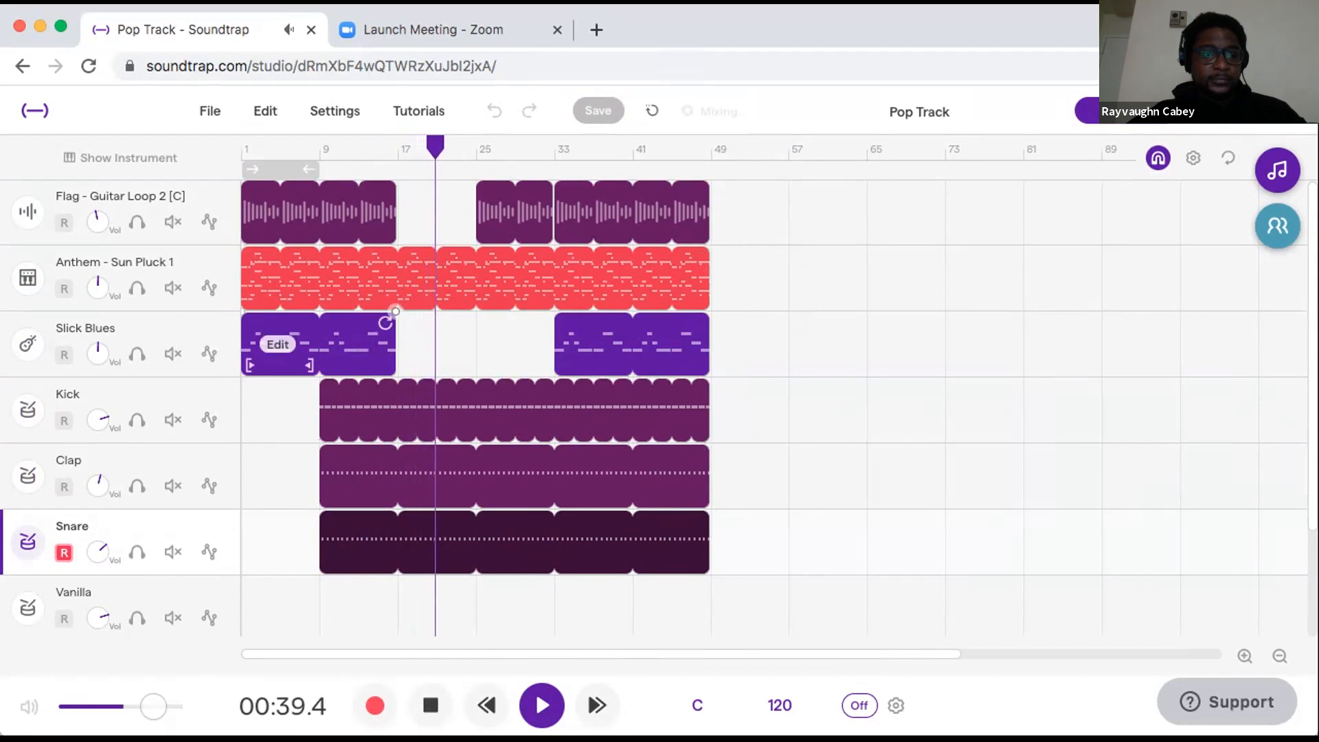
Add a short fade-out to the end of the first Slick Blues region, then stop playback and return to the song's start.
{"action": "left_click_drag", "start_coordinate": [395, 311], "coordinate": [375, 311]}
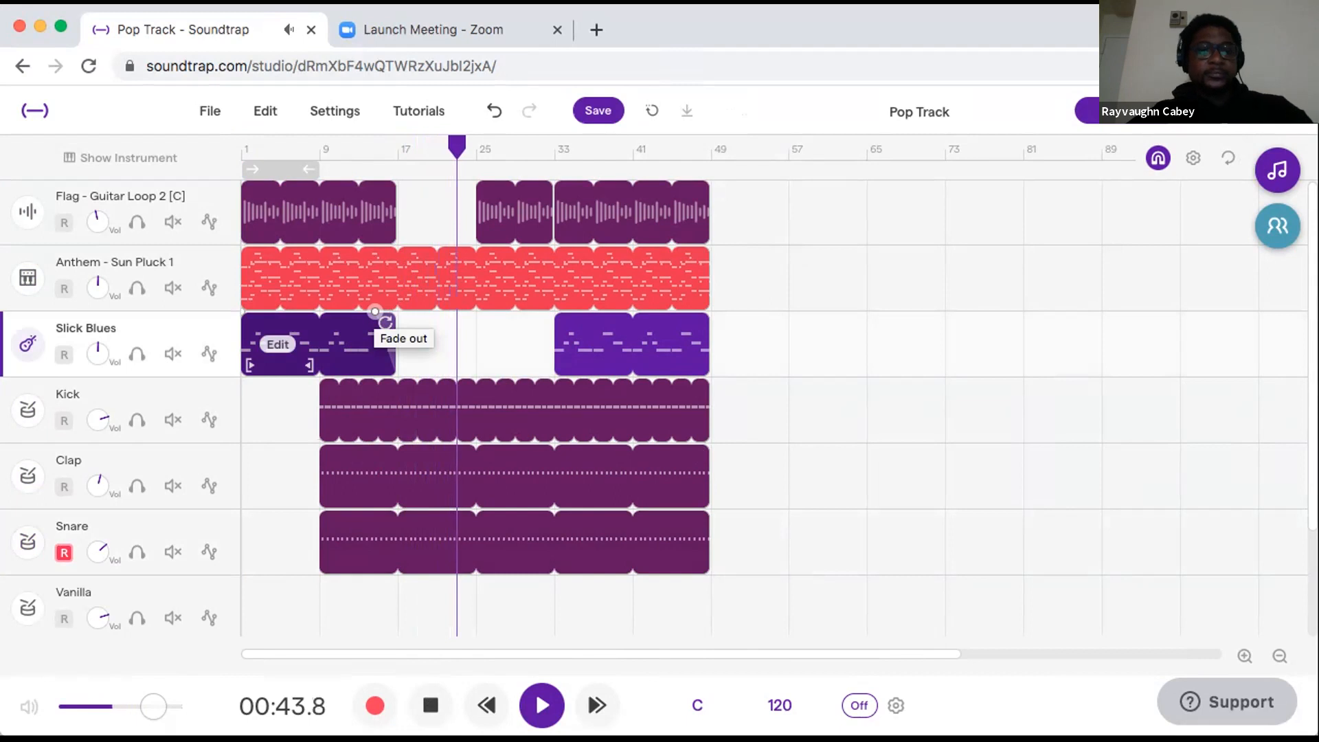
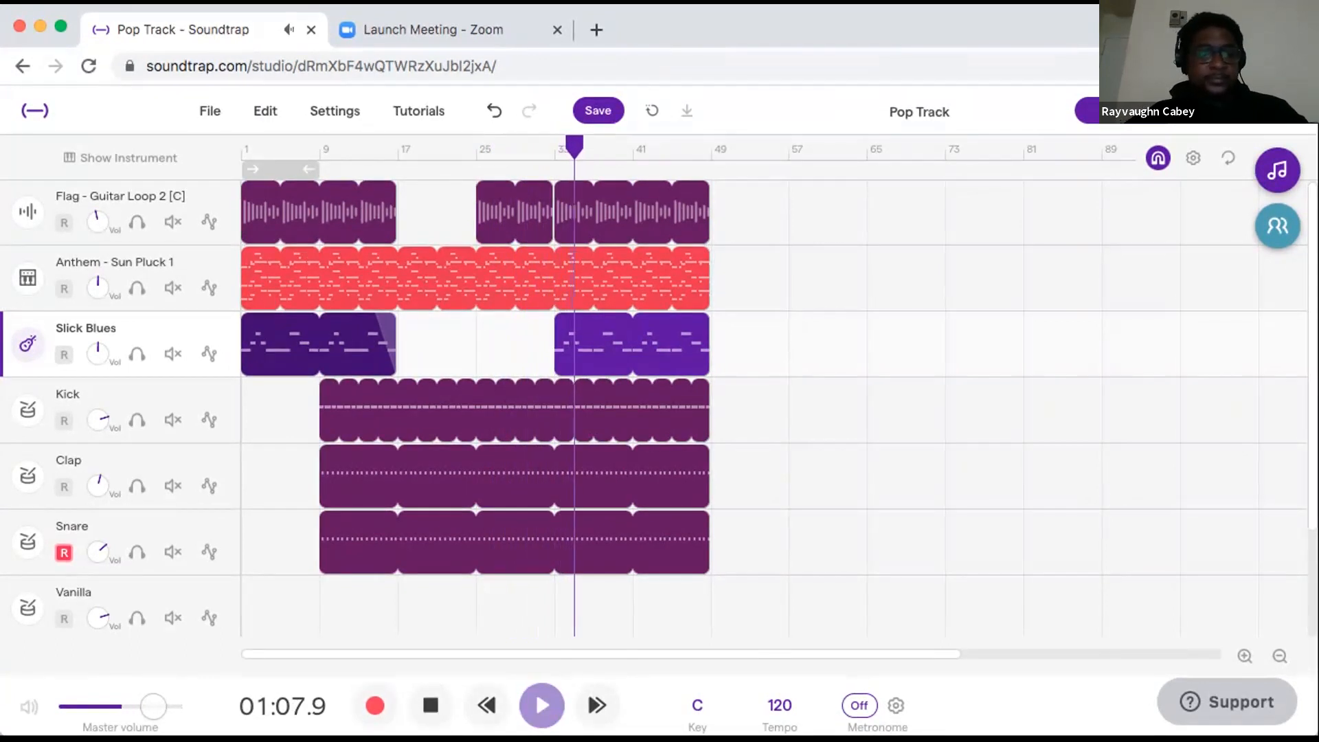
{"action": "key", "text": "space"}
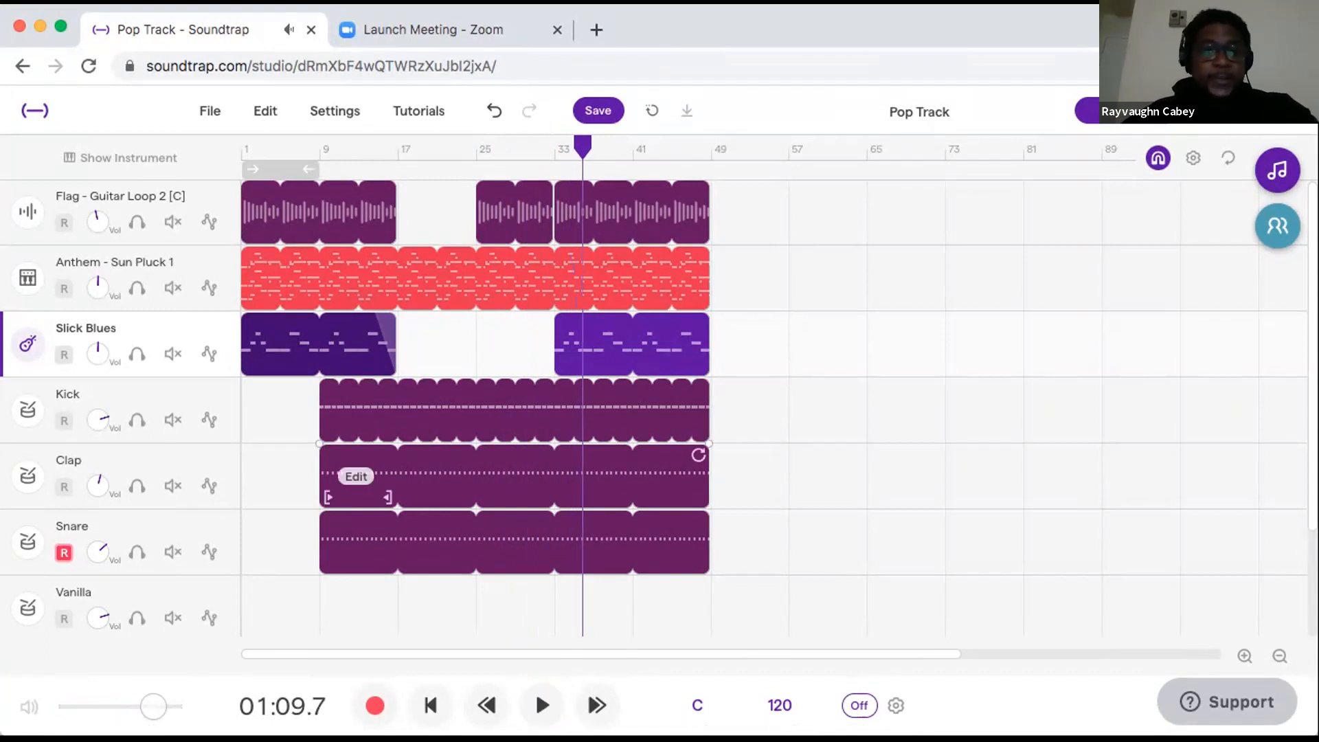
{"action": "left_click_drag", "start_coordinate": [582, 147], "coordinate": [265, 122]}
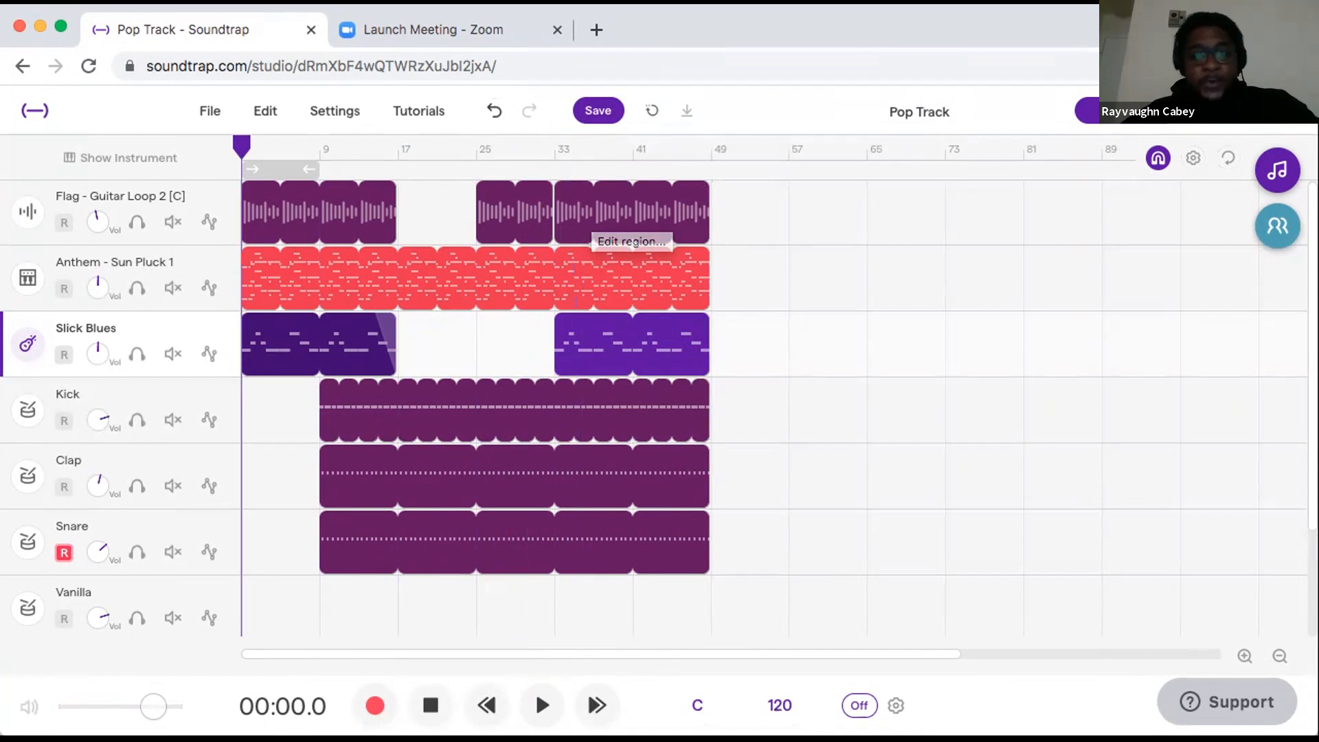
Filter the loop library by SFX and preview the SFX - 2 United 2 loop.
{"action": "left_click", "coordinate": [1277, 170]}
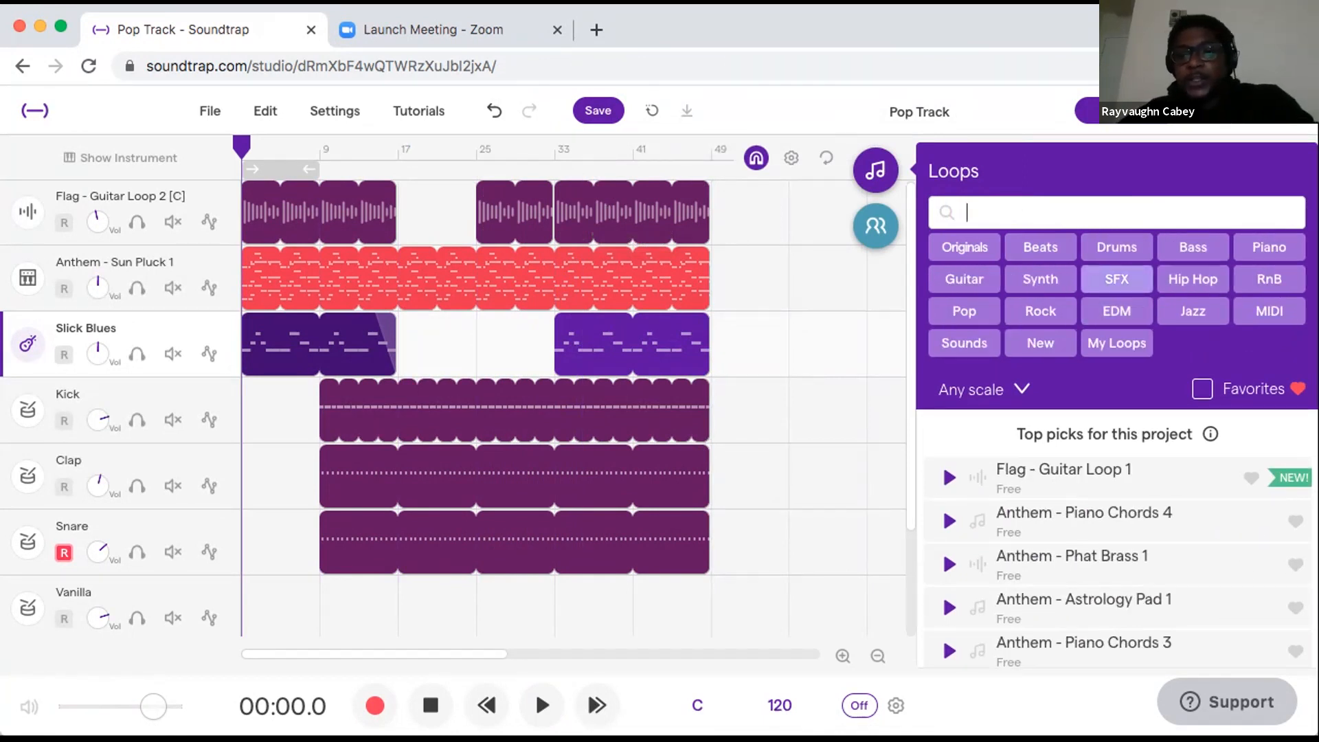
{"action": "left_click", "coordinate": [1116, 279]}
{"action": "scroll", "coordinate": [1116, 522], "scroll_direction": "down", "scroll_amount": 3}
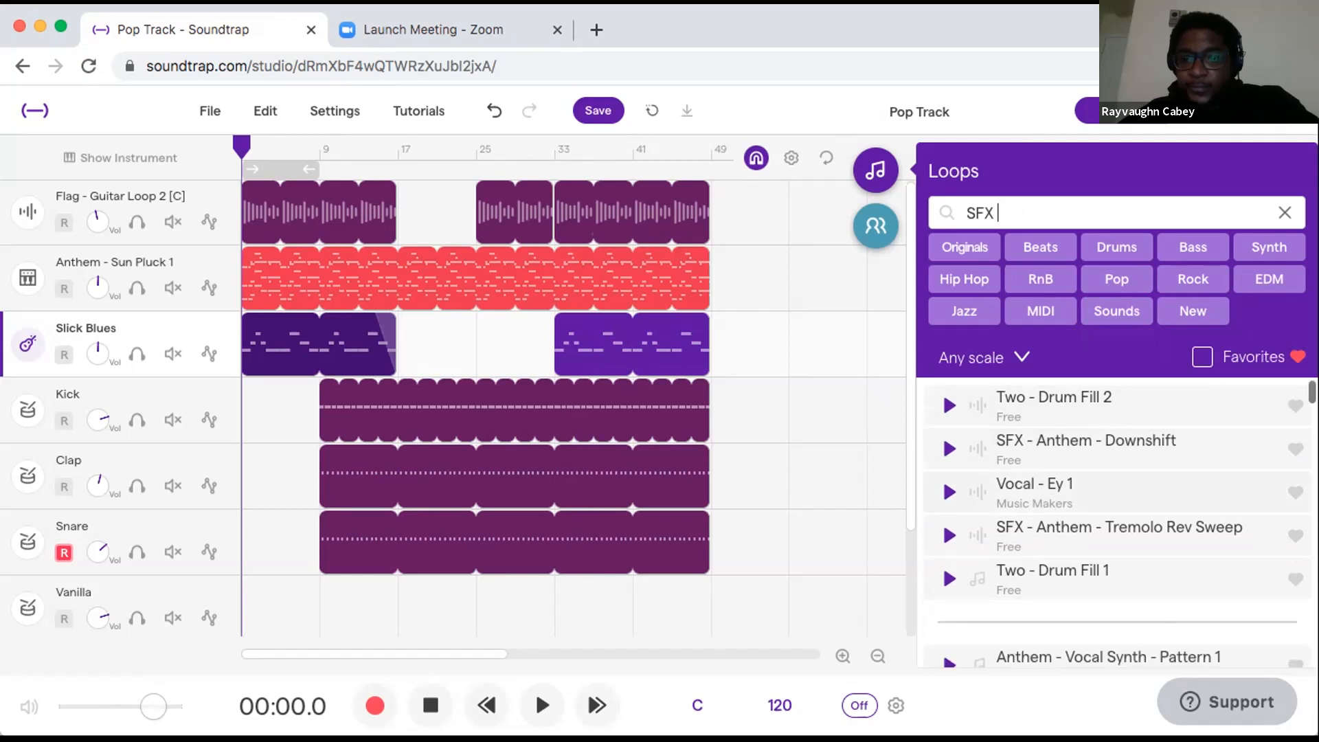
{"action": "scroll", "coordinate": [1116, 522], "scroll_direction": "down", "scroll_amount": 10}
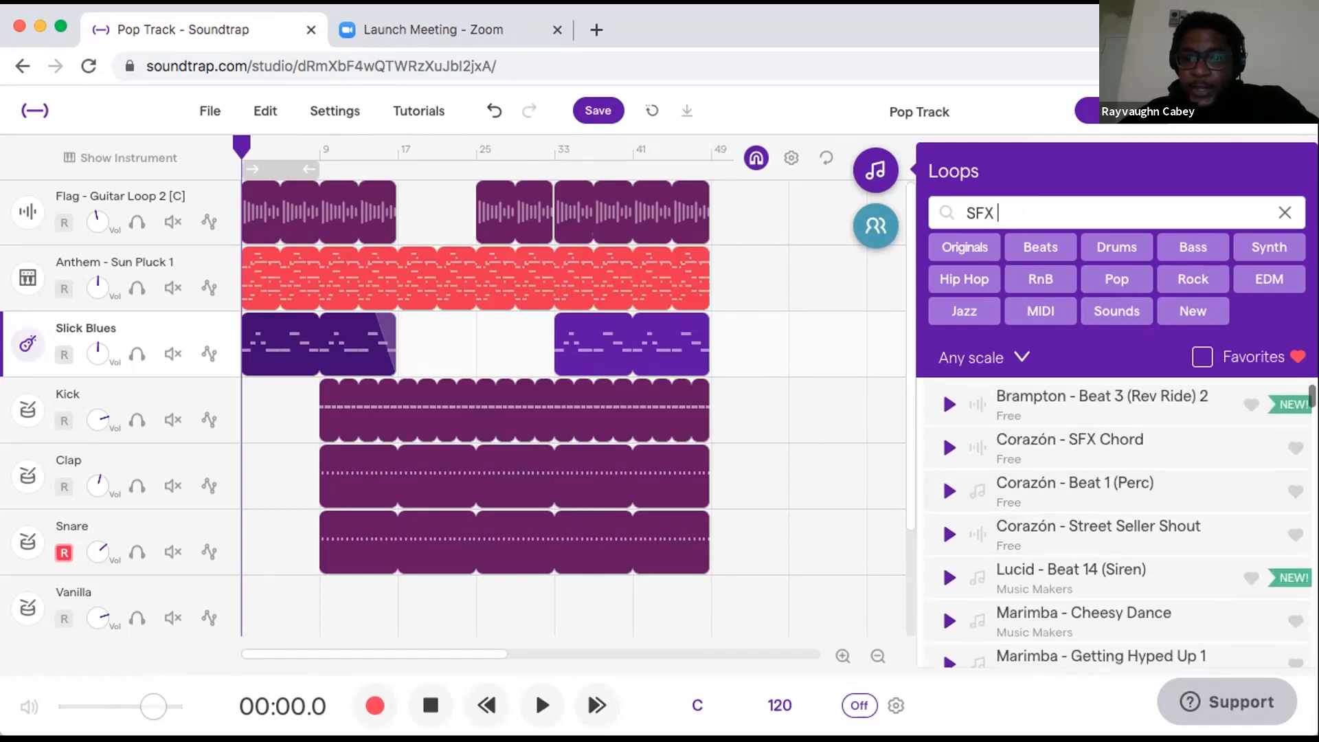
{"action": "scroll", "coordinate": [1116, 522], "scroll_direction": "down", "scroll_amount": 10}
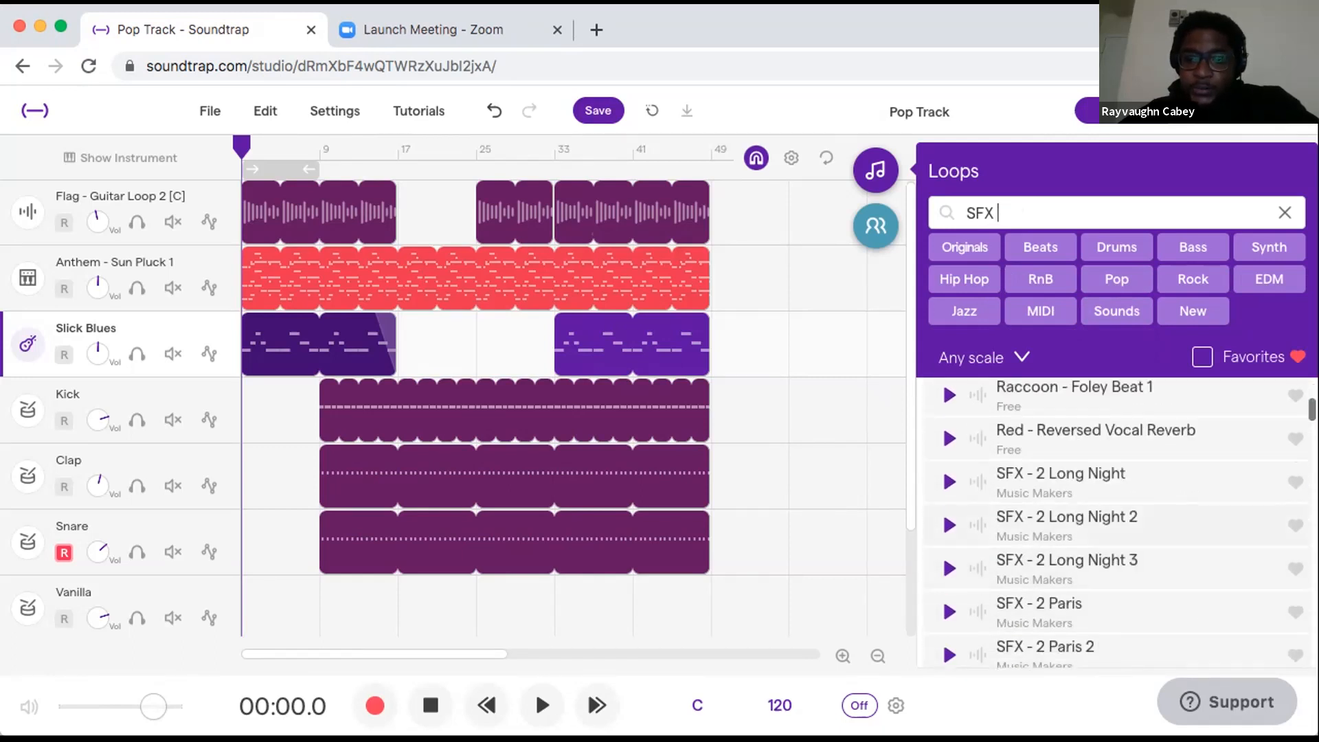
{"action": "scroll", "coordinate": [1116, 538], "scroll_direction": "down", "scroll_amount": 3}
{"action": "left_click", "coordinate": [1116, 538]}
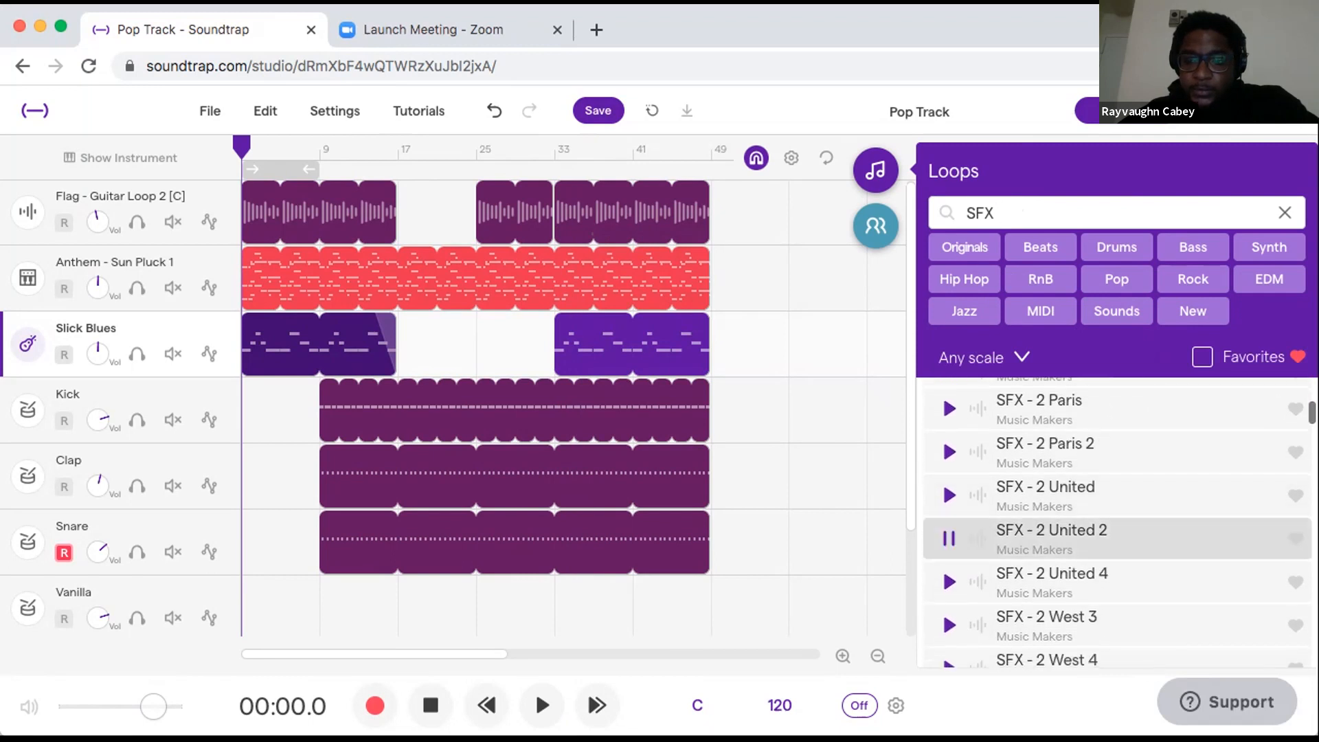
Preview further SFX loops, including SFX - Anthem - Clock Noise and SFX - Anthem - Long Sweep.
{"action": "scroll", "coordinate": [1116, 522], "scroll_direction": "down", "scroll_amount": 3}
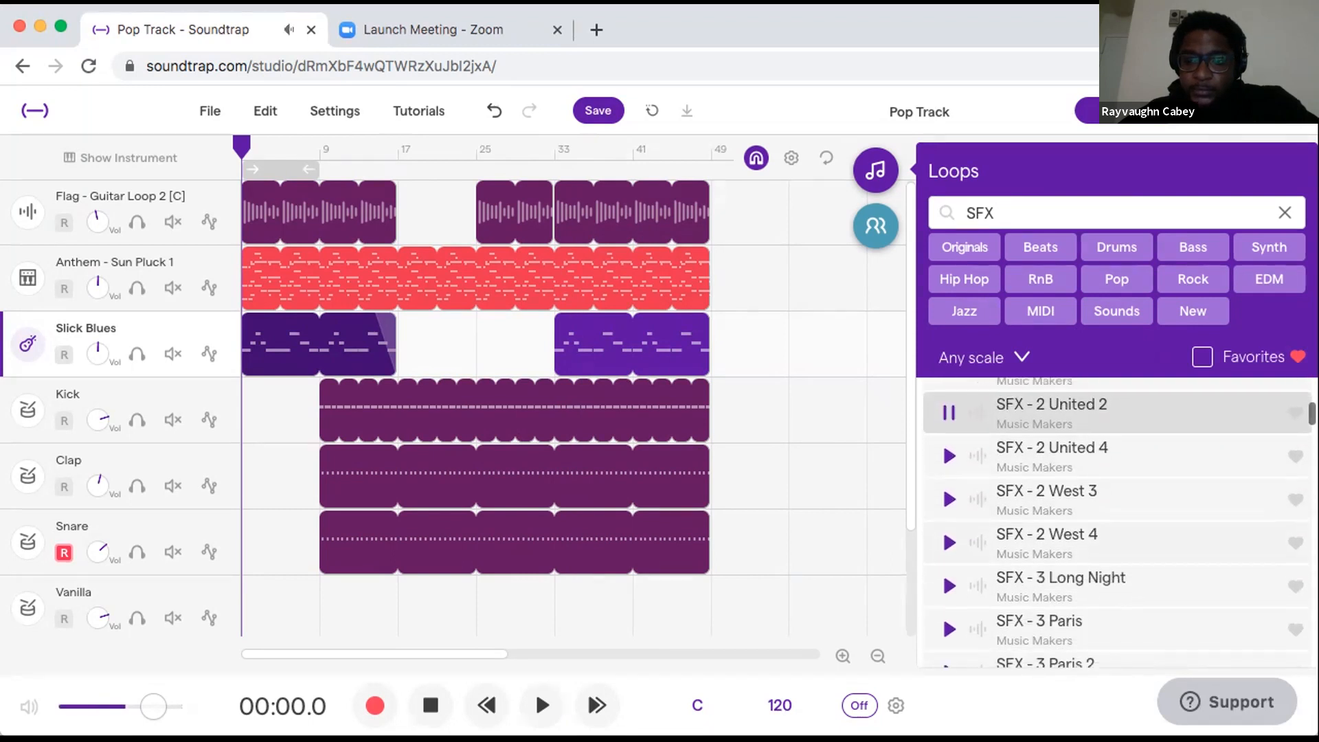
{"action": "left_click", "coordinate": [1116, 542]}
{"action": "scroll", "coordinate": [1116, 542], "scroll_direction": "down", "scroll_amount": 5}
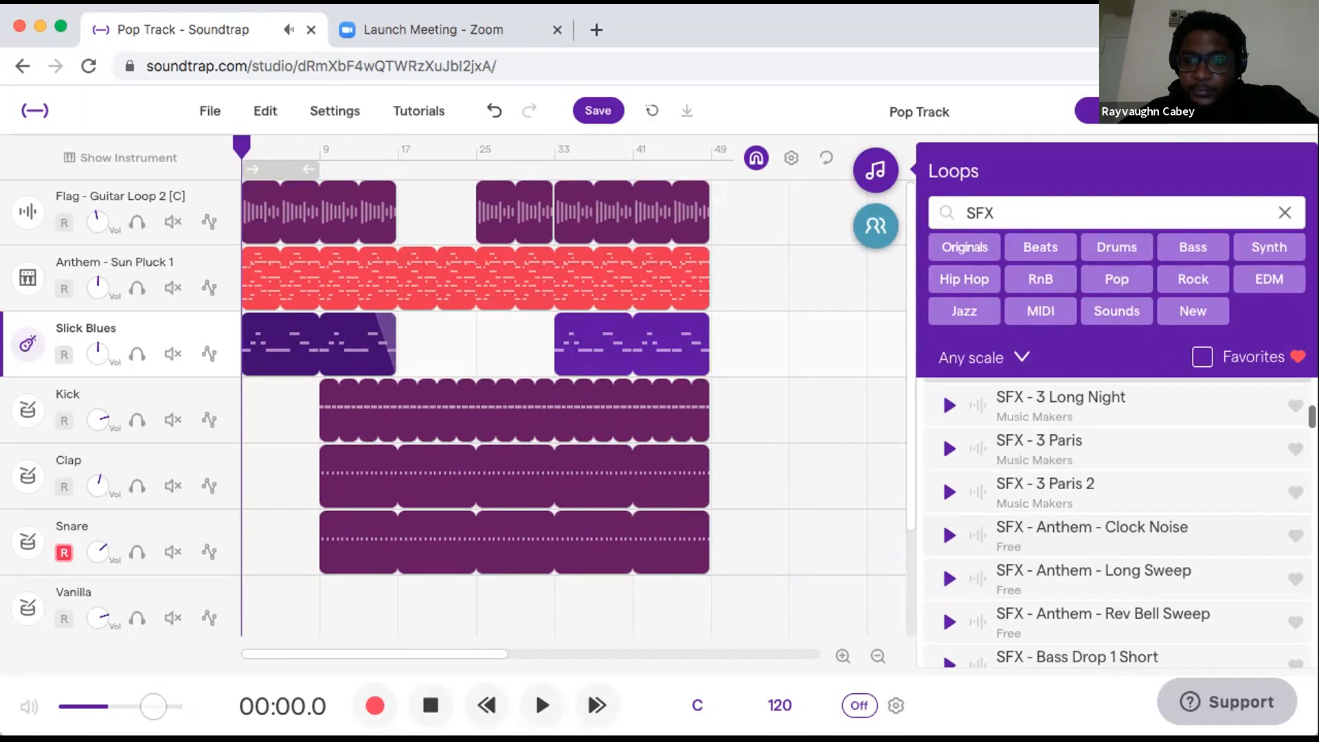
{"action": "left_click", "coordinate": [1116, 506]}
{"action": "scroll", "coordinate": [1116, 481], "scroll_direction": "down", "scroll_amount": 2}
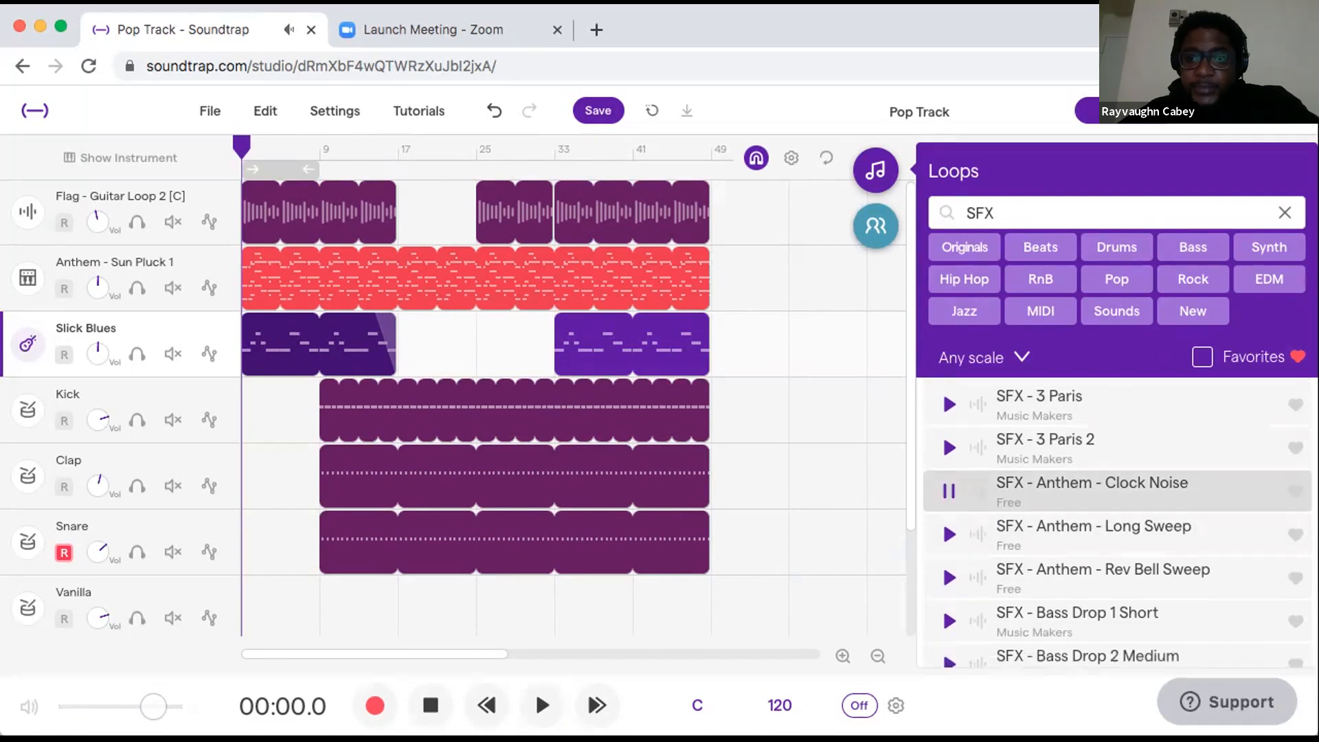
{"action": "scroll", "coordinate": [1116, 522], "scroll_direction": "down", "scroll_amount": 2}
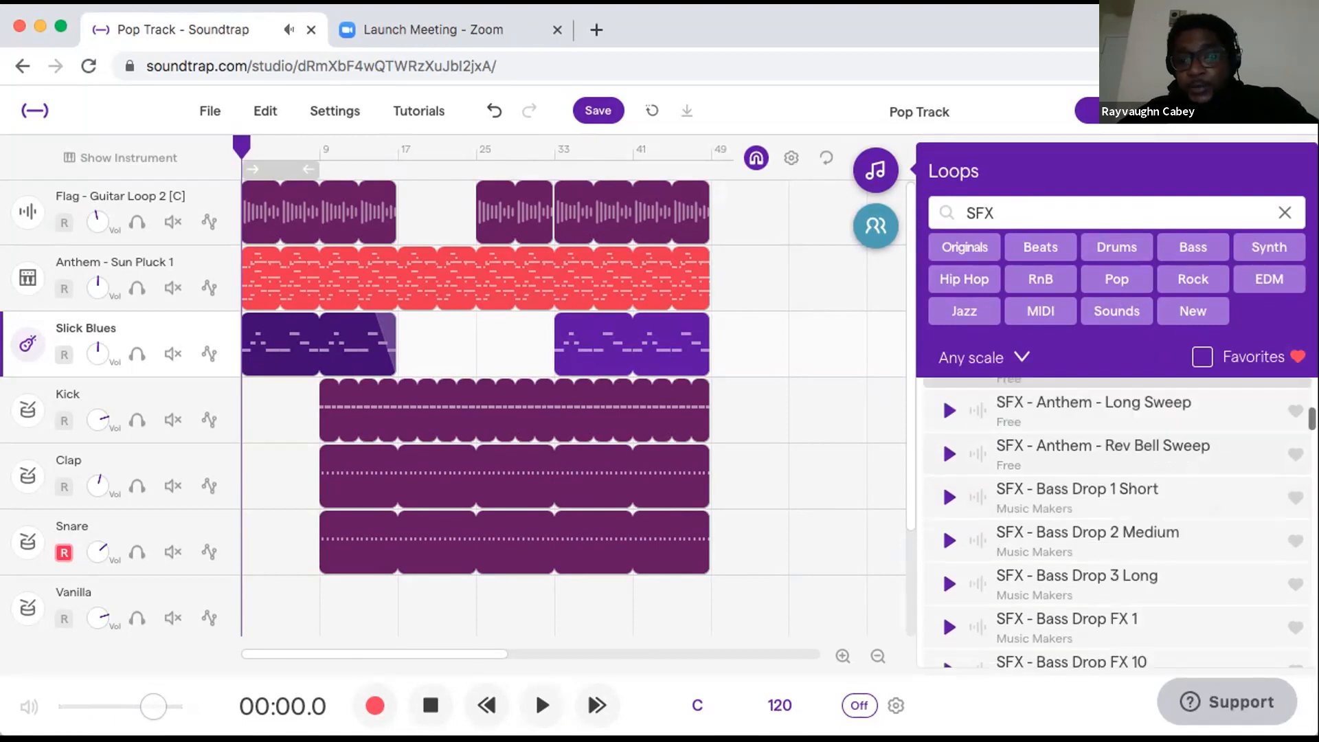
{"action": "scroll", "coordinate": [1116, 522], "scroll_direction": "up", "scroll_amount": 1}
{"action": "left_click", "coordinate": [948, 430]}
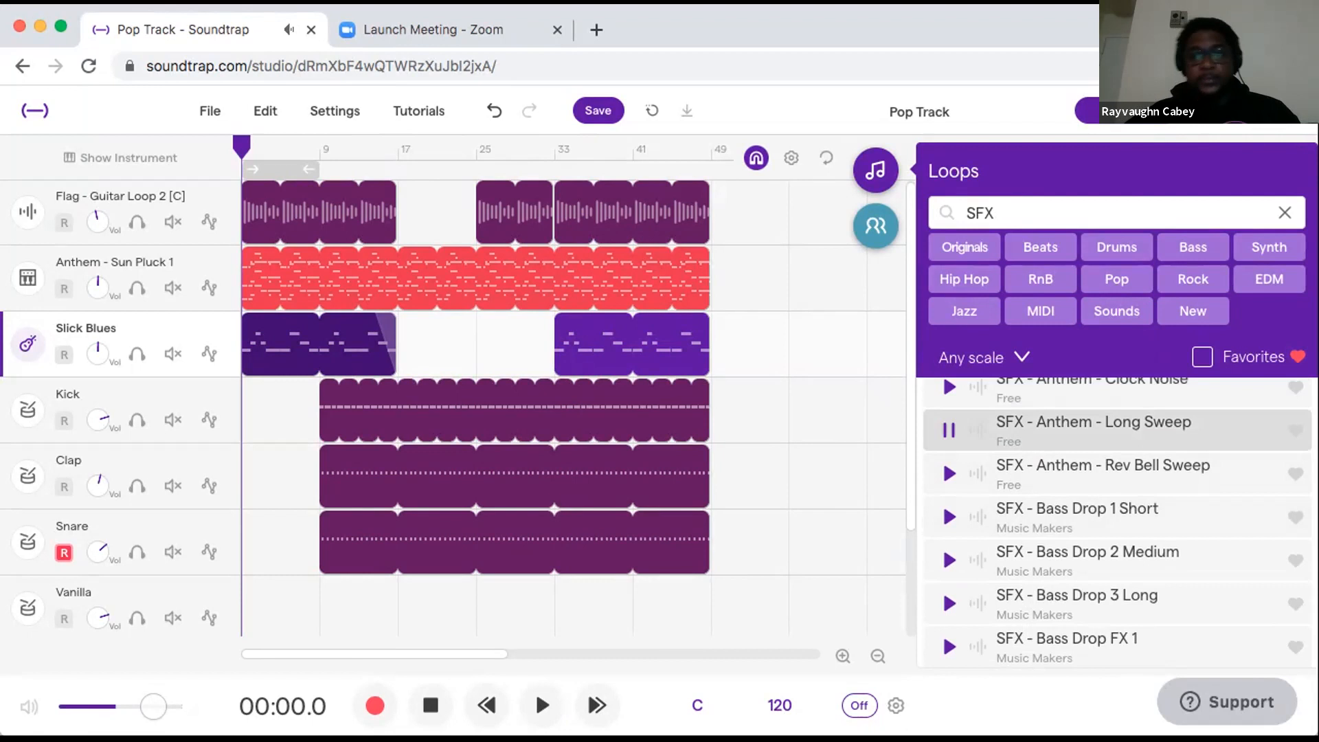
Add SFX - Anthem - Long Sweep as a new track at bar 1, place it directly below Snare and close the loop library.
{"action": "mouse_move", "coordinate": [1092, 430]}
{"action": "left_mouse_down"}
{"action": "mouse_move", "coordinate": [711, 604]}
{"action": "mouse_move", "coordinate": [477, 604]}
{"action": "mouse_move", "coordinate": [633, 604]}
{"action": "left_mouse_up"}
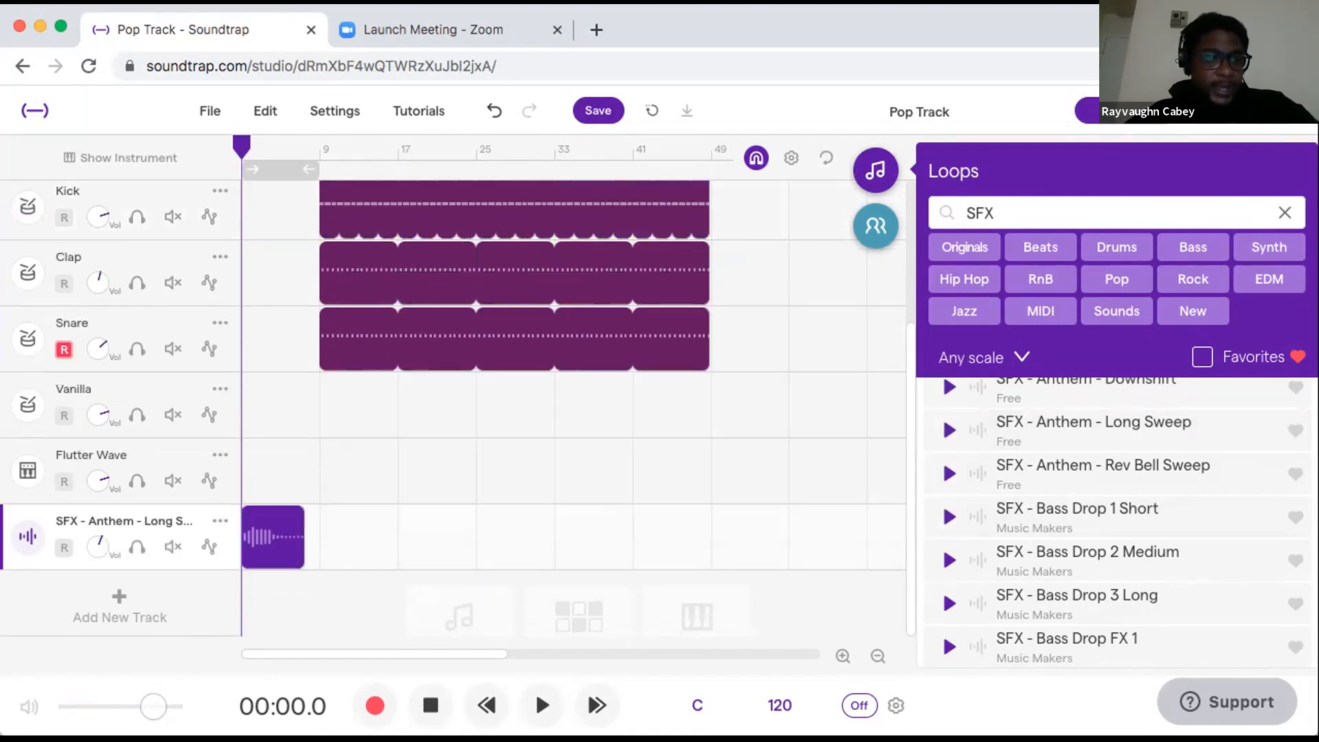
{"action": "left_click_drag", "start_coordinate": [124, 524], "coordinate": [124, 450]}
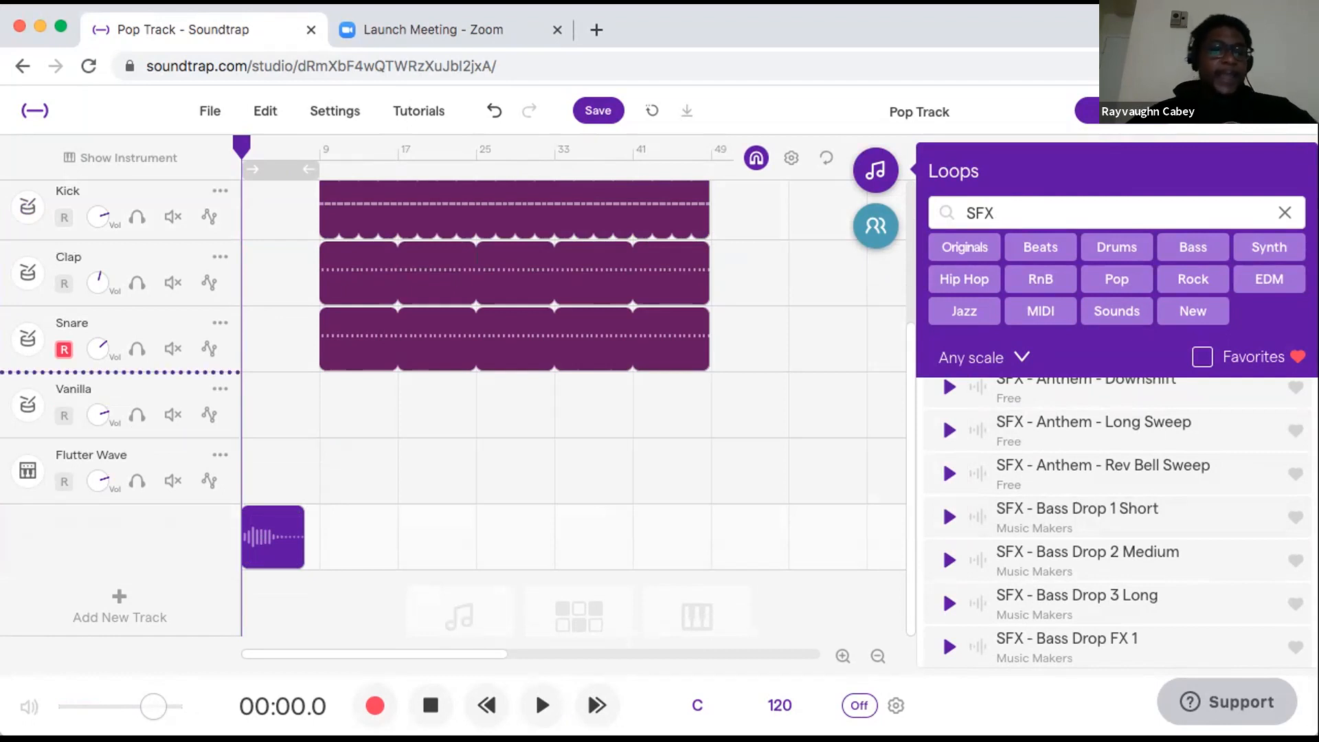
{"action": "left_click_drag", "start_coordinate": [123, 375], "coordinate": [124, 384]}
{"action": "left_click", "coordinate": [876, 170]}
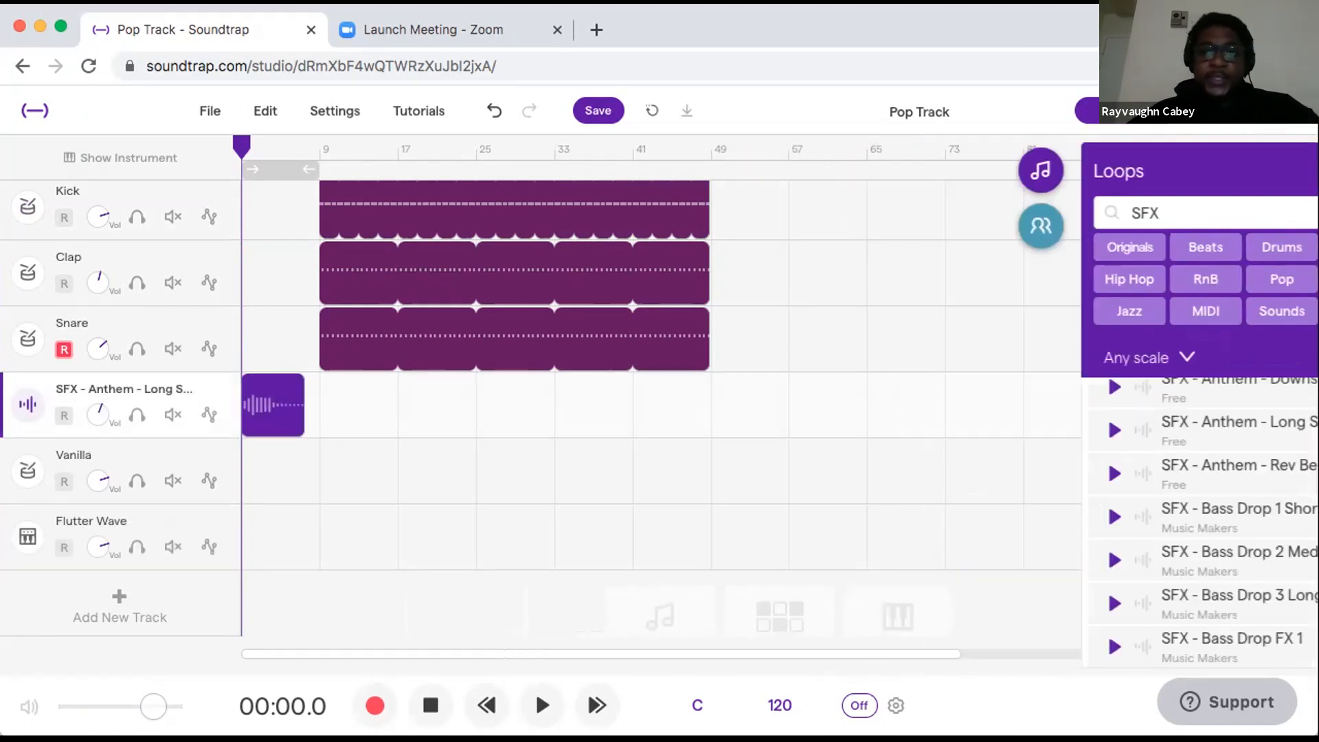
Move the Long Sweep region so that it starts at bar 7.
{"action": "left_click", "coordinate": [1244, 656]}
{"action": "left_click", "coordinate": [1244, 656]}
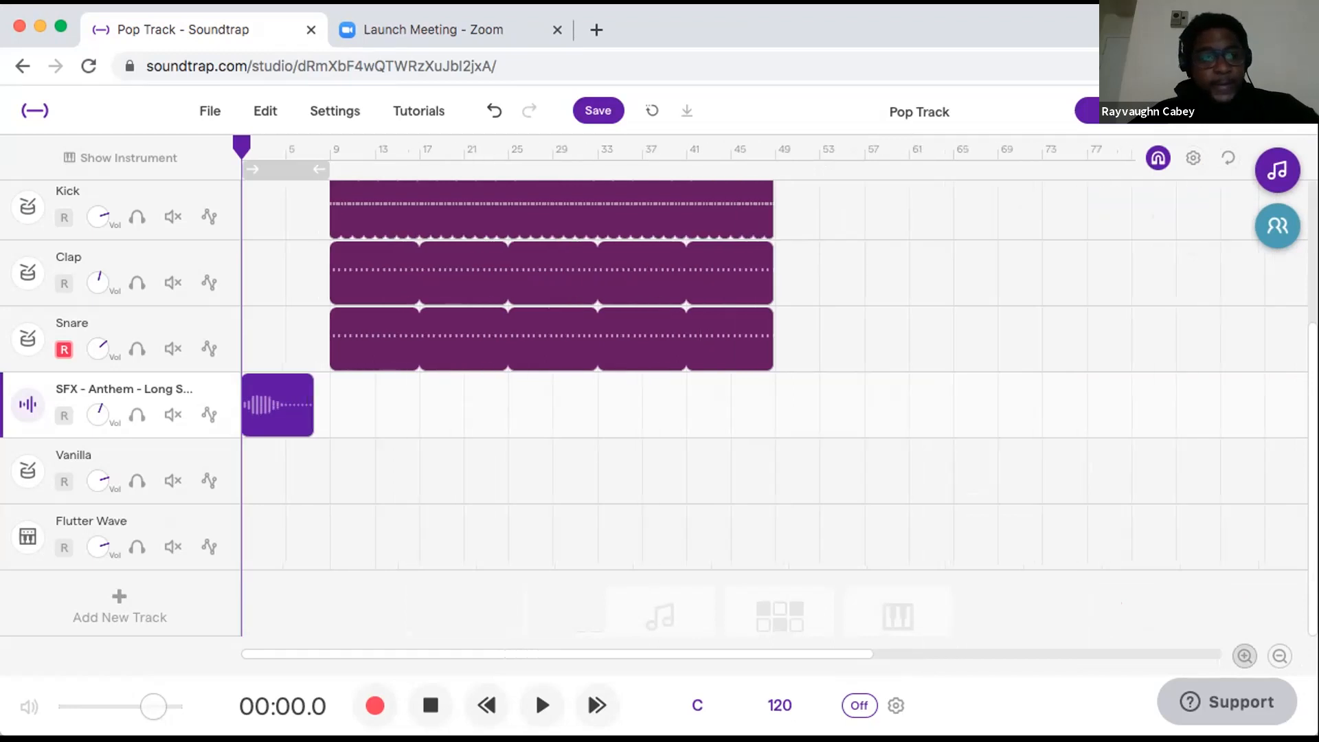
{"action": "left_click", "coordinate": [1244, 656]}
{"action": "left_click", "coordinate": [1244, 656]}
{"action": "left_click", "coordinate": [1244, 656]}
{"action": "left_click", "coordinate": [1244, 655]}
{"action": "left_click", "coordinate": [1244, 656]}
{"action": "left_click", "coordinate": [1244, 656]}
{"action": "left_click", "coordinate": [1243, 656]}
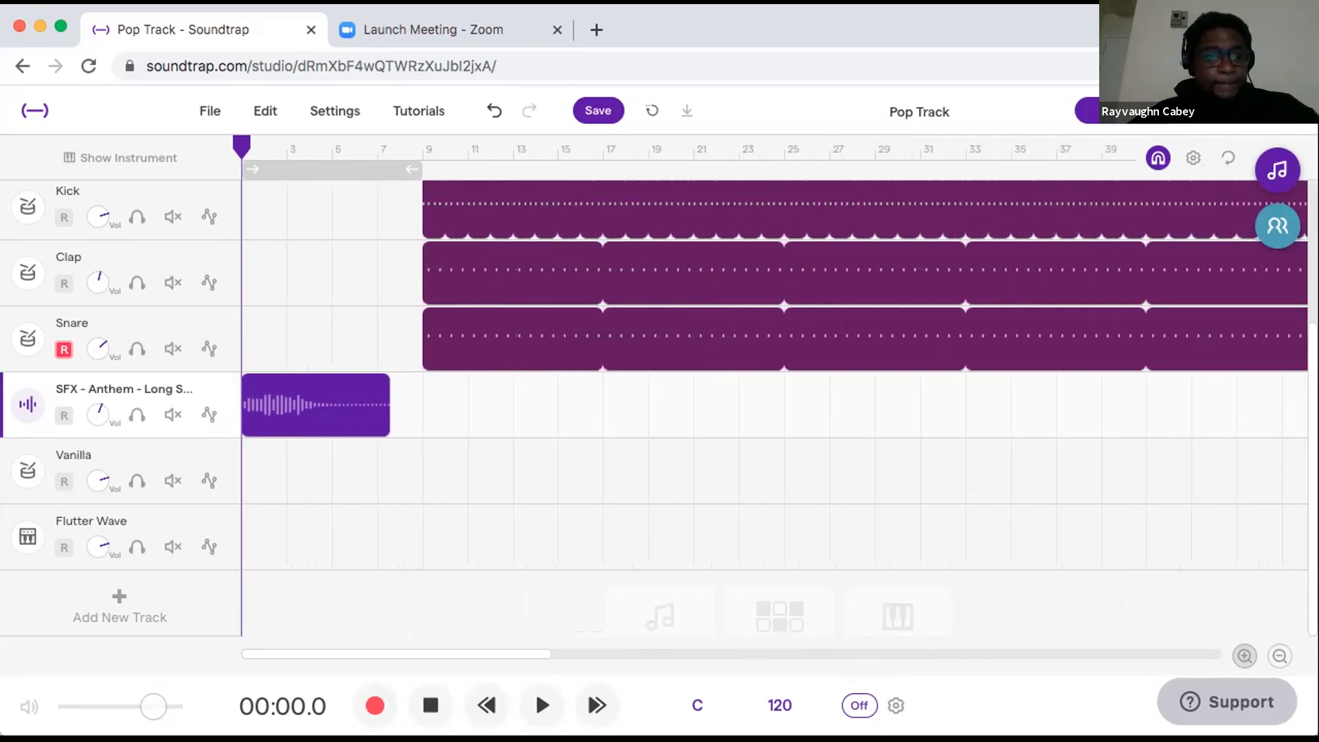
{"action": "left_click", "coordinate": [1244, 656]}
{"action": "scroll", "coordinate": [724, 474], "scroll_direction": "up", "scroll_amount": 1}
{"action": "scroll", "coordinate": [724, 474], "scroll_direction": "up", "scroll_amount": 3}
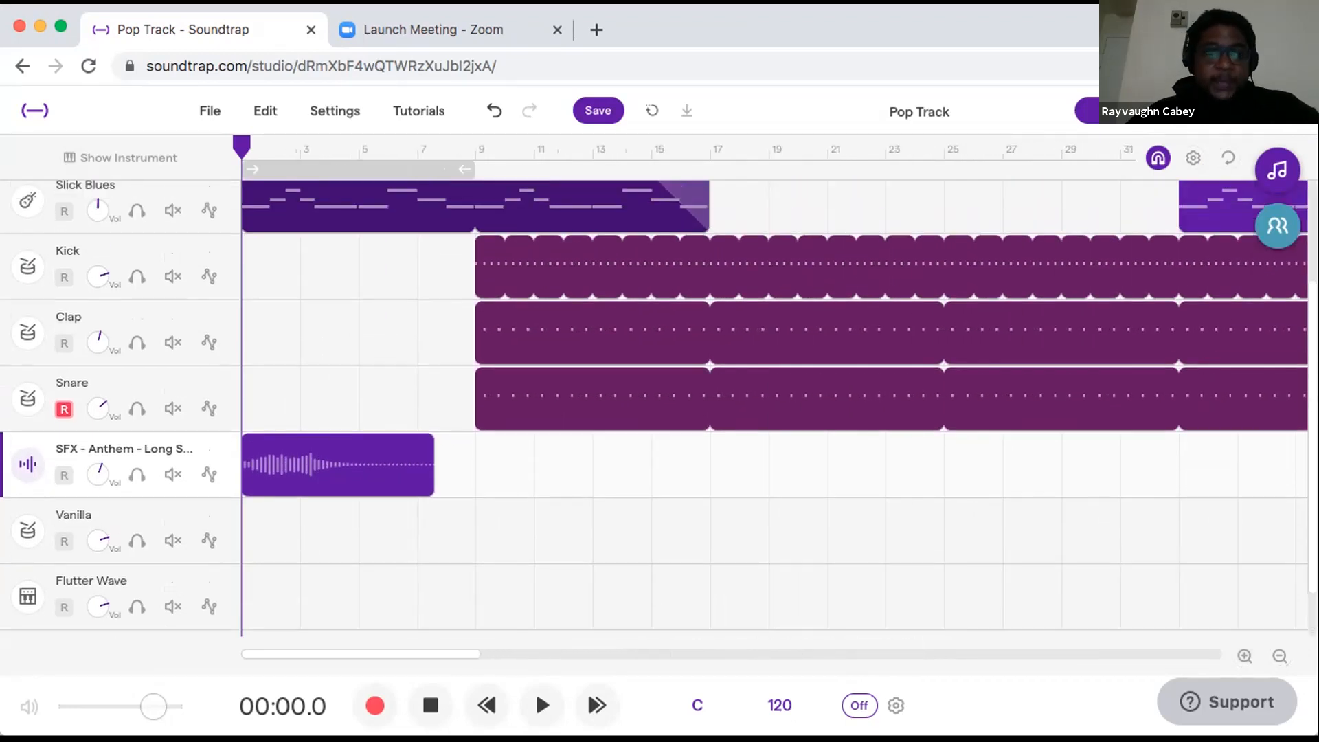
{"action": "left_click_drag", "start_coordinate": [337, 526], "coordinate": [513, 525]}
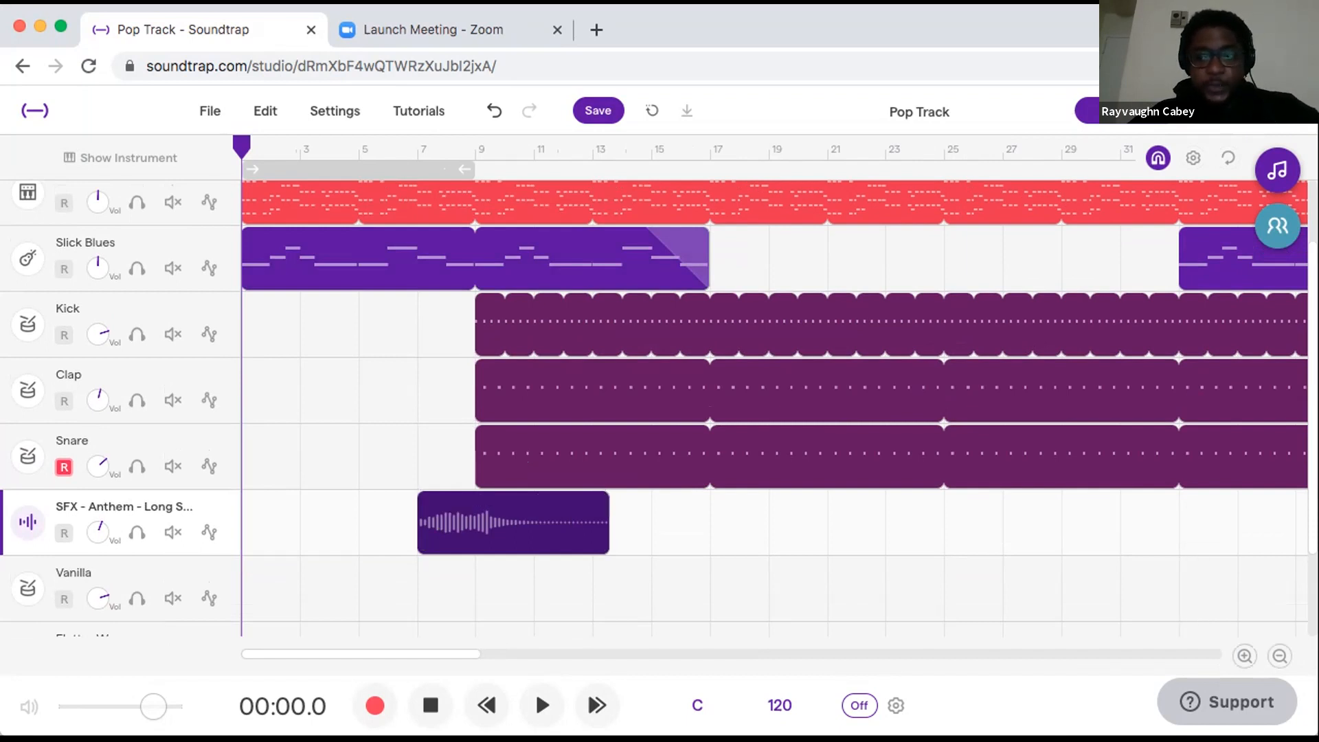
Shift the Long Sweep region one bar later so that it starts at bar 8.
{"action": "left_click", "coordinate": [1244, 656]}
{"action": "left_click", "coordinate": [1245, 656]}
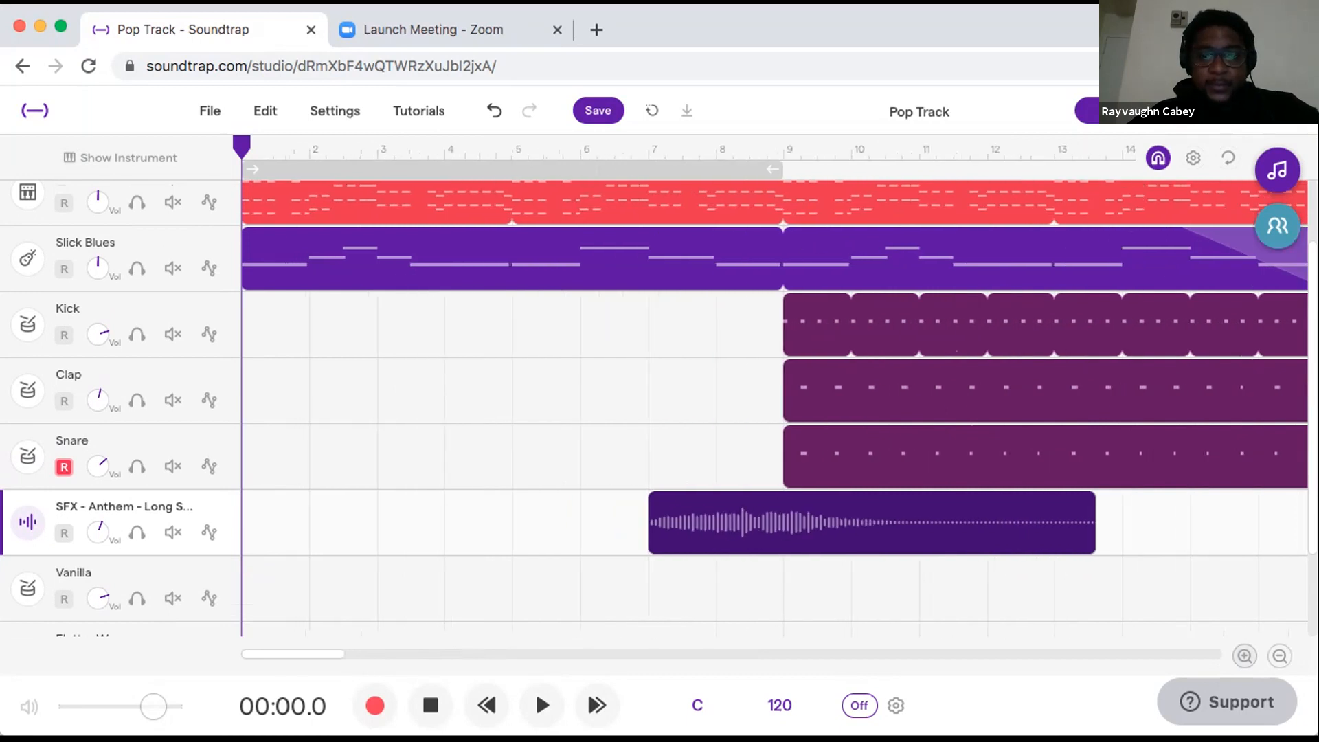
{"action": "right_click", "coordinate": [698, 538]}
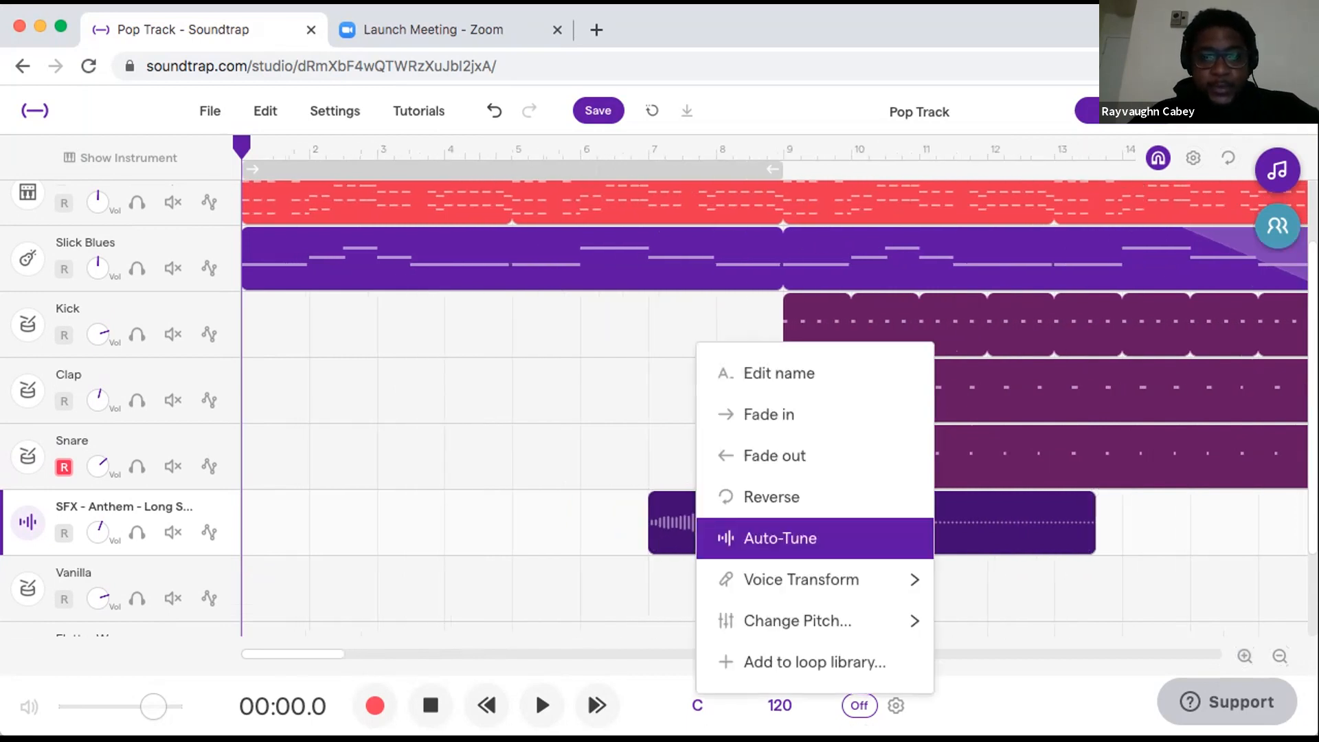
{"action": "left_click", "coordinate": [676, 538]}
{"action": "left_click_drag", "start_coordinate": [680, 536], "coordinate": [750, 536]}
Trim the end of the Long Sweep region to about three quarters of the way through bar 13.
{"action": "right_click", "coordinate": [803, 529]}
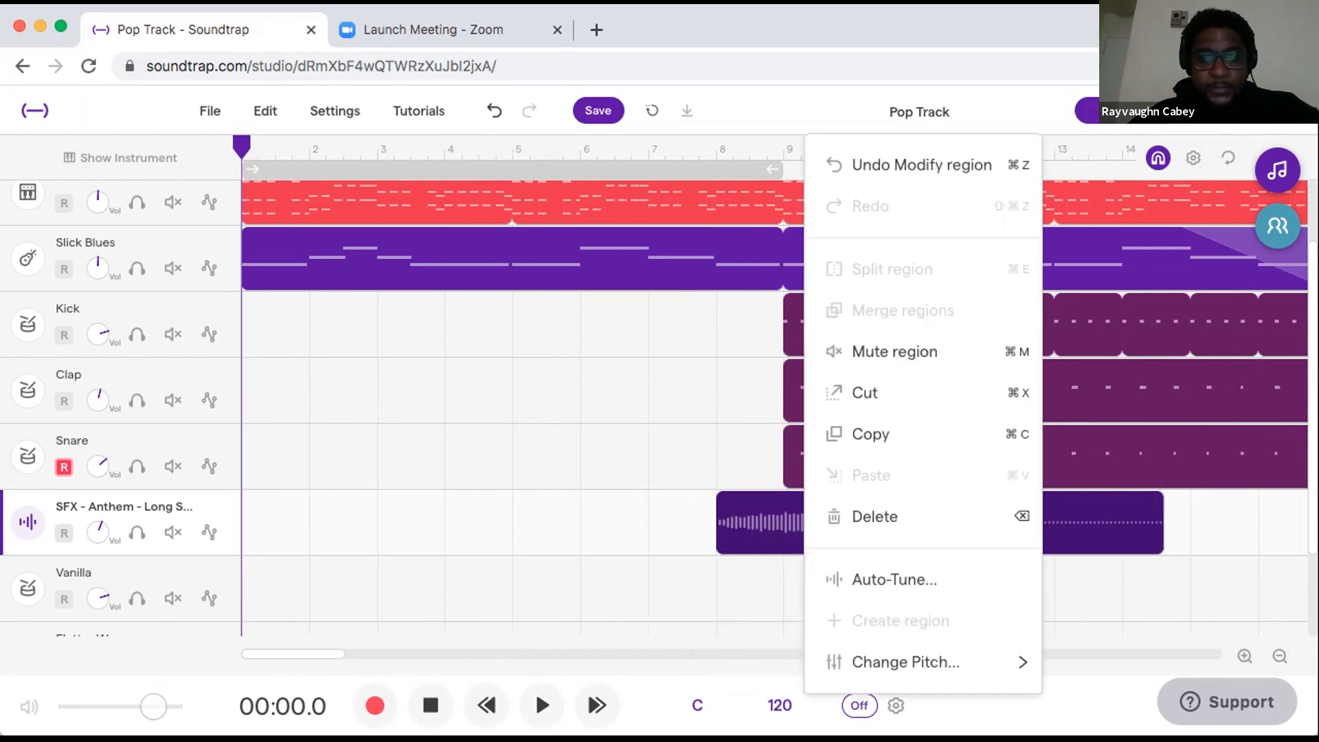
{"action": "left_click", "coordinate": [791, 485]}
{"action": "left_click_drag", "start_coordinate": [1154, 543], "coordinate": [1095, 543]}
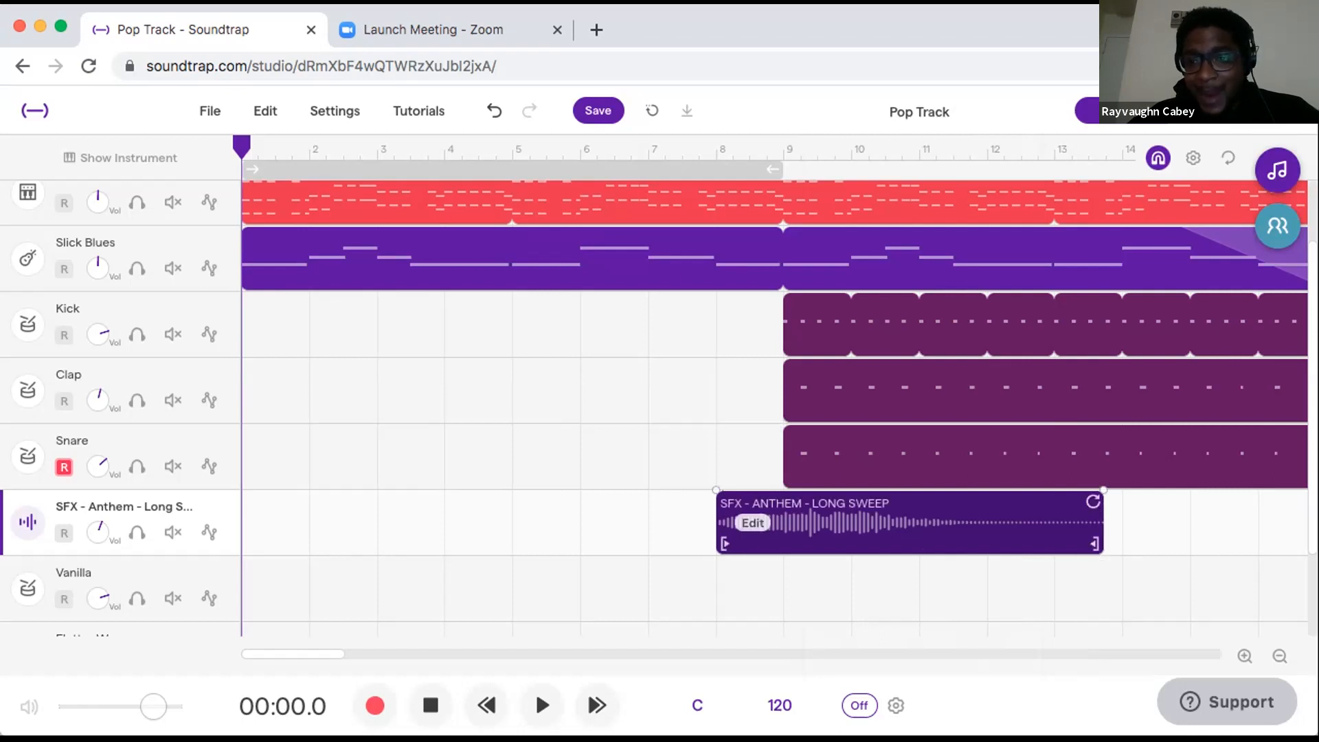
Trim the end of the Long Sweep region to about a quarter bar past the start of bar 9.
{"action": "left_click_drag", "start_coordinate": [1095, 543], "coordinate": [724, 543]}
{"action": "scroll", "coordinate": [1155, 544], "scroll_direction": "right", "scroll_amount": 1}
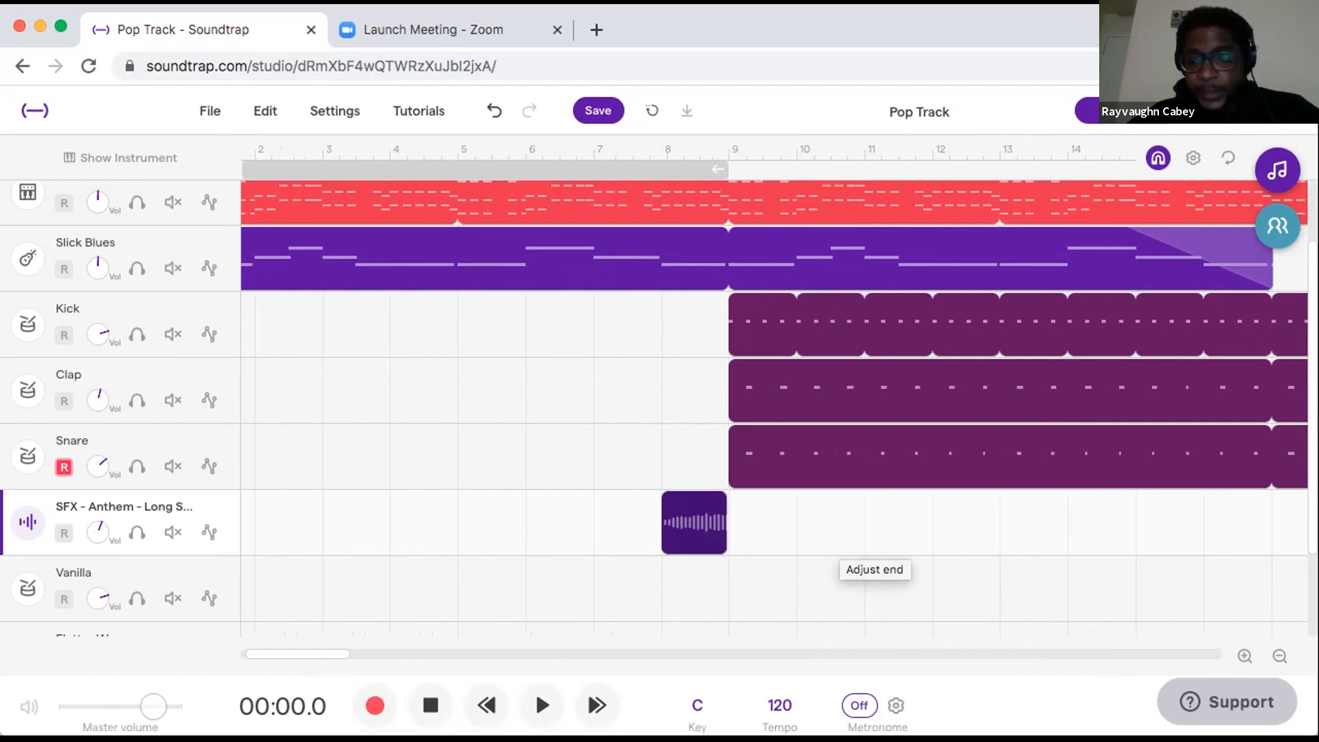
{"action": "left_click", "coordinate": [1244, 656]}
{"action": "left_click", "coordinate": [1244, 656]}
{"action": "left_click", "coordinate": [1244, 655]}
{"action": "left_click", "coordinate": [1244, 656]}
{"action": "left_click", "coordinate": [1244, 656]}
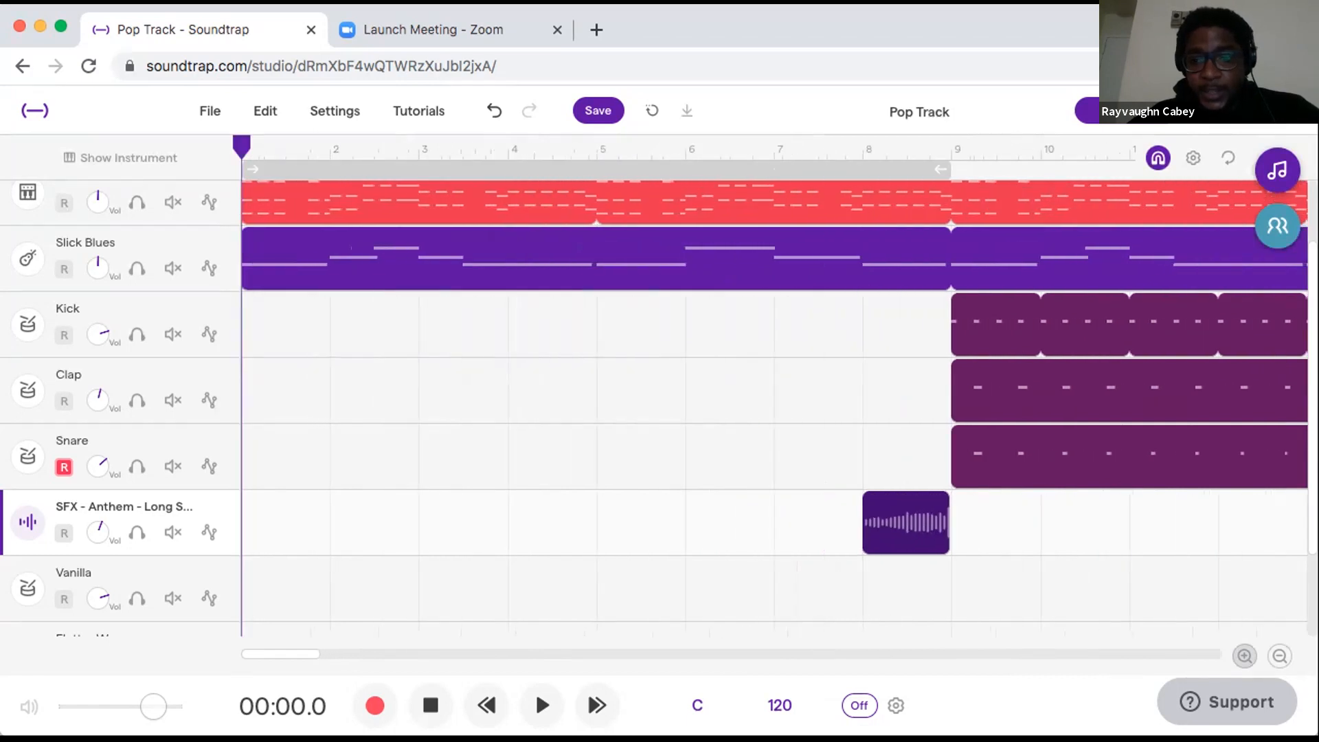
{"action": "left_click_drag", "start_coordinate": [941, 543], "coordinate": [962, 543]}
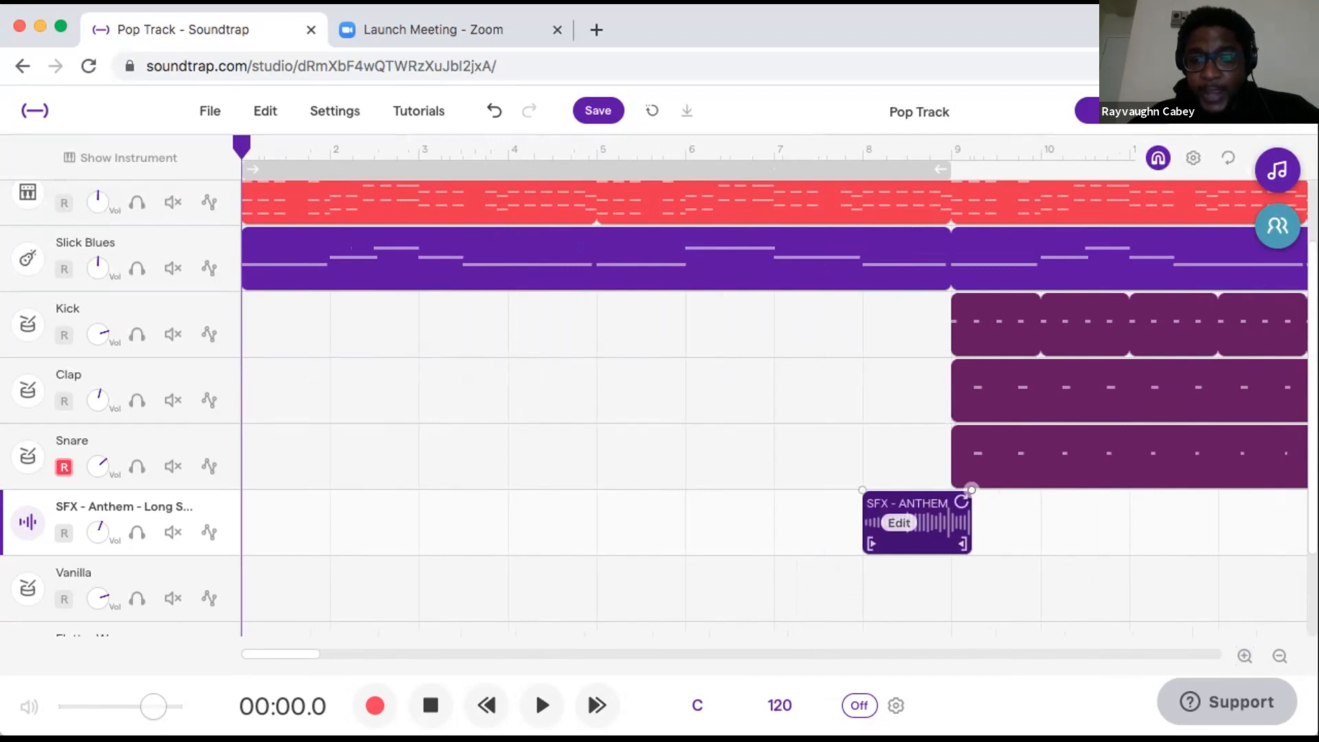
Add a fade-out over about the last third of a bar of the Long Sweep region and save the project.
{"action": "left_click_drag", "start_coordinate": [971, 489], "coordinate": [942, 489]}
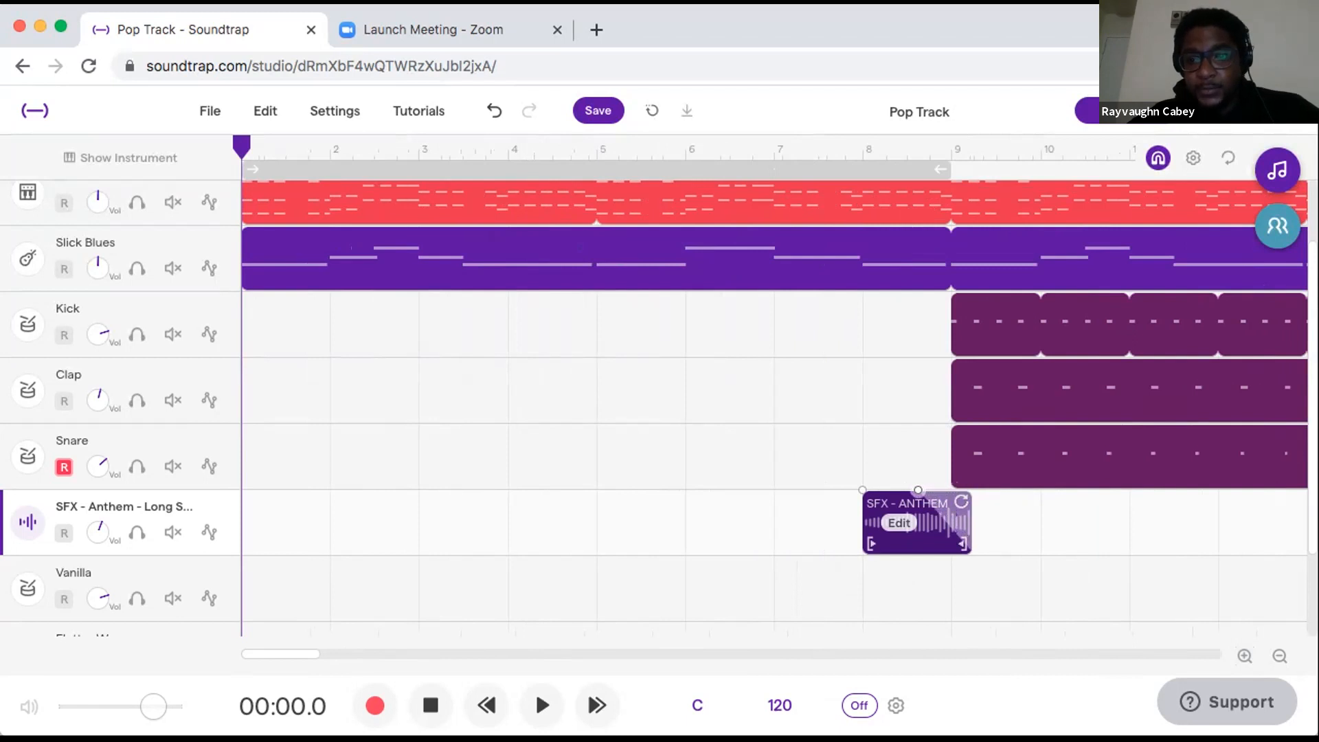
{"action": "left_click_drag", "start_coordinate": [924, 490], "coordinate": [935, 489]}
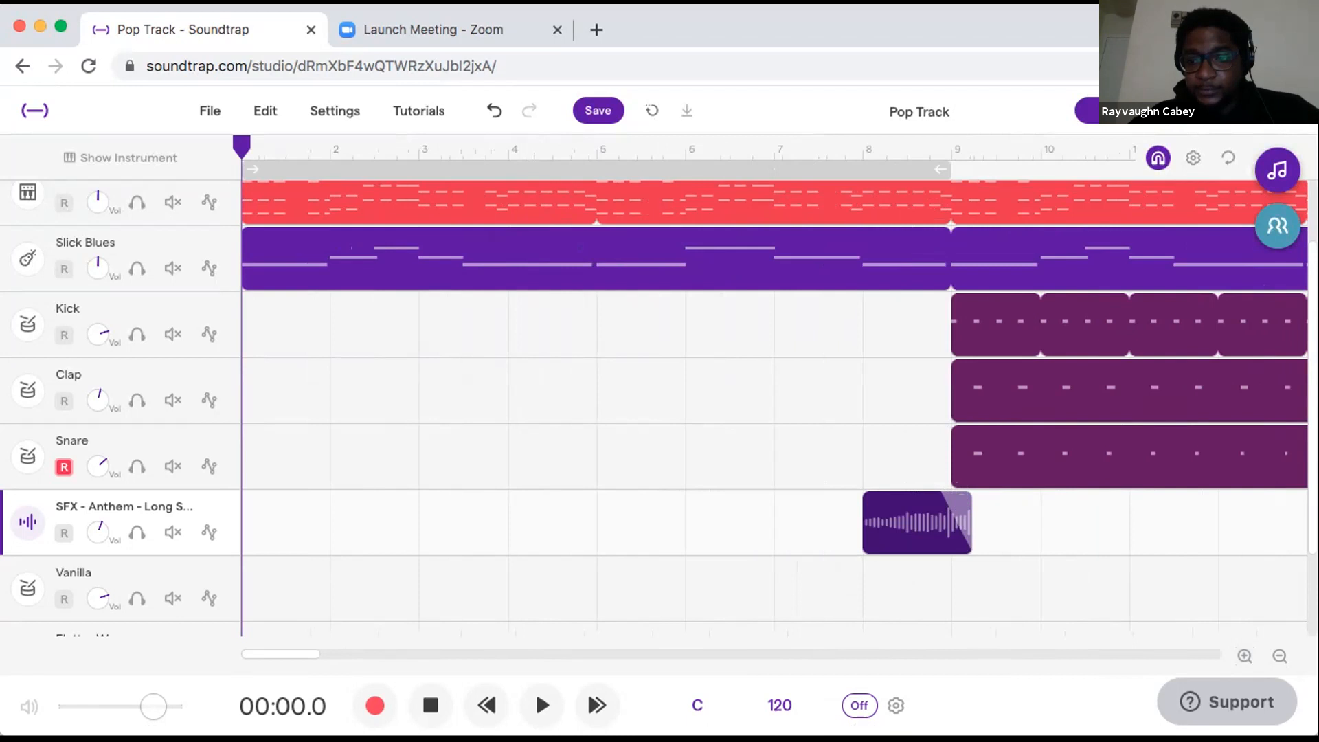
{"action": "left_click", "coordinate": [1279, 656]}
{"action": "left_click", "coordinate": [1279, 656]}
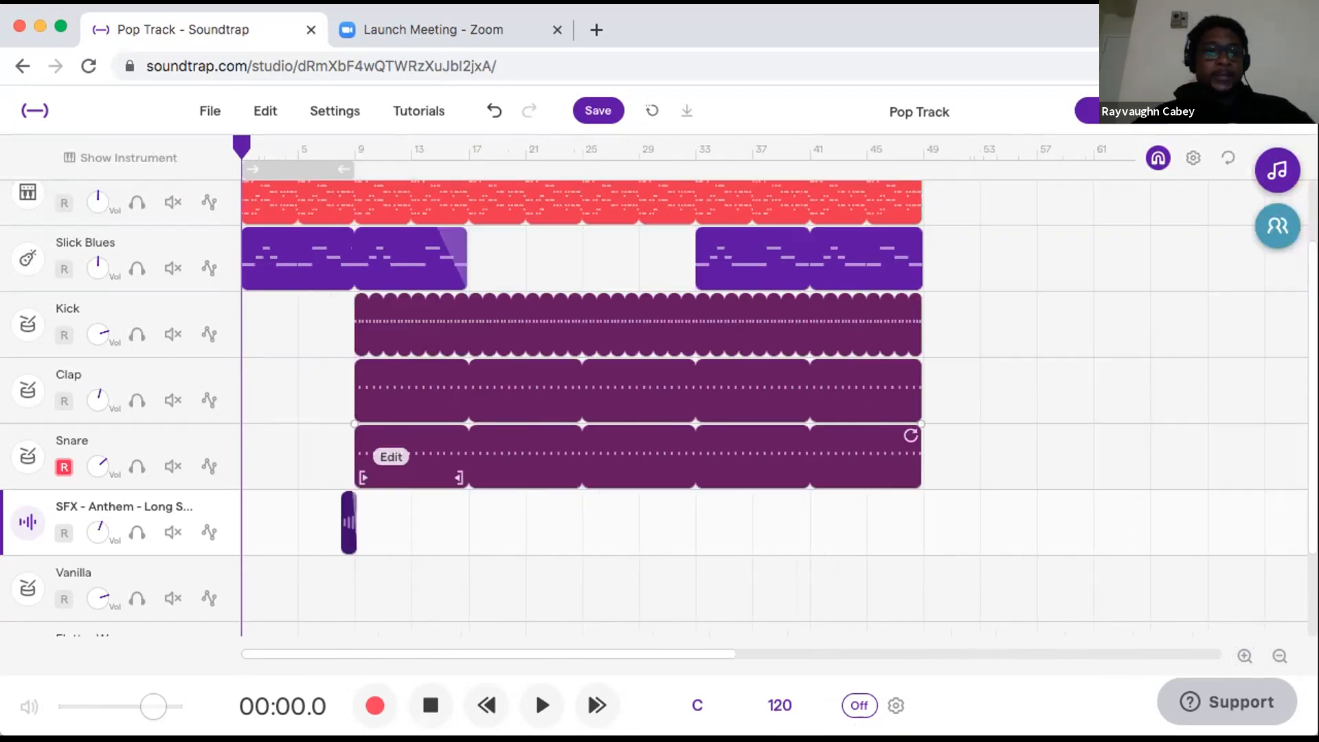
{"action": "left_click", "coordinate": [597, 111]}
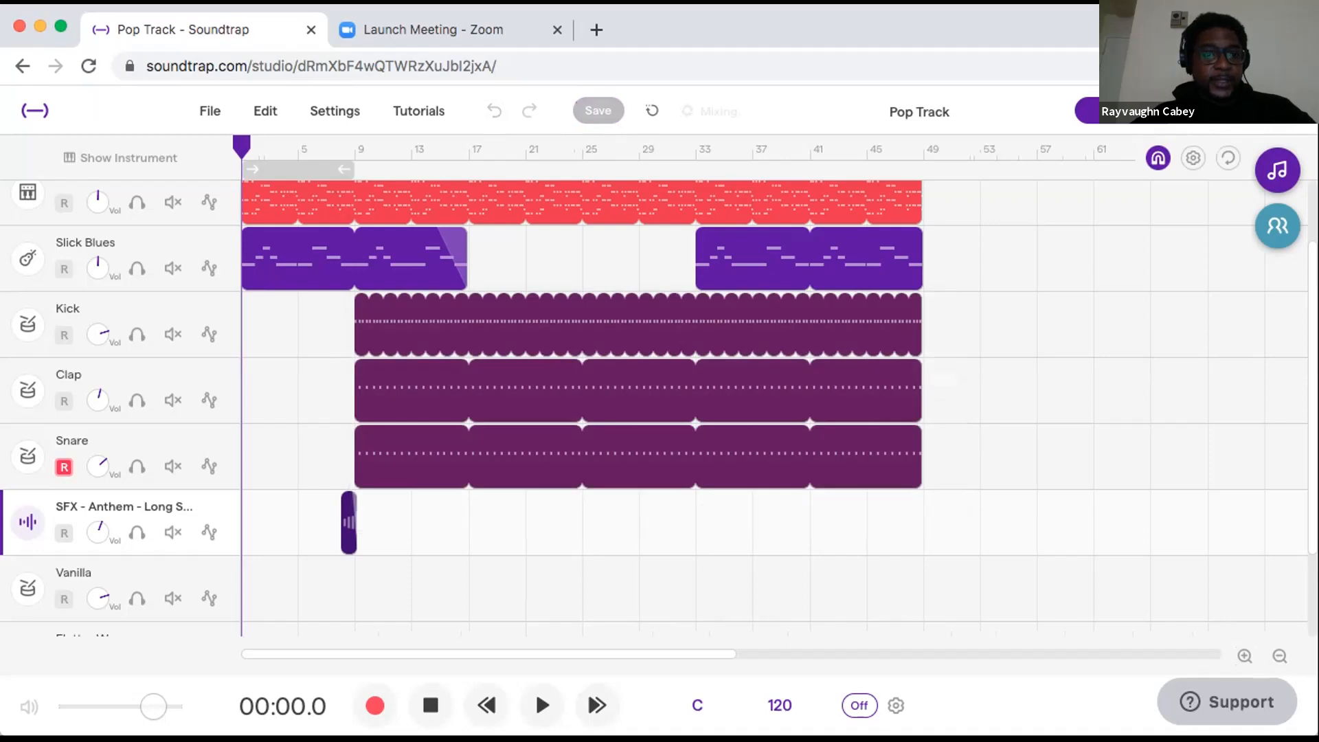
Play back the transition into bar 9, starting from bar 5.
{"action": "left_click", "coordinate": [299, 149]}
{"action": "key", "text": "space"}
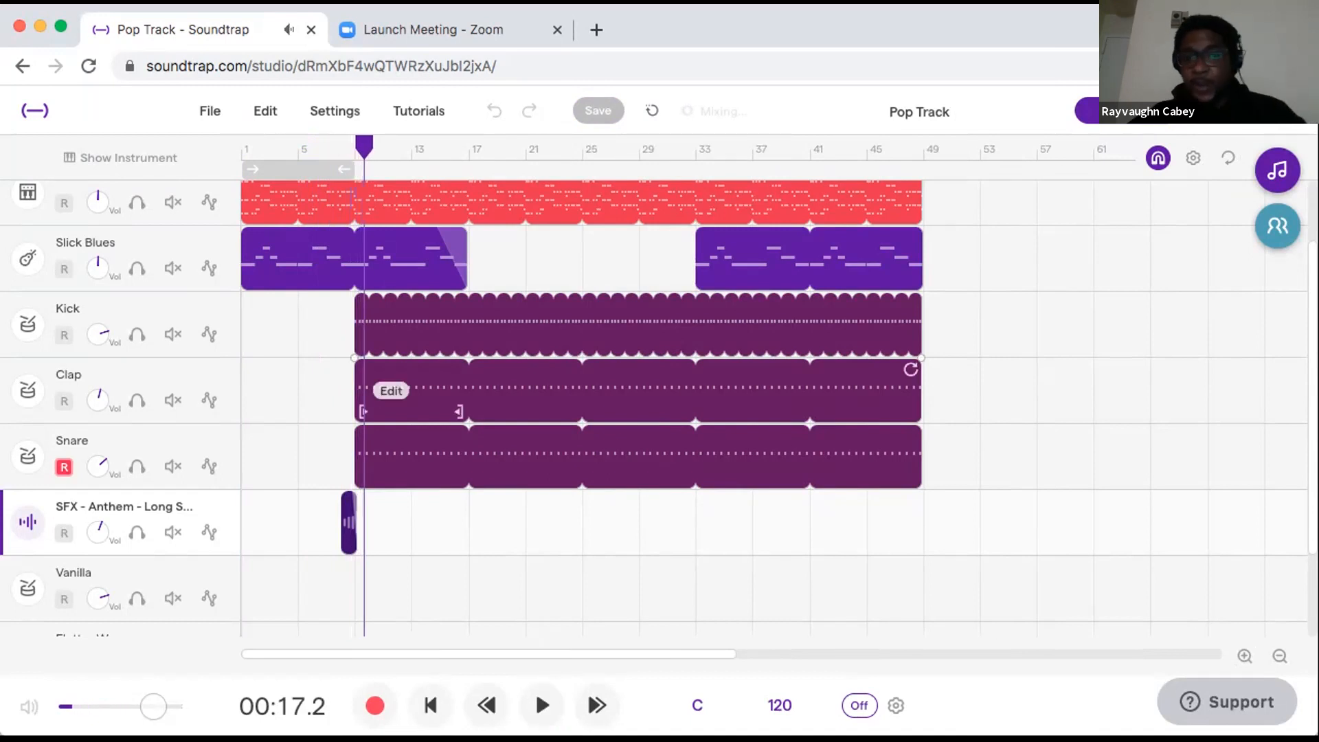
Move the playhead to bar 25, where the second section of guitar loops begins.
{"action": "scroll", "coordinate": [412, 330], "scroll_direction": "up", "scroll_amount": 3}
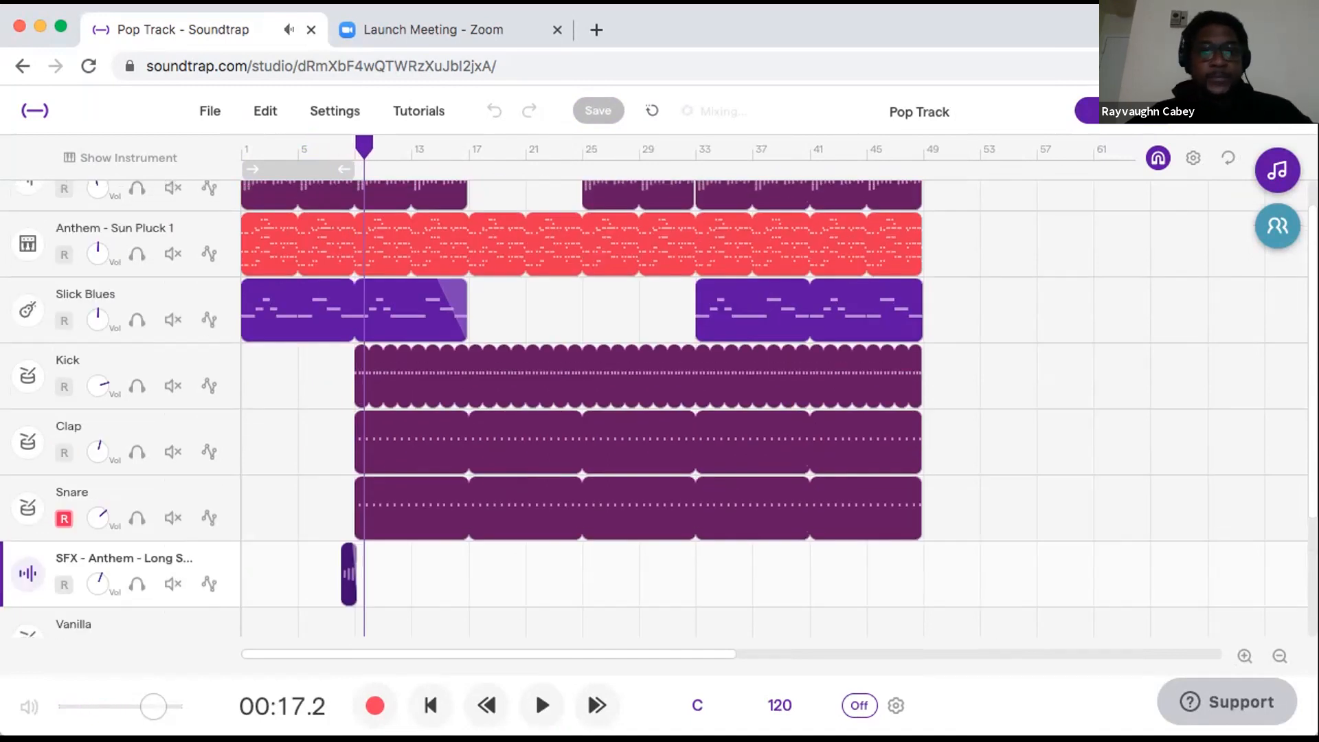
{"action": "scroll", "coordinate": [584, 385], "scroll_direction": "left", "scroll_amount": 1}
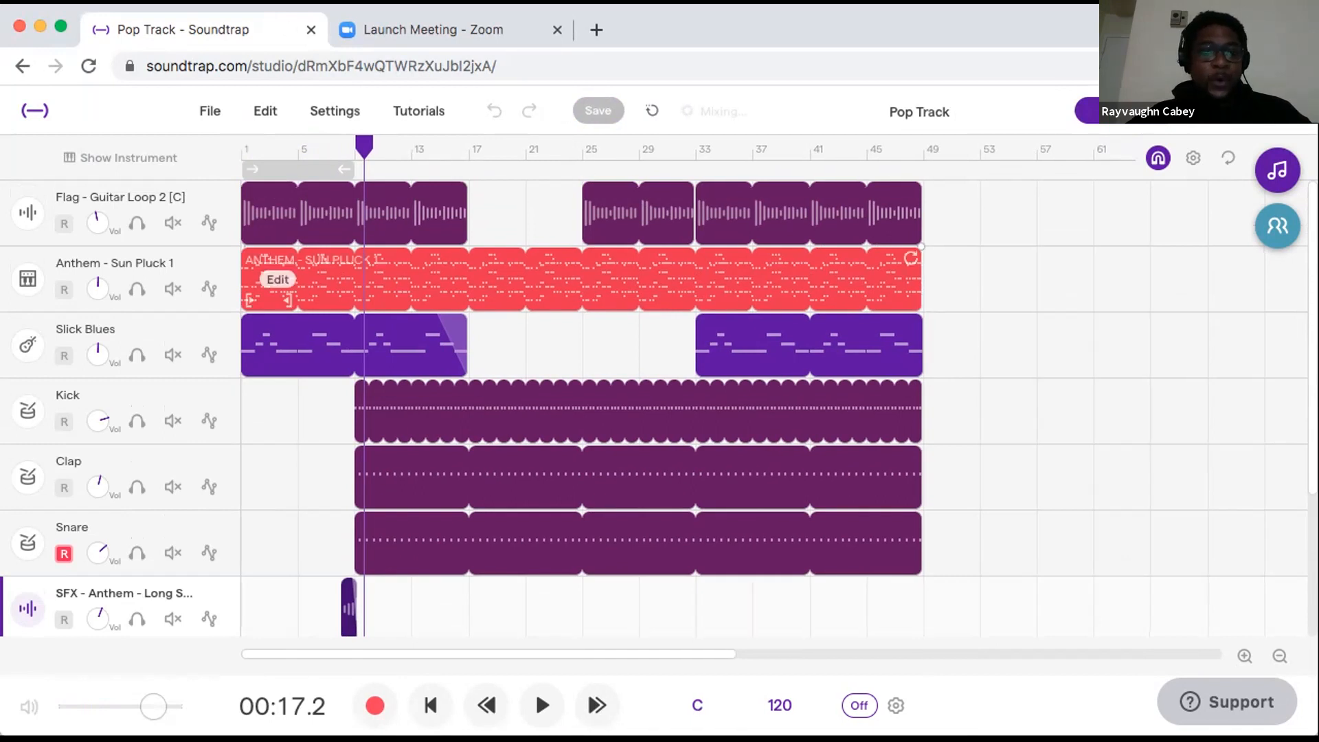
{"action": "left_click_drag", "start_coordinate": [364, 147], "coordinate": [583, 146]}
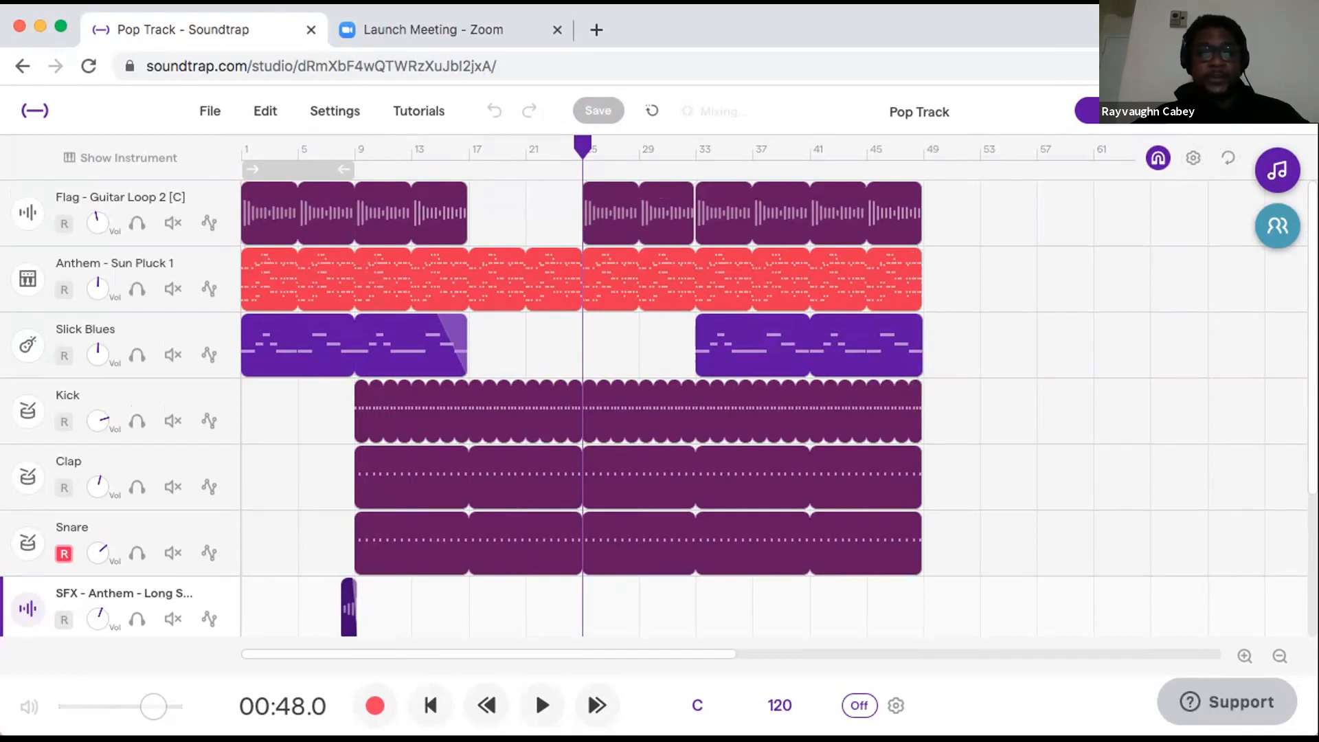
{"action": "scroll", "coordinate": [457, 474], "scroll_direction": "down", "scroll_amount": 3}
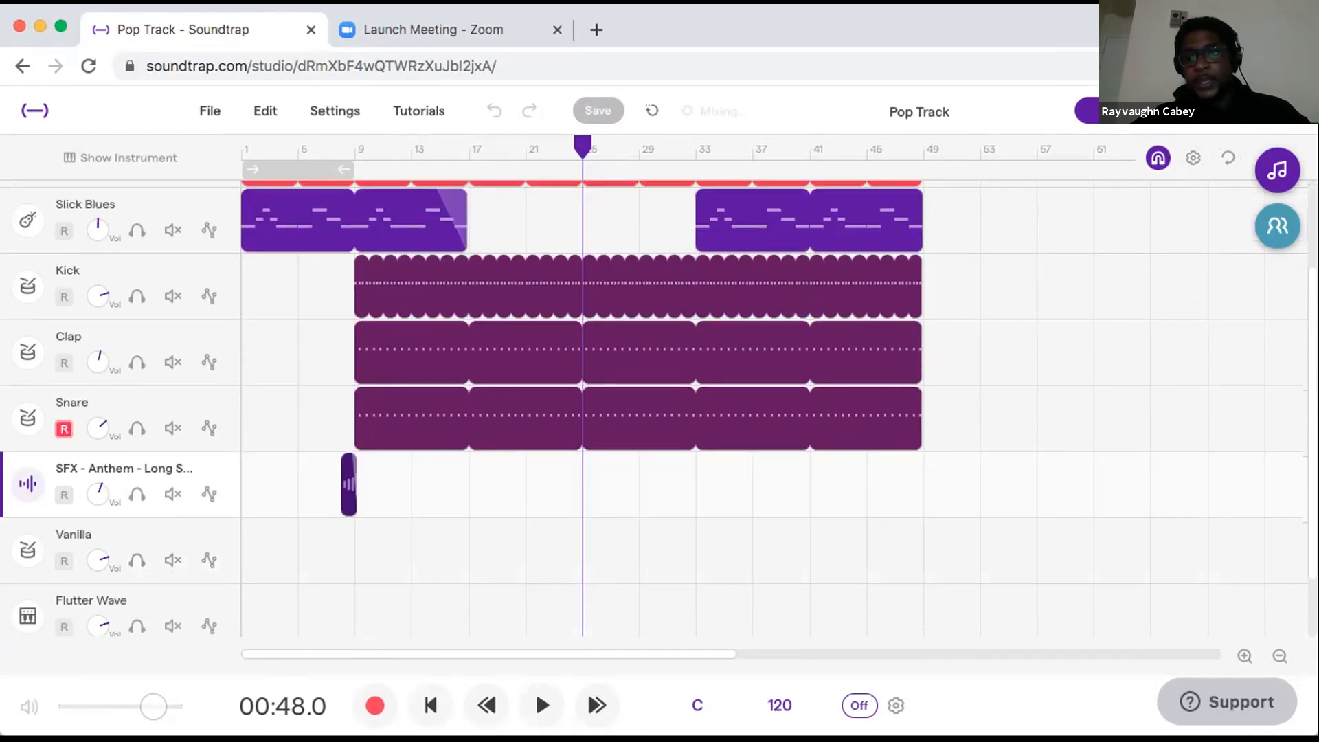
Browse the SFX loops and preview Bass Drop FX 12, Bass Drop FX 13, Bass Drop FX 5 and Bass Drop Slam 1.
{"action": "left_click", "coordinate": [1277, 171]}
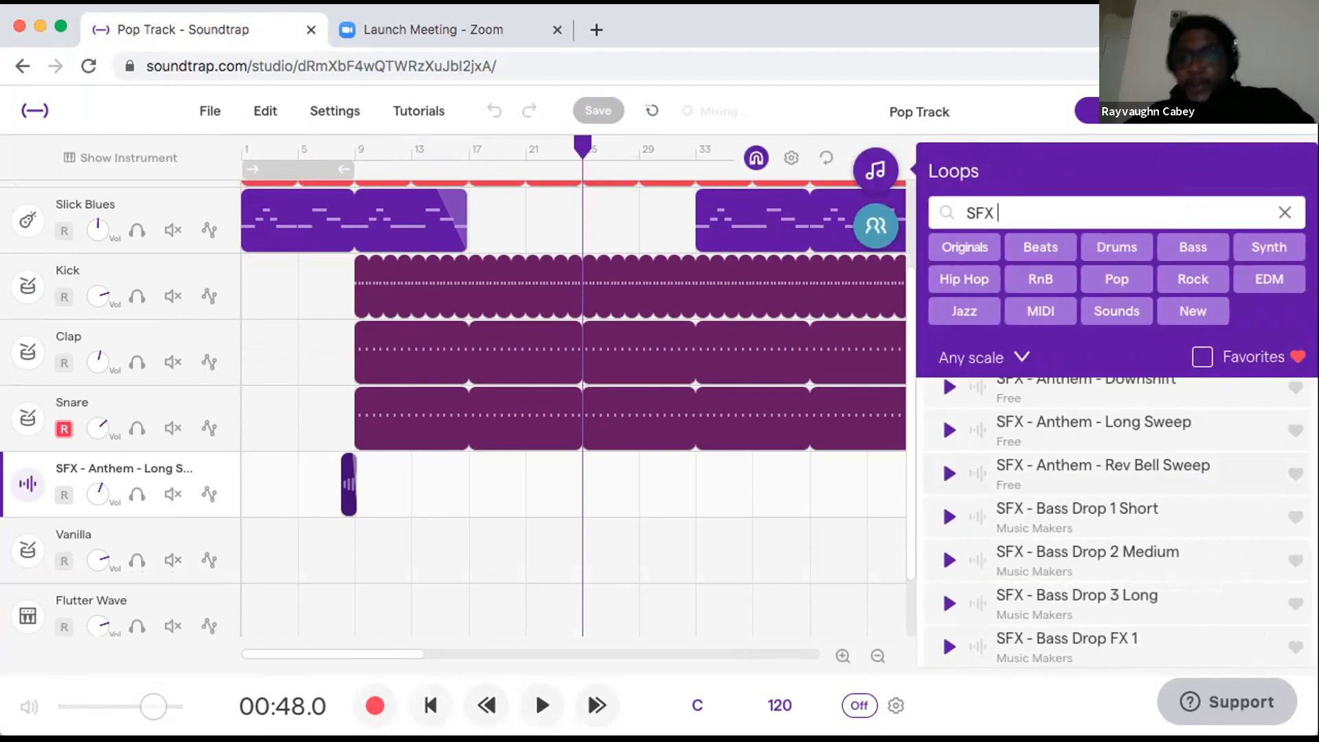
{"action": "scroll", "coordinate": [1116, 522], "scroll_direction": "down", "scroll_amount": 3}
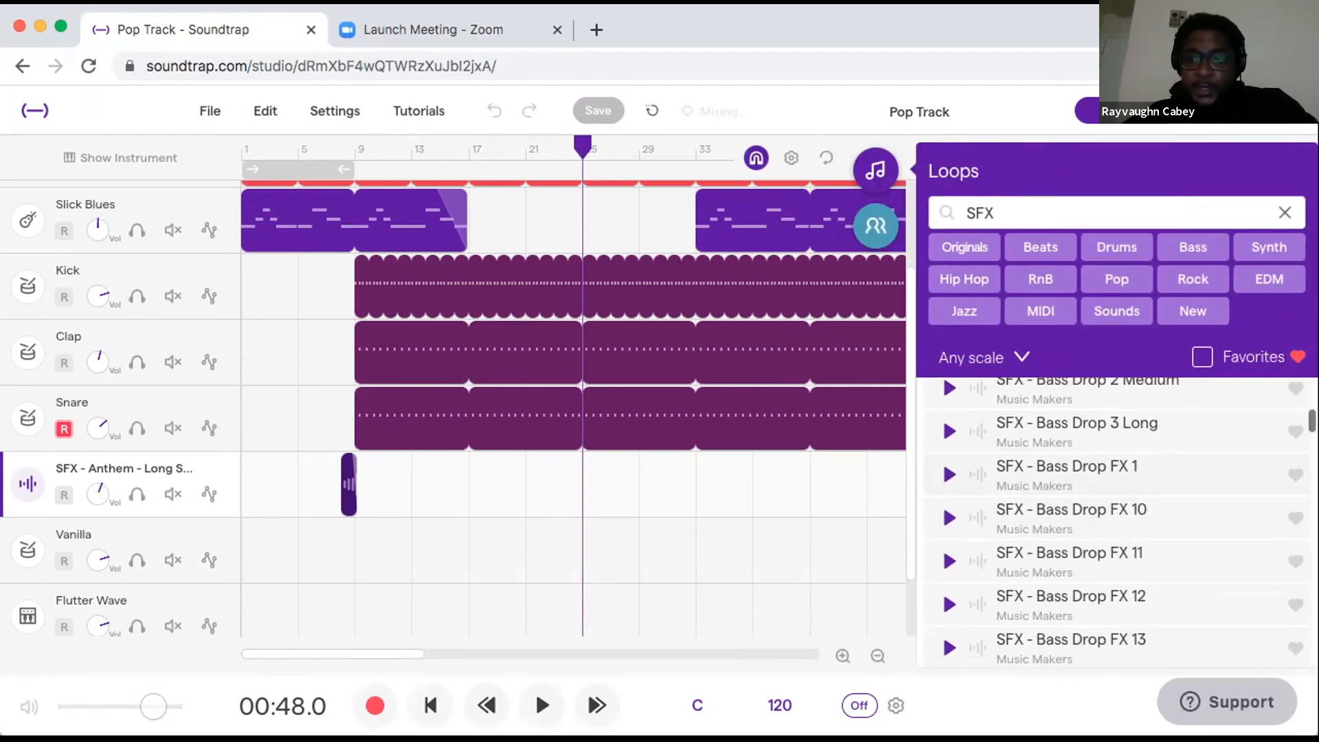
{"action": "left_click", "coordinate": [949, 605]}
{"action": "scroll", "coordinate": [1116, 522], "scroll_direction": "down", "scroll_amount": 2}
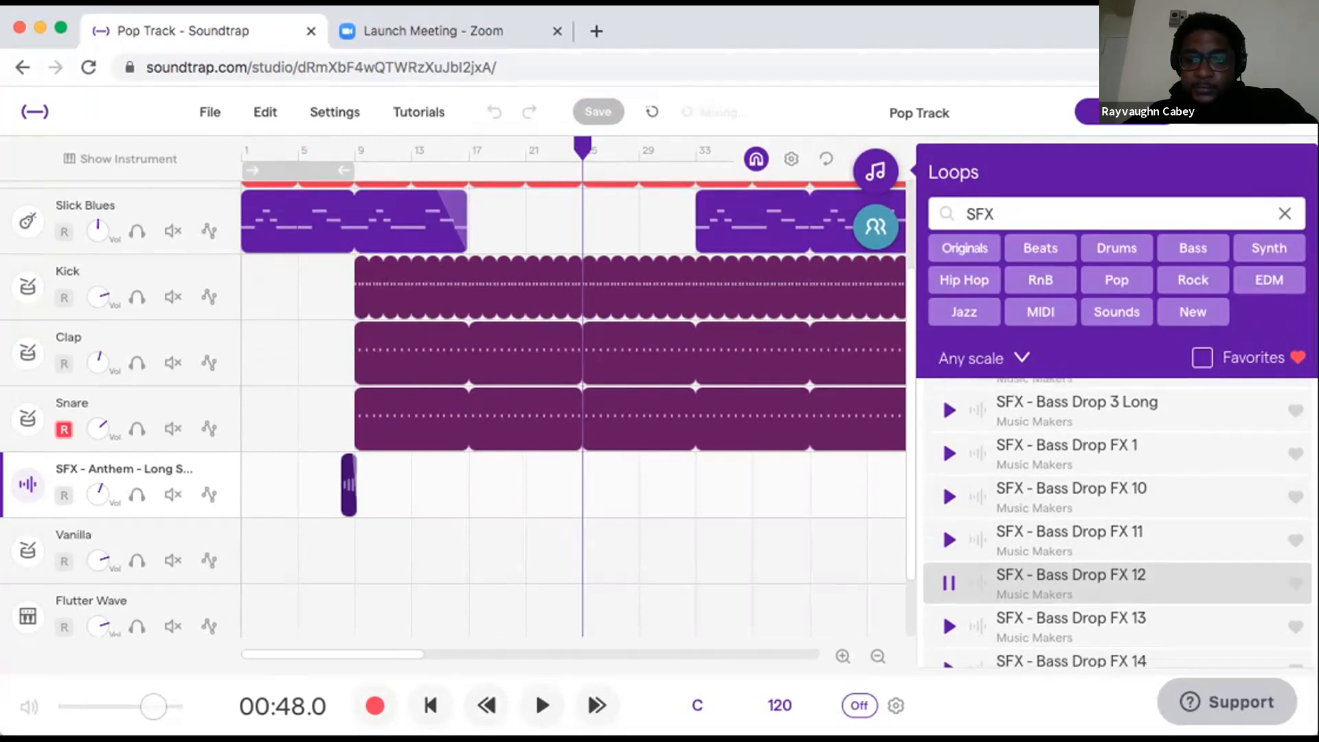
{"action": "left_click", "coordinate": [949, 580]}
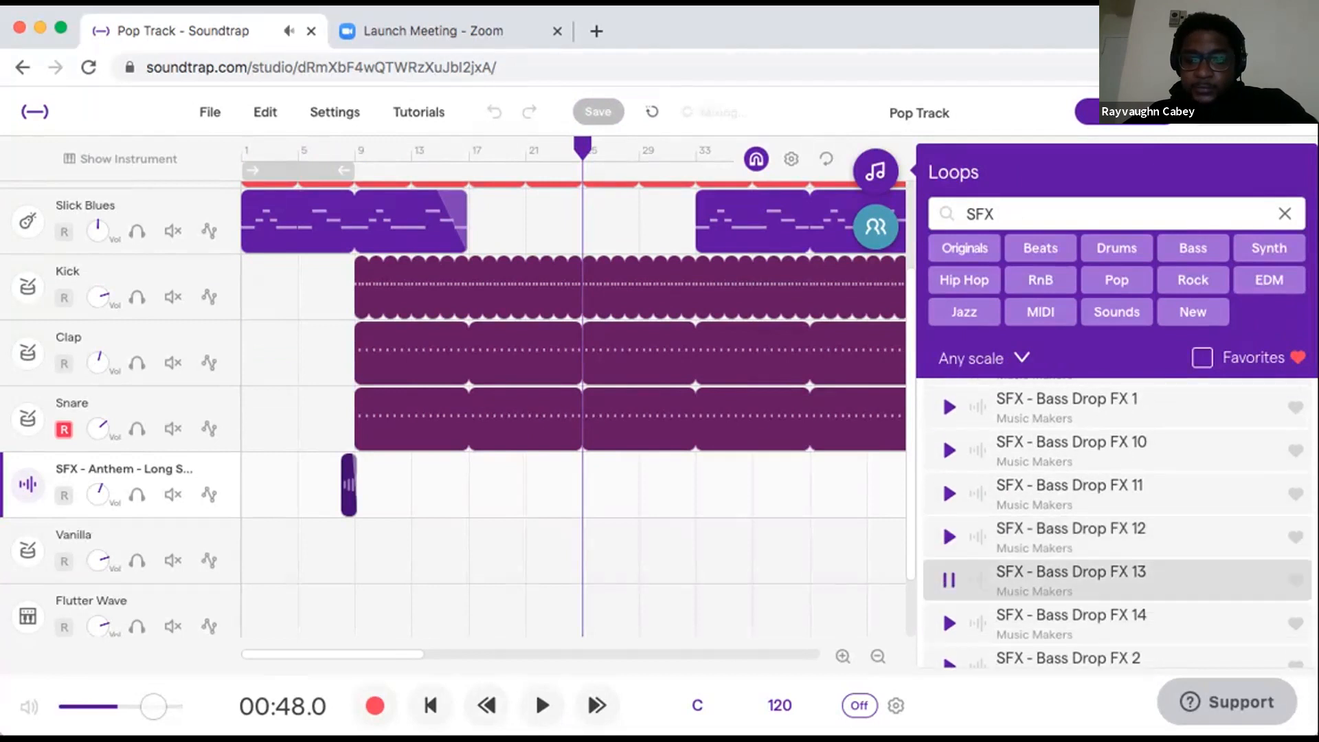
{"action": "scroll", "coordinate": [1116, 522], "scroll_direction": "down", "scroll_amount": 4}
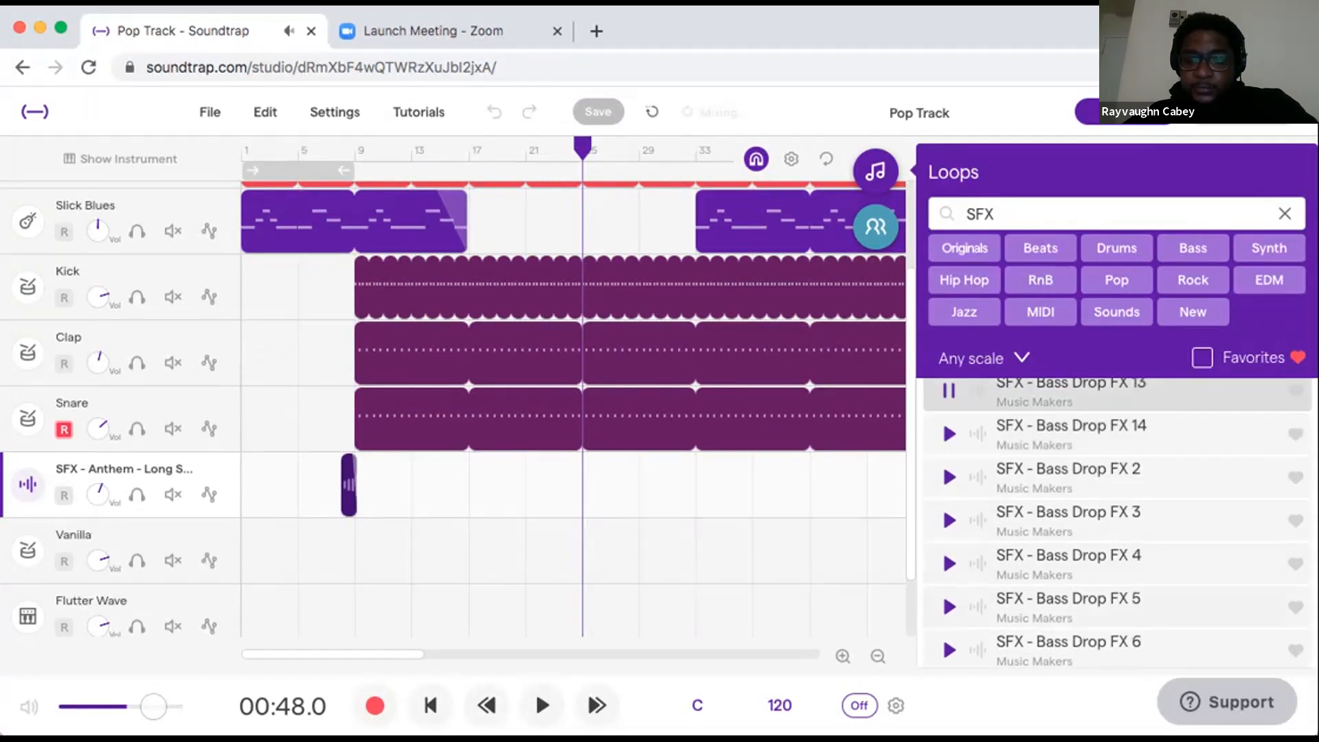
{"action": "left_click", "coordinate": [949, 607]}
{"action": "scroll", "coordinate": [1116, 522], "scroll_direction": "down", "scroll_amount": 5}
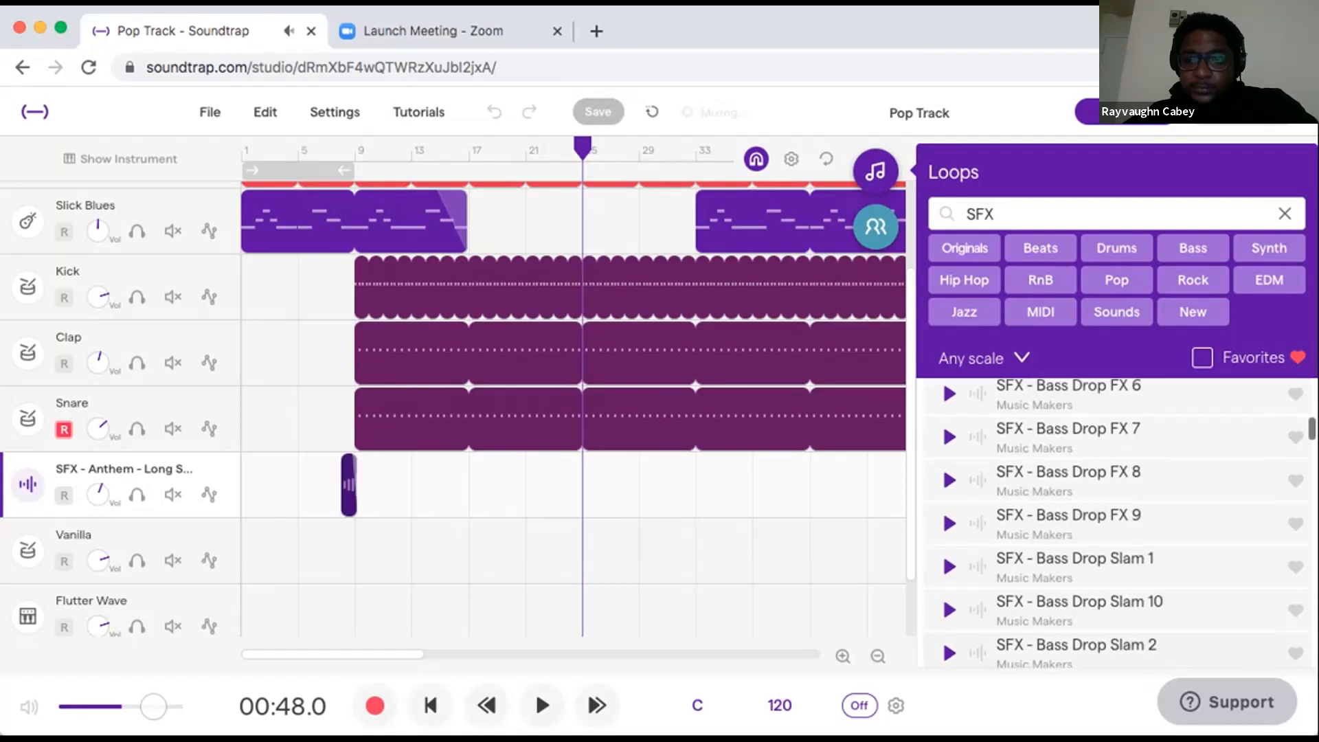
{"action": "left_click", "coordinate": [950, 558]}
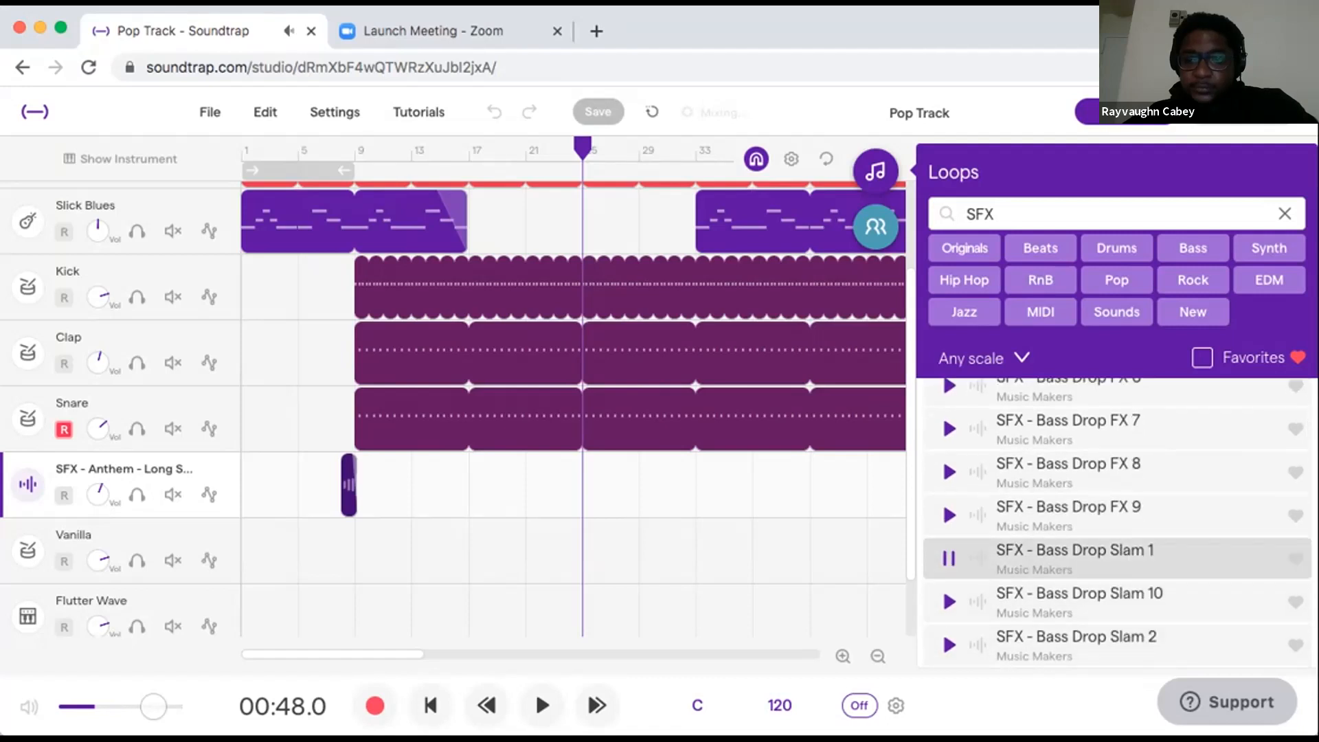
{"action": "scroll", "coordinate": [1116, 522], "scroll_direction": "down", "scroll_amount": 8}
{"action": "scroll", "coordinate": [1116, 522], "scroll_direction": "down", "scroll_amount": 7}
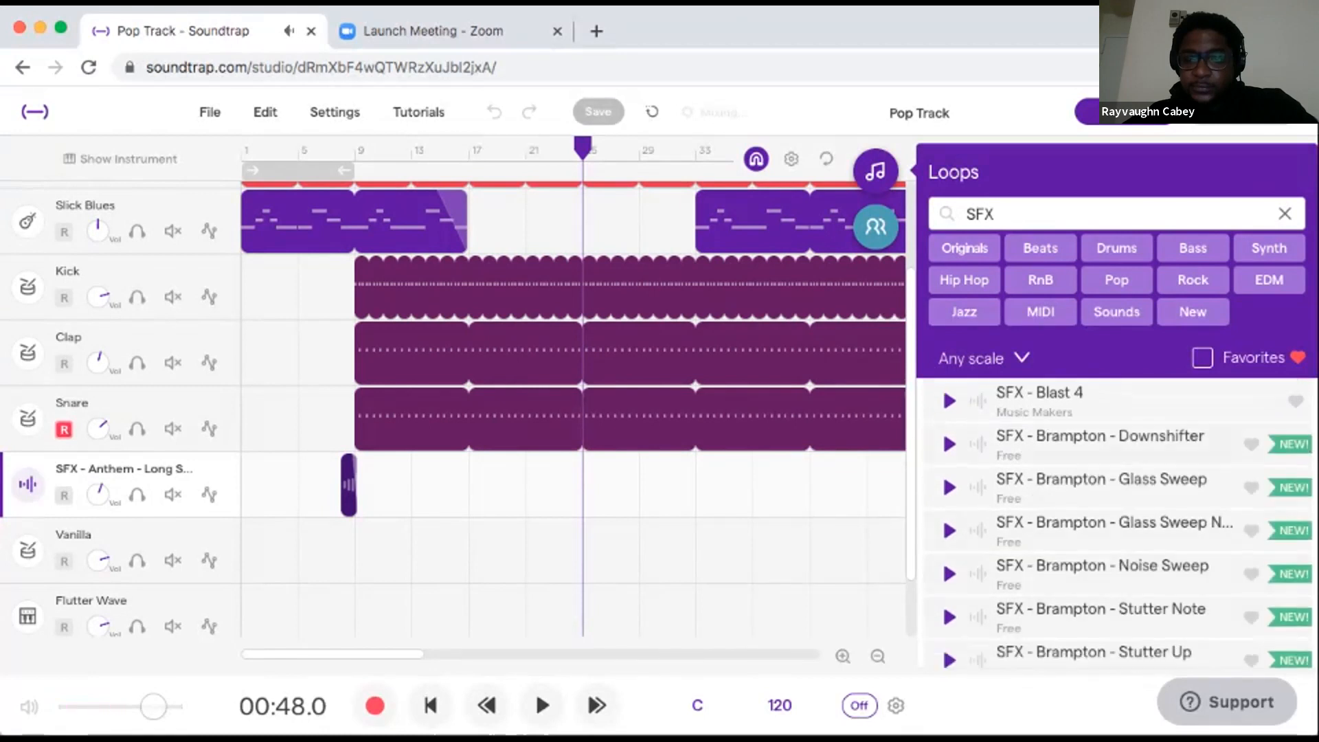
Add SFX - Brampton - Downshifter as a new track and place it directly below the Long Sweep track.
{"action": "left_click", "coordinate": [949, 444]}
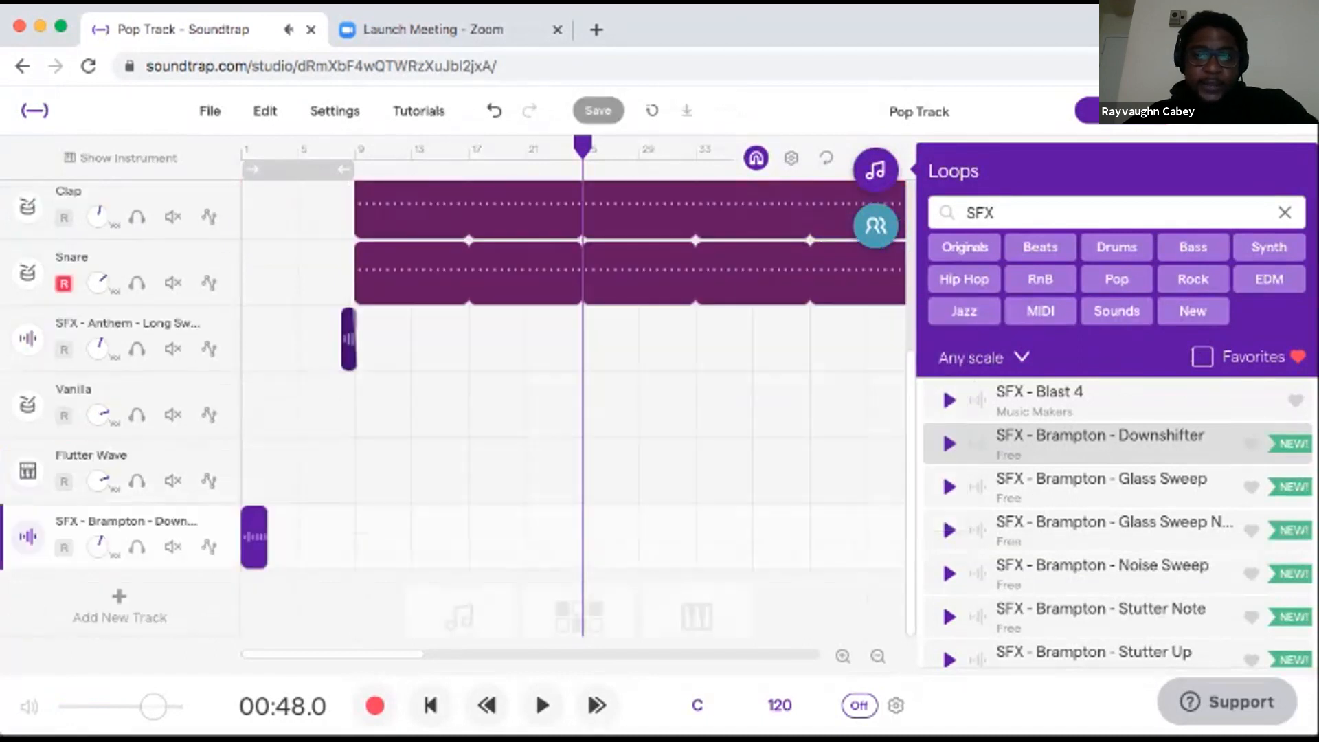
{"action": "left_click", "coordinate": [875, 170]}
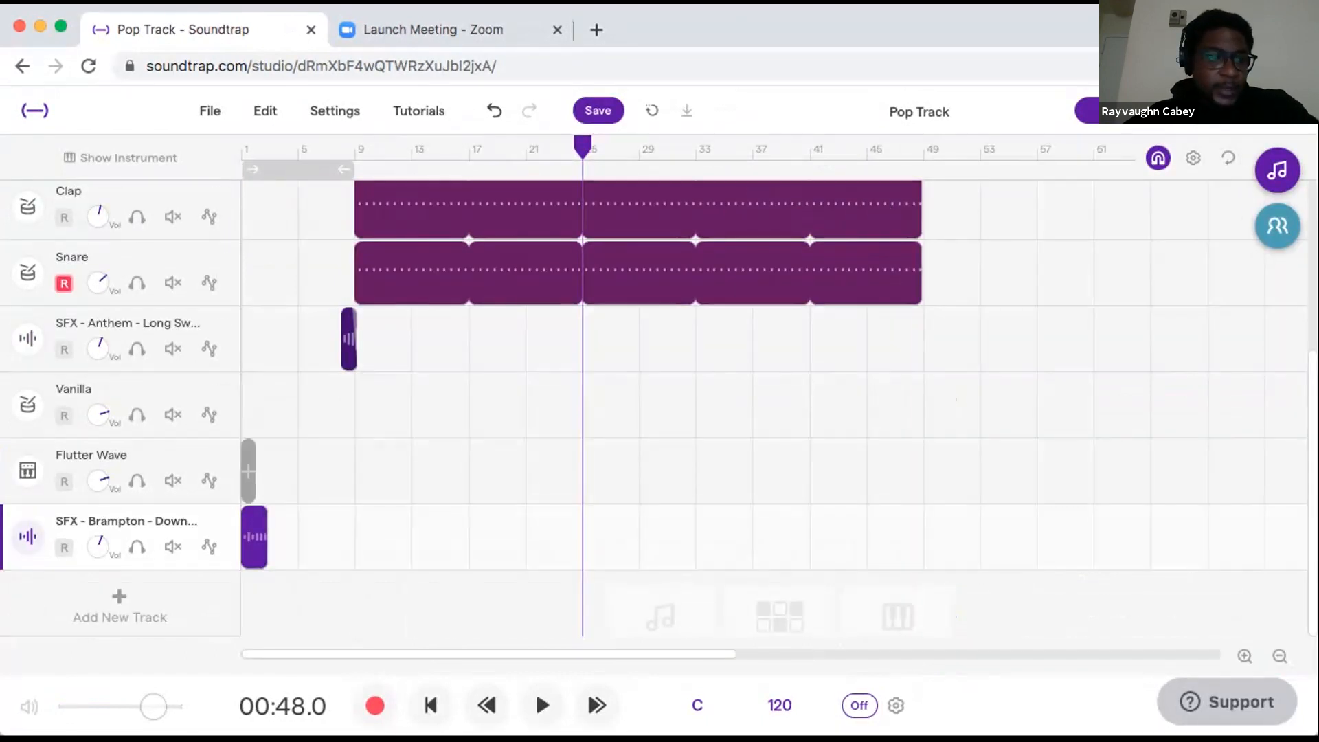
{"action": "key", "text": "BackSpace"}
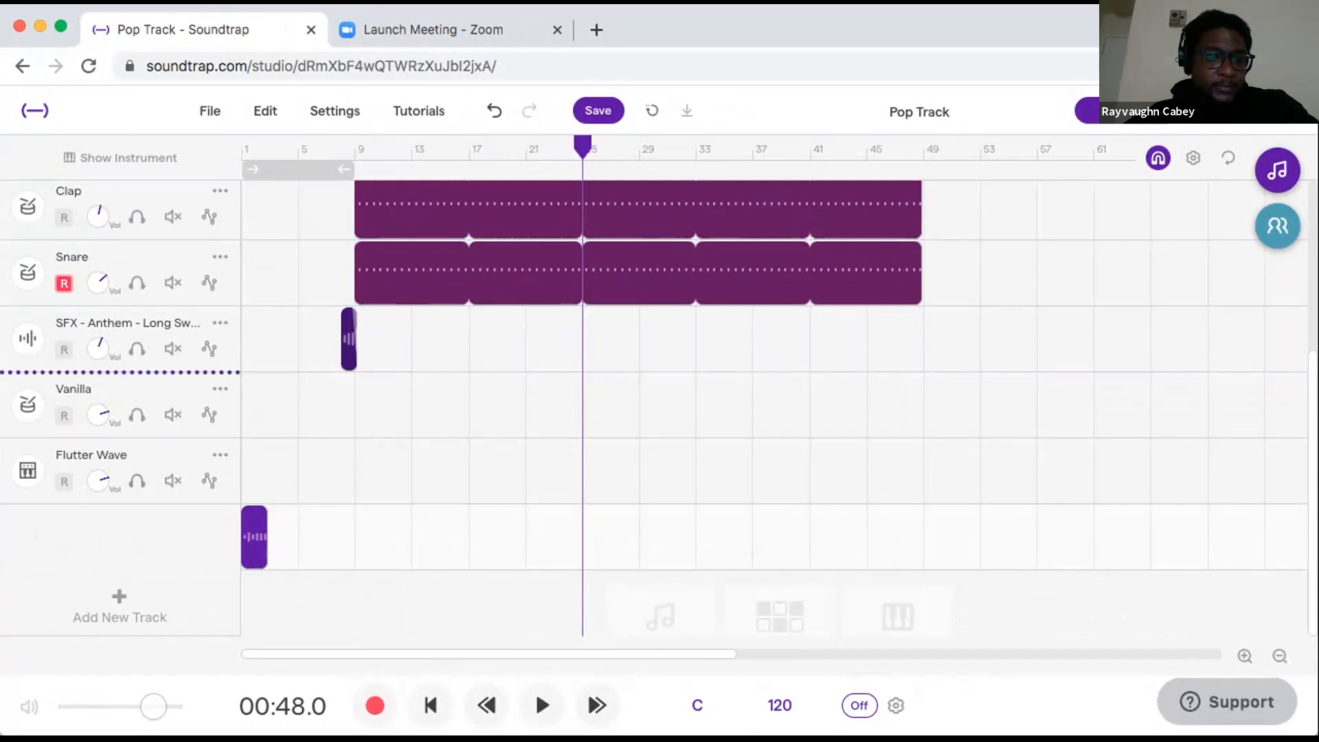
{"action": "left_click_drag", "start_coordinate": [126, 536], "coordinate": [127, 378]}
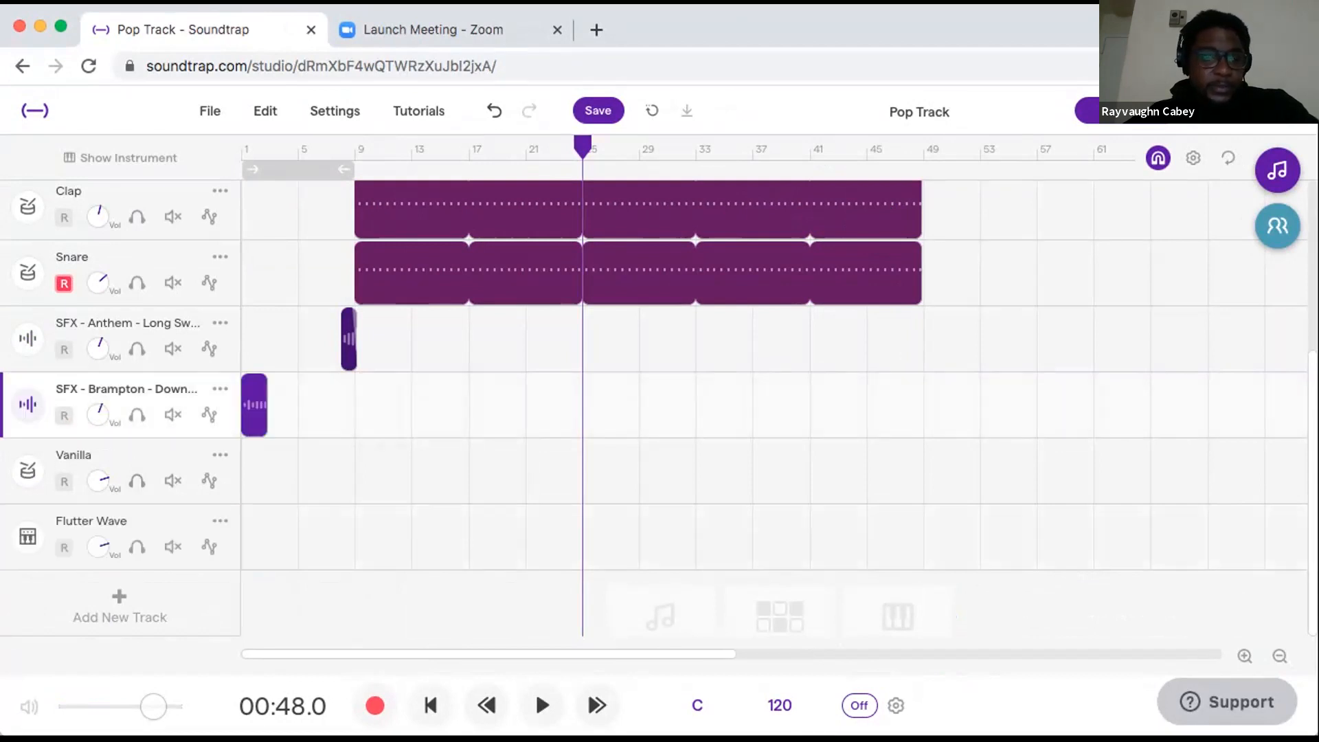
Move the Downshifter region so that its end lines up with the playhead at bar 25.
{"action": "left_click_drag", "start_coordinate": [255, 406], "coordinate": [539, 405]}
{"action": "left_click", "coordinate": [1244, 656]}
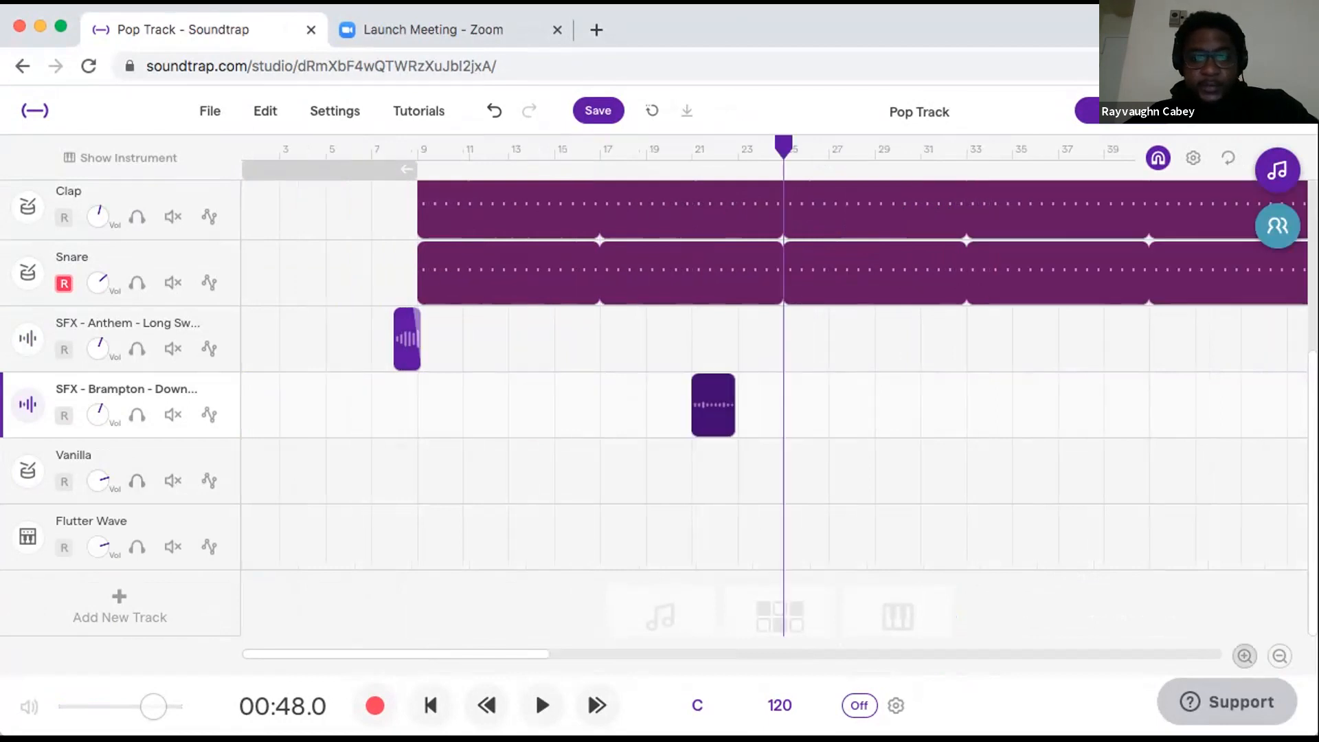
{"action": "left_click", "coordinate": [1279, 656]}
{"action": "left_click", "coordinate": [1278, 656]}
{"action": "left_click_drag", "start_coordinate": [371, 405], "coordinate": [635, 405]}
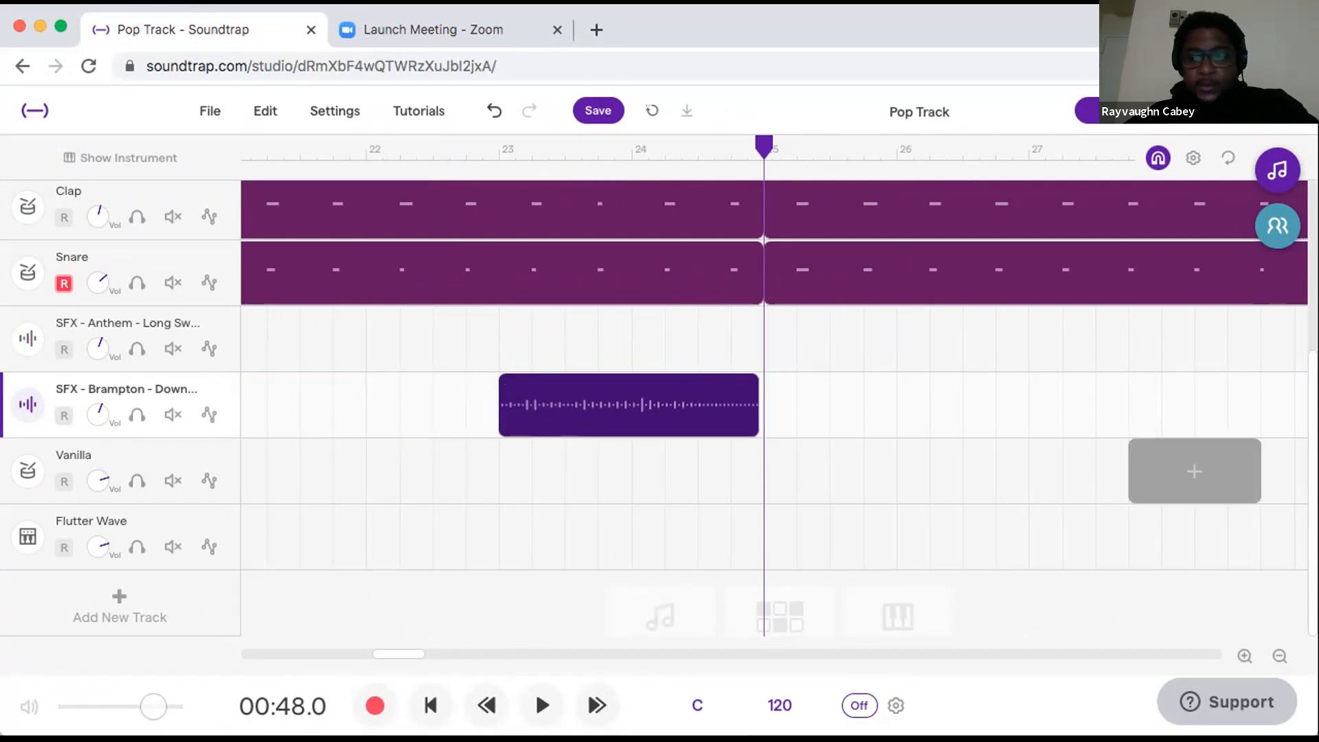
{"action": "left_click", "coordinate": [1245, 656]}
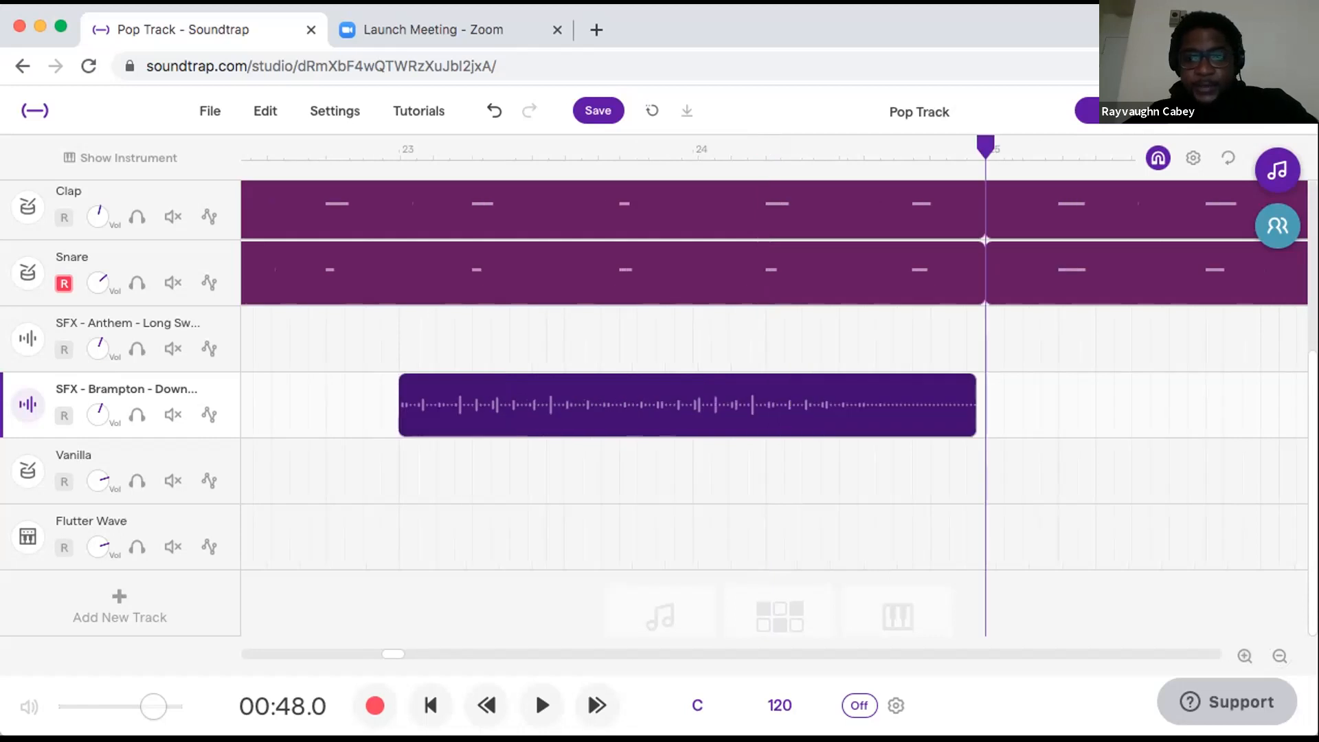
{"action": "left_click_drag", "start_coordinate": [686, 405], "coordinate": [697, 405]}
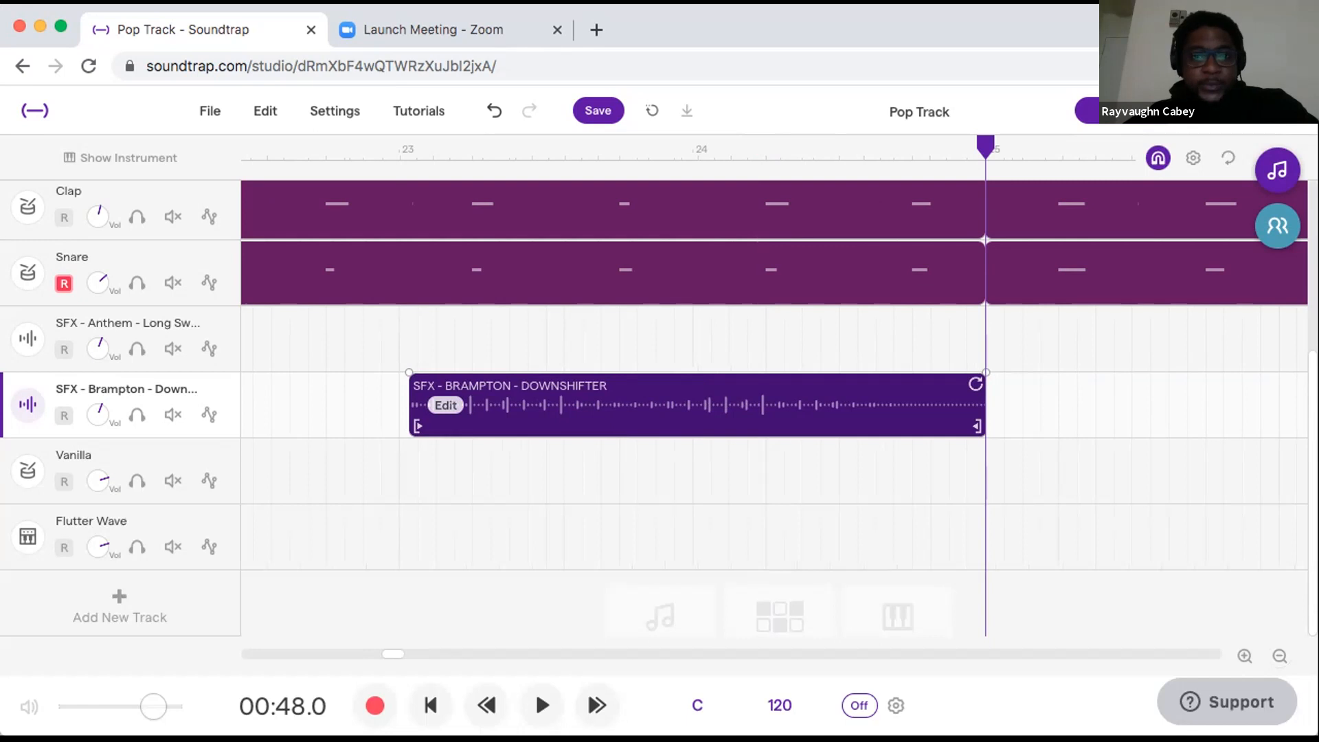
Trim the Downshifter region's start to bar 24 with a quarter-bar fade-in and a slightly shorter fade-out, and save the project.
{"action": "left_click_drag", "start_coordinate": [411, 419], "coordinate": [692, 419]}
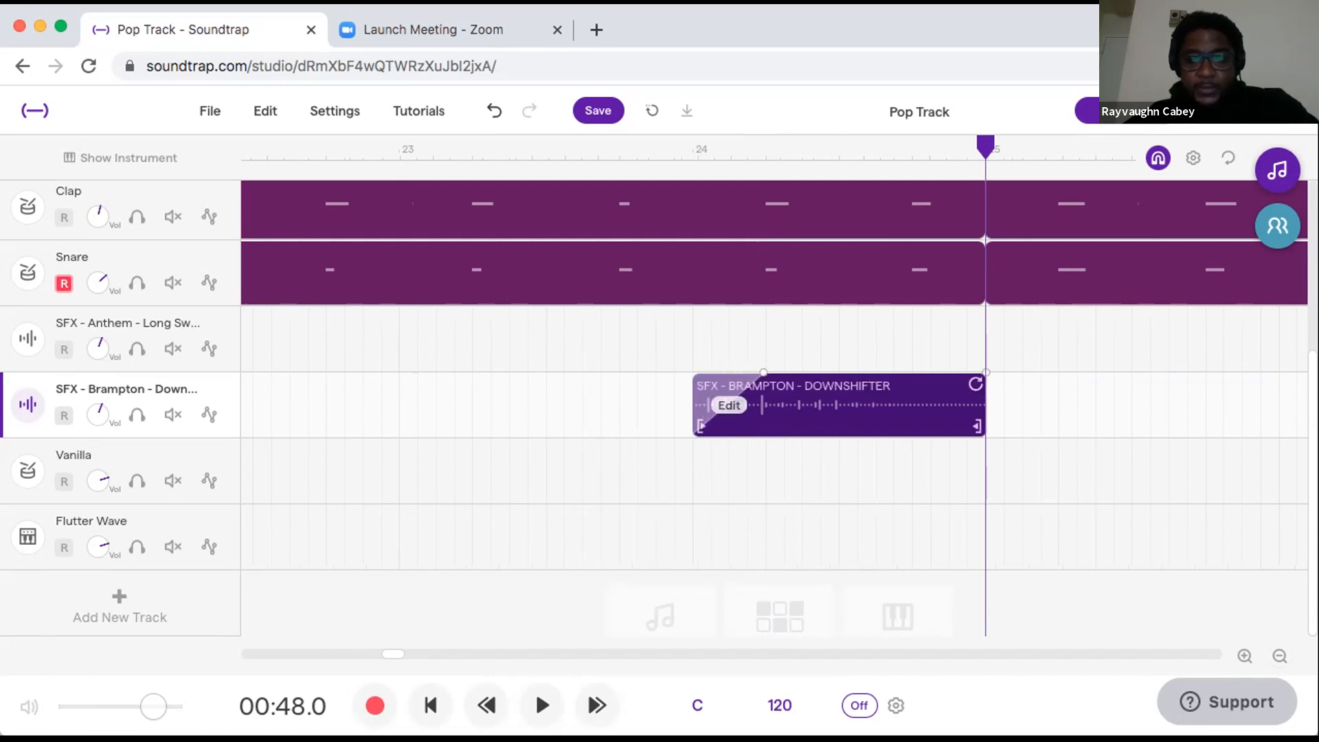
{"action": "left_click_drag", "start_coordinate": [986, 372], "coordinate": [949, 372]}
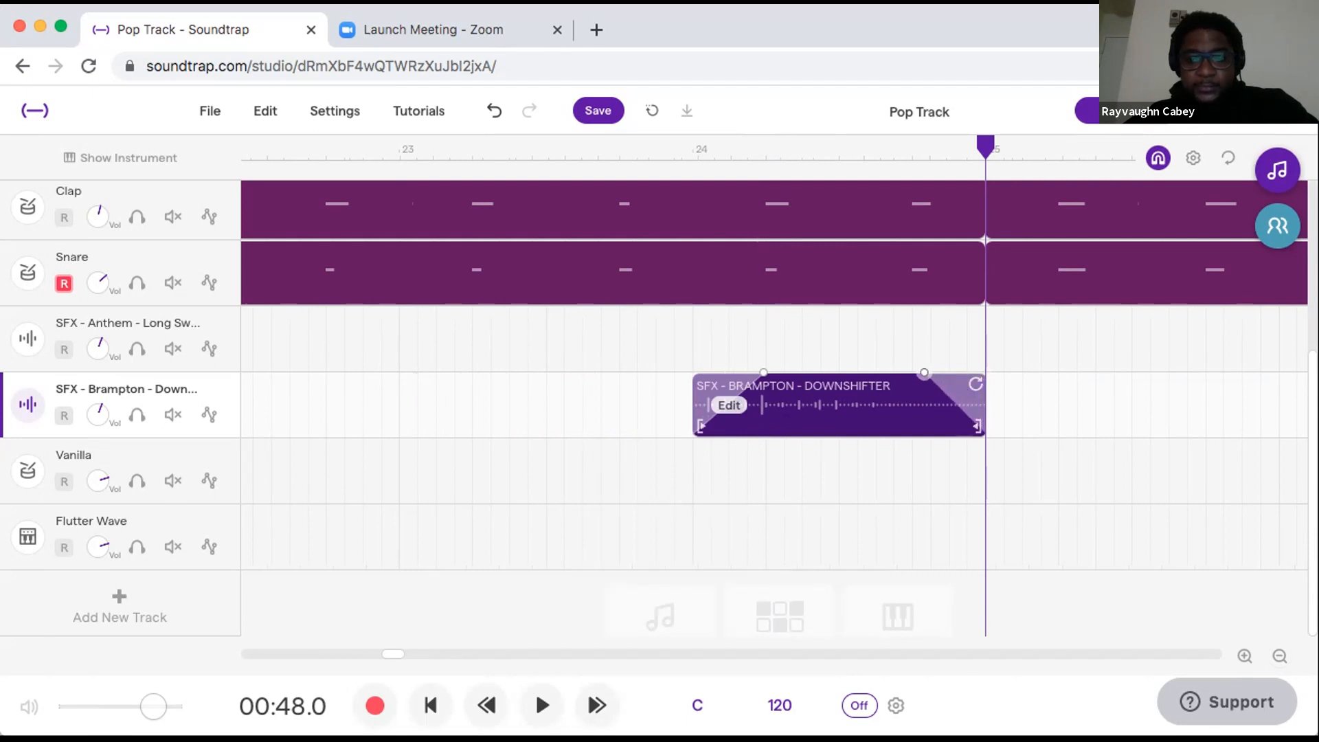
{"action": "left_click", "coordinate": [597, 110]}
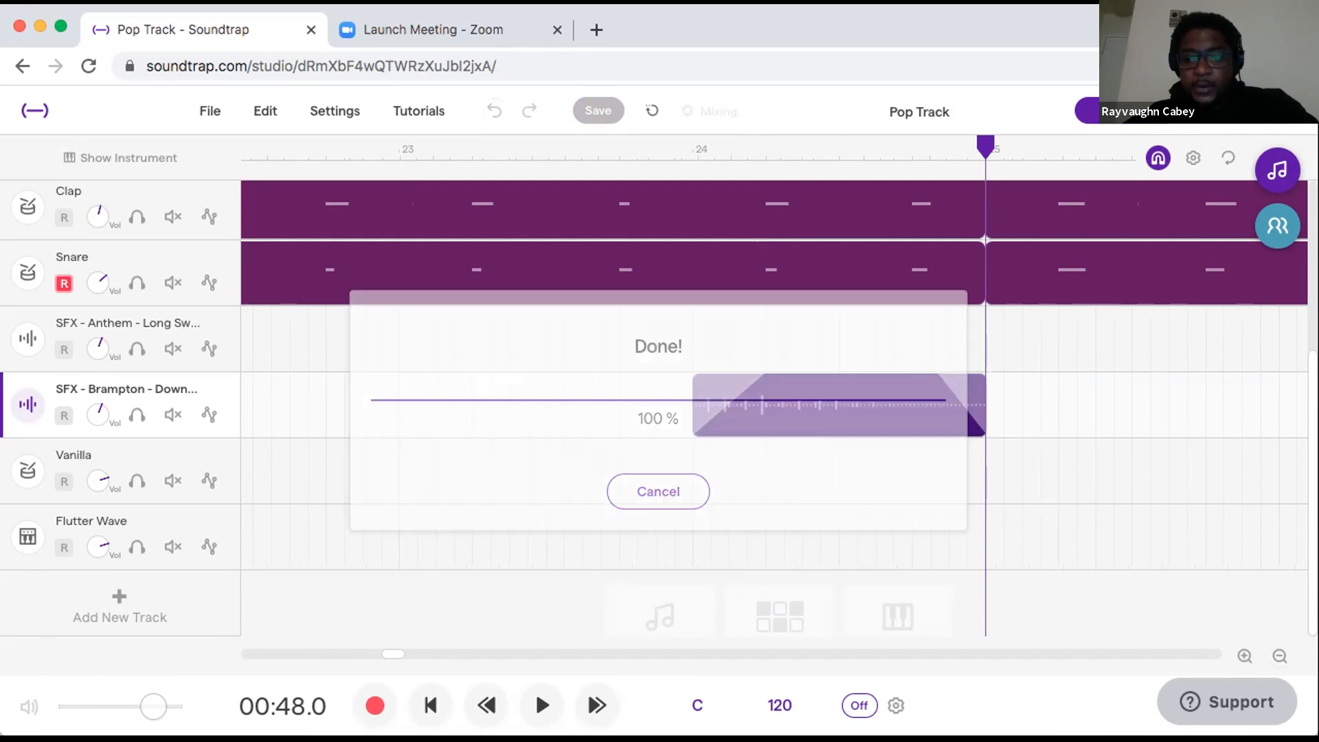
Play back the transition into bar 25 from around bar 21 and stop at bar 25.
{"action": "left_click", "coordinate": [1279, 655]}
{"action": "left_click", "coordinate": [1279, 656]}
{"action": "left_click", "coordinate": [1279, 656]}
{"action": "left_click", "coordinate": [1278, 656]}
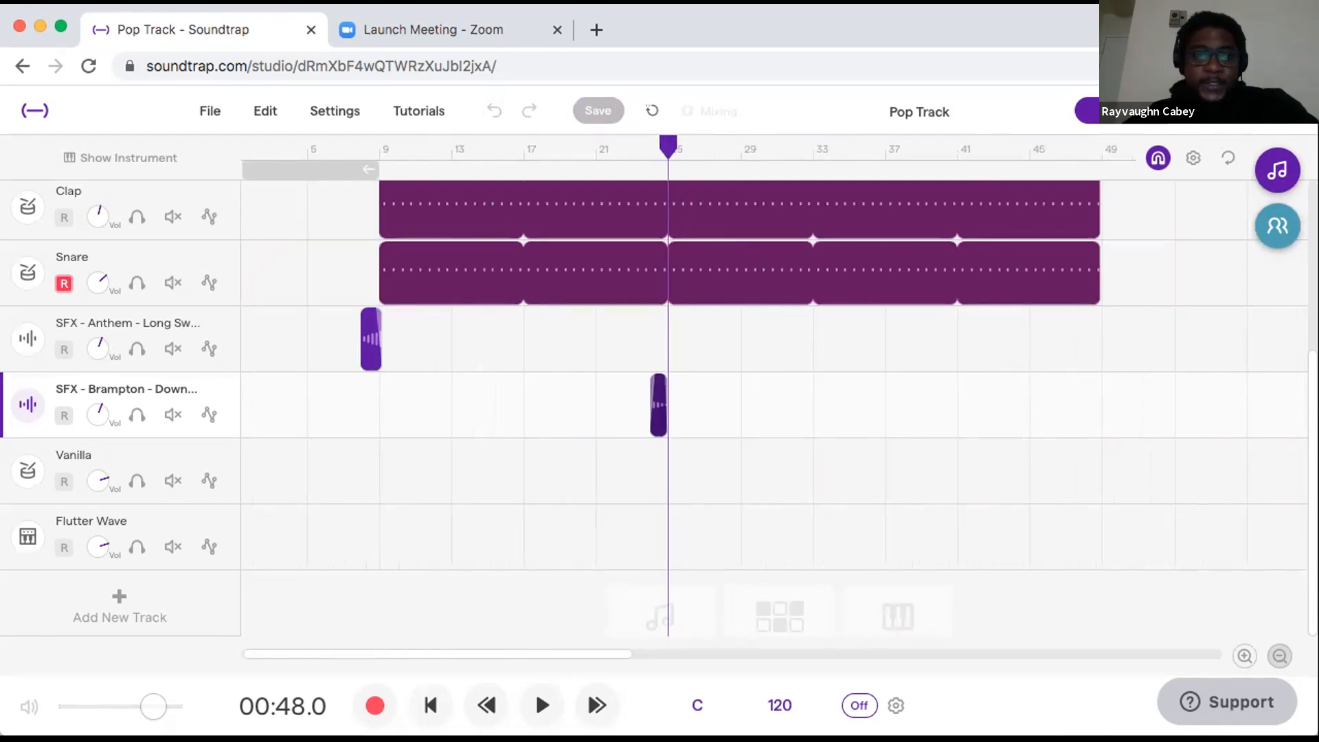
{"action": "left_click", "coordinate": [596, 149]}
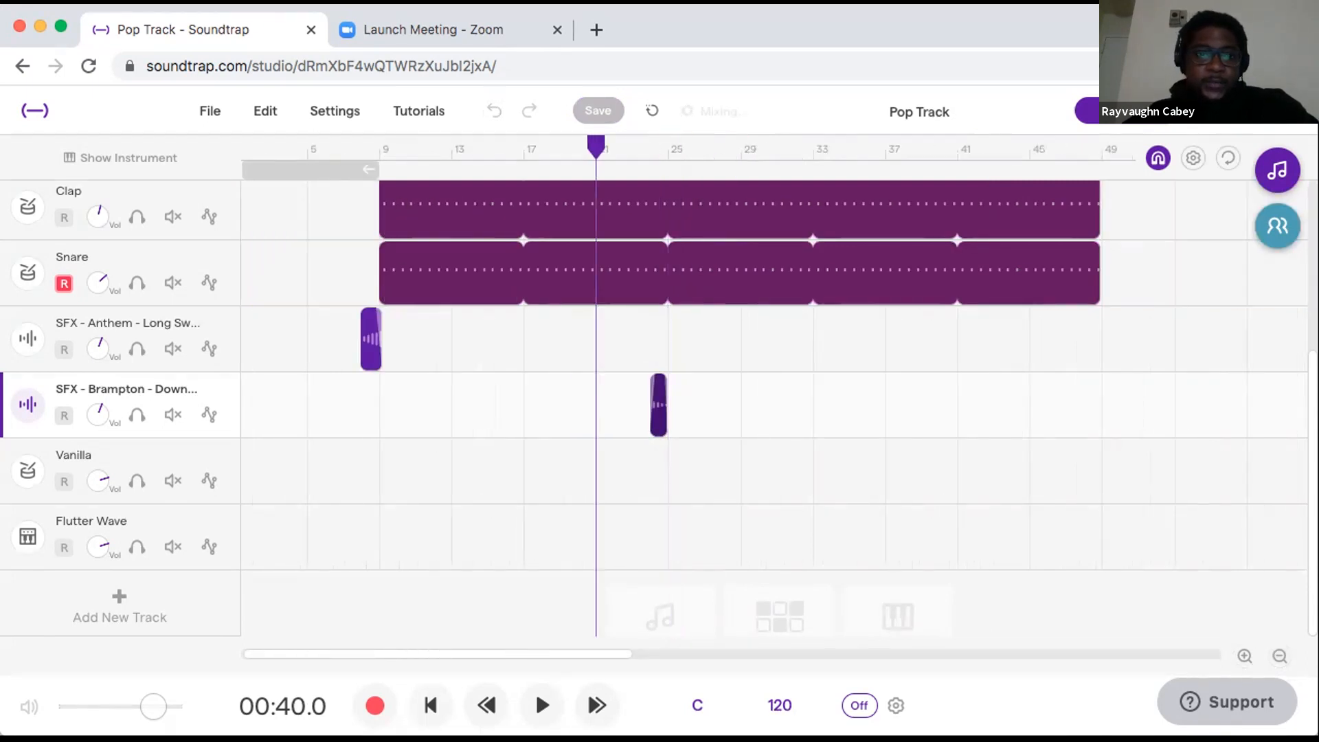
{"action": "key", "text": "Left"}
{"action": "key", "text": "space"}
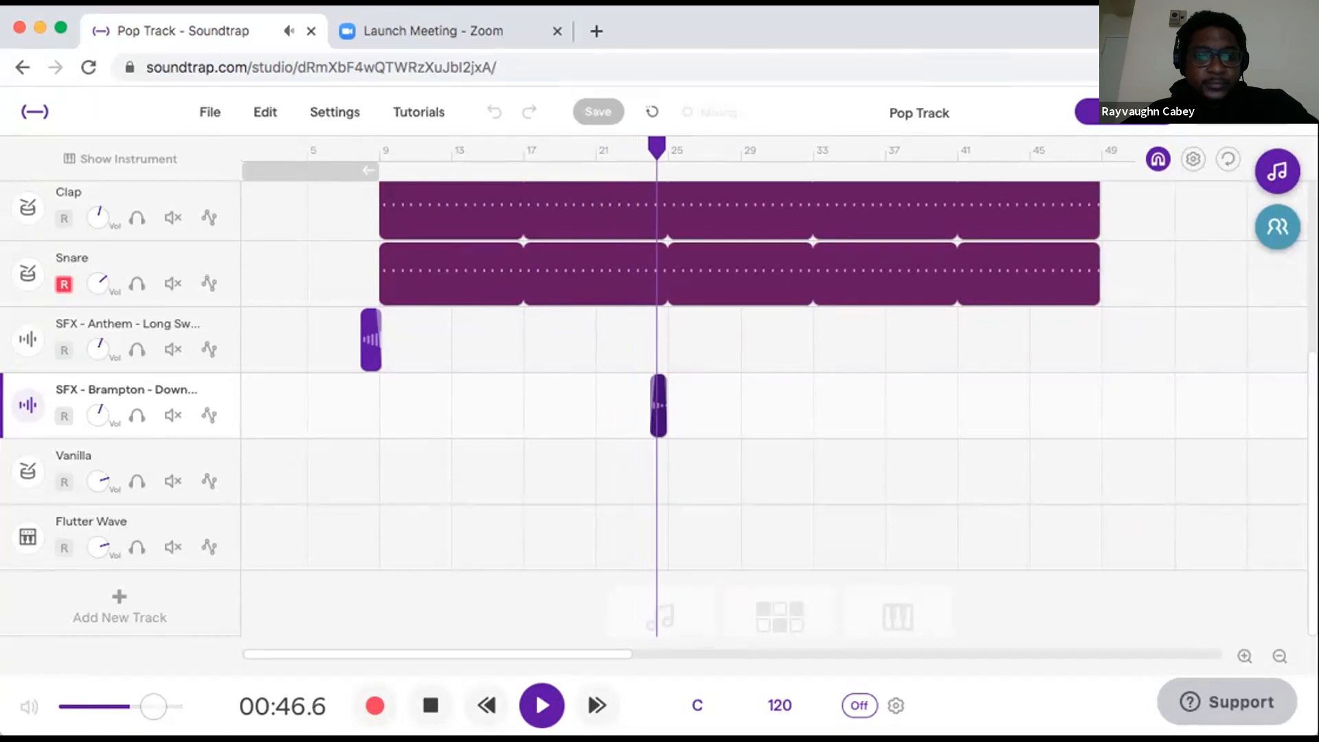
{"action": "key", "text": "space"}
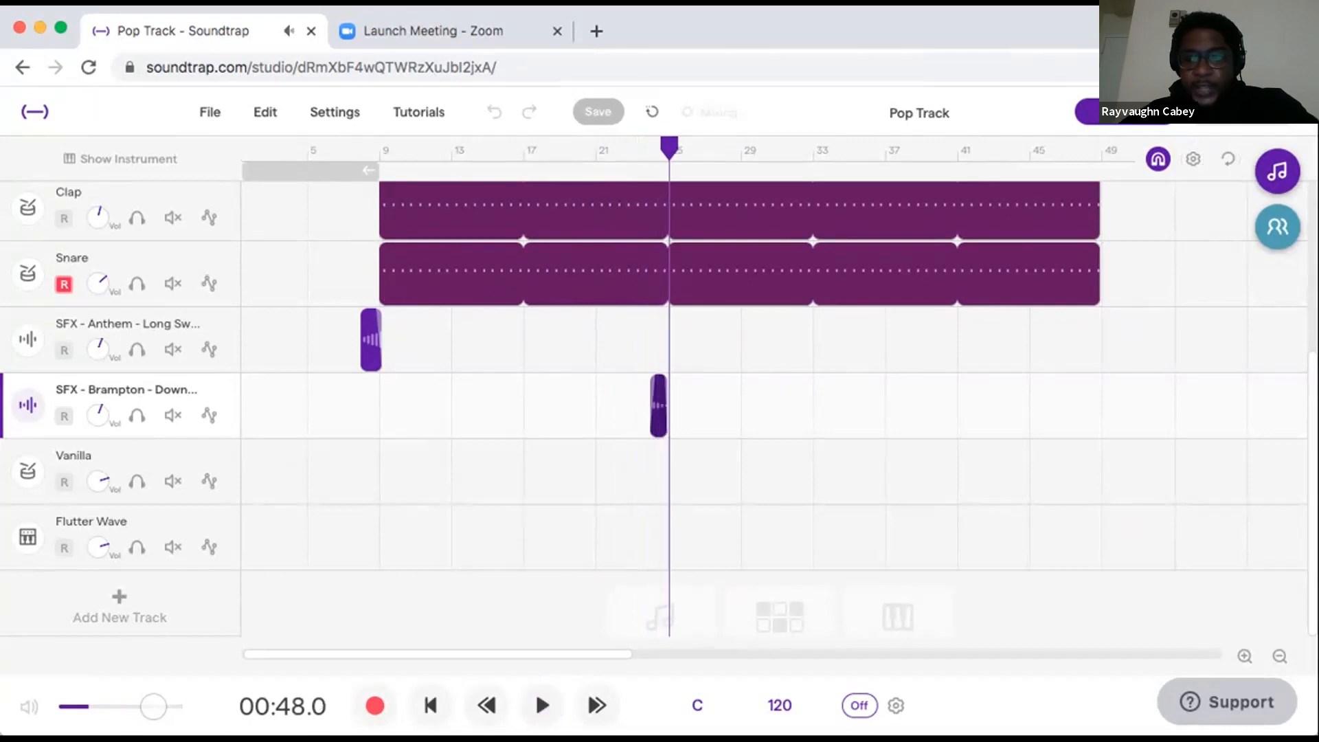
Extend the start of the Downshifter region back by a little over half a bar, into bar 23.
{"action": "left_click", "coordinate": [1243, 656]}
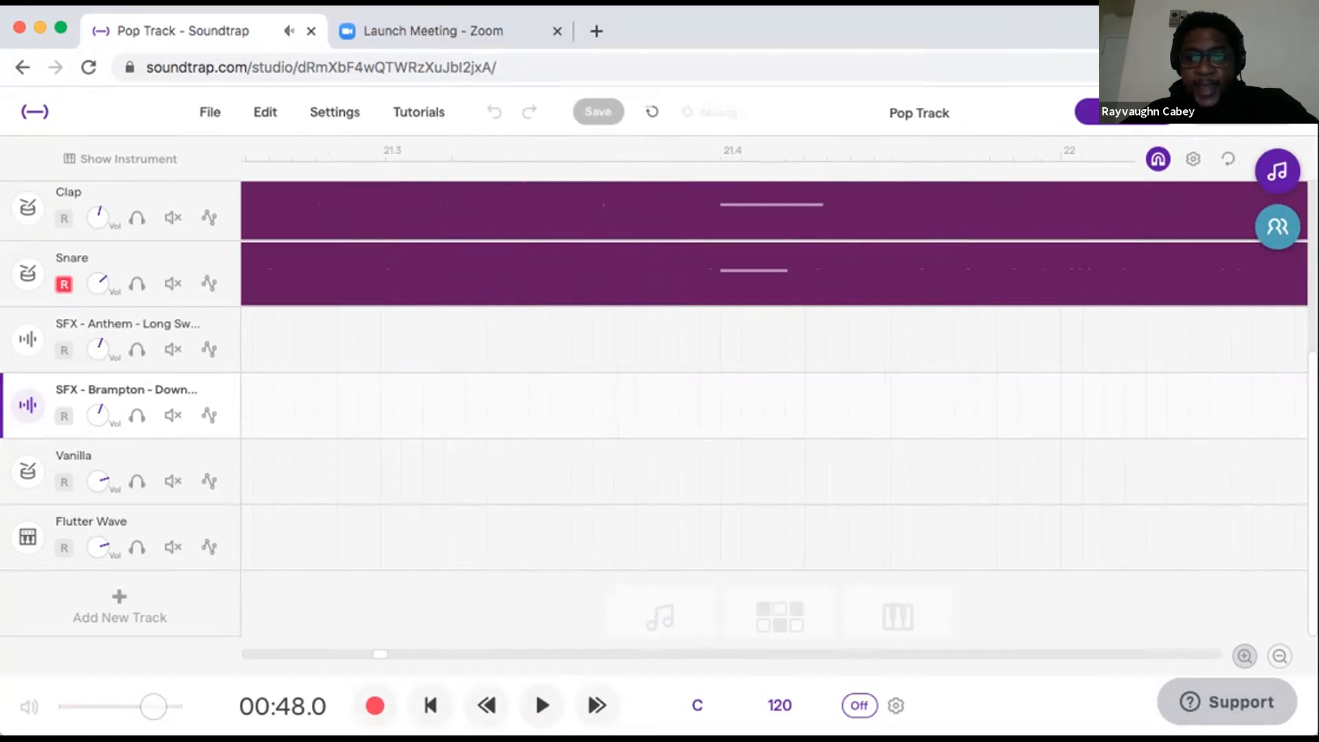
{"action": "left_click", "coordinate": [1244, 656]}
{"action": "left_click", "coordinate": [1279, 656]}
{"action": "left_click", "coordinate": [1279, 656]}
{"action": "left_click", "coordinate": [1279, 656]}
{"action": "left_click", "coordinate": [1279, 656]}
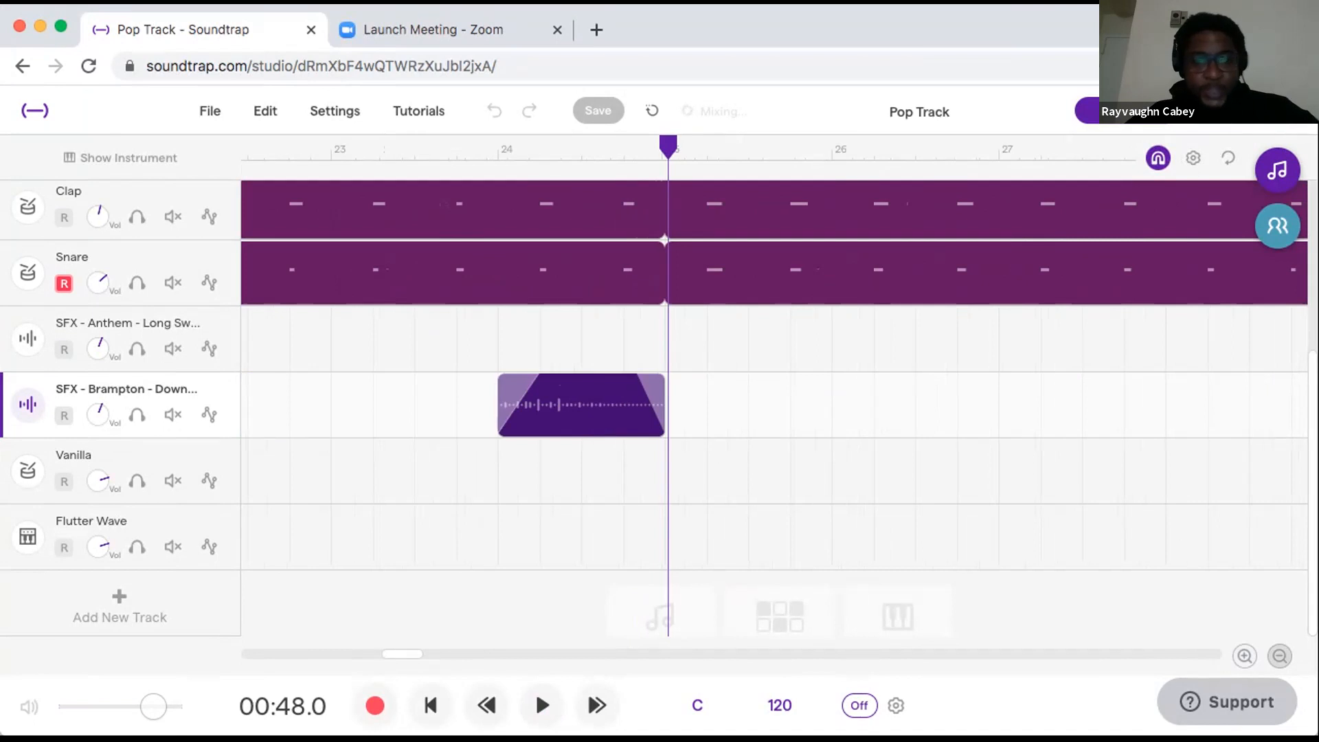
{"action": "left_click_drag", "start_coordinate": [506, 426], "coordinate": [402, 426]}
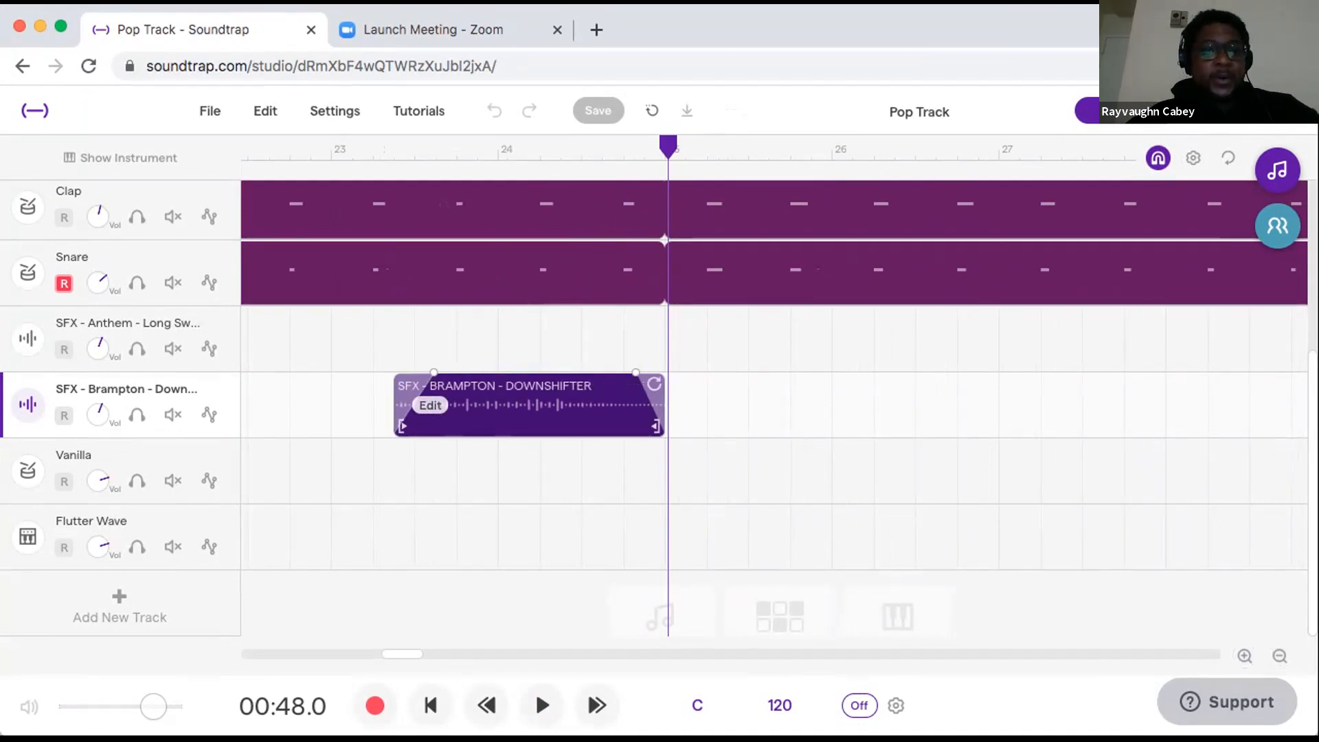
Play back the transition from bar 17 to just past bar 25 and turn up the Downshifter track's volume.
{"action": "left_click_drag", "start_coordinate": [669, 147], "coordinate": [244, 147]}
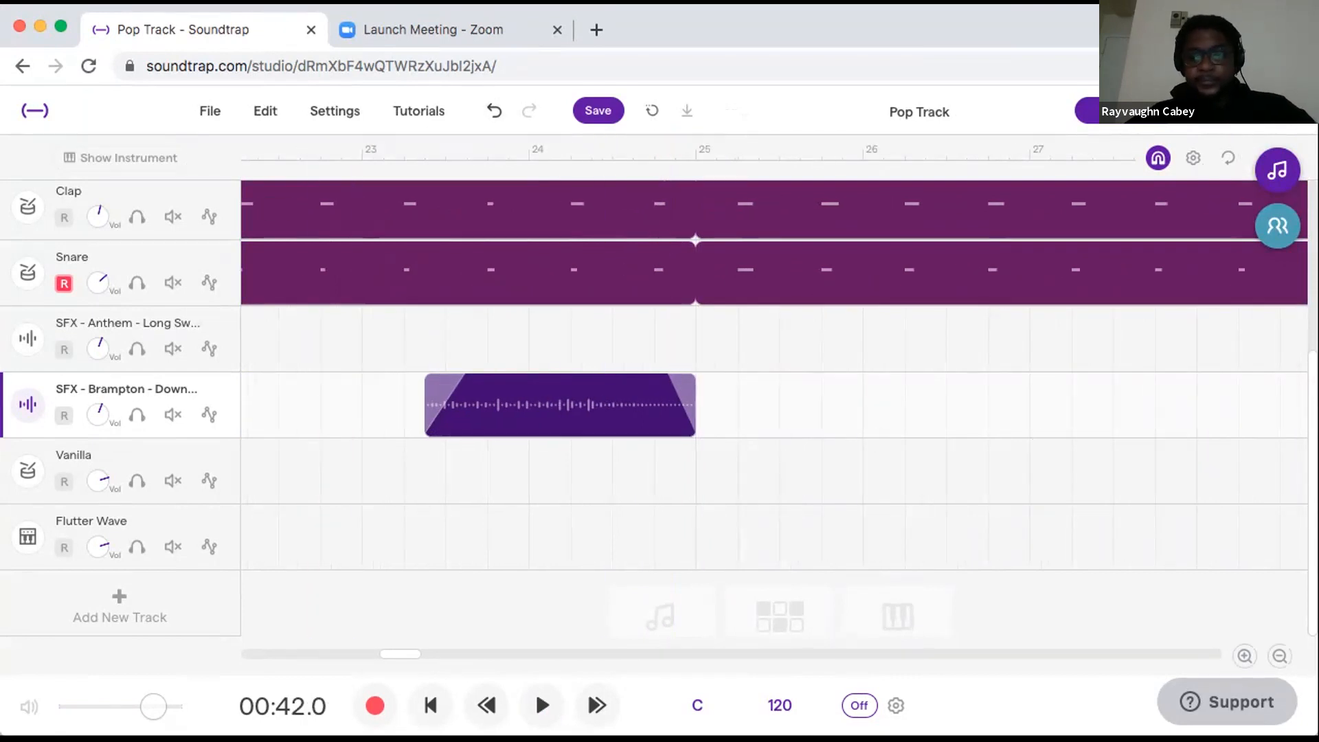
{"action": "left_click", "coordinate": [1279, 655]}
{"action": "left_click", "coordinate": [1279, 656]}
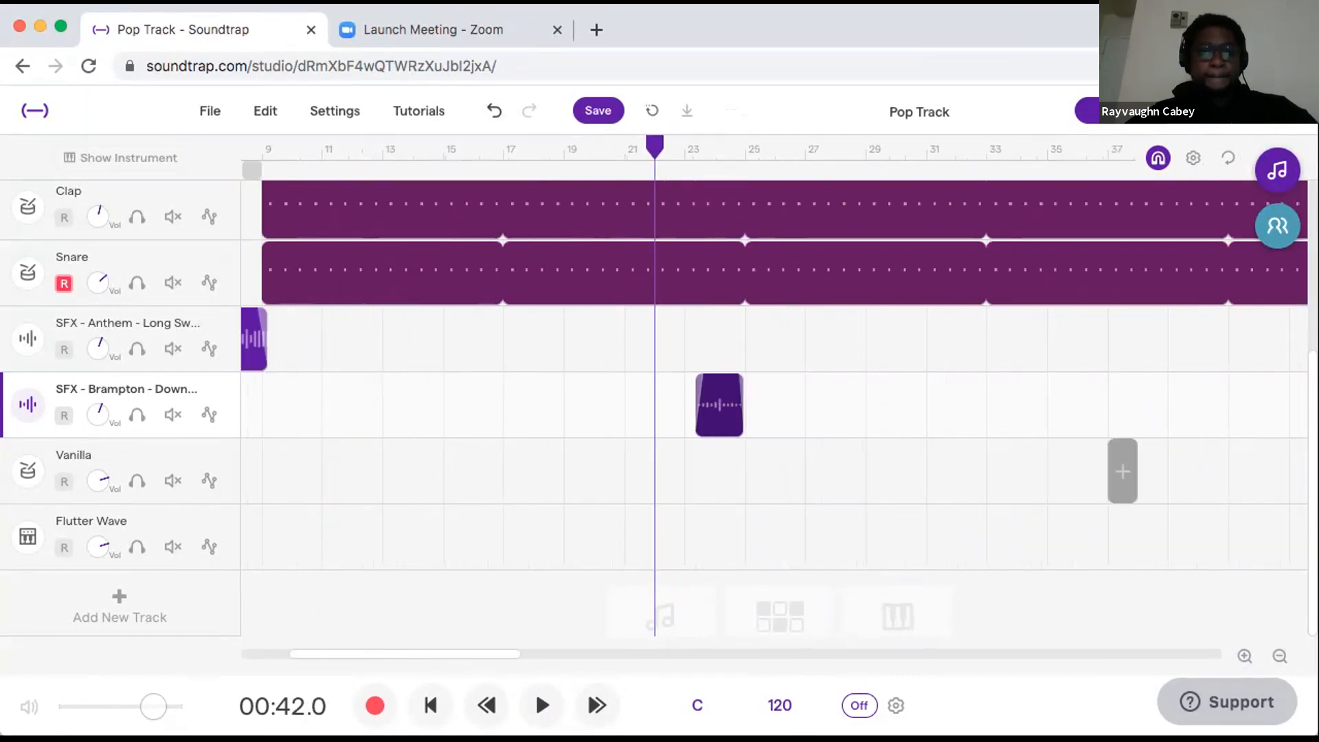
{"action": "left_click_drag", "start_coordinate": [655, 146], "coordinate": [503, 145]}
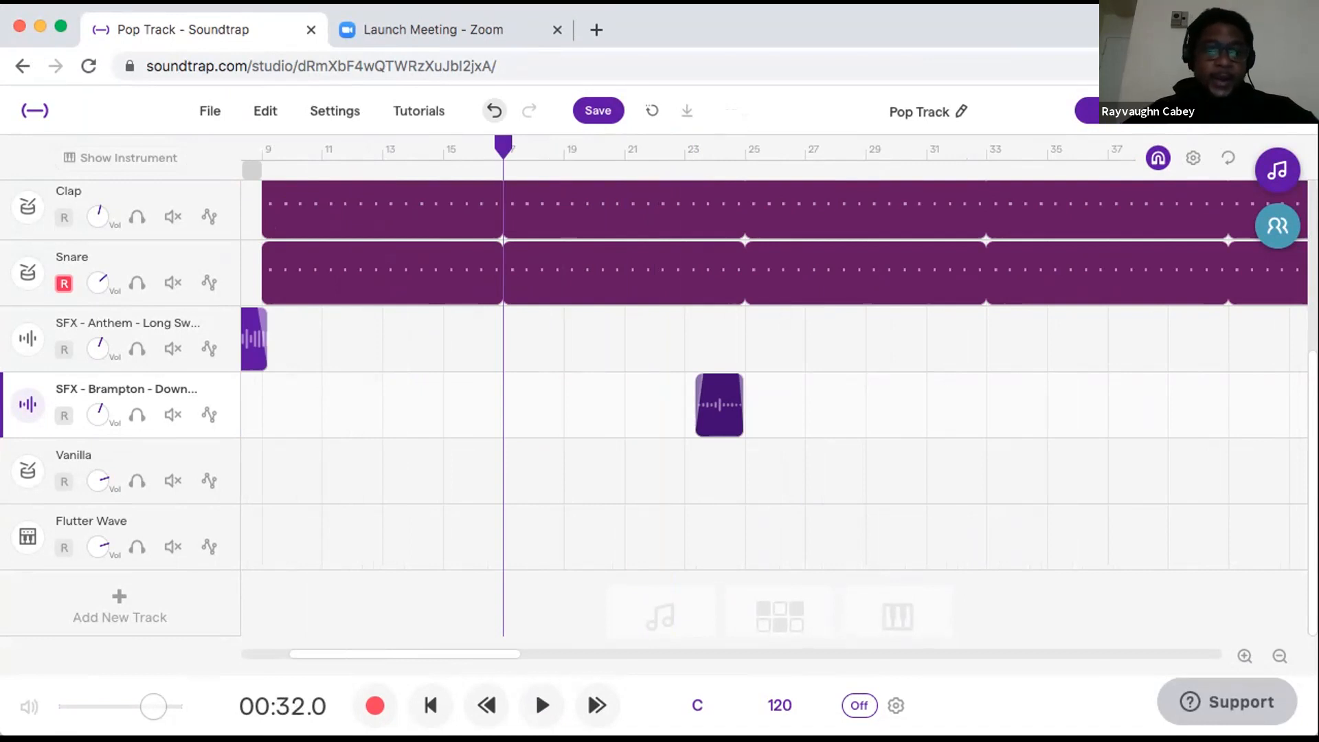
{"action": "key", "text": "space"}
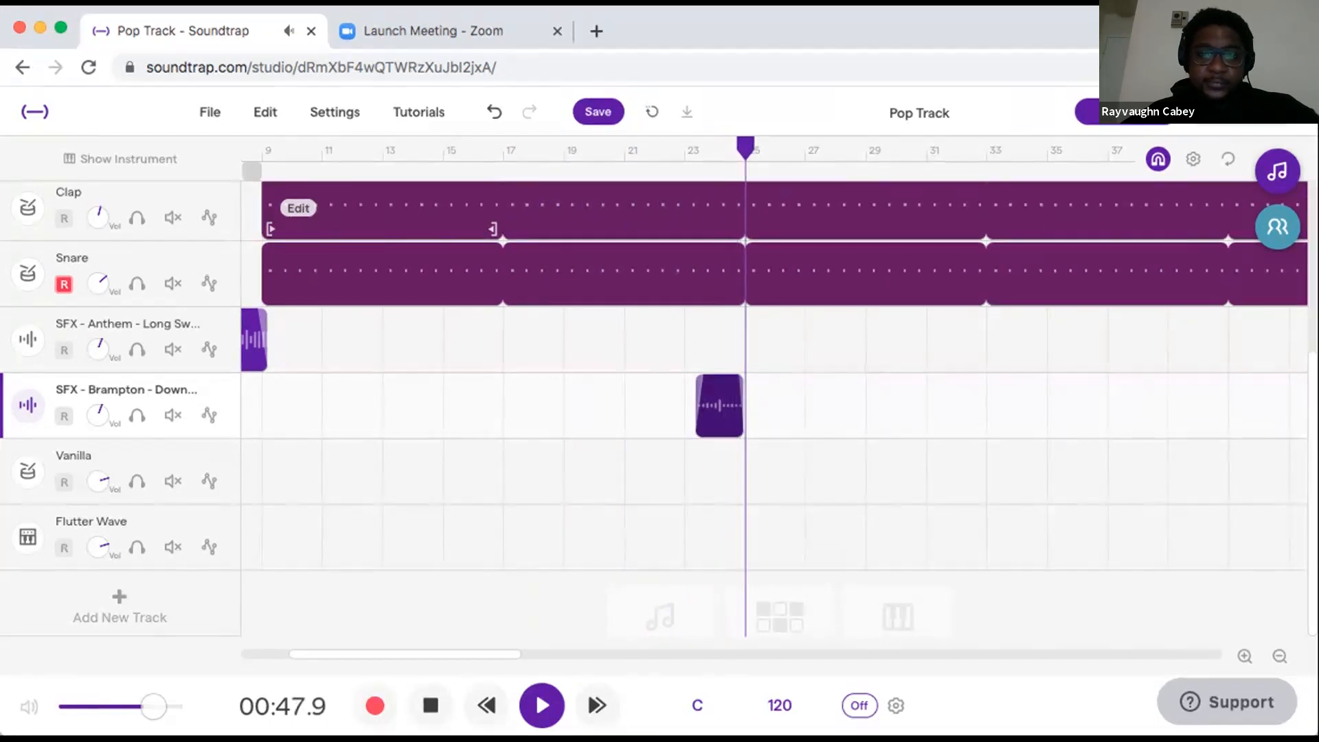
{"action": "key", "text": "space"}
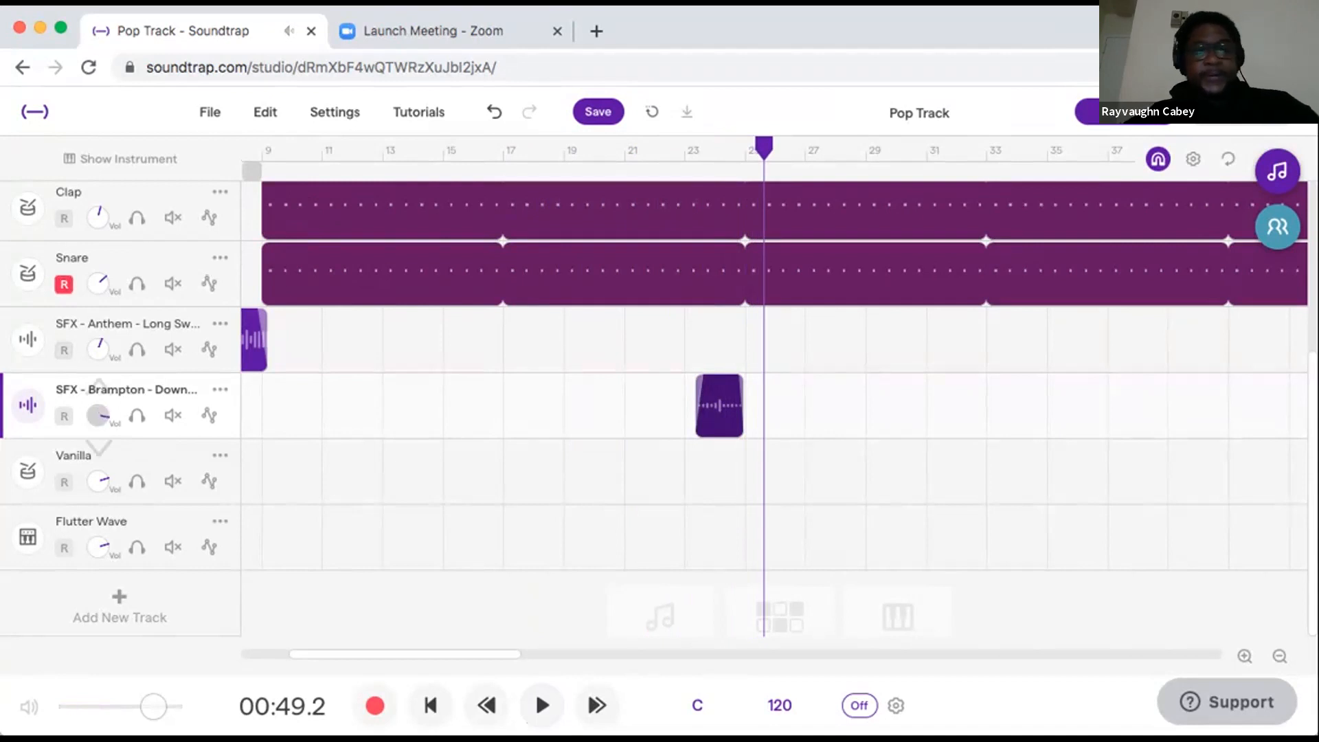
Replay the transition from bar 19 to just past bar 25 and save the project.
{"action": "left_click", "coordinate": [685, 149]}
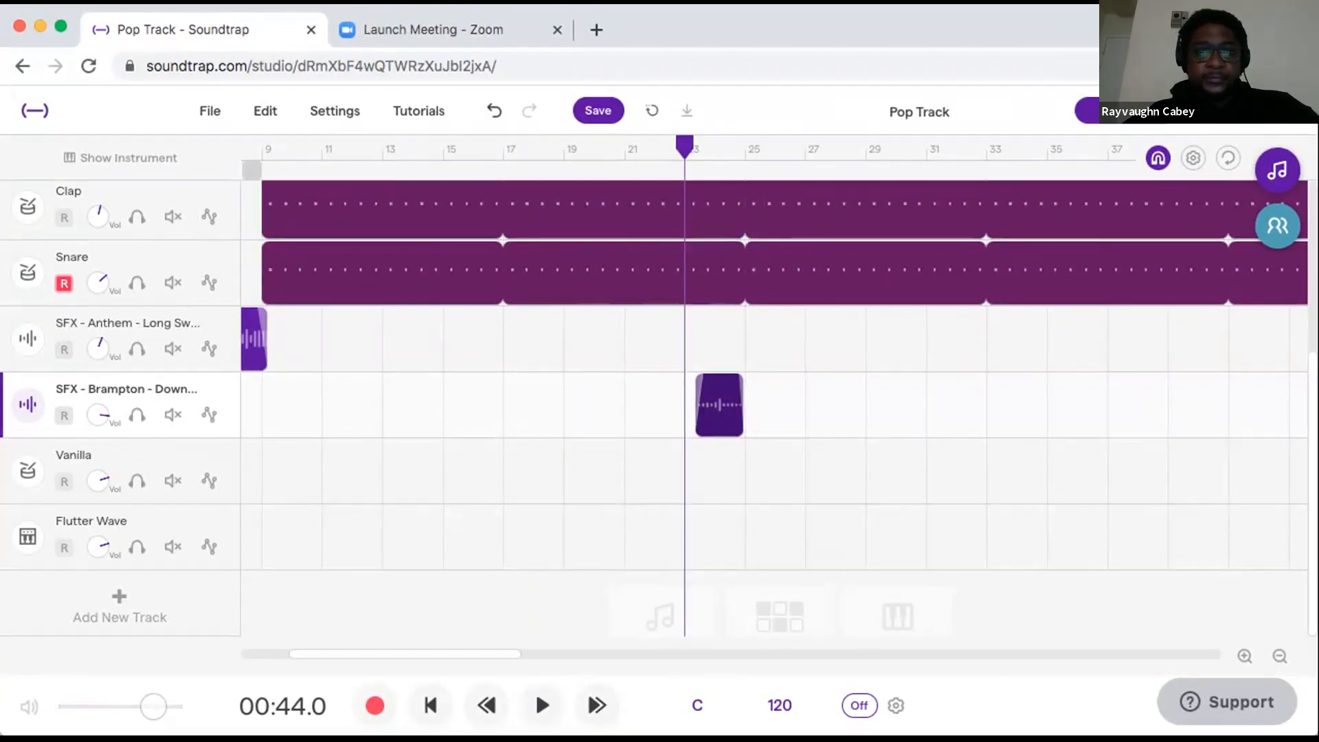
{"action": "scroll", "coordinate": [774, 405], "scroll_direction": "right", "scroll_amount": 1}
{"action": "left_click", "coordinate": [562, 149]}
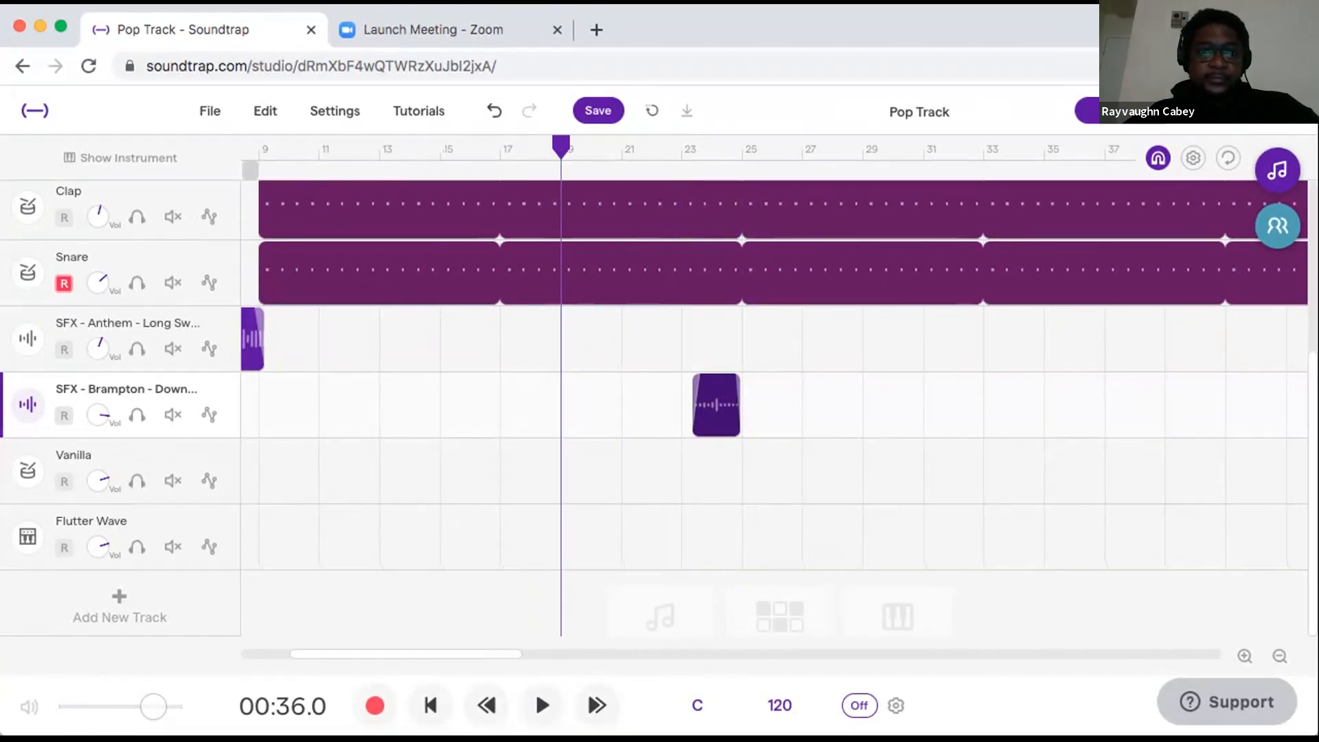
{"action": "key", "text": "space"}
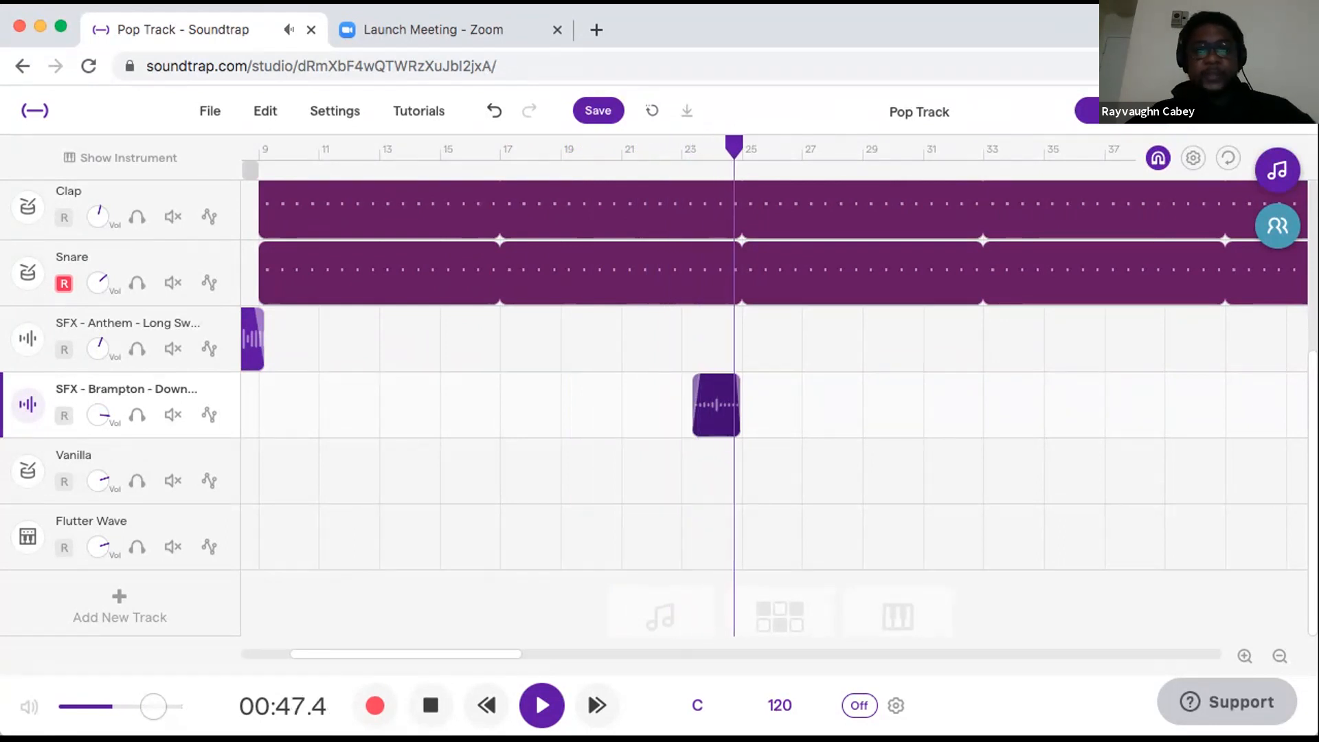
{"action": "key", "text": "space"}
{"action": "key", "text": "super+s"}
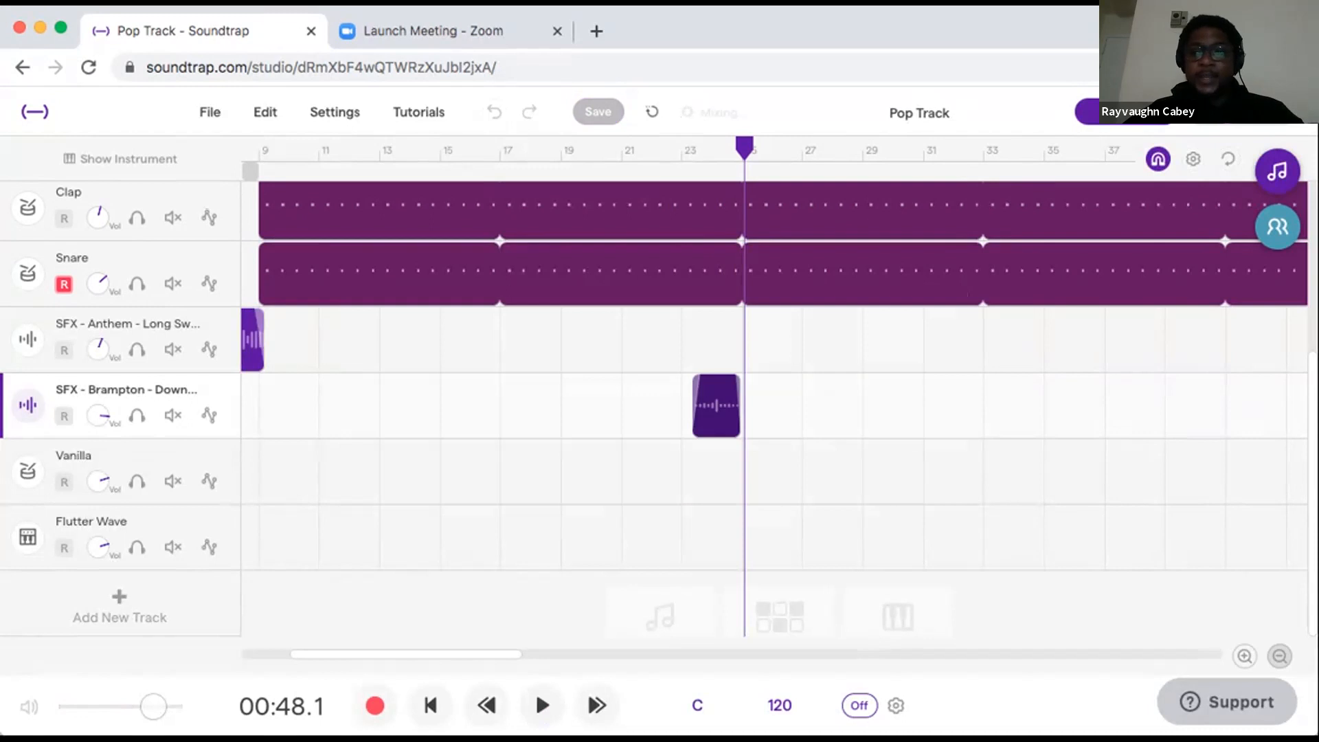
Review the whole arrangement and browse the SFX loops to the Bass Drop sounds.
{"action": "left_click", "coordinate": [1279, 656]}
{"action": "left_click", "coordinate": [1278, 656]}
{"action": "scroll", "coordinate": [1050, 516], "scroll_direction": "up", "scroll_amount": 1}
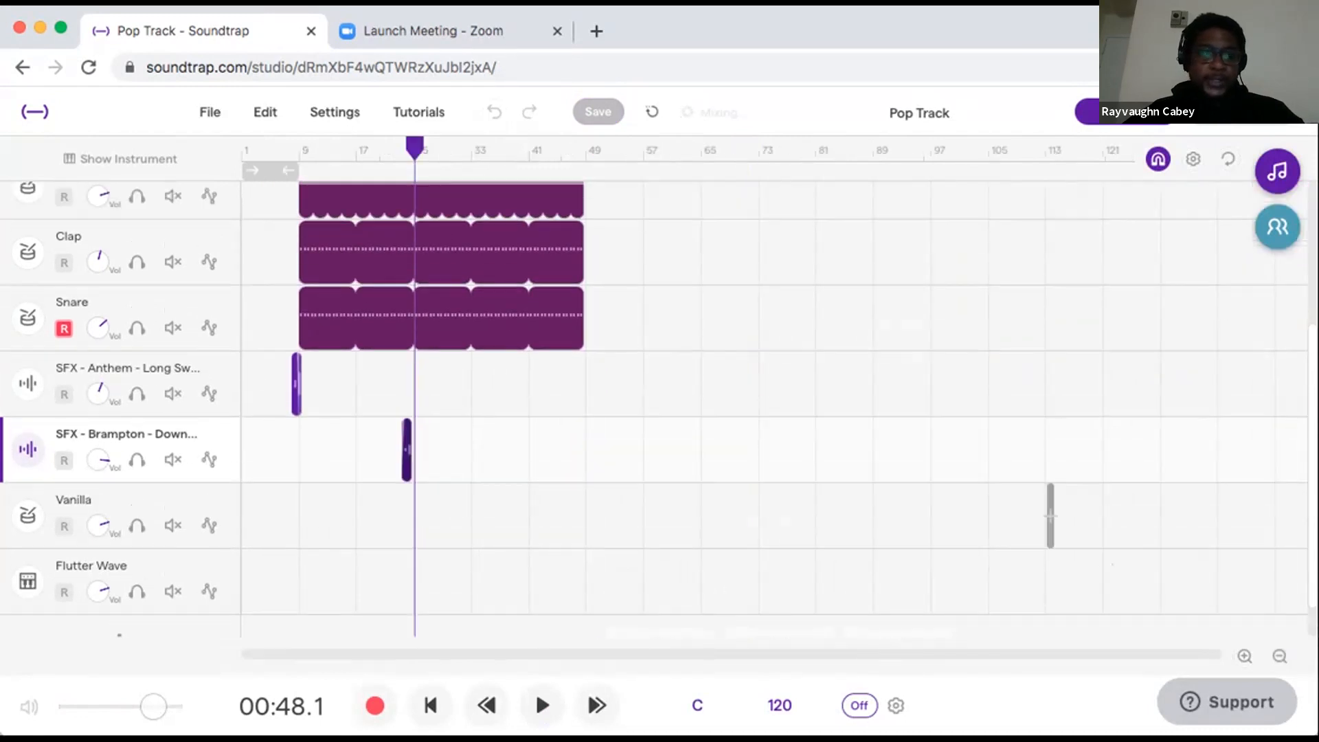
{"action": "scroll", "coordinate": [1050, 515], "scroll_direction": "up", "scroll_amount": 4}
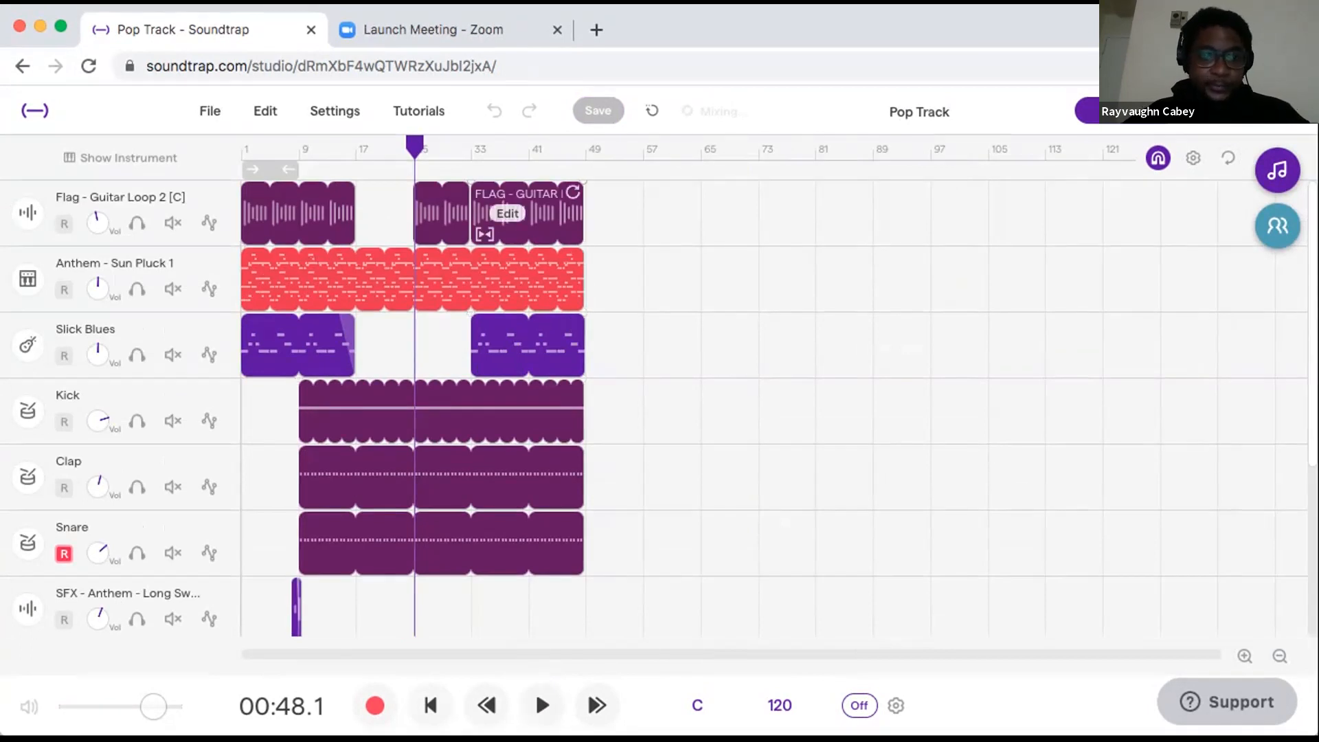
{"action": "scroll", "coordinate": [1050, 553], "scroll_direction": "down", "scroll_amount": 3}
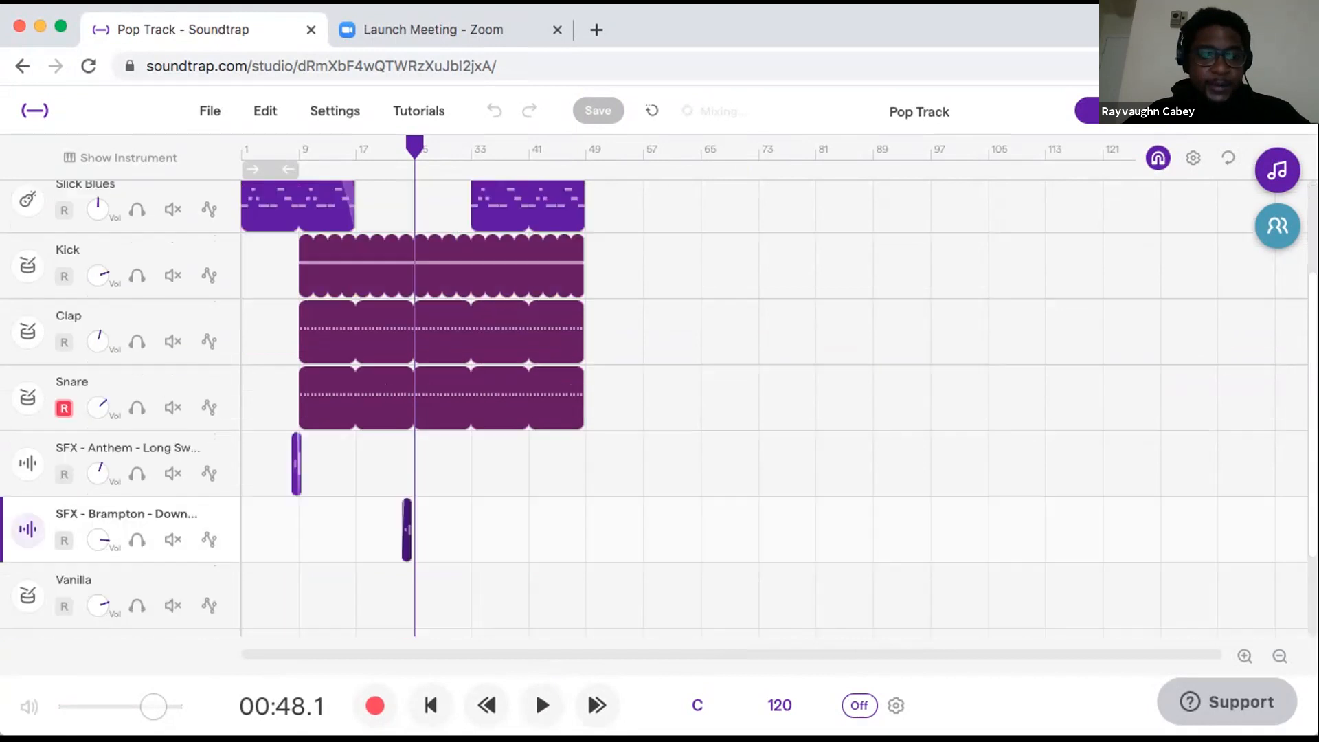
{"action": "scroll", "coordinate": [1050, 553], "scroll_direction": "down", "scroll_amount": 1}
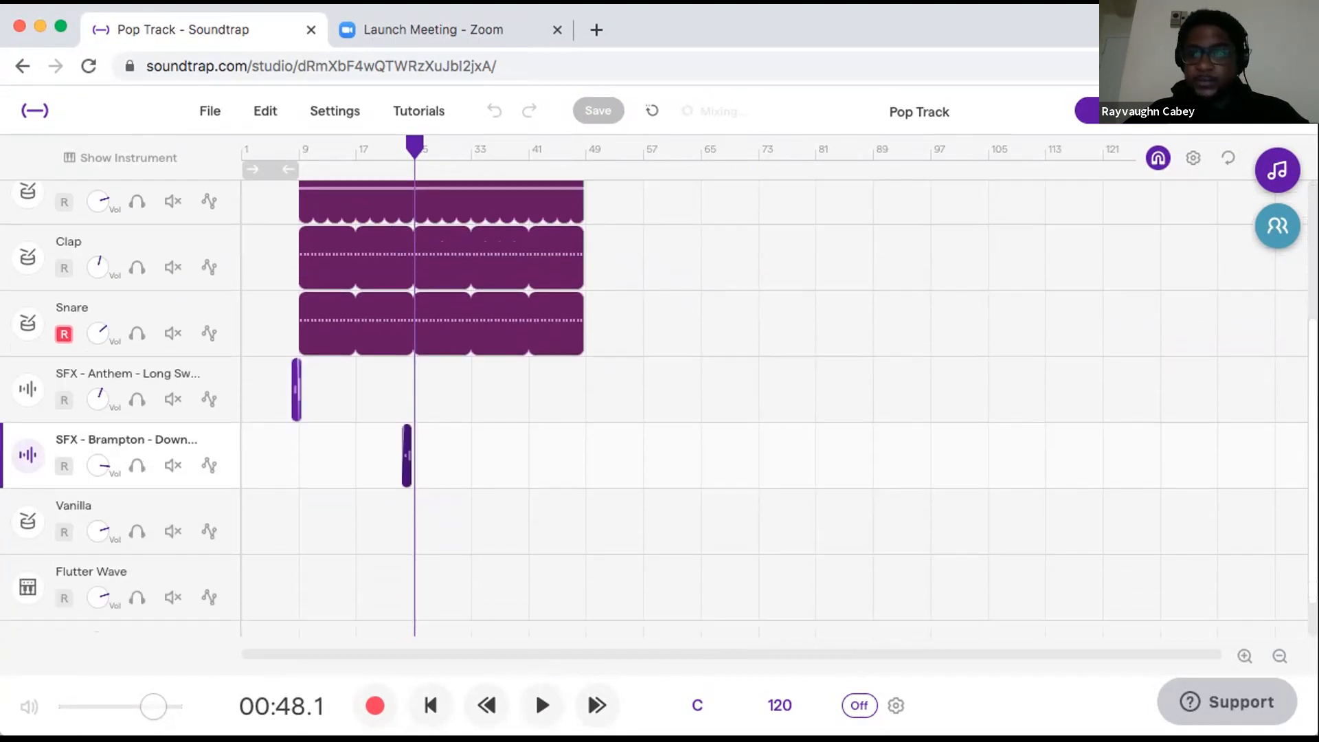
{"action": "left_click", "coordinate": [1278, 170]}
{"action": "scroll", "coordinate": [1116, 522], "scroll_direction": "up", "scroll_amount": 4}
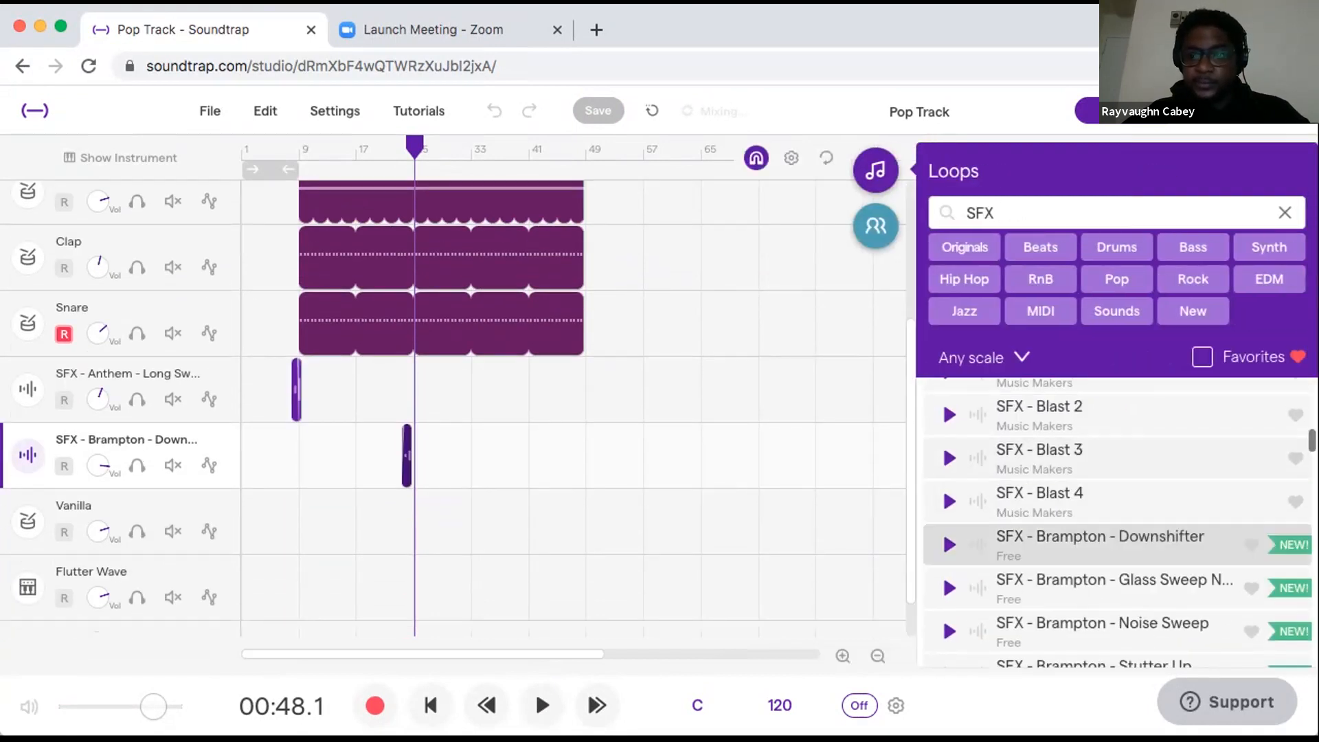
{"action": "scroll", "coordinate": [1116, 522], "scroll_direction": "up", "scroll_amount": 4}
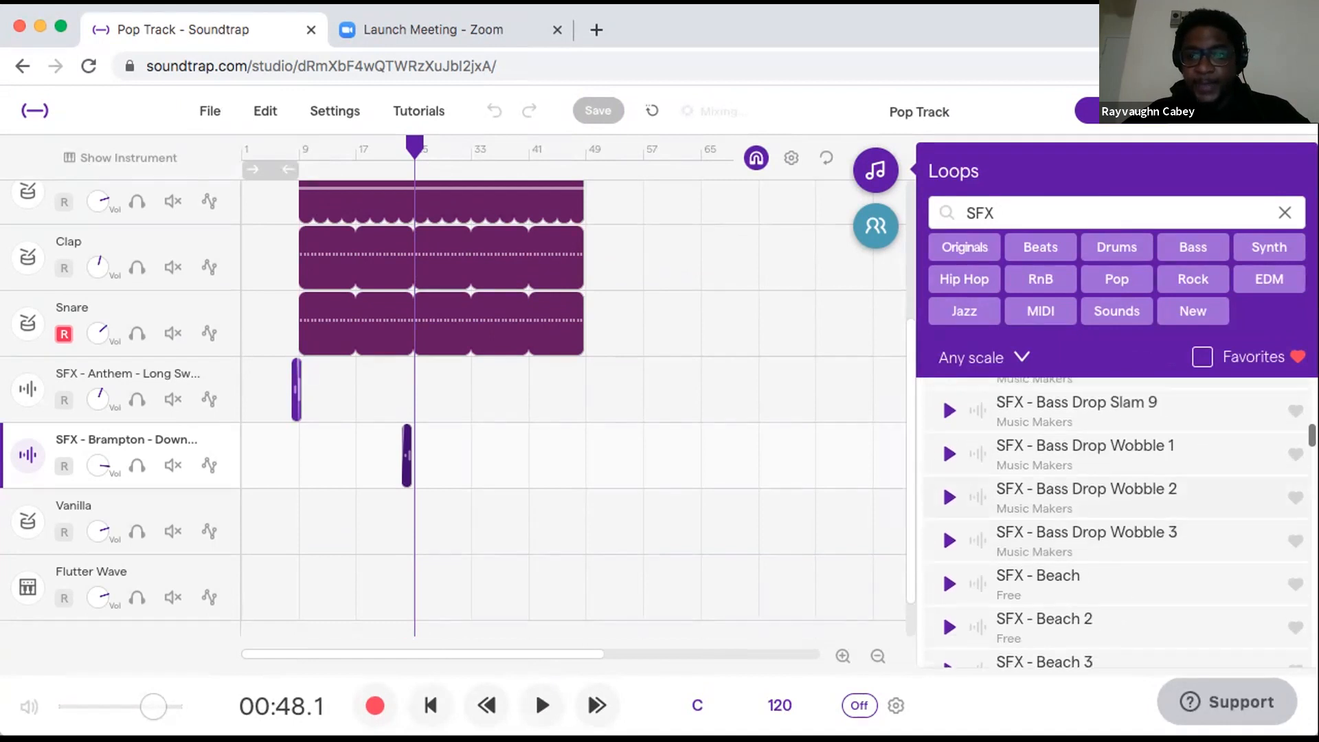
Preview SFX - Bass Drop Wobble 1 and Bass Drop Slam 9, 8 and 7, and add Bass Drop Slam 7 as a new track.
{"action": "left_click", "coordinate": [948, 453]}
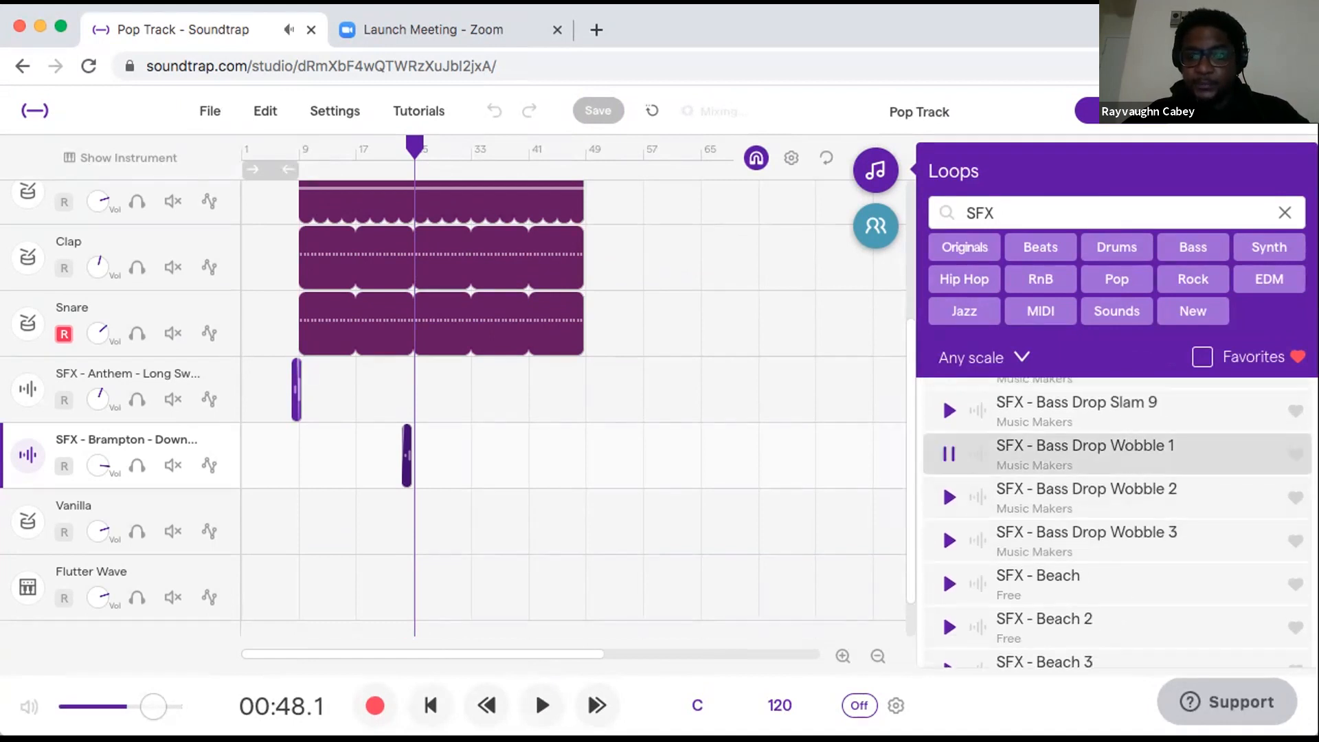
{"action": "key", "text": "Up"}
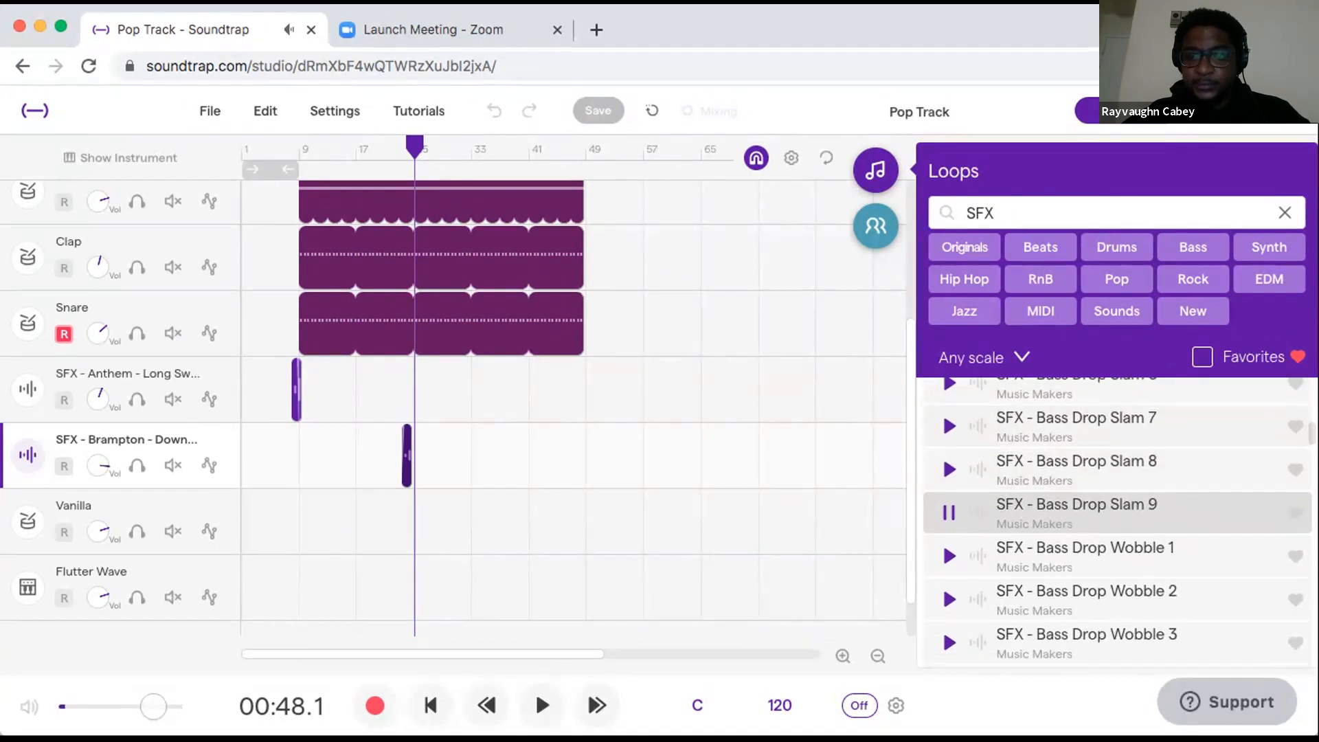
{"action": "key", "text": "Up"}
{"action": "key", "text": "Up"}
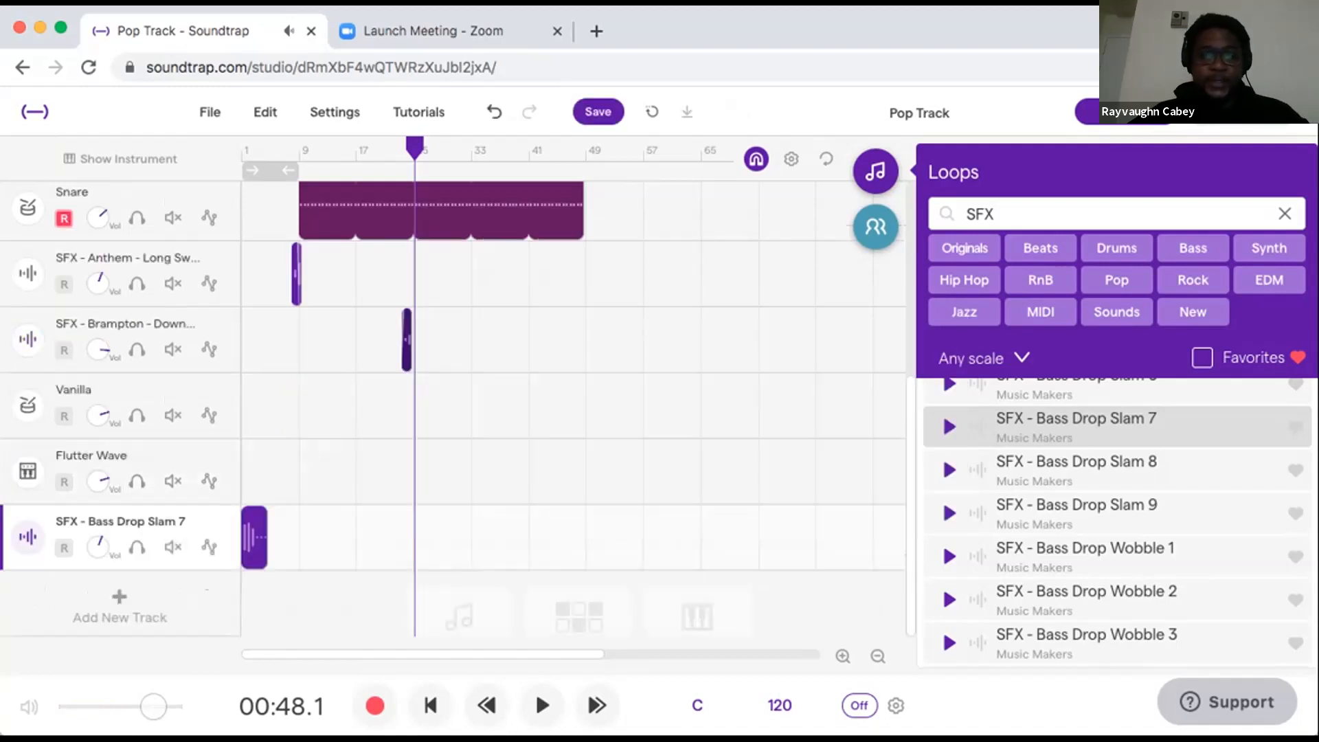
{"action": "left_click", "coordinate": [875, 171]}
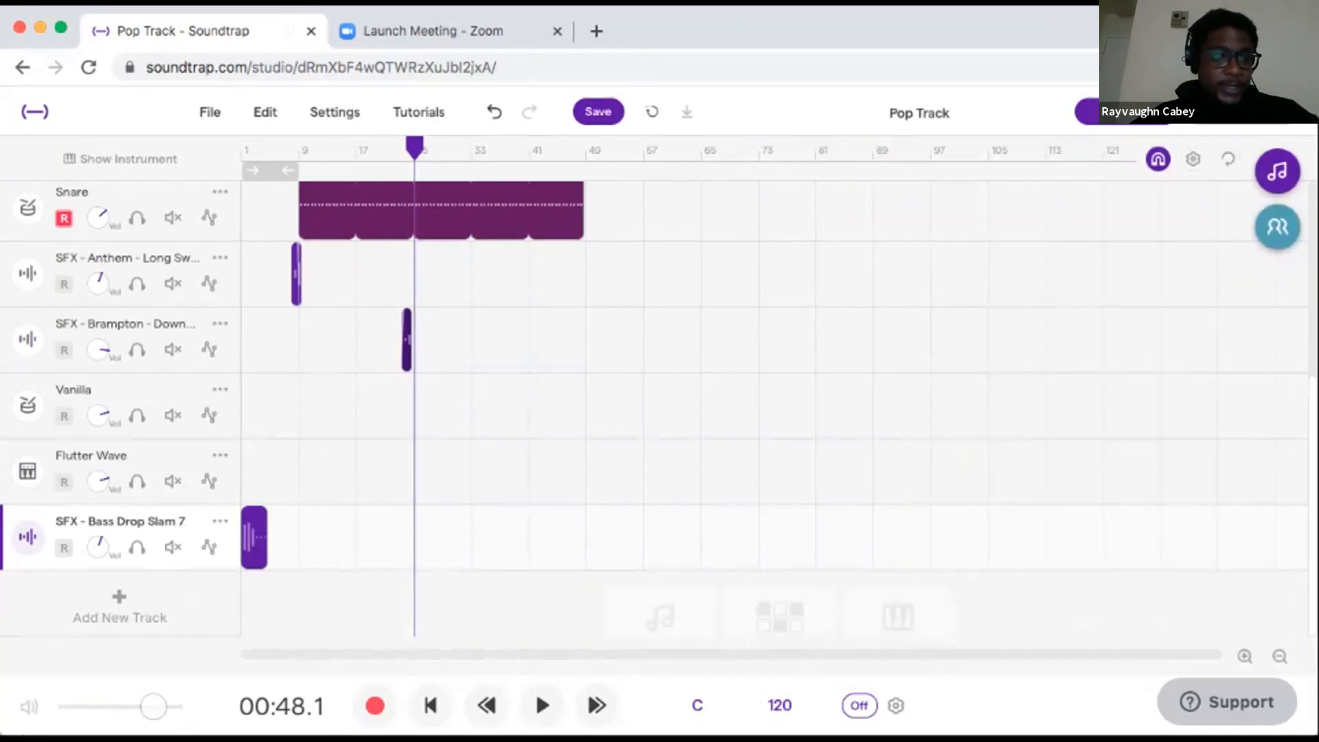
Place the Bass Drop Slam 7 track directly below the Downshifter track and move its region to start at bar 49.
{"action": "left_click_drag", "start_coordinate": [121, 529], "coordinate": [121, 440]}
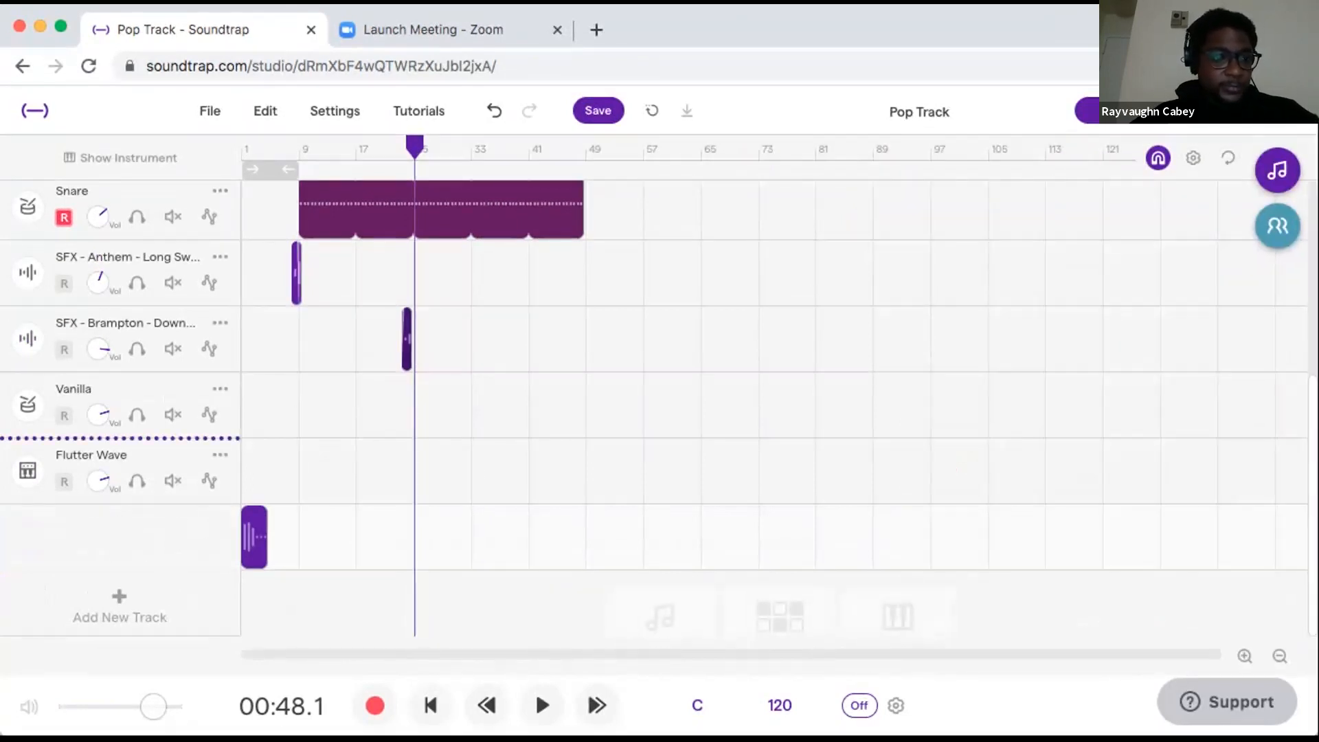
{"action": "left_click_drag", "start_coordinate": [121, 384], "coordinate": [120, 377]}
{"action": "left_click_drag", "start_coordinate": [254, 405], "coordinate": [598, 405]}
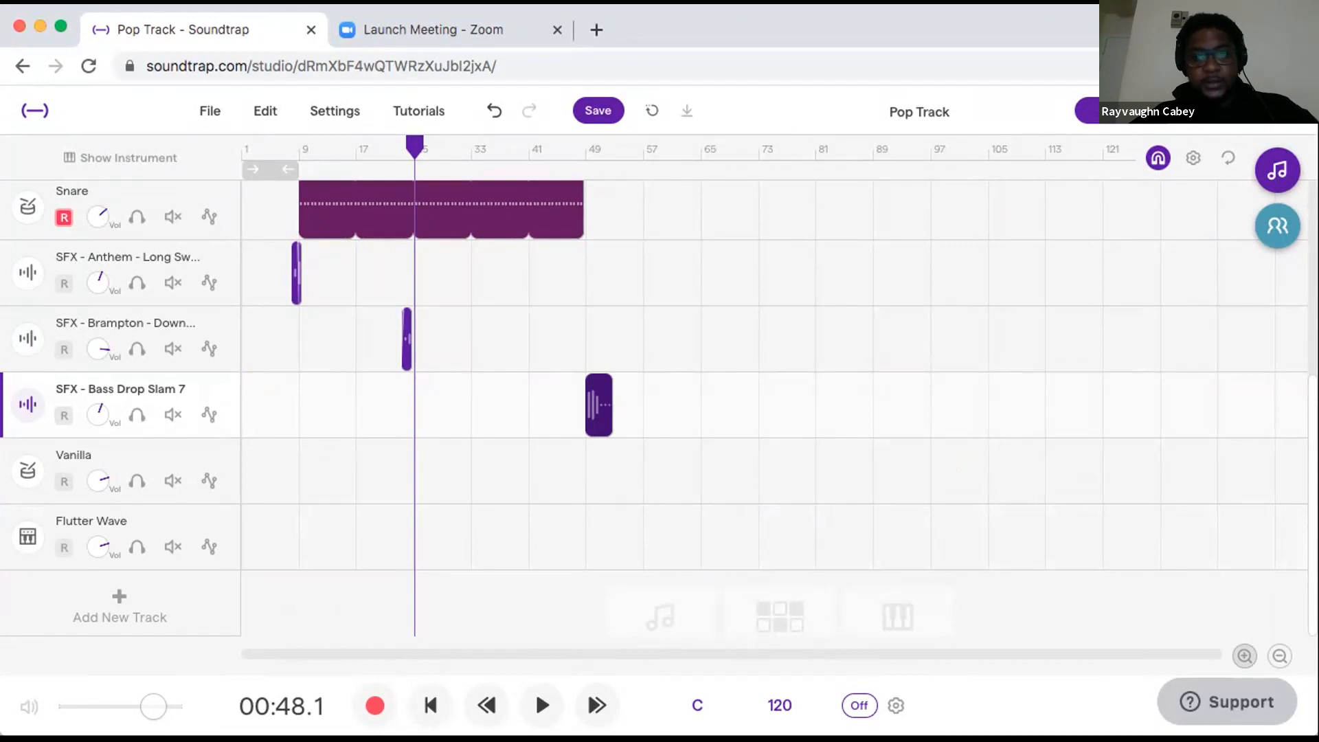
Save the project and play back the ending from bar 45 into the Bass Drop Slam 7 region around bar 50.
{"action": "left_click", "coordinate": [1244, 656]}
{"action": "left_click", "coordinate": [1245, 656]}
{"action": "left_click", "coordinate": [1244, 656]}
{"action": "left_click", "coordinate": [1245, 656]}
{"action": "scroll", "coordinate": [1228, 550], "scroll_direction": "up", "scroll_amount": 1}
{"action": "scroll", "coordinate": [775, 385], "scroll_direction": "up", "scroll_amount": 1}
{"action": "scroll", "coordinate": [774, 384], "scroll_direction": "right", "scroll_amount": 10}
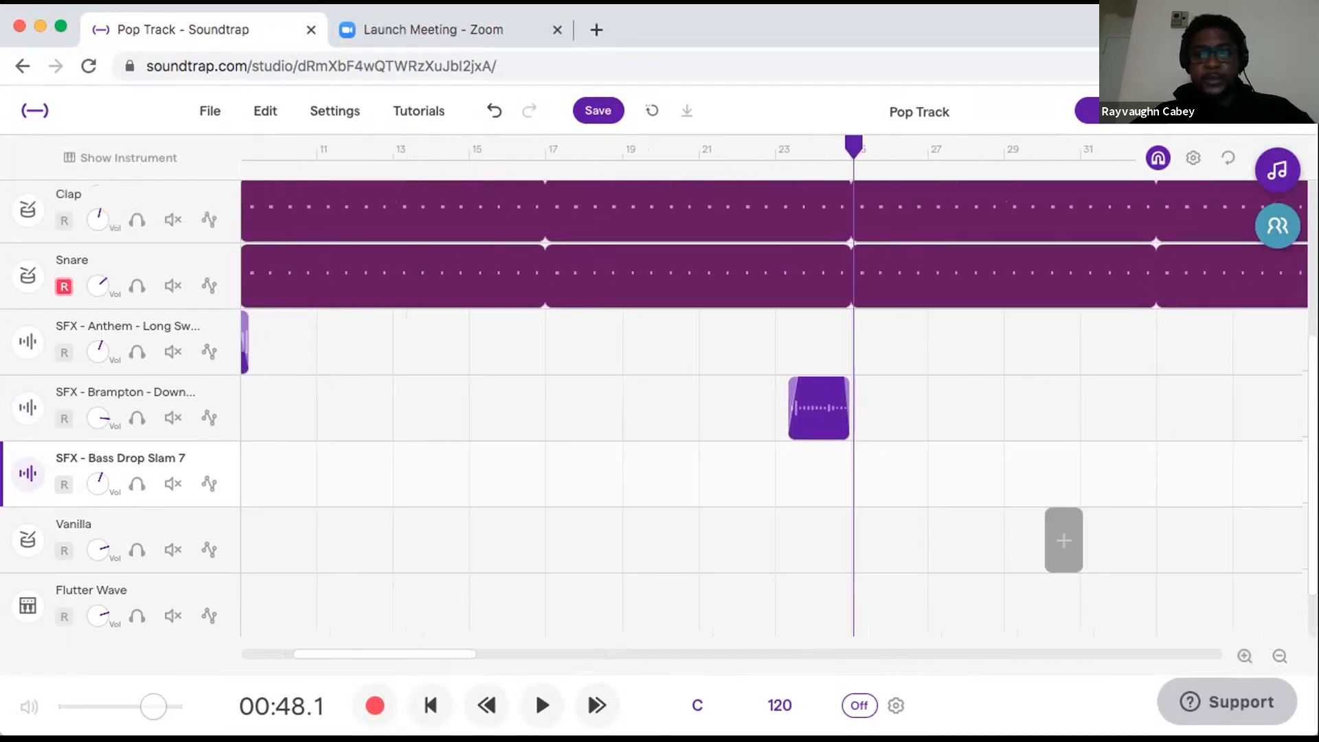
{"action": "scroll", "coordinate": [1064, 549], "scroll_direction": "up", "scroll_amount": 1}
{"action": "scroll", "coordinate": [1063, 549], "scroll_direction": "right", "scroll_amount": 6}
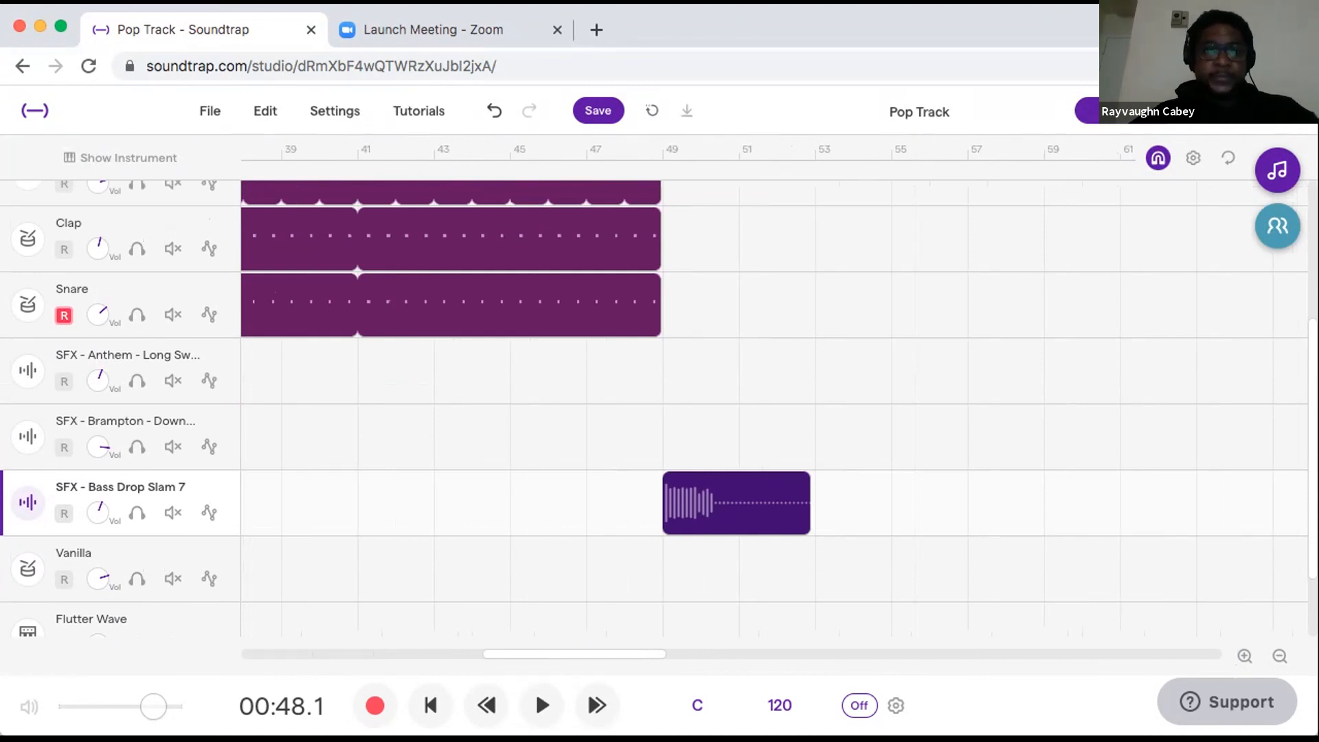
{"action": "key", "text": "super+s"}
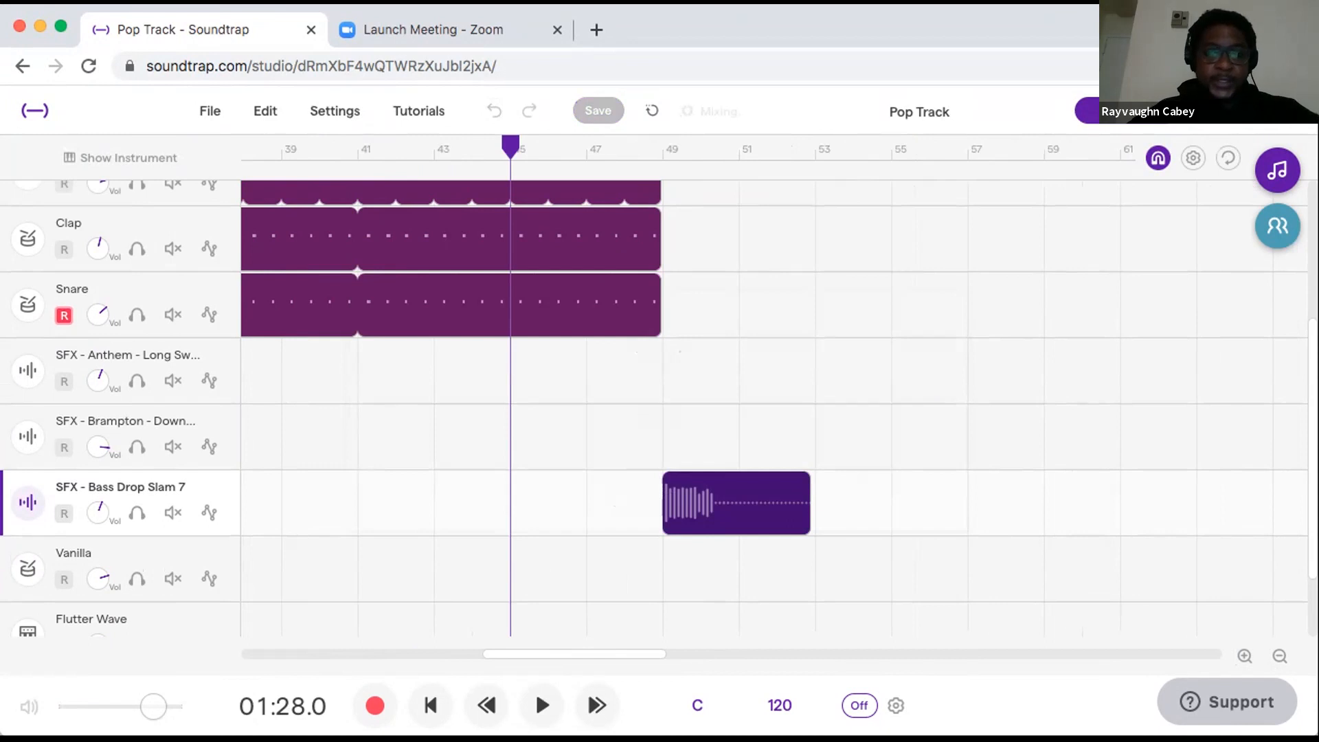
{"action": "left_click", "coordinate": [535, 689]}
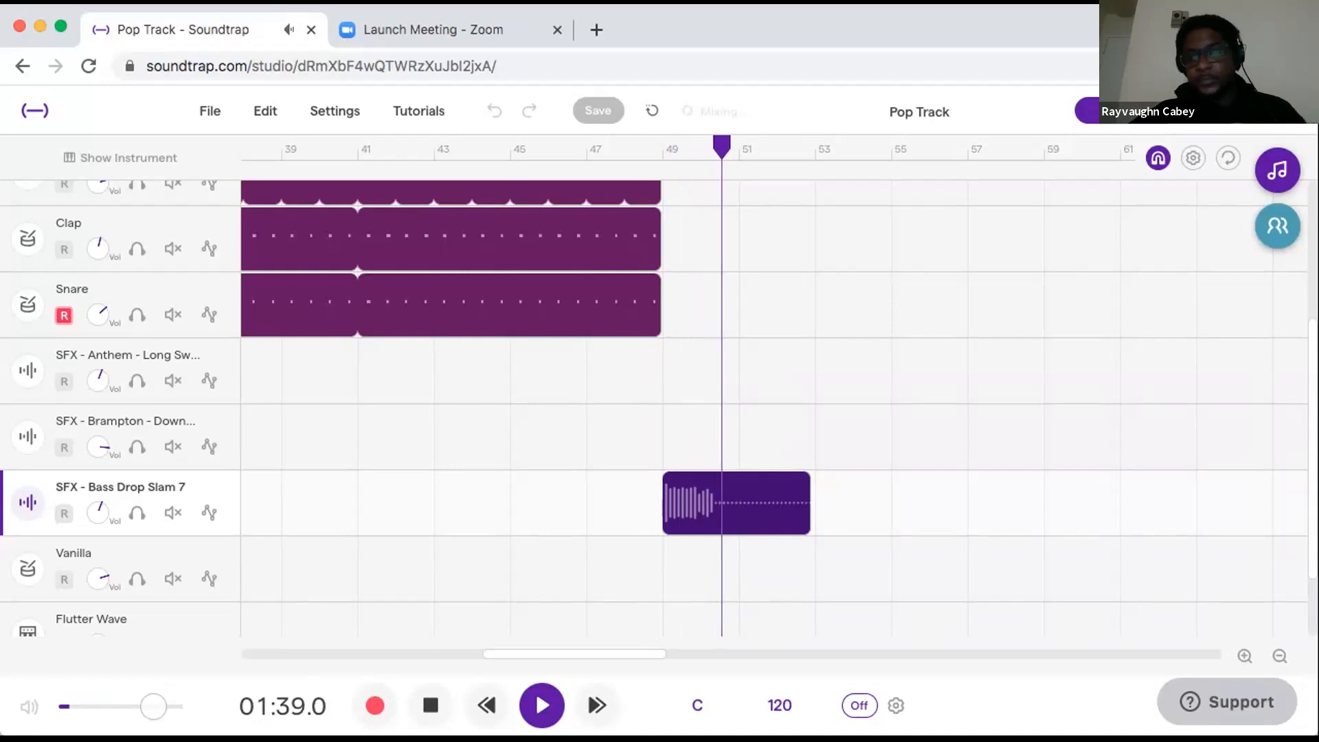
{"action": "key", "text": "space"}
Split the Anthem - Sun Pluck 1 region at bar 33.
{"action": "left_click", "coordinate": [1279, 656]}
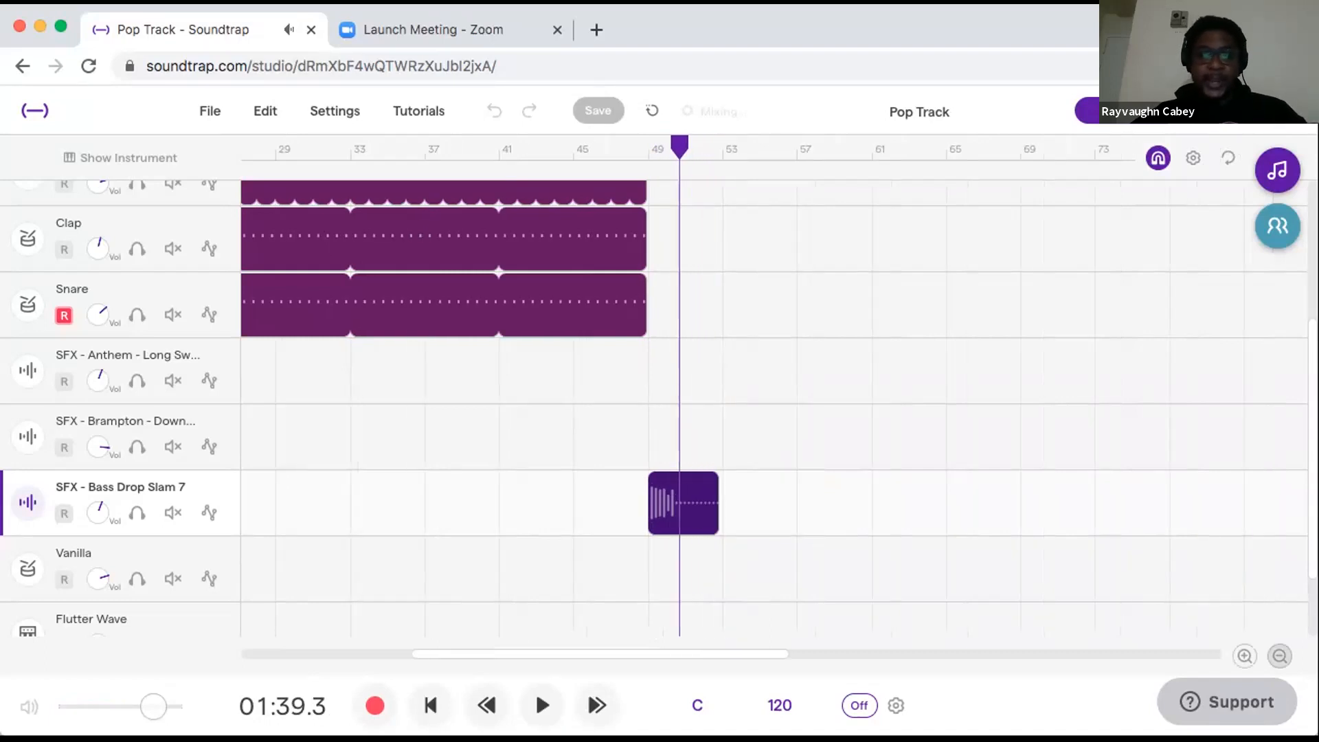
{"action": "left_click", "coordinate": [1279, 656]}
{"action": "left_click", "coordinate": [1279, 656]}
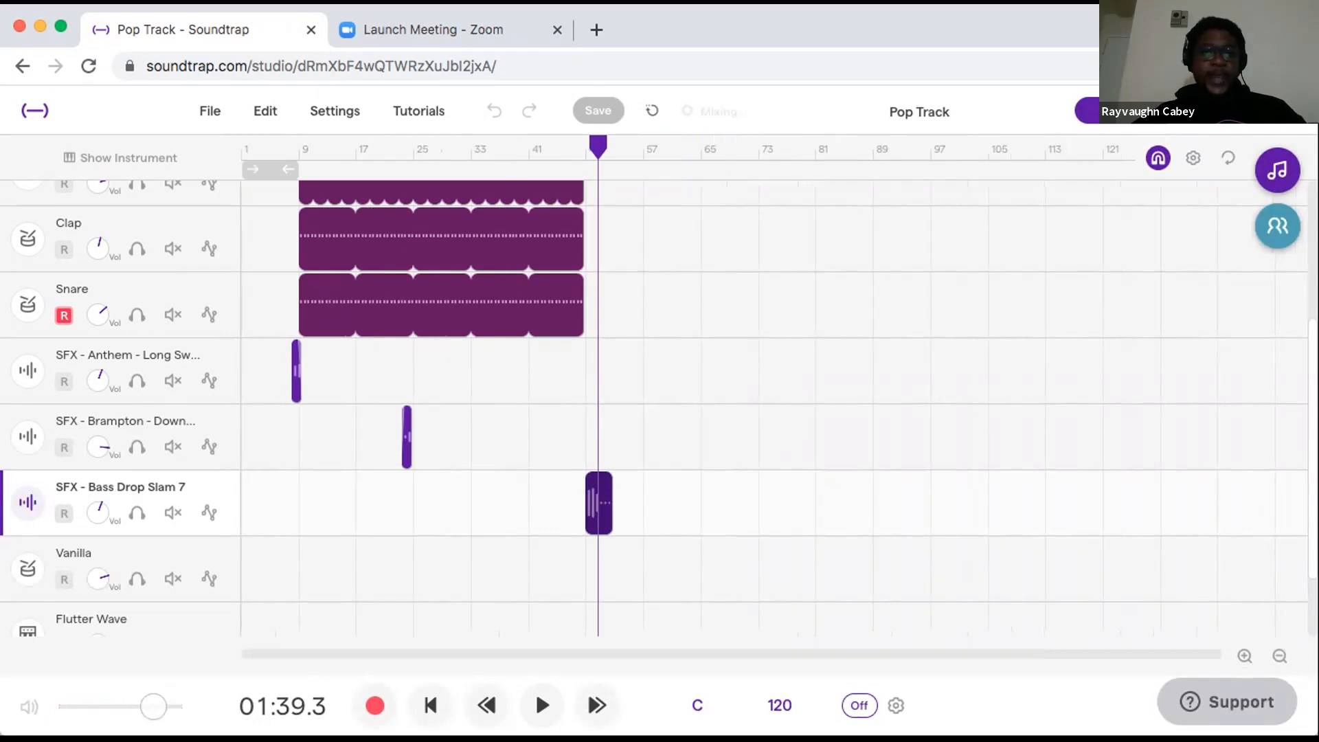
{"action": "scroll", "coordinate": [774, 409], "scroll_direction": "up", "scroll_amount": 1}
{"action": "scroll", "coordinate": [774, 408], "scroll_direction": "up", "scroll_amount": 5}
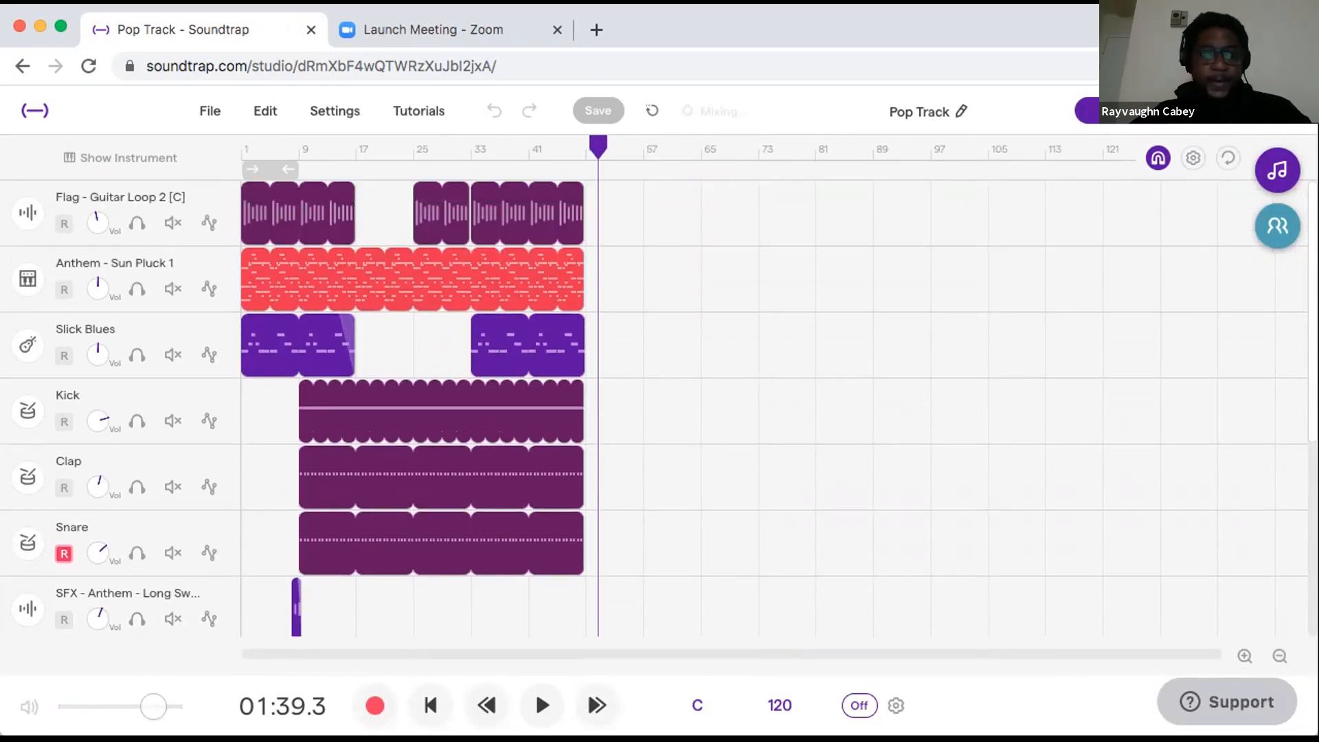
{"action": "left_click_drag", "start_coordinate": [597, 147], "coordinate": [471, 147]}
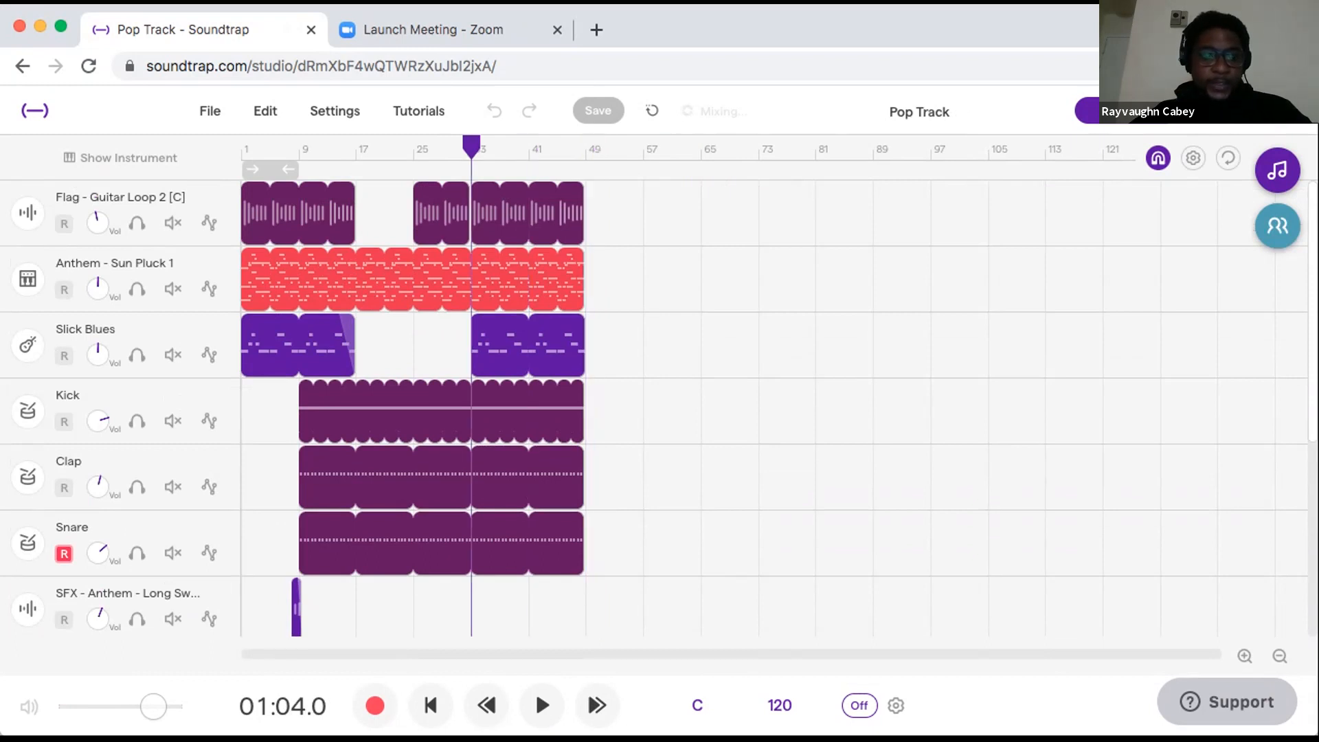
{"action": "left_click", "coordinate": [467, 280]}
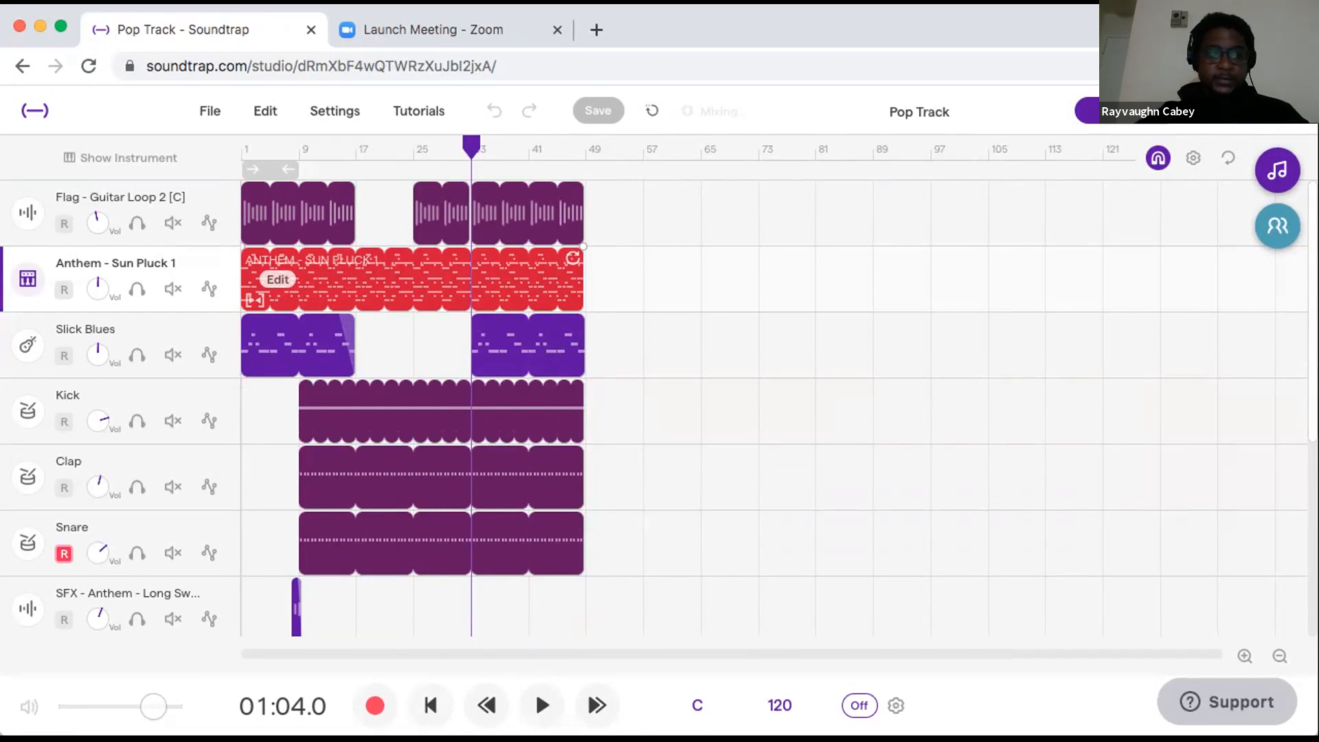
{"action": "key", "text": "super+e"}
Select the guitar, Sun Pluck and Slick Blues regions at bars 33 to 49 and copy the Slick Blues region to bar 57.
{"action": "left_click_drag", "start_coordinate": [648, 351], "coordinate": [603, 251]}
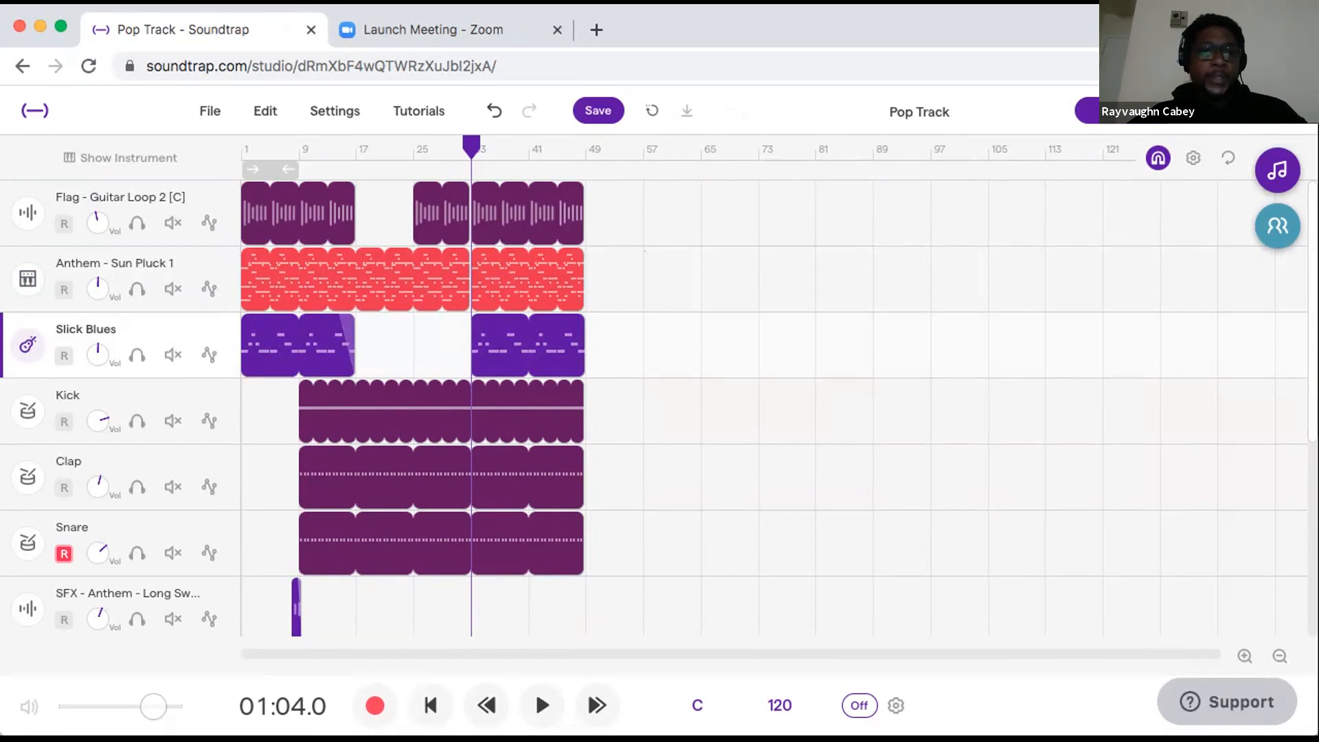
{"action": "left_click_drag", "start_coordinate": [648, 350], "coordinate": [479, 181]}
{"action": "left_click", "coordinate": [644, 289]}
{"action": "left_click", "coordinate": [644, 340]}
{"action": "left_click_drag", "start_coordinate": [587, 313], "coordinate": [700, 220]}
{"action": "scroll", "coordinate": [700, 220], "scroll_direction": "down", "scroll_amount": 3}
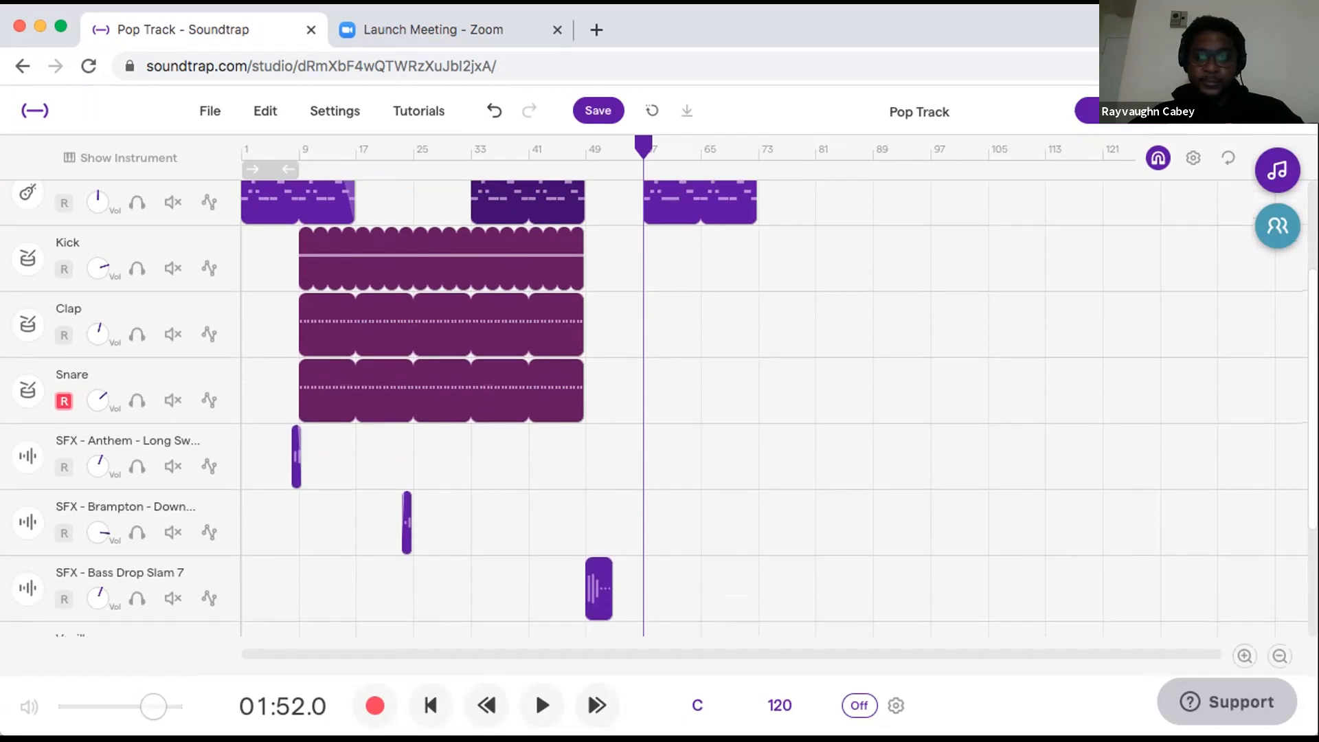
Move the copied guitar, Sun Pluck and Slick Blues regions so that they start at bar 53.
{"action": "scroll", "coordinate": [591, 589], "scroll_direction": "up", "scroll_amount": 10}
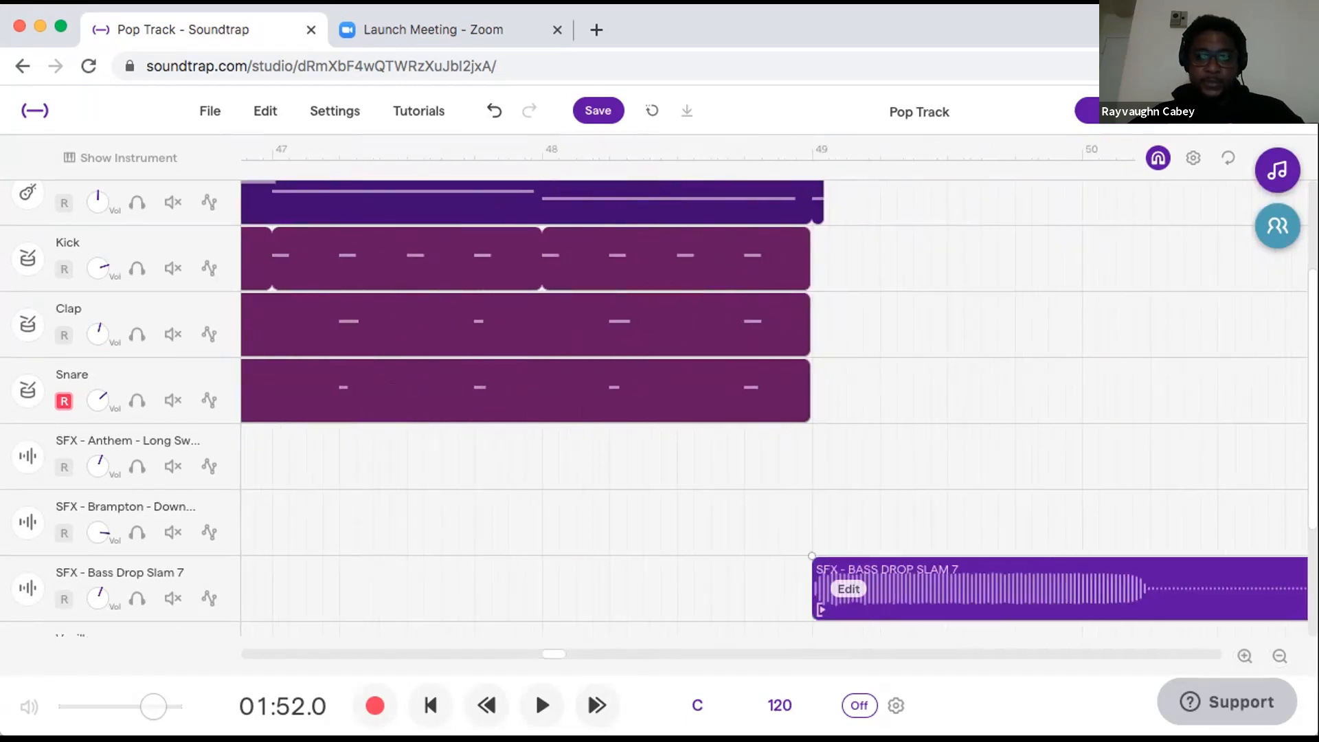
{"action": "scroll", "coordinate": [774, 408], "scroll_direction": "right", "scroll_amount": 7}
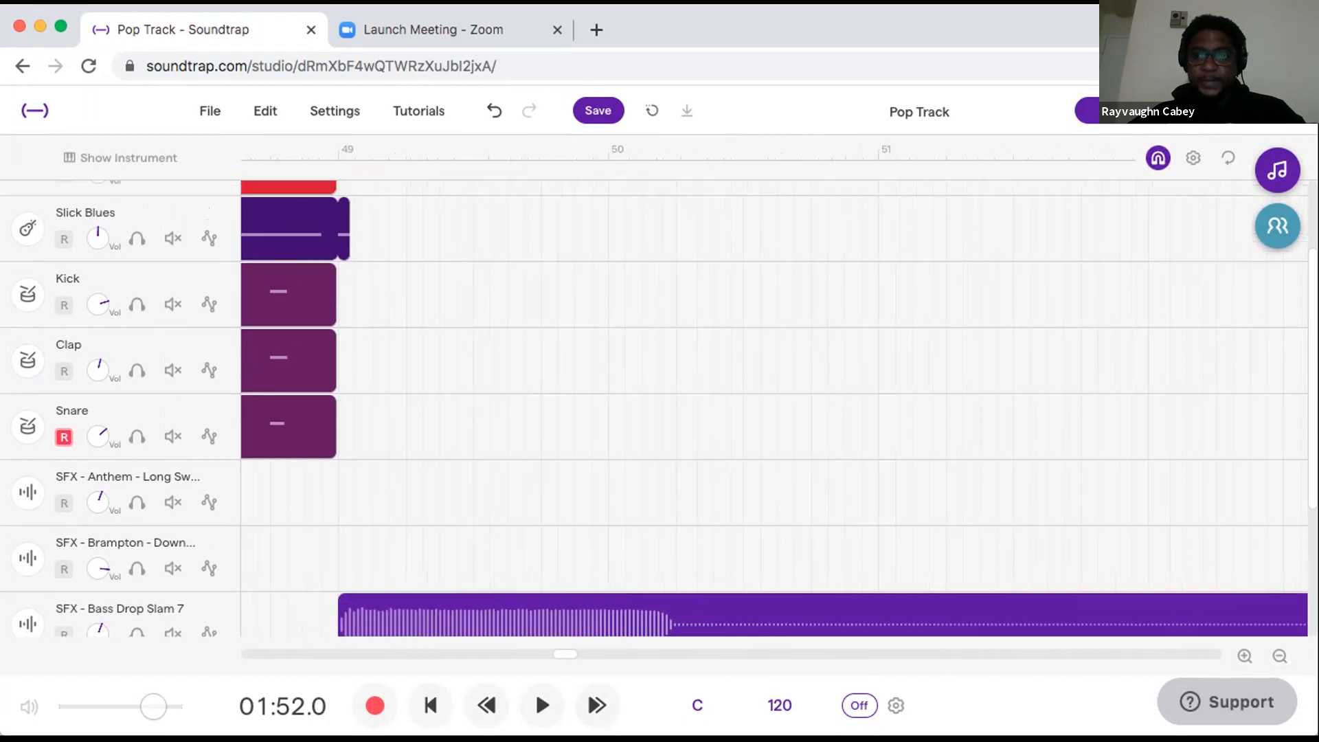
{"action": "scroll", "coordinate": [774, 408], "scroll_direction": "right", "scroll_amount": 2}
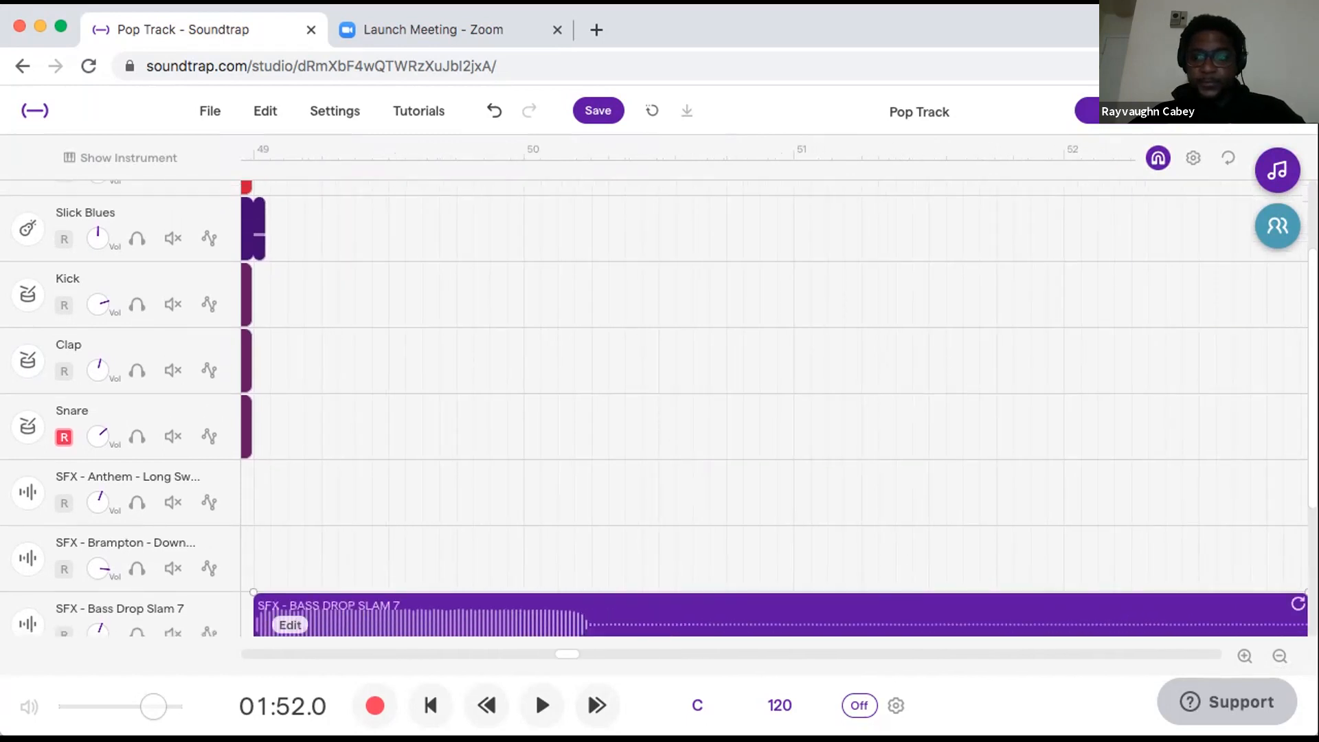
{"action": "left_click", "coordinate": [1244, 656]}
{"action": "scroll", "coordinate": [774, 408], "scroll_direction": "down", "scroll_amount": 2}
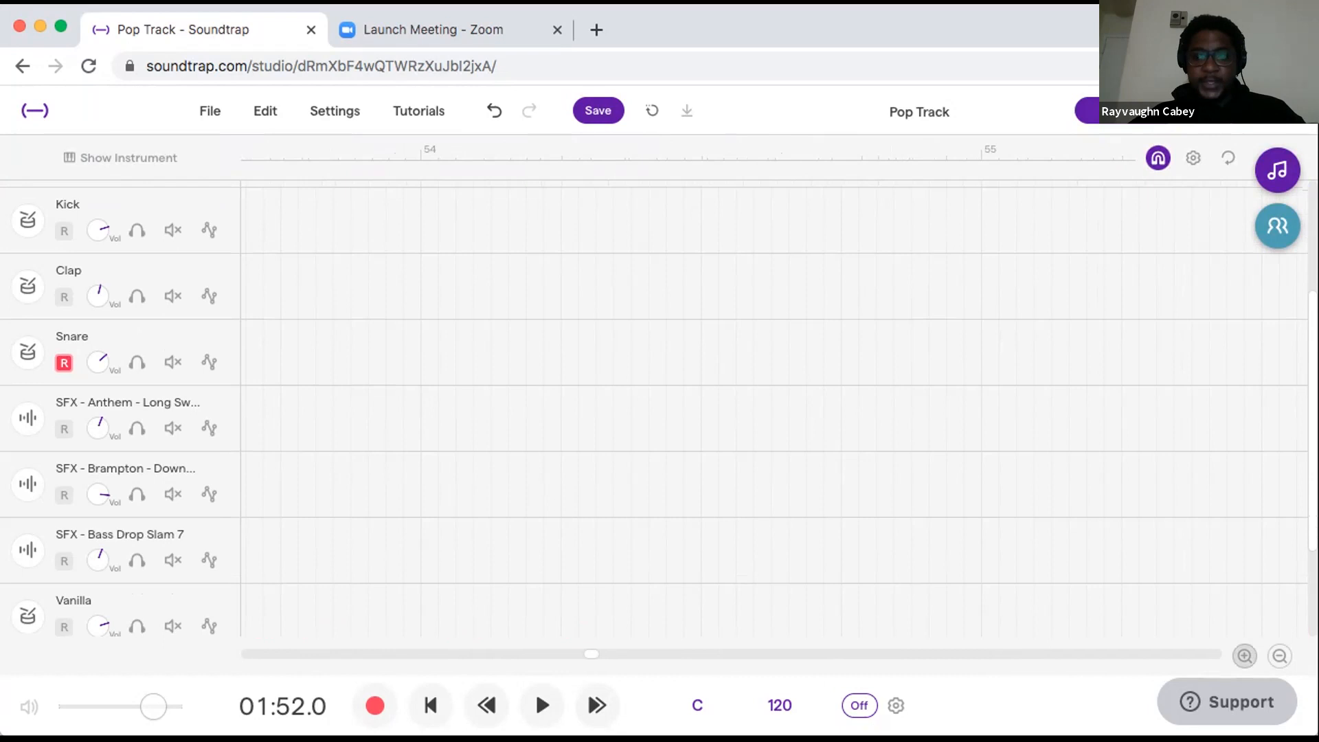
{"action": "left_click", "coordinate": [1279, 656]}
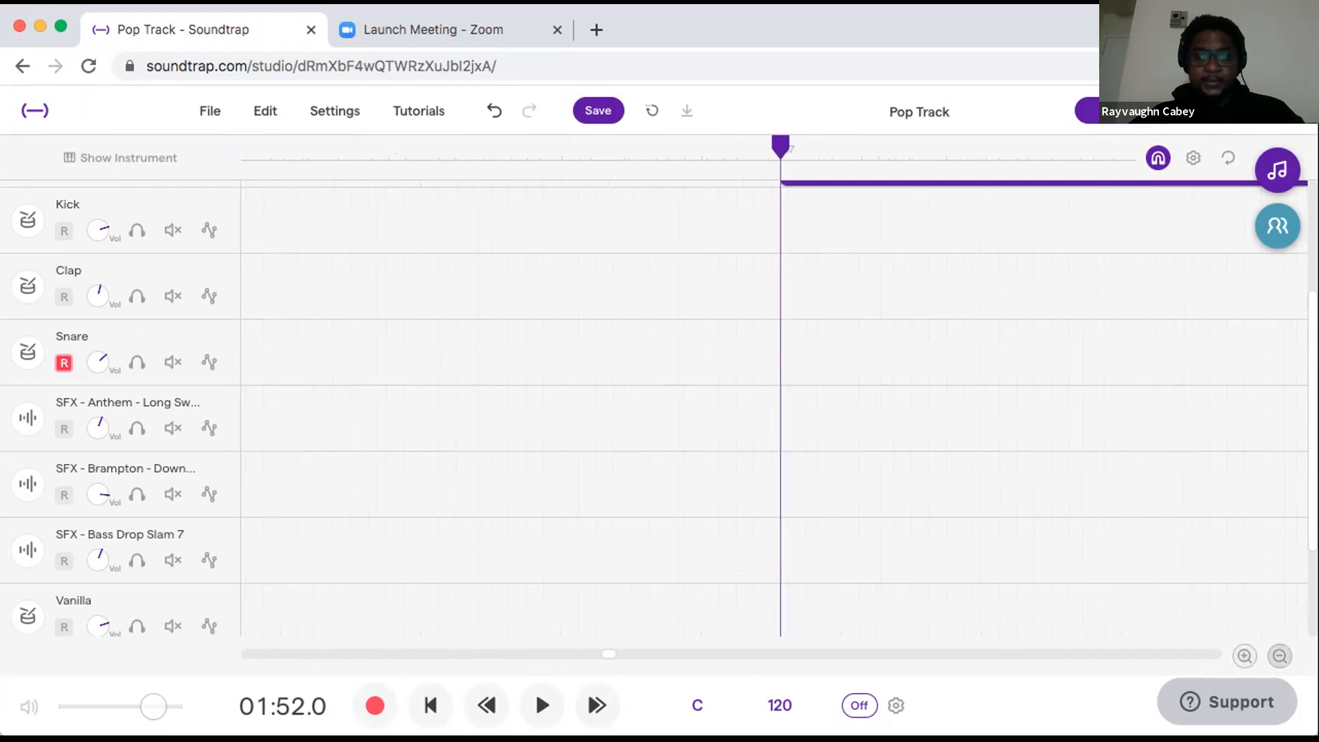
{"action": "left_click", "coordinate": [1280, 656]}
{"action": "left_click", "coordinate": [1280, 656]}
{"action": "left_click", "coordinate": [1280, 656]}
{"action": "left_click", "coordinate": [1280, 656]}
{"action": "left_click", "coordinate": [1279, 656]}
{"action": "left_click", "coordinate": [1280, 656]}
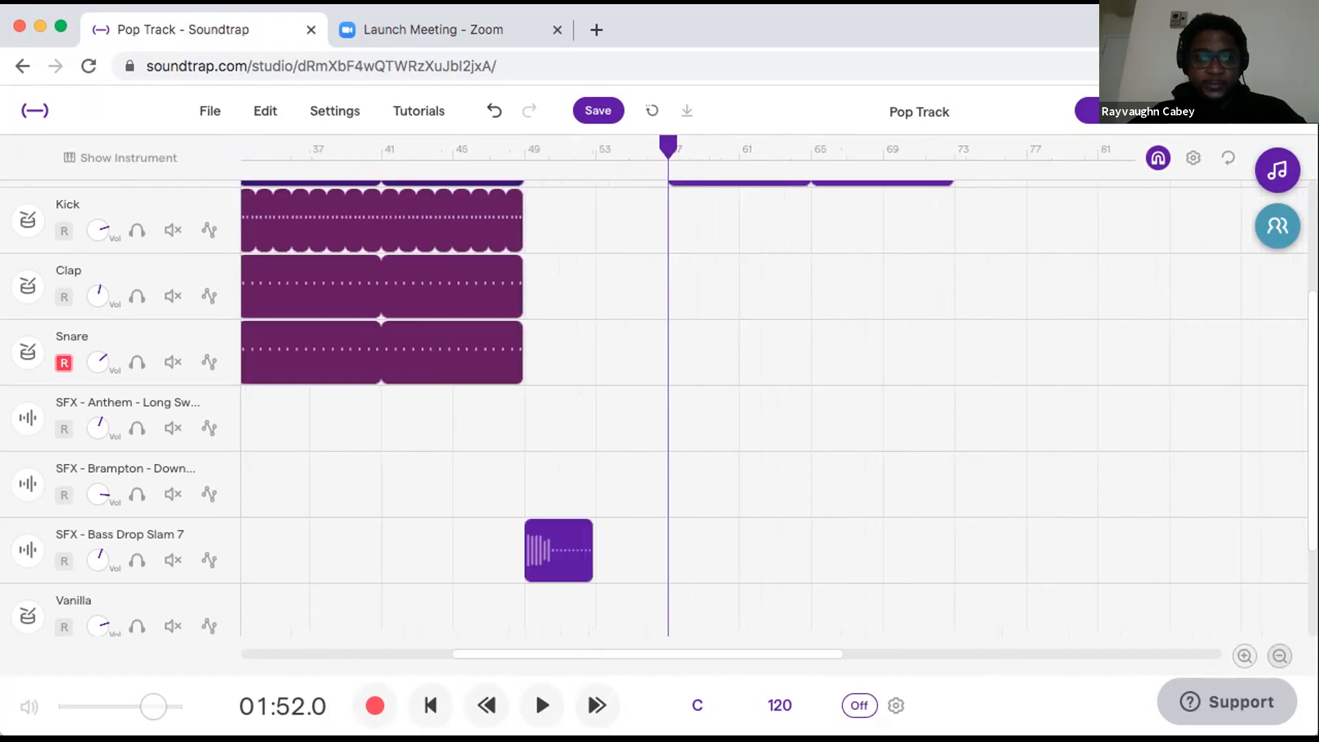
{"action": "left_click", "coordinate": [596, 149]}
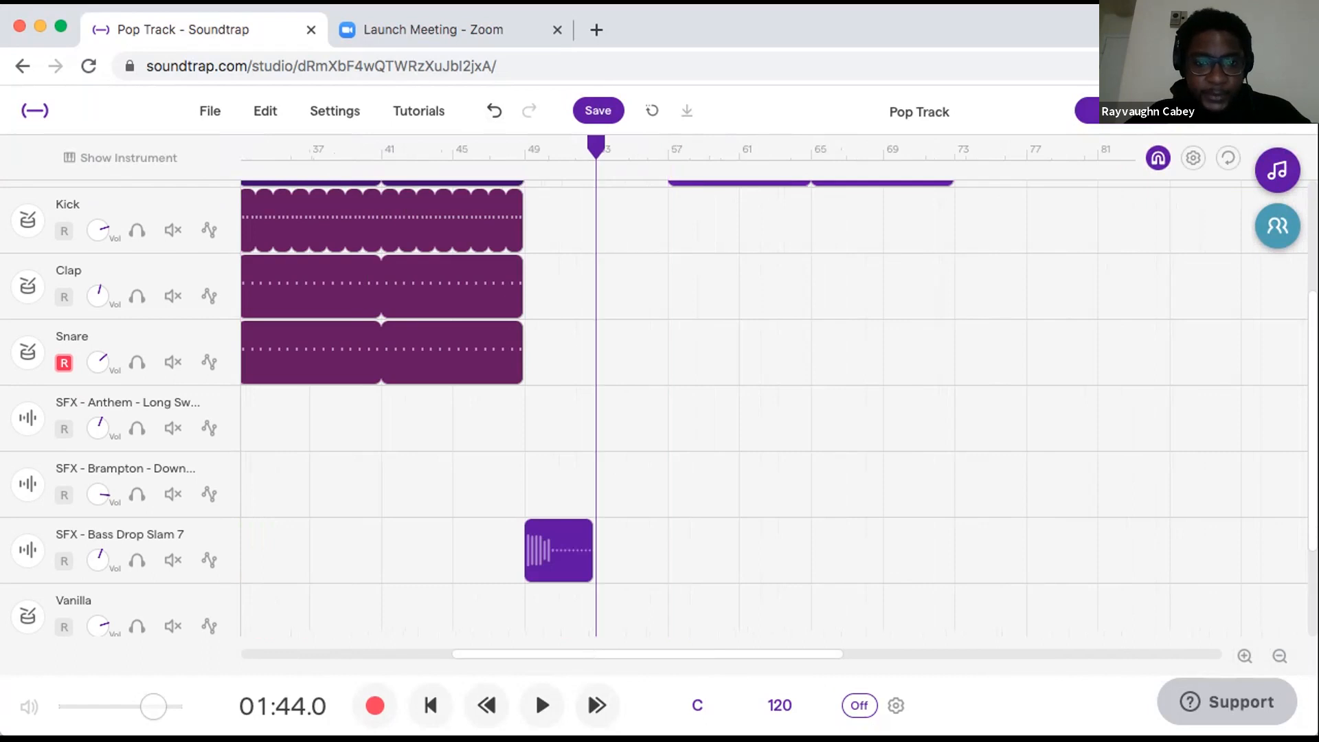
{"action": "scroll", "coordinate": [774, 408], "scroll_direction": "up", "scroll_amount": 3}
{"action": "left_click_drag", "start_coordinate": [1037, 410], "coordinate": [644, 206]}
Play back the transition around bar 49 and stop in the gap before the copied regions.
{"action": "left_click", "coordinate": [544, 149]}
{"action": "left_click", "coordinate": [487, 705]}
{"action": "left_click", "coordinate": [535, 690]}
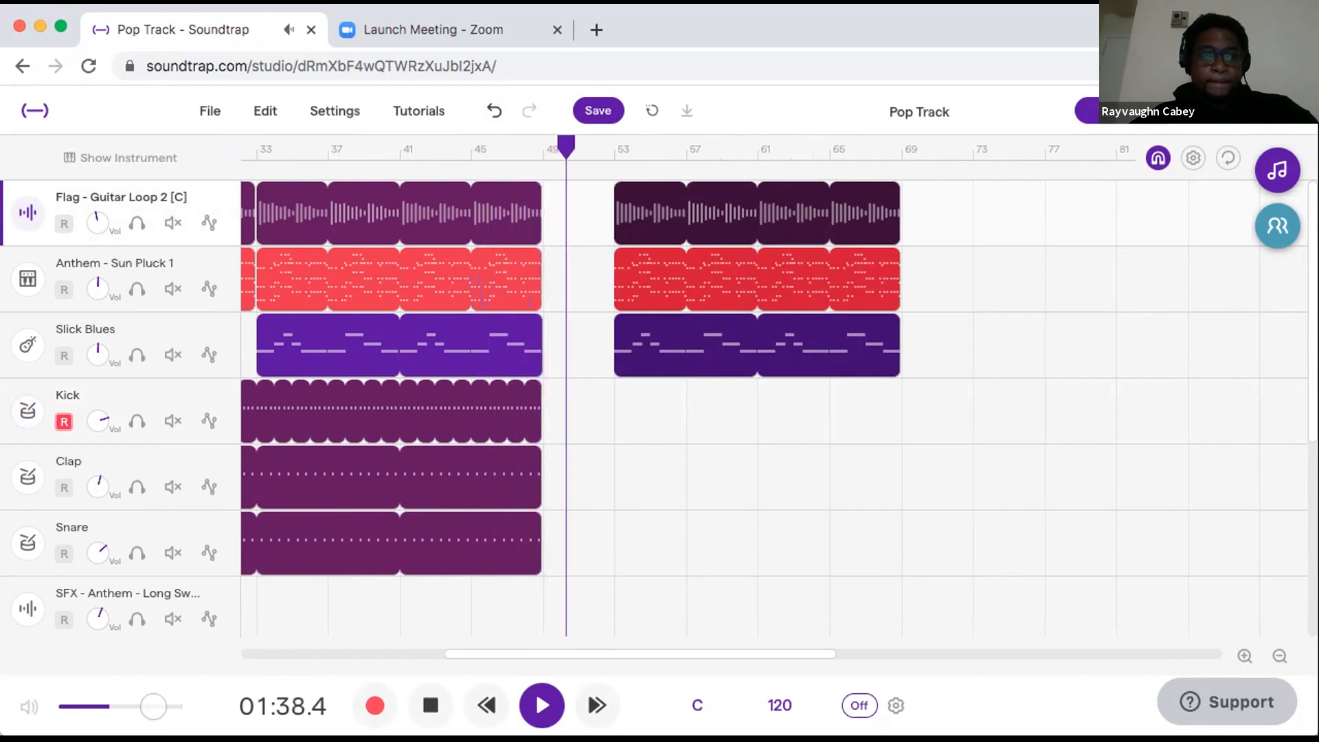
{"action": "key", "text": "space"}
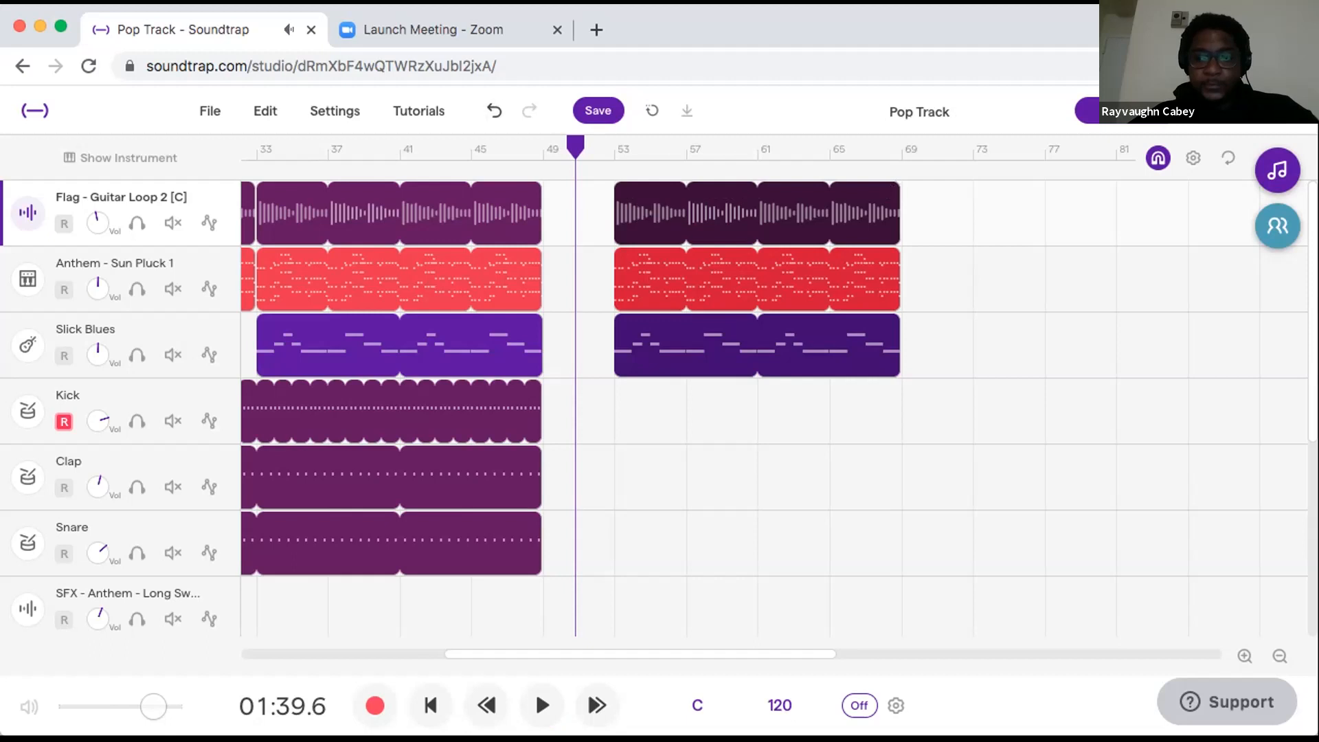
Move the three copied regions to start at bar 51 and play back from about bar 48.
{"action": "left_click", "coordinate": [1245, 656]}
{"action": "left_click", "coordinate": [1245, 656]}
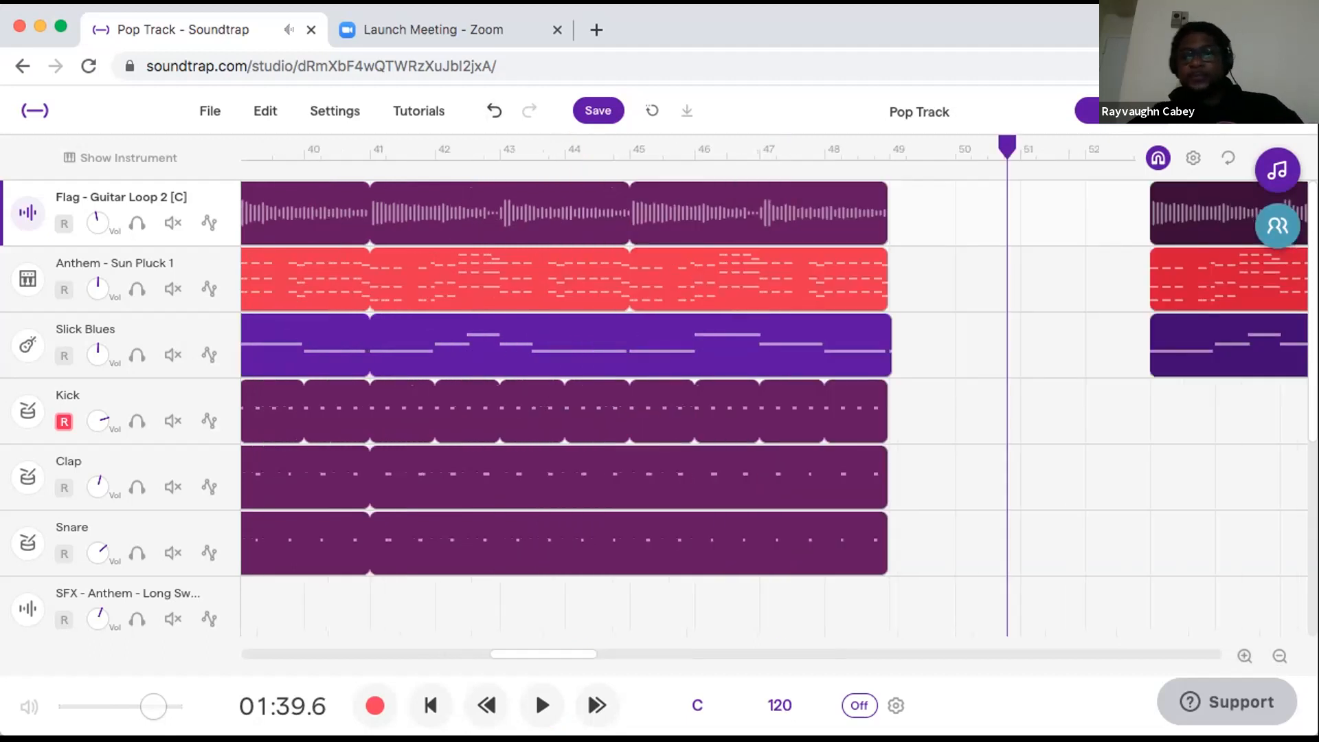
{"action": "left_click_drag", "start_coordinate": [1256, 444], "coordinate": [1041, 202]}
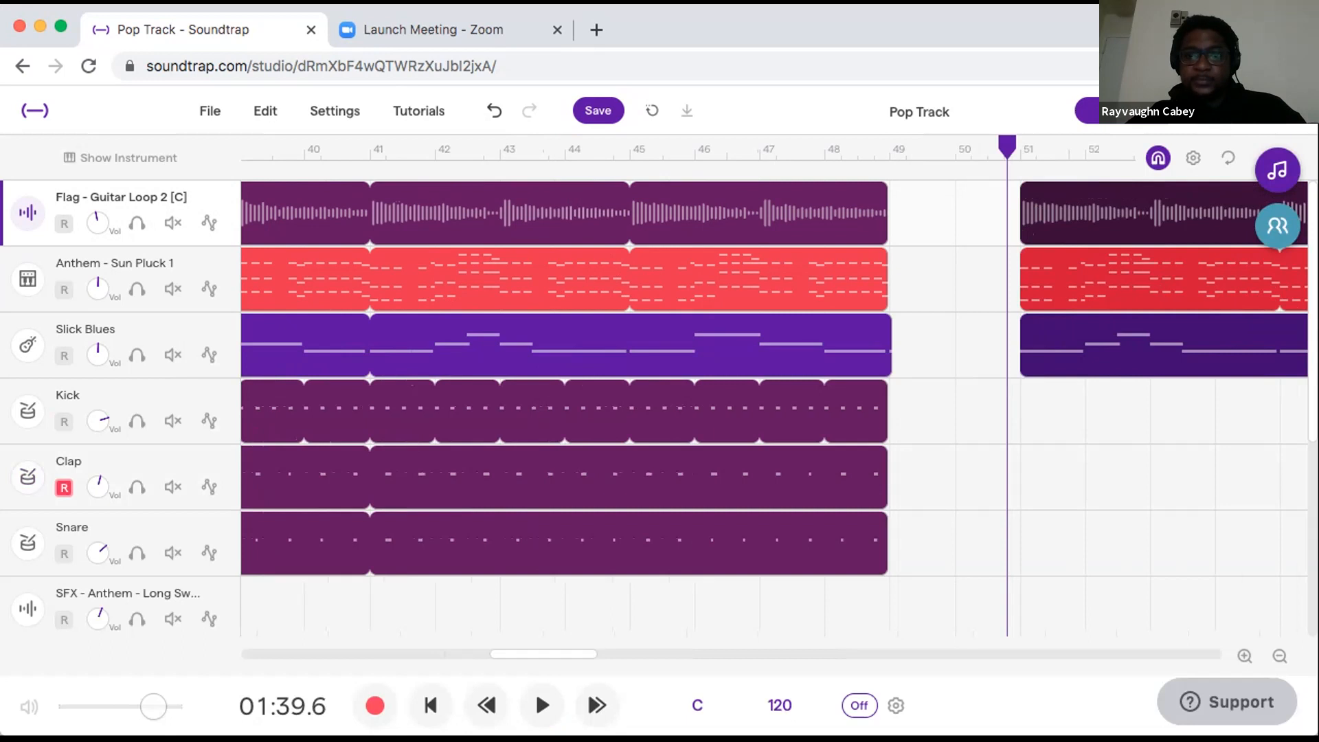
{"action": "left_click_drag", "start_coordinate": [1006, 147], "coordinate": [841, 147]}
{"action": "key", "text": "space"}
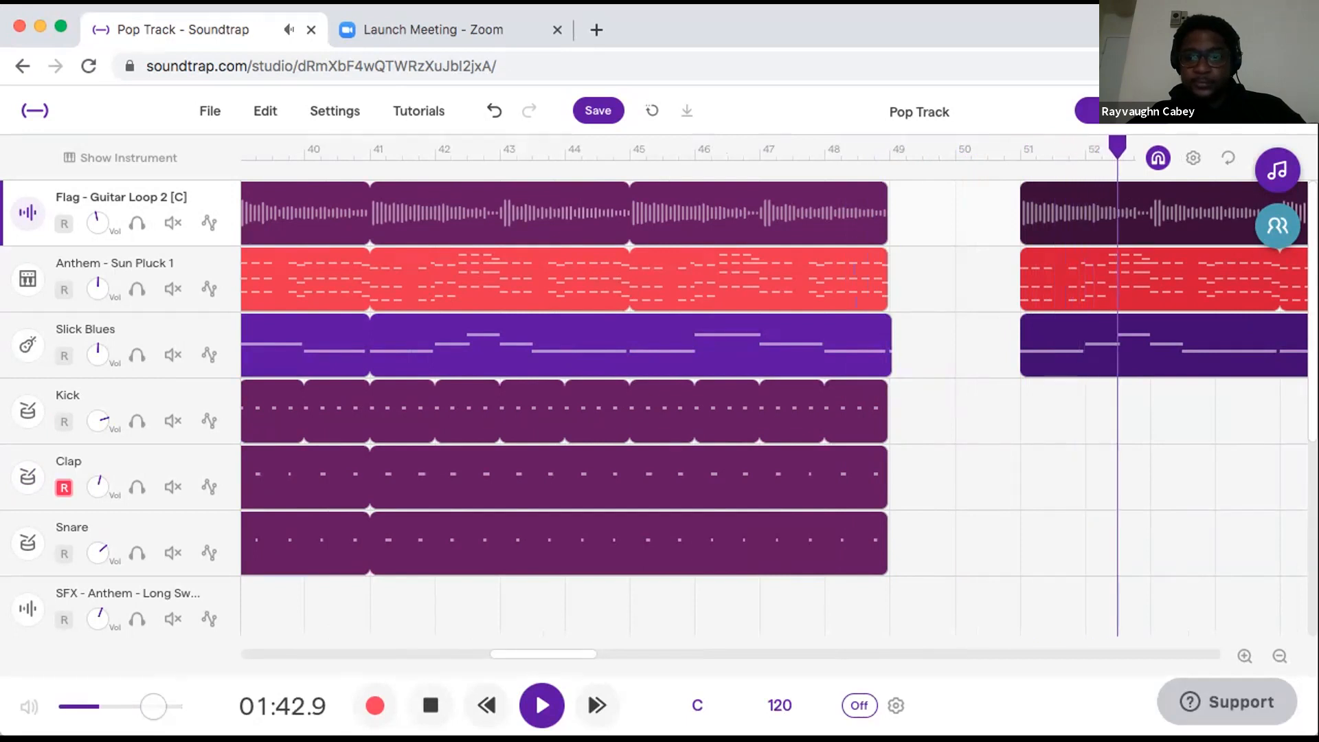
Fade out the copied guitar, Sun Pluck and Slick Blues regions from bar 61 to their end and save the project.
{"action": "left_click", "coordinate": [1280, 656]}
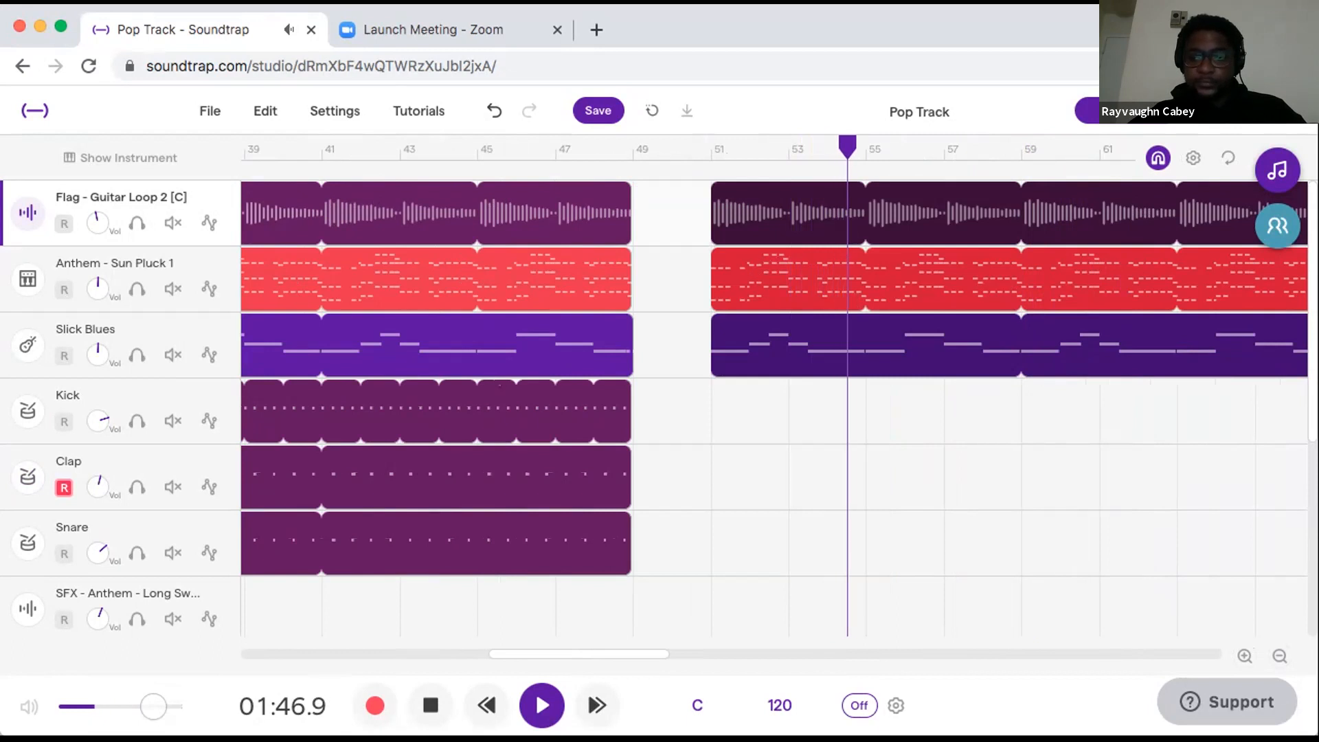
{"action": "left_click", "coordinate": [1279, 656]}
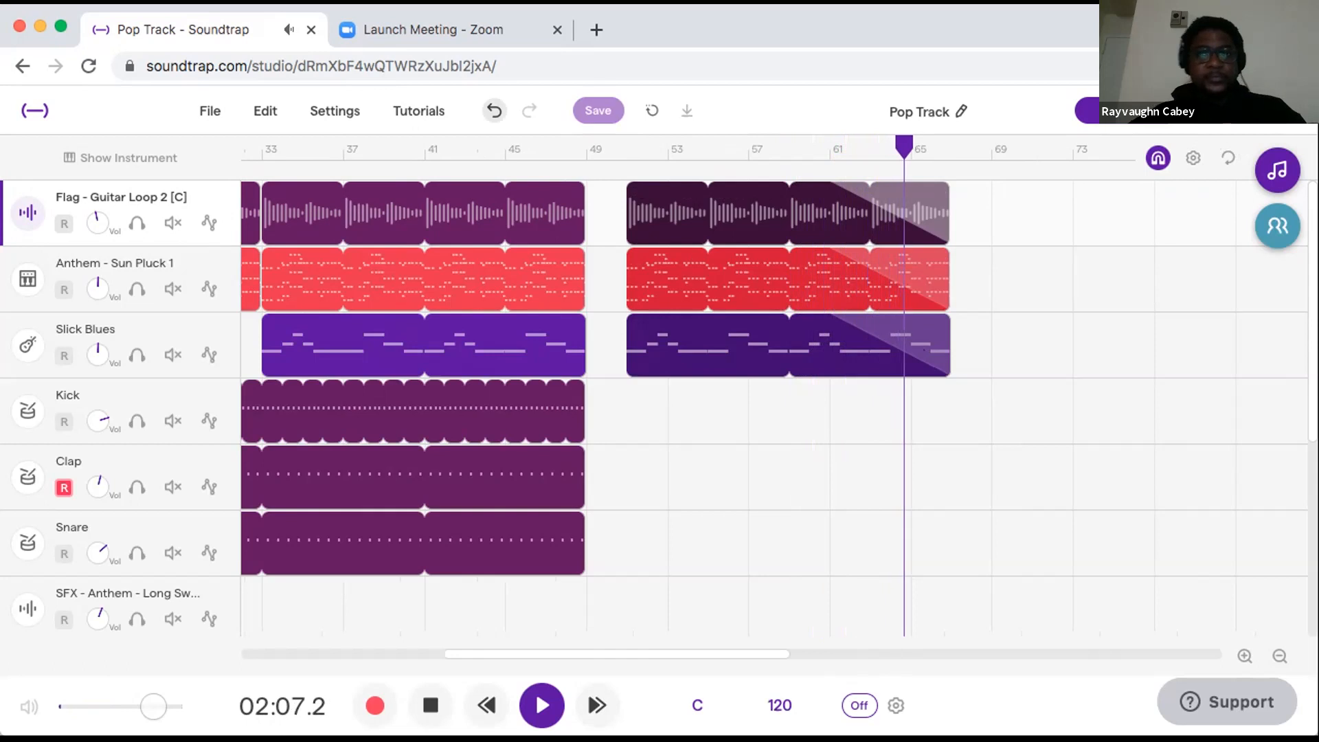
{"action": "left_click", "coordinate": [597, 111]}
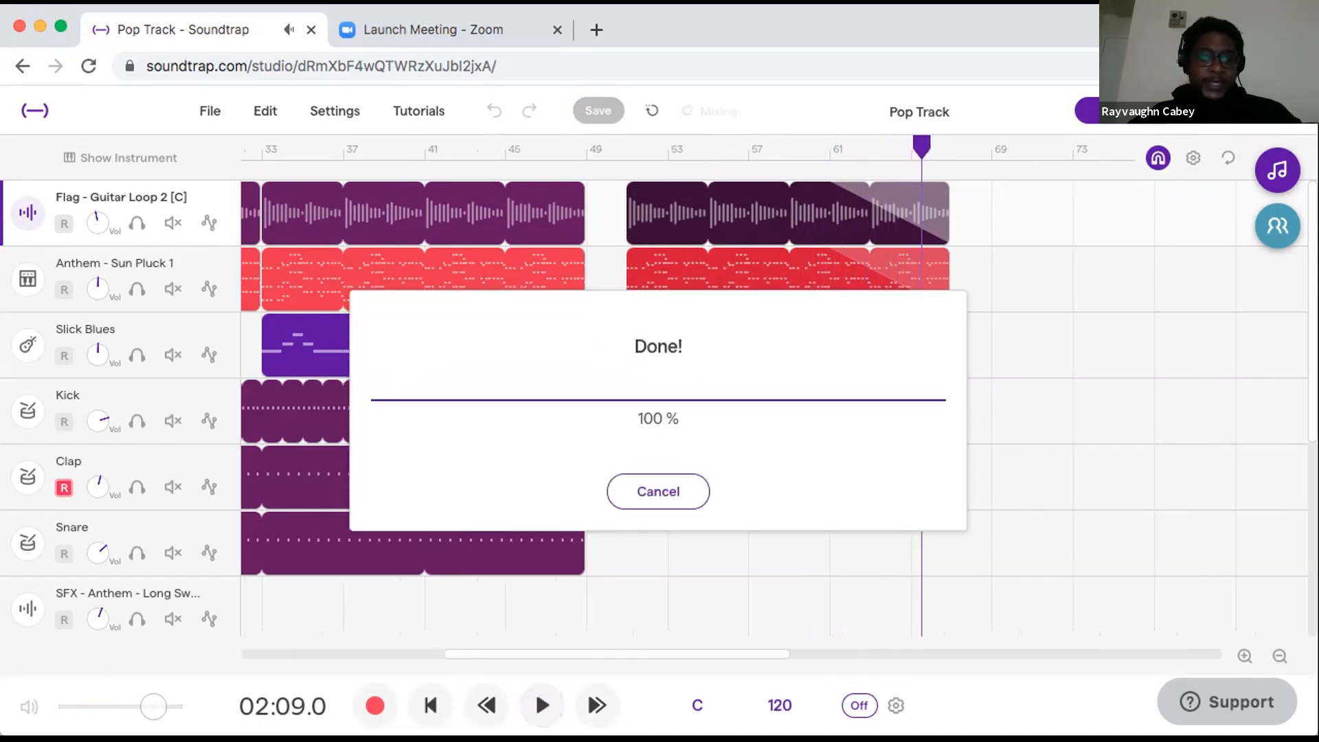
Play the whole arrangement from the beginning into the ending around bar 59, then return the playhead to the start.
{"action": "key", "text": "Left"}
{"action": "key", "text": "Left"}
{"action": "key", "text": "Left"}
{"action": "key", "text": "Left"}
{"action": "key", "text": "Left"}
{"action": "key", "text": "Left"}
{"action": "key", "text": "Left"}
{"action": "key", "text": "Left"}
{"action": "key", "text": "Left"}
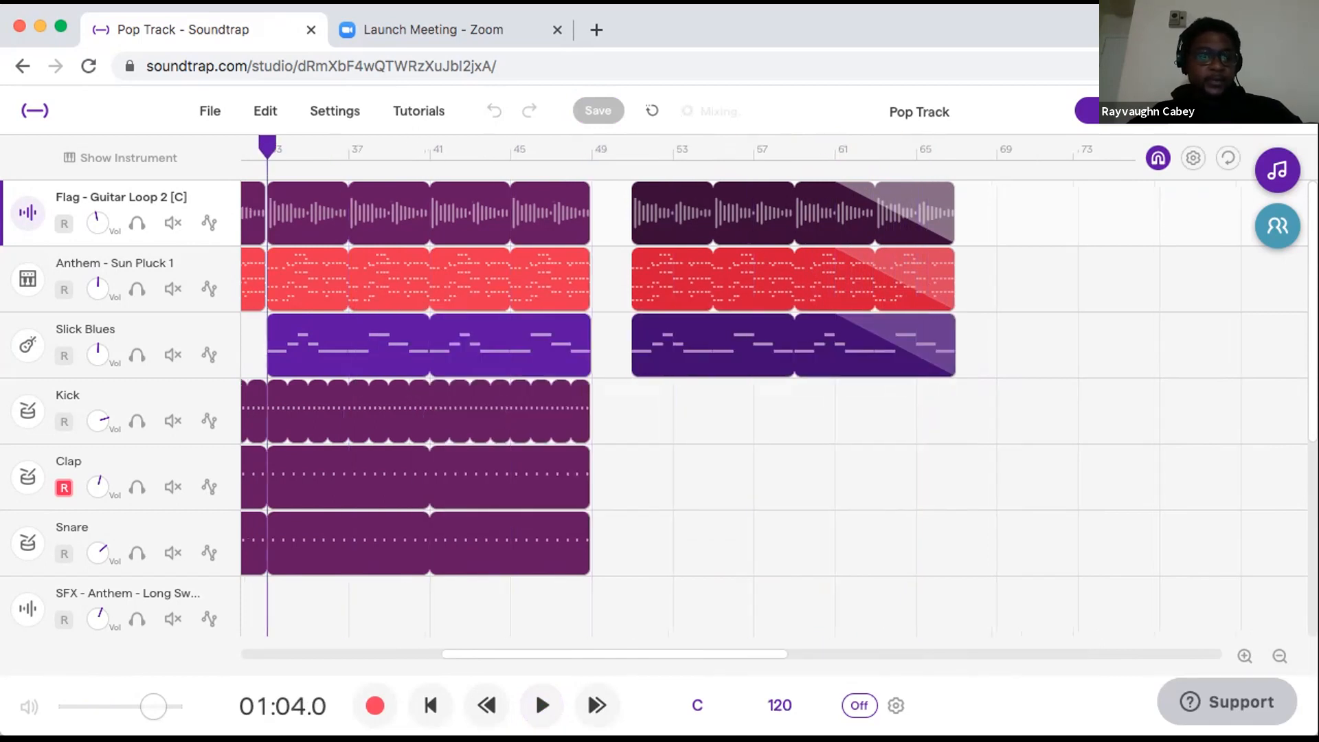
{"action": "key", "text": "Left"}
{"action": "key", "text": "Left"}
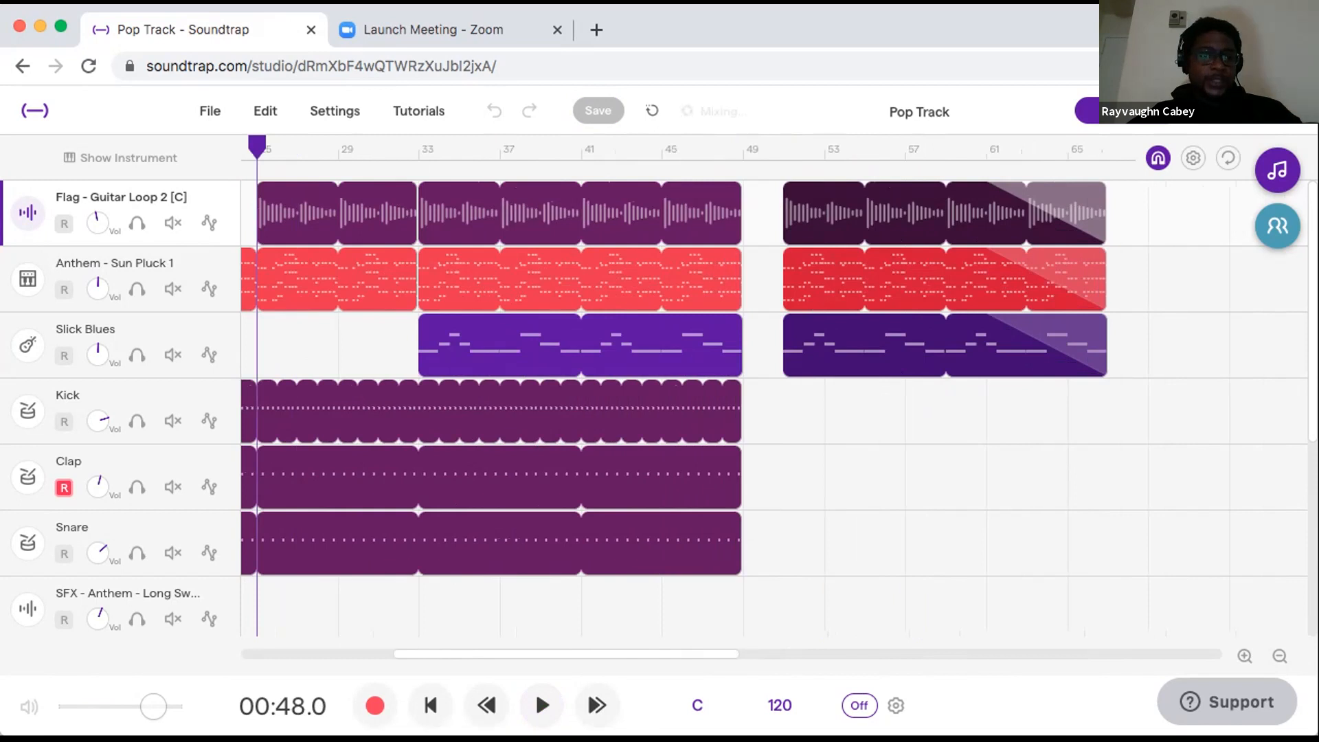
{"action": "key", "text": "Left"}
{"action": "key", "text": "Left"}
{"action": "key", "text": "Left"}
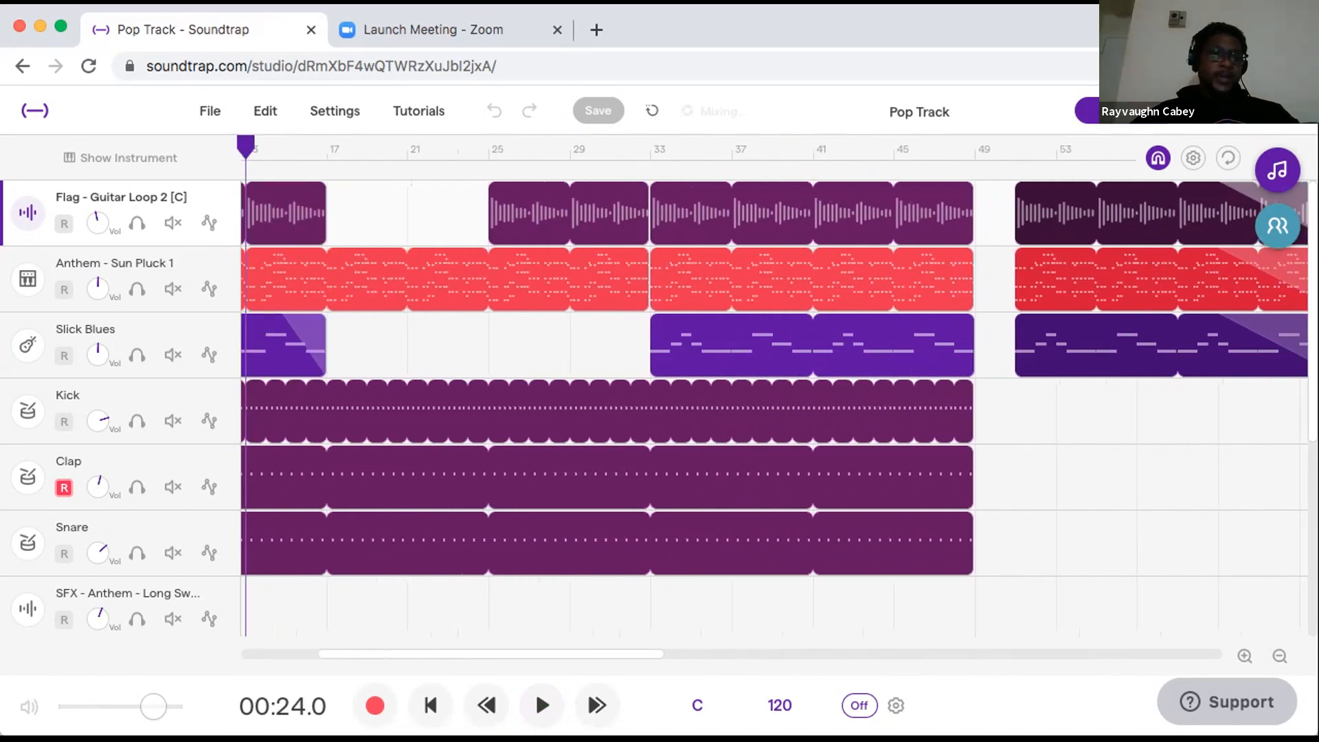
{"action": "key", "text": "Left"}
{"action": "key", "text": "Left"}
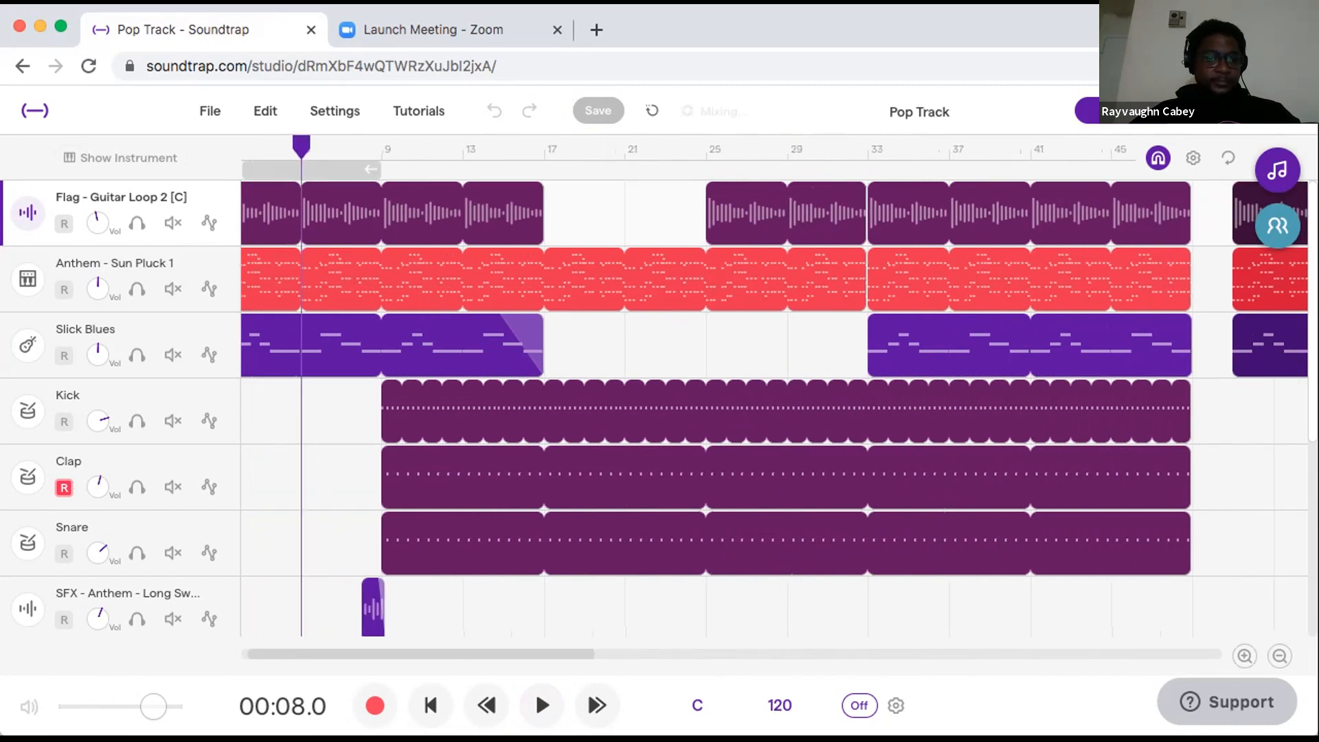
{"action": "key", "text": "Left"}
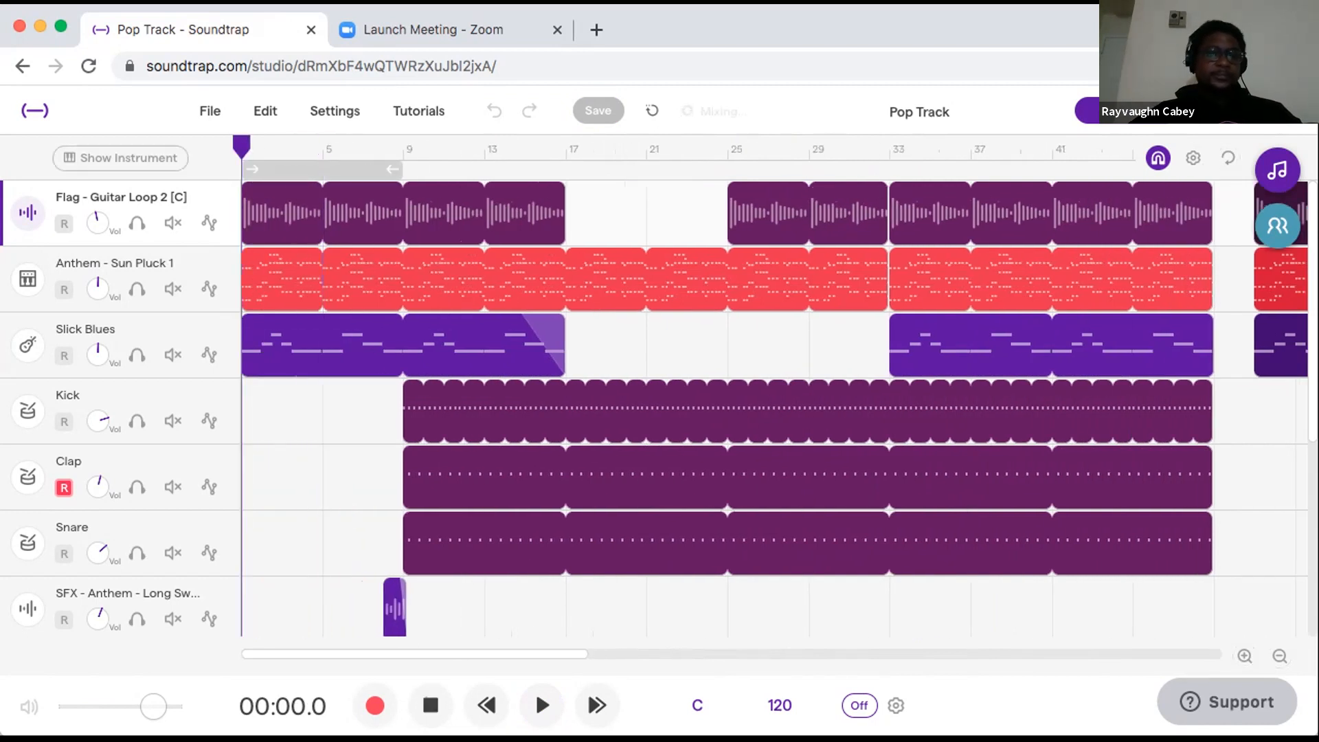
{"action": "key", "text": "space"}
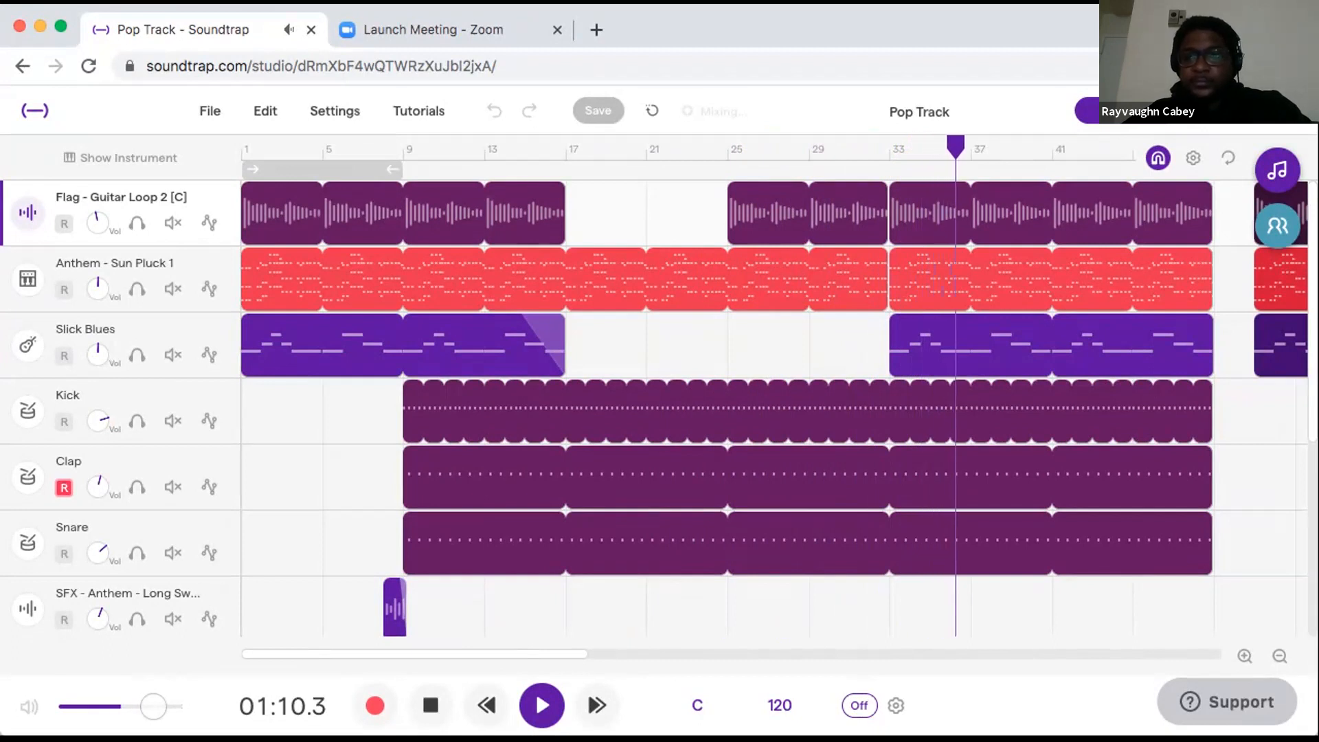
{"action": "left_click", "coordinate": [1279, 655]}
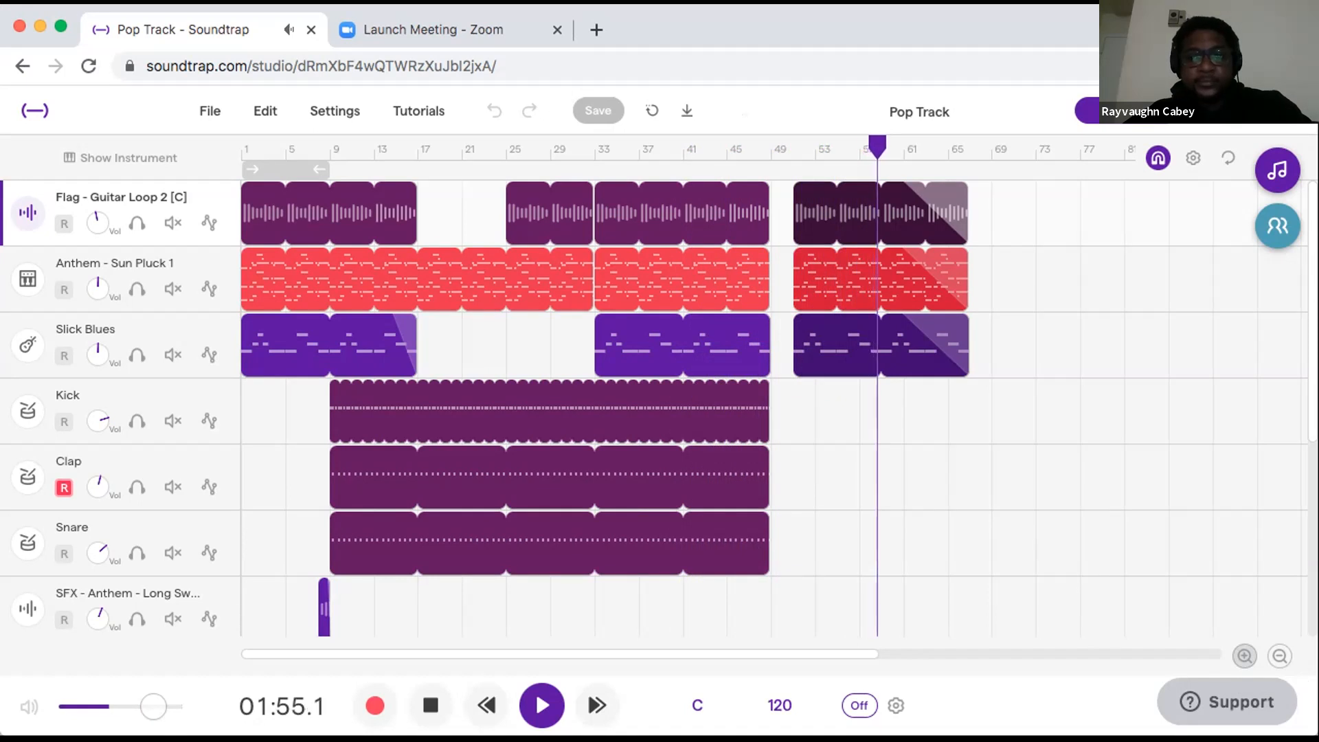
{"action": "key", "text": "space"}
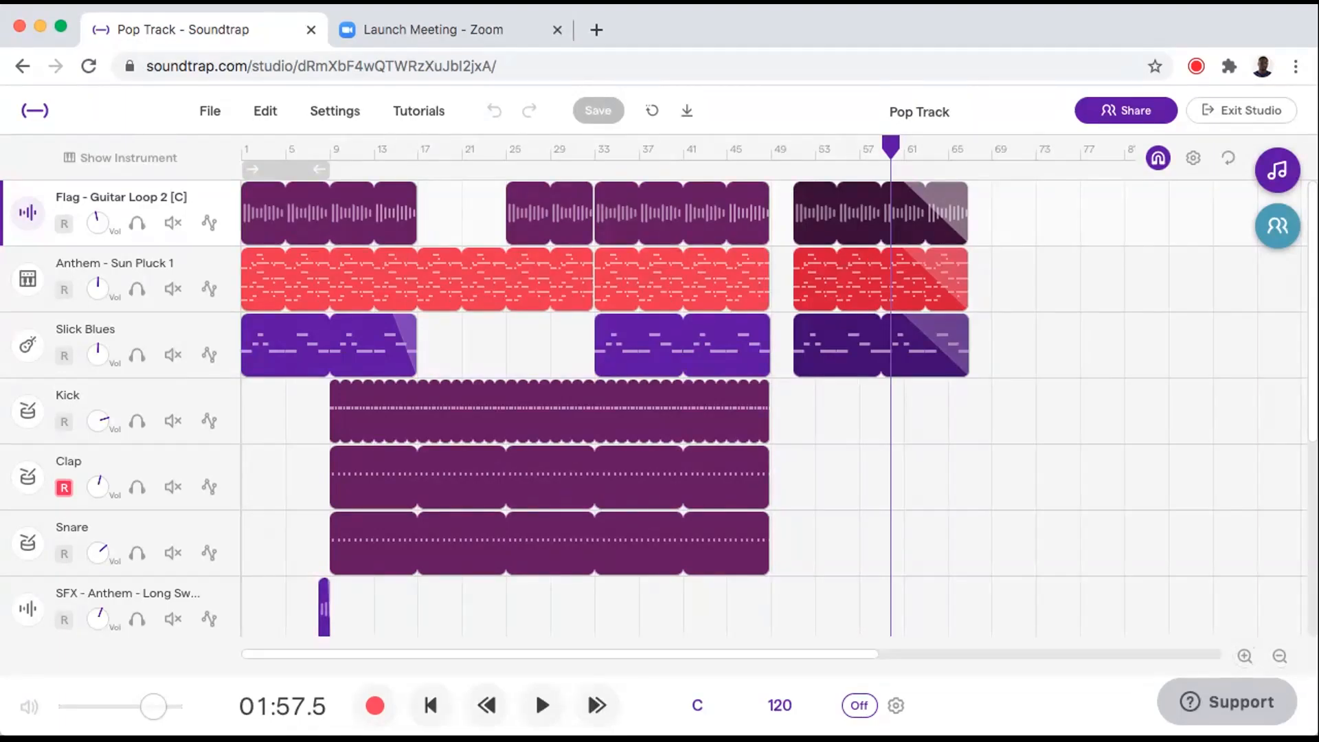
{"action": "key", "text": "Return"}
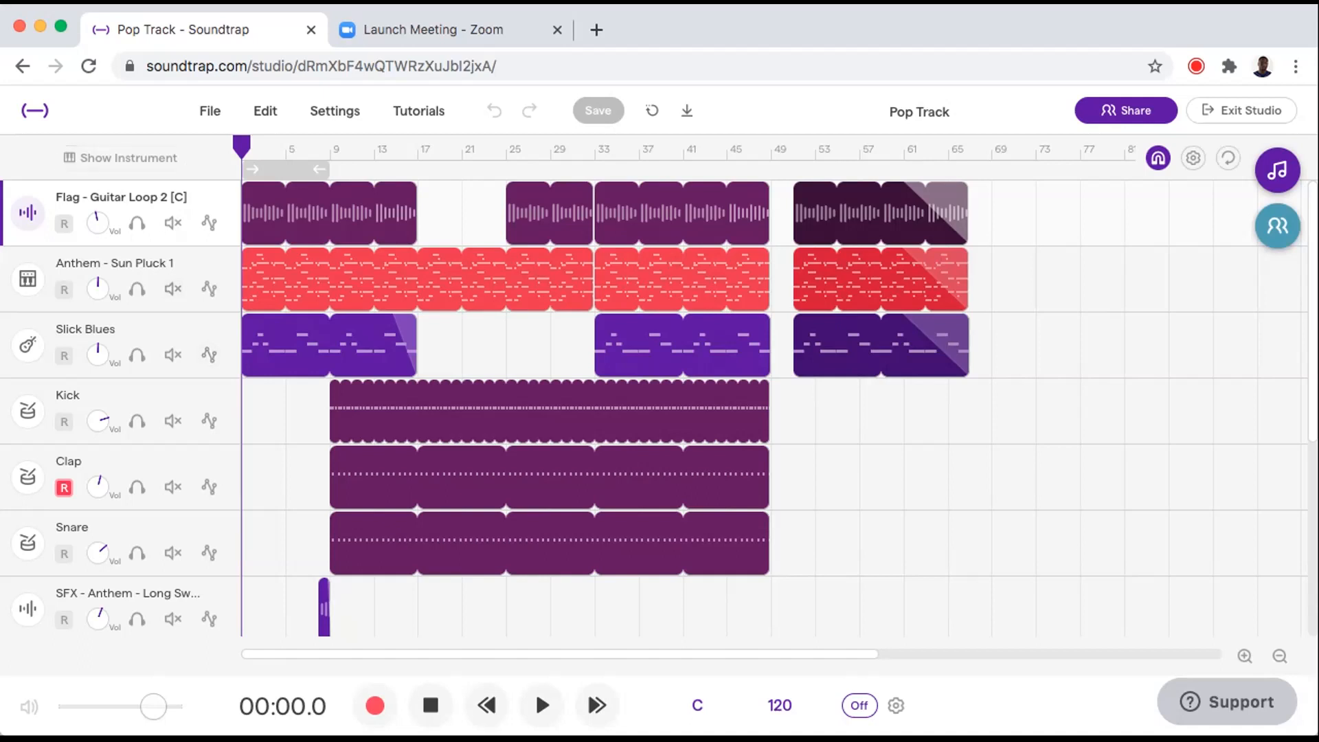
Place the playhead at bar 9 and open the Kick track's instrument settings.
{"action": "left_click", "coordinate": [330, 150]}
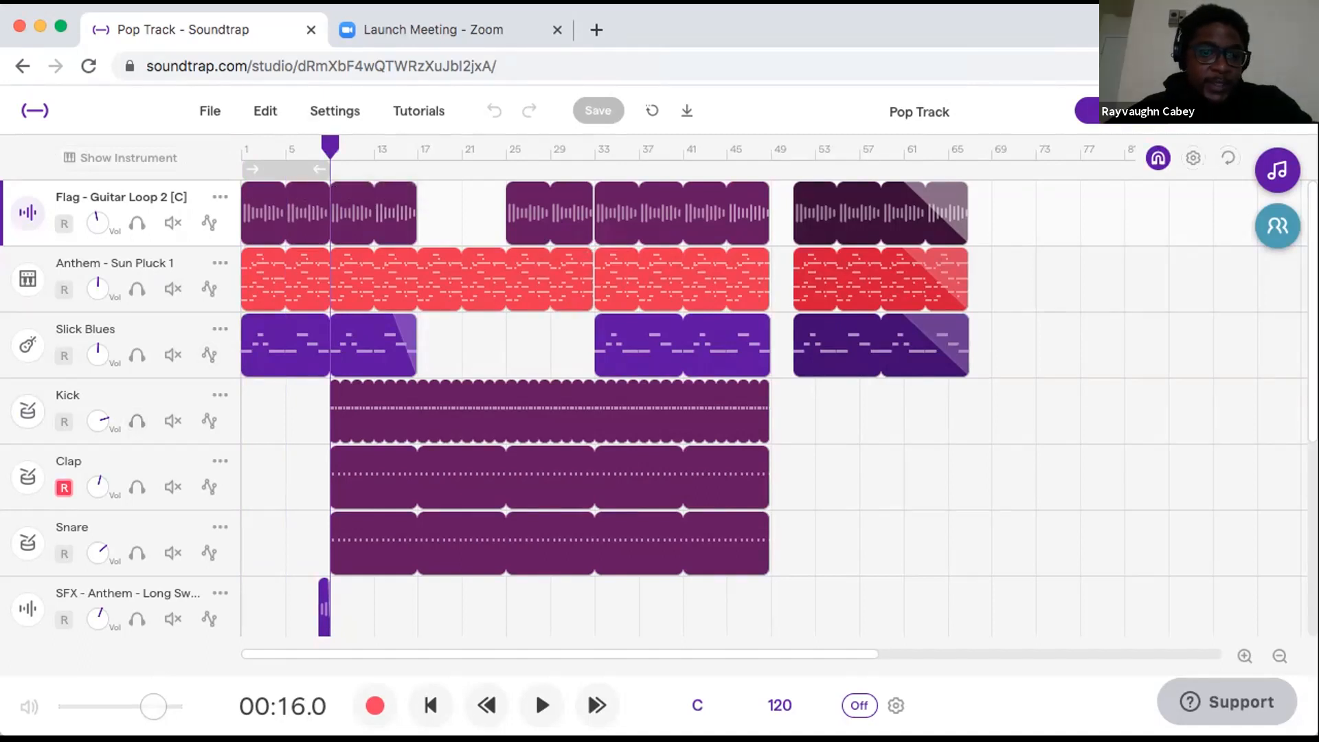
{"action": "left_click", "coordinate": [28, 412]}
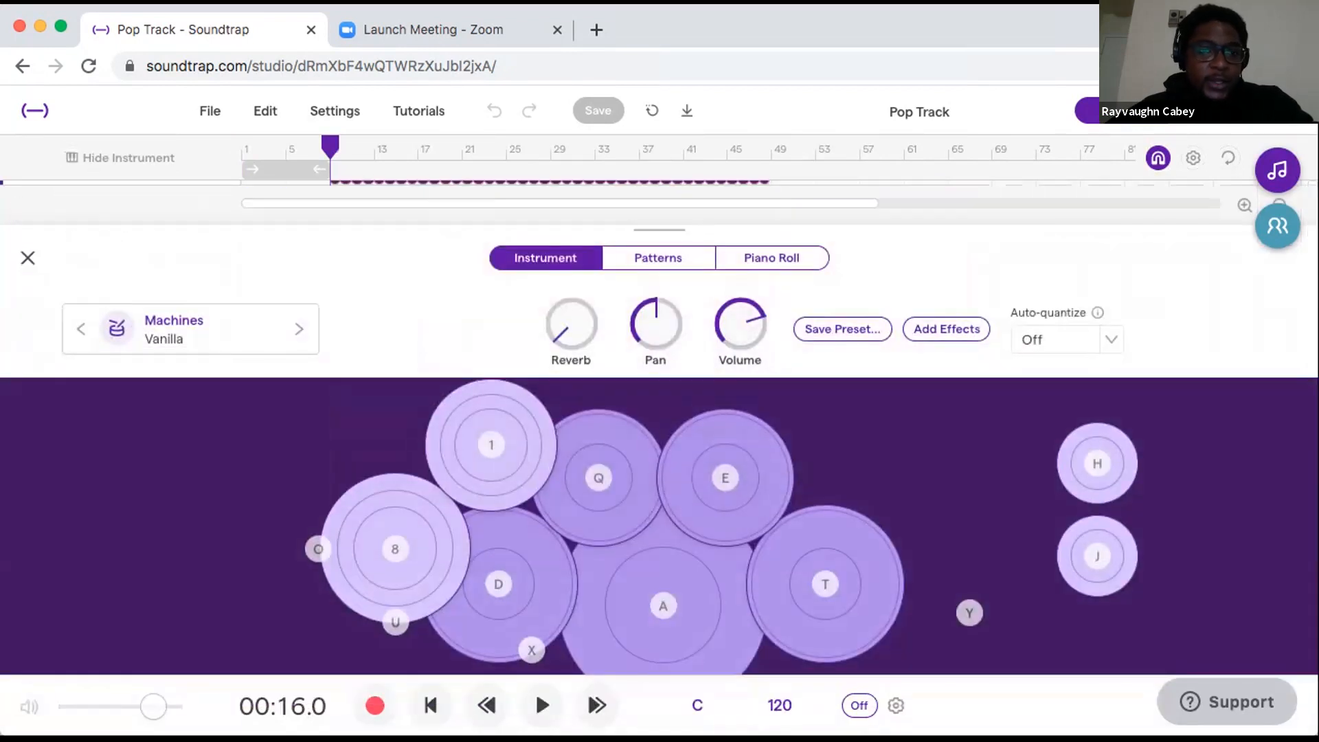
{"action": "left_click", "coordinate": [28, 259]}
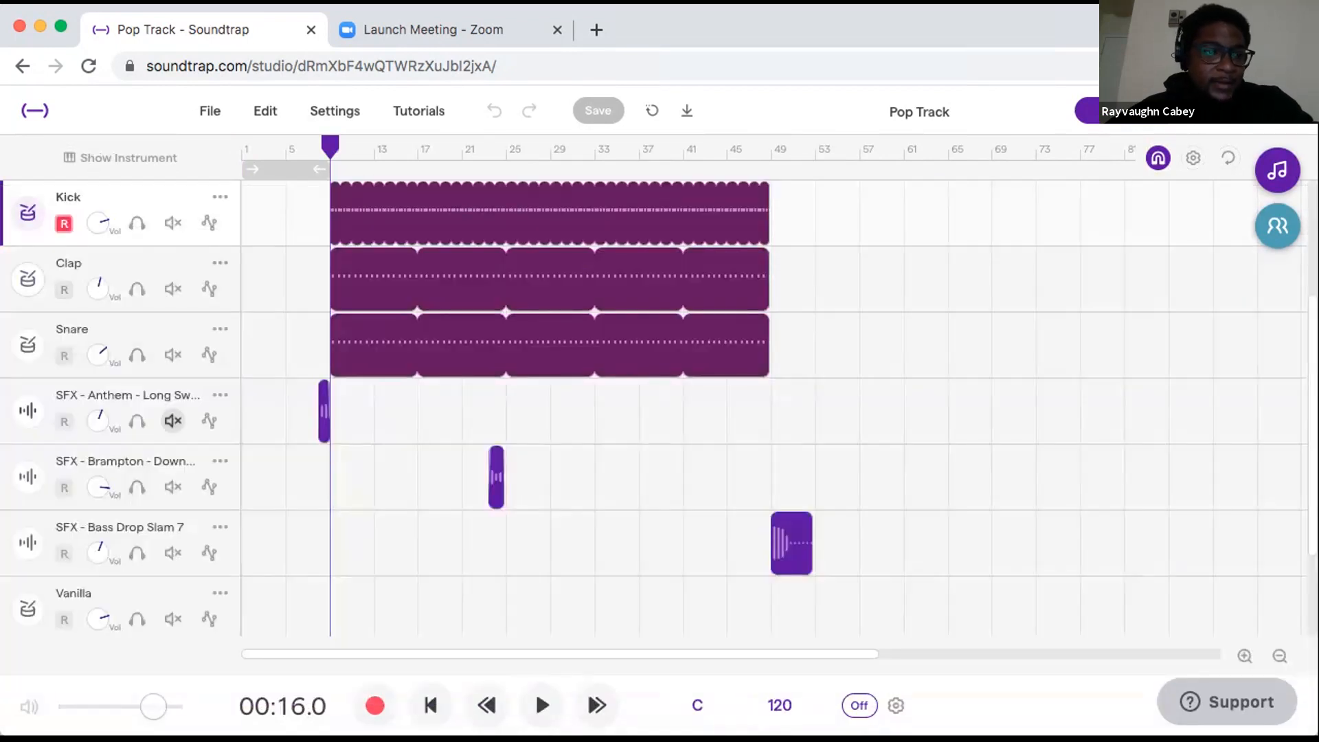
{"action": "scroll", "coordinate": [206, 357], "scroll_direction": "up", "scroll_amount": 1}
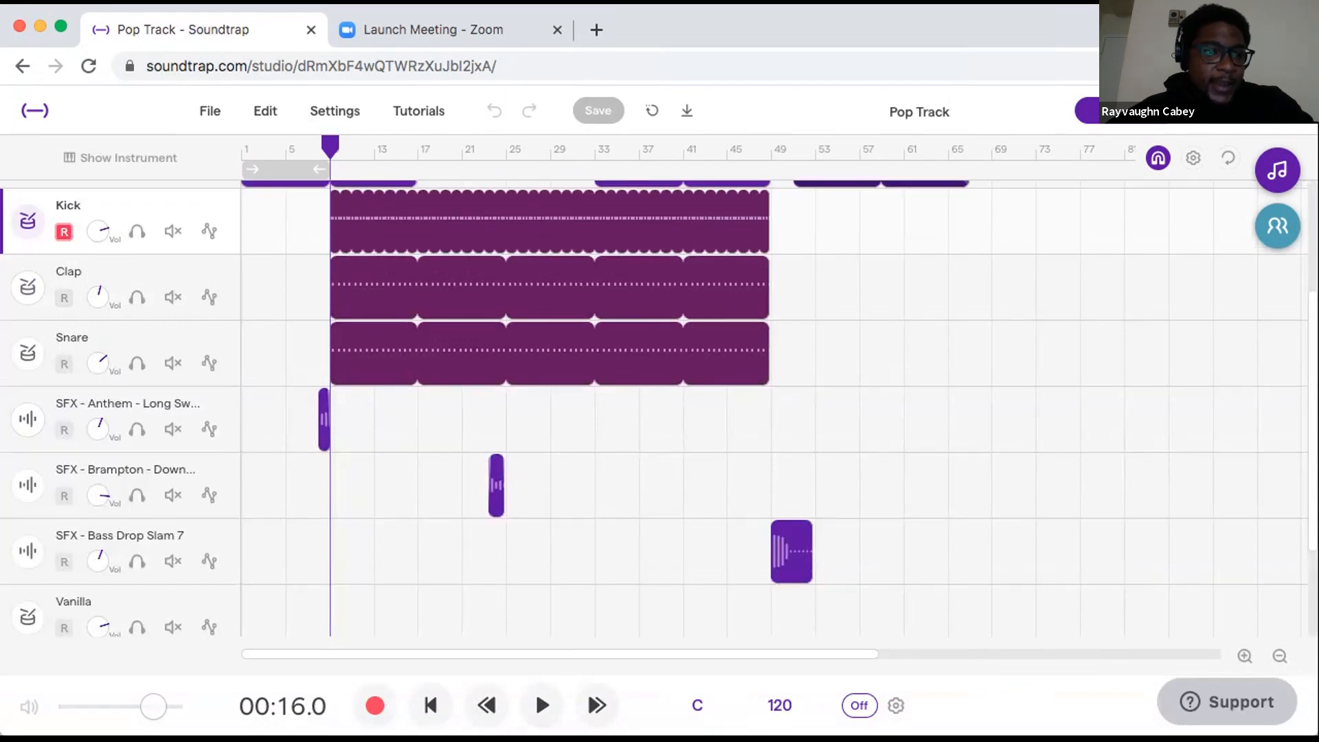
{"action": "left_click", "coordinate": [28, 222]}
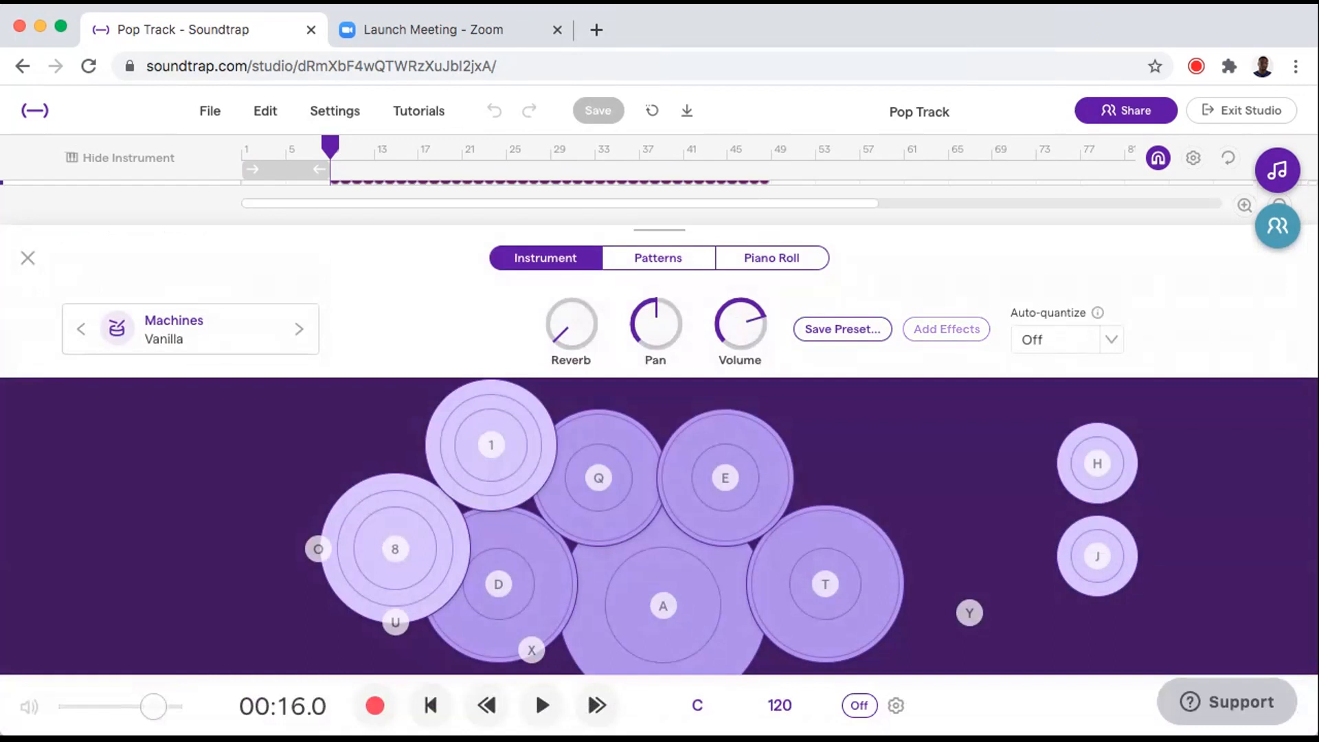
Add a Volume effect to the Kick track, raise its level and close the instrument settings.
{"action": "left_click", "coordinate": [946, 329]}
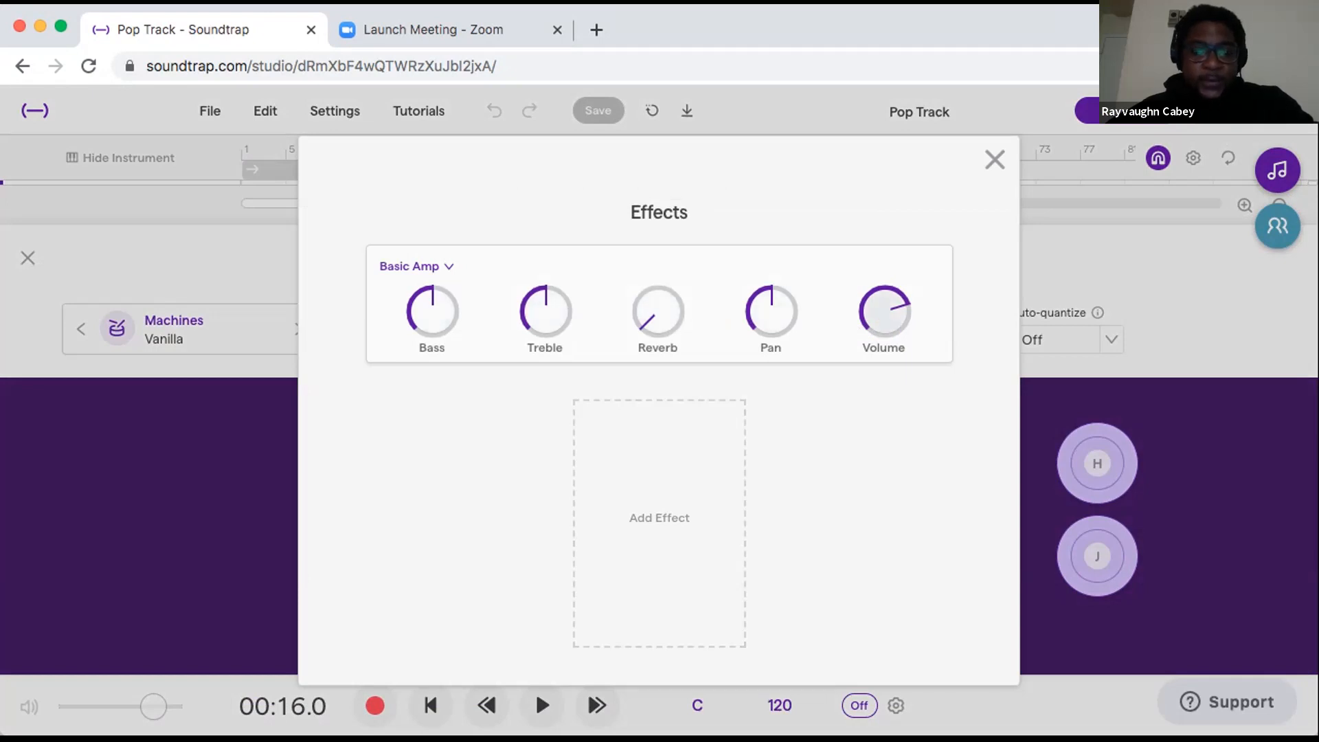
{"action": "left_click", "coordinate": [659, 517]}
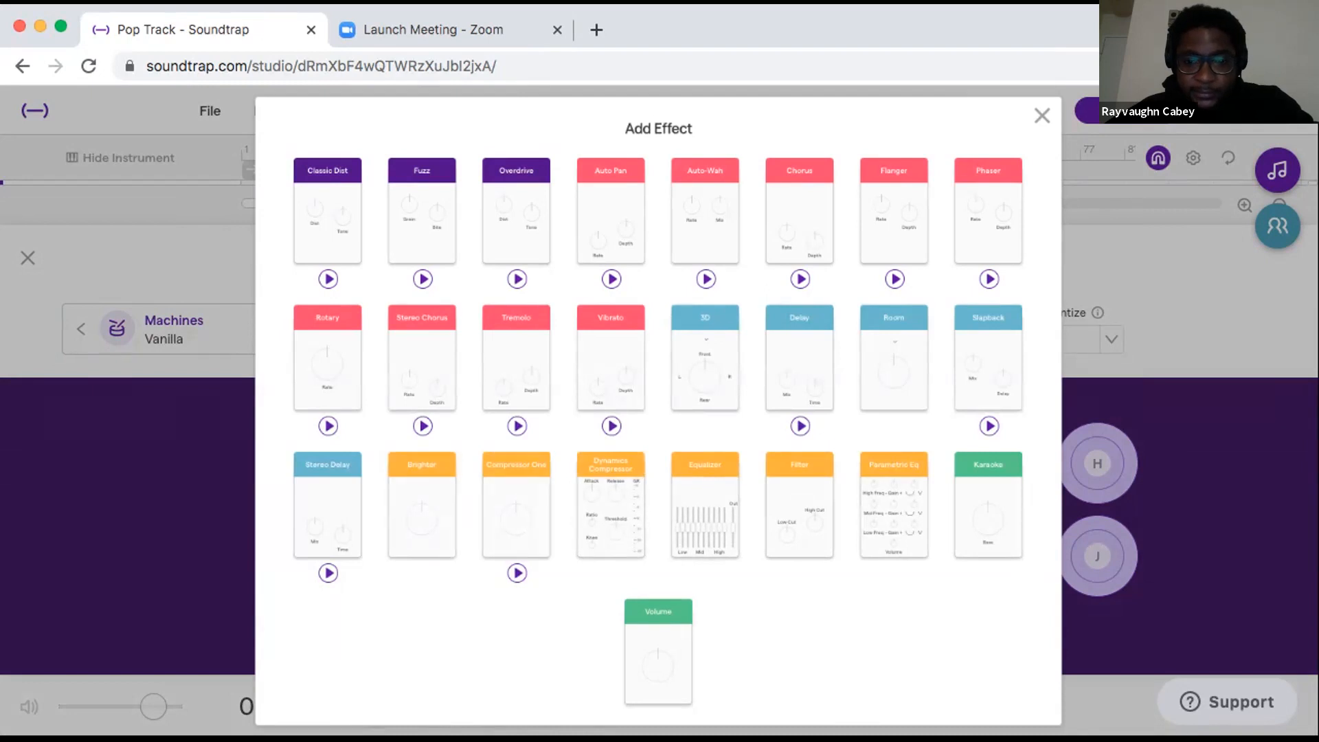
{"action": "left_click", "coordinate": [658, 652]}
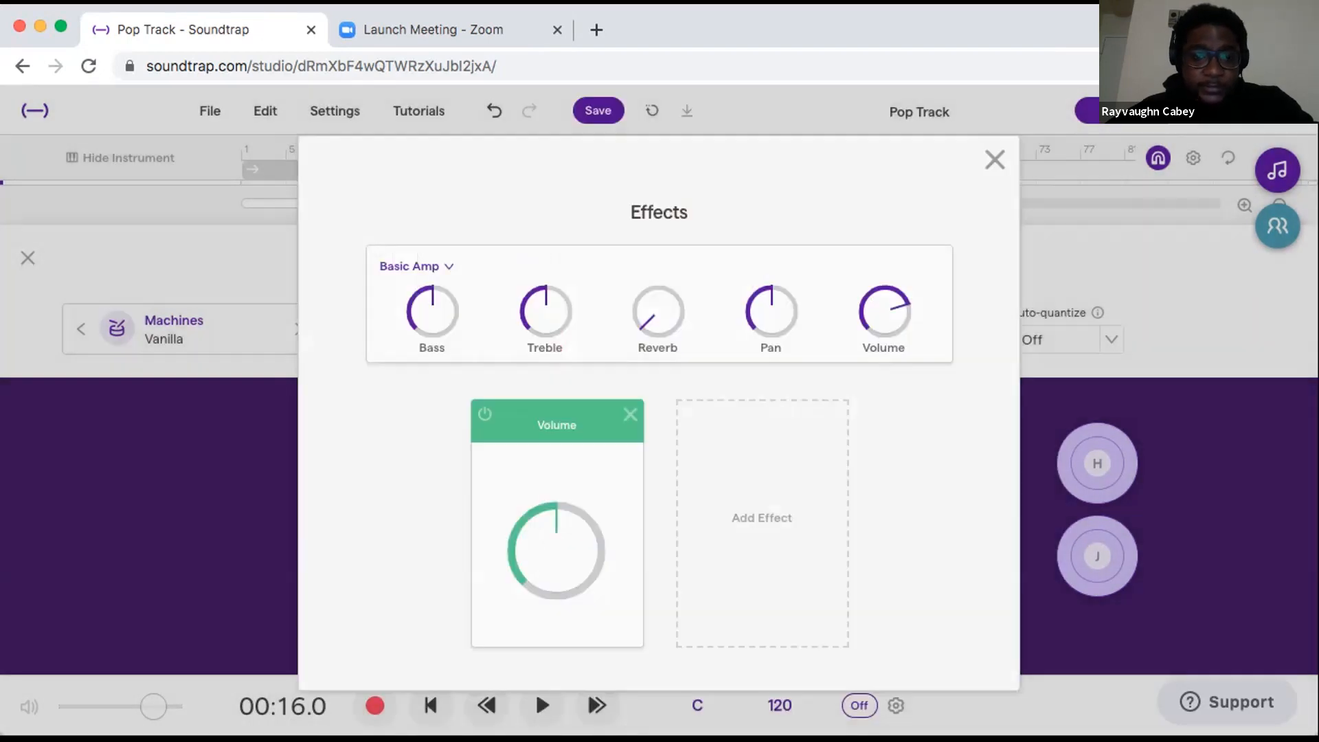
{"action": "left_click_drag", "start_coordinate": [556, 551], "coordinate": [556, 505]}
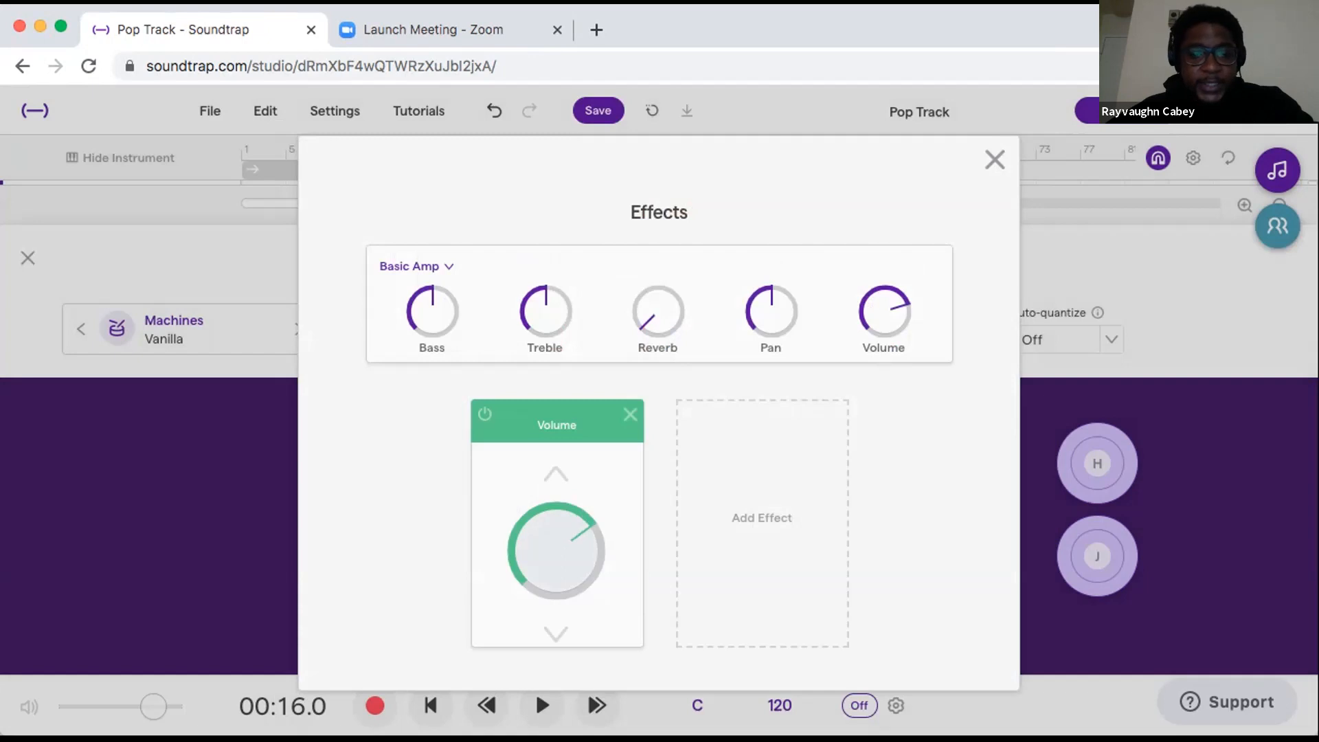
{"action": "left_click", "coordinate": [994, 159]}
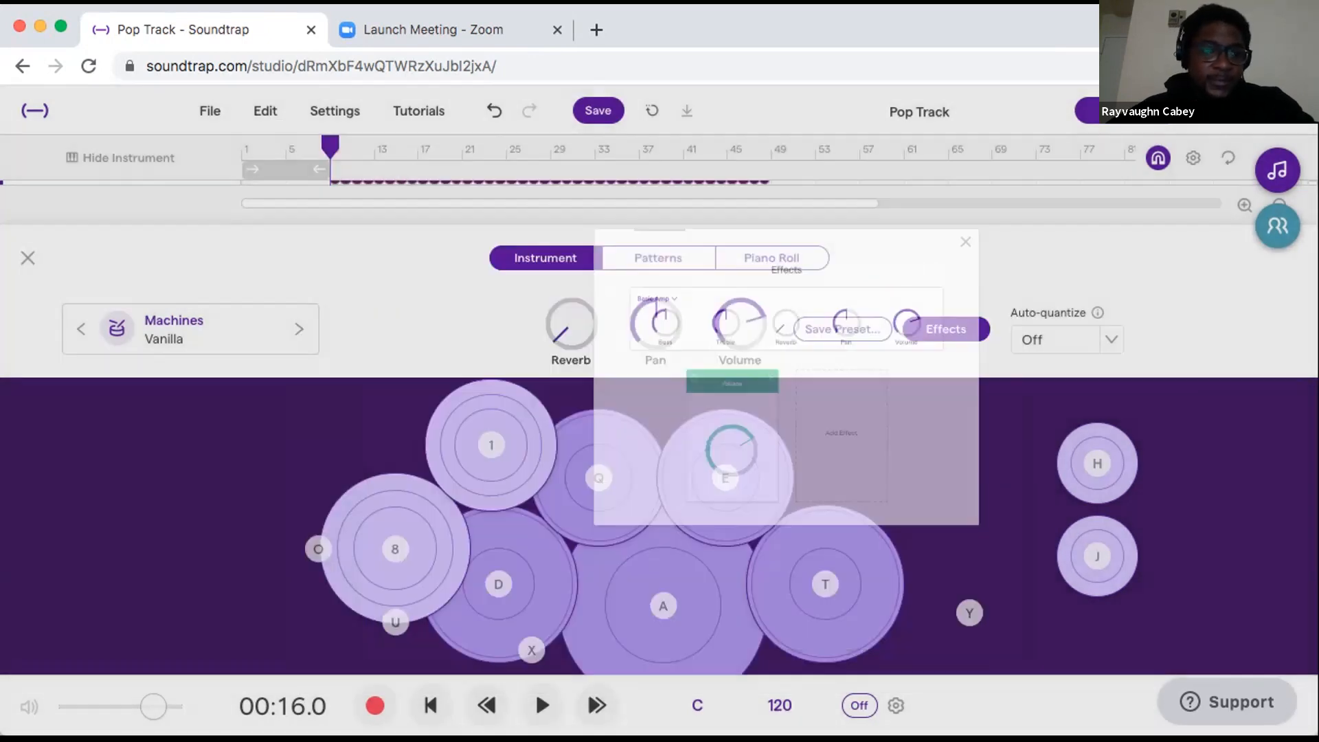
{"action": "left_click", "coordinate": [27, 258]}
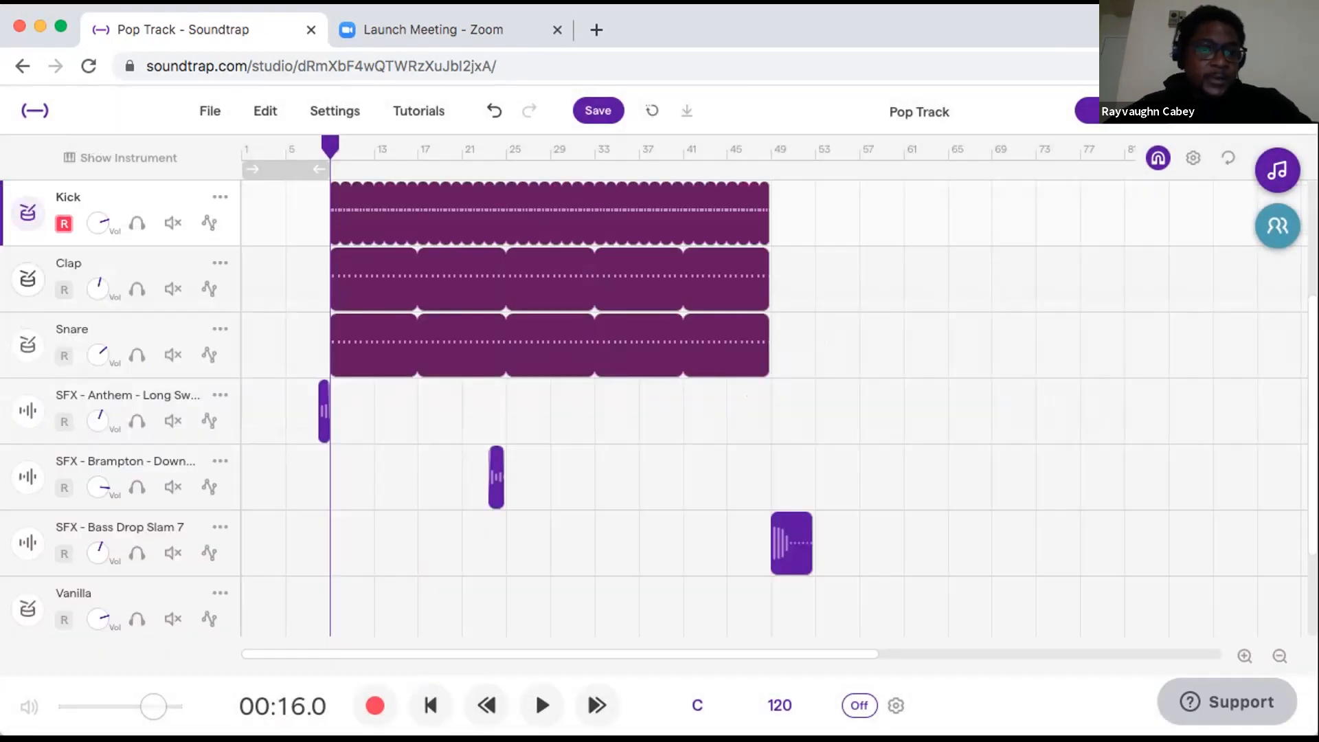
Play briefly from bar 9, then add a Filter effect to the Kick track with its High Cut at 1177 Hz.
{"action": "key", "text": "space"}
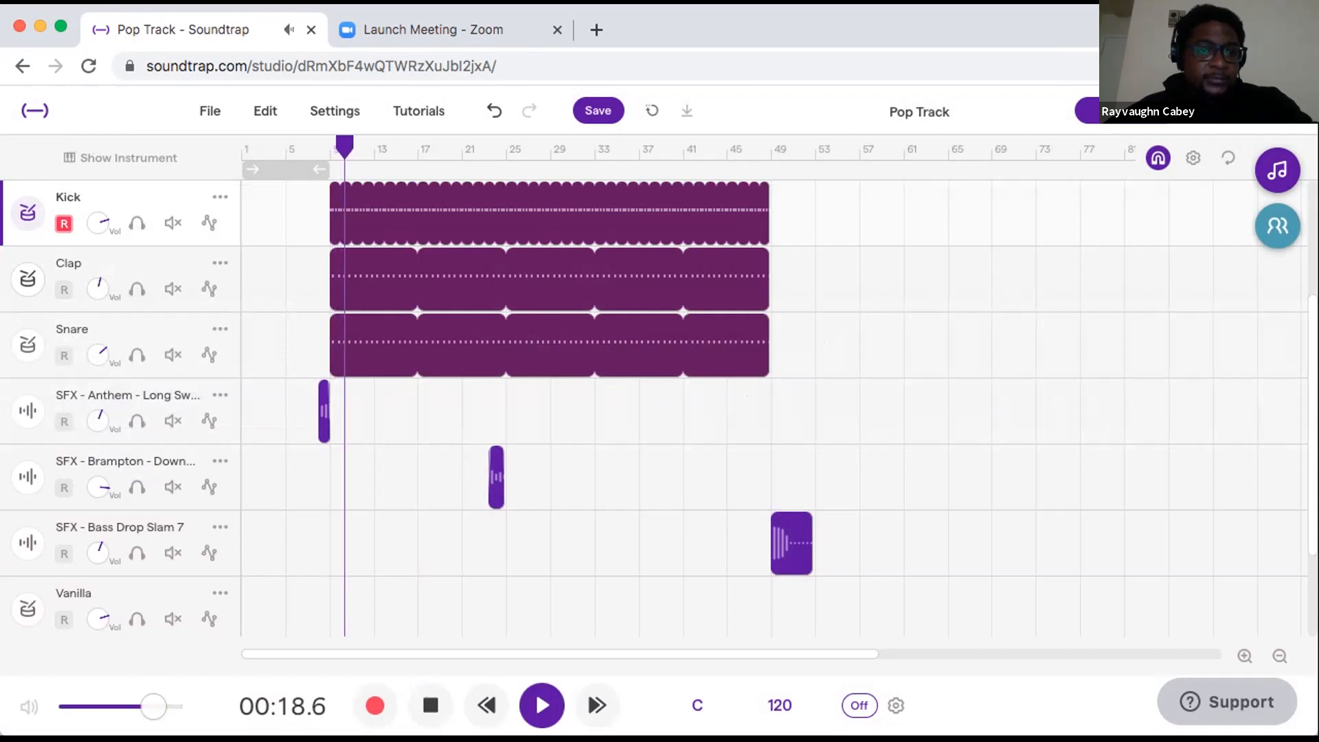
{"action": "key", "text": "space"}
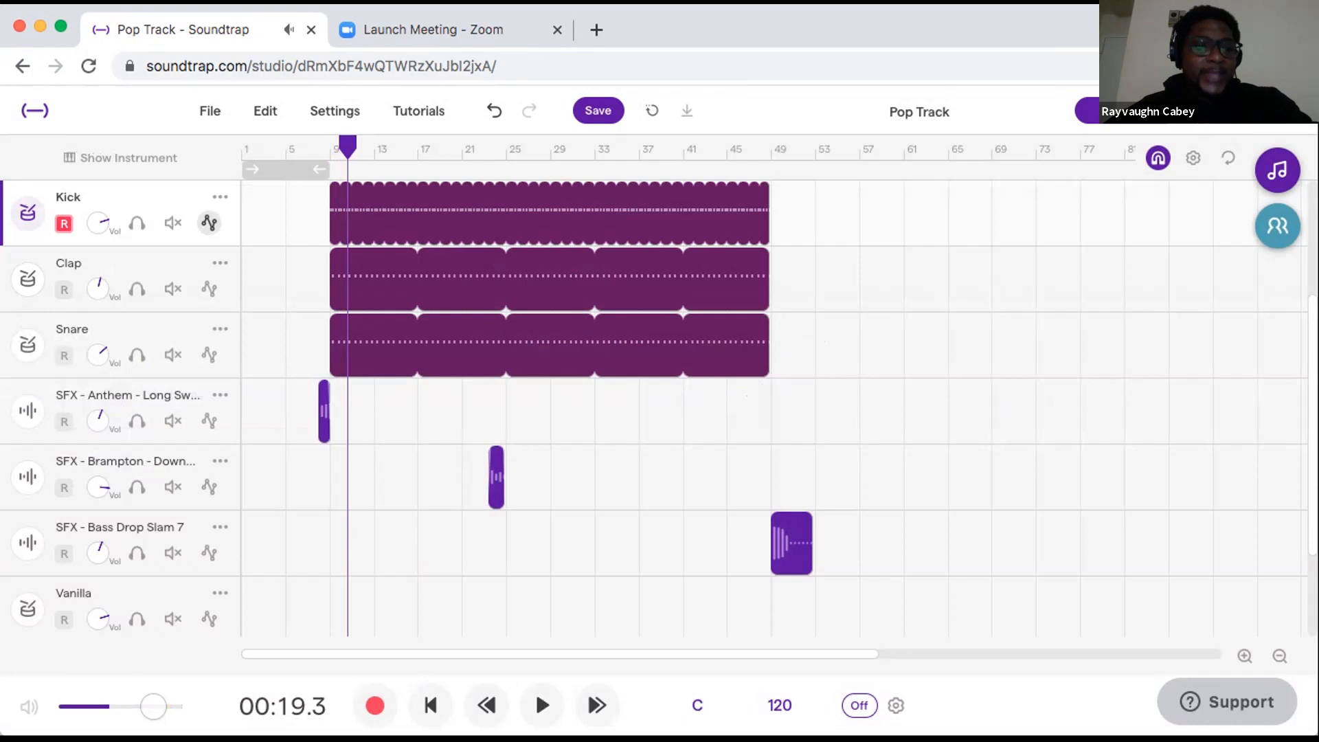
{"action": "left_click", "coordinate": [120, 157]}
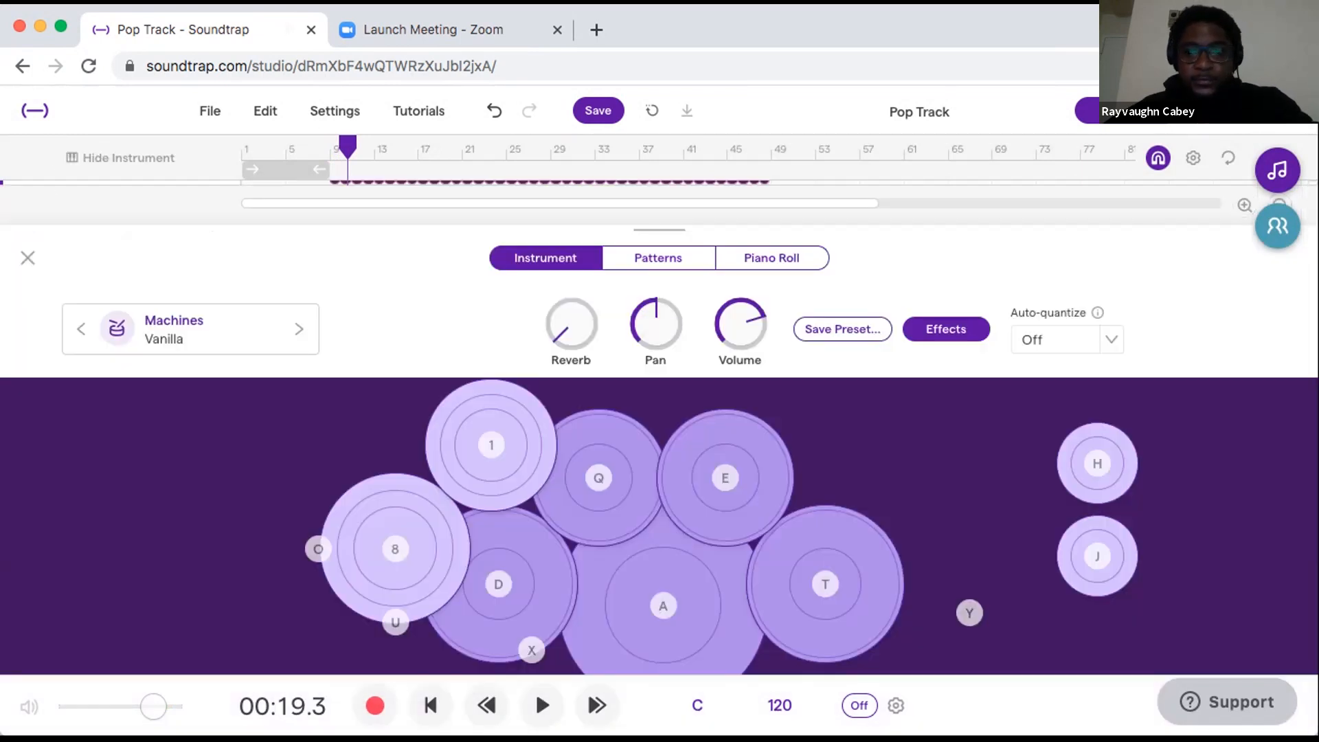
{"action": "left_click", "coordinate": [946, 329]}
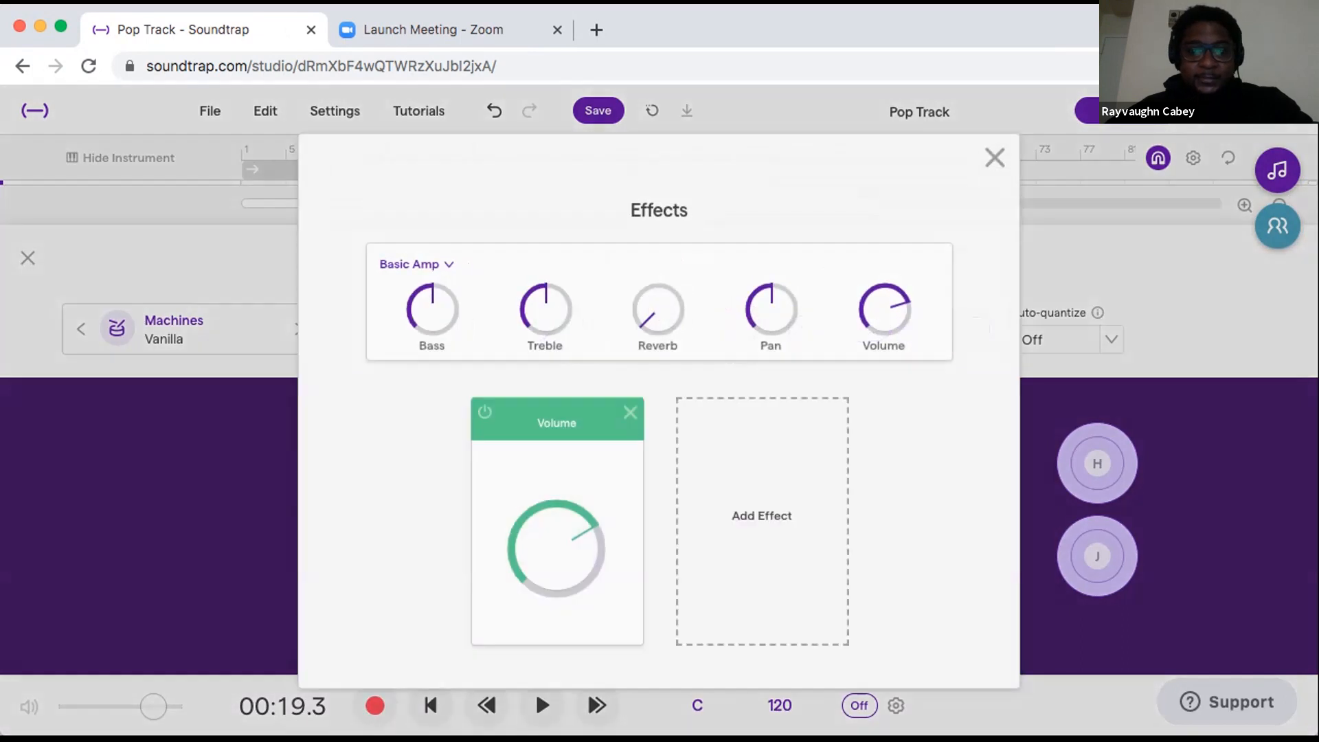
{"action": "left_click", "coordinate": [762, 516]}
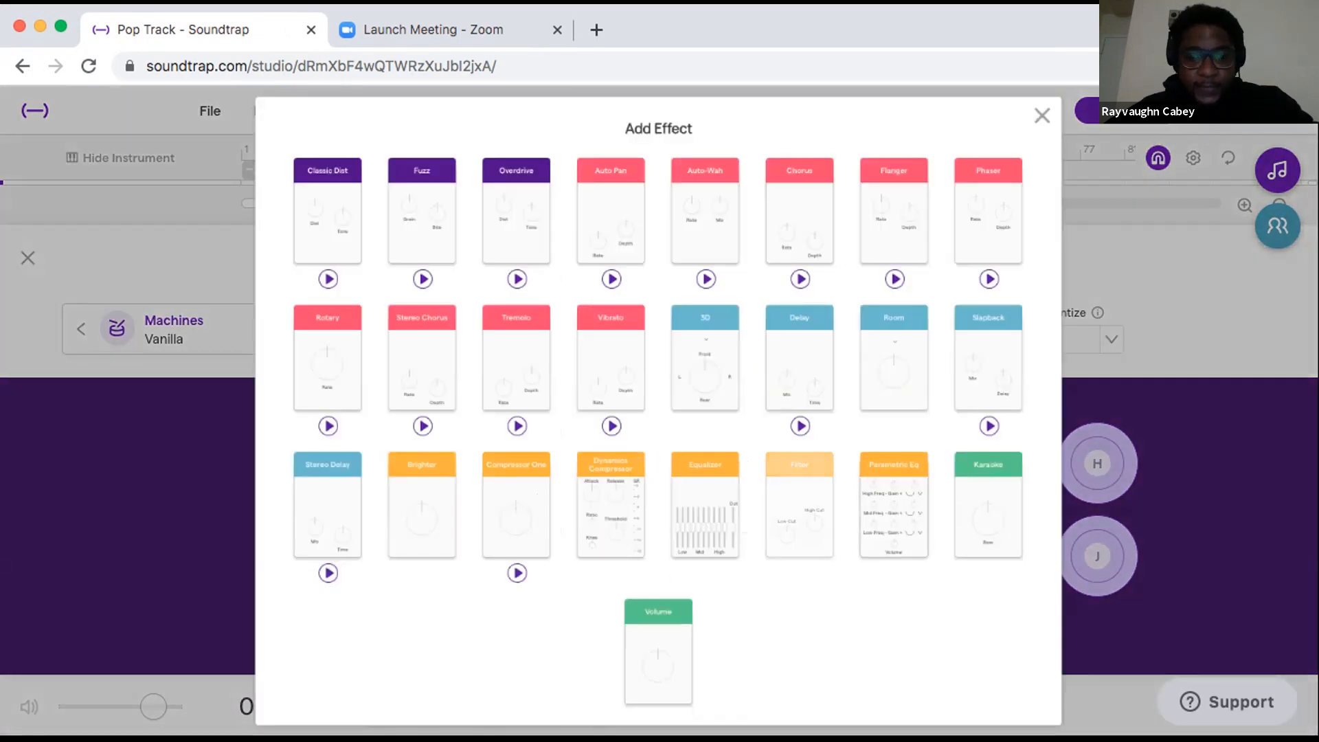
{"action": "left_click", "coordinate": [799, 508]}
{"action": "left_click_drag", "start_coordinate": [698, 559], "coordinate": [698, 595]}
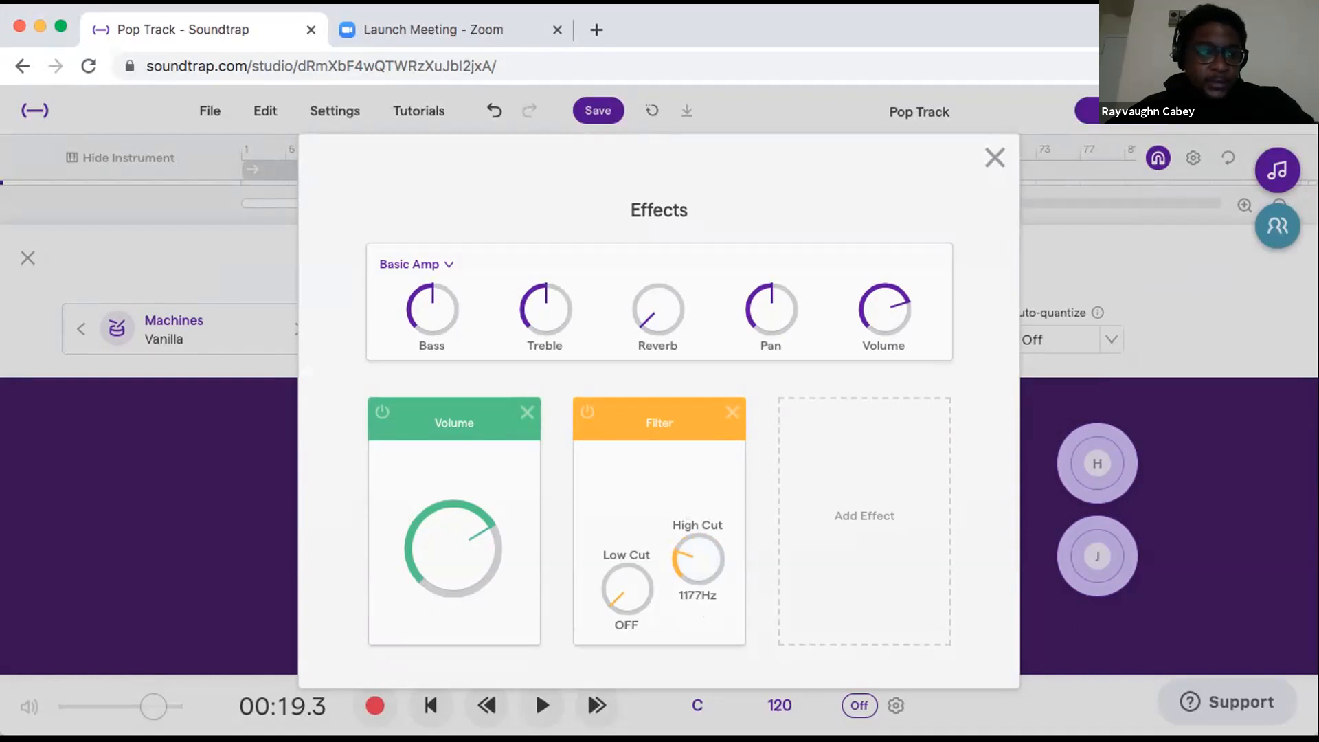
{"action": "key", "text": "Escape"}
Lower the High Cut of the Kick's Filter to 715 Hz during playback, then close the instrument settings and stop.
{"action": "key", "text": "space"}
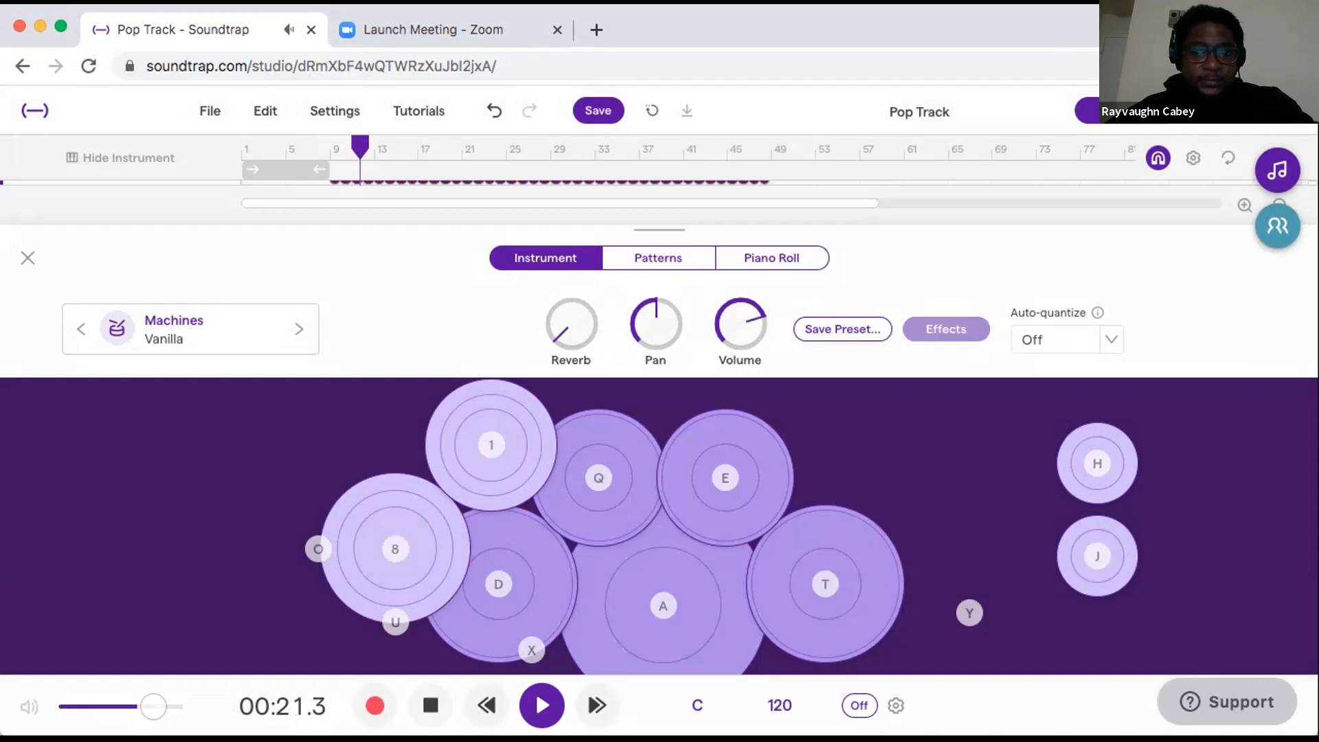
{"action": "left_click", "coordinate": [946, 329]}
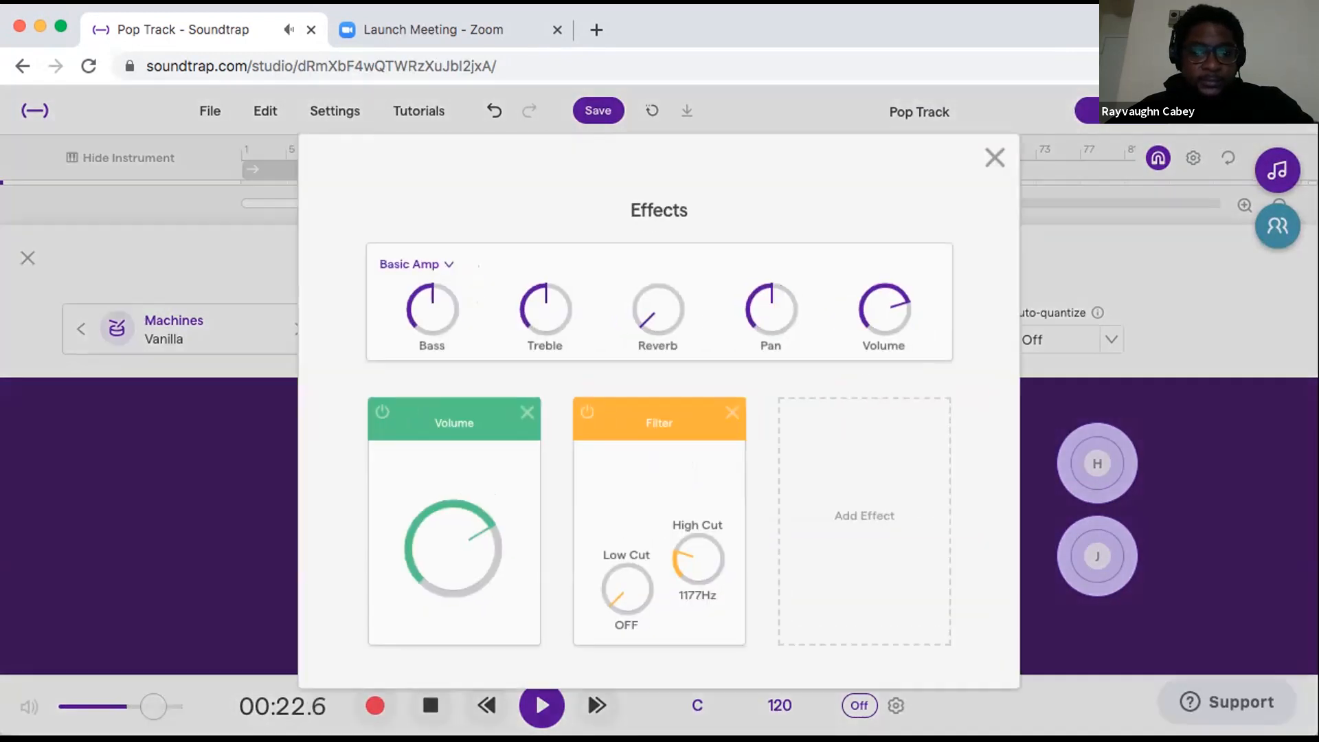
{"action": "left_click_drag", "start_coordinate": [698, 559], "coordinate": [697, 579]}
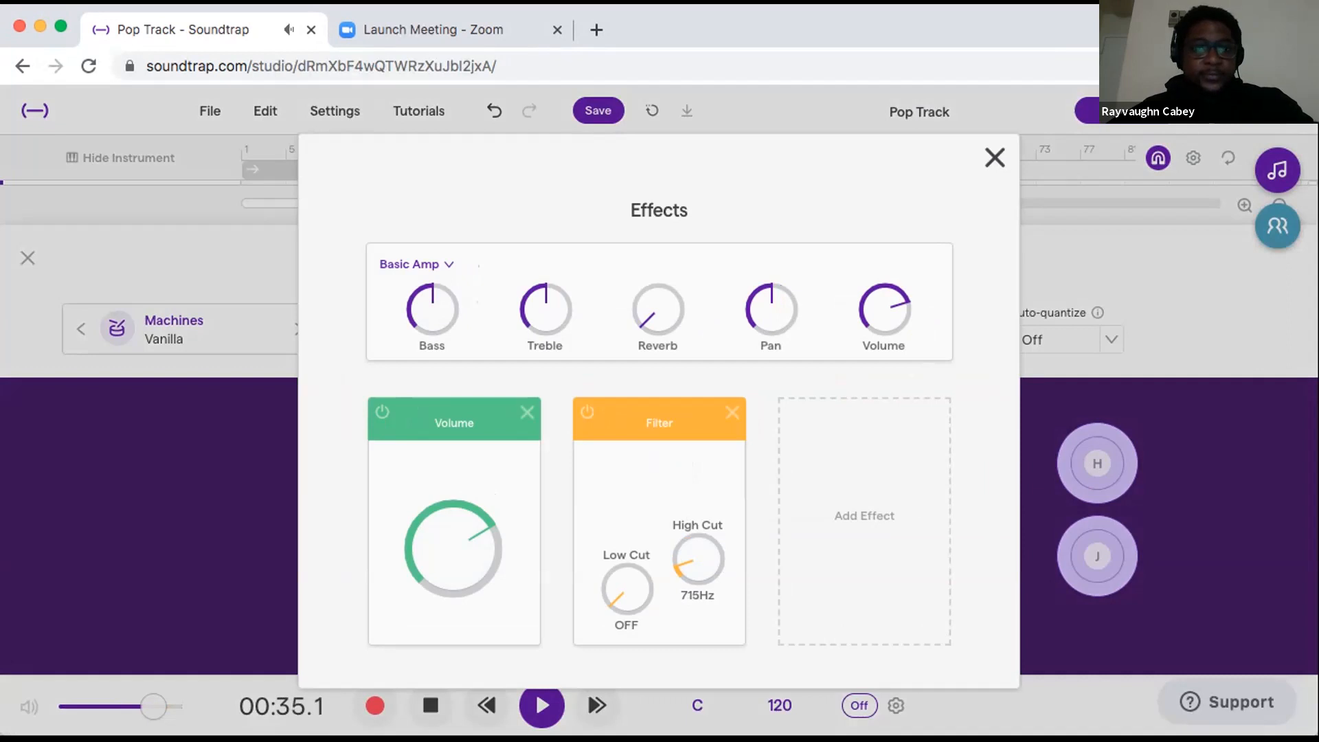
{"action": "left_click", "coordinate": [995, 158]}
{"action": "left_click", "coordinate": [27, 259]}
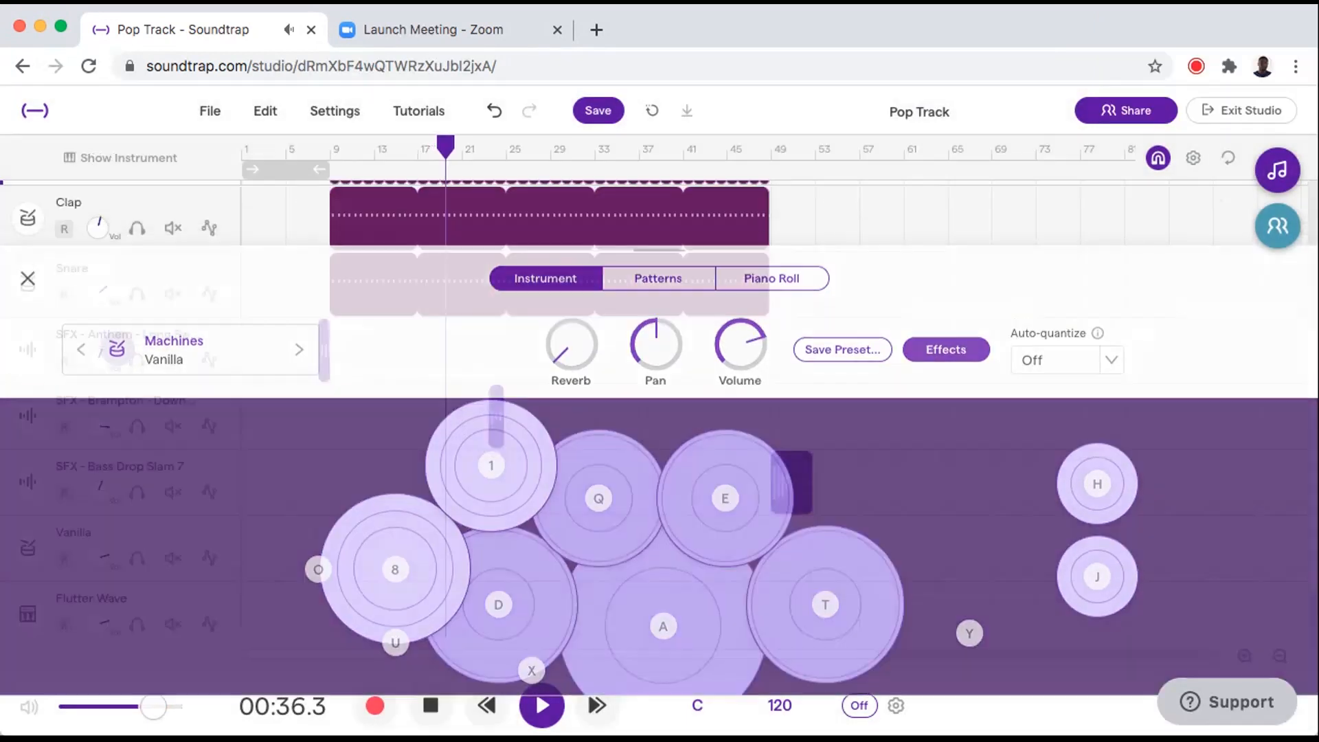
{"action": "key", "text": "space"}
{"action": "scroll", "coordinate": [654, 407], "scroll_direction": "up", "scroll_amount": 1}
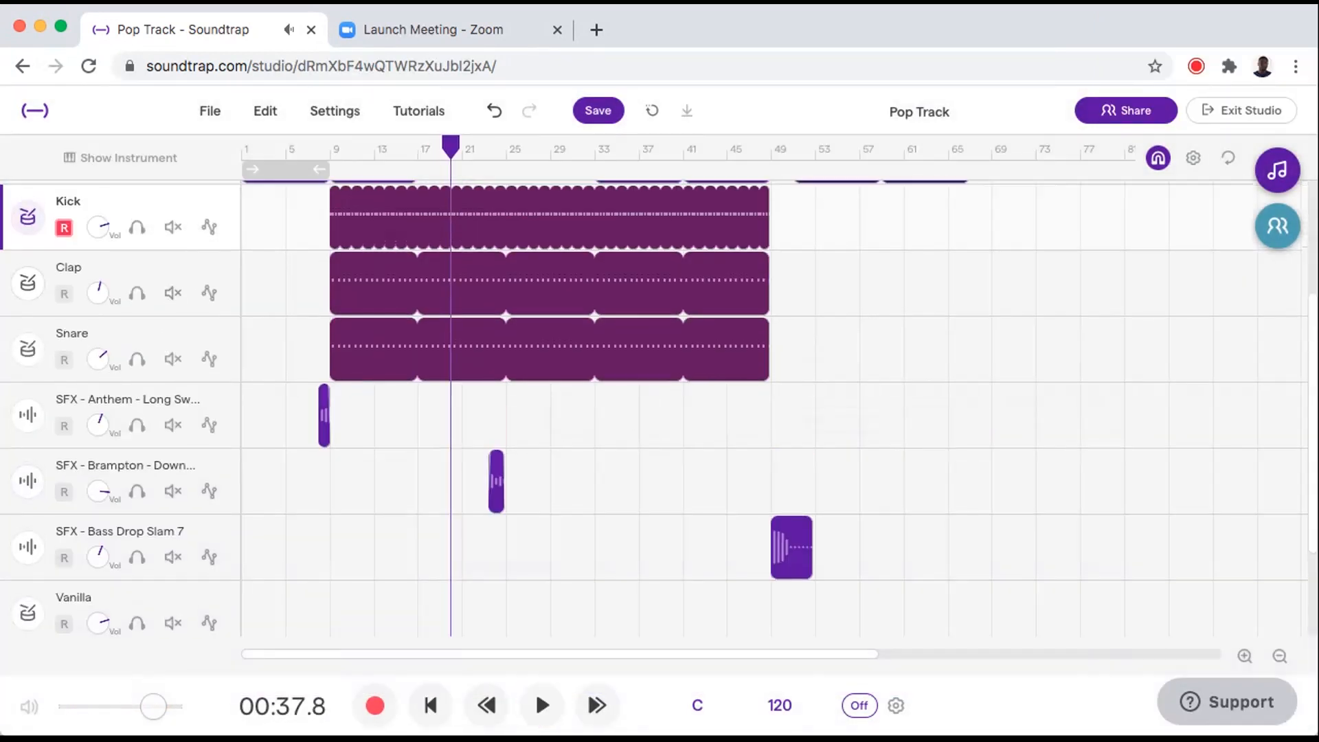
Raise the High Cut of the Kick's Filter to 3558 Hz, bring it down to 826 Hz and close the instrument settings.
{"action": "scroll", "coordinate": [654, 408], "scroll_direction": "up", "scroll_amount": 1}
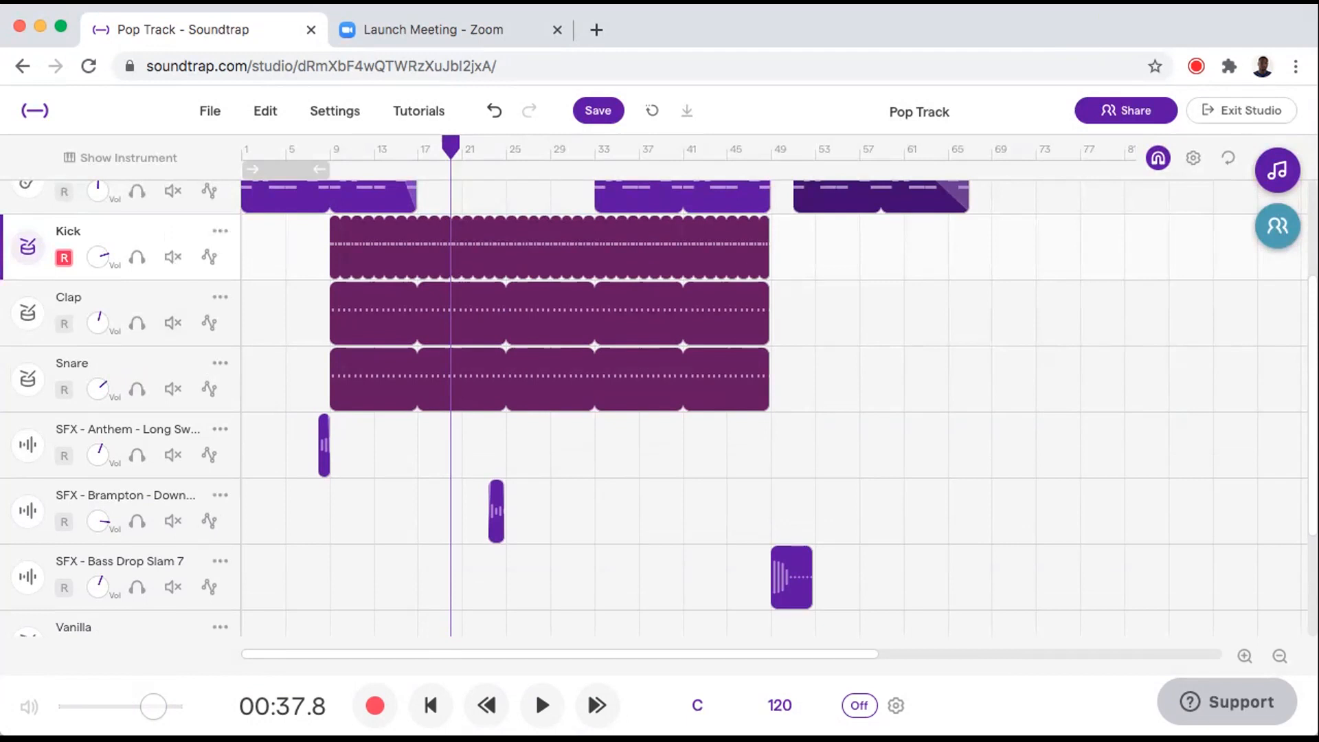
{"action": "left_click", "coordinate": [27, 248]}
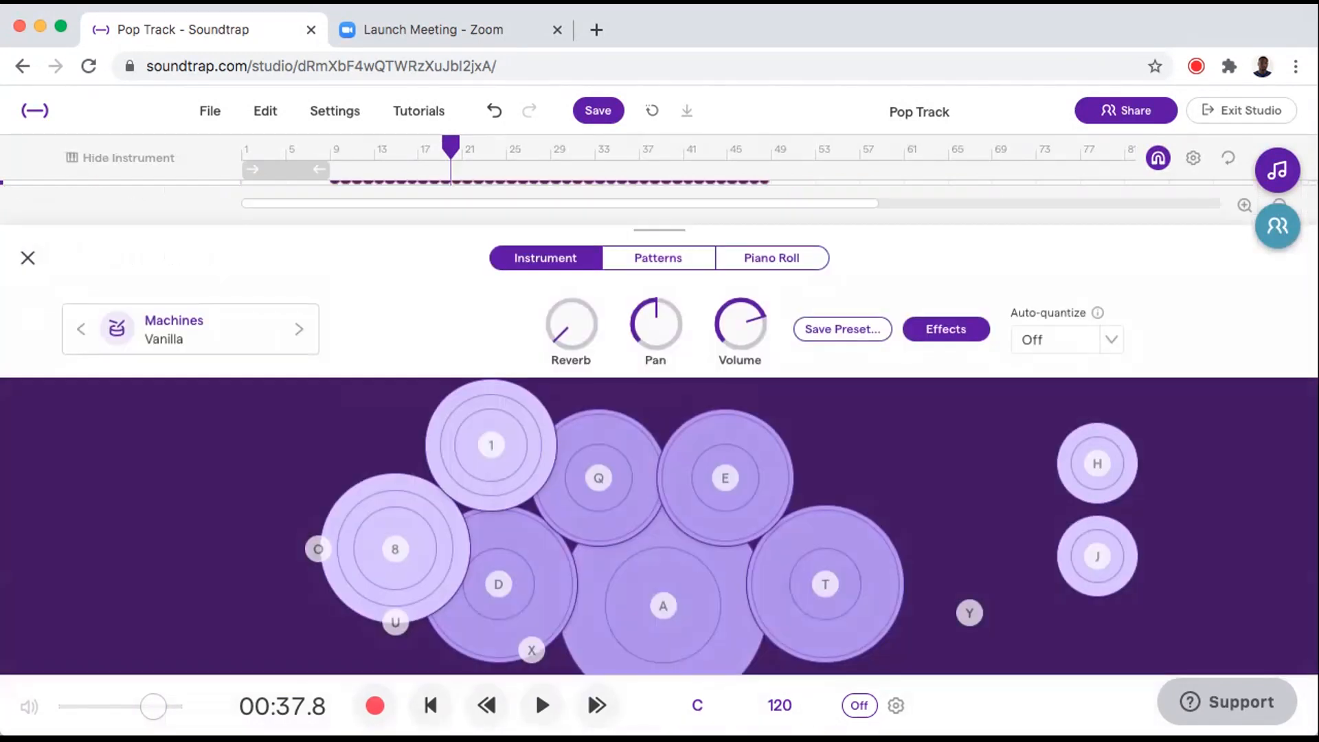
{"action": "left_click", "coordinate": [946, 329]}
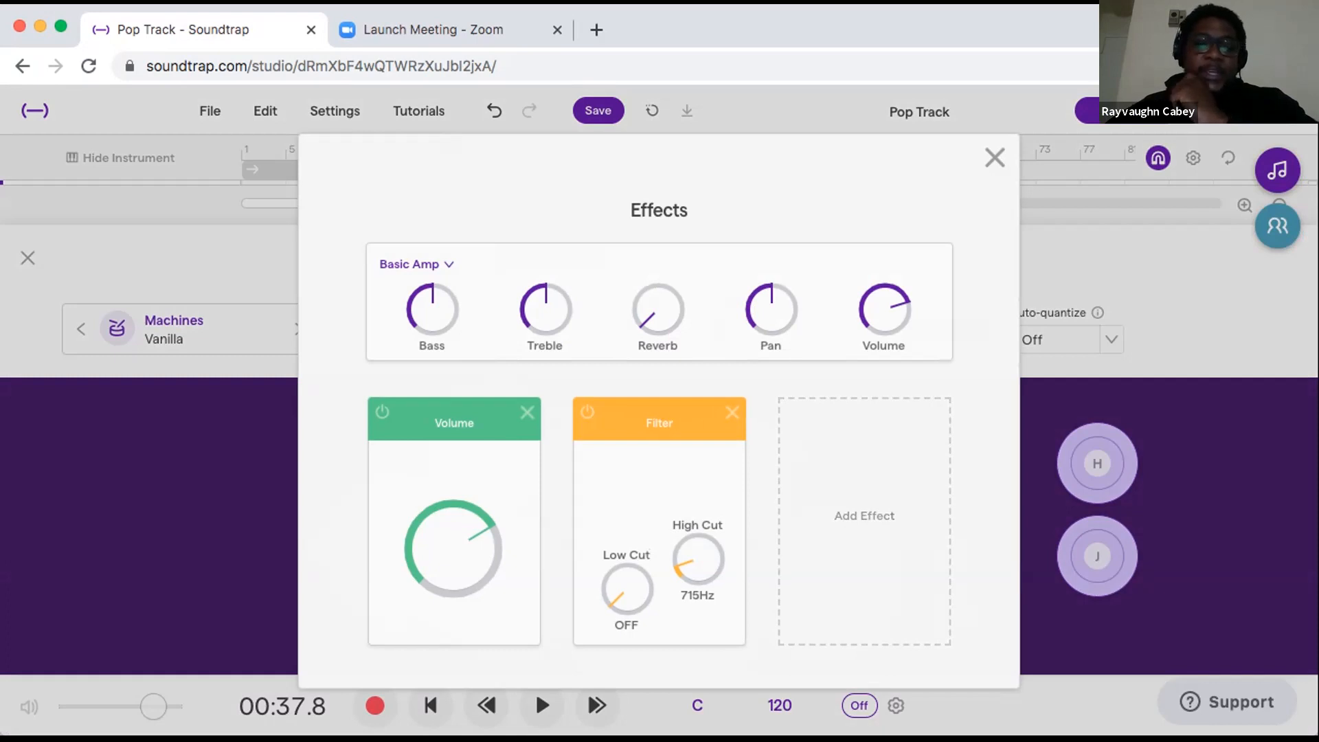
{"action": "left_click_drag", "start_coordinate": [697, 558], "coordinate": [697, 526]}
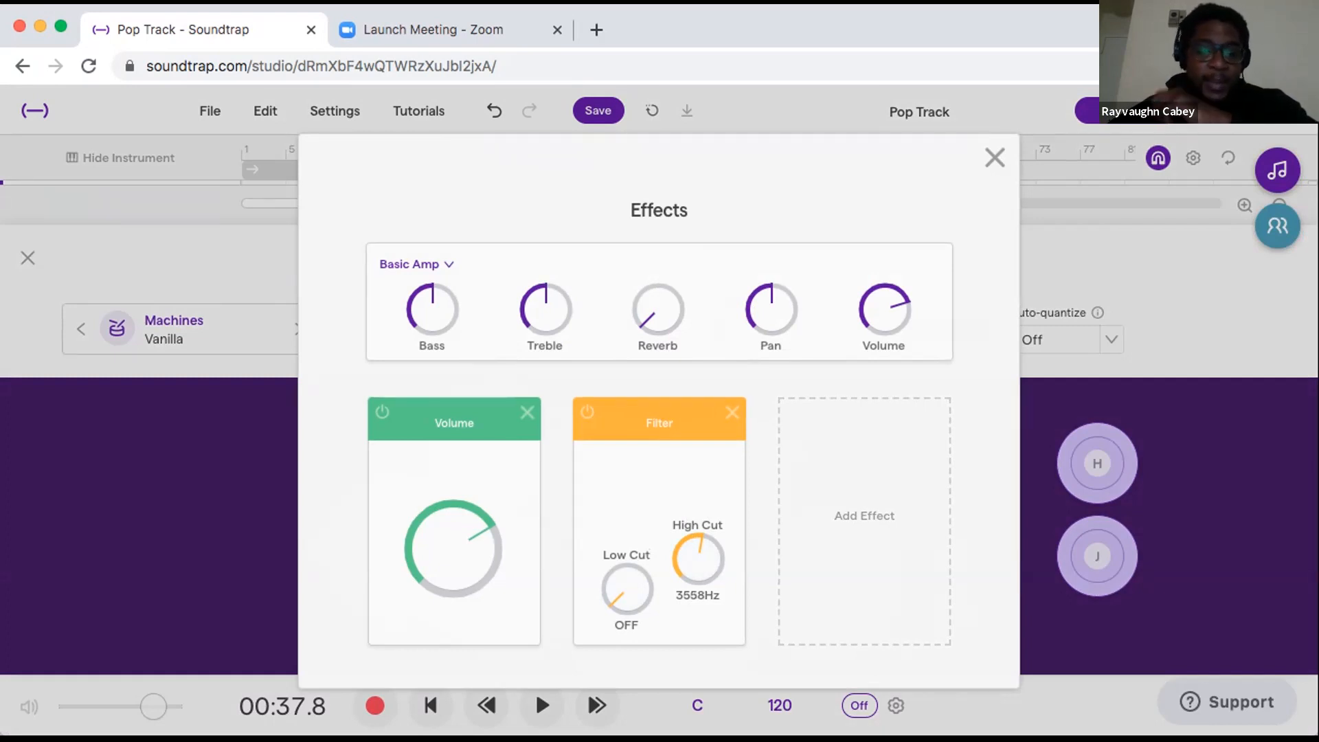
{"action": "left_click_drag", "start_coordinate": [697, 558], "coordinate": [697, 614]}
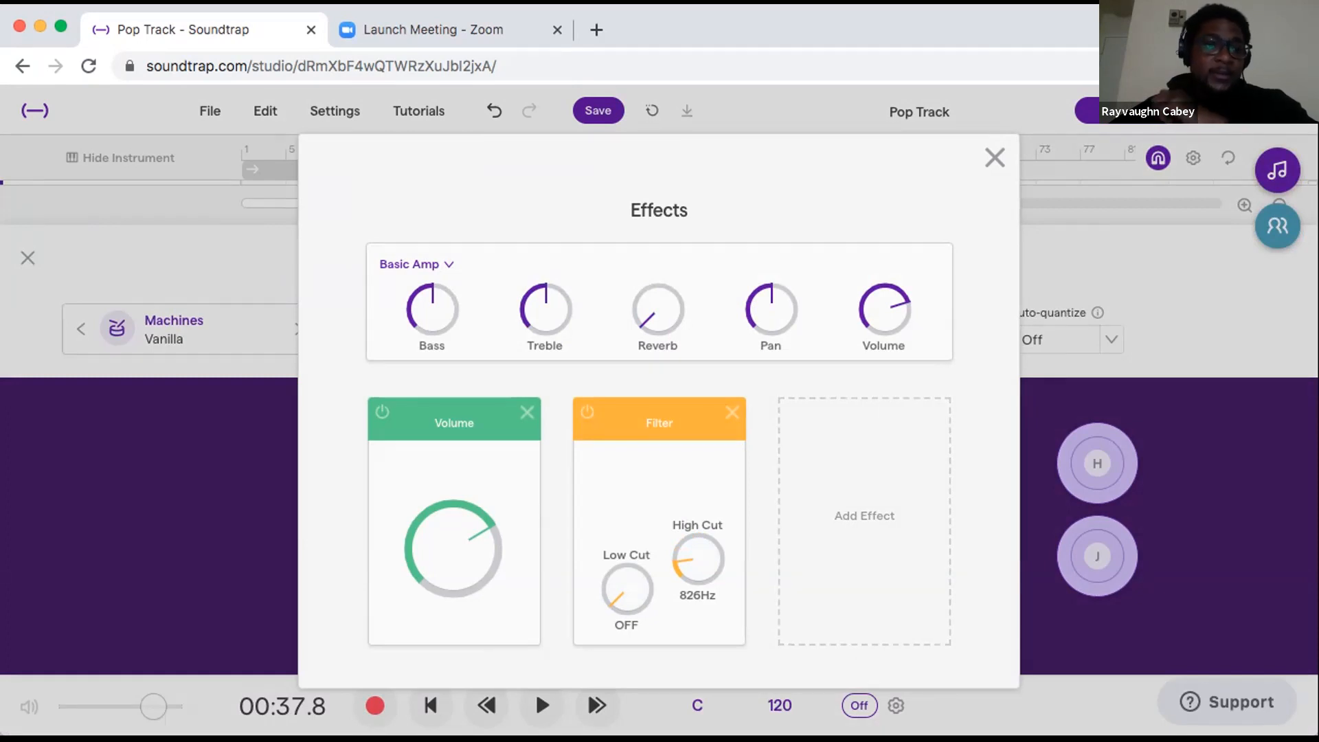
{"action": "left_click", "coordinate": [995, 157]}
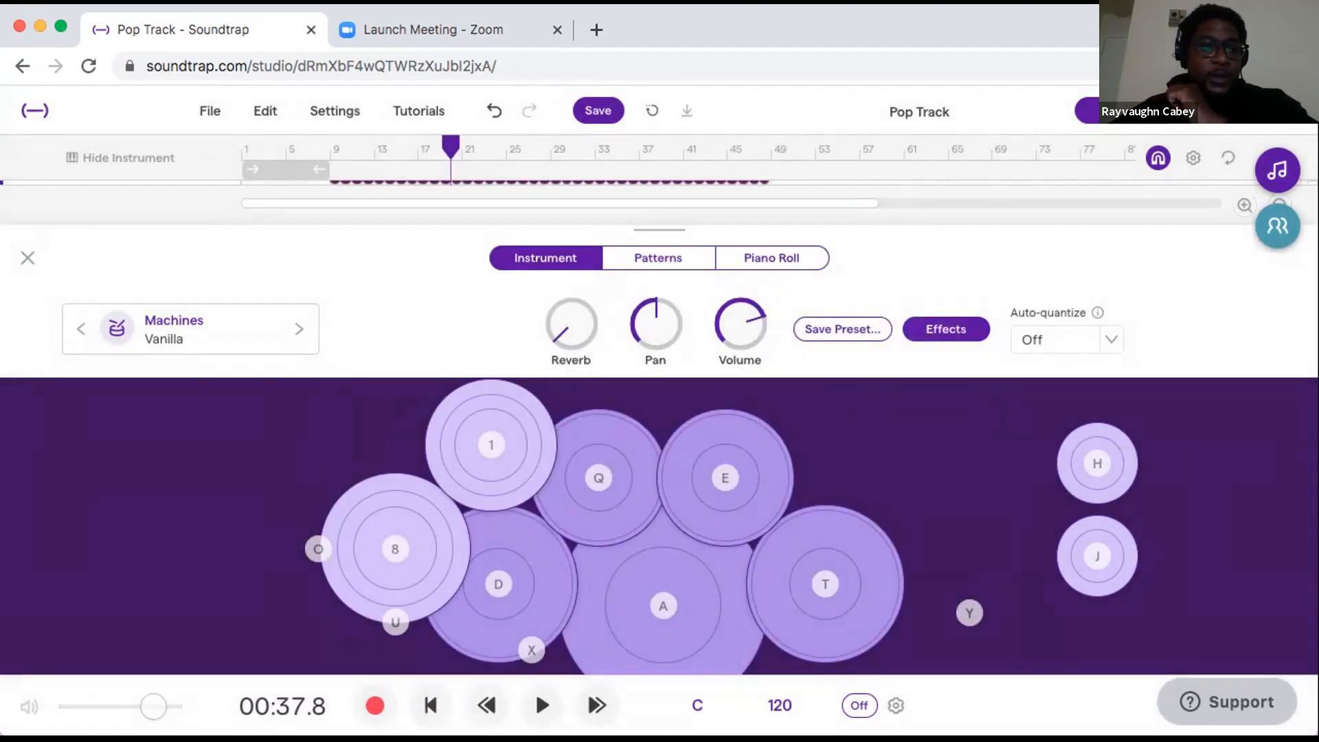
{"action": "left_click", "coordinate": [27, 258]}
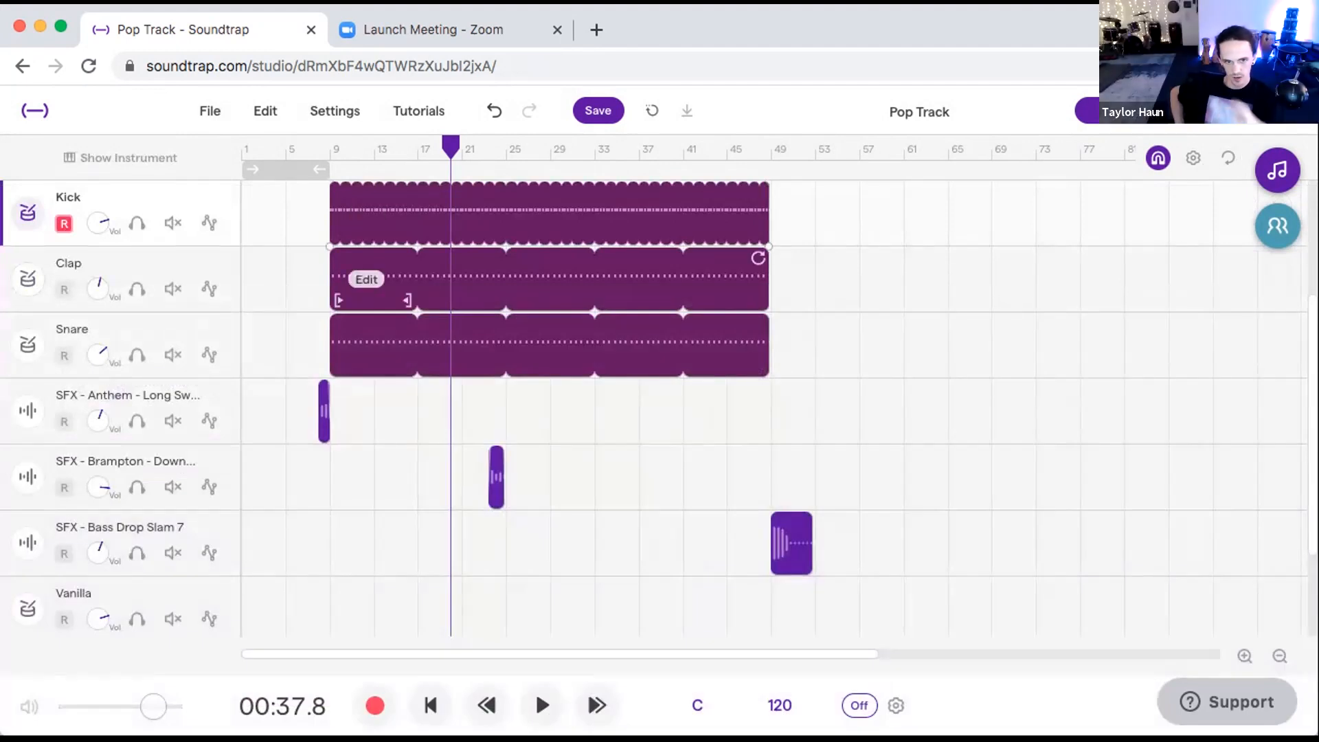
Play the arrangement briefly from bar 9 and return the playhead to bar 9.
{"action": "scroll", "coordinate": [439, 309], "scroll_direction": "up", "scroll_amount": 3}
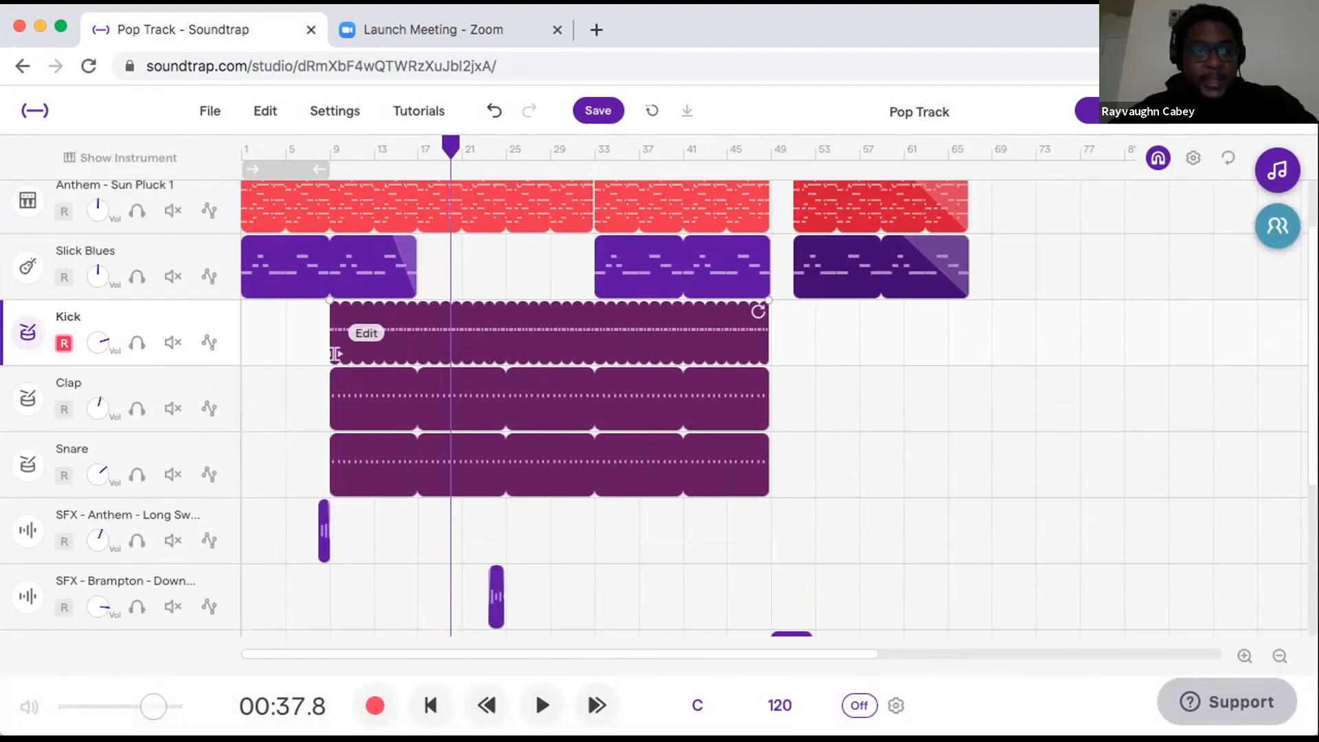
{"action": "left_click_drag", "start_coordinate": [450, 147], "coordinate": [330, 147]}
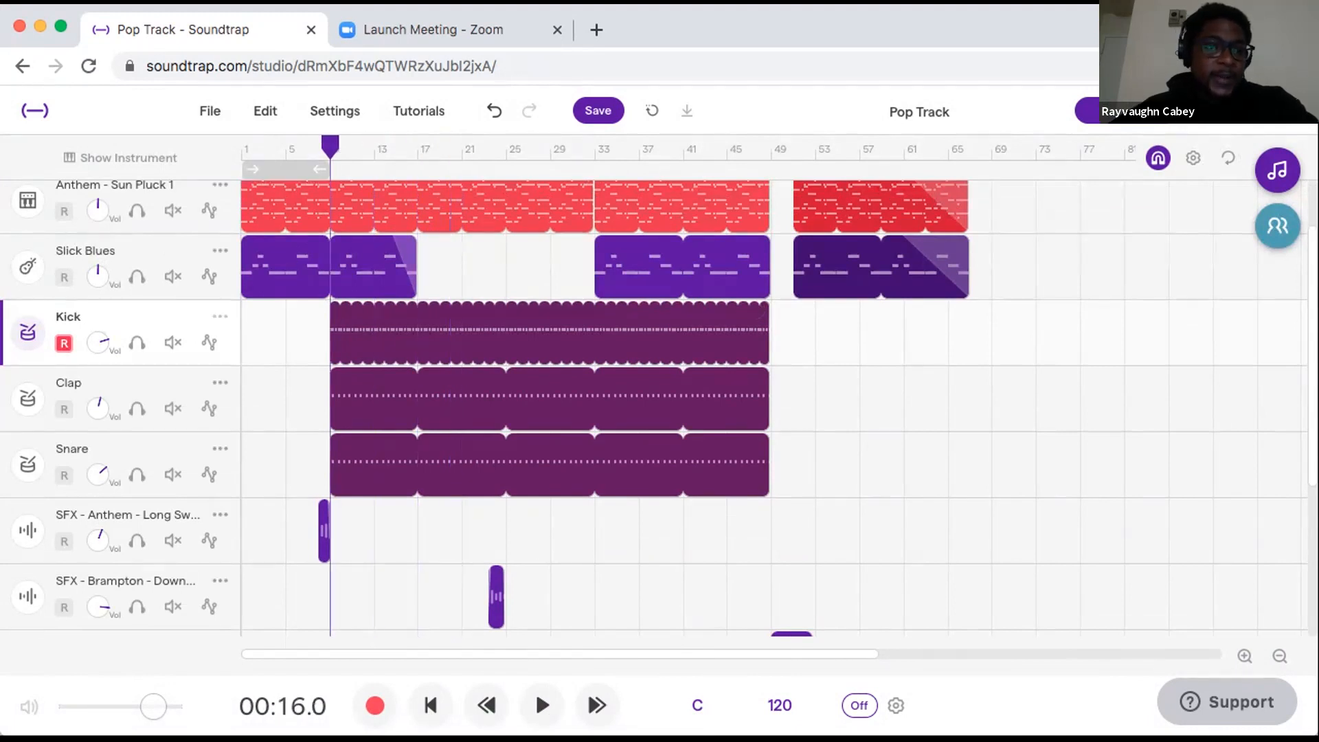
{"action": "key", "text": "space"}
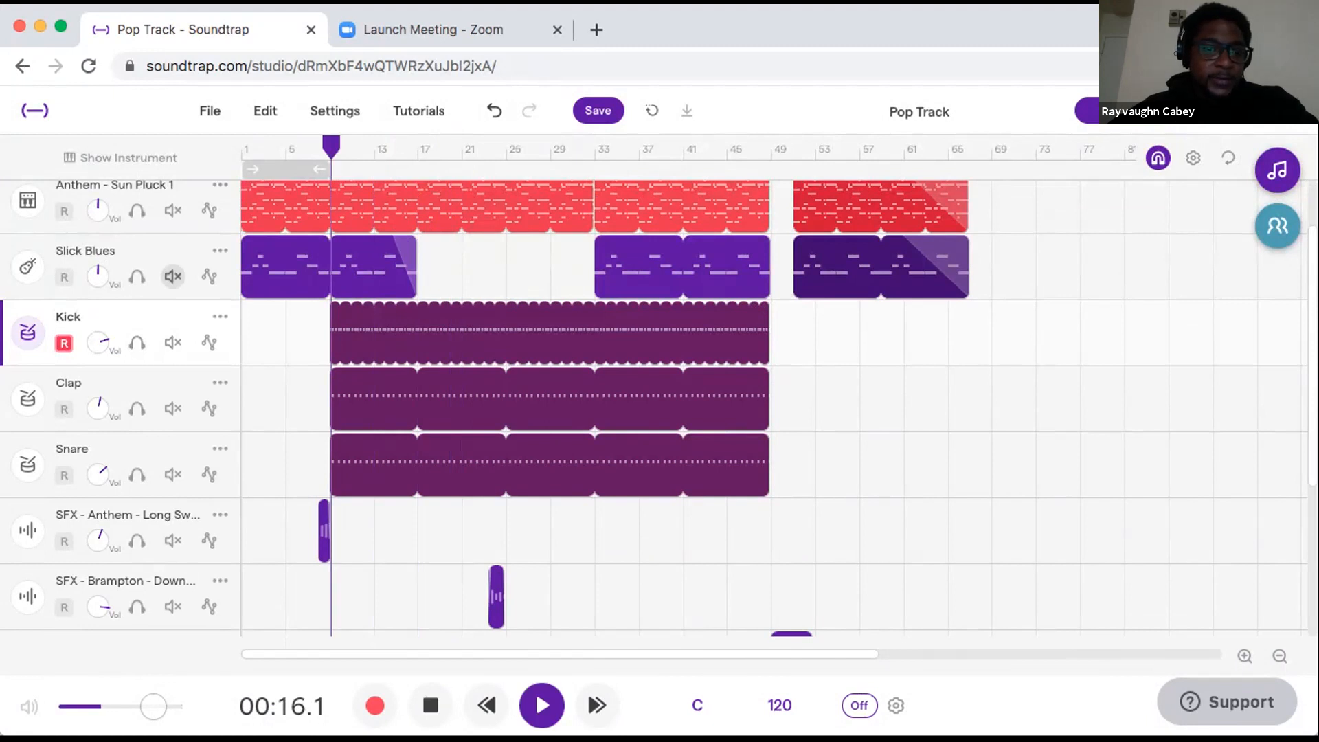
{"action": "key", "text": "space"}
{"action": "scroll", "coordinate": [659, 405], "scroll_direction": "up", "scroll_amount": 3}
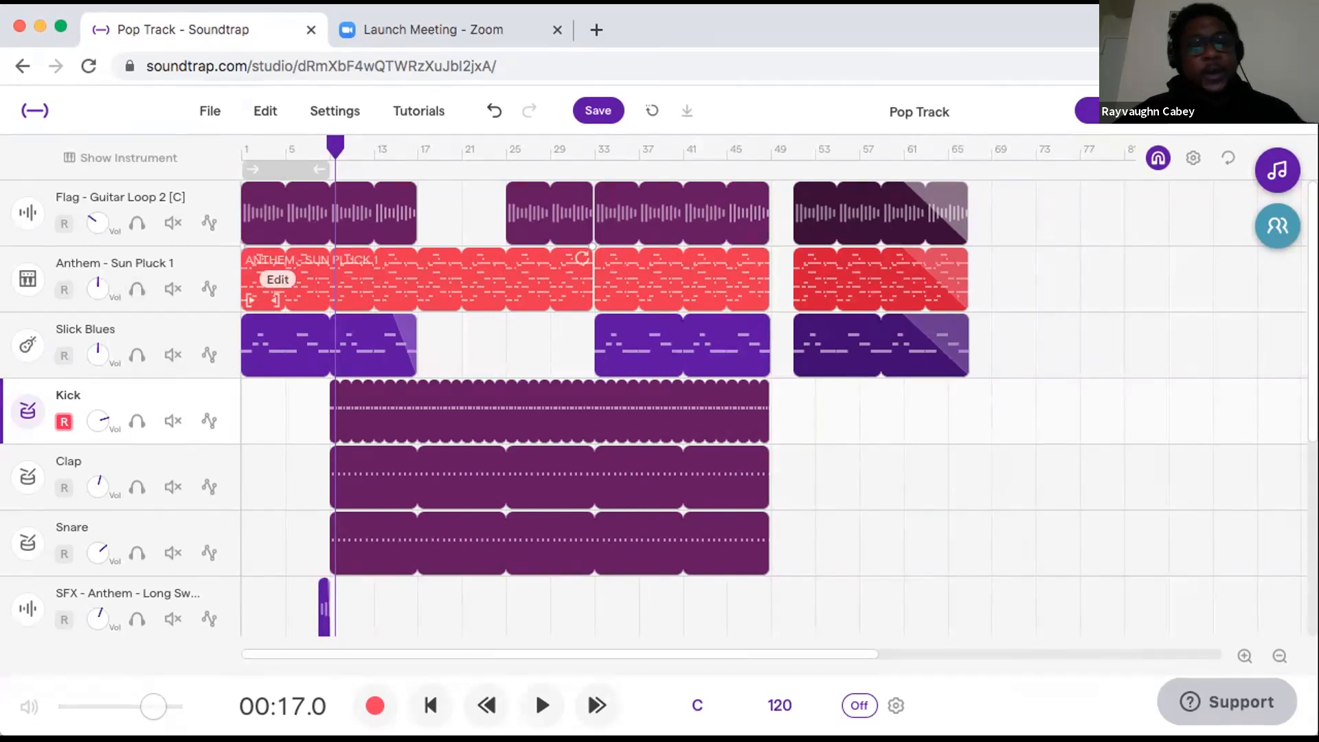
{"action": "mouse_move", "coordinate": [335, 146]}
{"action": "left_mouse_down"}
{"action": "mouse_move", "coordinate": [241, 147]}
{"action": "mouse_move", "coordinate": [374, 147]}
{"action": "mouse_move", "coordinate": [330, 146]}
{"action": "left_mouse_up"}
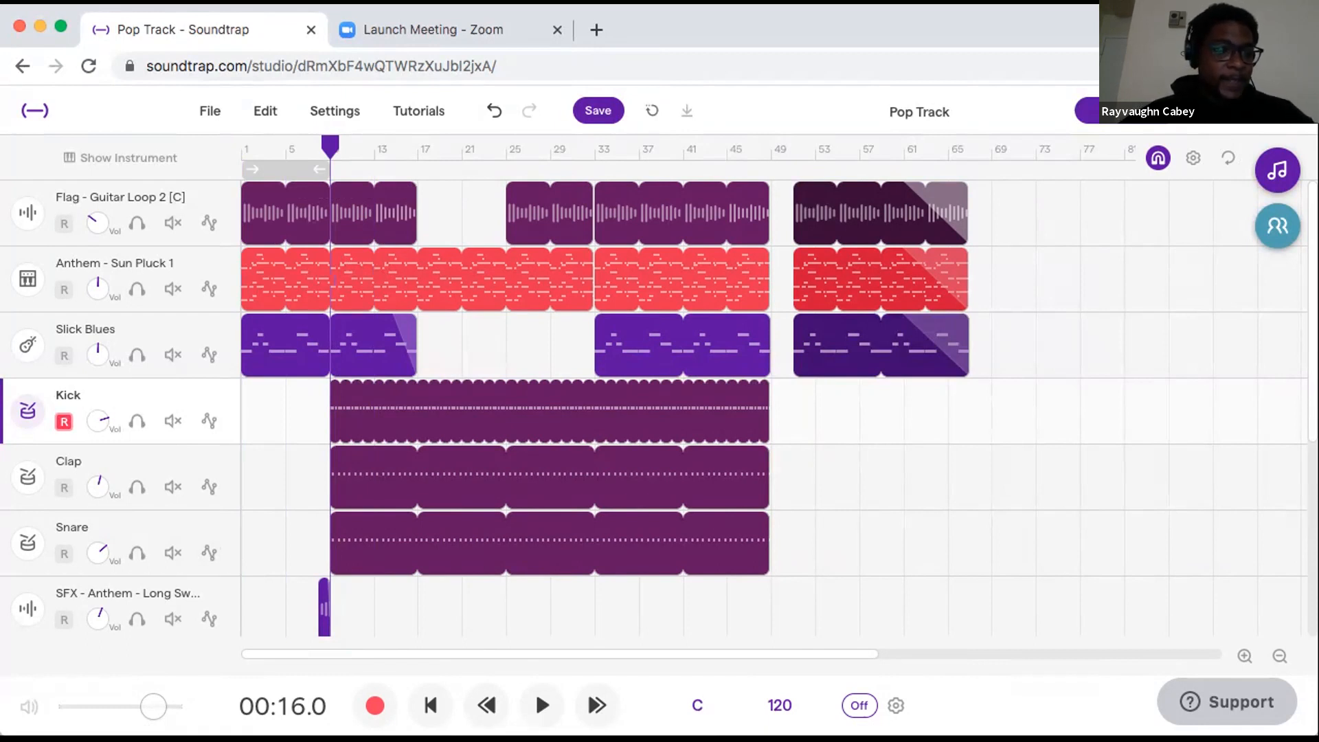
Lower the master volume slightly and return the playhead to the start of the project.
{"action": "left_click_drag", "start_coordinate": [153, 706], "coordinate": [151, 706]}
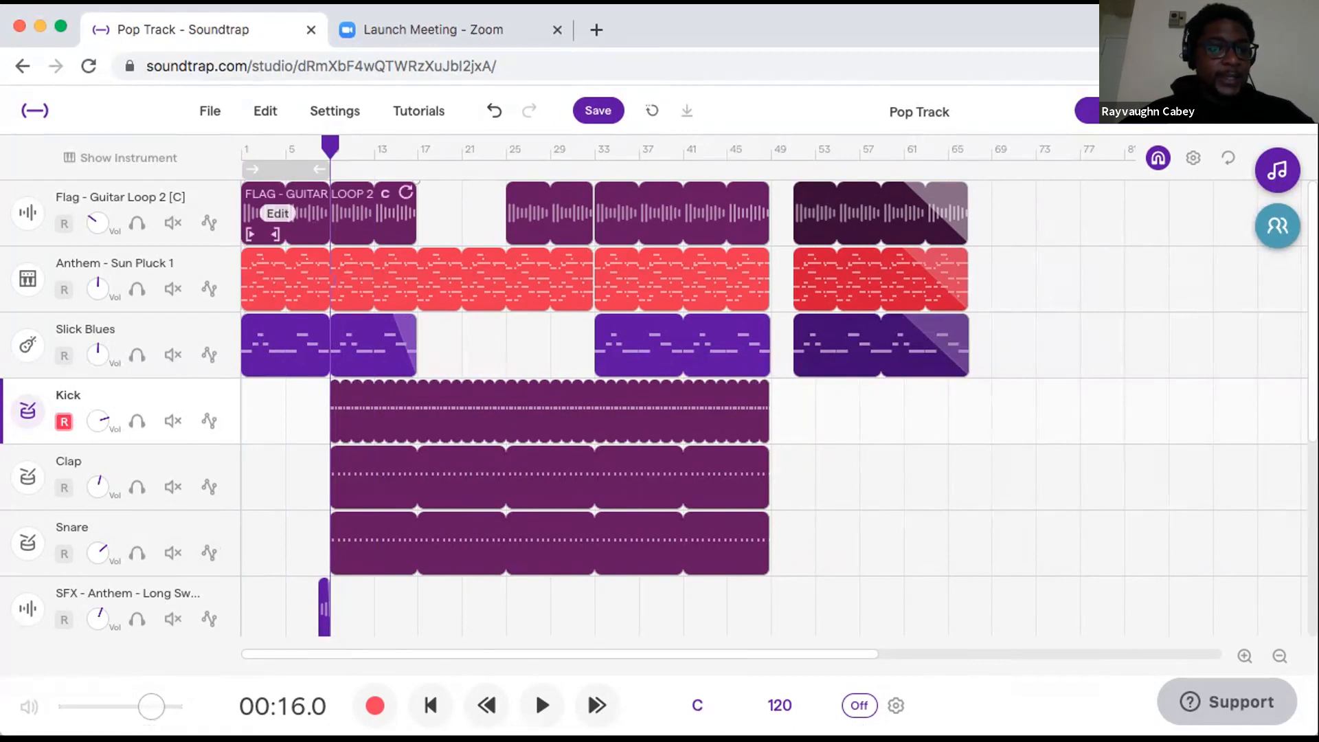
{"action": "left_click", "coordinate": [286, 148]}
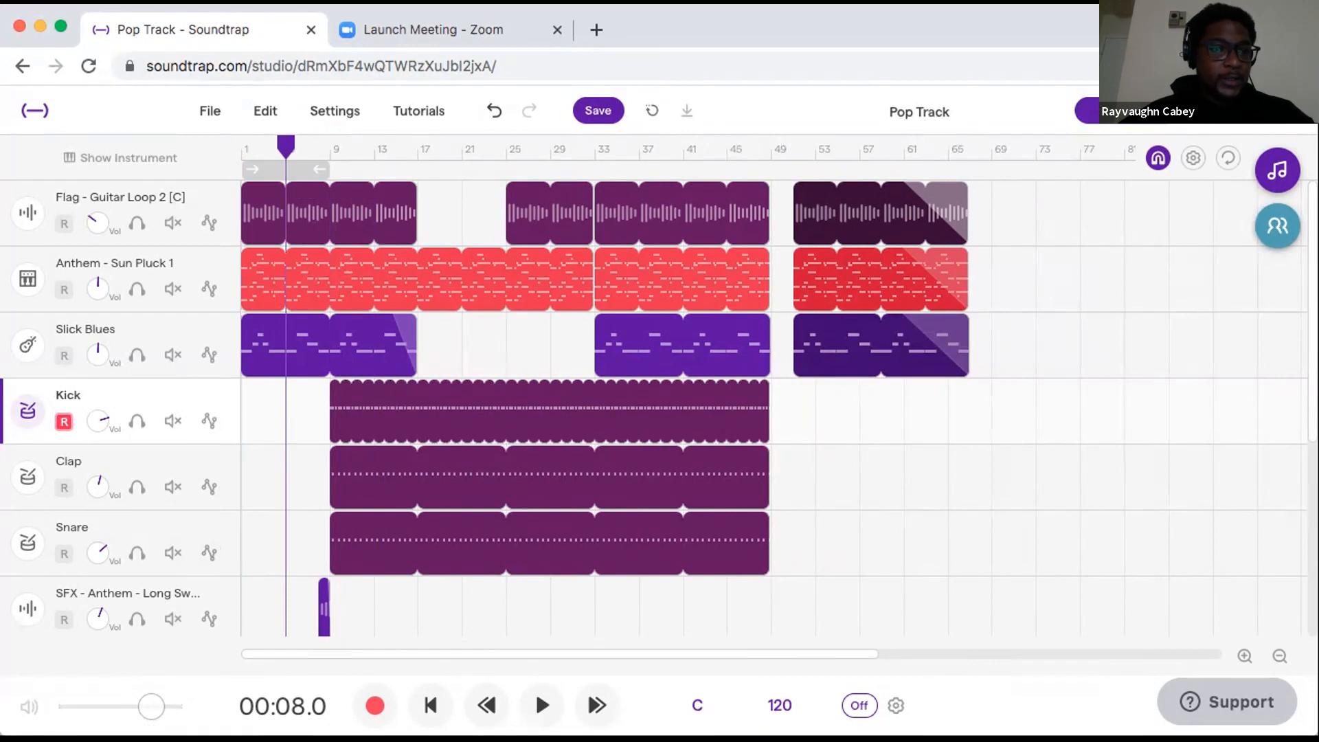
{"action": "left_click", "coordinate": [243, 148]}
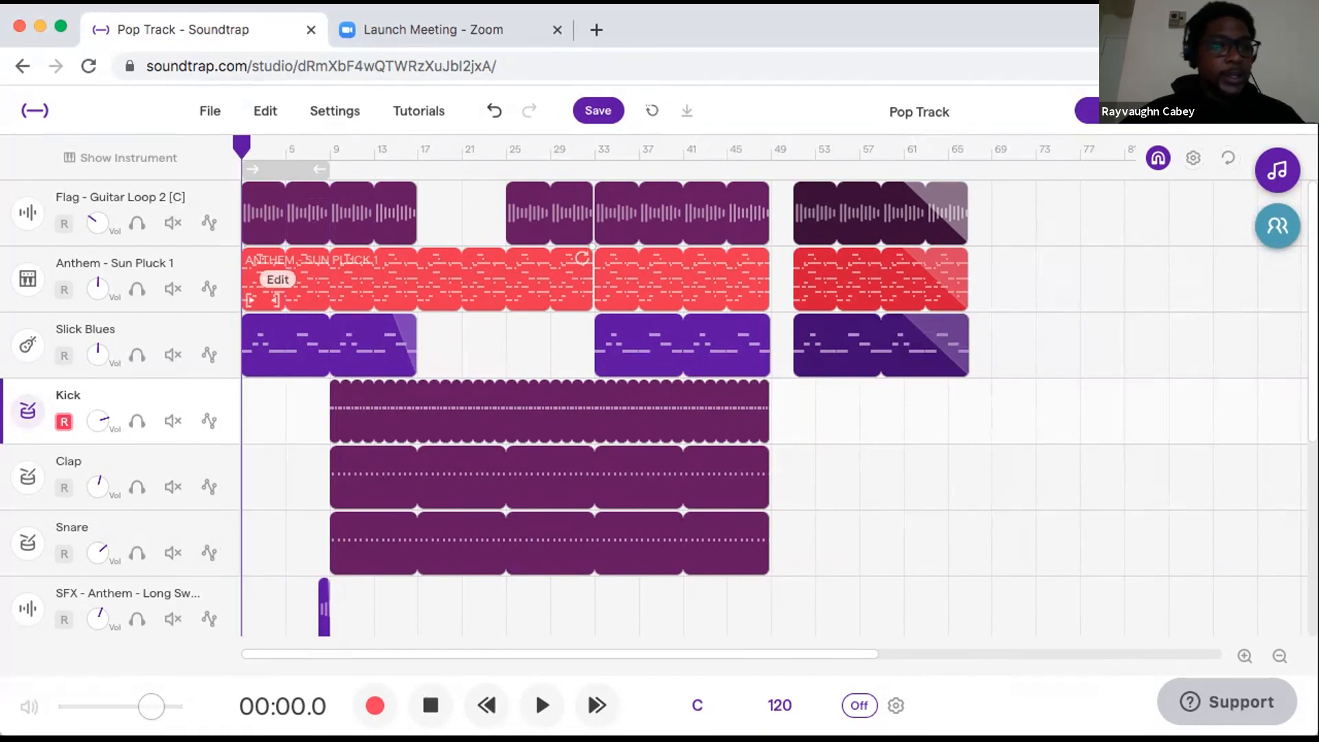
Turn the guitar, Sun Pluck, Slick Blues, Kick and Snare volumes fully down, lower the Clap's volume, and loop bars 9 to 17.
{"action": "left_click_drag", "start_coordinate": [98, 222], "coordinate": [98, 236]}
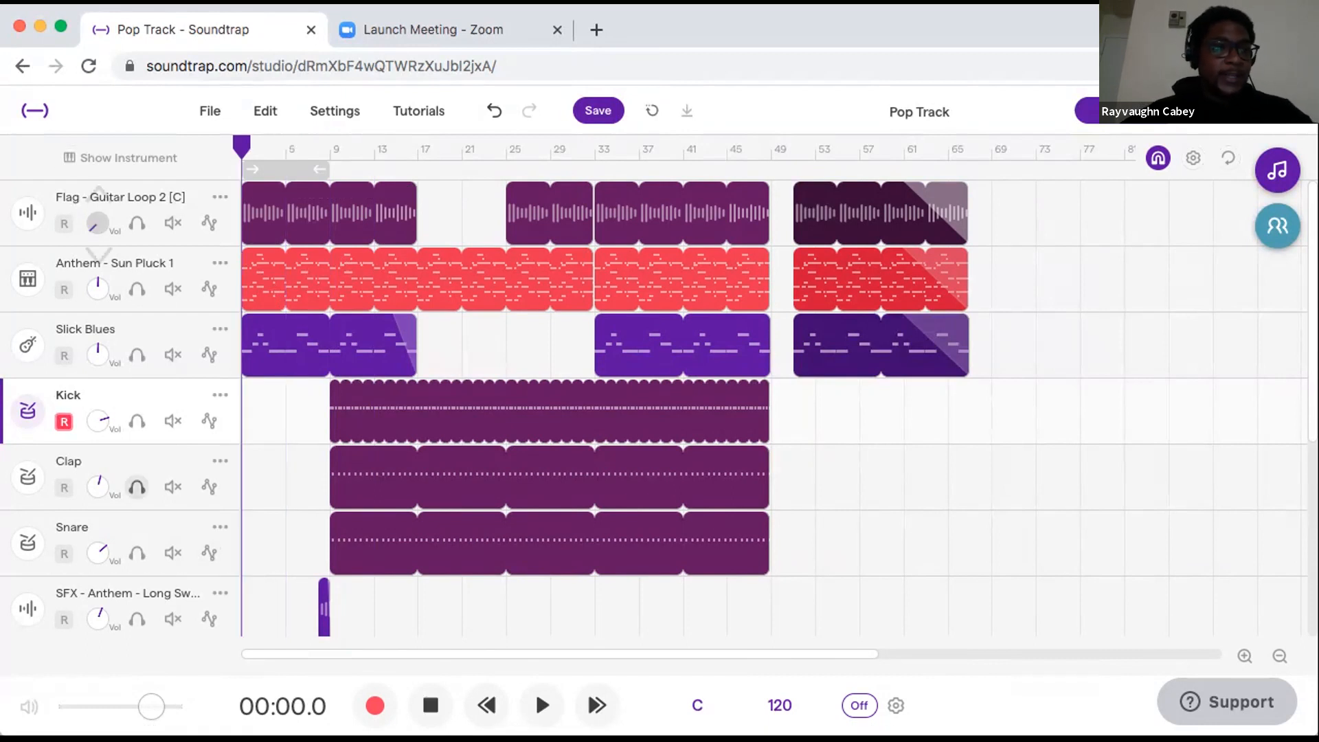
{"action": "left_click_drag", "start_coordinate": [97, 288], "coordinate": [98, 362]}
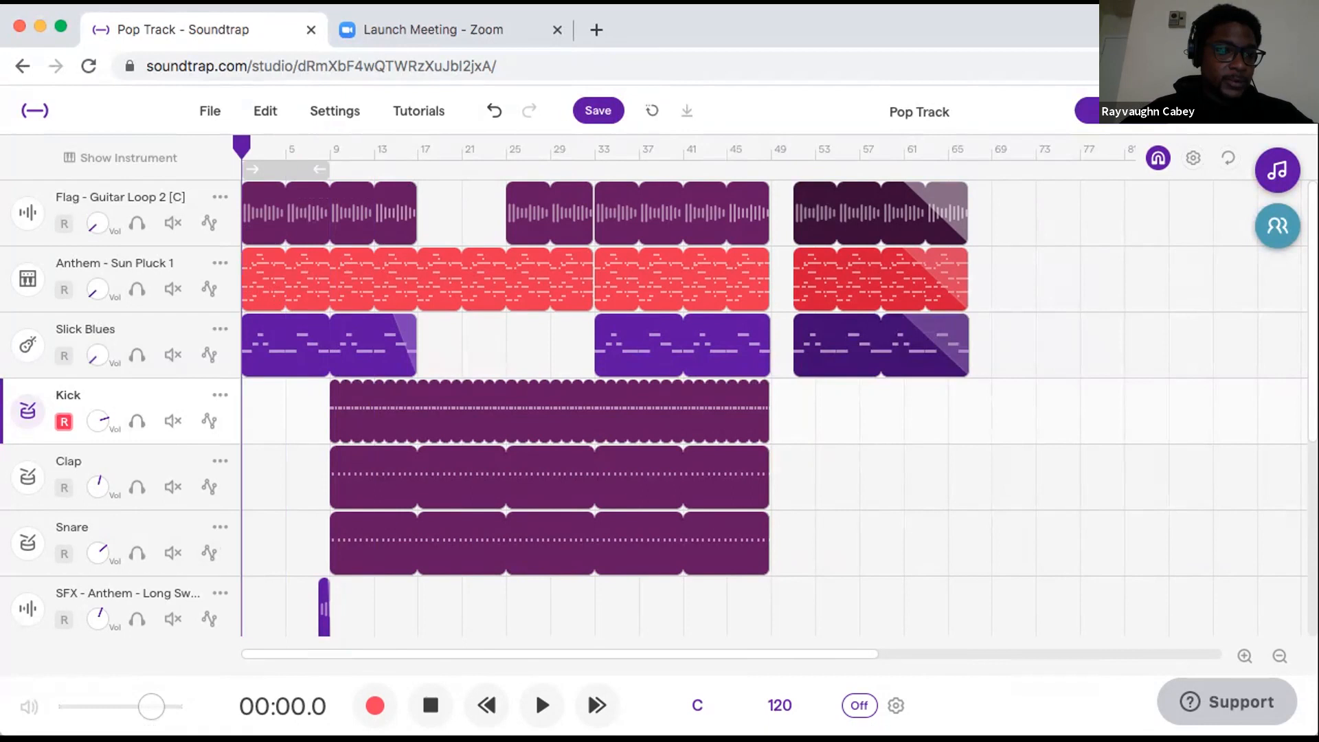
{"action": "left_click_drag", "start_coordinate": [97, 421], "coordinate": [97, 427]}
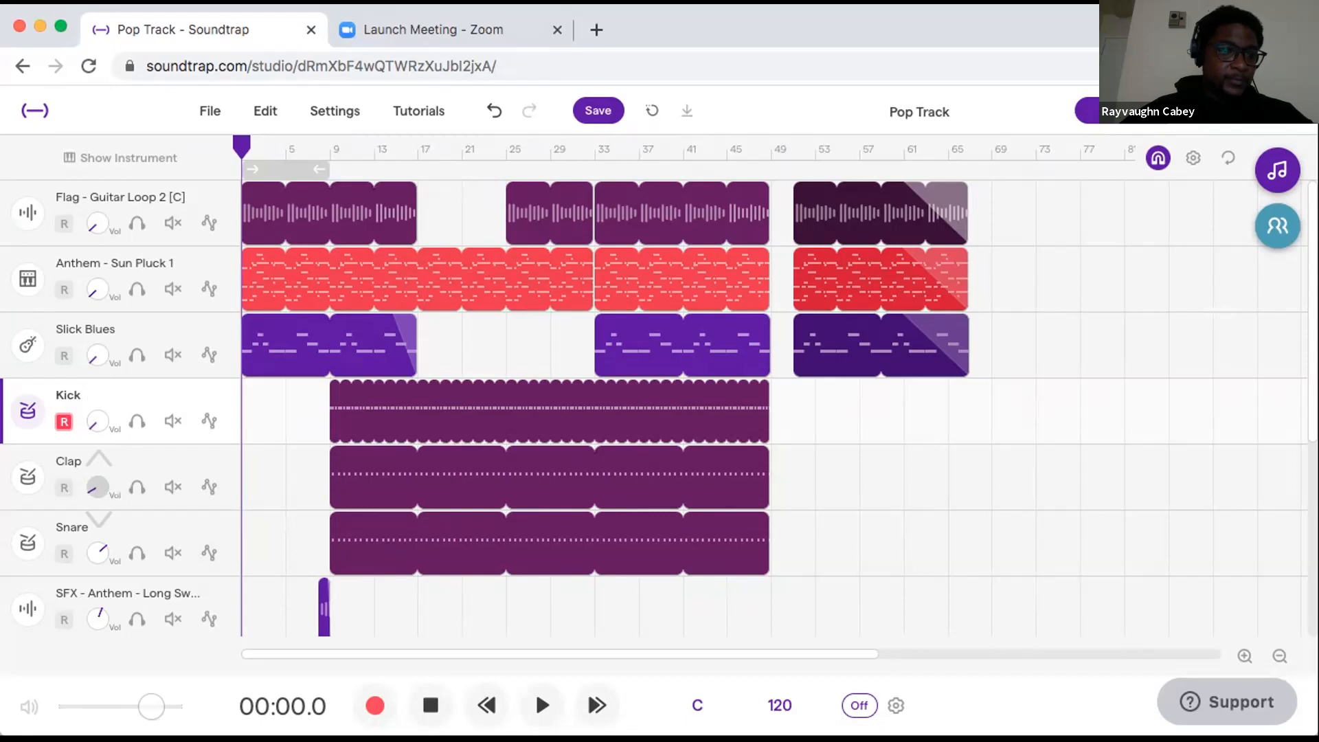
{"action": "left_click_drag", "start_coordinate": [285, 169], "coordinate": [374, 170]}
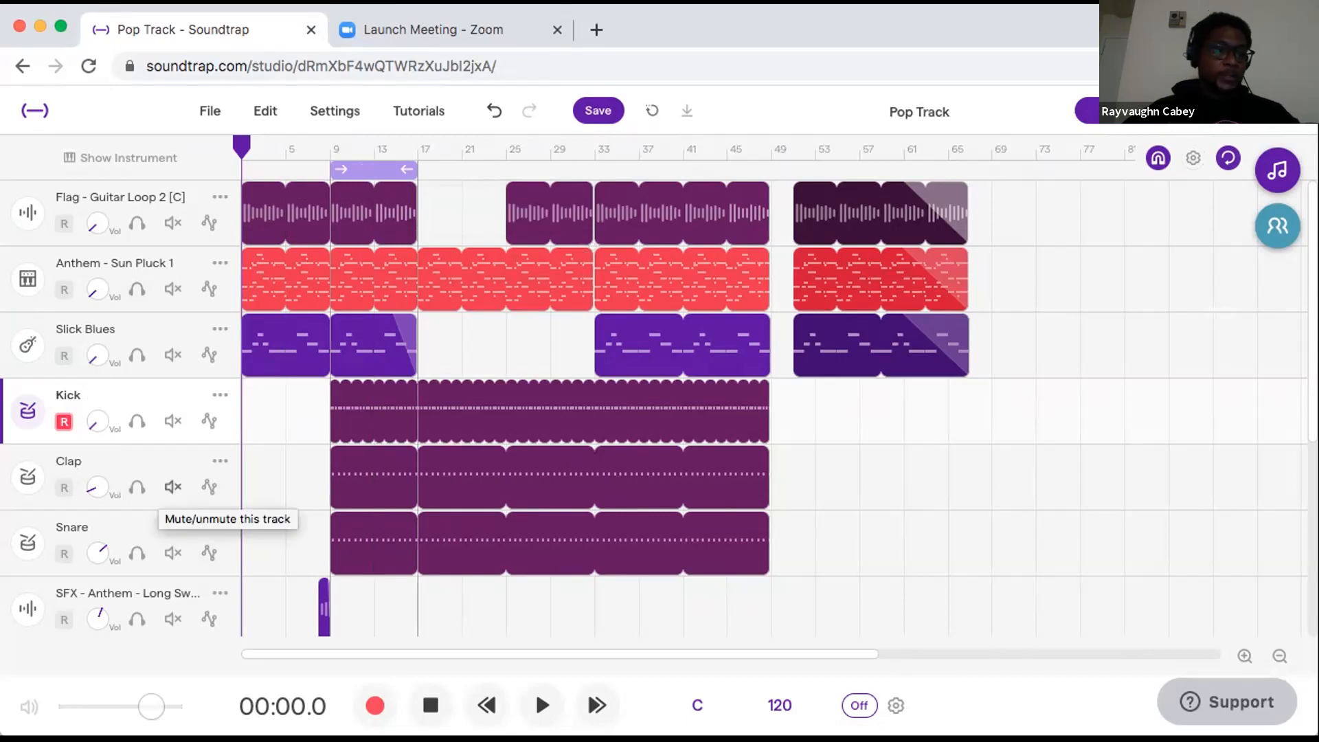
{"action": "left_click_drag", "start_coordinate": [98, 553], "coordinate": [97, 584]}
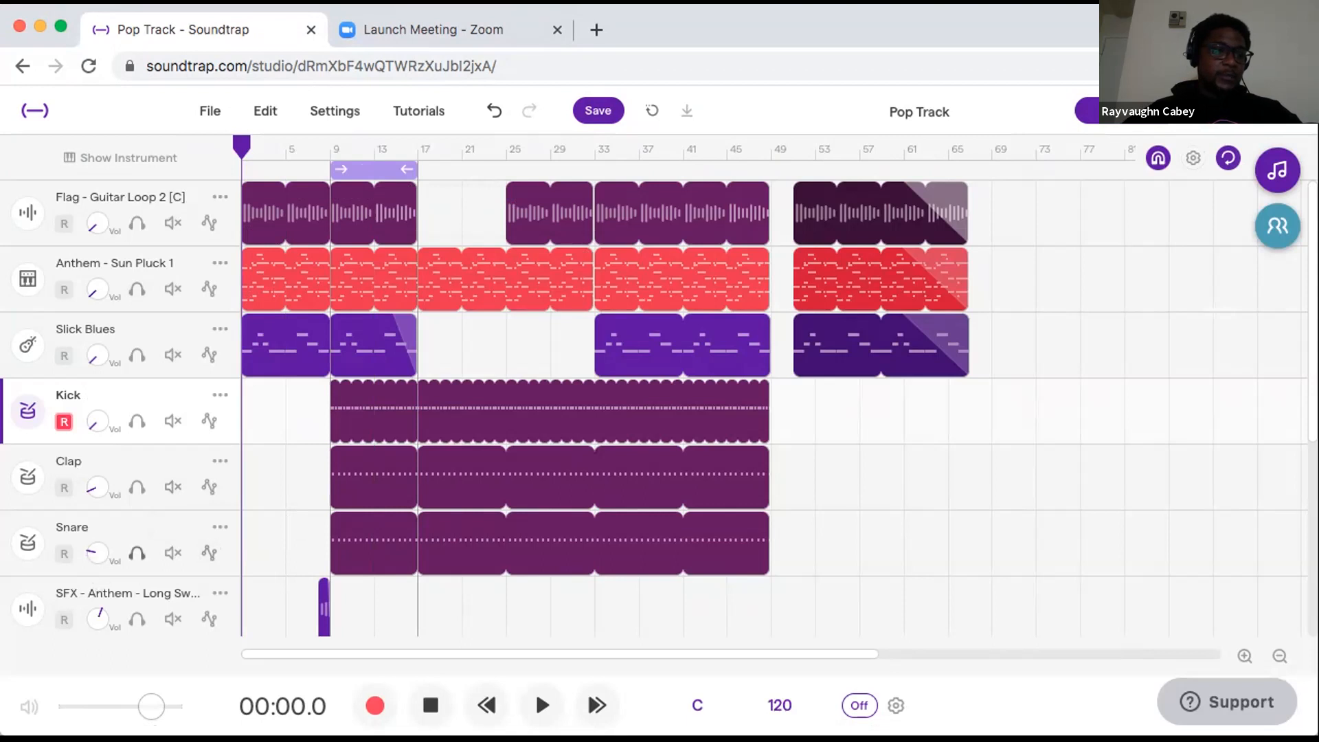
{"action": "left_click_drag", "start_coordinate": [98, 553], "coordinate": [97, 563]}
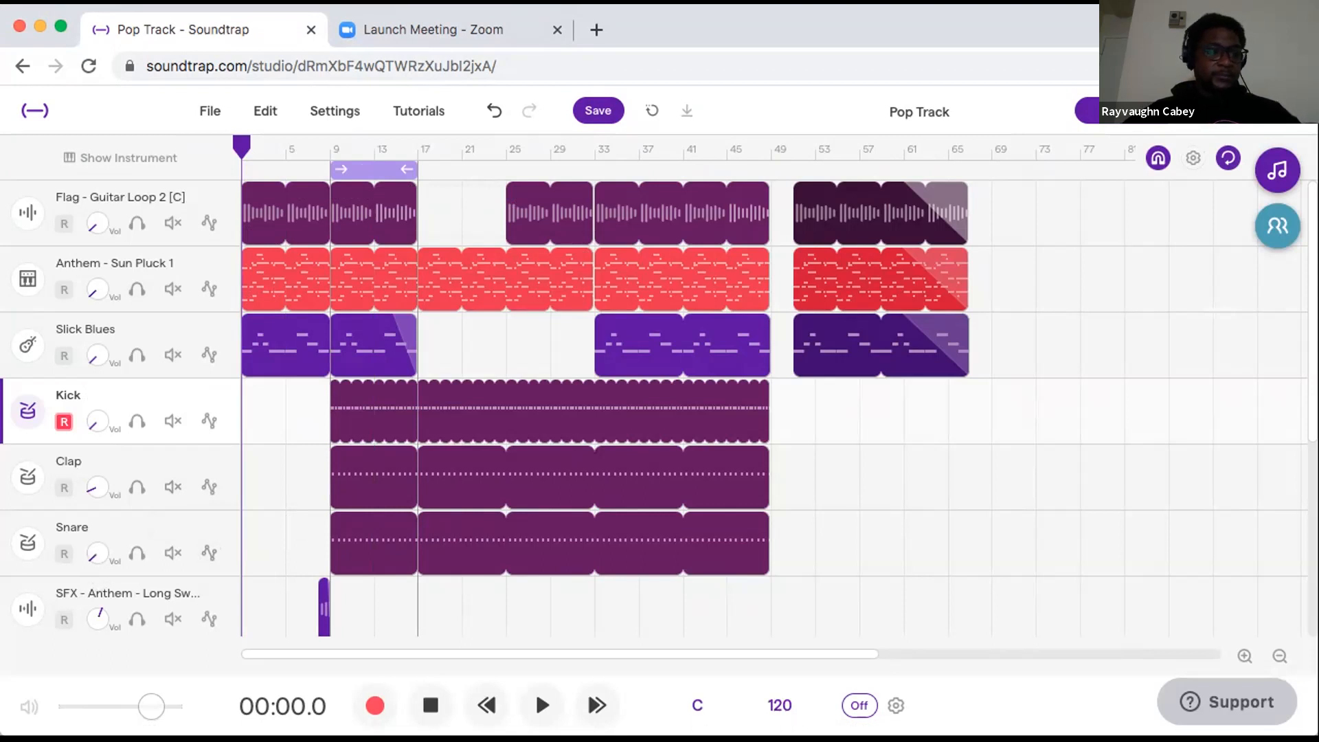
Start playback of the looped section from bar 9 to check the track levels.
{"action": "scroll", "coordinate": [659, 405], "scroll_direction": "down", "scroll_amount": 2}
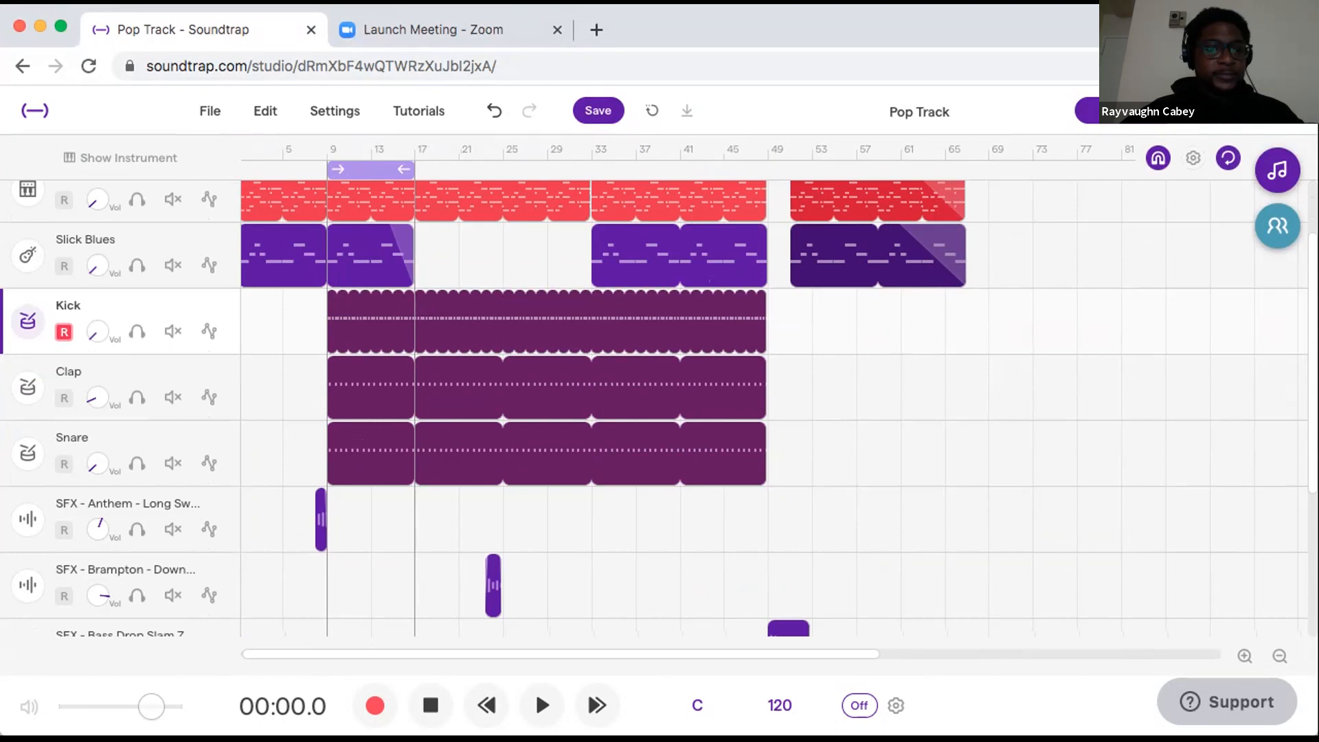
{"action": "scroll", "coordinate": [392, 315], "scroll_direction": "up", "scroll_amount": 1}
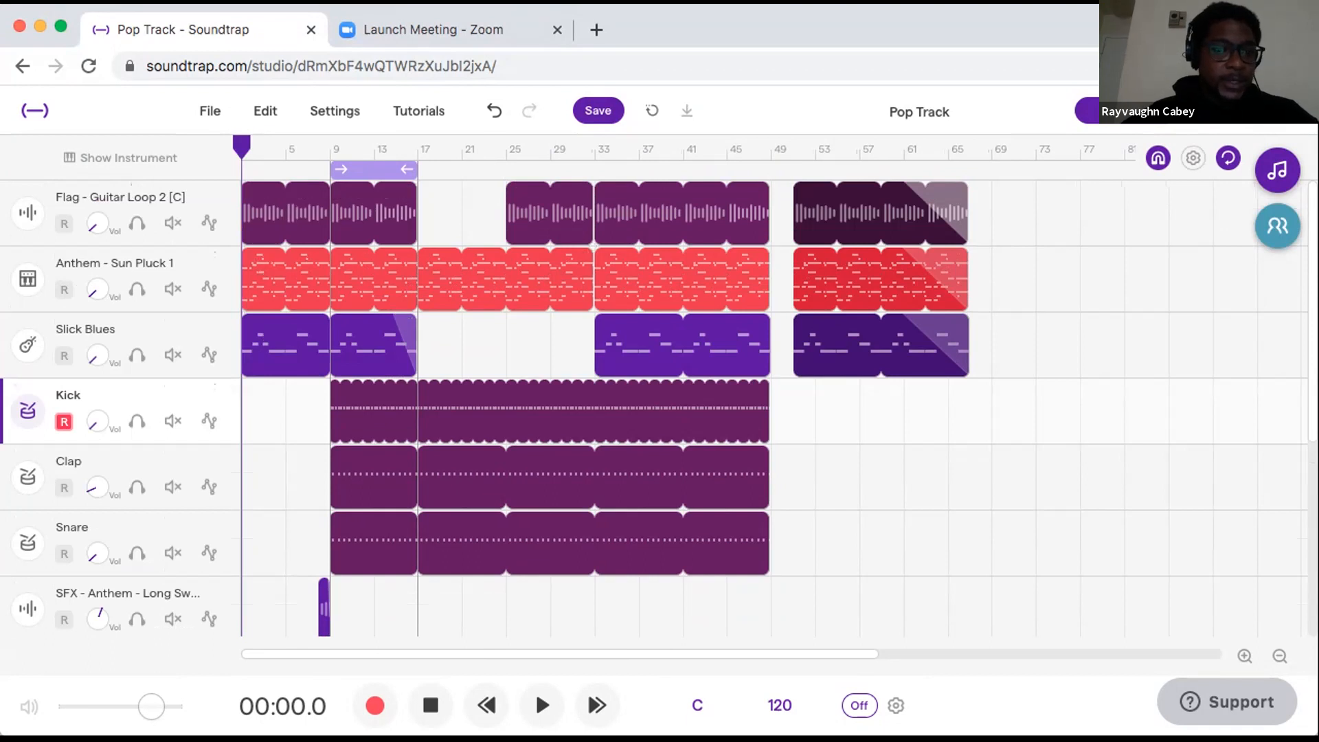
{"action": "key", "text": "space"}
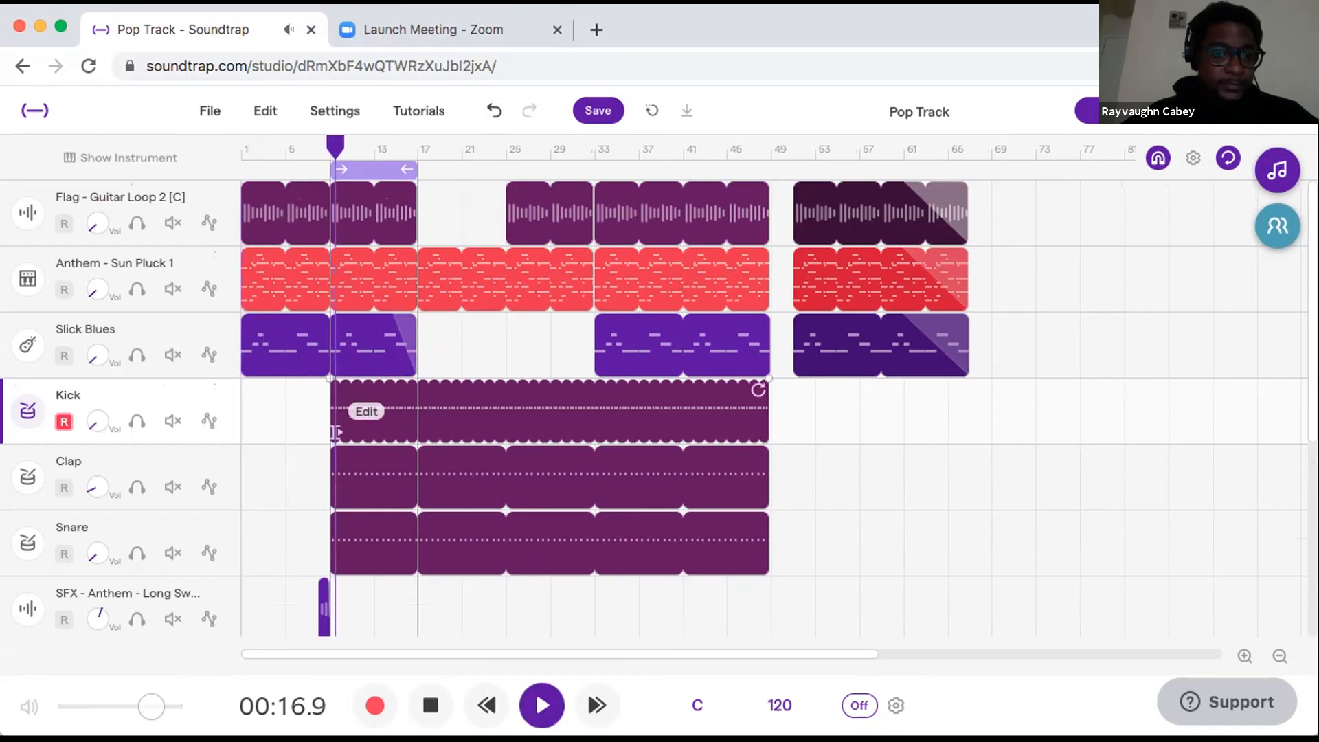
Lower the SFX Anthem Long Sweep volume and raise the Kick, Clap and Snare volumes to around their midpoints while the loop plays.
{"action": "left_click_drag", "start_coordinate": [97, 619], "coordinate": [98, 643]}
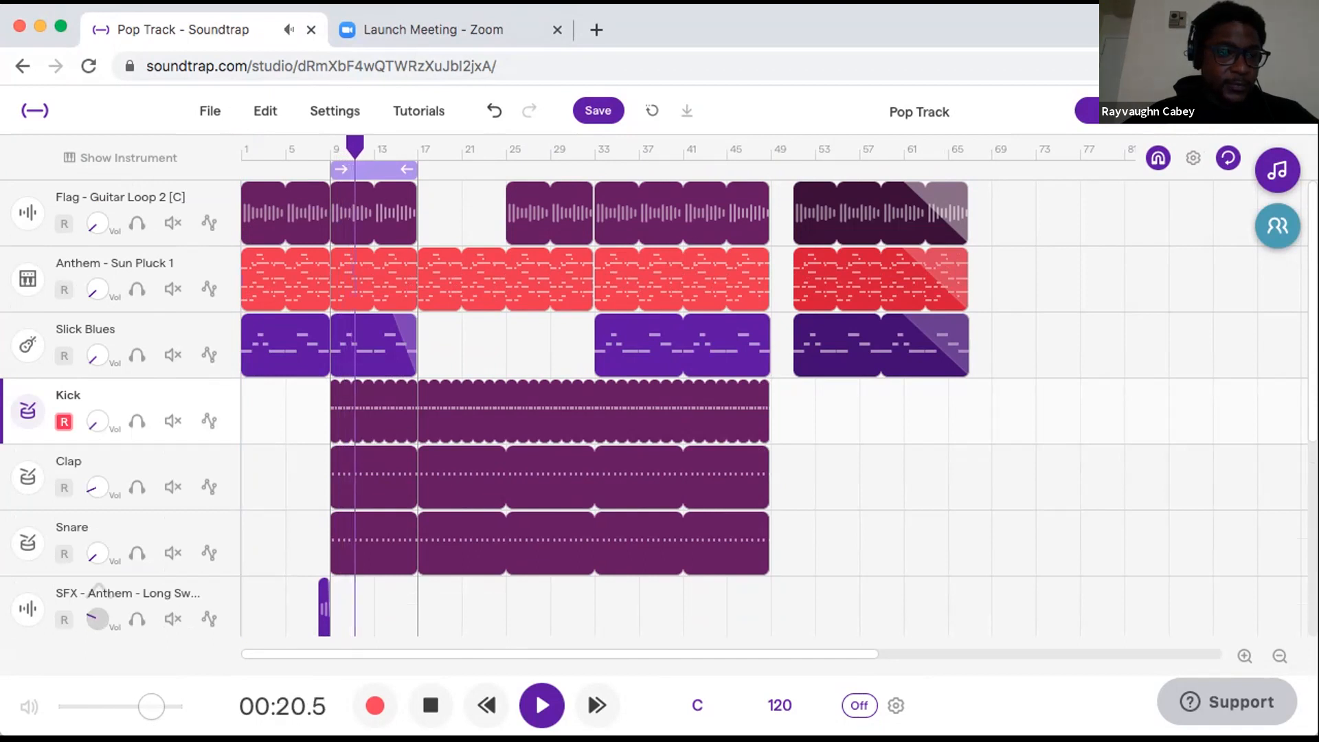
{"action": "mouse_move", "coordinate": [98, 421]}
{"action": "left_mouse_down"}
{"action": "mouse_move", "coordinate": [98, 403]}
{"action": "mouse_move", "coordinate": [98, 420]}
{"action": "left_mouse_up"}
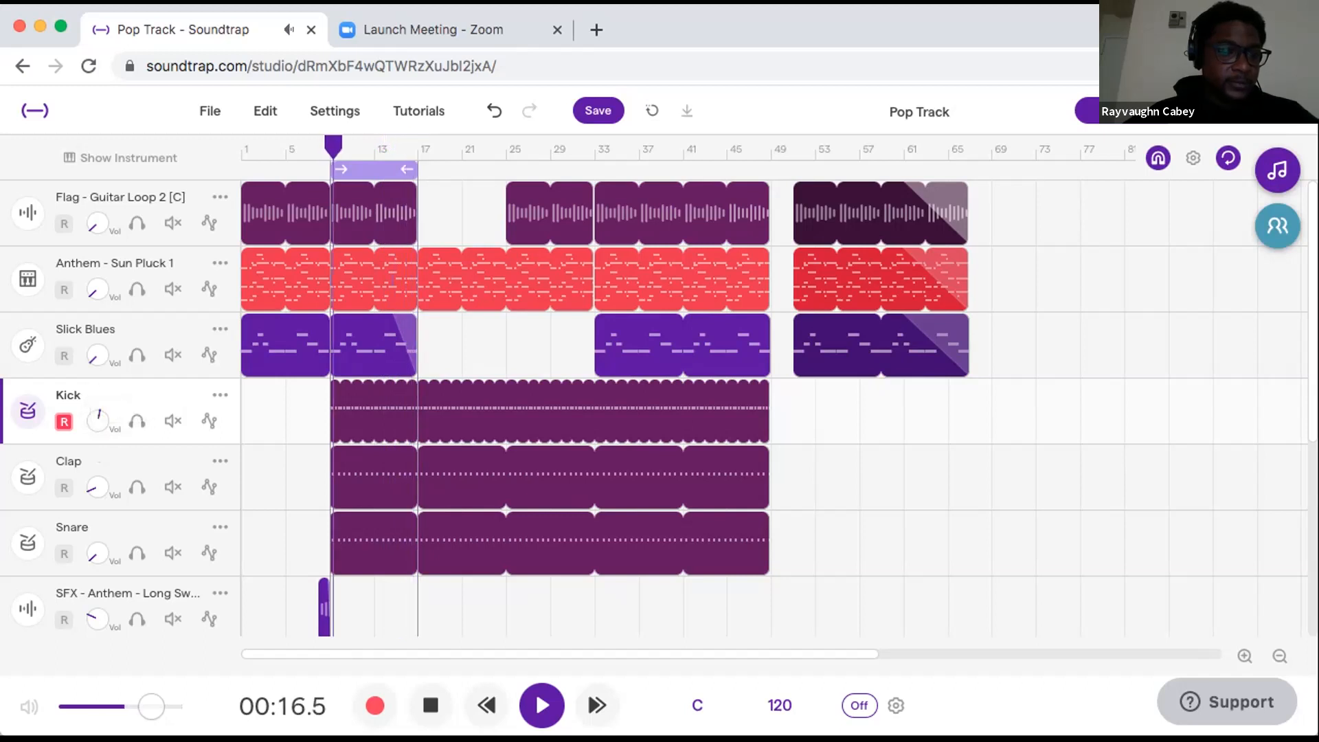
{"action": "left_click_drag", "start_coordinate": [98, 487], "coordinate": [98, 463]}
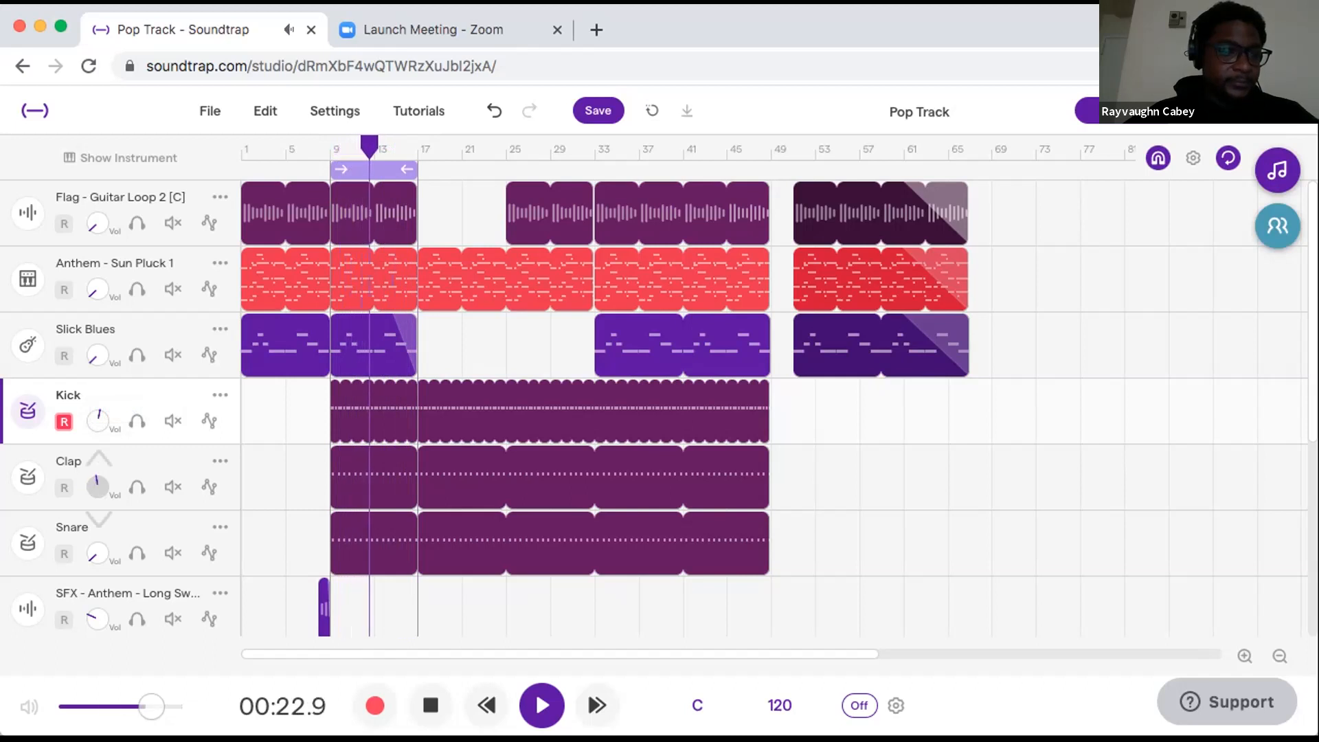
{"action": "left_click_drag", "start_coordinate": [135, 371], "coordinate": [136, 362]}
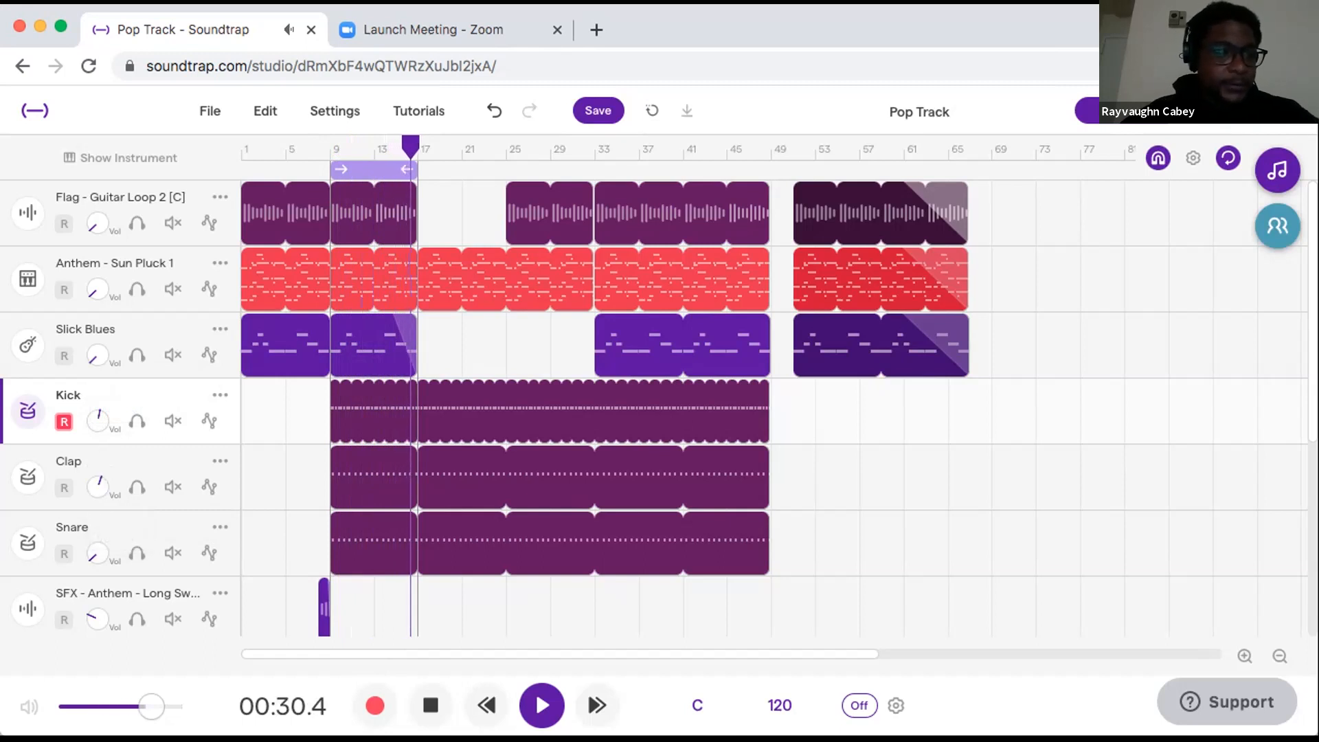
{"action": "left_click_drag", "start_coordinate": [98, 553], "coordinate": [97, 525]}
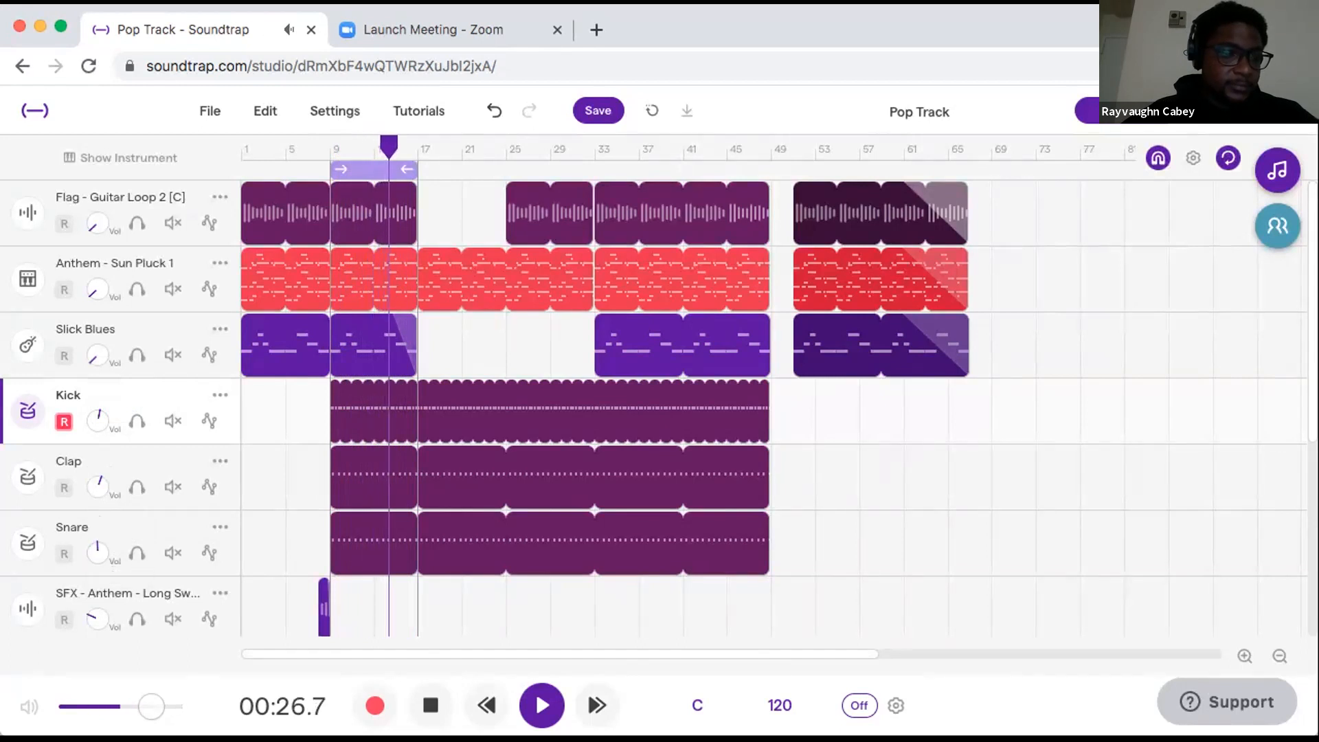
{"action": "left_click_drag", "start_coordinate": [98, 487], "coordinate": [97, 491]}
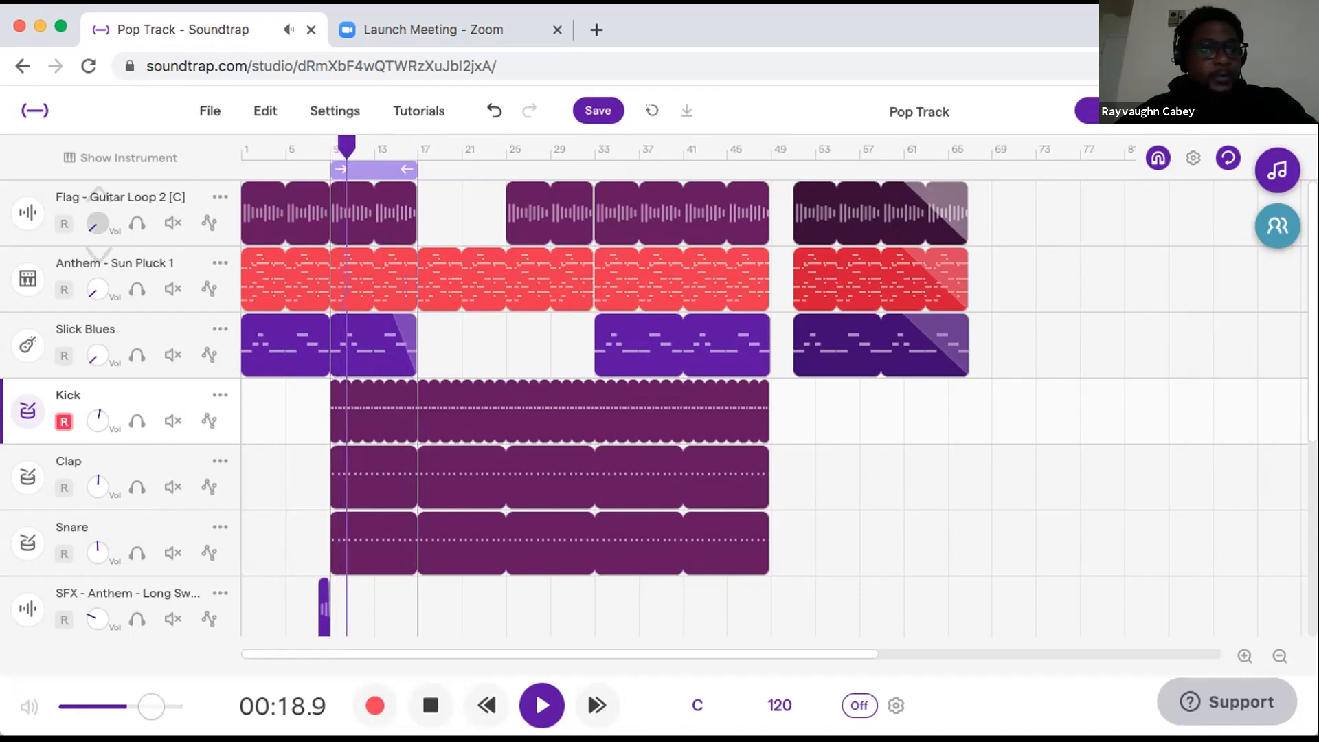
Raise the guitar and Sun Pluck volumes to just under halfway and Slick Blues slightly lower, placing Sun Pluck above the guitar track.
{"action": "left_click_drag", "start_coordinate": [97, 223], "coordinate": [97, 133]}
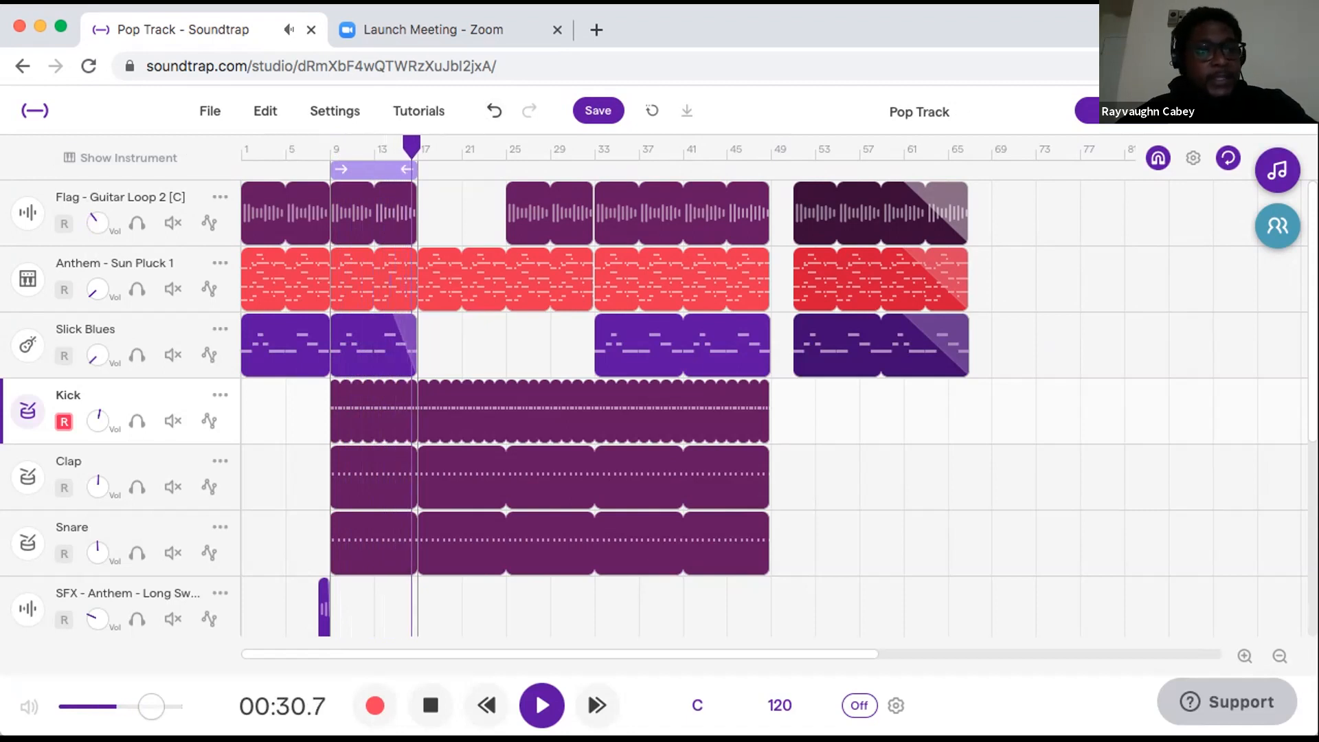
{"action": "left_click_drag", "start_coordinate": [98, 223], "coordinate": [97, 167]}
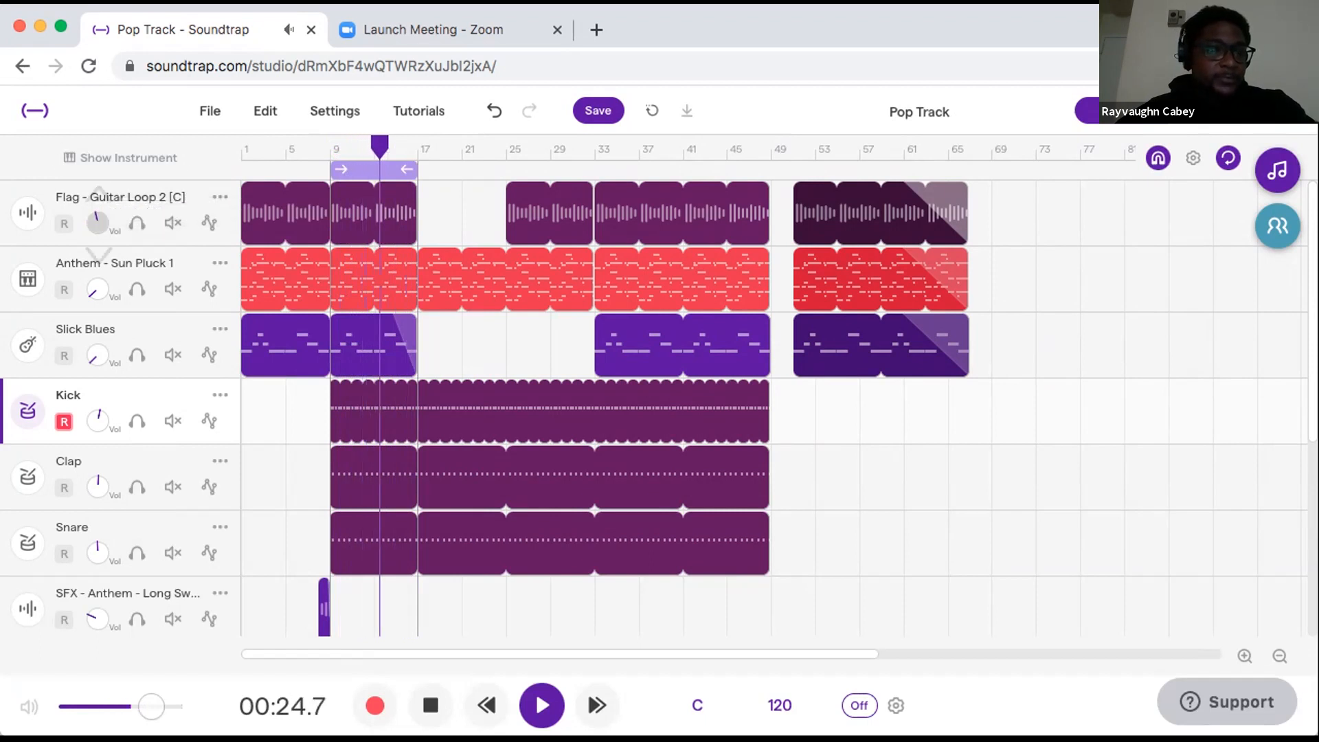
{"action": "left_click", "coordinate": [98, 289]}
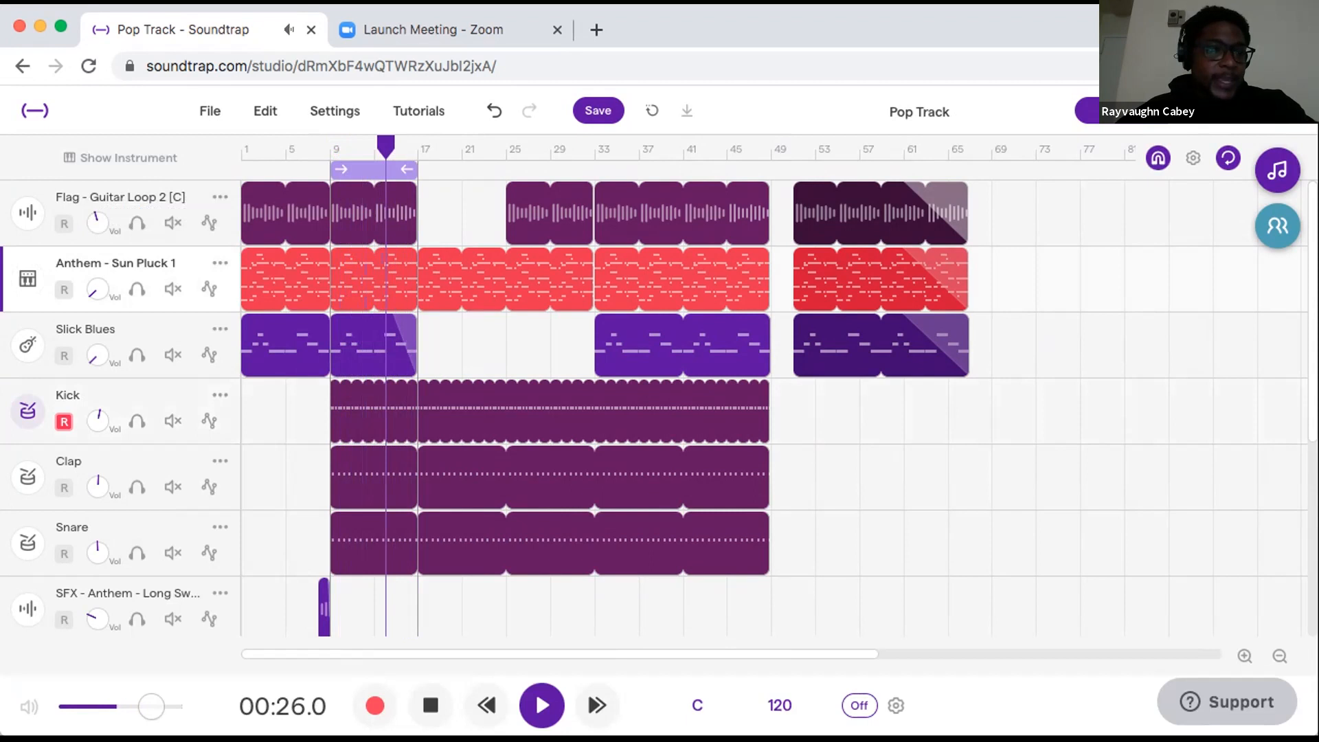
{"action": "left_click_drag", "start_coordinate": [97, 289], "coordinate": [66, 219]}
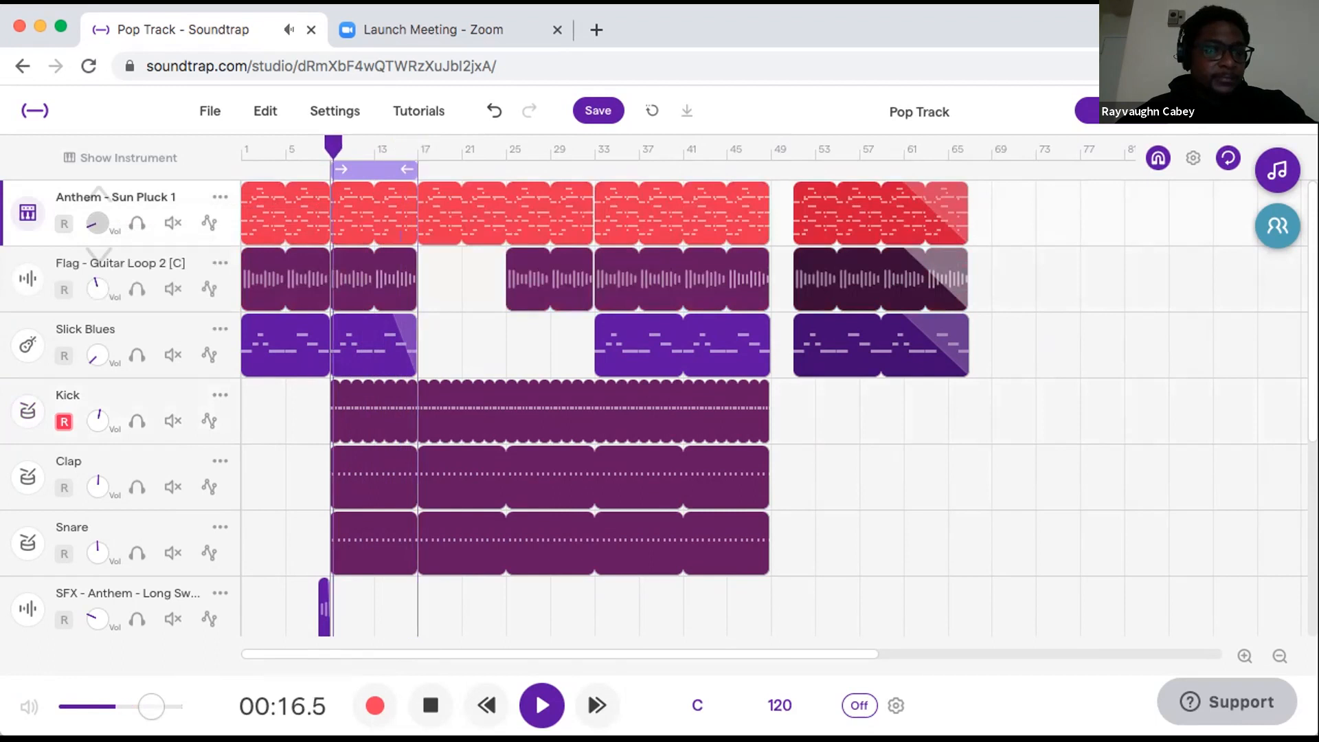
{"action": "left_click_drag", "start_coordinate": [97, 223], "coordinate": [98, 107]}
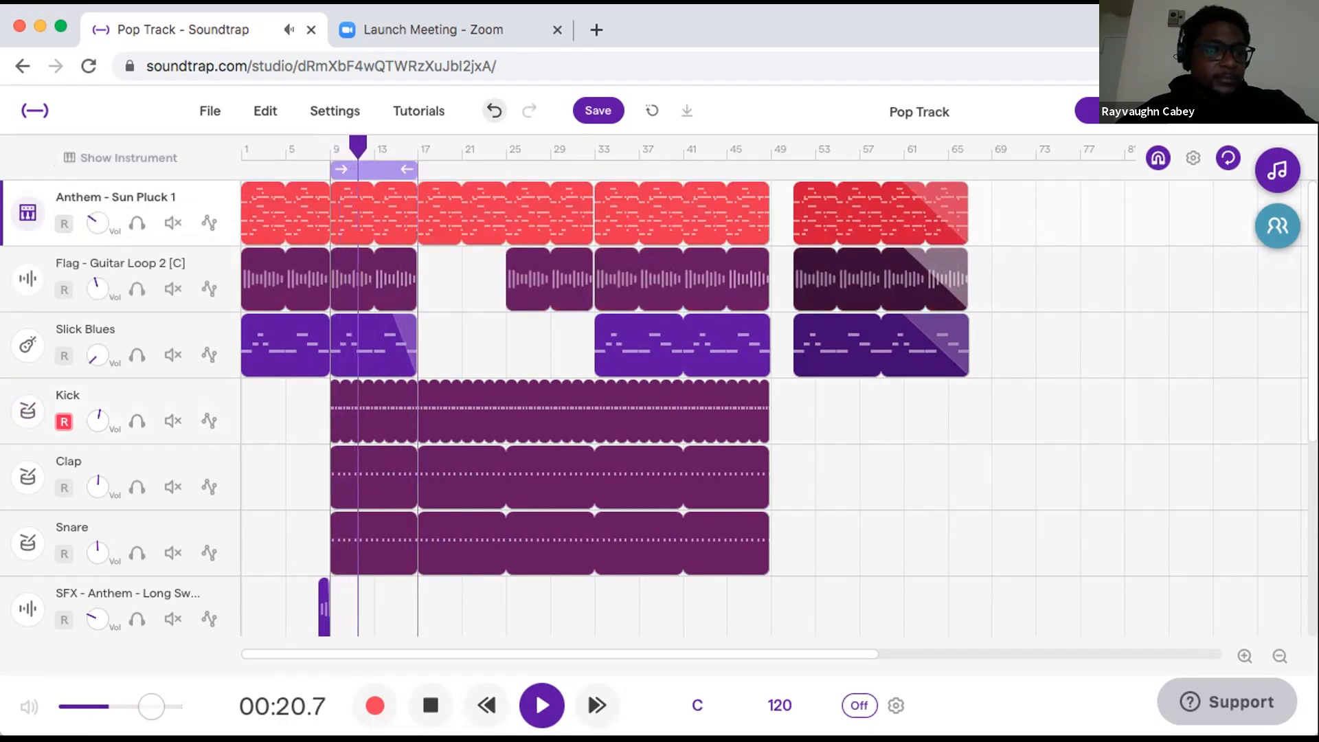
{"action": "left_click_drag", "start_coordinate": [97, 185], "coordinate": [98, 168]}
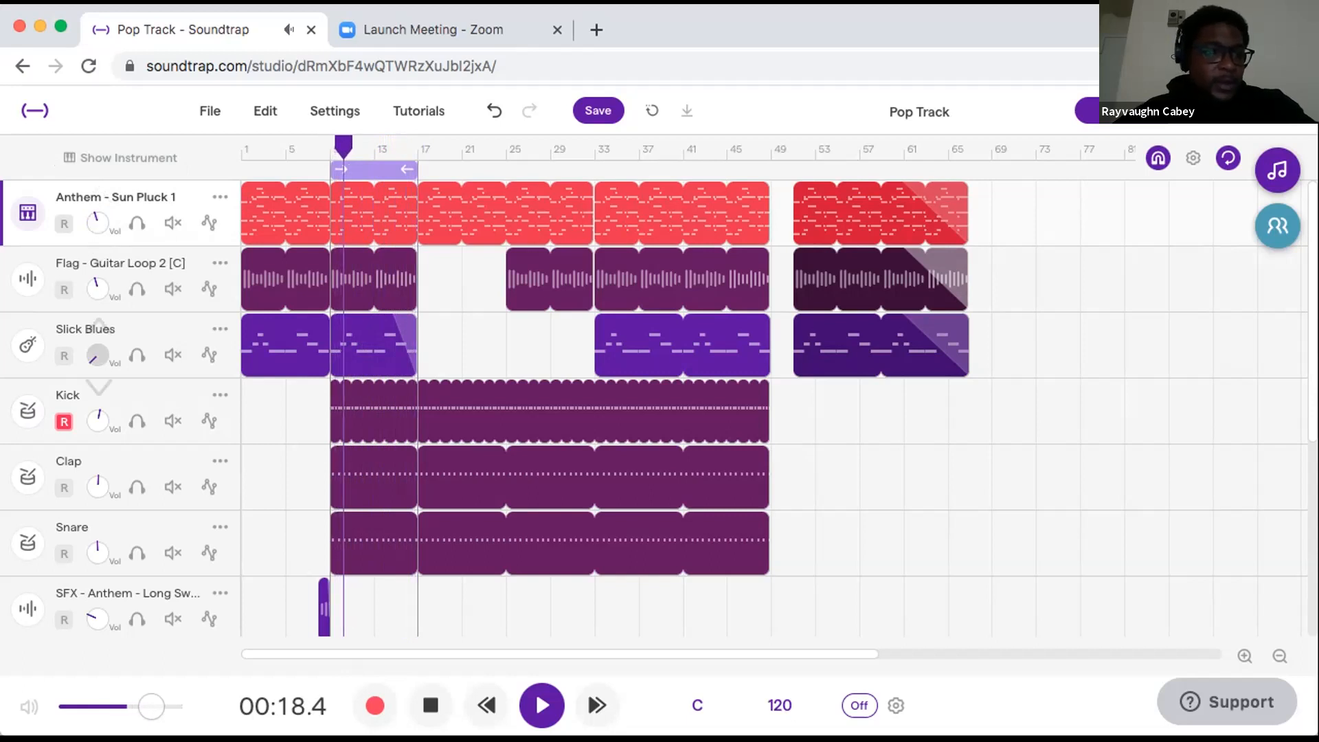
{"action": "left_click_drag", "start_coordinate": [97, 355], "coordinate": [103, 305]}
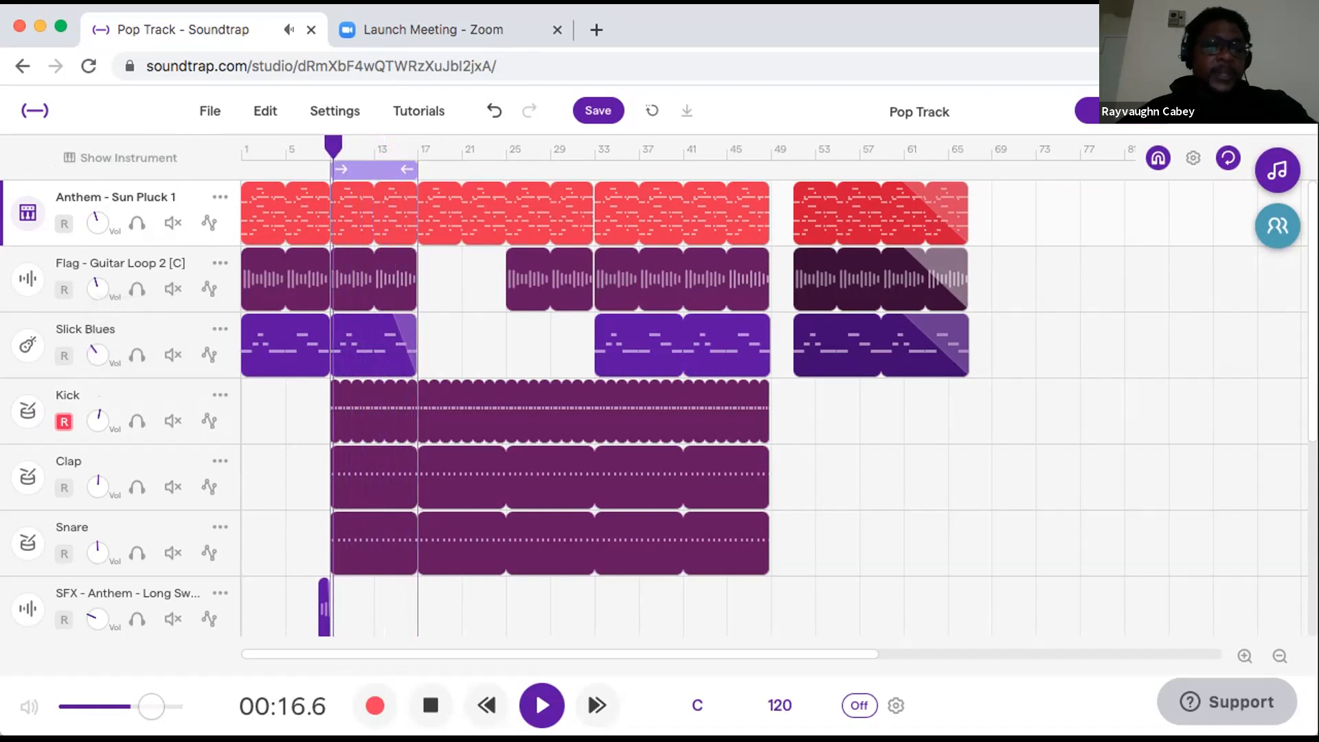
Play the bars 9 to 17 loop again to check the rebalanced tracks, stopping near its end.
{"action": "key", "text": "space"}
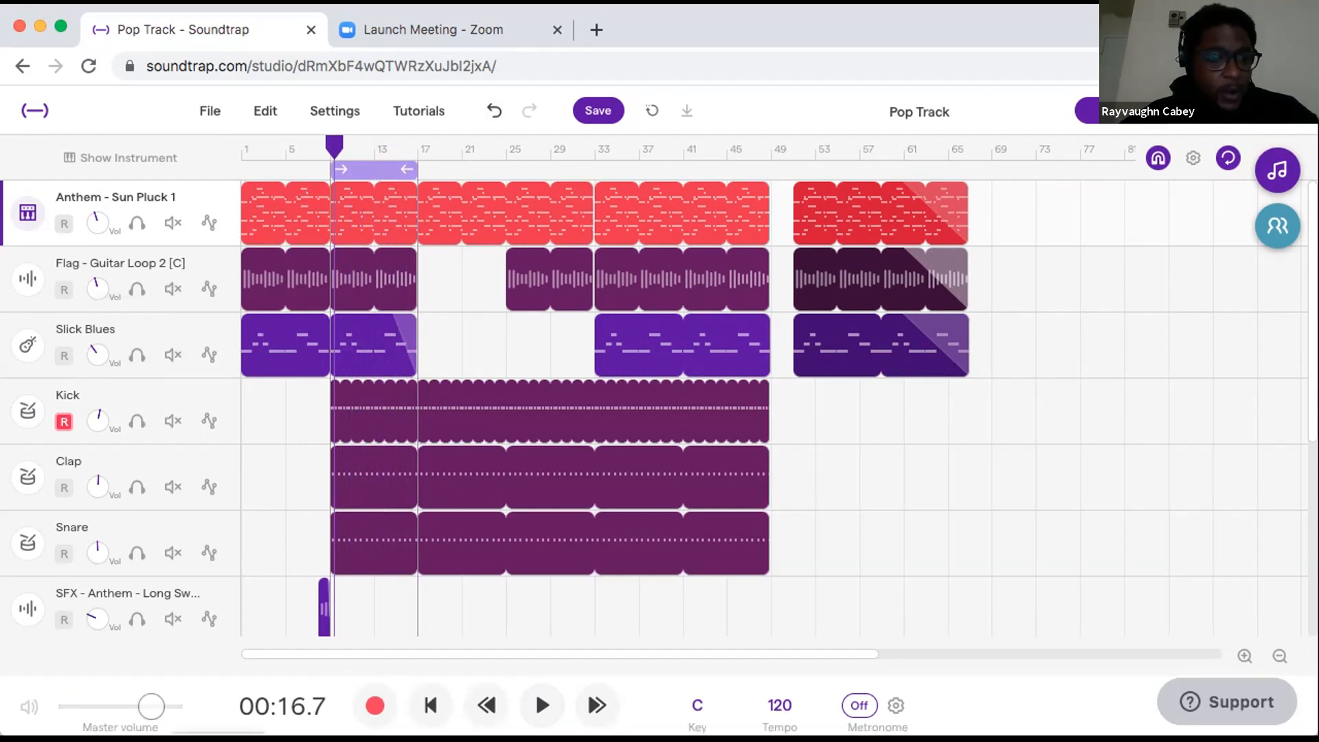
{"action": "left_click", "coordinate": [534, 689]}
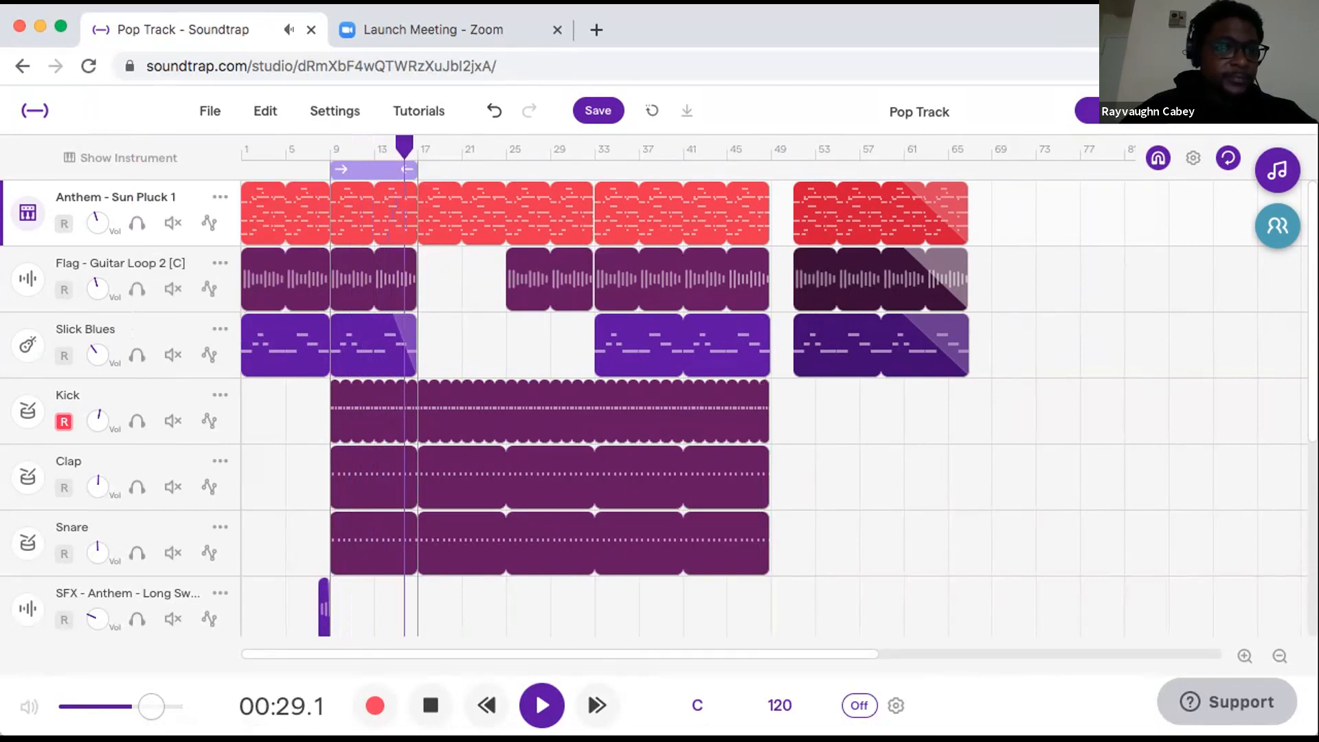
{"action": "key", "text": "space"}
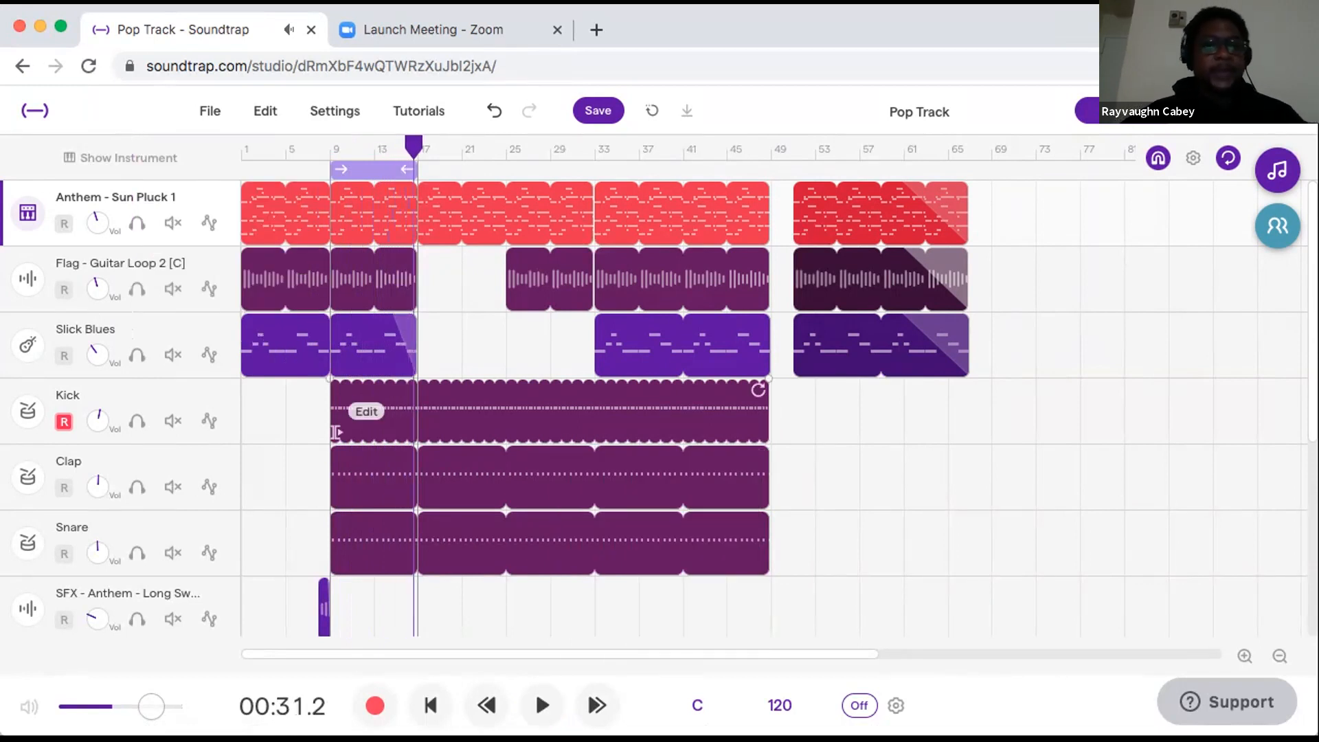
Extend the loop start back to bar 5 and play from there while raising the SFX Anthem Long Sweep volume slightly.
{"action": "scroll", "coordinate": [687, 412], "scroll_direction": "down", "scroll_amount": 2}
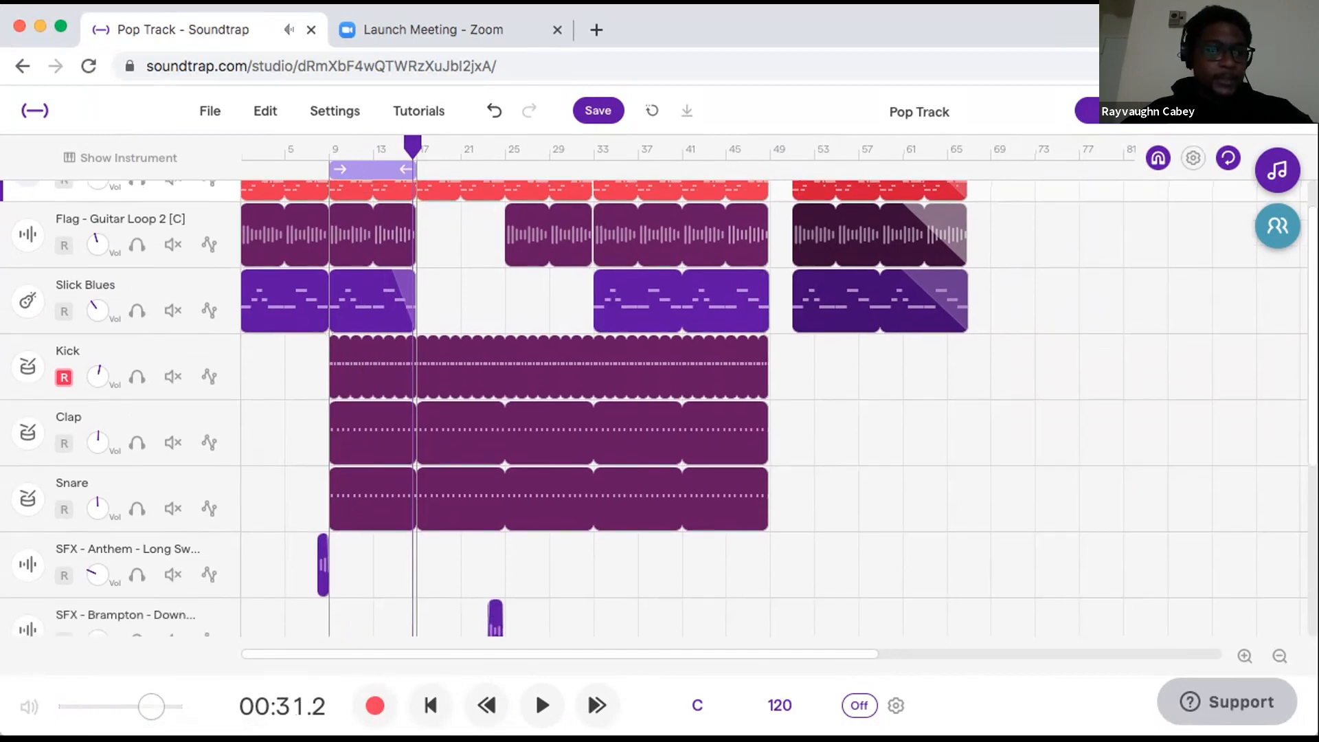
{"action": "left_click_drag", "start_coordinate": [339, 169], "coordinate": [296, 169]}
{"action": "left_click_drag", "start_coordinate": [413, 147], "coordinate": [286, 146]}
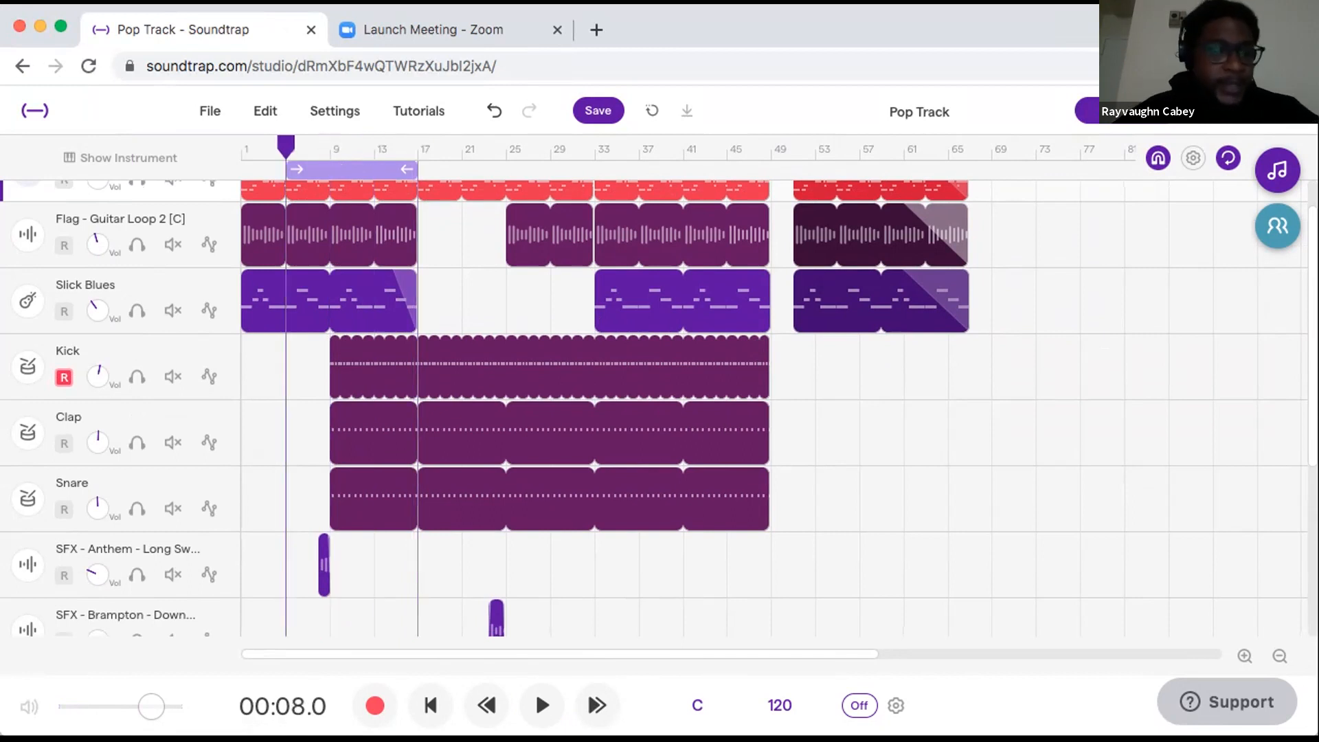
{"action": "left_click", "coordinate": [535, 689]}
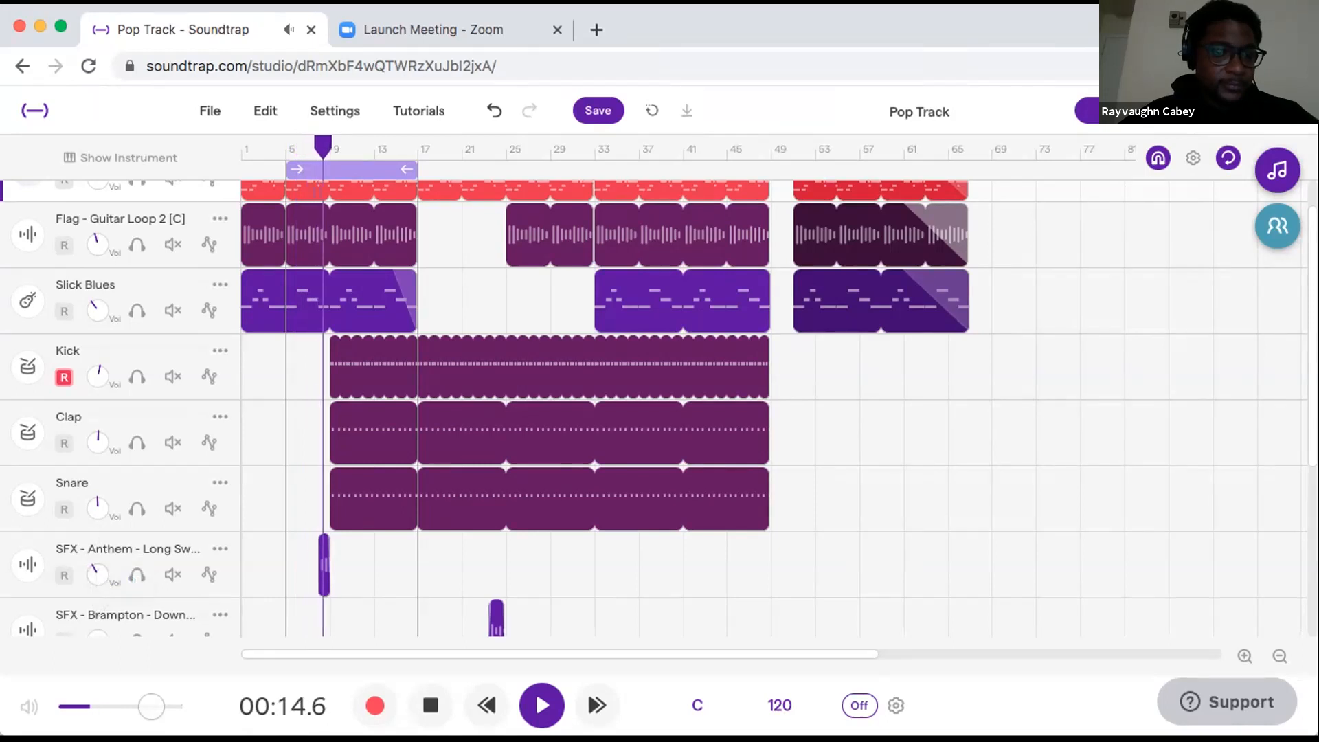
{"action": "left_click", "coordinate": [534, 690]}
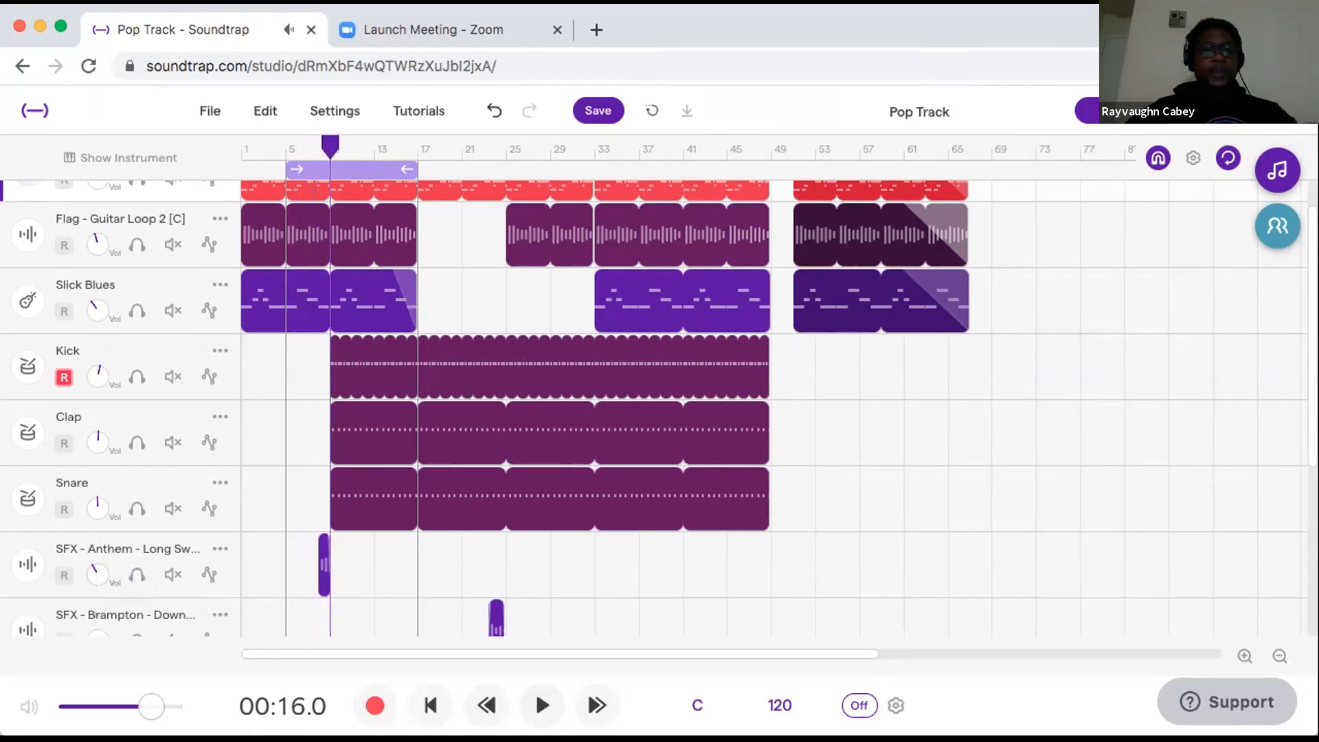
Move the loop to bars 21 to 33 and play it while lowering the SFX Brampton track's volume.
{"action": "left_click_drag", "start_coordinate": [336, 170], "coordinate": [513, 170]}
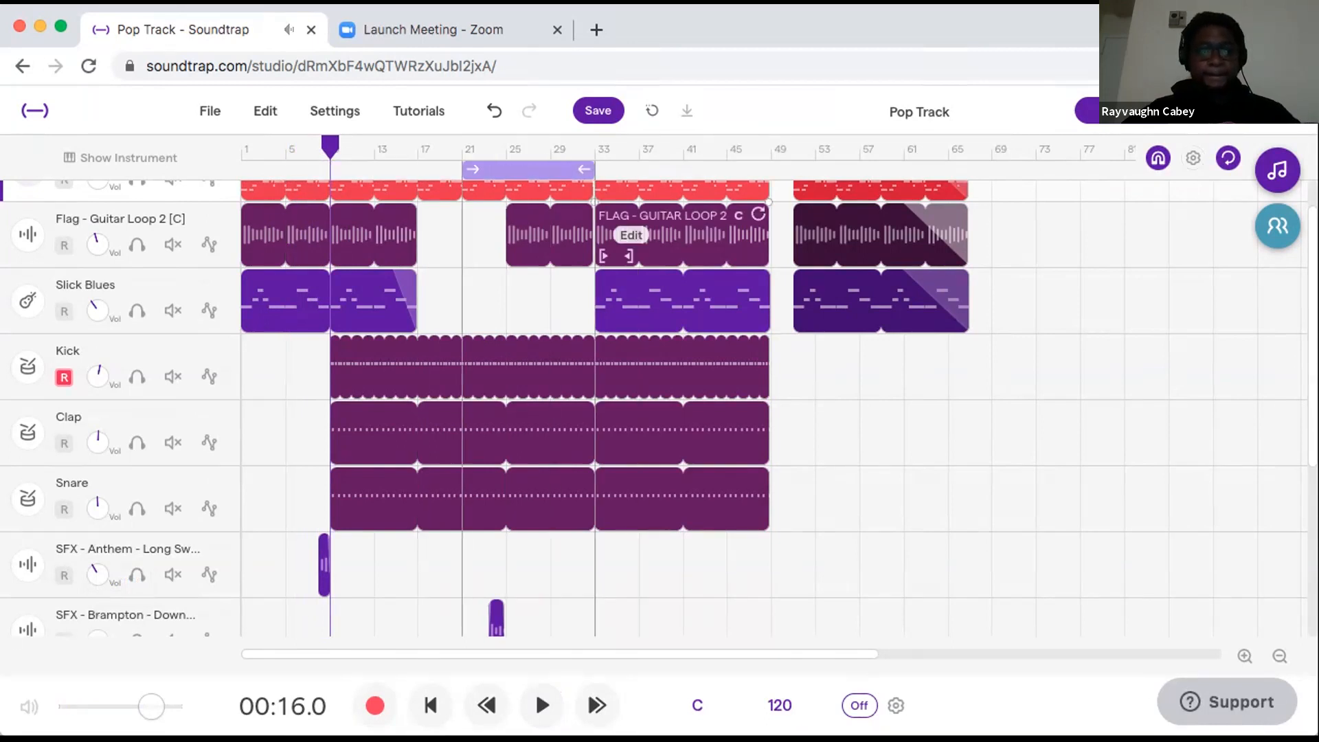
{"action": "key", "text": "space"}
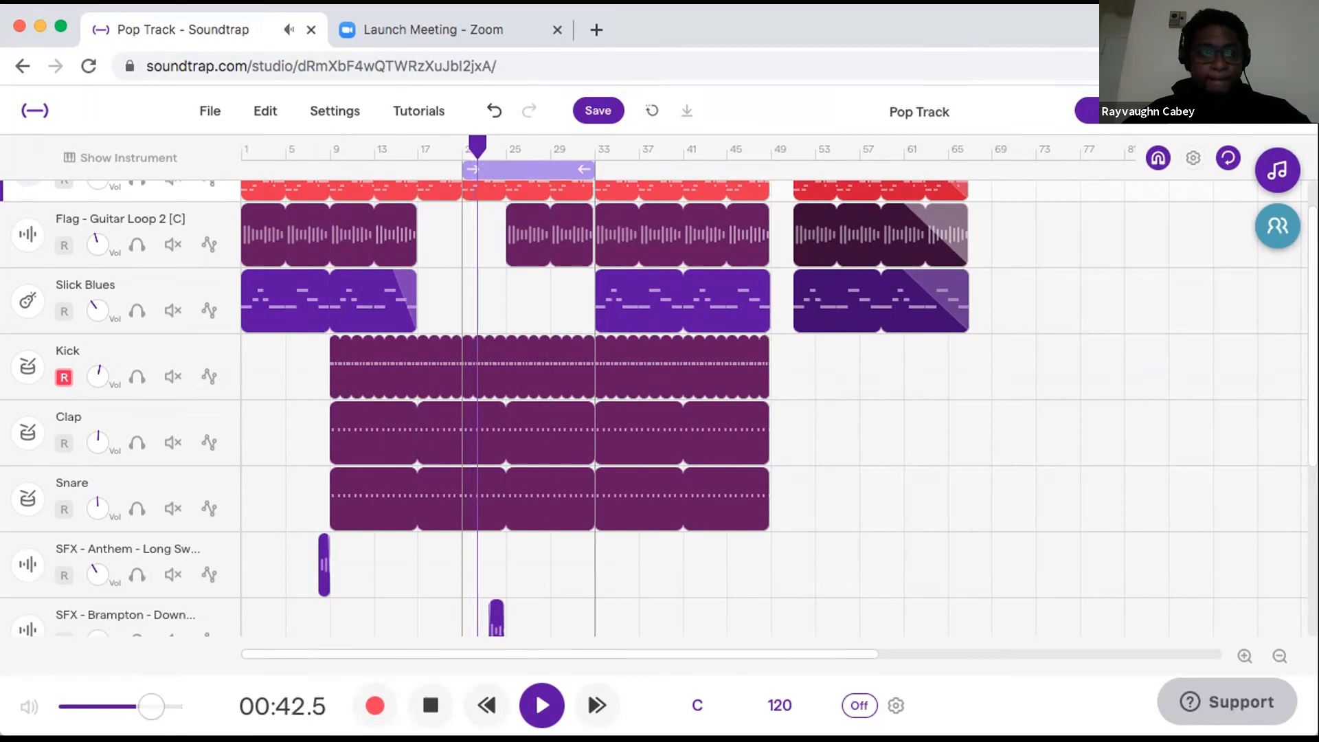
{"action": "scroll", "coordinate": [687, 412], "scroll_direction": "down", "scroll_amount": 2}
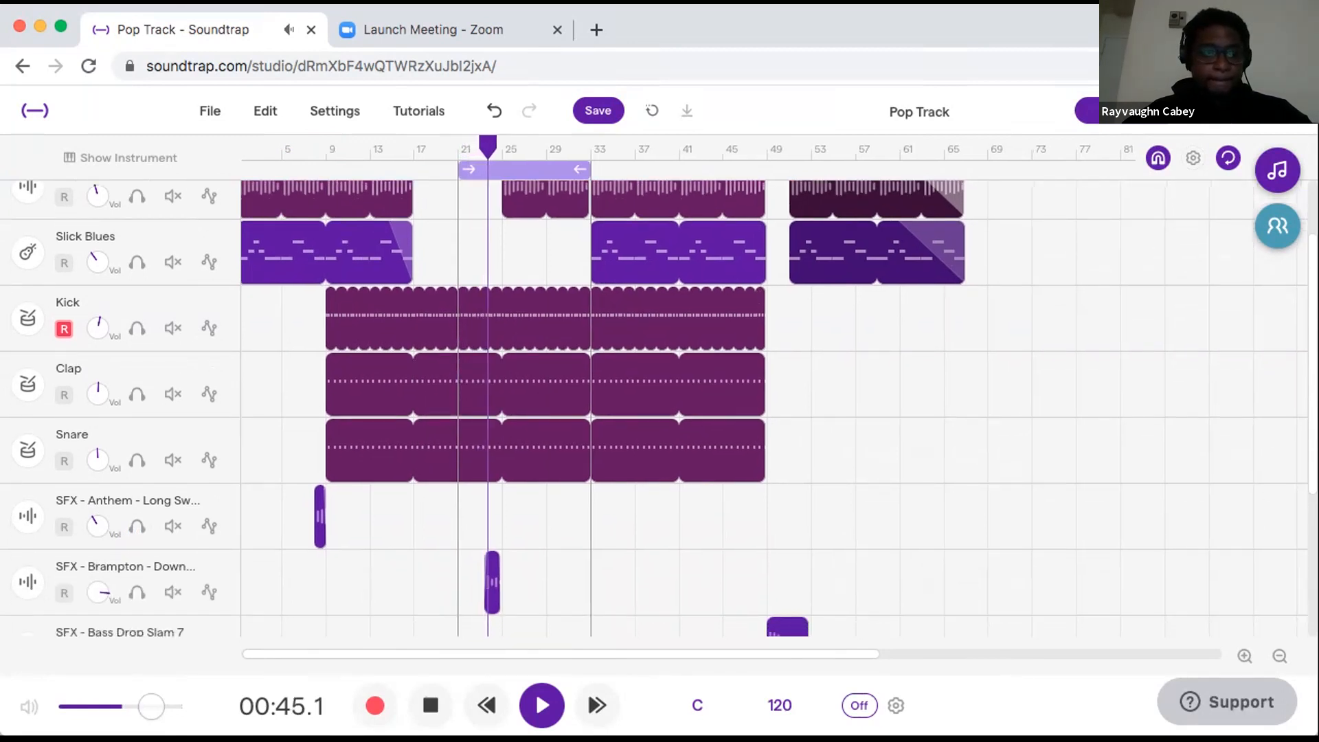
{"action": "left_click", "coordinate": [534, 690]}
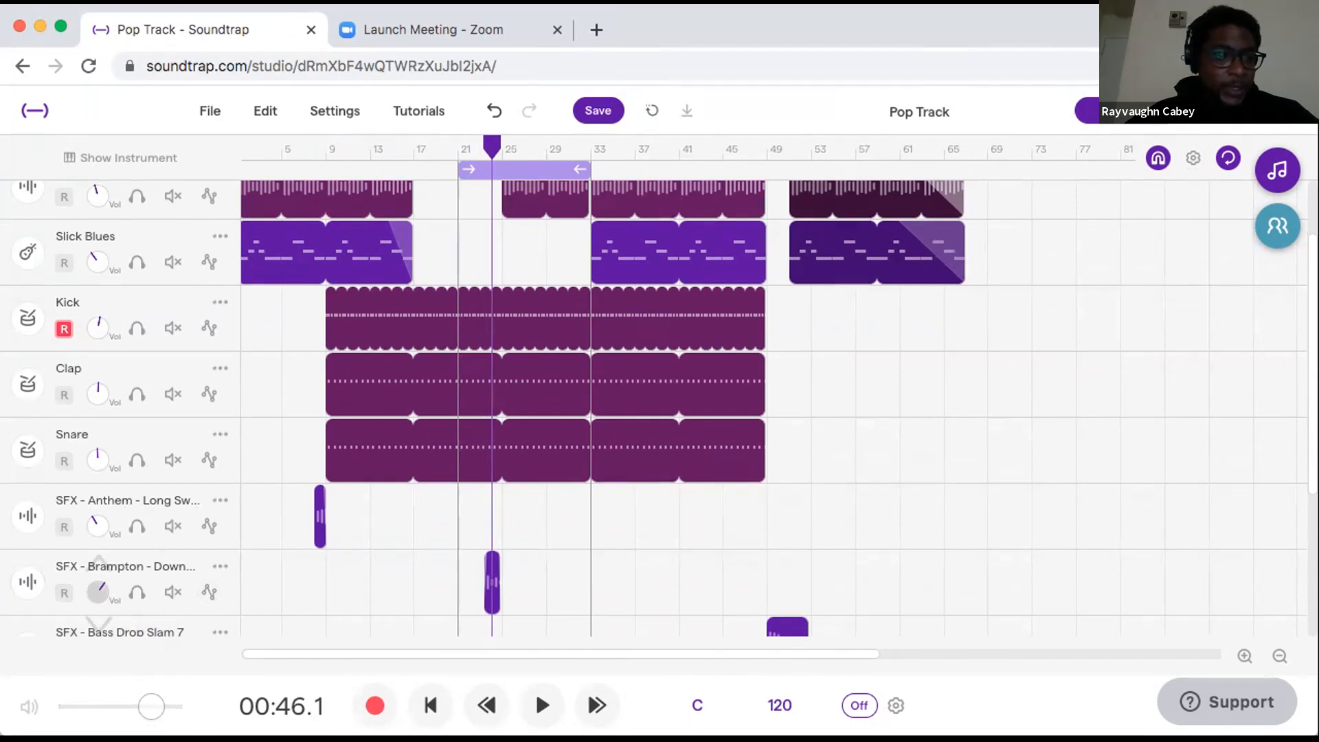
Return the playhead to bar 21 and add a Volume effect to the SFX Brampton track, turned up well above its midpoint.
{"action": "left_click", "coordinate": [27, 581]}
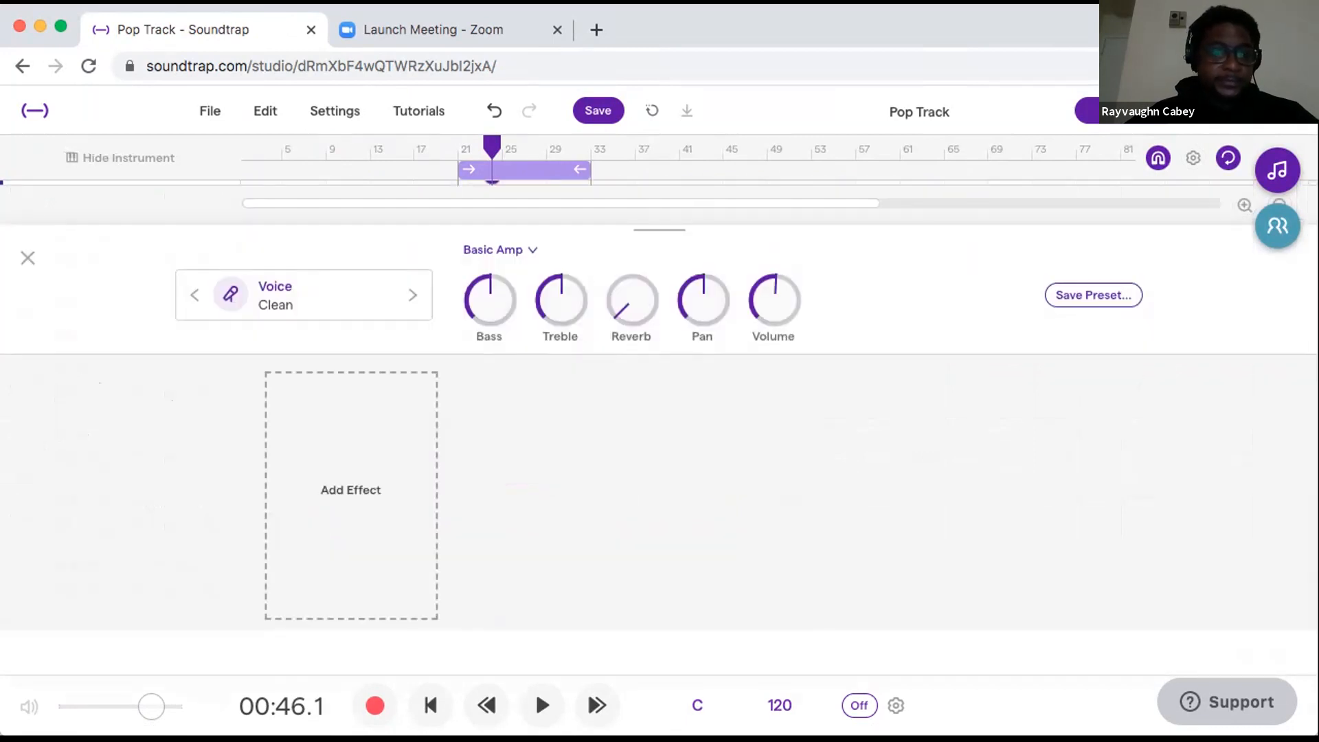
{"action": "left_click", "coordinate": [27, 258]}
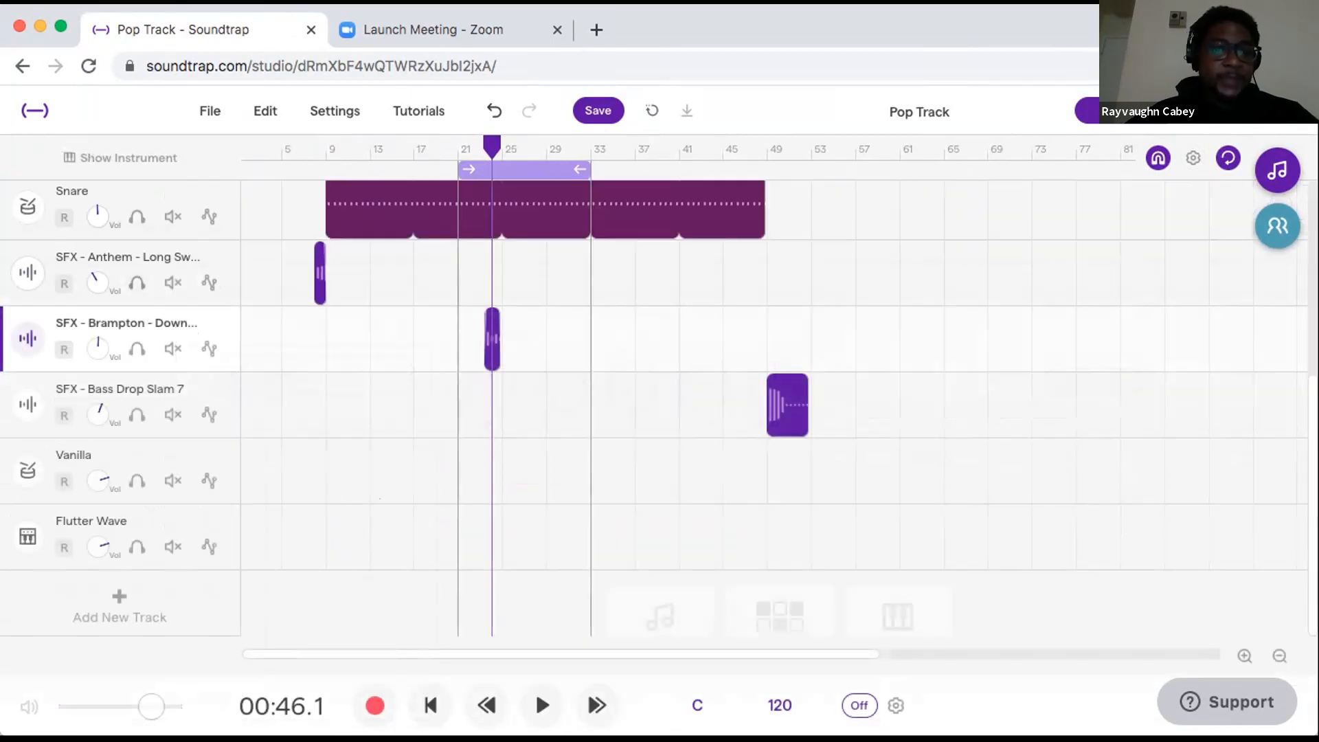
{"action": "left_click_drag", "start_coordinate": [492, 147], "coordinate": [458, 146]}
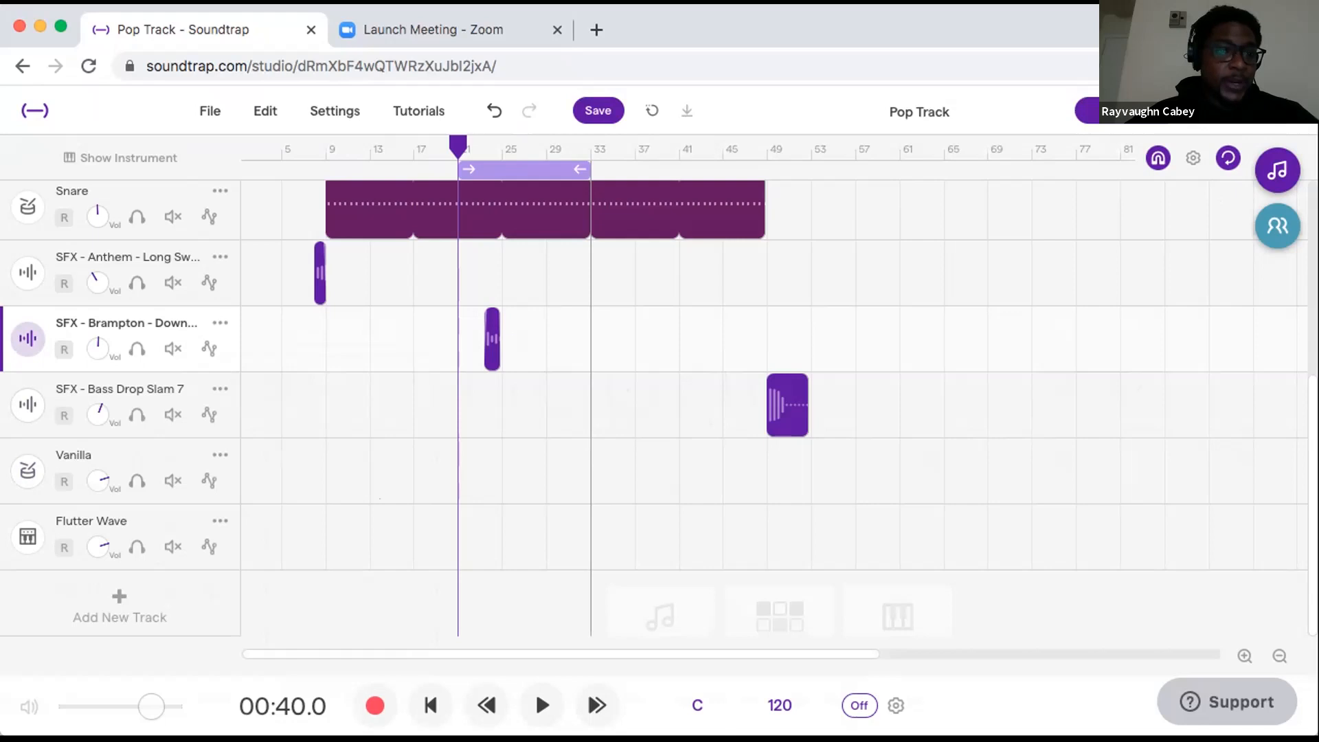
{"action": "left_click", "coordinate": [28, 339]}
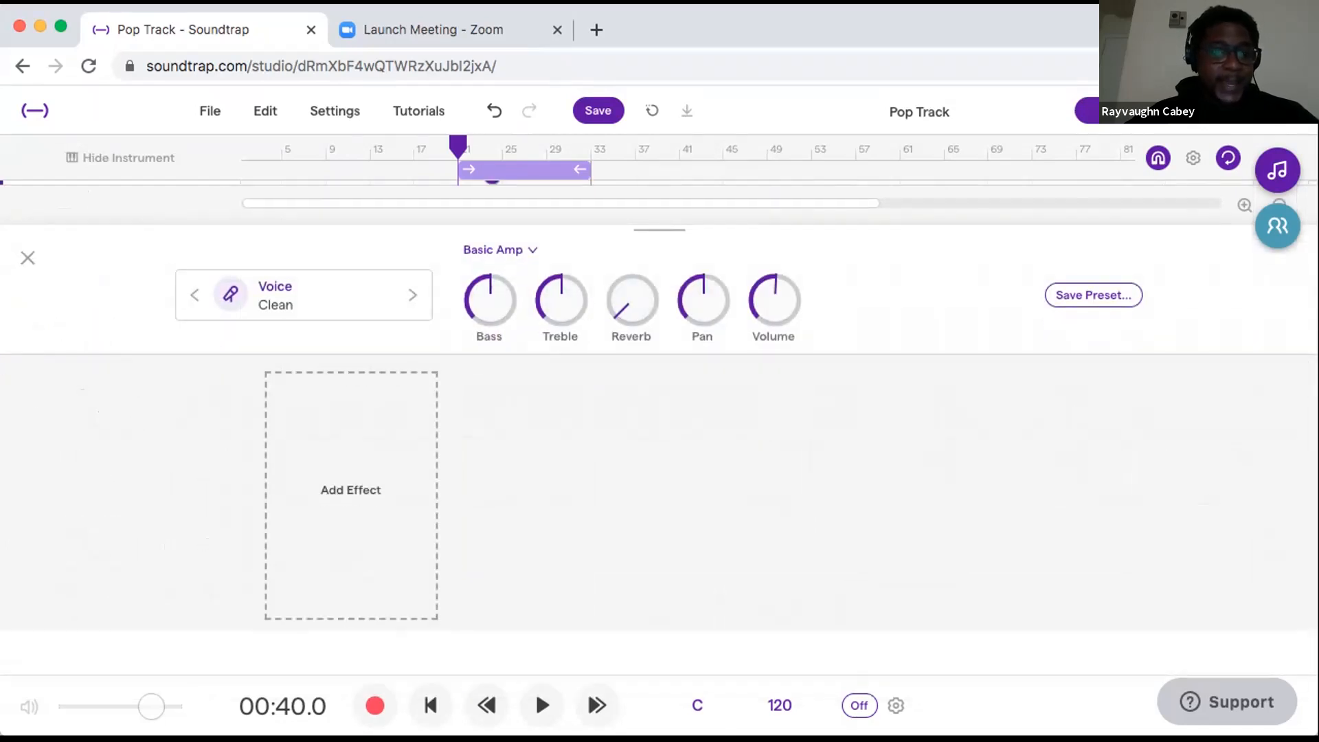
{"action": "left_click", "coordinate": [351, 490]}
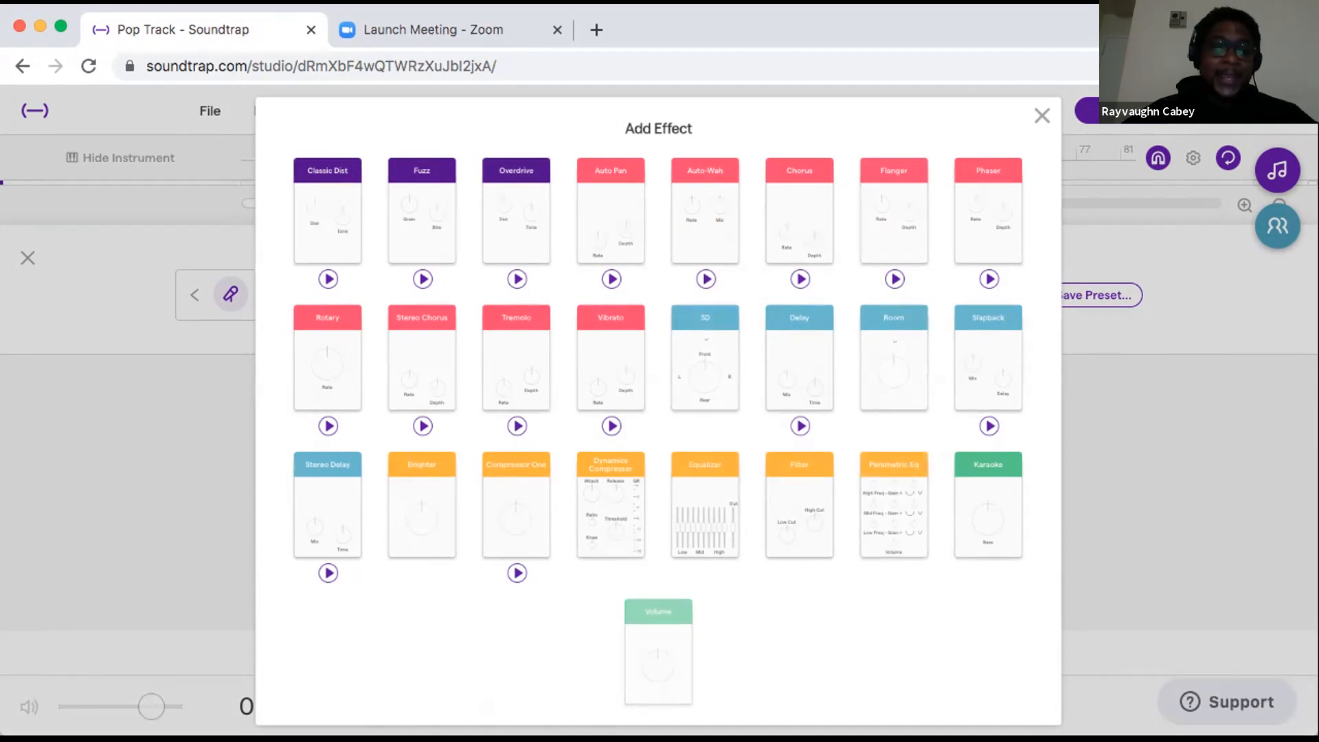
{"action": "left_click", "coordinate": [658, 651]}
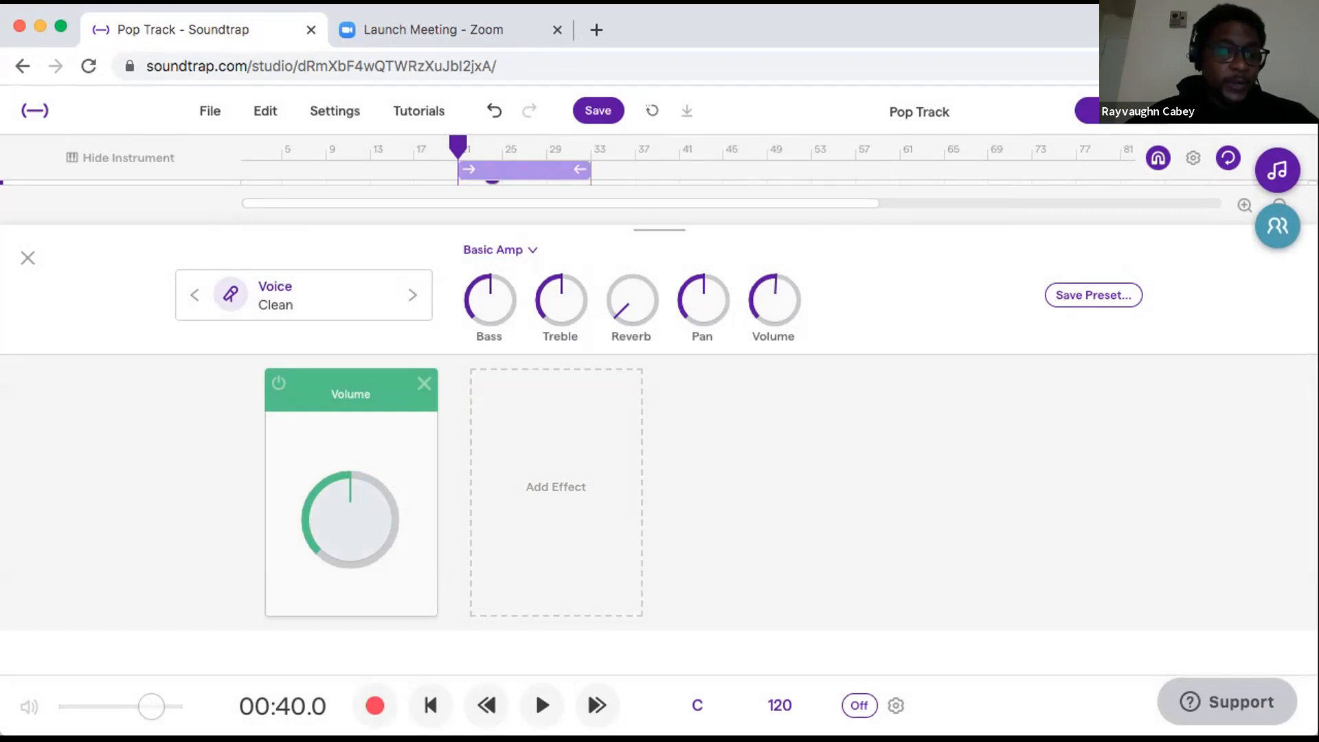
{"action": "left_click_drag", "start_coordinate": [336, 508], "coordinate": [276, 357]}
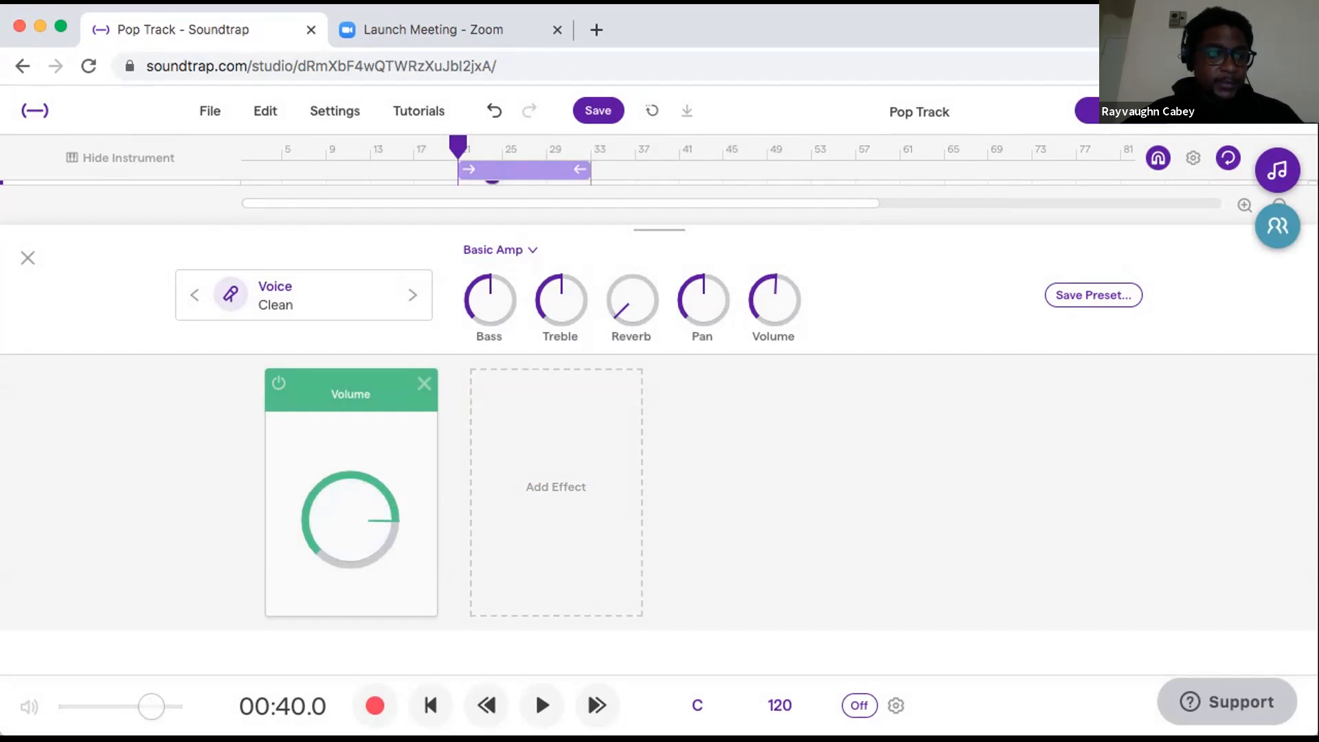
{"action": "left_click", "coordinate": [28, 257]}
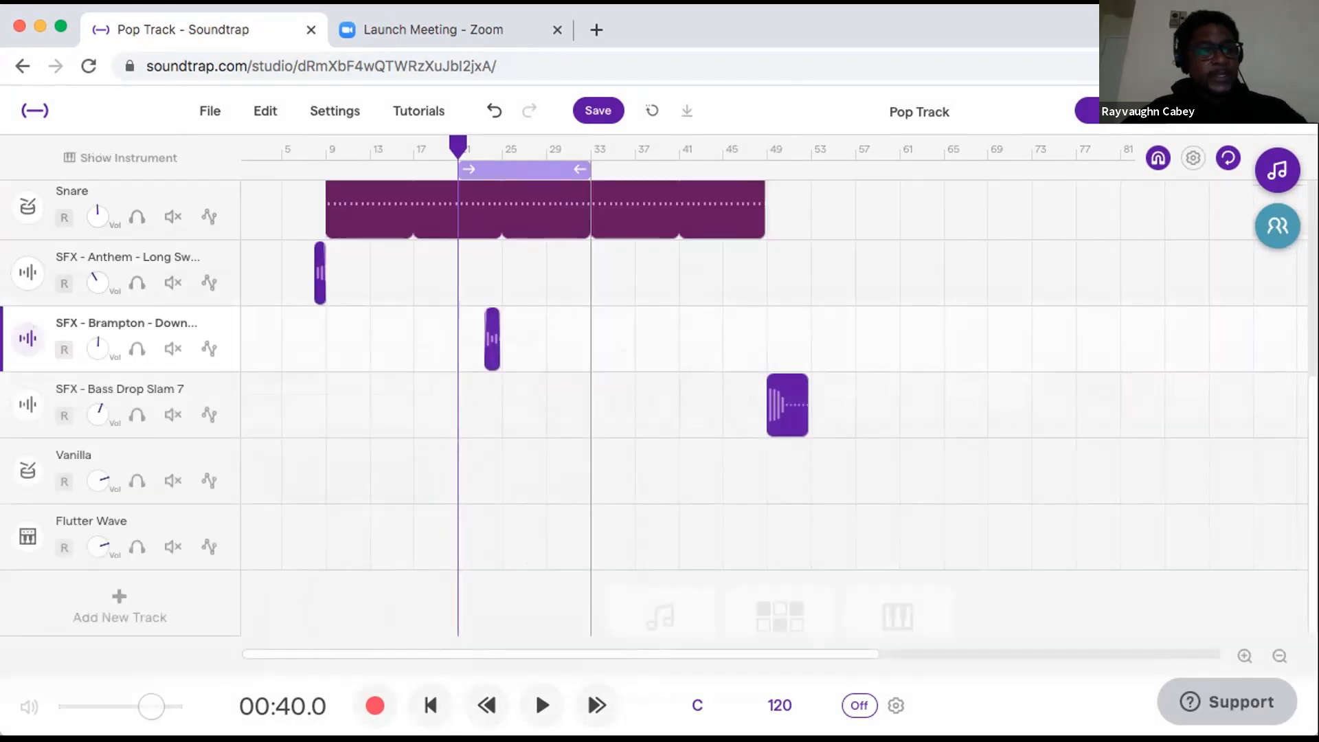
Play from bar 21, raise the SFX Brampton track's volume to about three-quarters, and return the playhead to bar 21.
{"action": "key", "text": "space"}
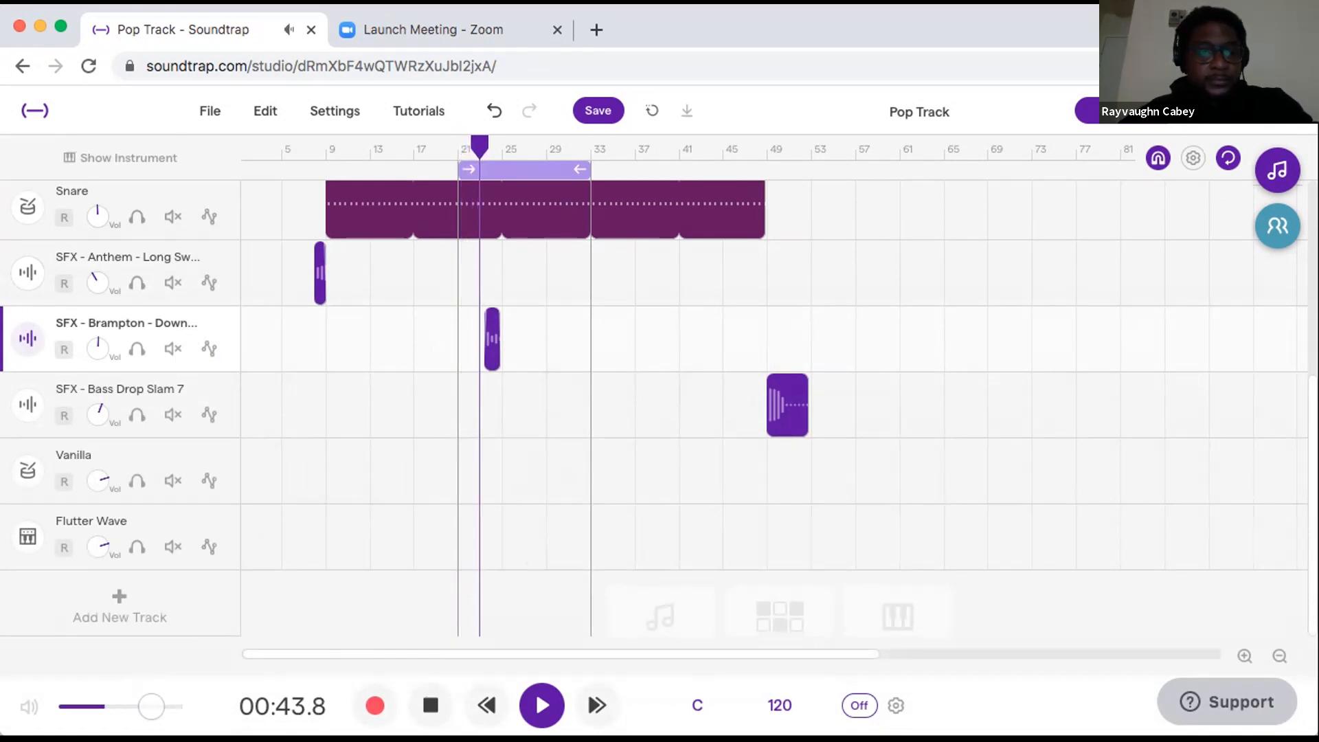
{"action": "key", "text": "space"}
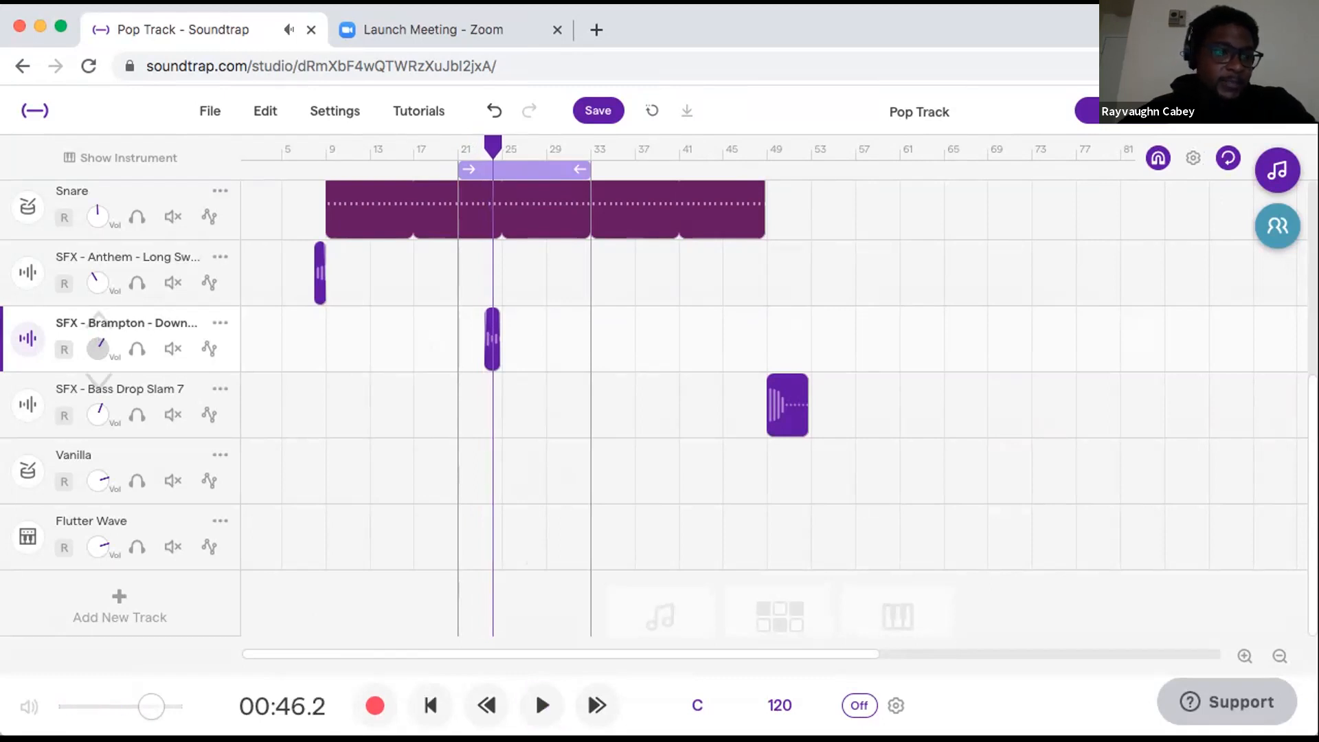
{"action": "left_click_drag", "start_coordinate": [98, 348], "coordinate": [98, 337]}
{"action": "left_click_drag", "start_coordinate": [492, 145], "coordinate": [458, 147]}
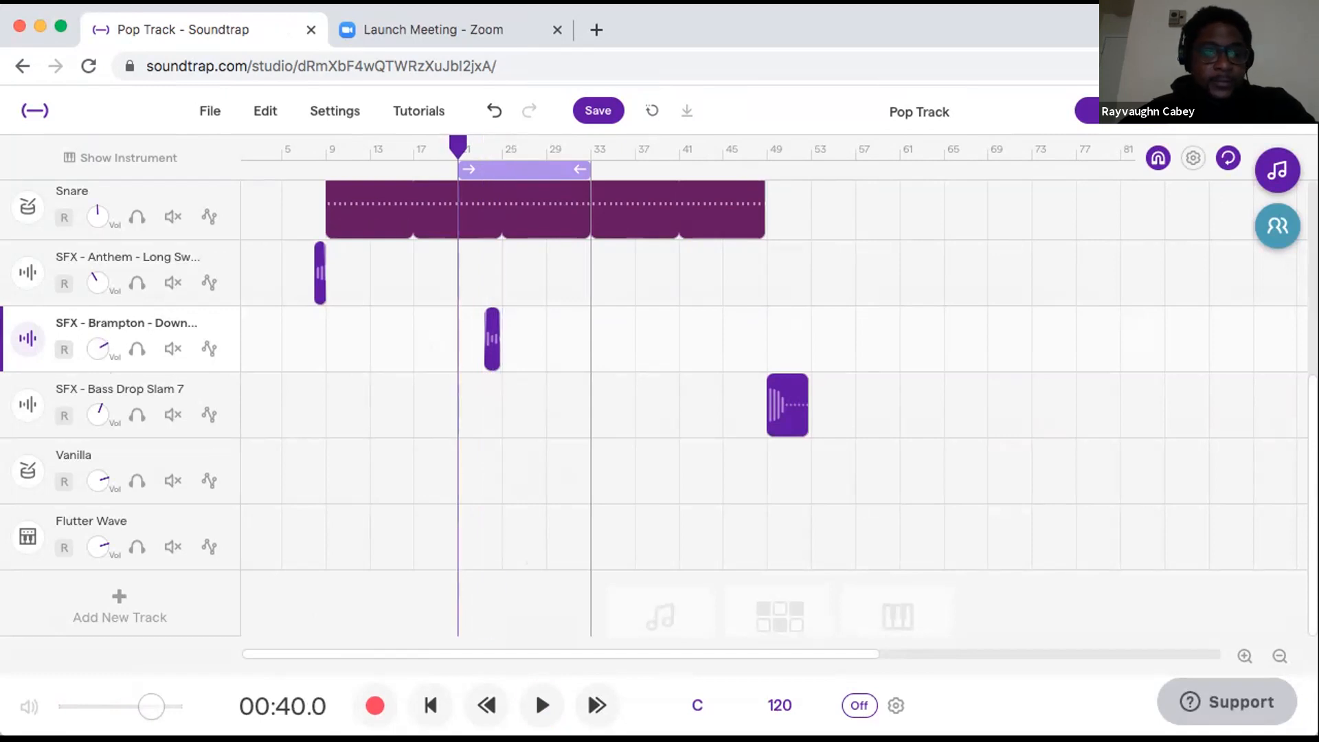
Play from bar 21, lower the SFX Brampton track's volume slightly, and replay the loop with the Vanilla track armed for recording.
{"action": "key", "text": "space"}
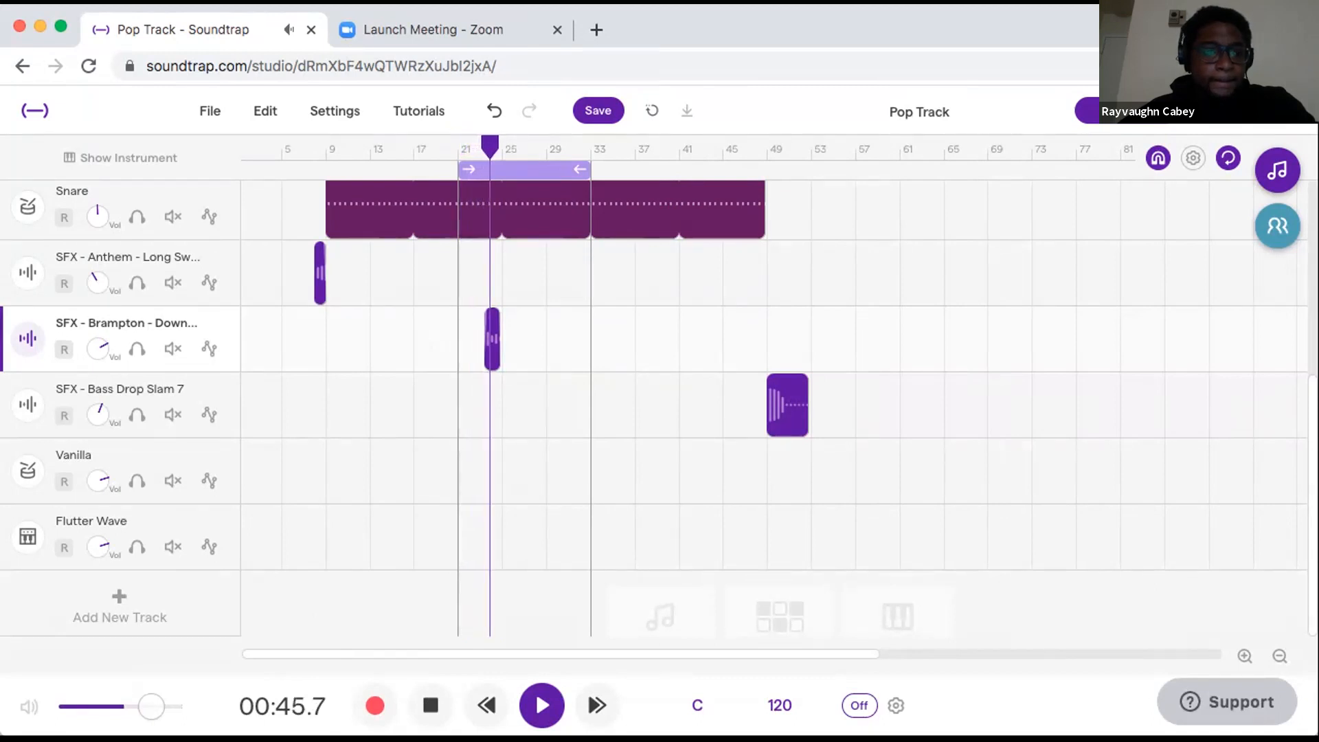
{"action": "key", "text": "space"}
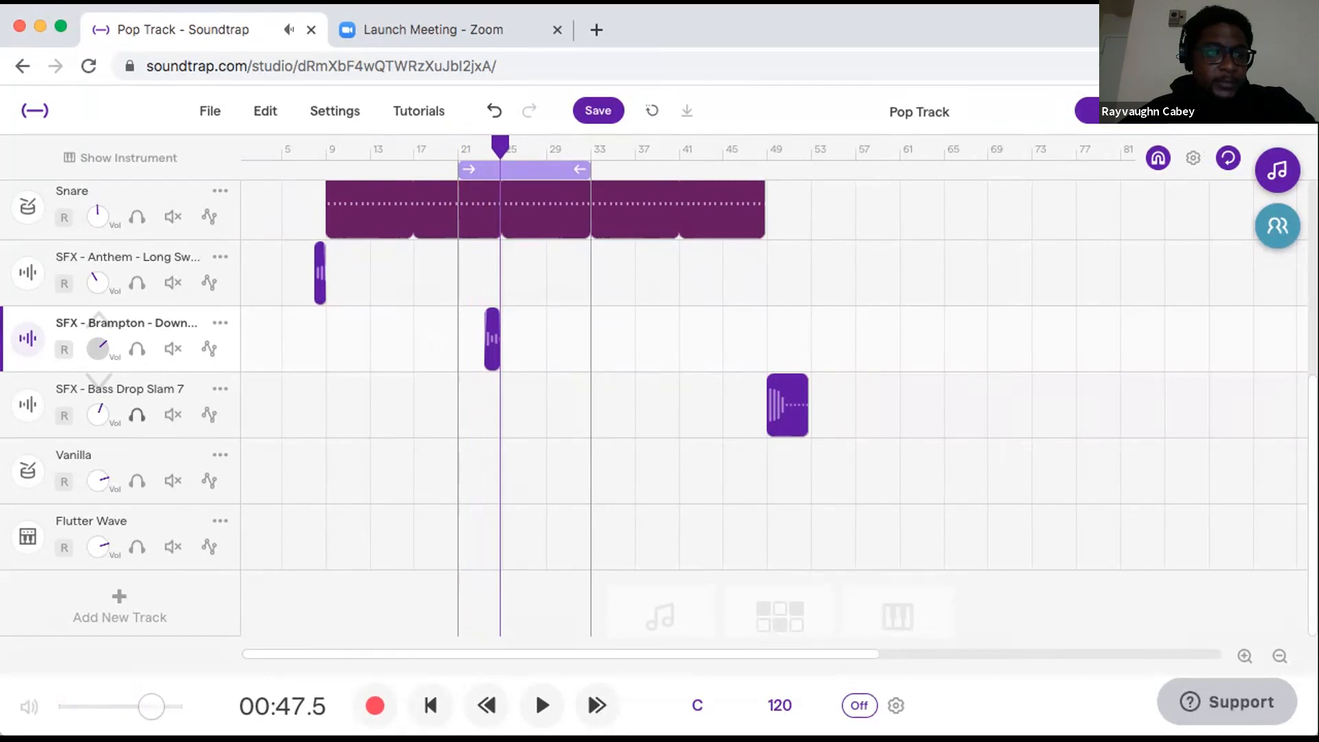
{"action": "left_click", "coordinate": [64, 480]}
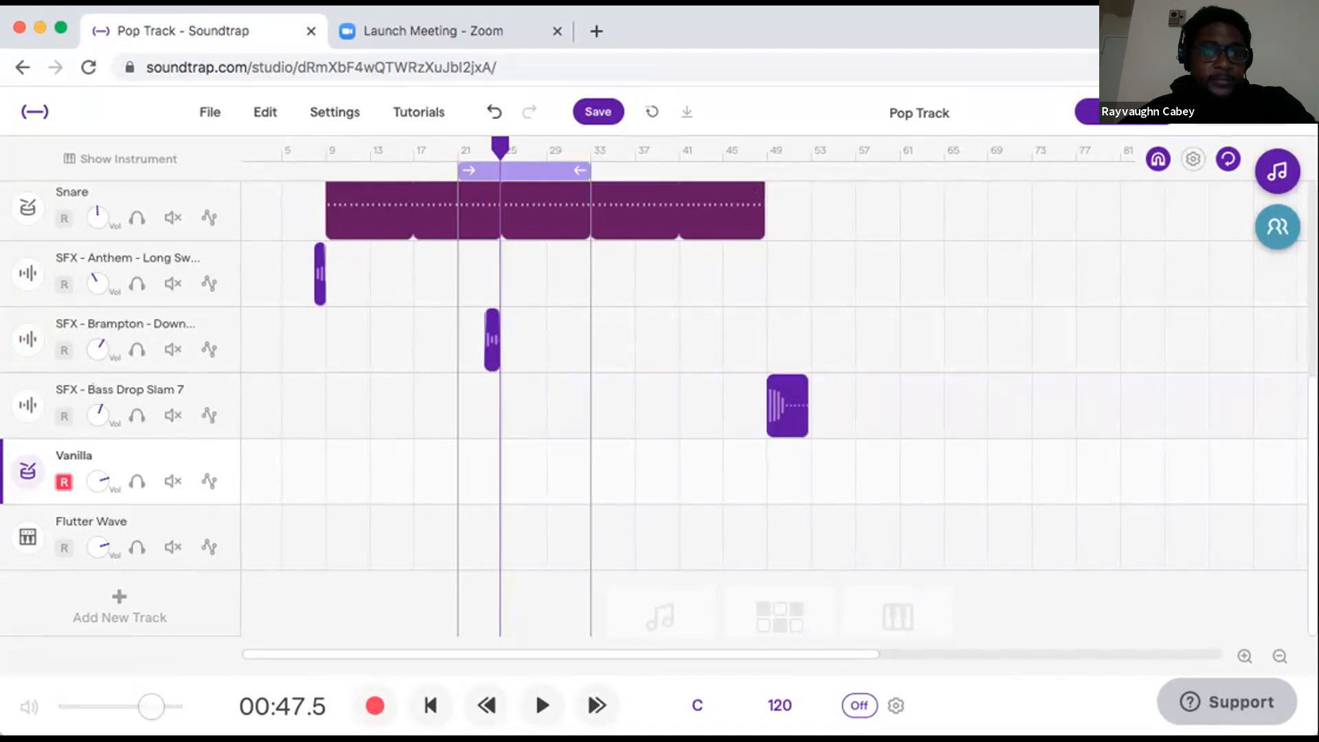
{"action": "key", "text": "Return"}
{"action": "key", "text": "space"}
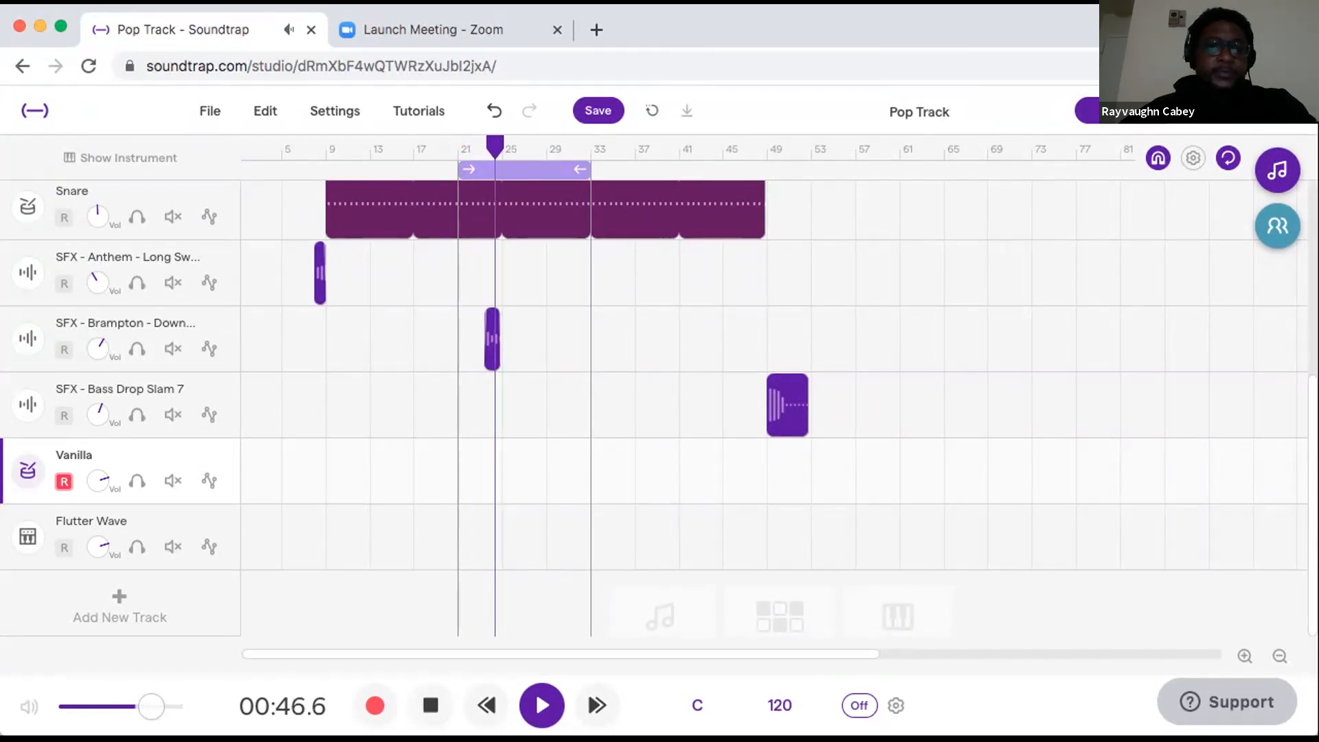
{"action": "key", "text": "space"}
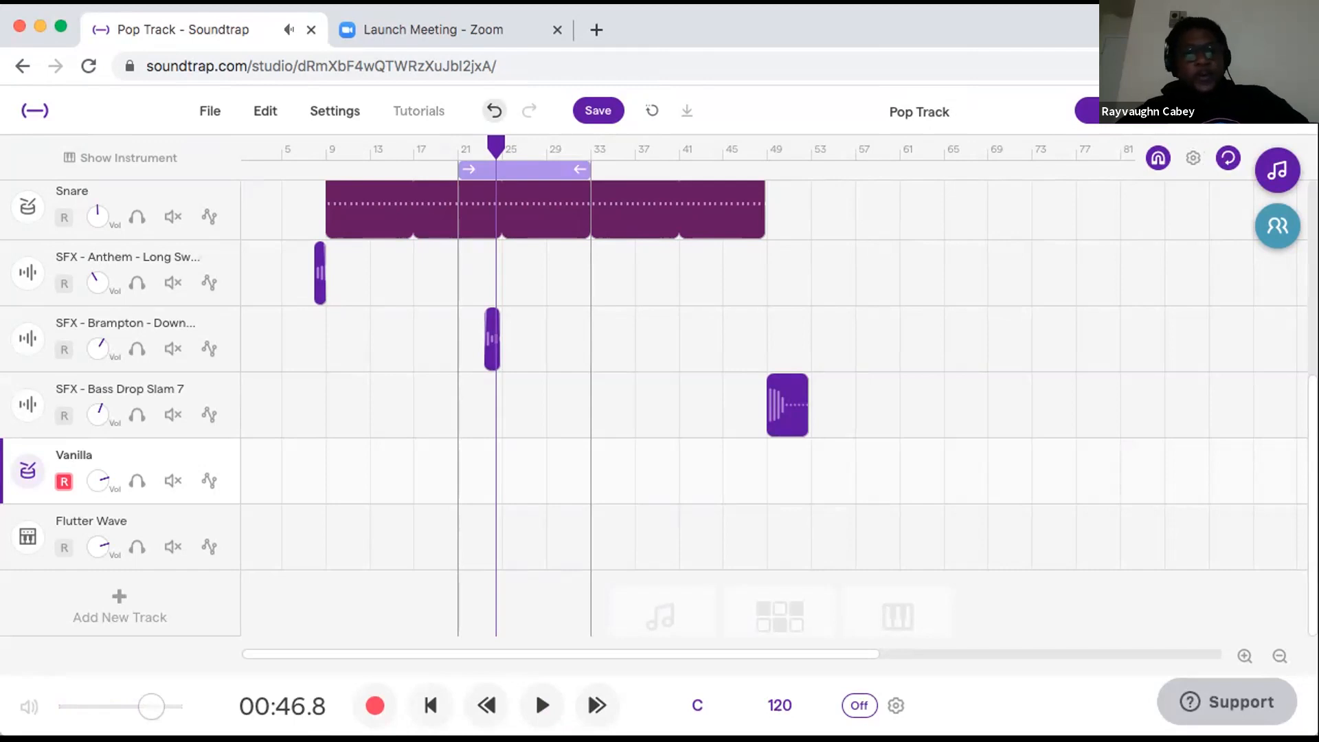
Move the loop to bars 49 to 61, play it, and raise the SFX Bass Drop Slam 7 track's volume to about two-thirds.
{"action": "left_click_drag", "start_coordinate": [524, 170], "coordinate": [833, 170]}
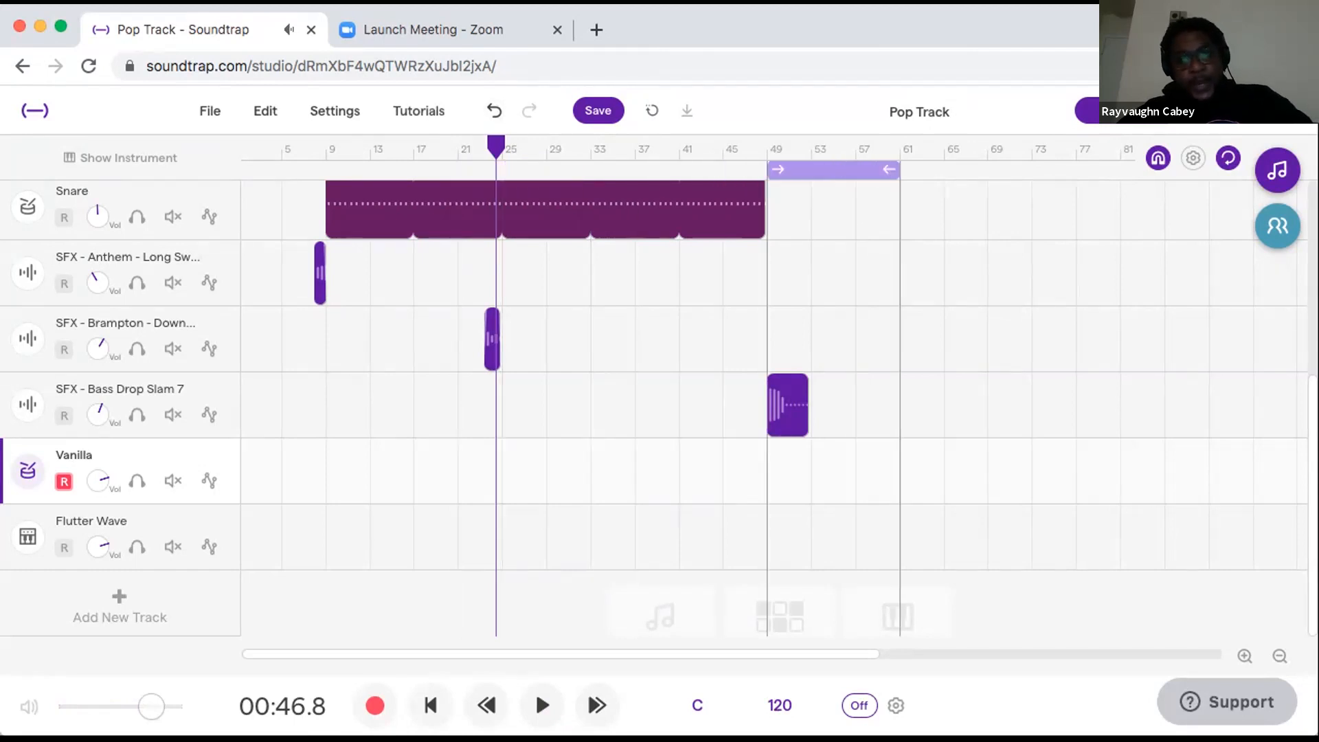
{"action": "key", "text": "space"}
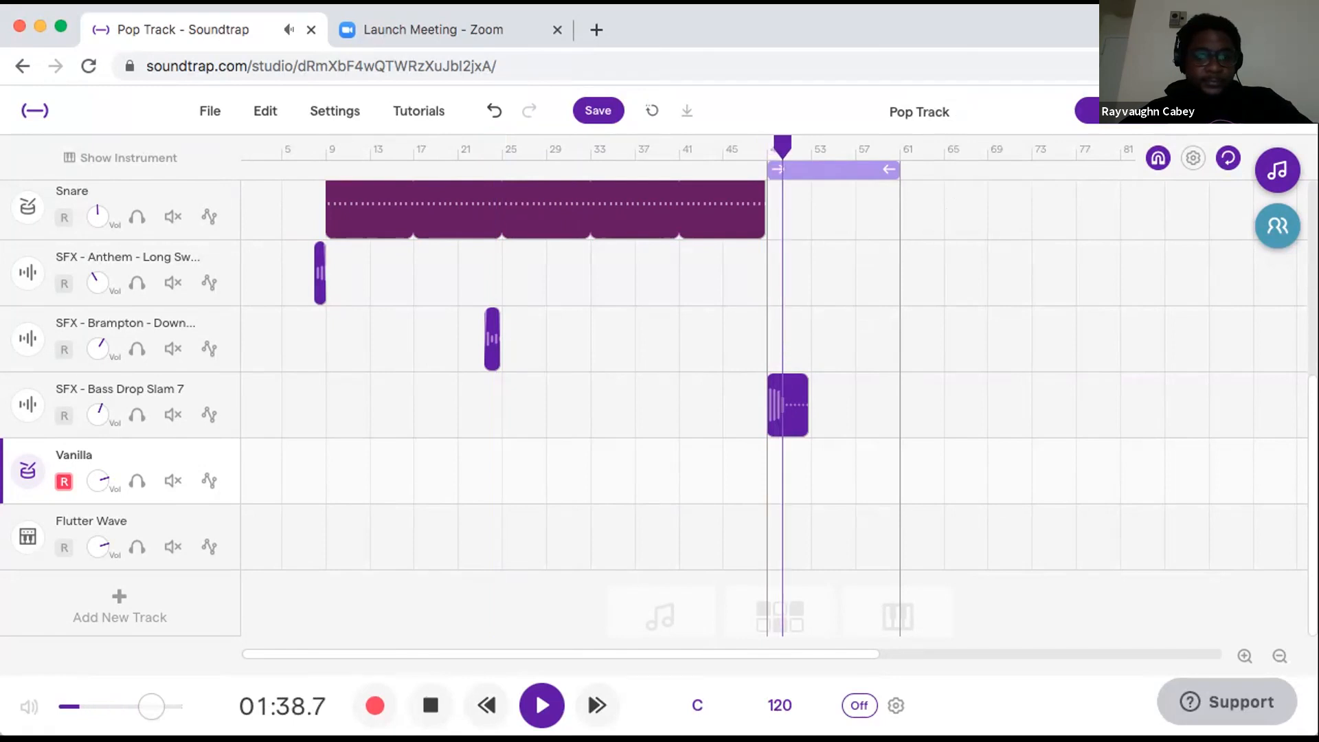
{"action": "key", "text": "space"}
{"action": "scroll", "coordinate": [686, 385], "scroll_direction": "up", "scroll_amount": 5}
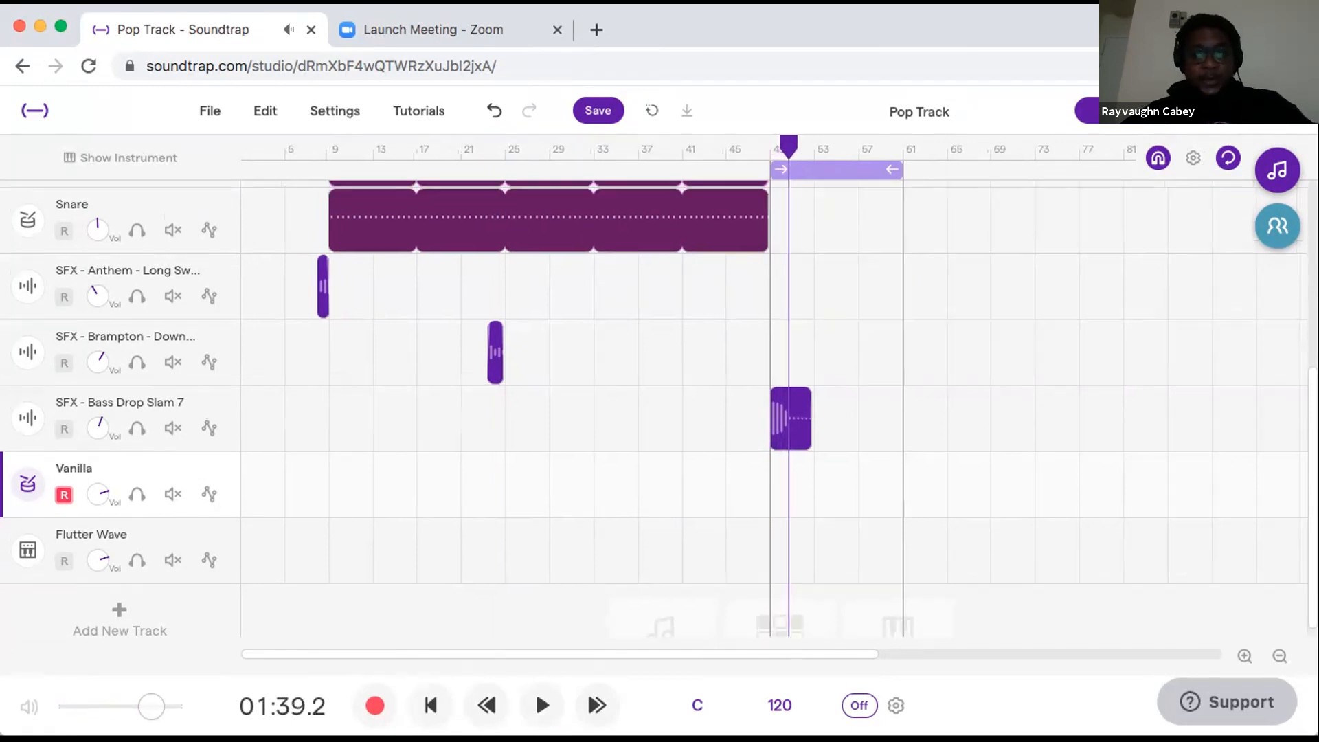
{"action": "scroll", "coordinate": [652, 408], "scroll_direction": "up", "scroll_amount": 1}
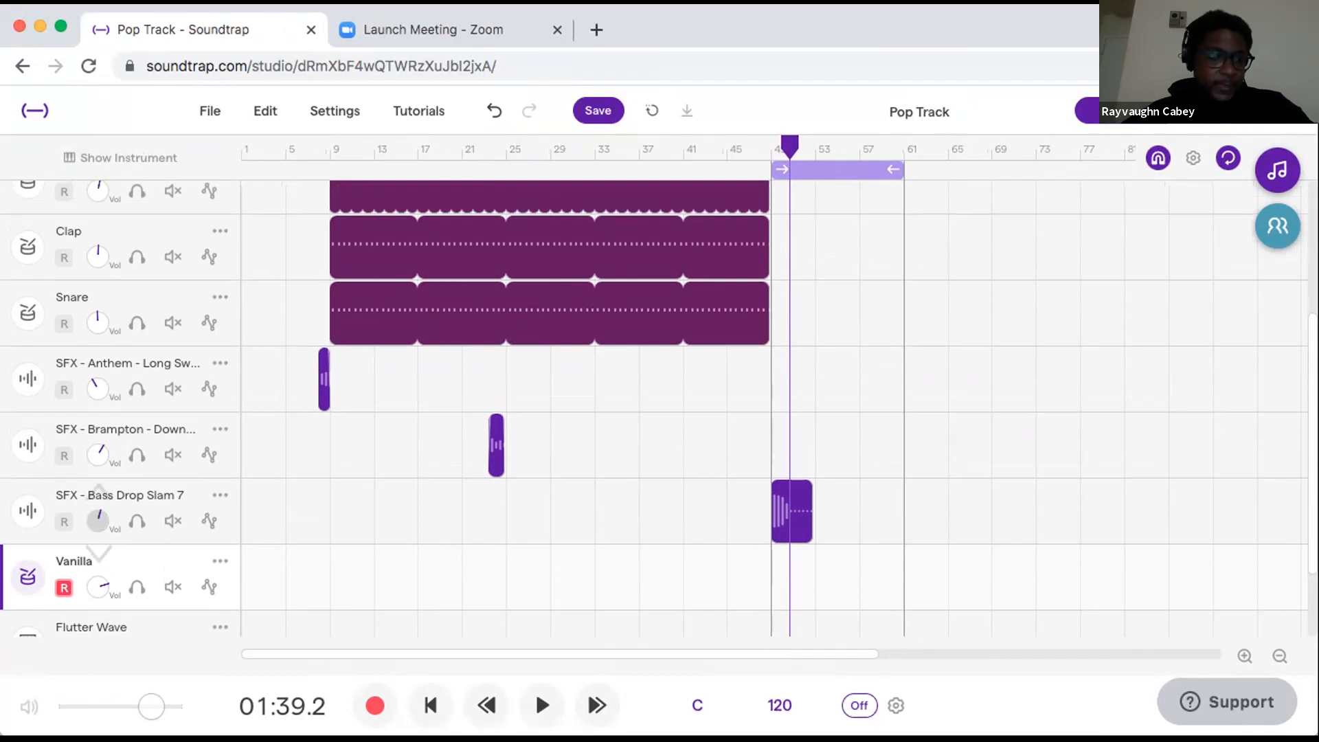
{"action": "left_click_drag", "start_coordinate": [98, 520], "coordinate": [99, 515]}
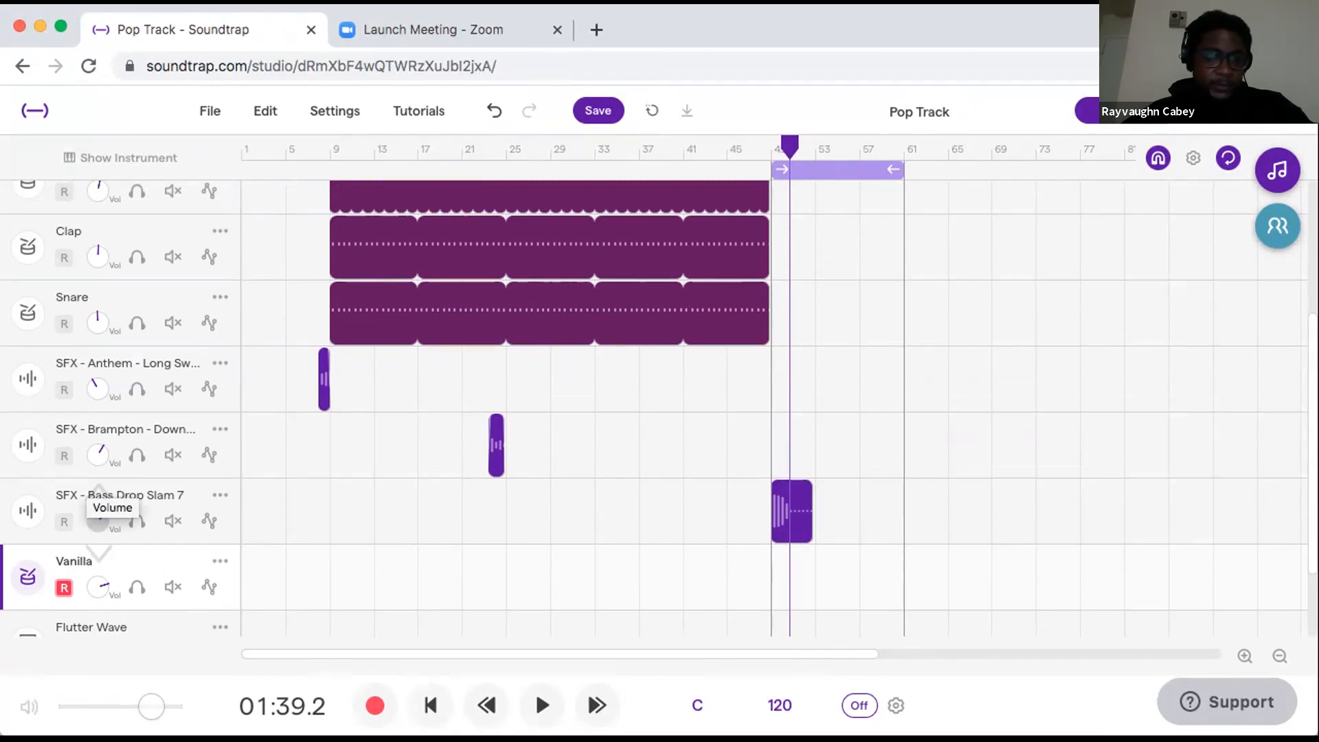
Turn looping off and play the transition into the ending from bar 45.
{"action": "left_click", "coordinate": [815, 149]}
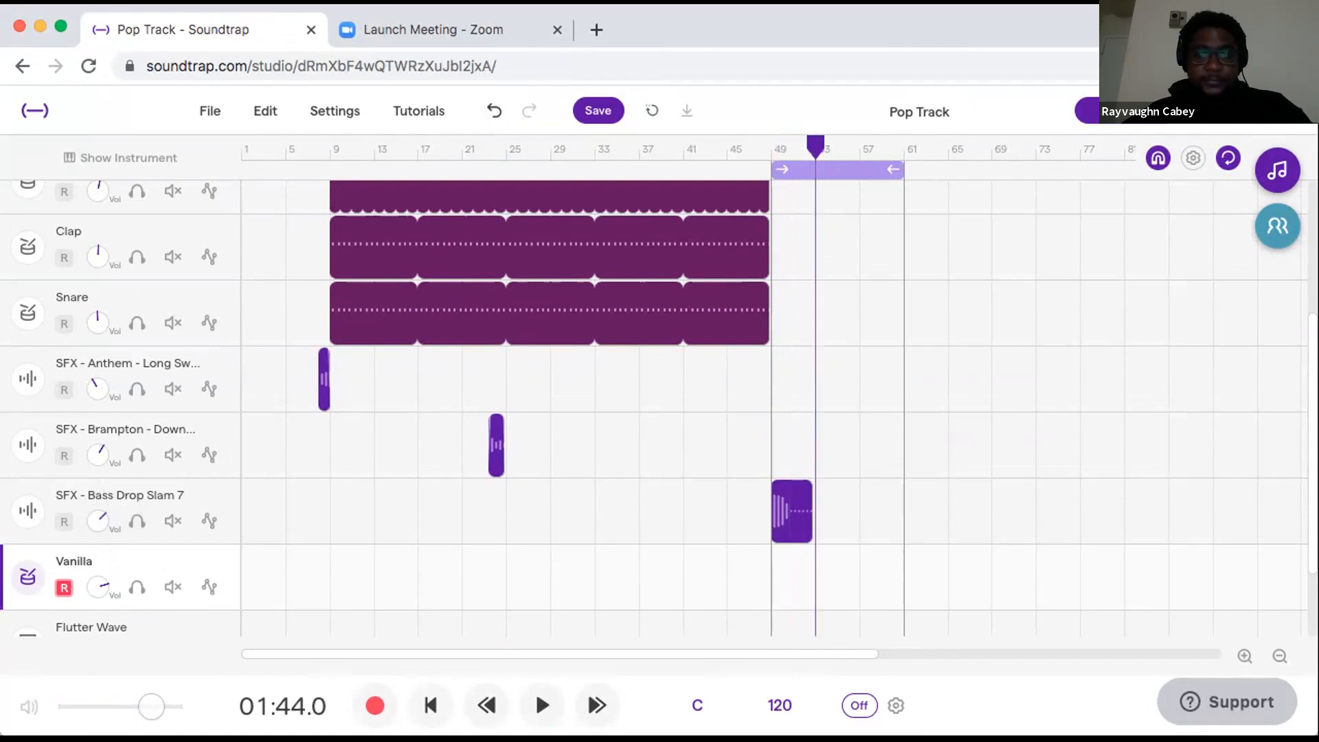
{"action": "left_click", "coordinate": [1228, 158]}
{"action": "left_click", "coordinate": [726, 149]}
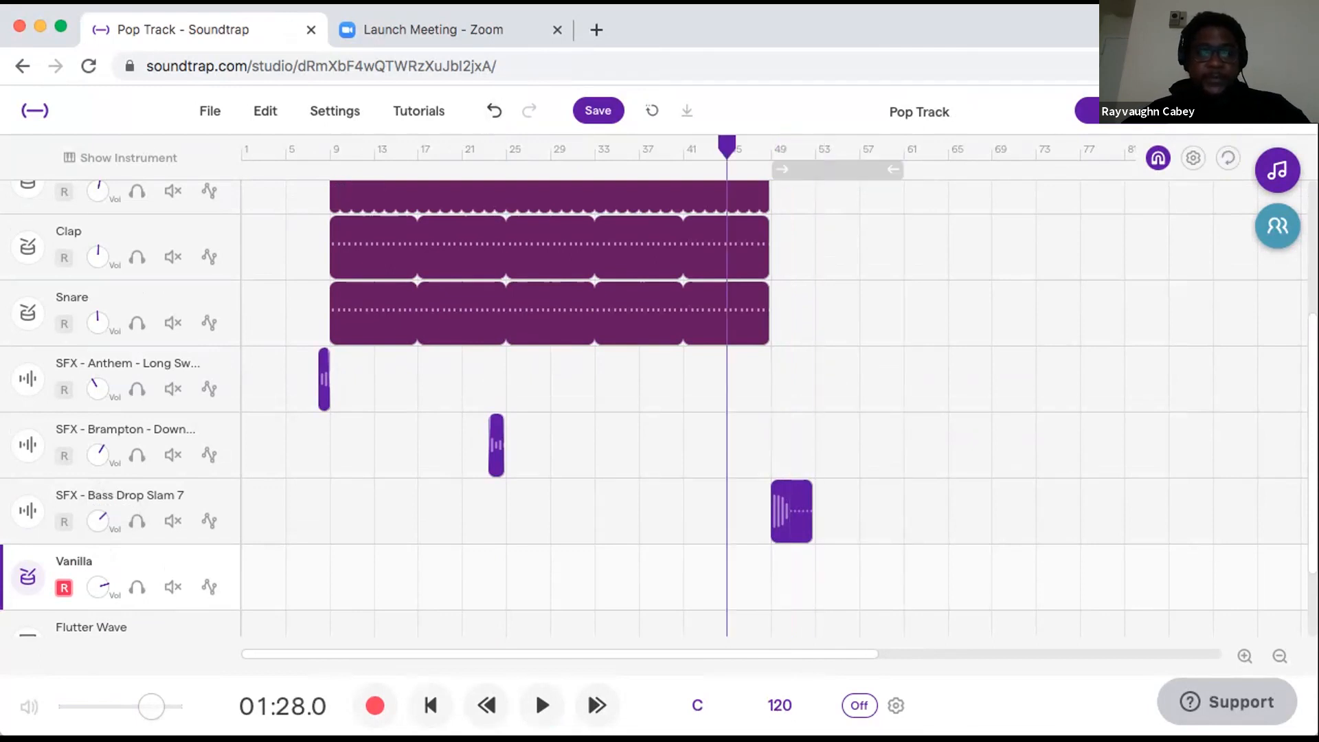
{"action": "key", "text": "space"}
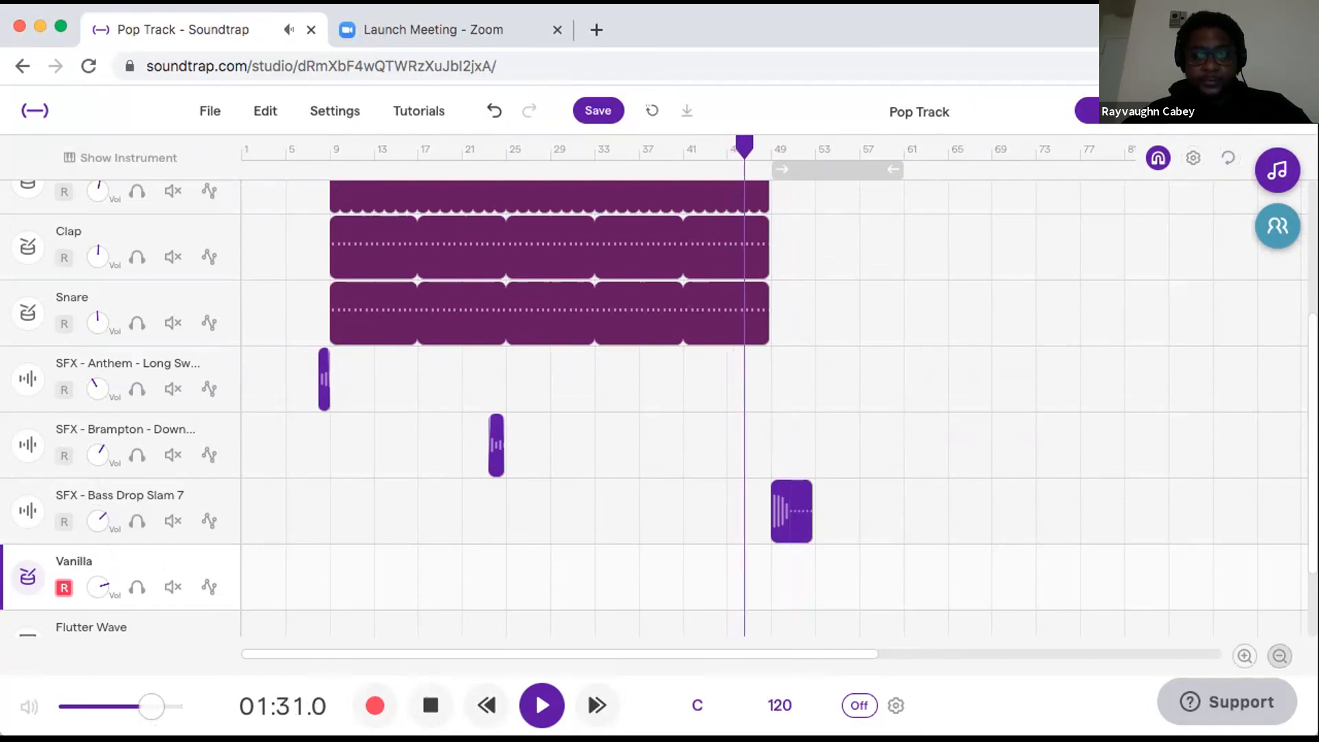
{"action": "left_click", "coordinate": [1279, 655]}
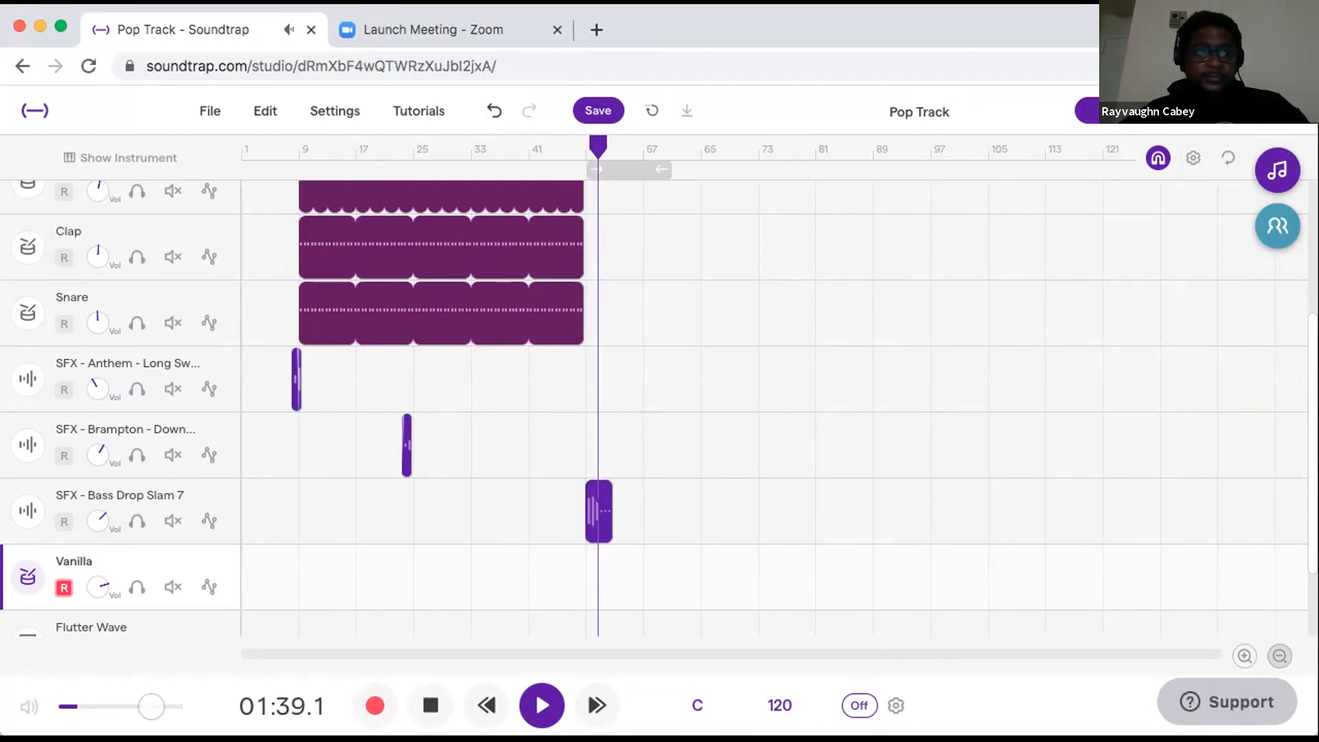
{"action": "key", "text": "space"}
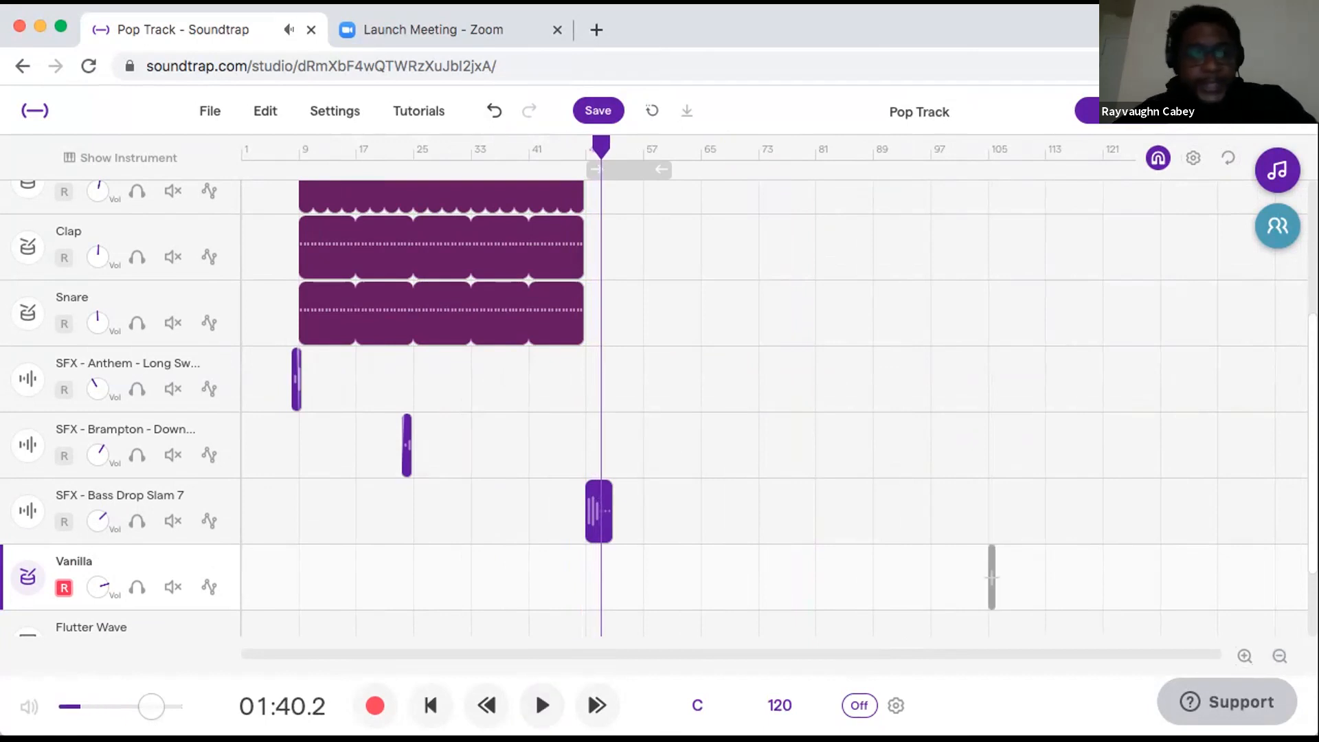
Open the effects of the Anthem - Sun Pluck 1 track and adjust its Big Plate Room amount to the midpoint.
{"action": "scroll", "coordinate": [756, 405], "scroll_direction": "up", "scroll_amount": 5}
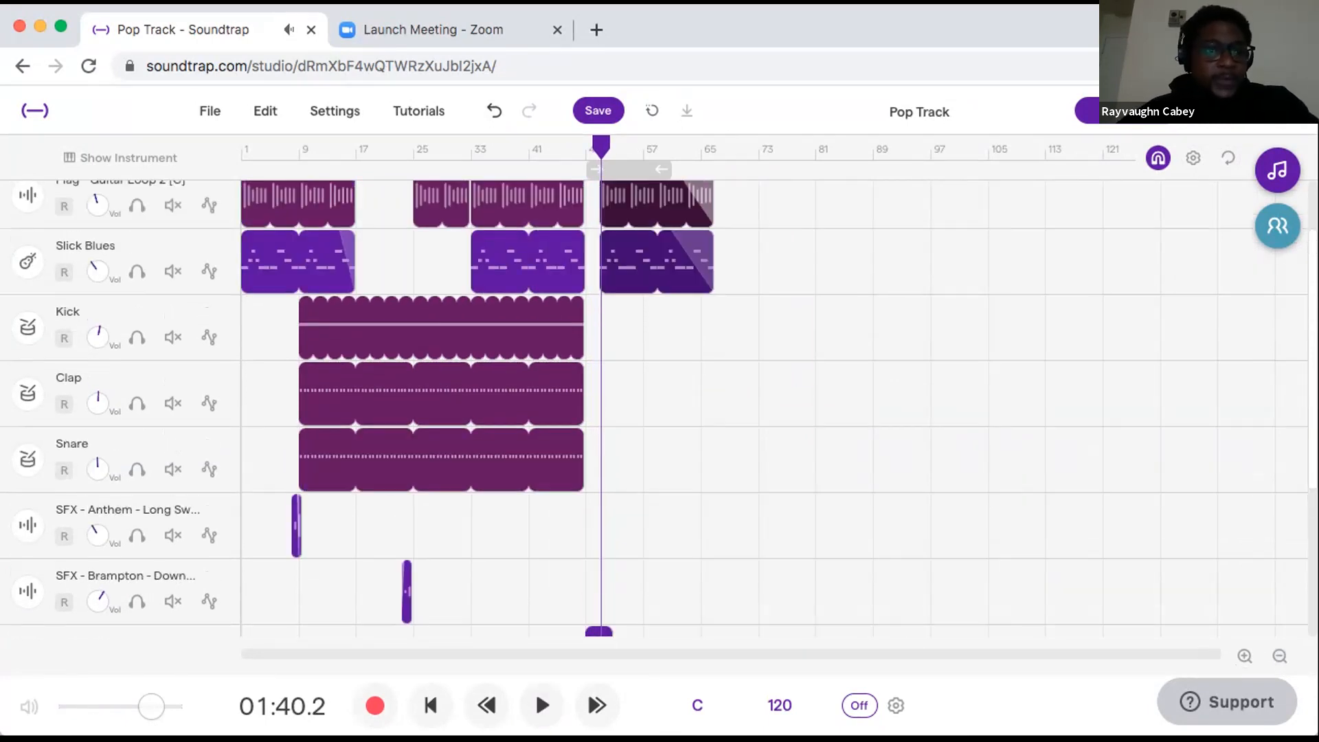
{"action": "scroll", "coordinate": [632, 343], "scroll_direction": "up", "scroll_amount": 2}
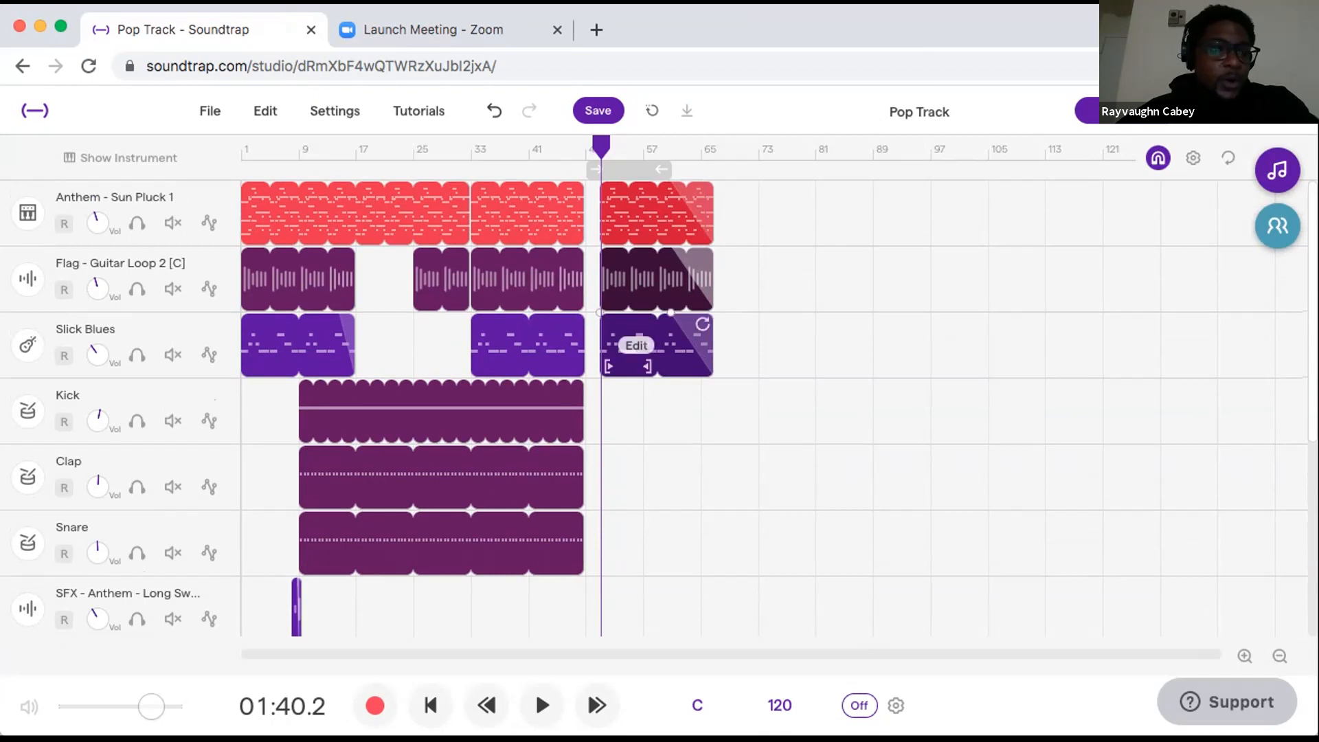
{"action": "left_click", "coordinate": [27, 213]}
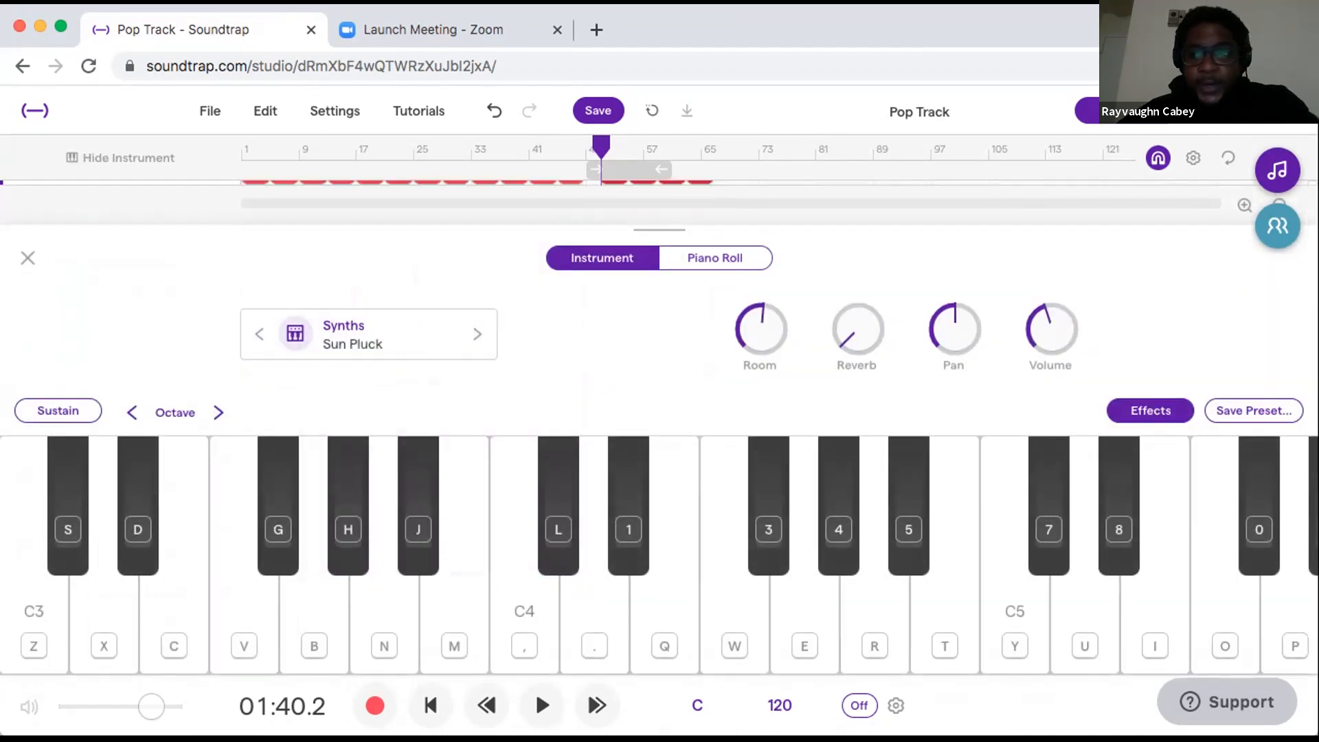
{"action": "left_click", "coordinate": [1151, 410]}
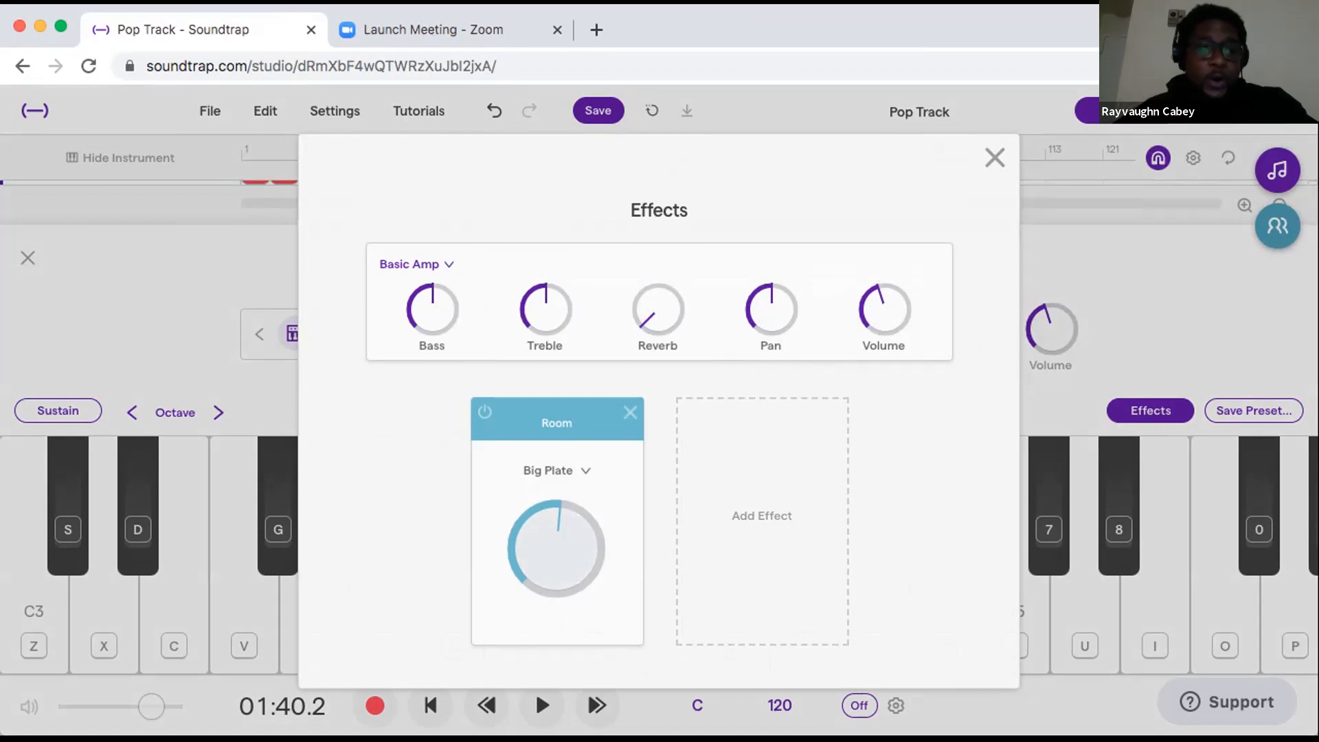
{"action": "left_click_drag", "start_coordinate": [556, 548], "coordinate": [557, 520]}
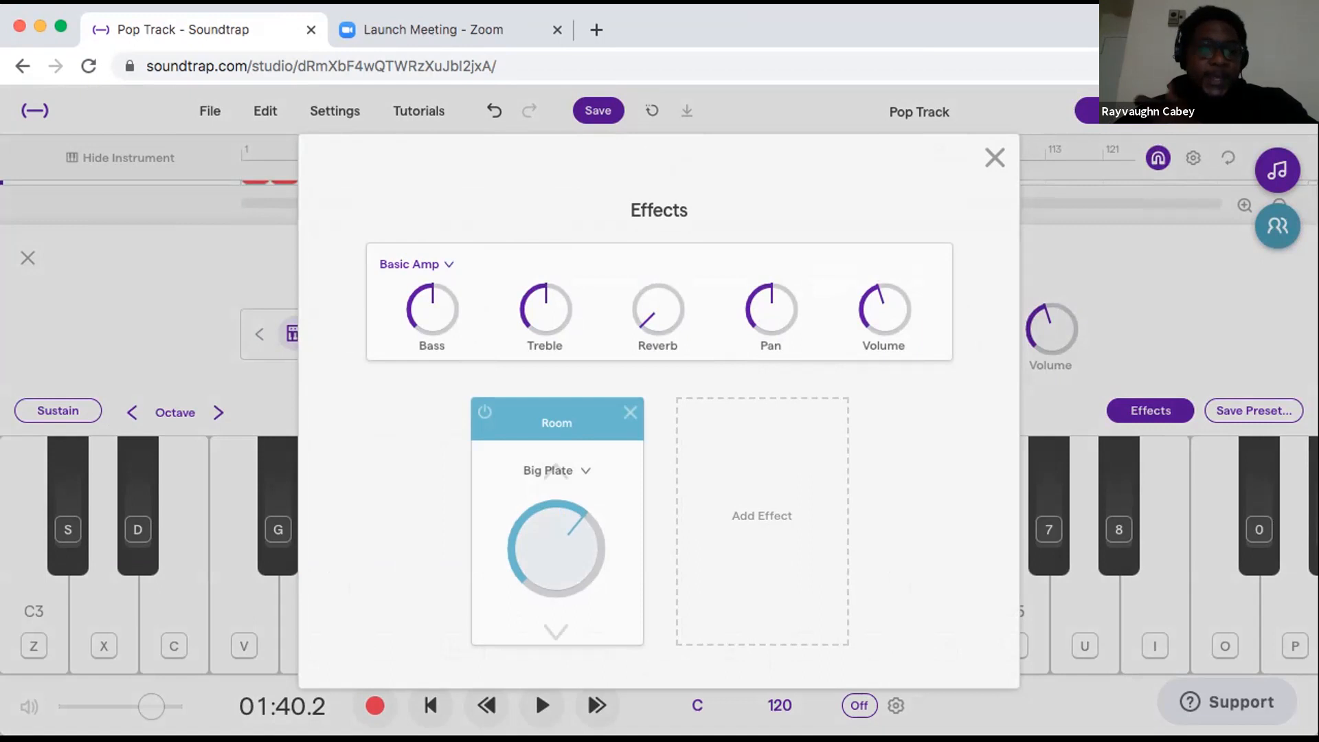
Add a Fuzz effect to the Sun Pluck track and set Grain to about one-fifth and Bite to about two-thirds during playback.
{"action": "left_click", "coordinate": [761, 515]}
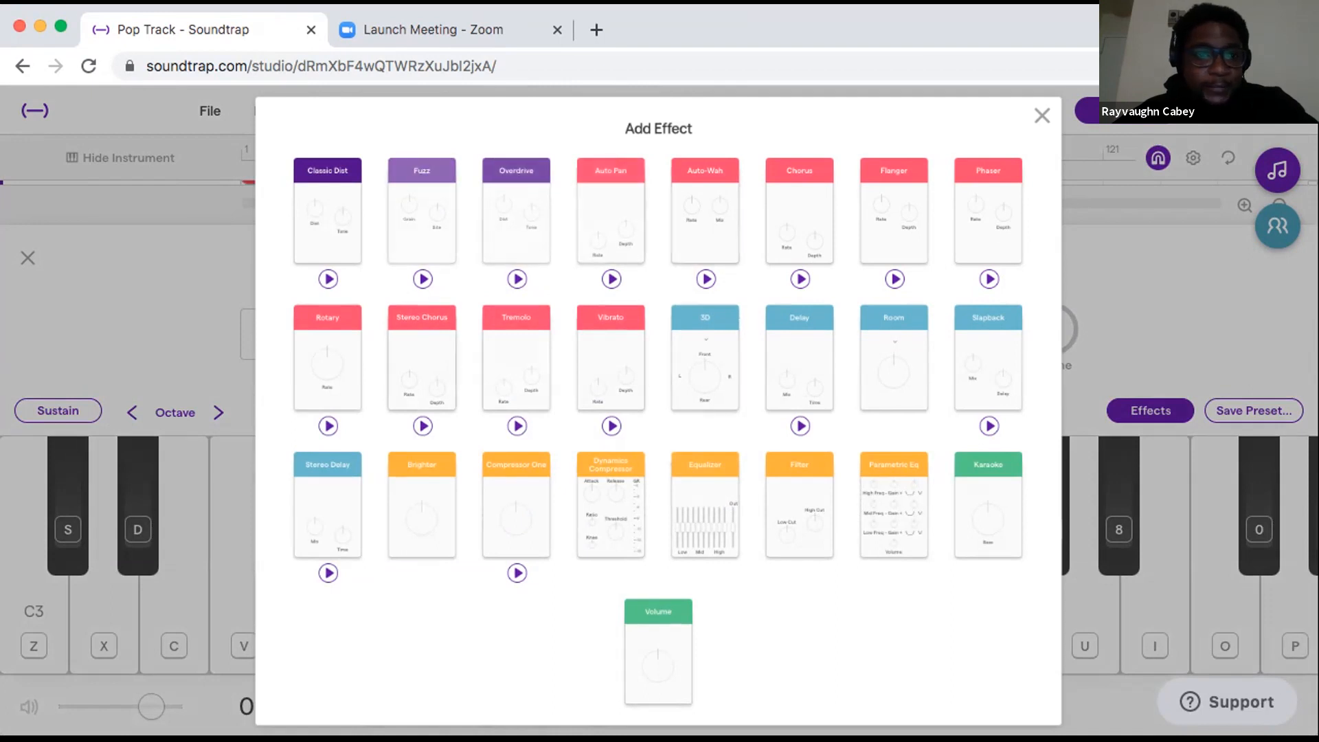
{"action": "left_click", "coordinate": [421, 213]}
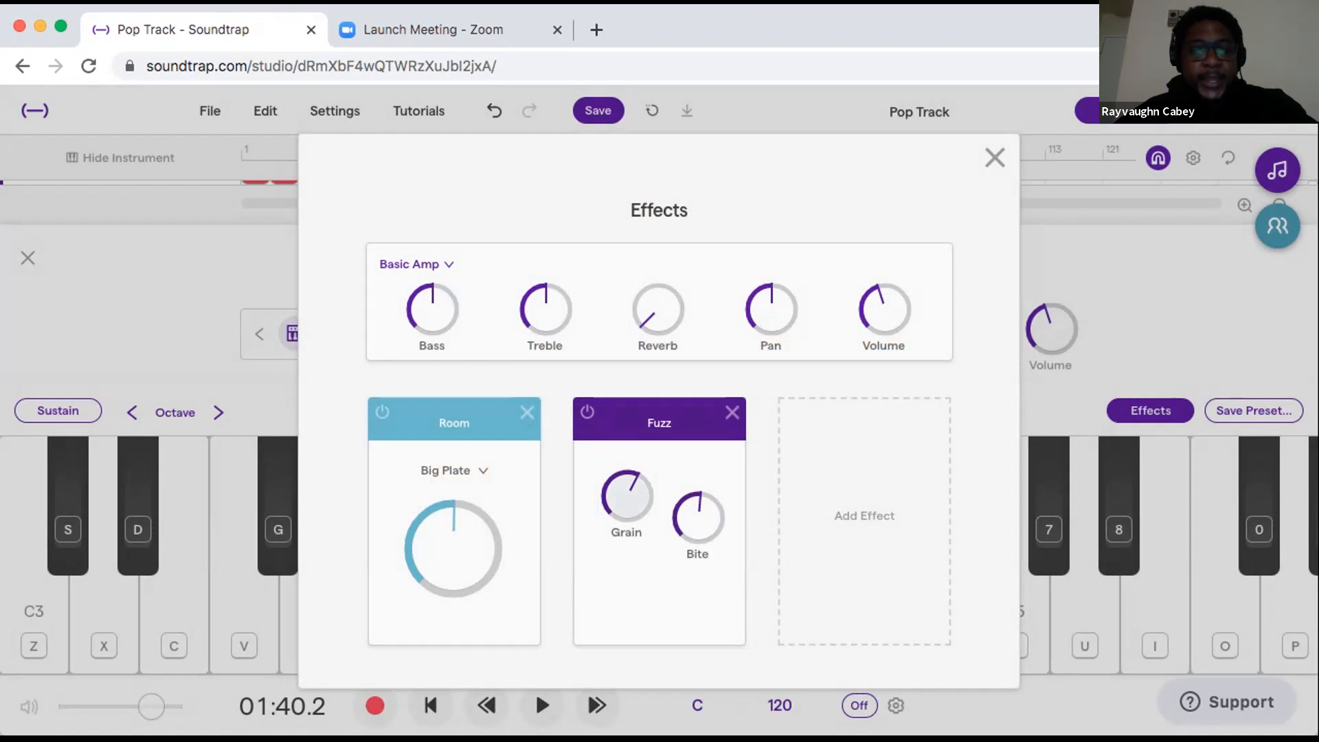
{"action": "left_click_drag", "start_coordinate": [627, 496], "coordinate": [626, 474]}
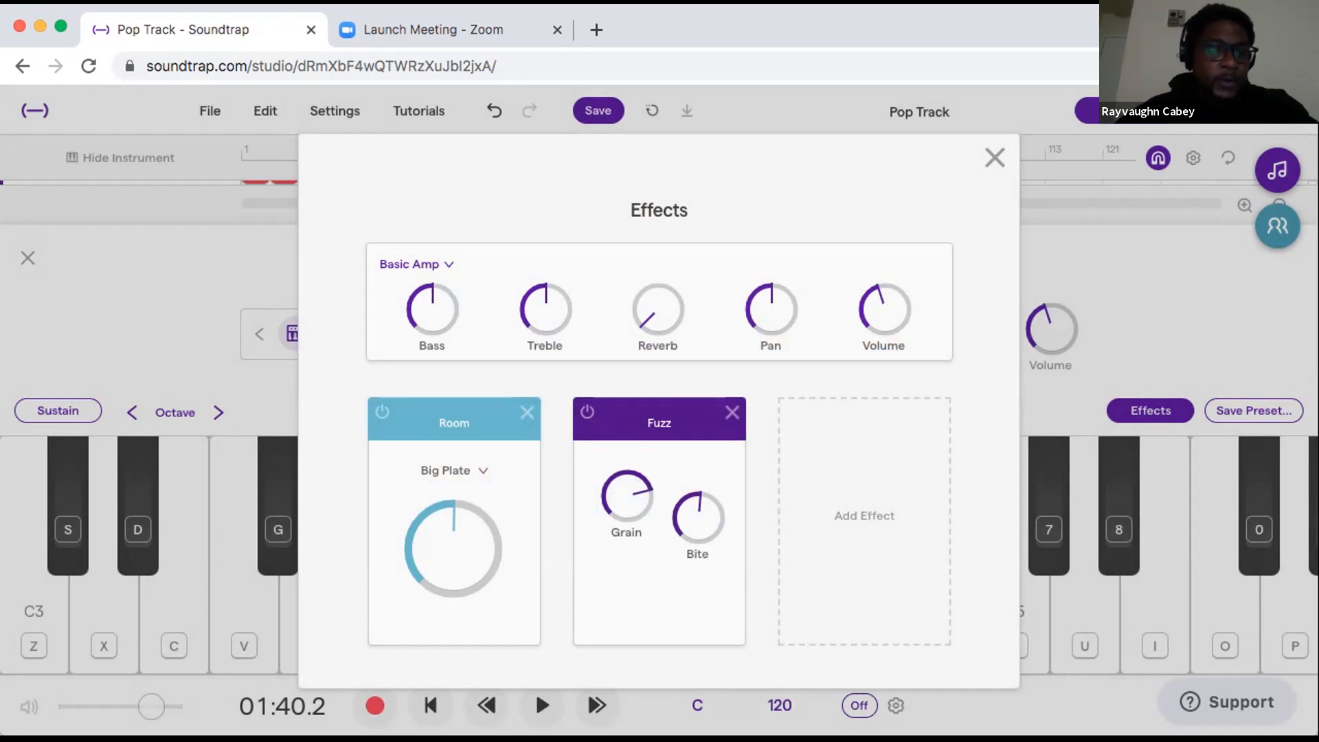
{"action": "key", "text": "space"}
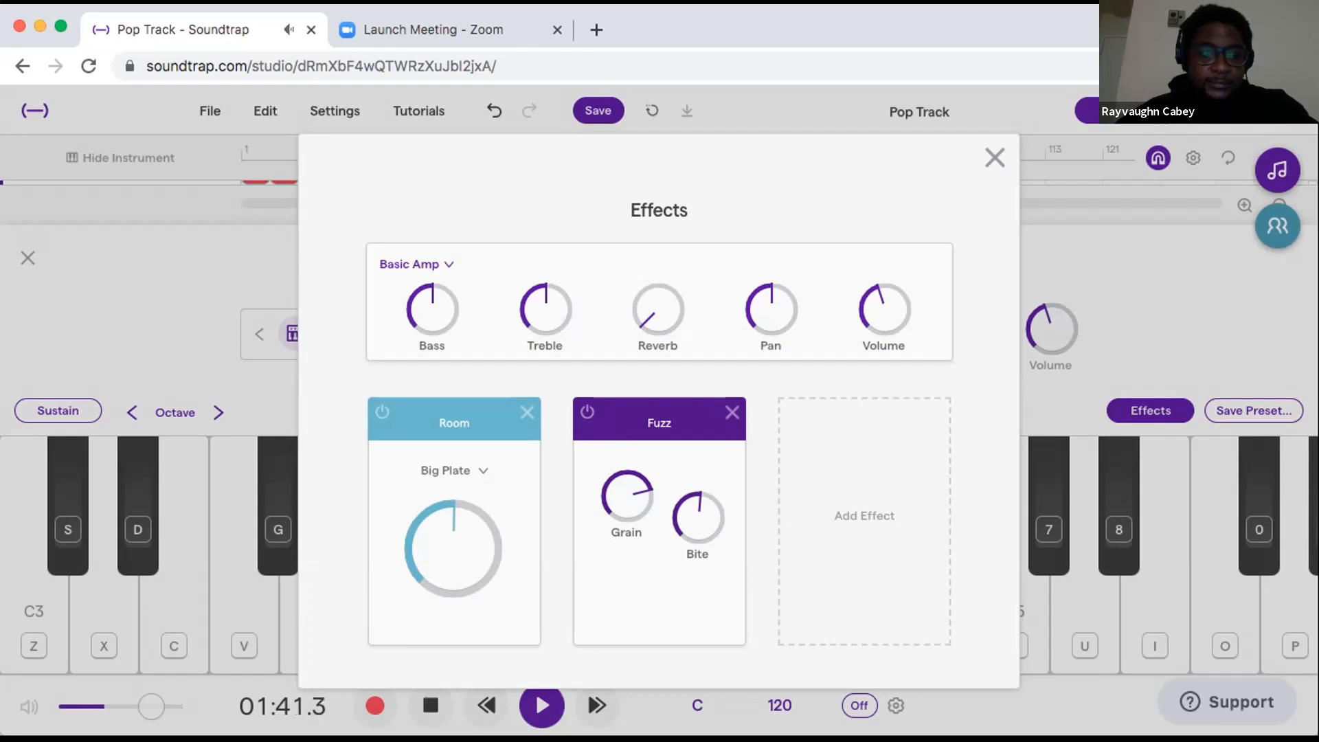
{"action": "left_click_drag", "start_coordinate": [626, 496], "coordinate": [627, 547]}
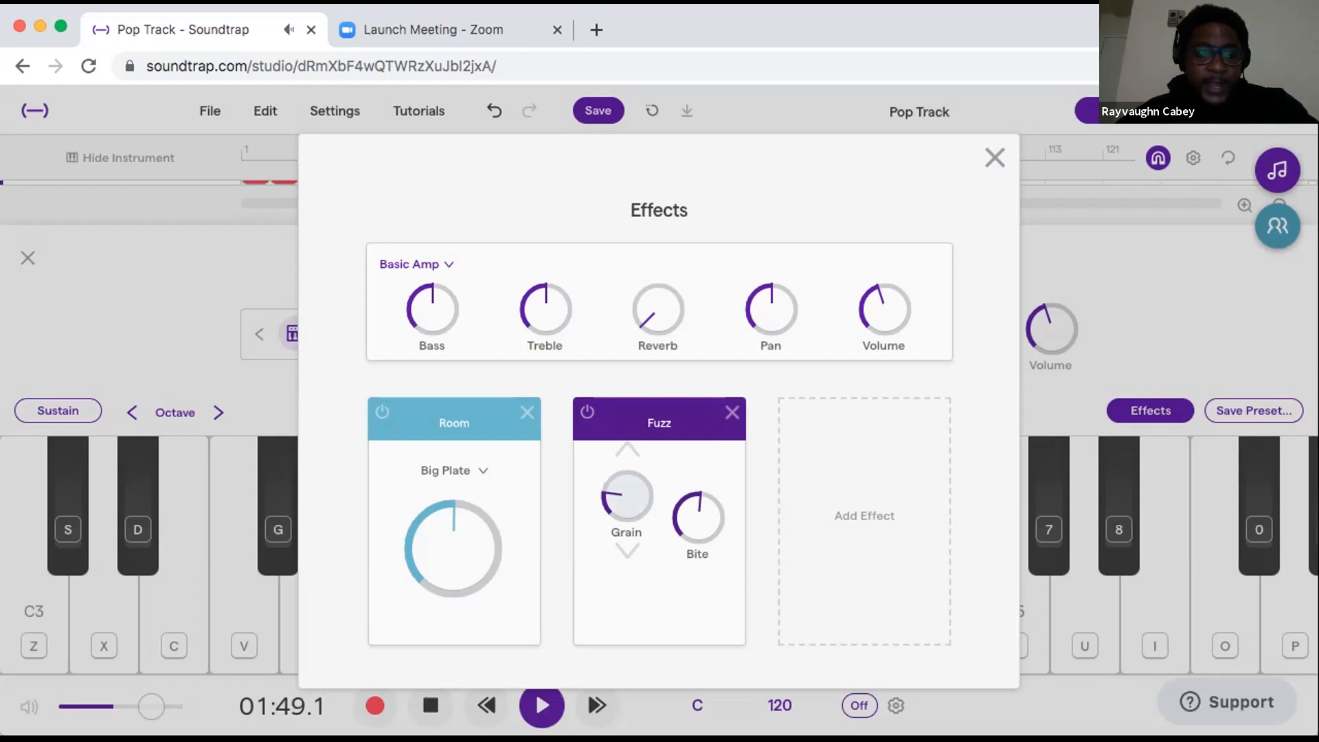
{"action": "left_click_drag", "start_coordinate": [698, 518], "coordinate": [698, 499]}
{"action": "key", "text": "space"}
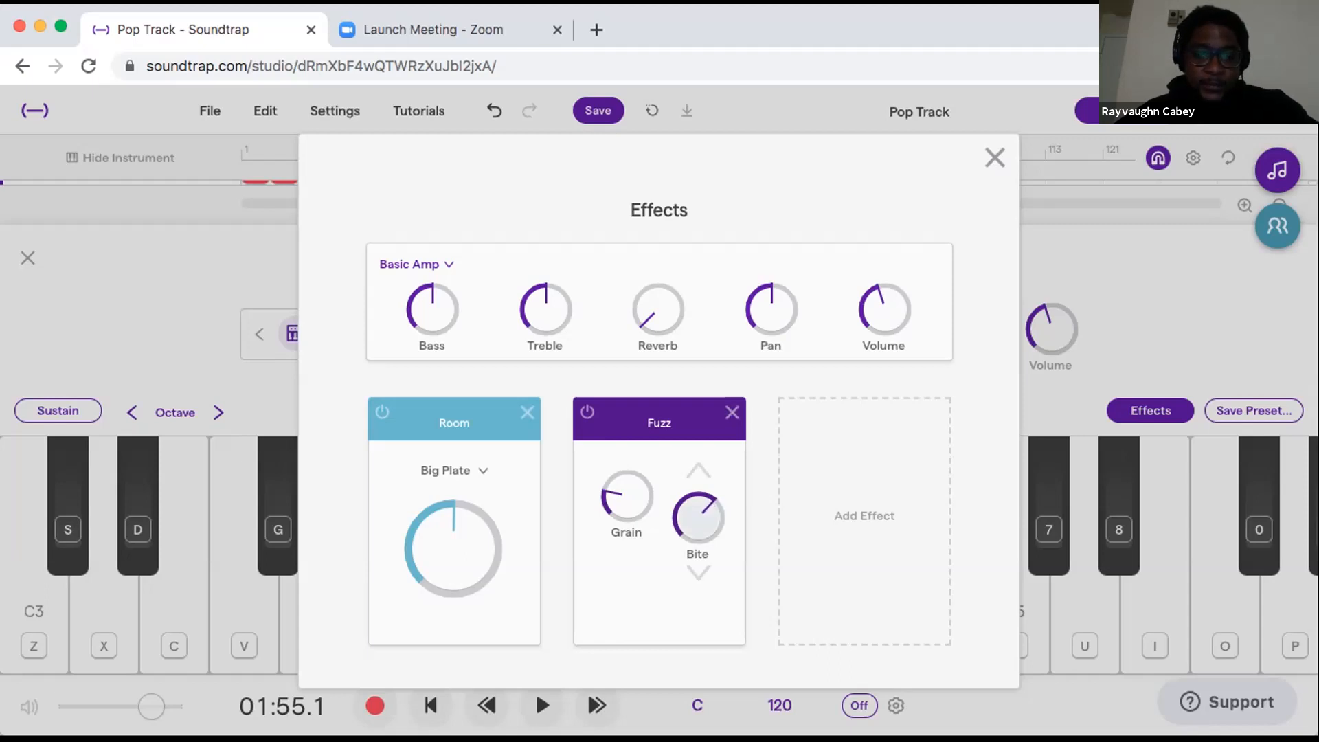
Listen to the Sun Pluck effects, look over the other available effects, and return to the track arrangement without adding any.
{"action": "key", "text": "space"}
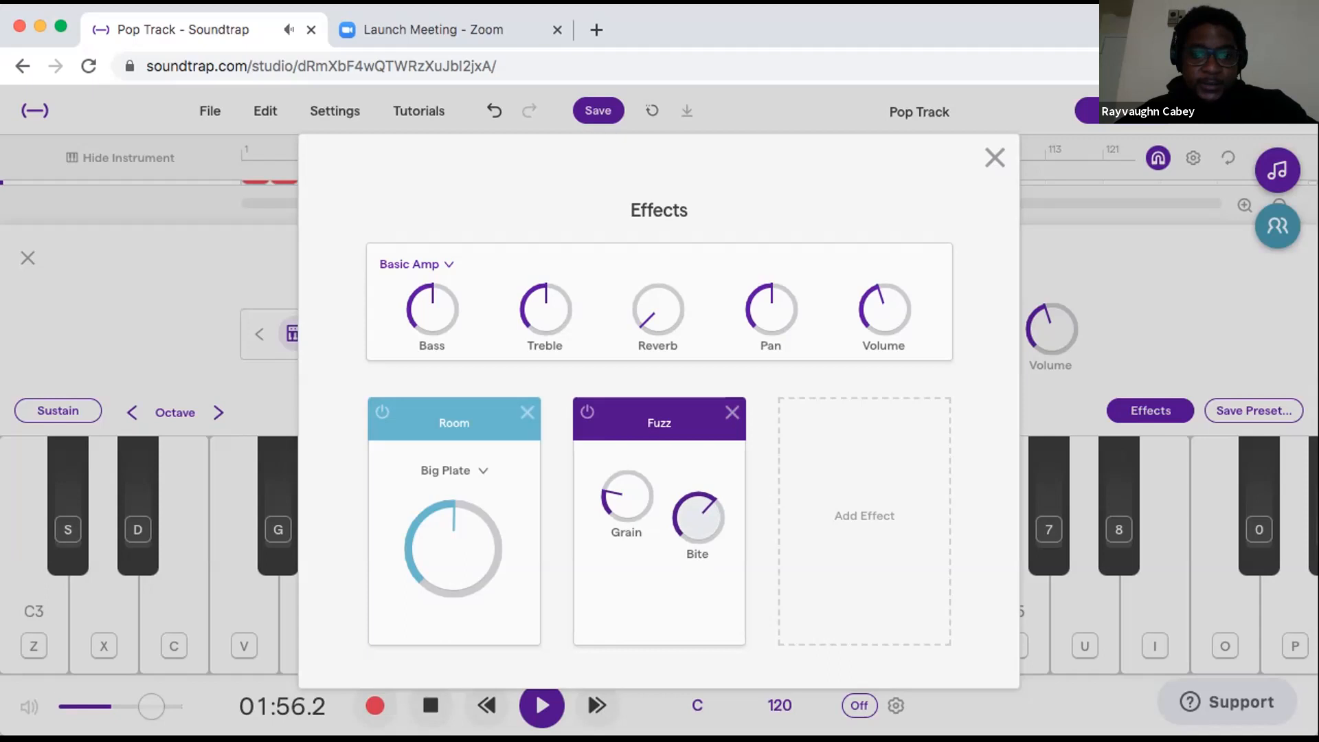
{"action": "left_click", "coordinate": [864, 516]}
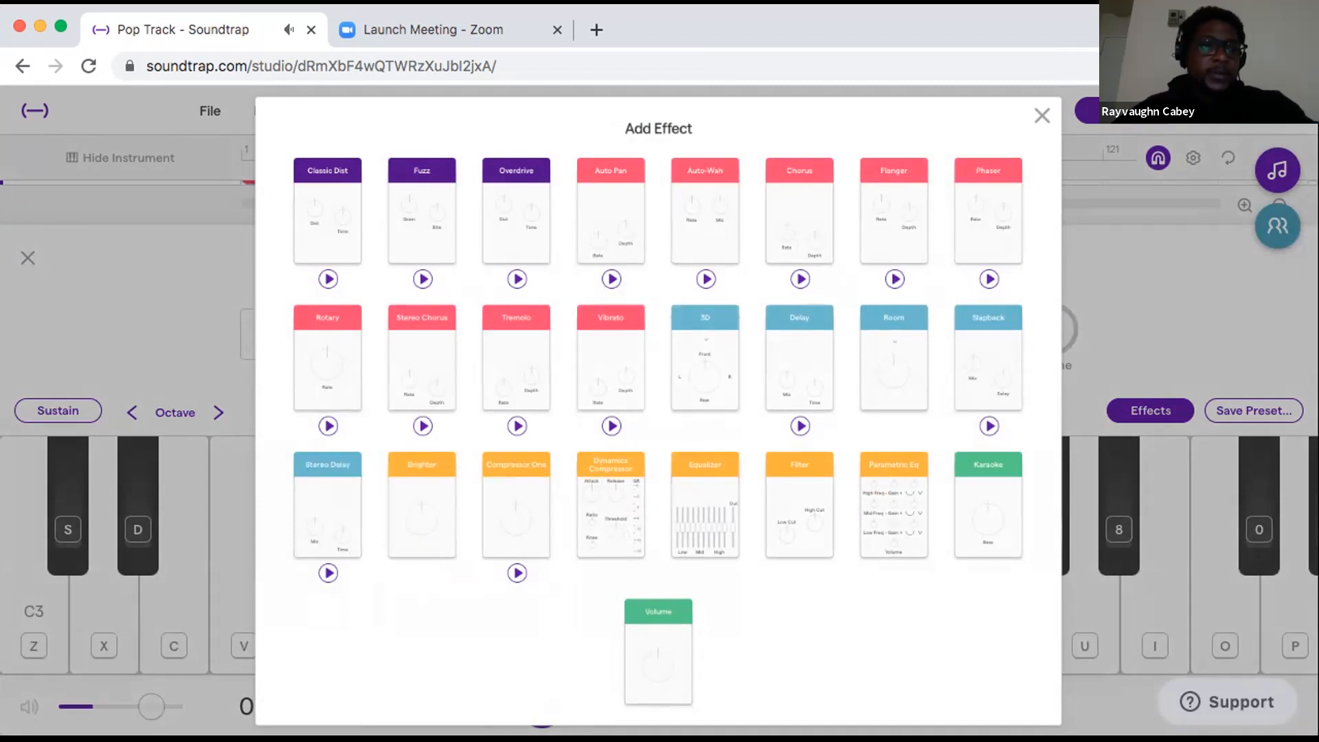
{"action": "left_click", "coordinate": [1041, 115]}
{"action": "left_click", "coordinate": [995, 157]}
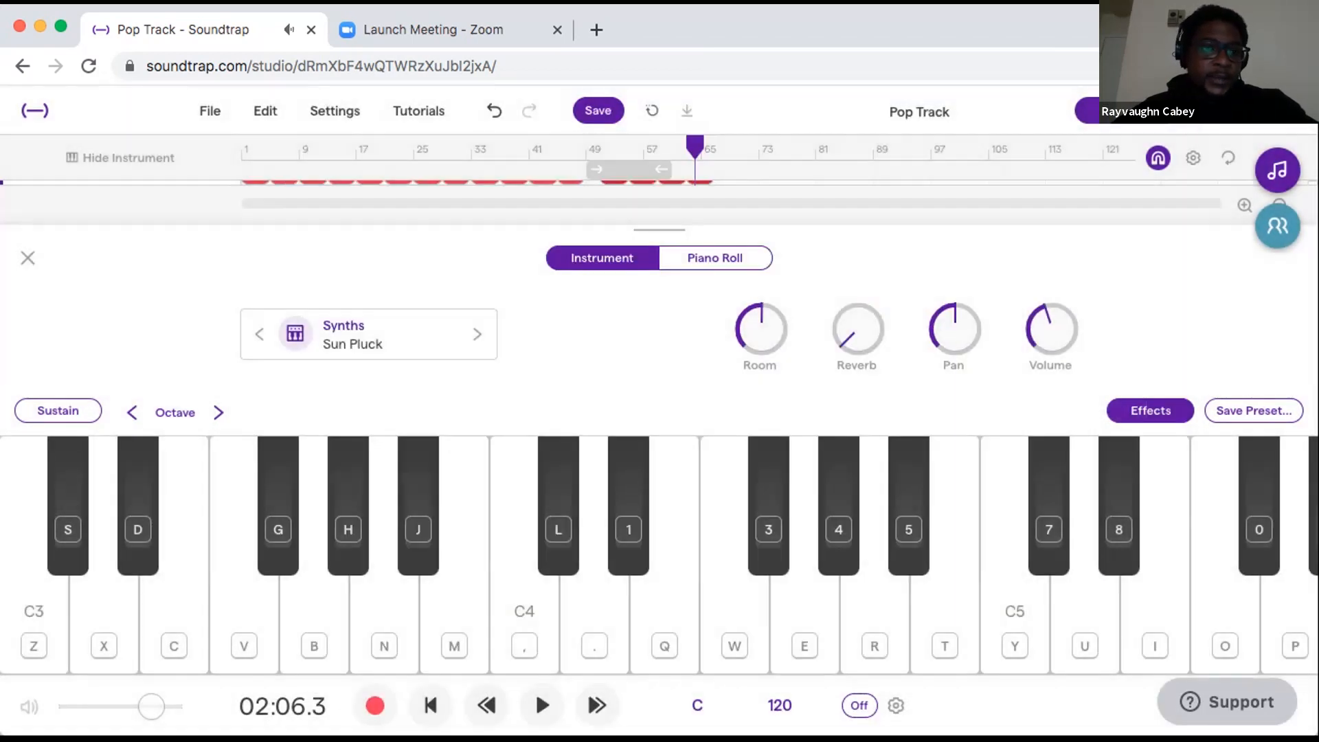
{"action": "left_click", "coordinate": [27, 257]}
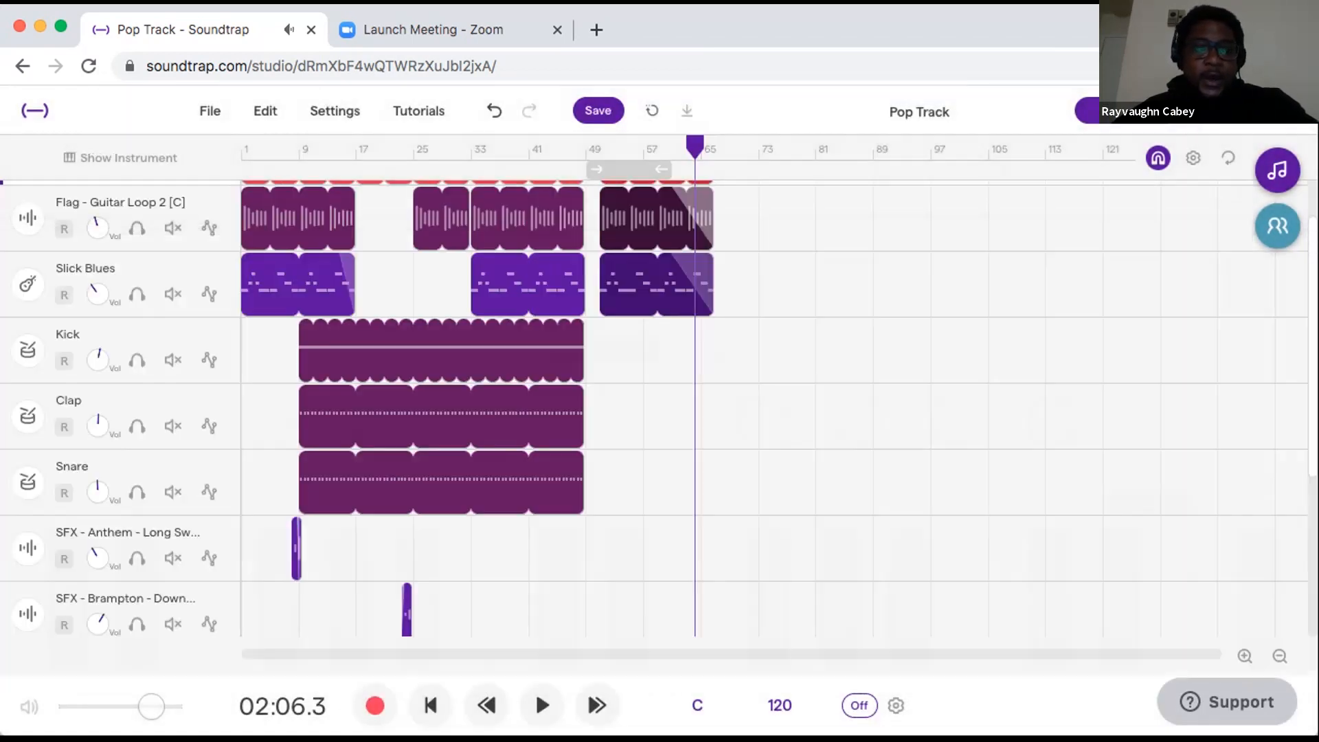
{"action": "scroll", "coordinate": [659, 408], "scroll_direction": "up", "scroll_amount": 1}
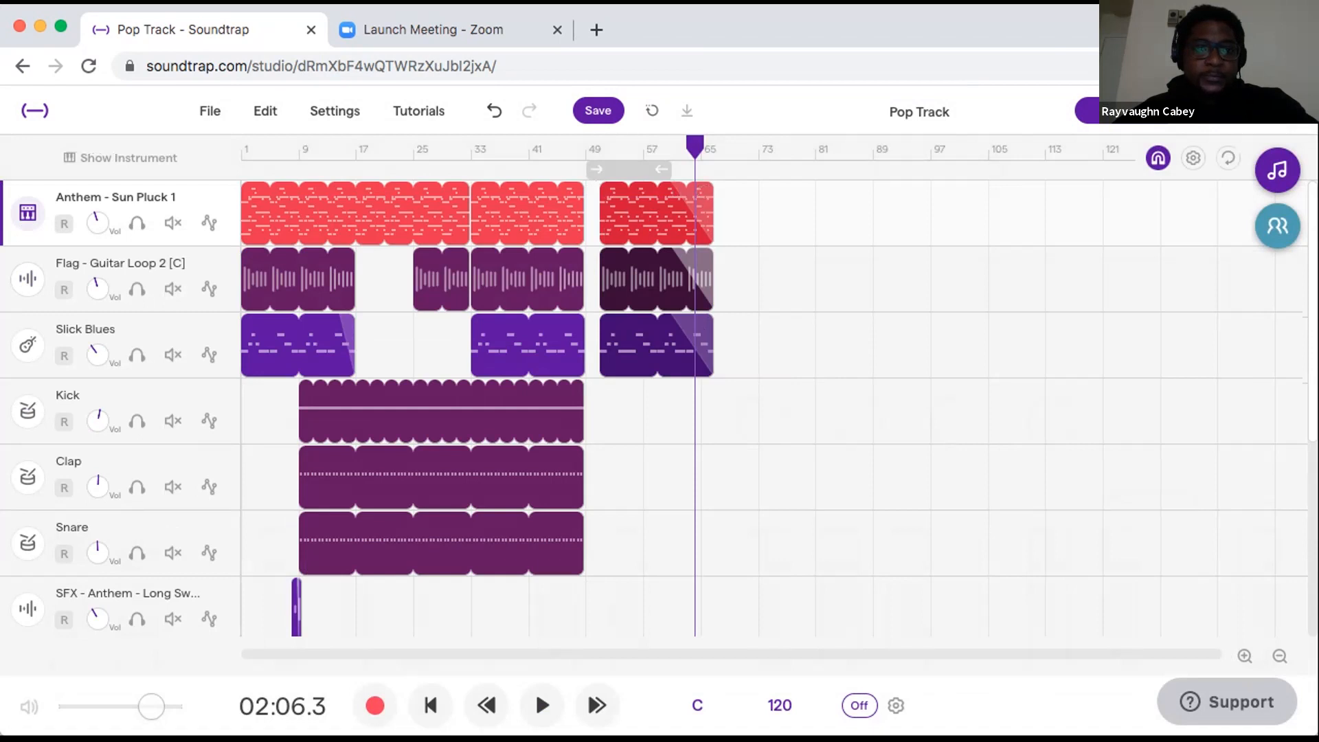
Turn looping on and add a 3D effect to the Anthem - Sun Pluck 1 track.
{"action": "left_click", "coordinate": [1228, 158]}
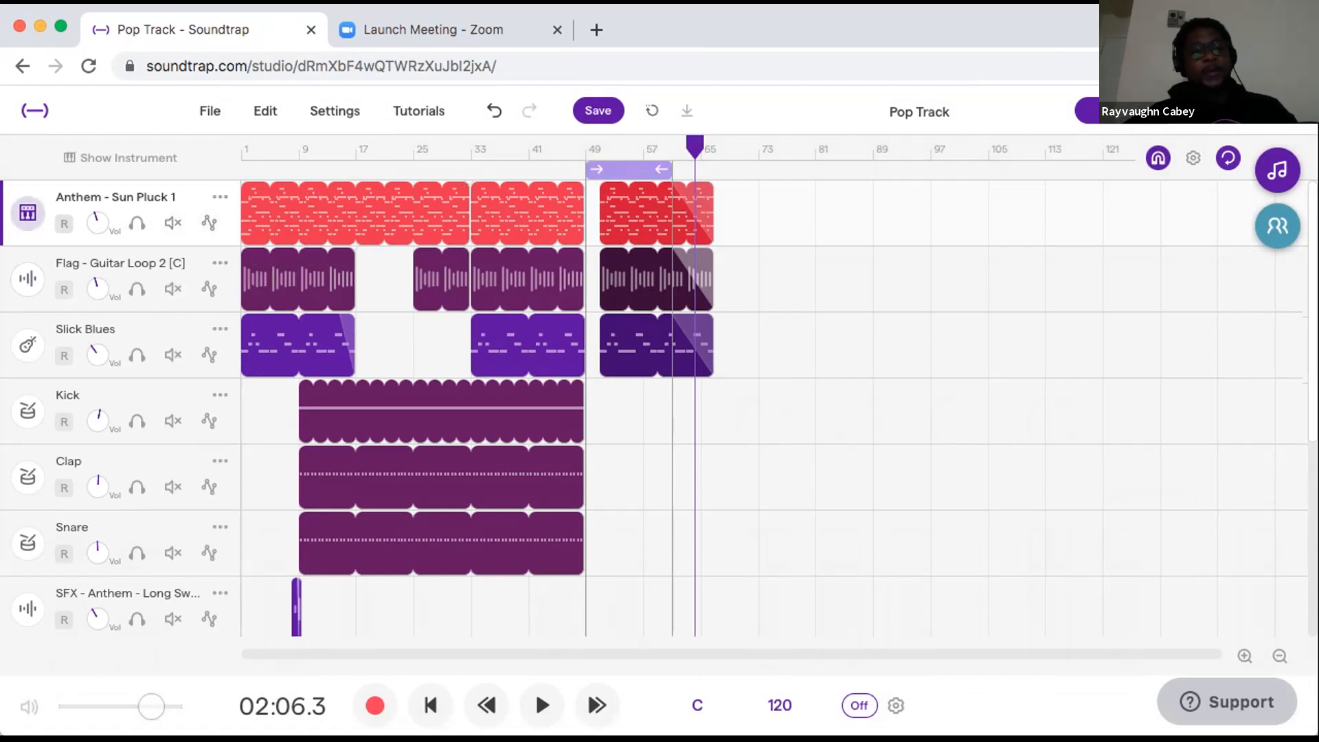
{"action": "left_click", "coordinate": [28, 213]}
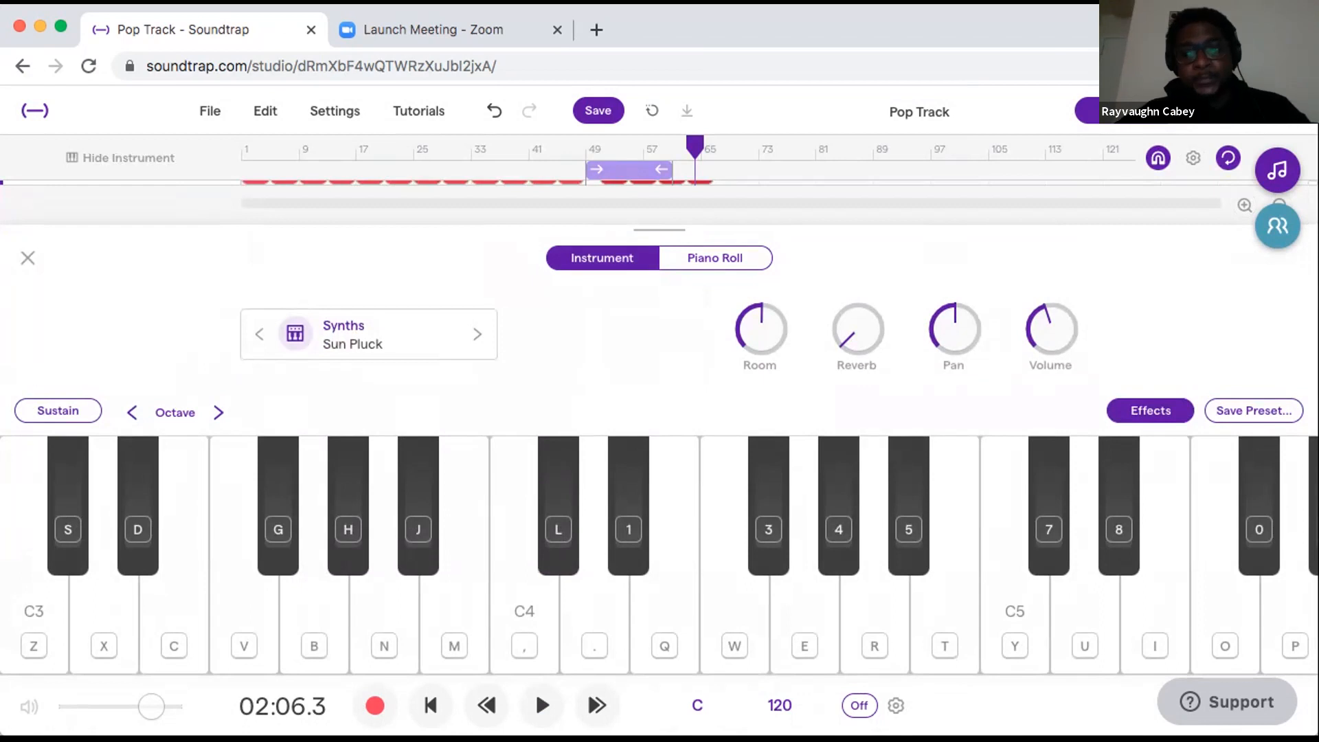
{"action": "left_click", "coordinate": [1151, 410]}
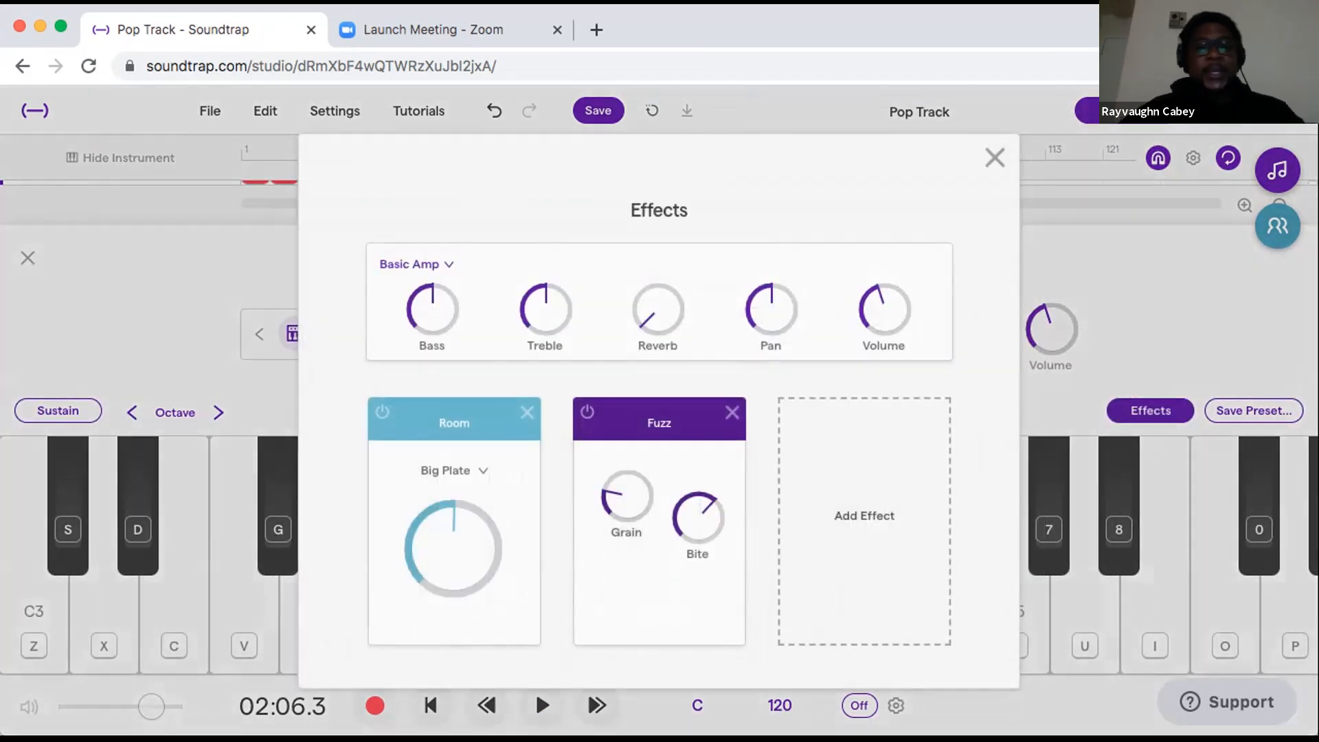
{"action": "left_click", "coordinate": [864, 515]}
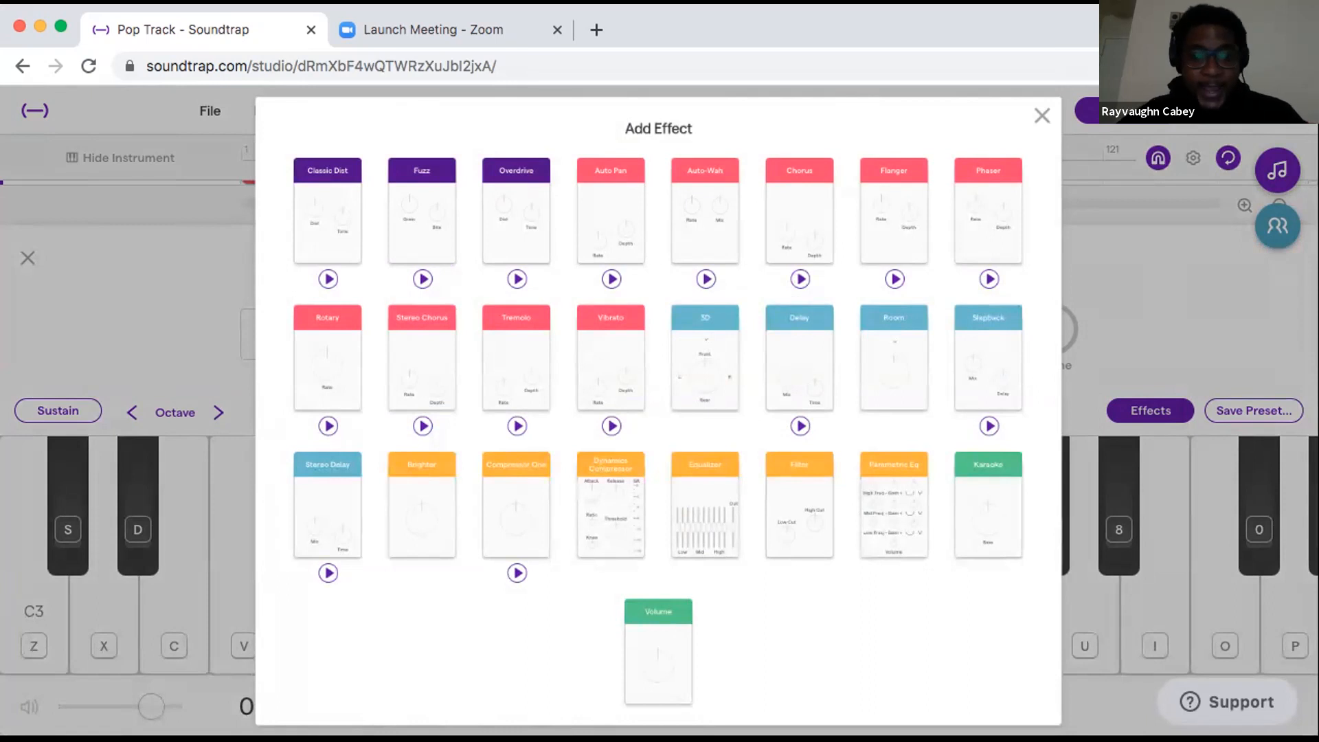
{"action": "left_click", "coordinate": [704, 357]}
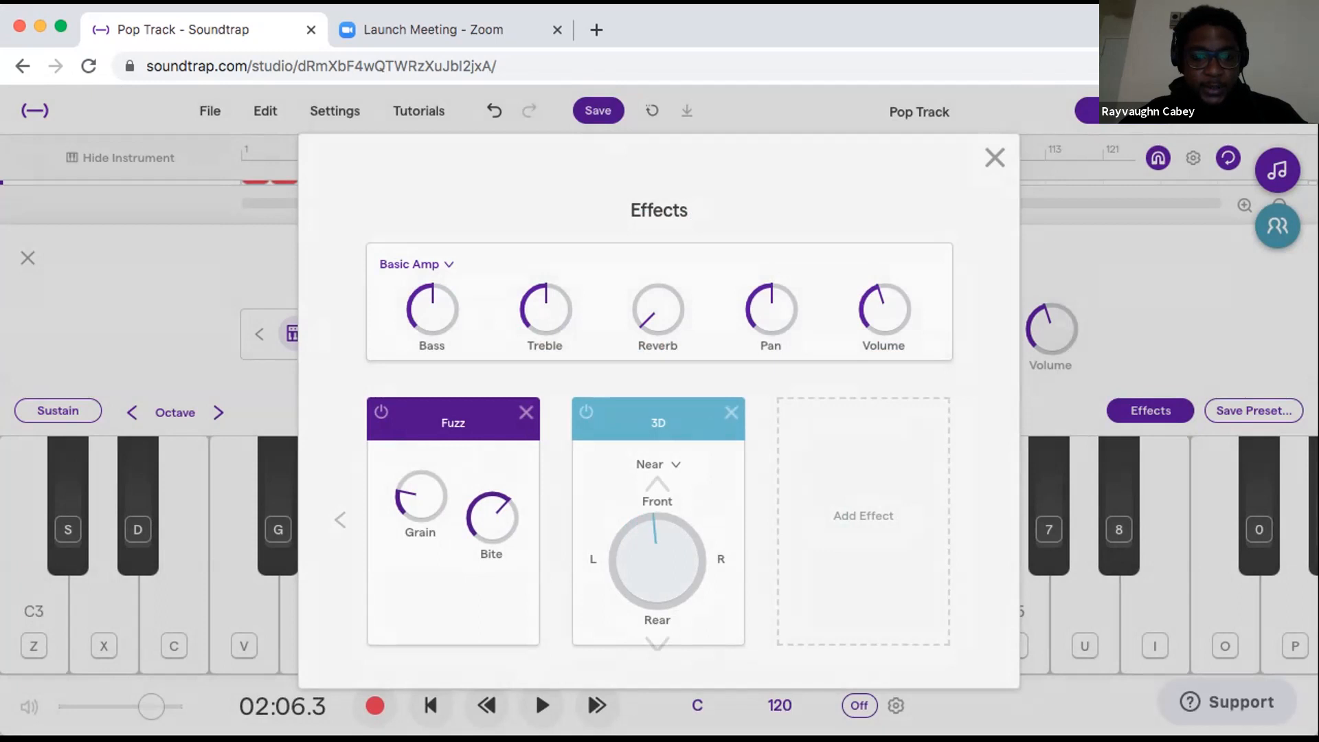
During looped playback, set the Sun Pluck 3D effect to Above with its direction turned slightly right of Front, then return to the arrangement and stop.
{"action": "left_click", "coordinate": [541, 705]}
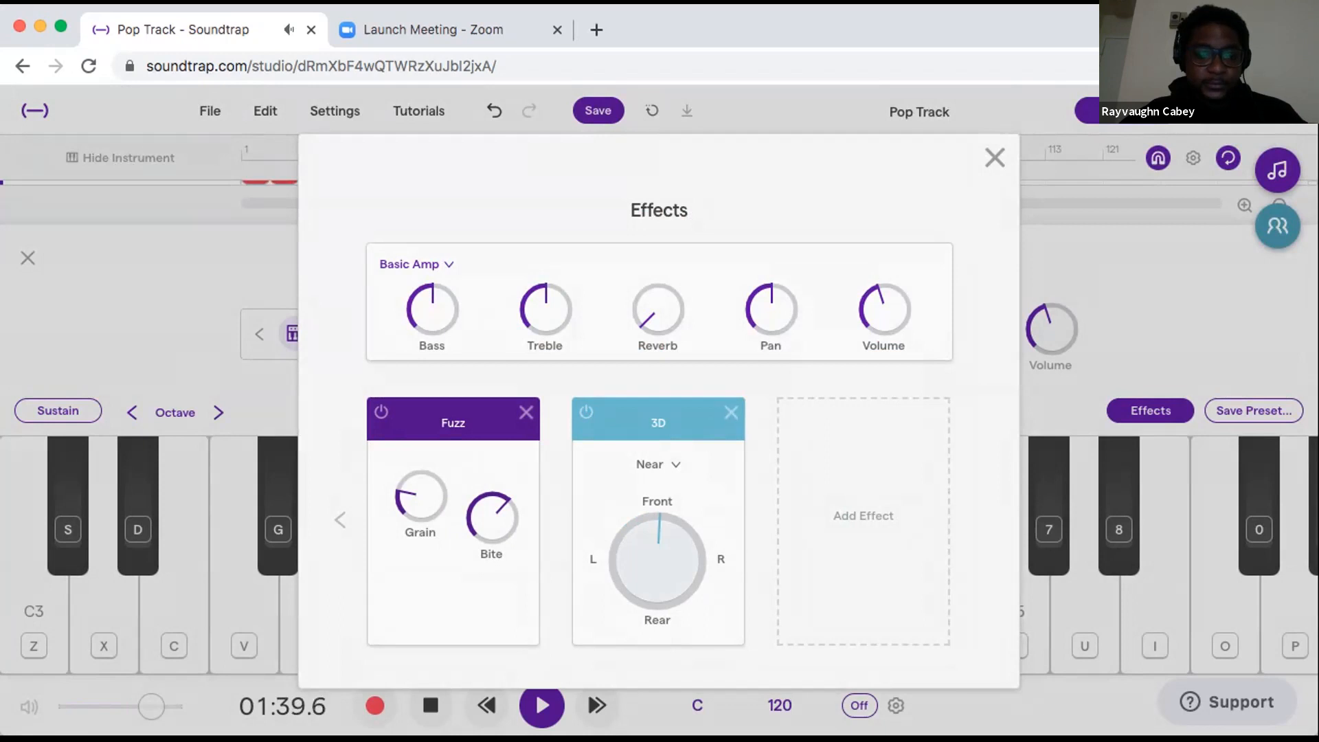
{"action": "left_click_drag", "start_coordinate": [657, 560], "coordinate": [658, 553]}
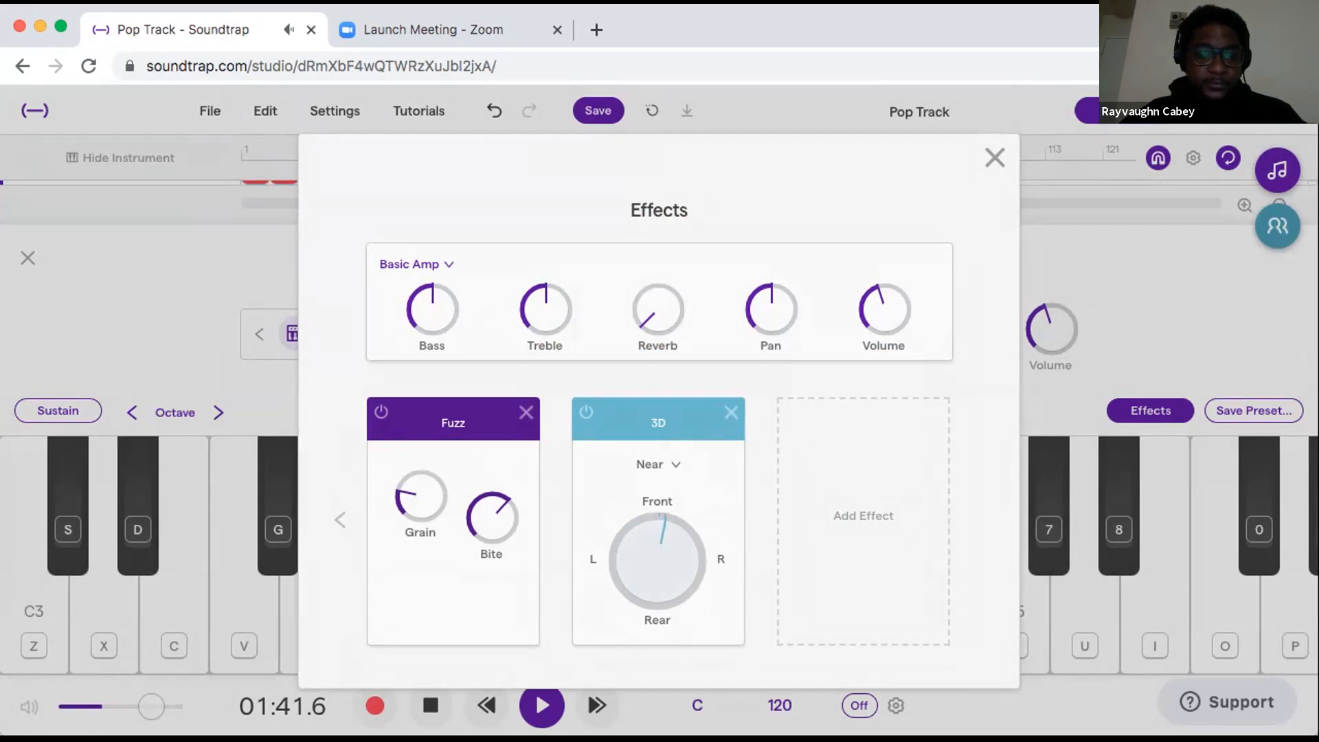
{"action": "left_click", "coordinate": [655, 465]}
{"action": "left_click", "coordinate": [640, 520]}
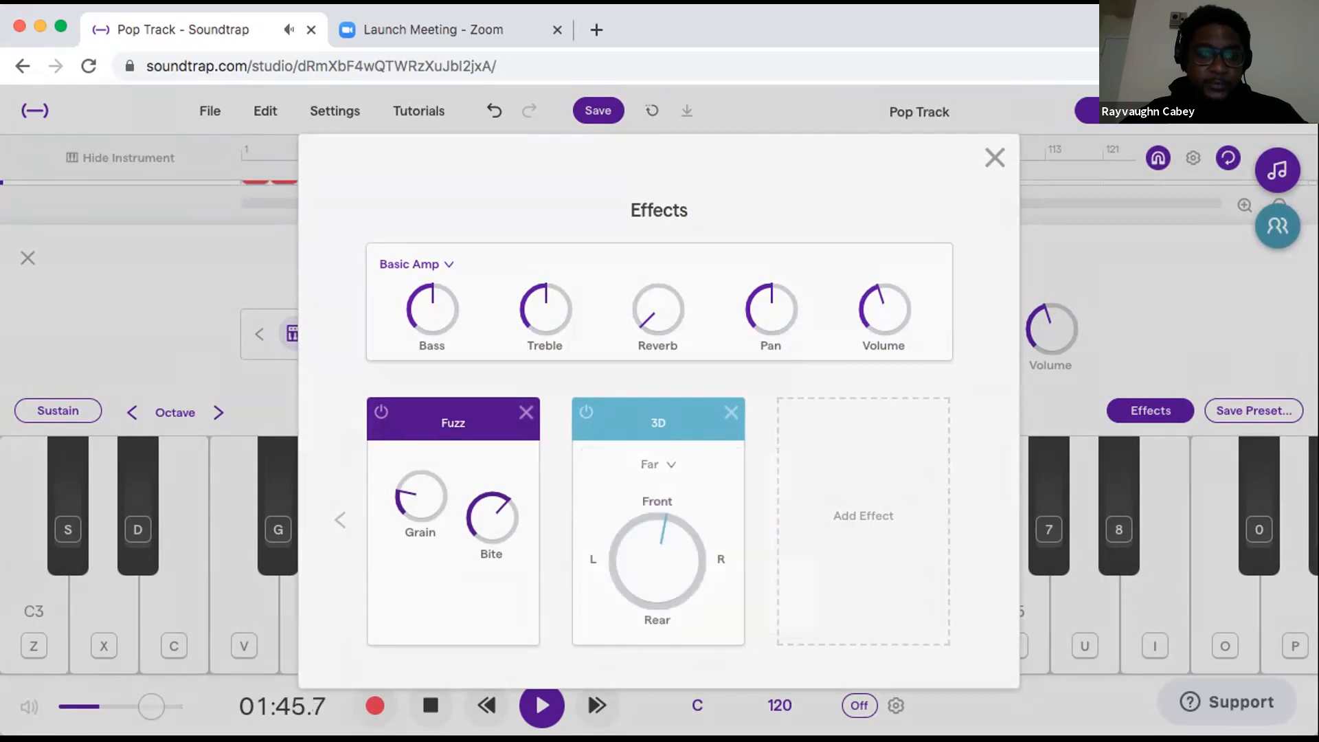
{"action": "left_click", "coordinate": [655, 465]}
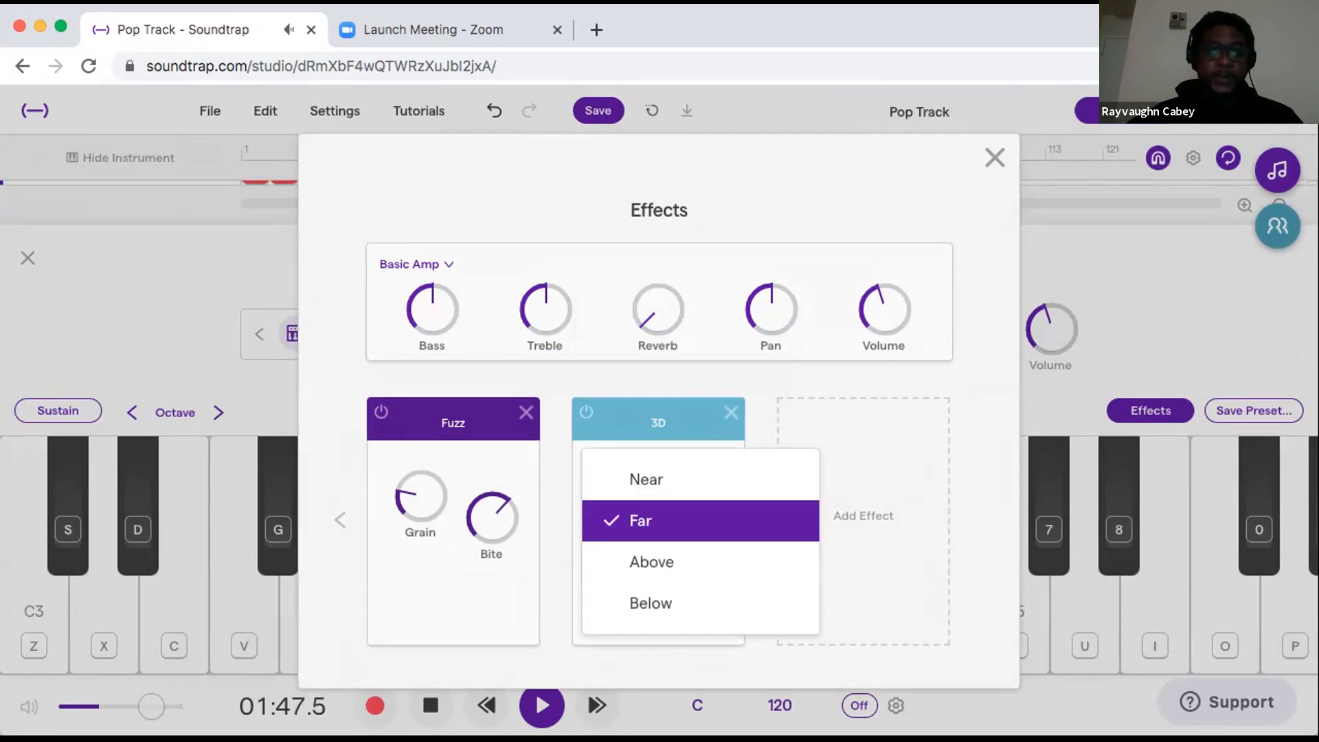
{"action": "left_click", "coordinate": [648, 559]}
{"action": "left_click_drag", "start_coordinate": [654, 560], "coordinate": [655, 555]}
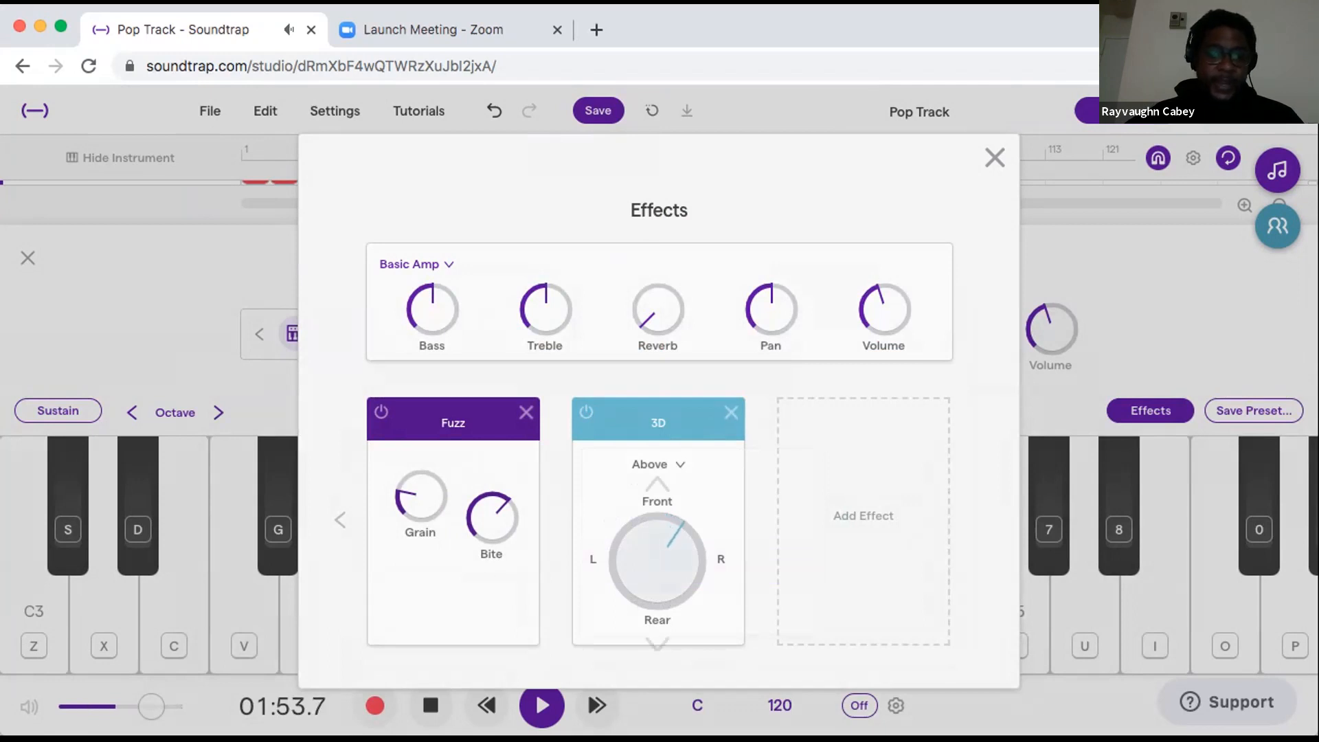
{"action": "left_click", "coordinate": [995, 157]}
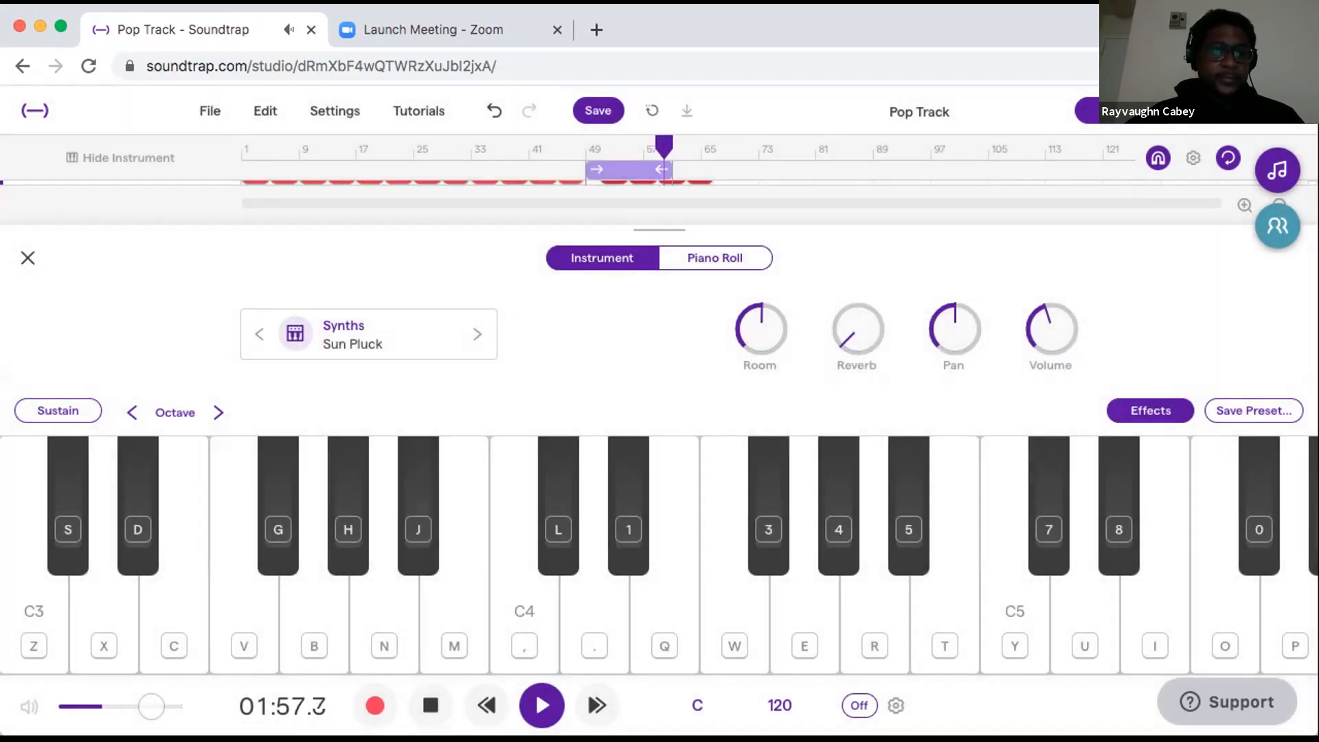
{"action": "left_click", "coordinate": [27, 257]}
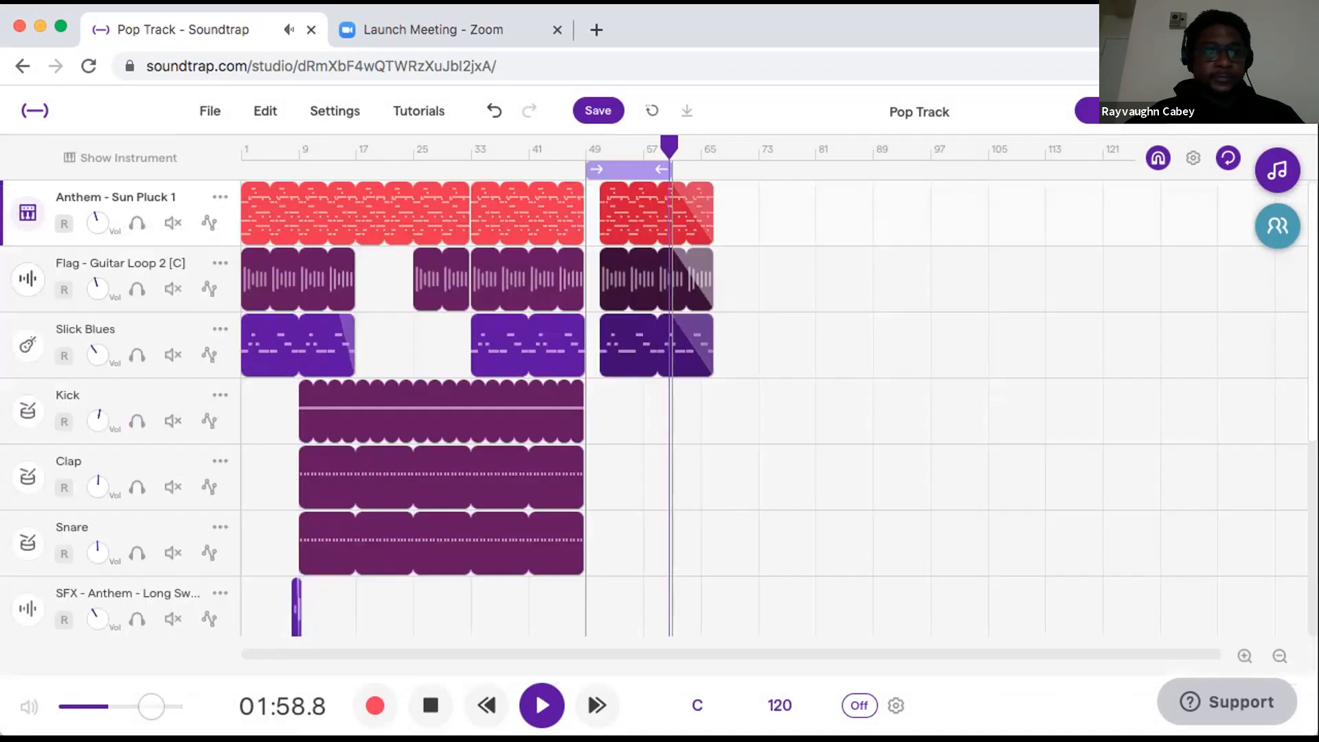
{"action": "key", "text": "space"}
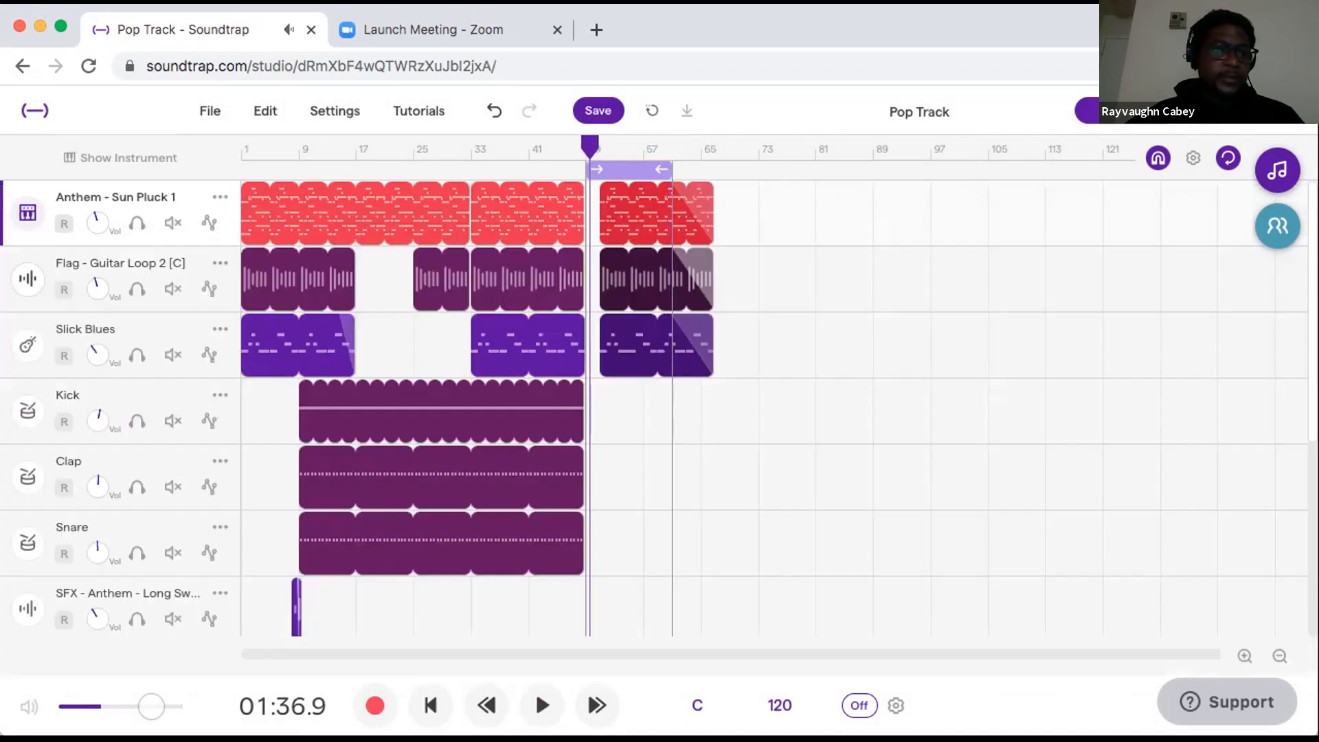
Move the loop region to the song's first 12 bars, solo the Guitar Loop 2 track, and return the playhead to the start.
{"action": "left_click_drag", "start_coordinate": [628, 170], "coordinate": [284, 169]}
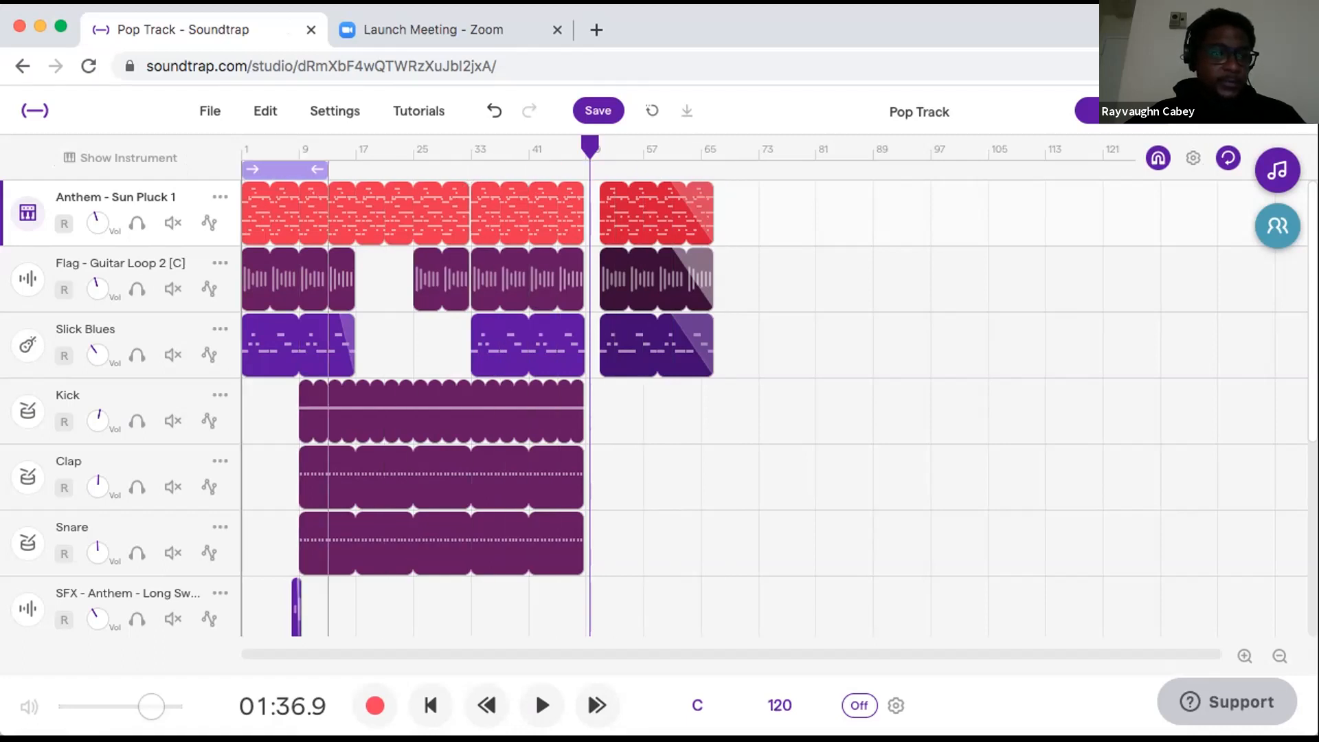
{"action": "left_click", "coordinate": [136, 288]}
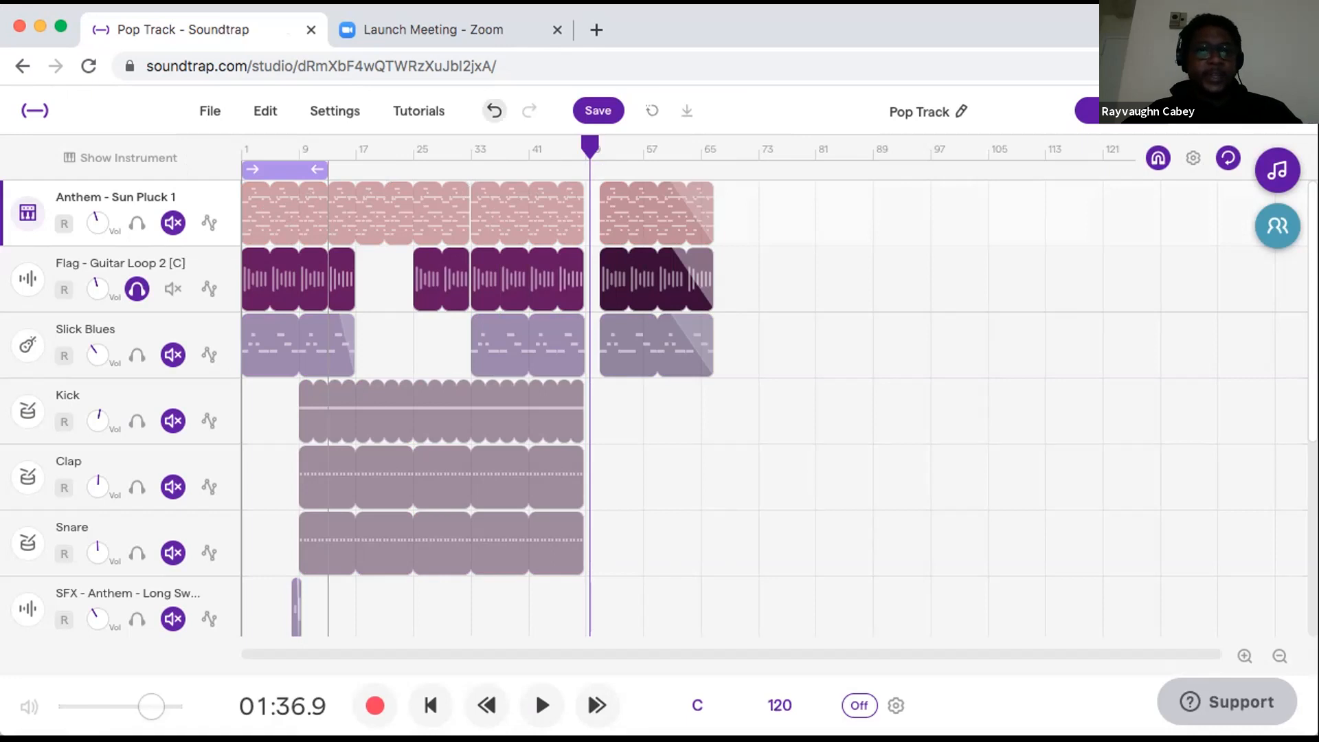
{"action": "key", "text": "Left"}
{"action": "key", "text": "Left"}
{"action": "key", "text": "Left"}
{"action": "key", "text": "Left"}
{"action": "key", "text": "Left"}
{"action": "key", "text": "Left"}
{"action": "key", "text": "Left"}
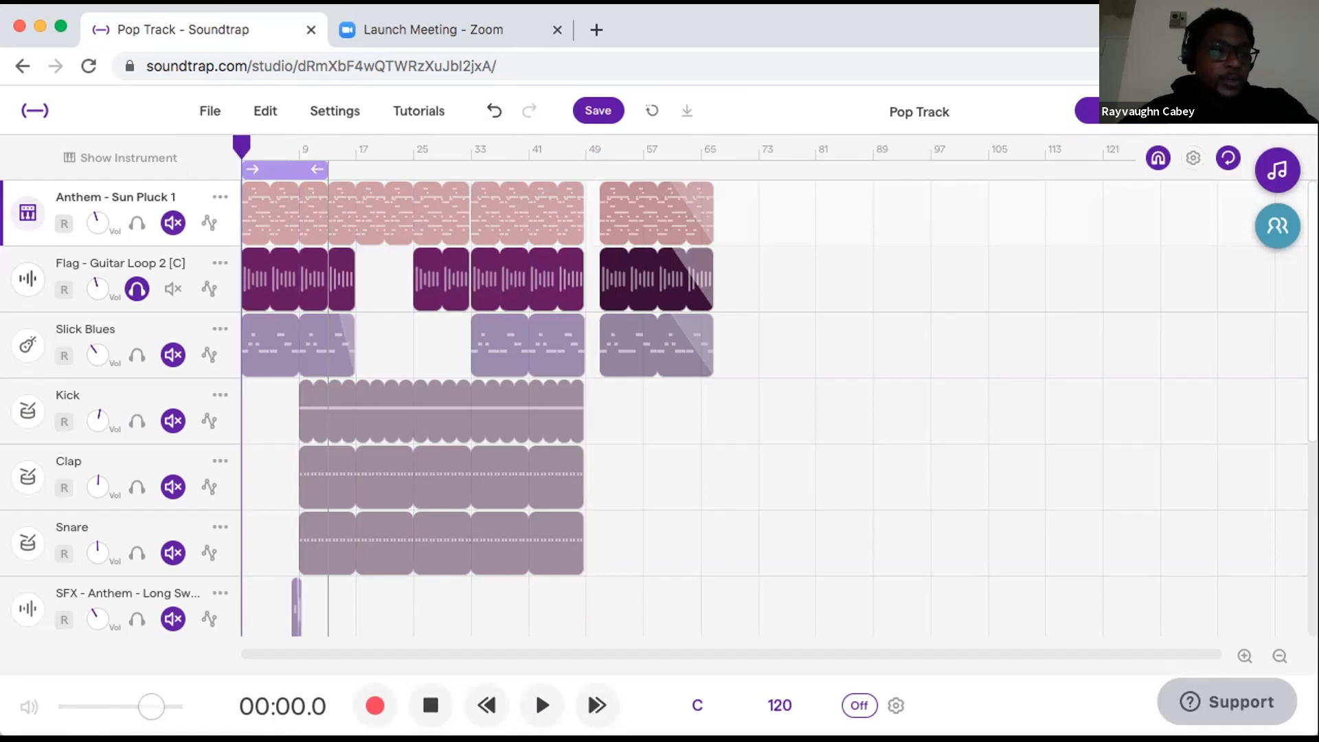
Add an Auto-Wah effect to the guitar loop track and set Rate to about 70% and Mix to about 80% during playback.
{"action": "left_click", "coordinate": [28, 280]}
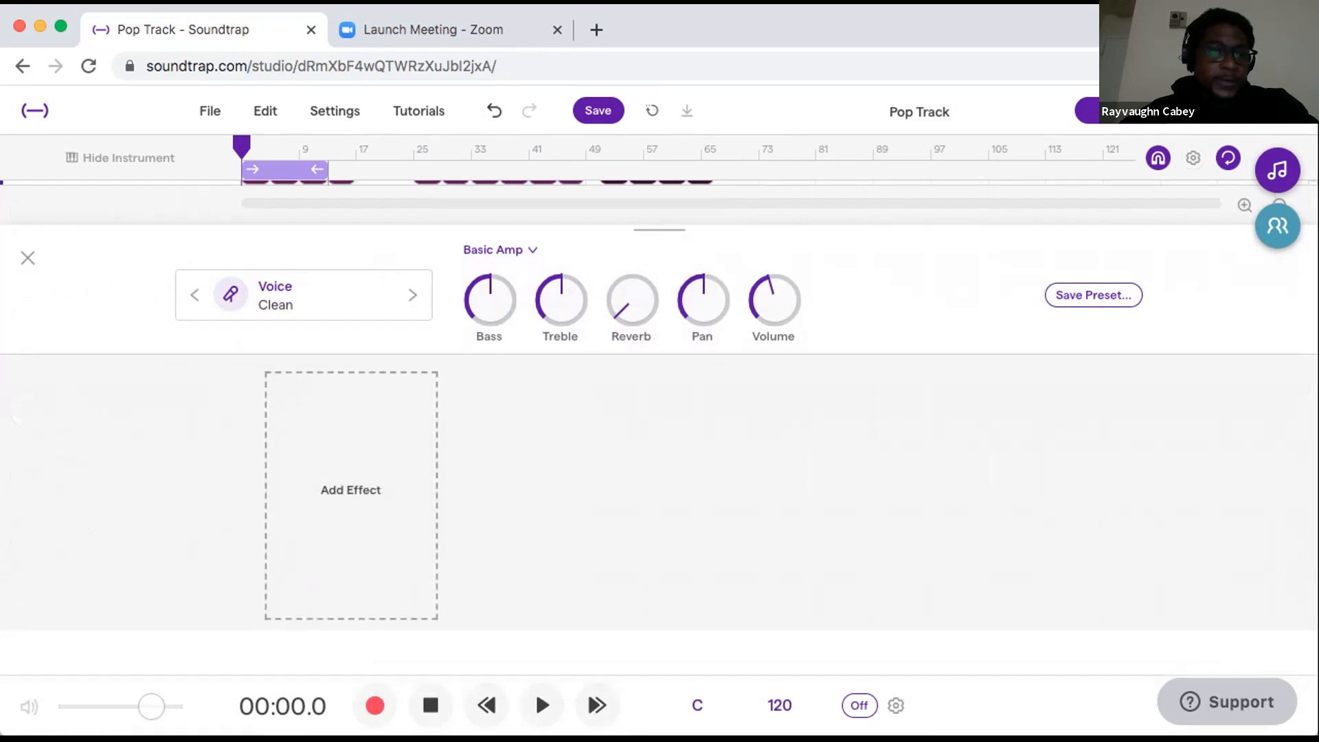
{"action": "key", "text": "space"}
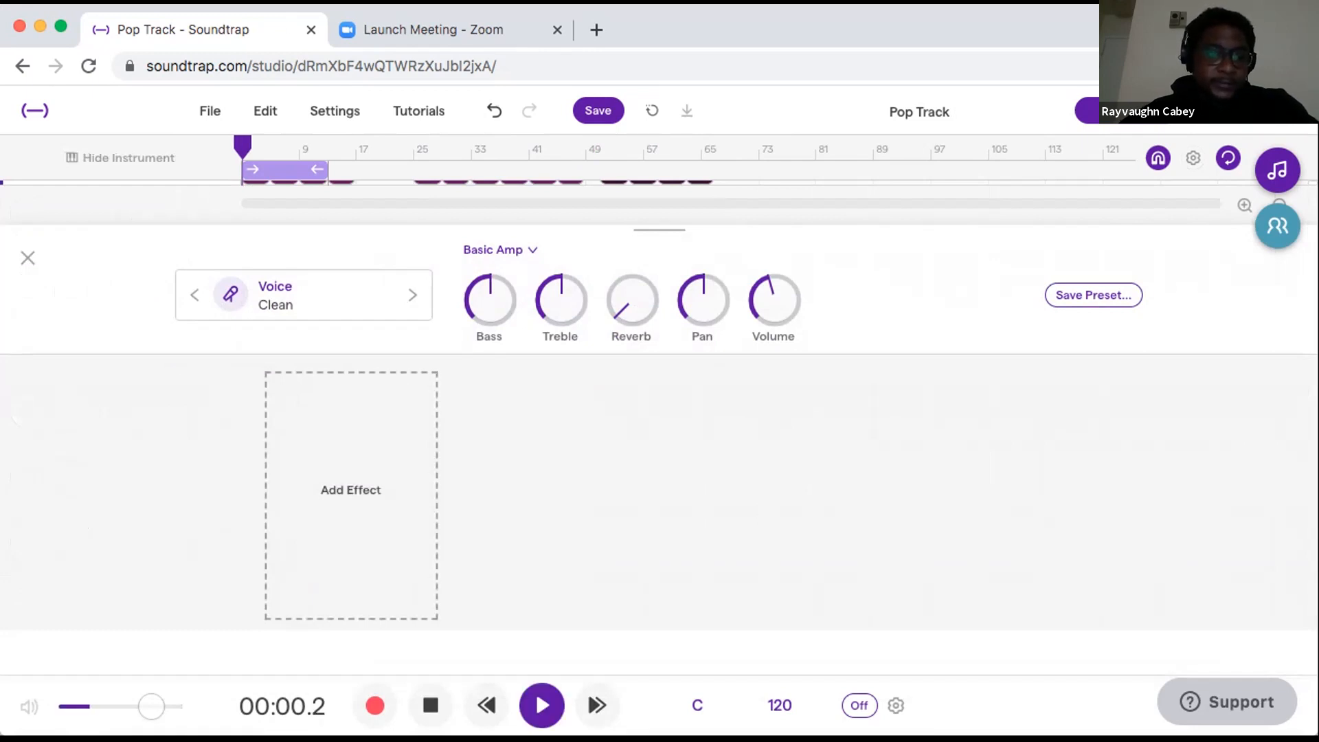
{"action": "left_click", "coordinate": [412, 504]}
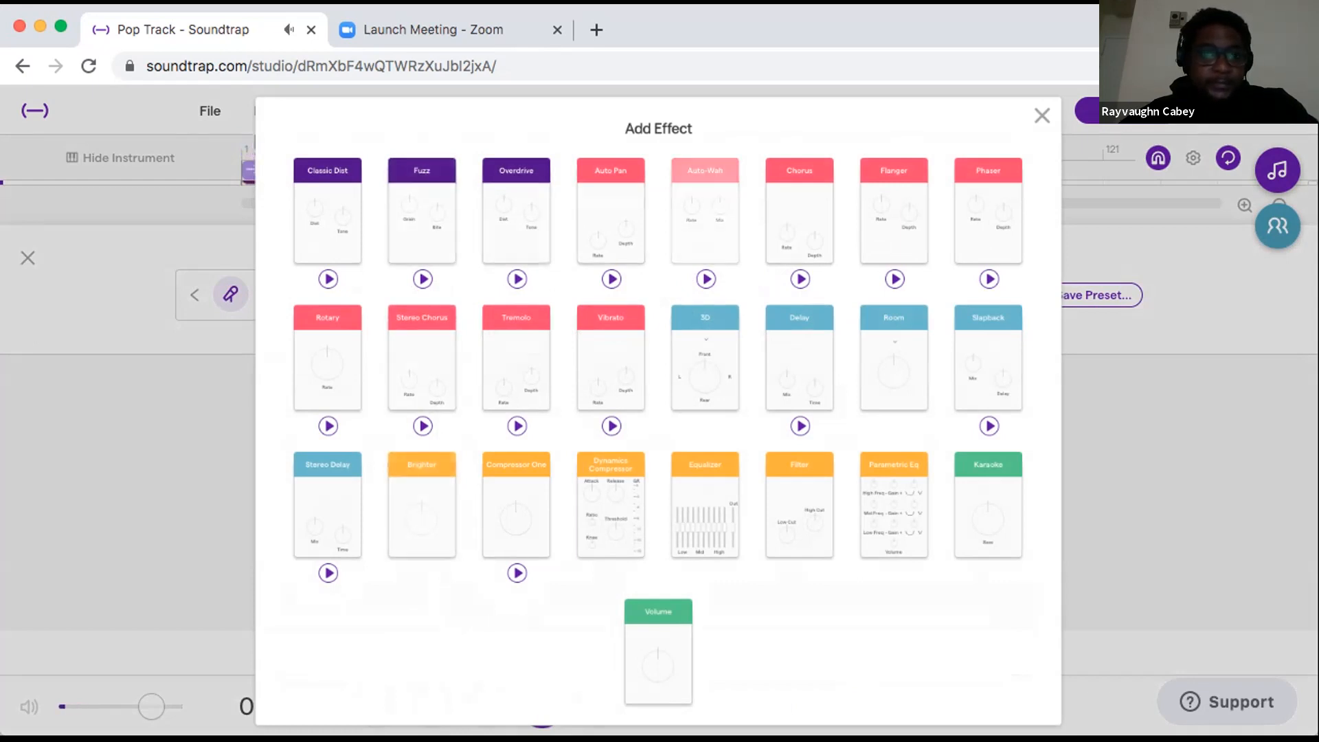
{"action": "left_click", "coordinate": [705, 209]}
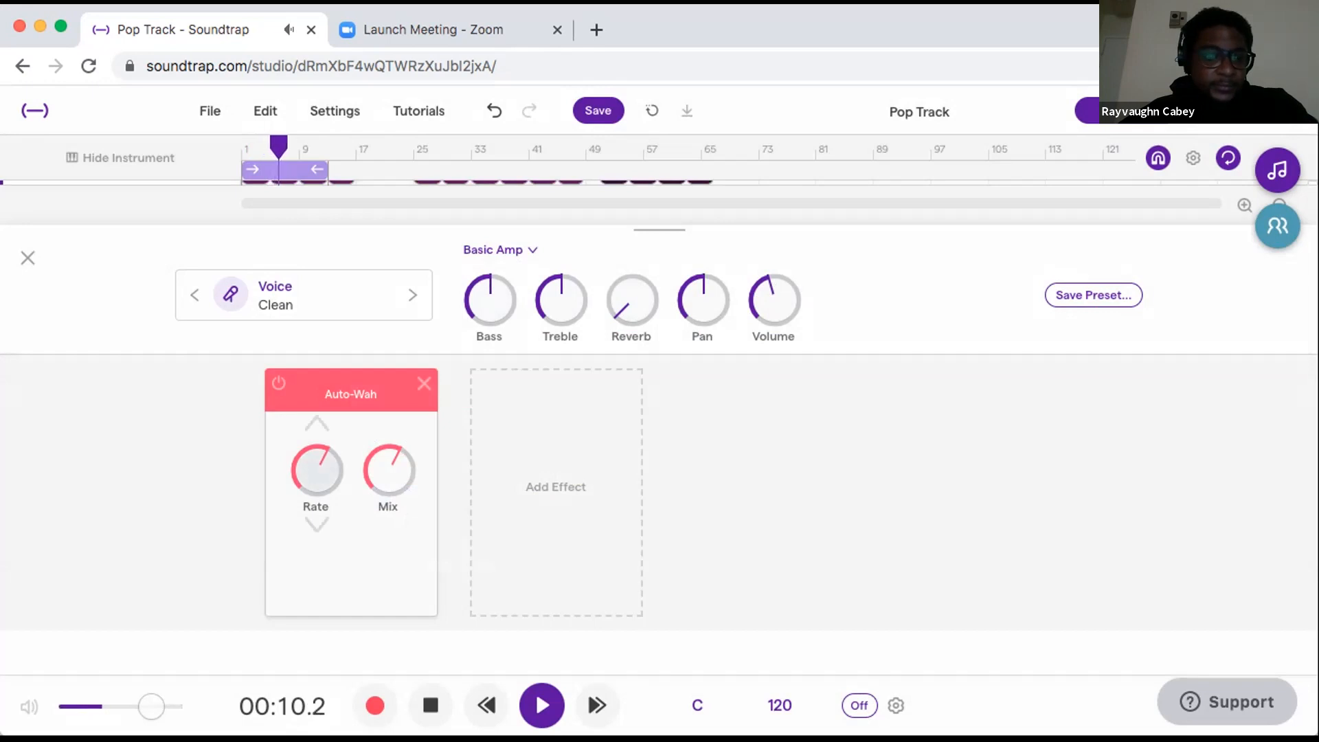
{"action": "left_click_drag", "start_coordinate": [317, 471], "coordinate": [316, 450]}
{"action": "left_click_drag", "start_coordinate": [389, 471], "coordinate": [389, 455]}
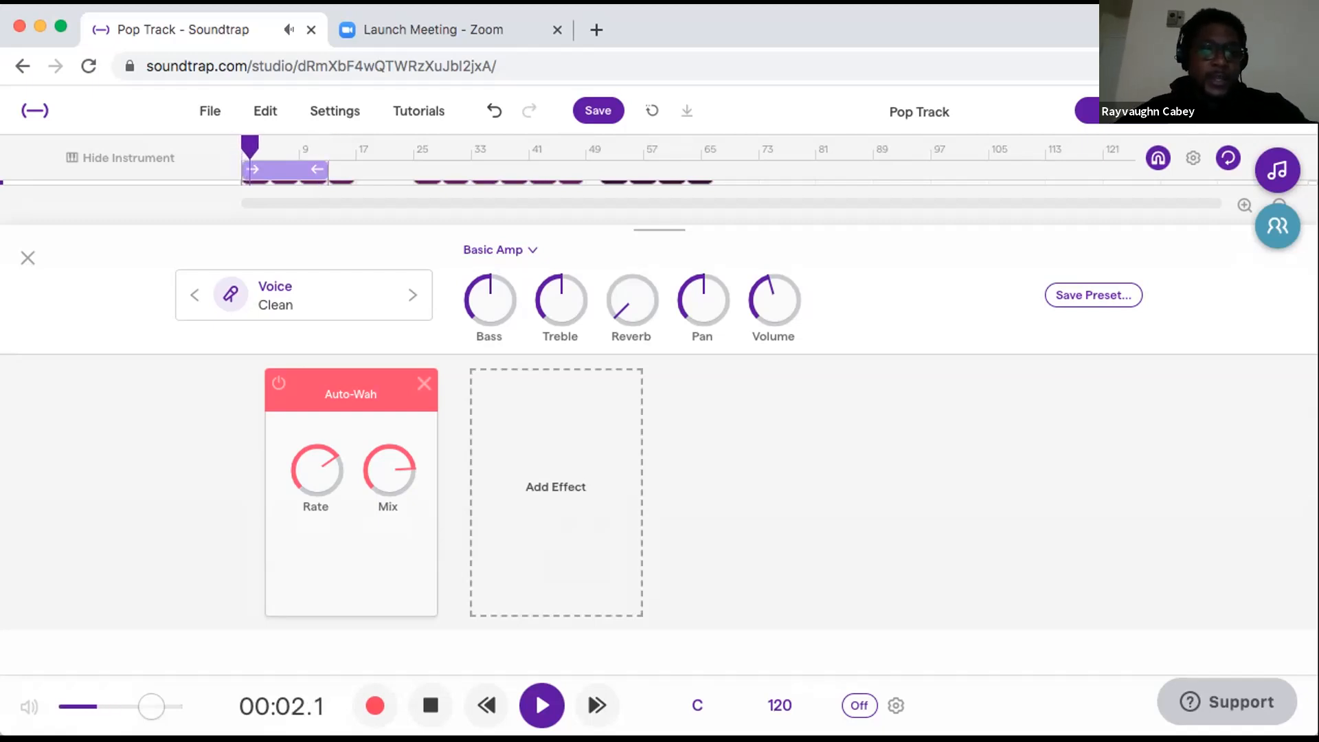
Add a Stereo Chorus effect to the guitar loop track with Rate at about one-quarter and Depth at about the midpoint.
{"action": "left_click", "coordinate": [604, 519]}
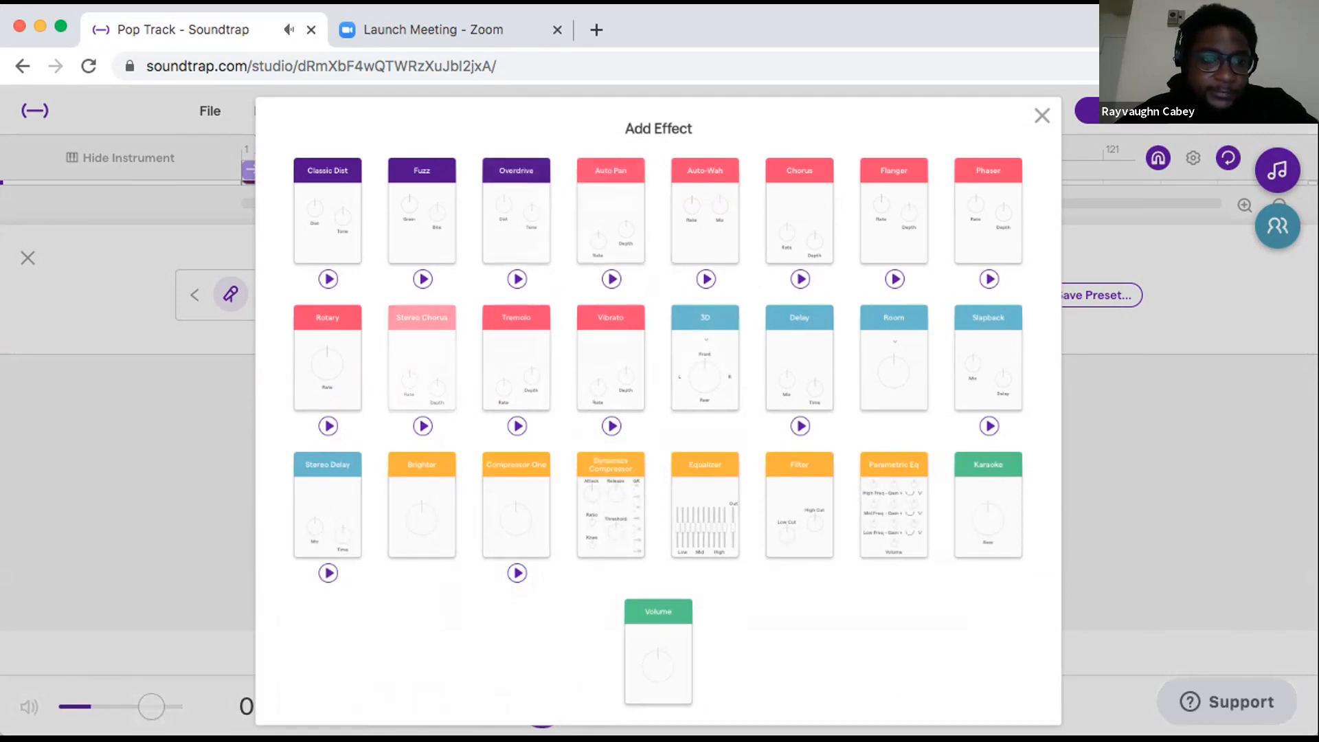
{"action": "left_click", "coordinate": [422, 357]}
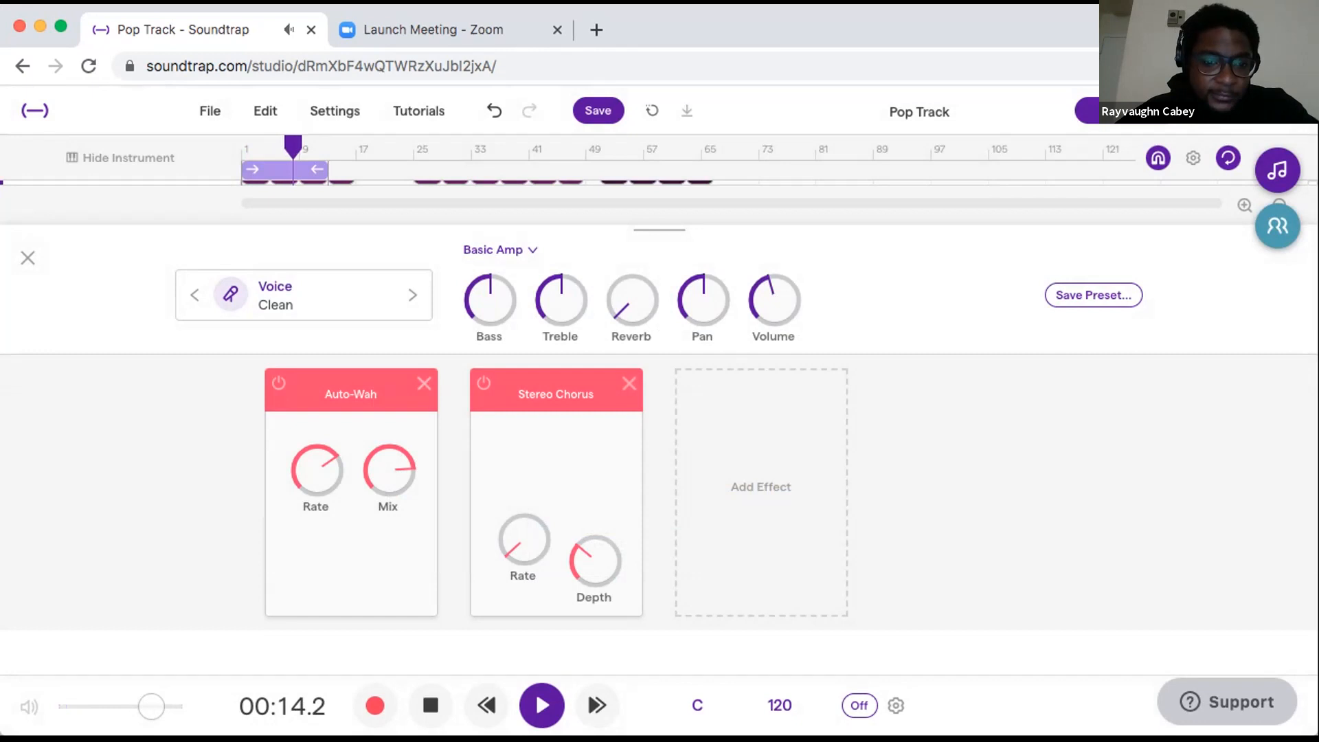
{"action": "left_click_drag", "start_coordinate": [524, 540], "coordinate": [524, 518]}
{"action": "left_click_drag", "start_coordinate": [595, 561], "coordinate": [524, 525]}
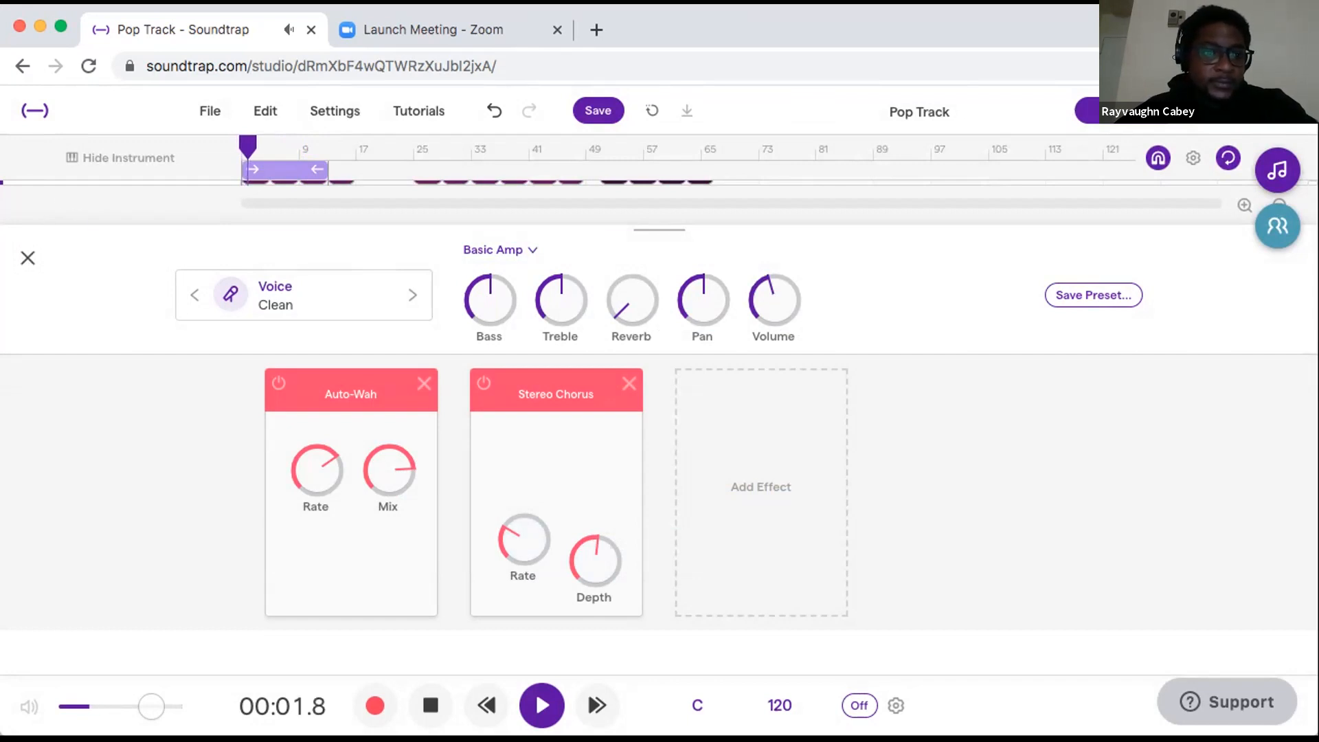
Return to the arrangement, take the guitar loop track off solo, and stop playback.
{"action": "left_click", "coordinate": [28, 258]}
{"action": "left_click", "coordinate": [137, 222]}
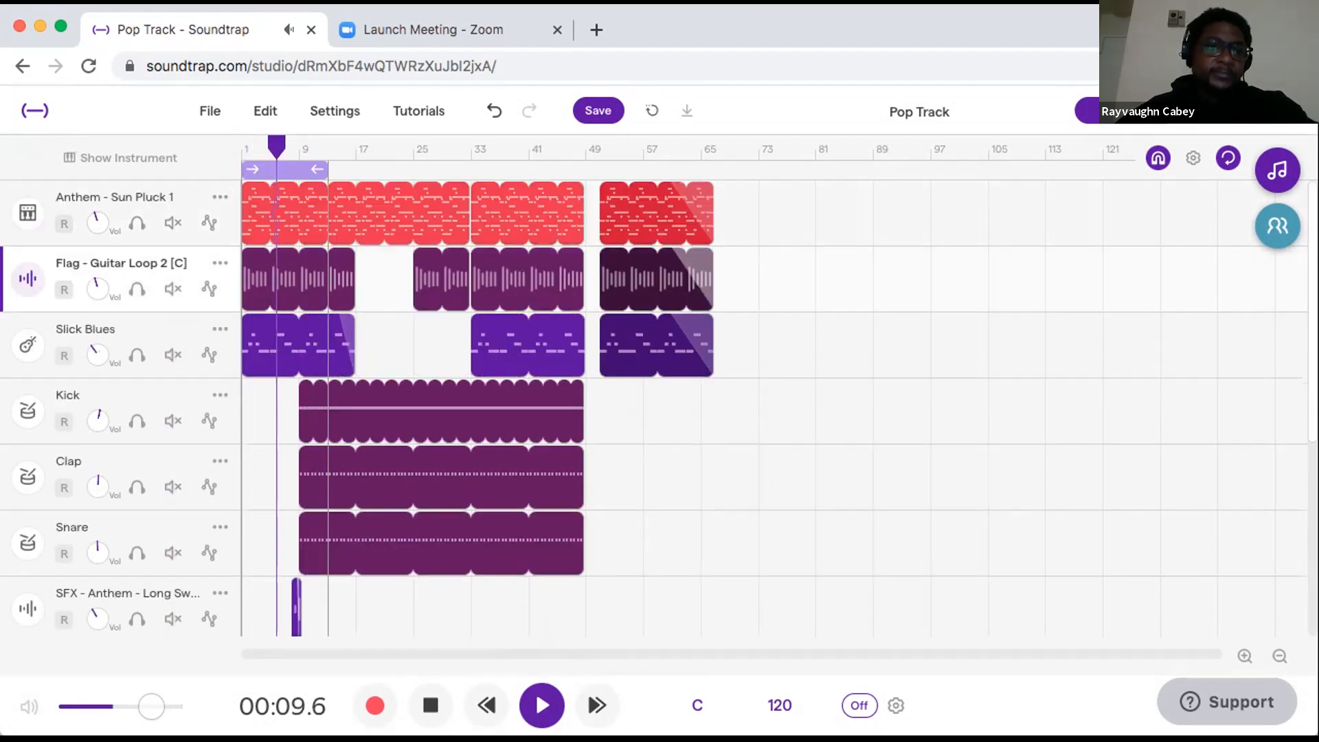
{"action": "key", "text": "space"}
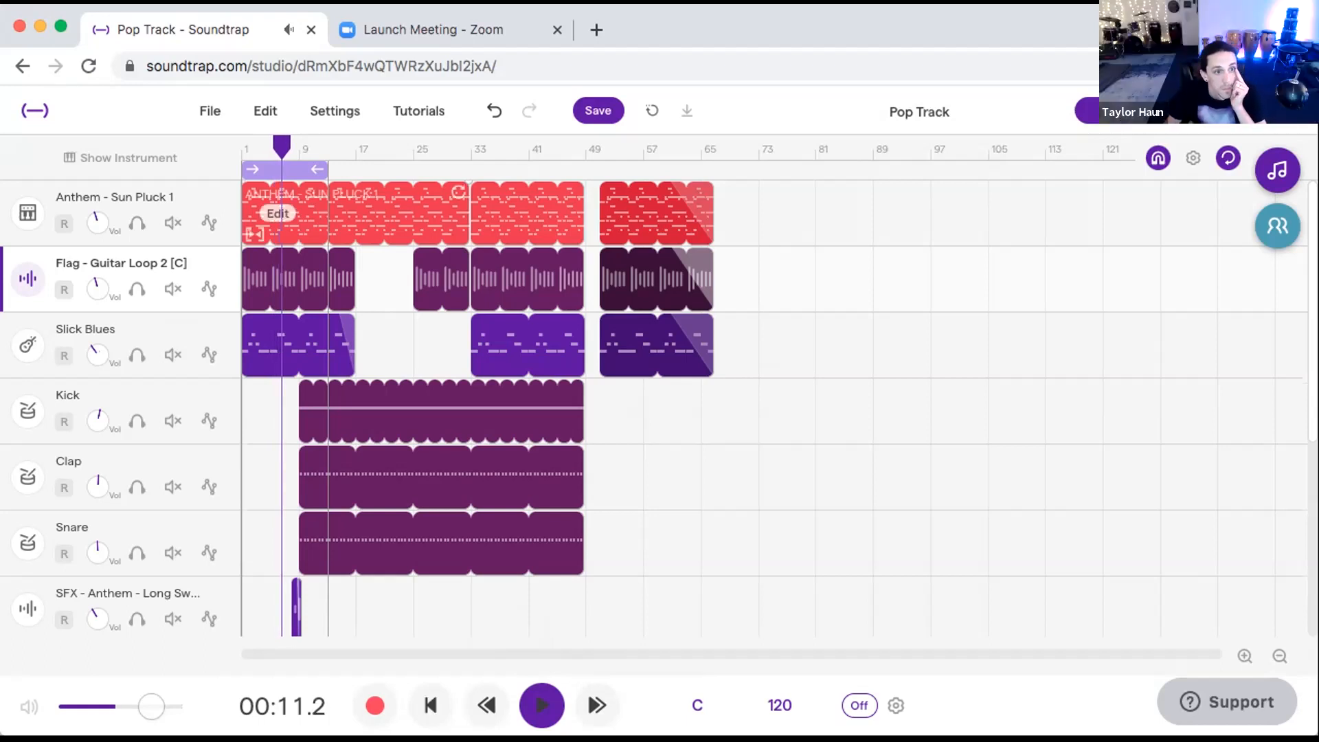
Turn looping off and play the full mix from the beginning until about bar 9.
{"action": "left_click", "coordinate": [1228, 158]}
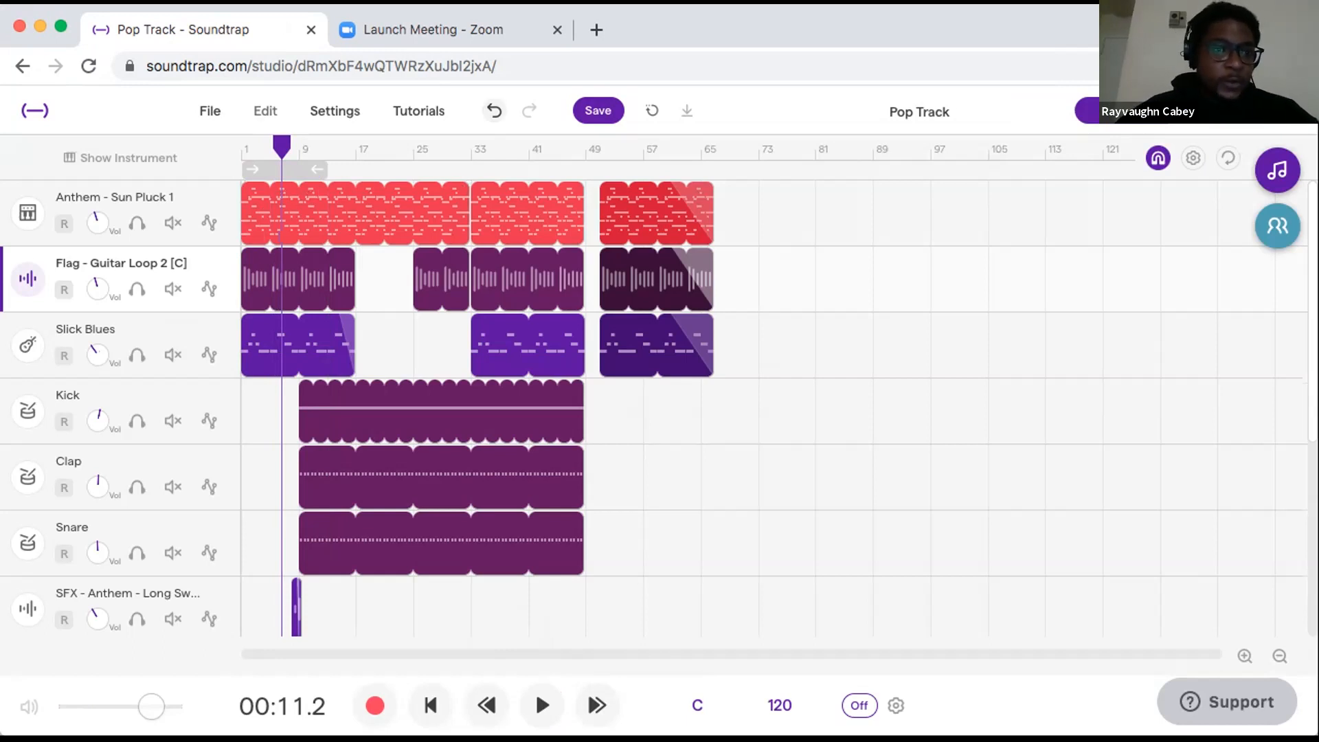
{"action": "key", "text": "Return"}
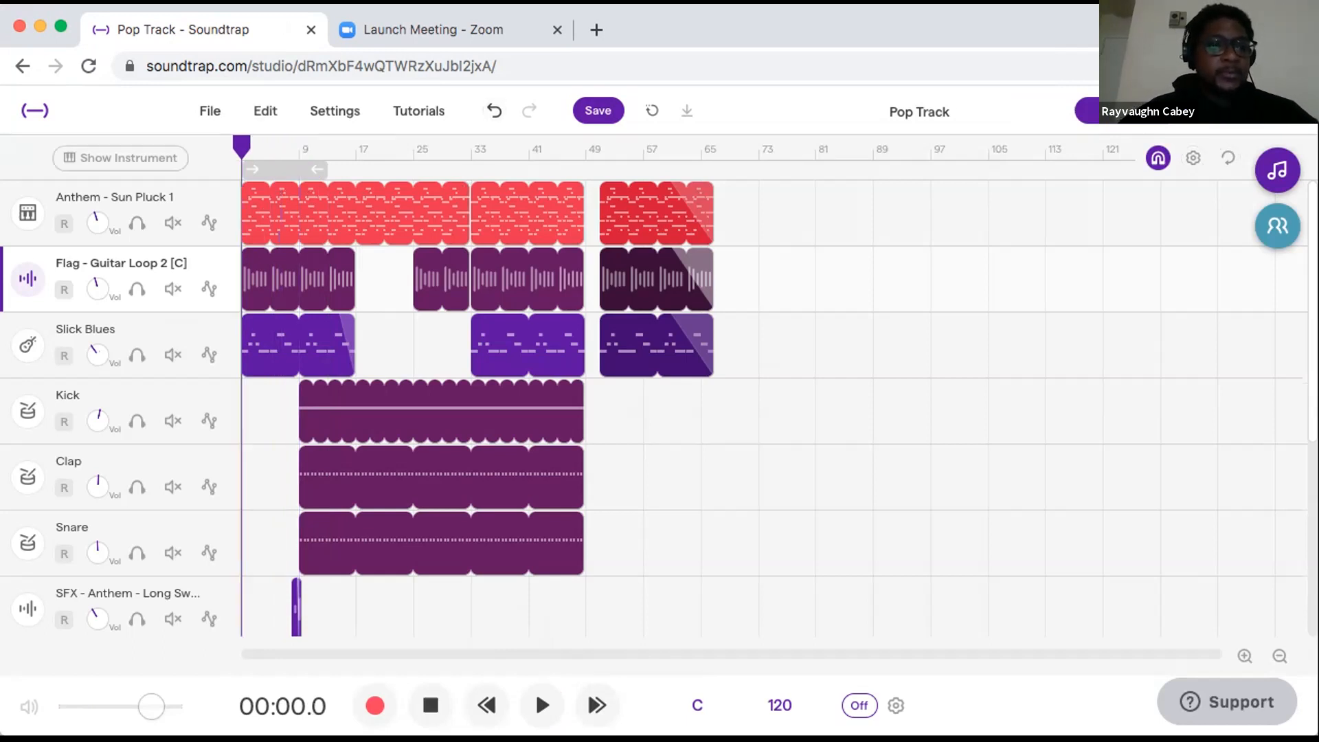
{"action": "key", "text": "space"}
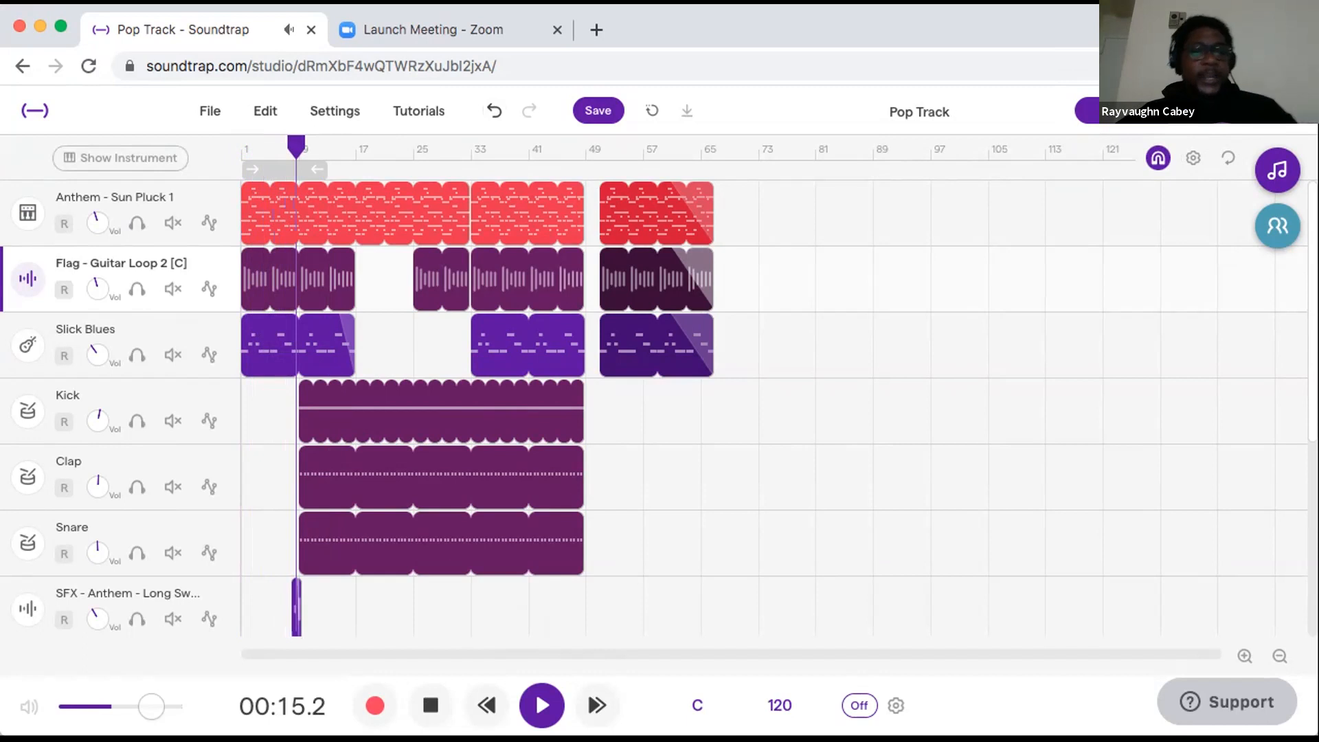
{"action": "key", "text": "space"}
Lower the guitar loop's Auto-Wah Mix to just under half and Stereo Chorus Depth to about 30%, then return the playhead to the start.
{"action": "left_click", "coordinate": [27, 279]}
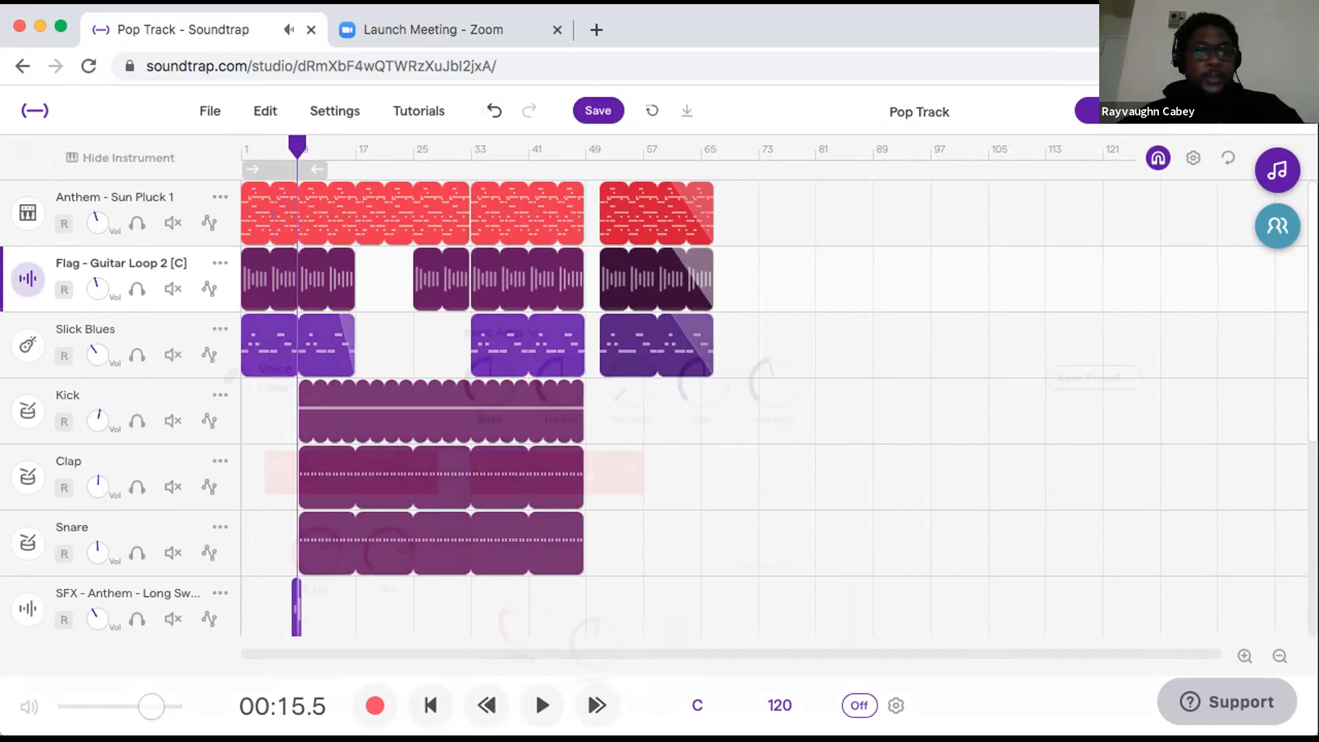
{"action": "mouse_move", "coordinate": [595, 562]}
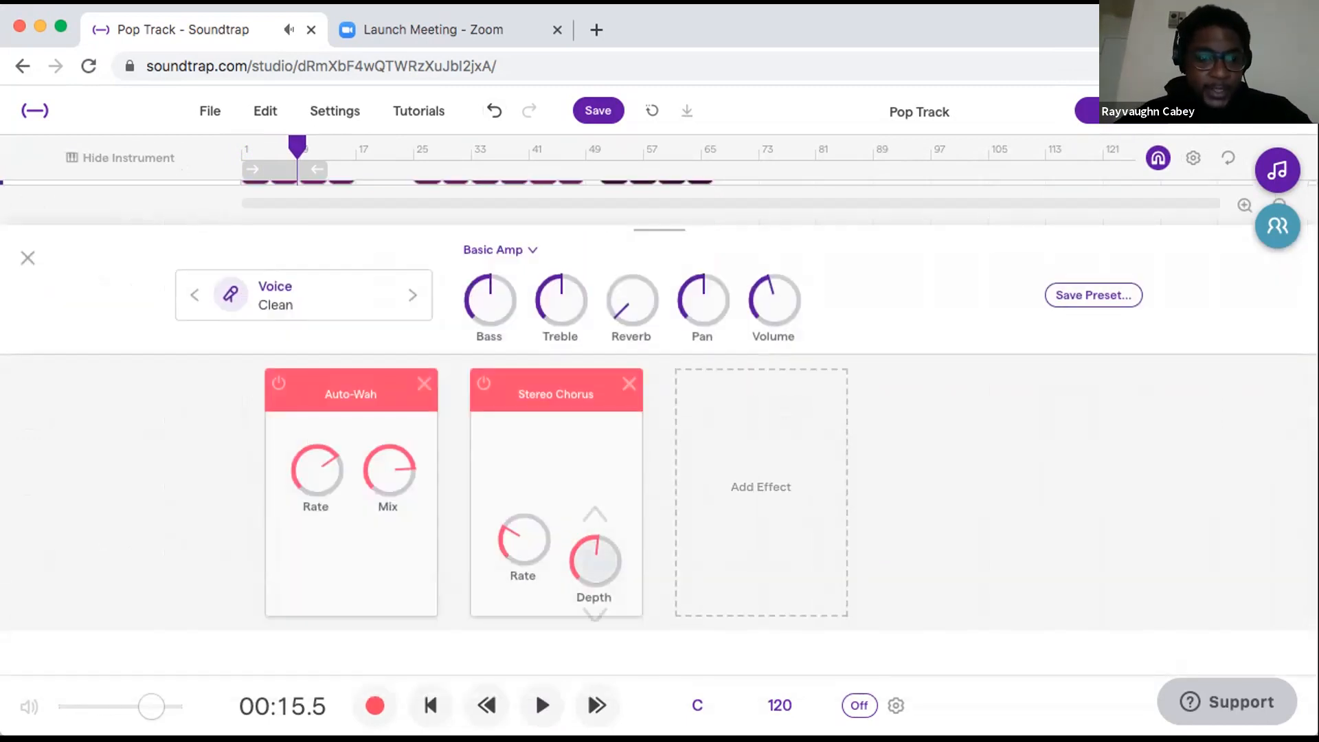
{"action": "left_click_drag", "start_coordinate": [390, 470], "coordinate": [389, 479]}
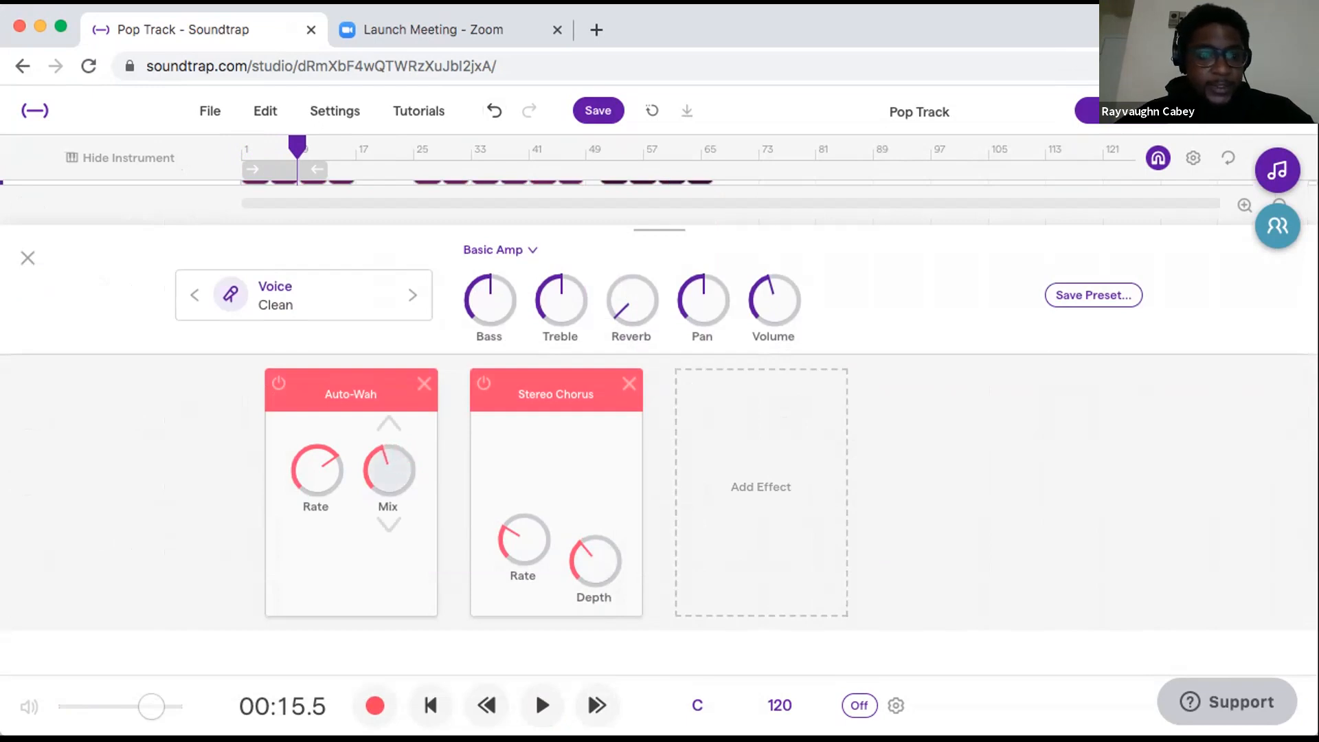
{"action": "mouse_move", "coordinate": [596, 562]}
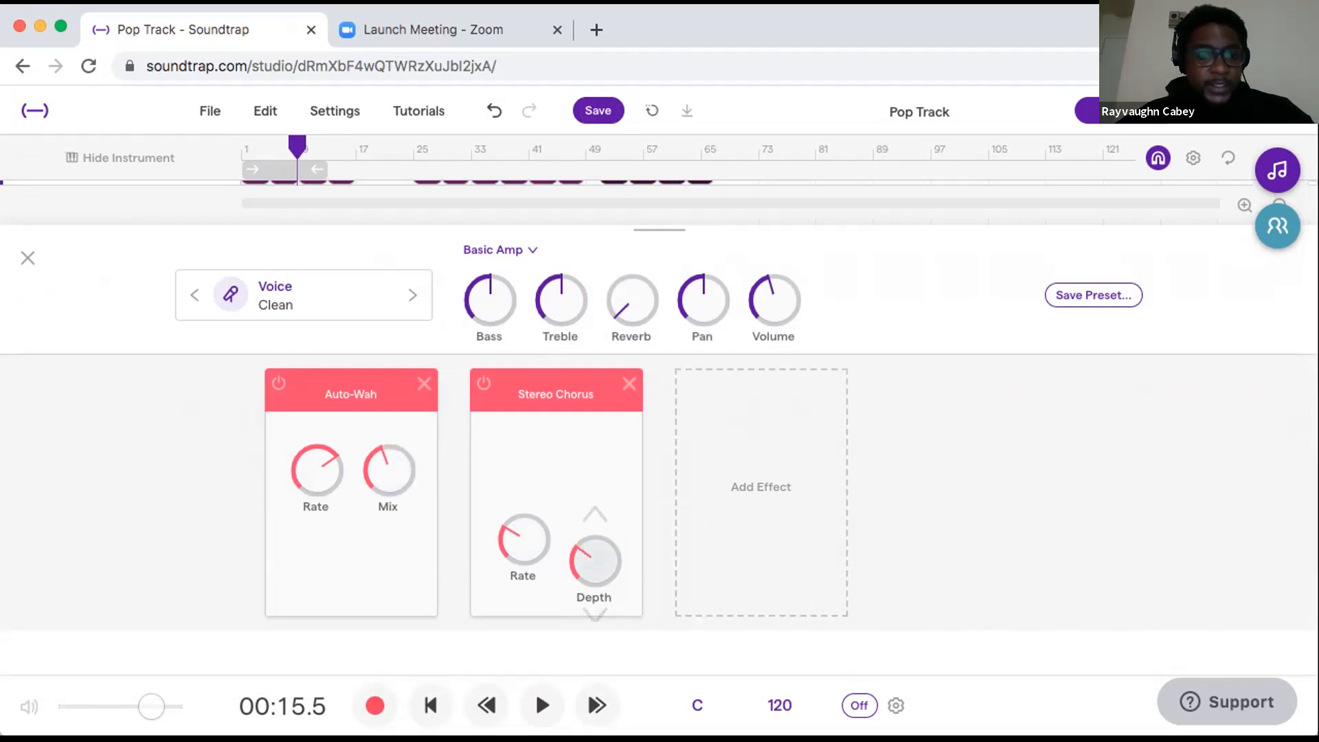
{"action": "left_click", "coordinate": [28, 258]}
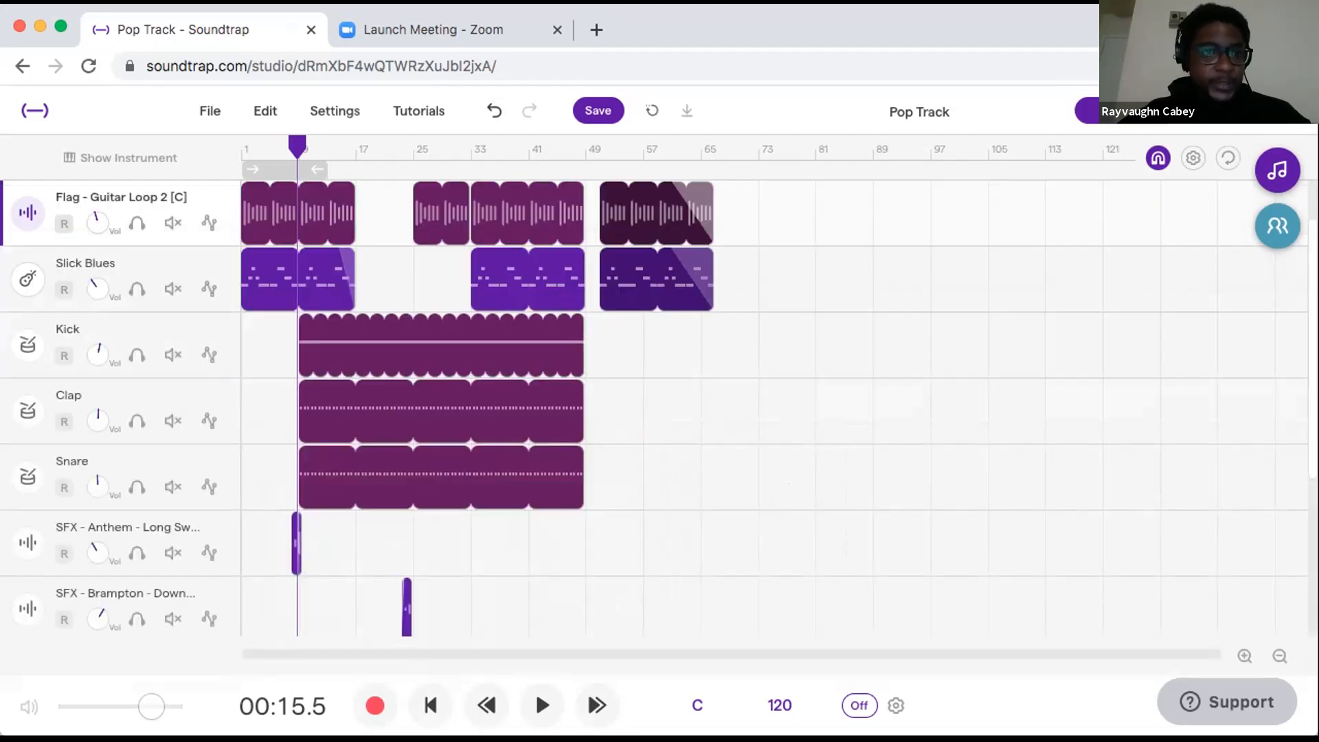
{"action": "left_click", "coordinate": [243, 149]}
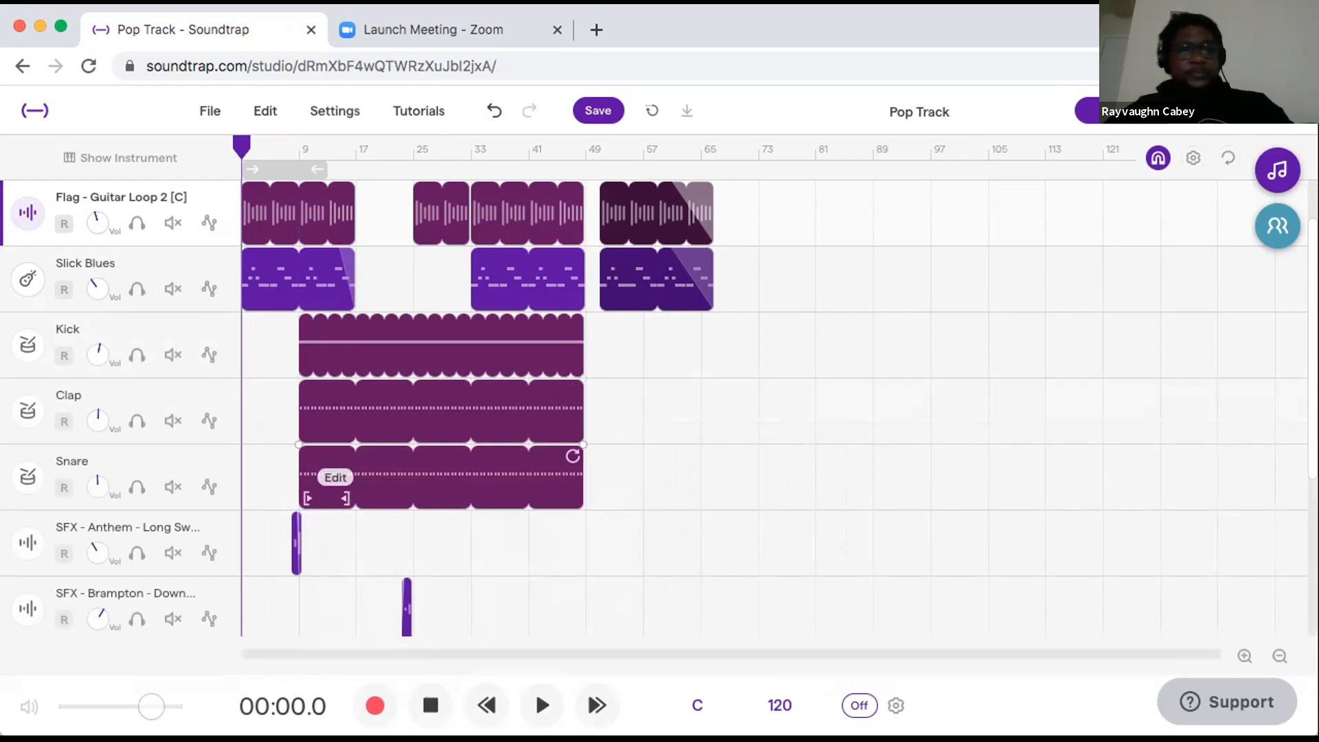